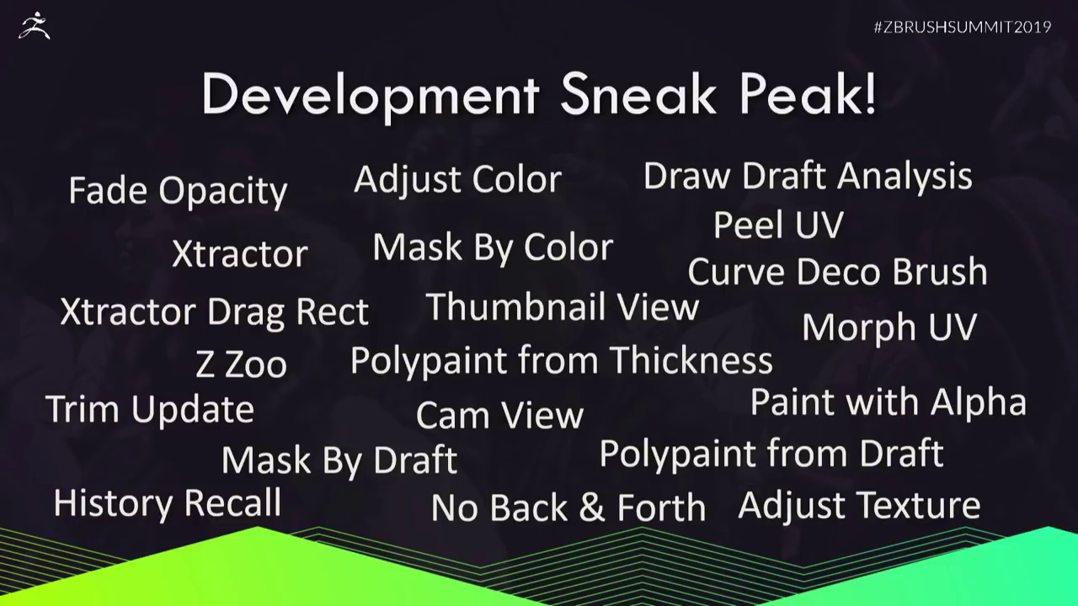
Step: Switch to ZBrush and examine the sculpted fish up close from several angles
key(alt+Tab)
key(alt+Tab)
key(alt+Tab)
key(alt+Tab)
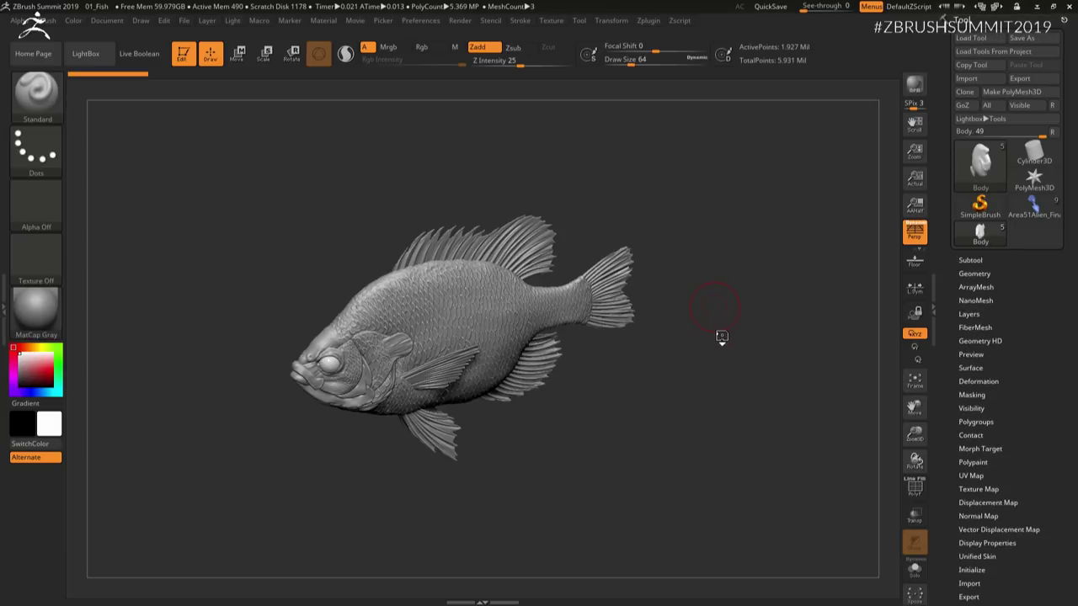
drag(719, 335, 753, 375)
mouse_move(750, 378)
mouse_down()
mouse_move(740, 402)
mouse_move(749, 384)
mouse_move(732, 378)
mouse_up()
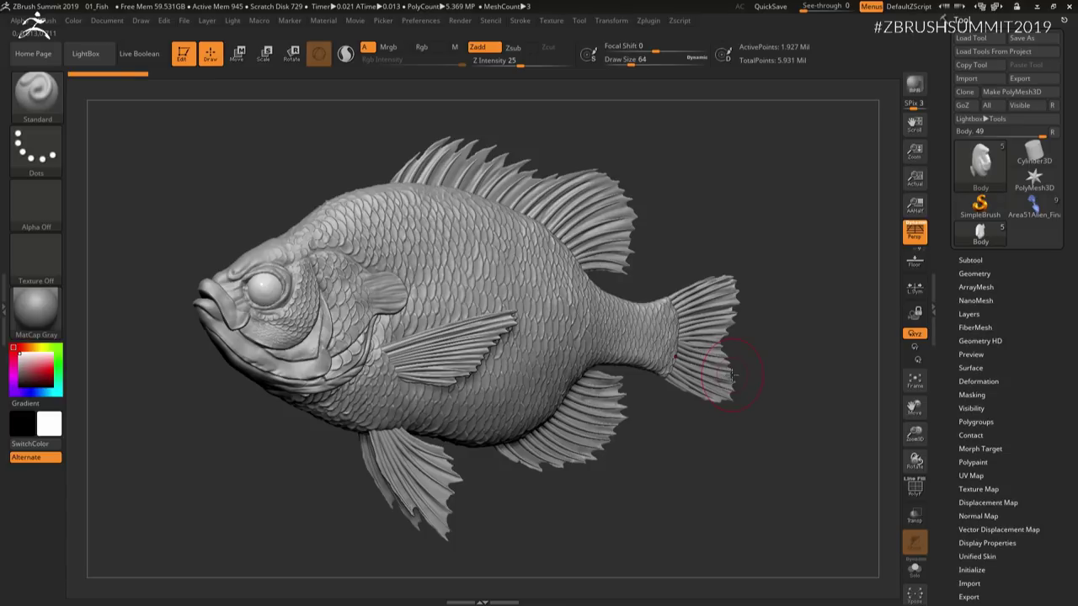
mouse_move(732, 205)
mouse_down()
mouse_move(752, 219)
mouse_move(735, 225)
mouse_move(748, 217)
mouse_up()
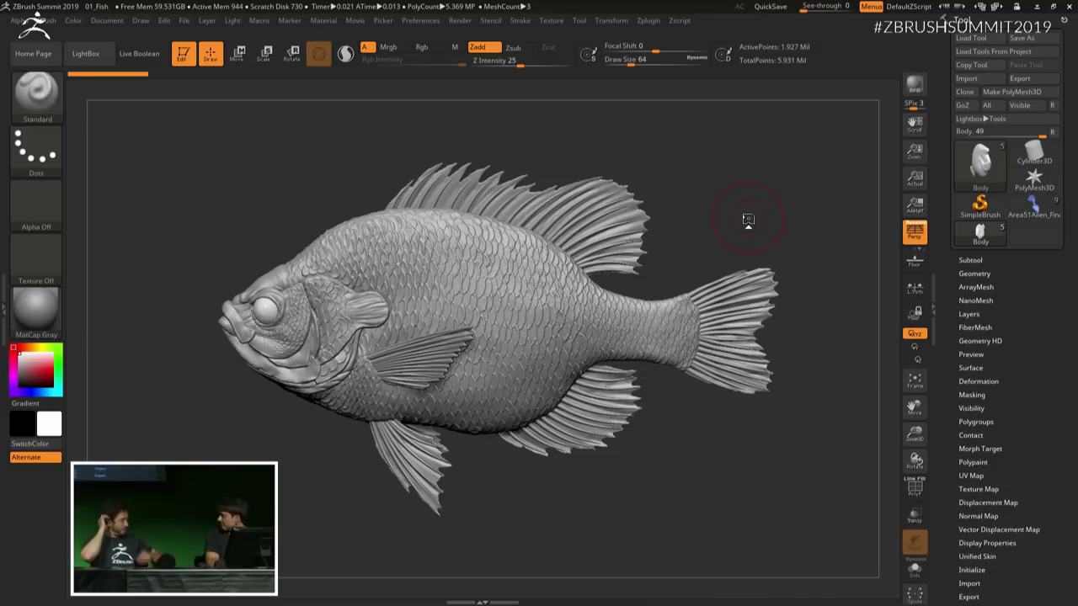
drag(719, 233, 685, 228)
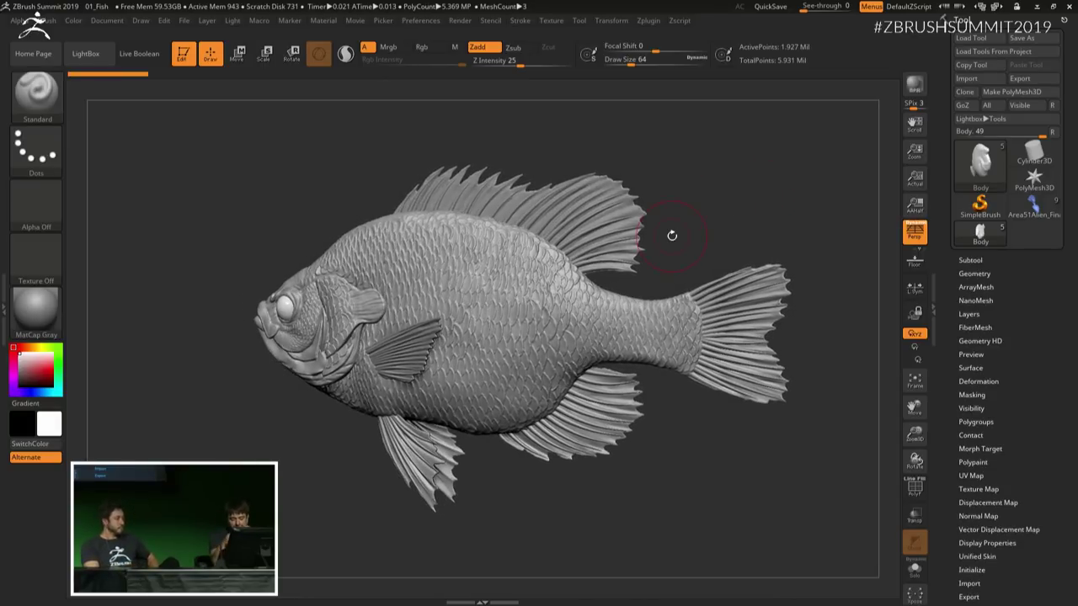
drag(749, 206, 760, 178)
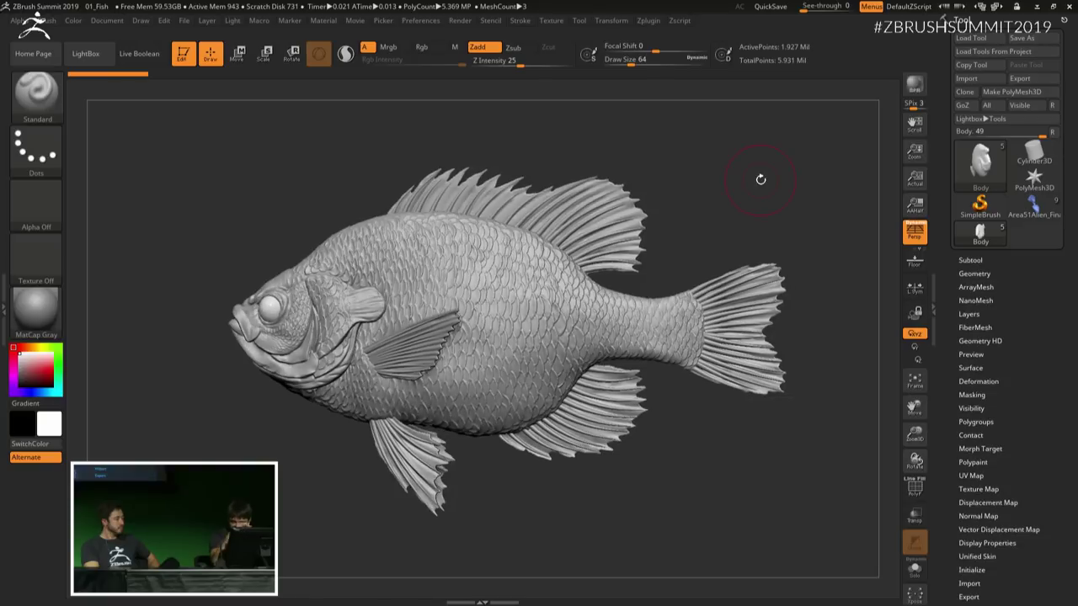
Step: Expand the subtool list to a visible count of 9 and isolate the BodyTextured subtool
click(970, 260)
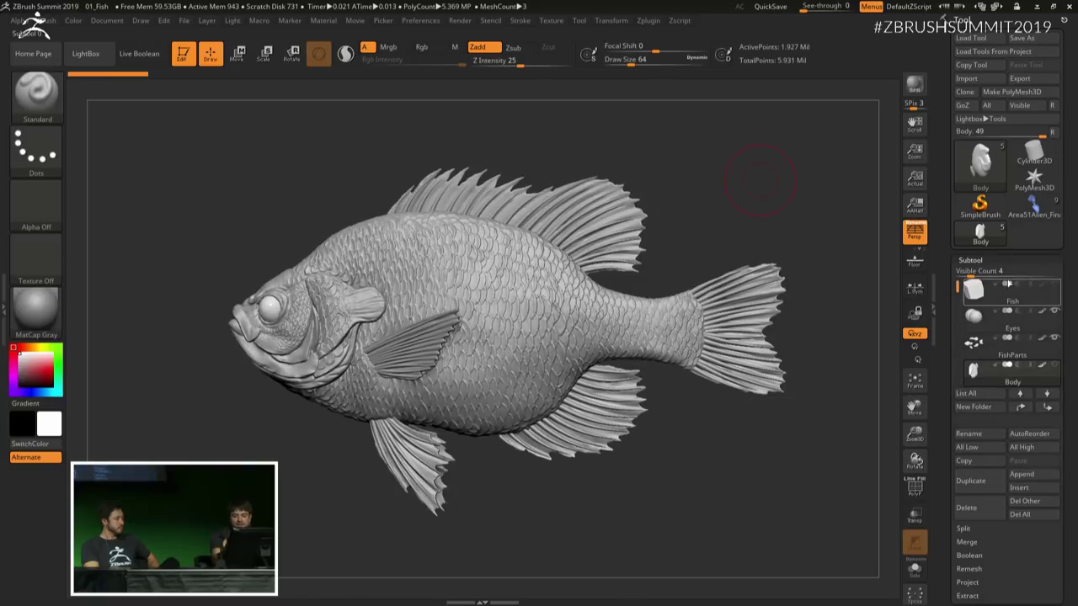
drag(972, 272, 992, 272)
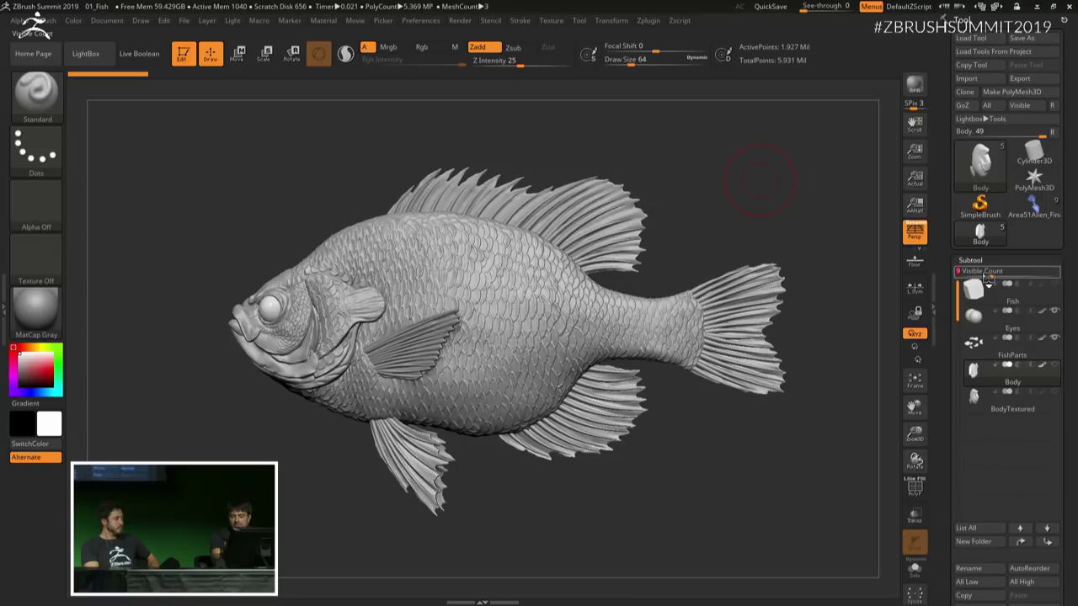
scroll(974, 268, down, 3)
click(974, 301)
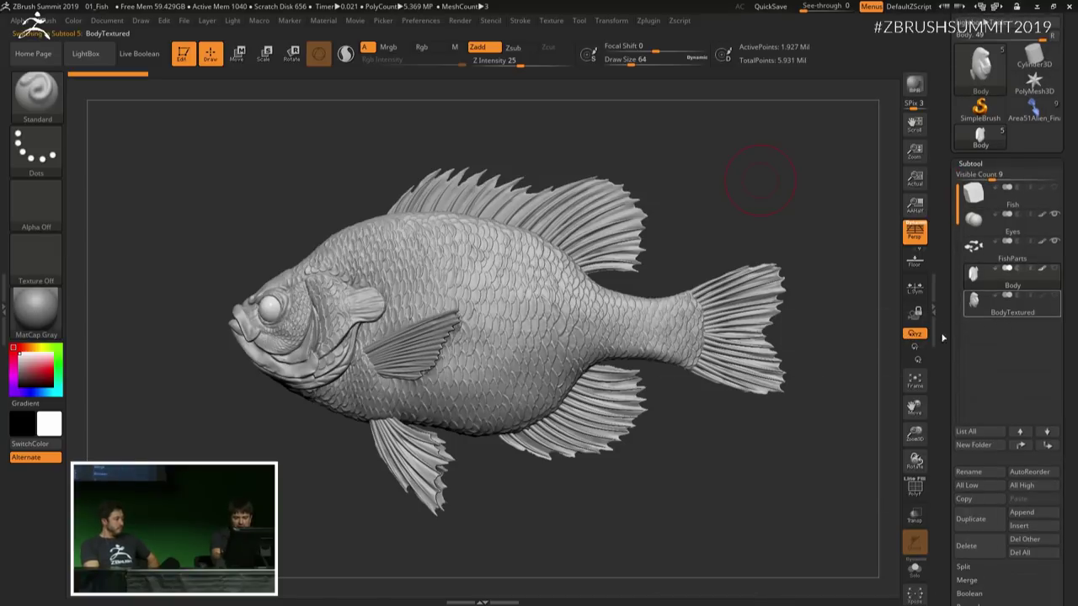
click(916, 569)
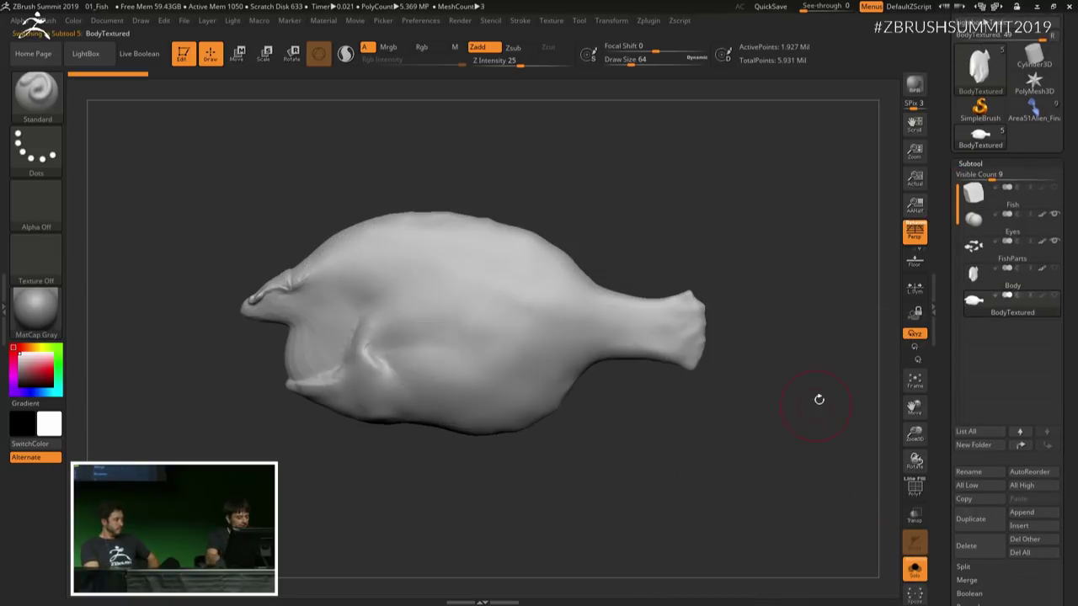
alt+drag(781, 415, 783, 443)
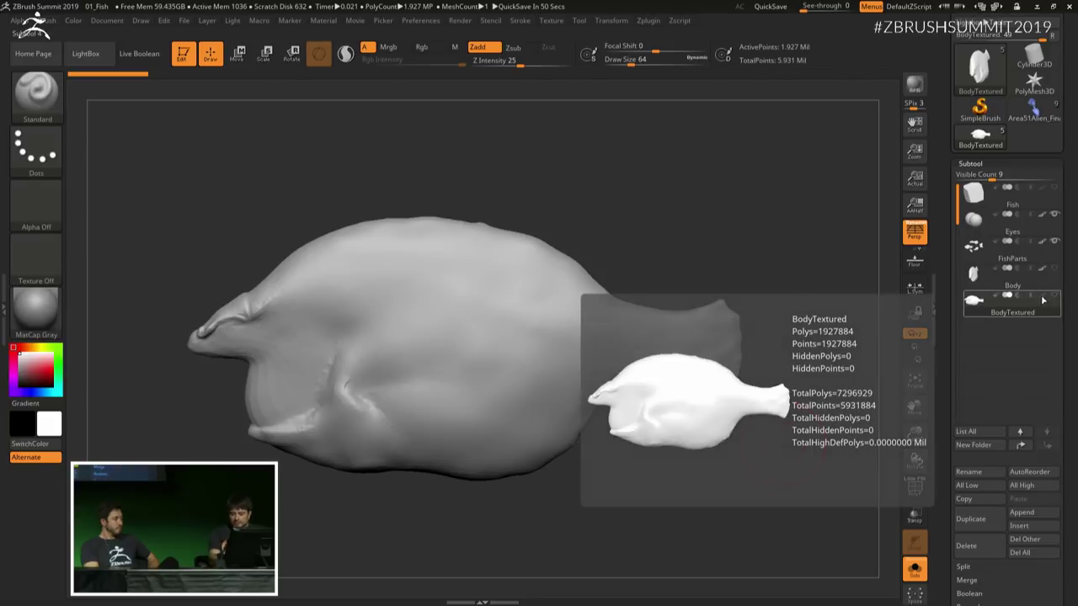
Step: Turn on polypaint for the BodyTextured subtool and choose the ClayBuildup brush
click(992, 296)
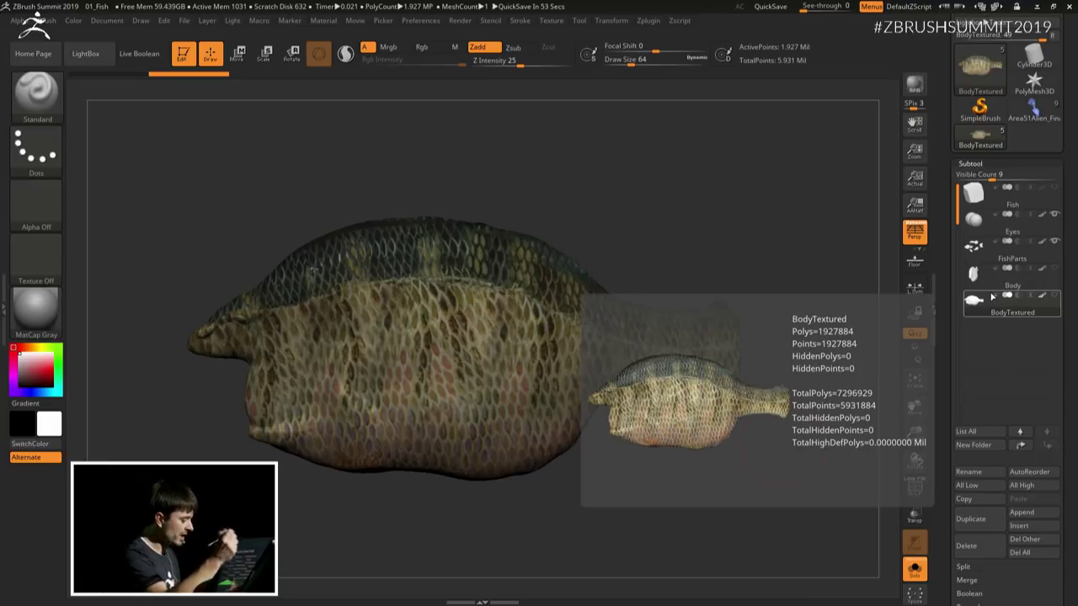
key(b)
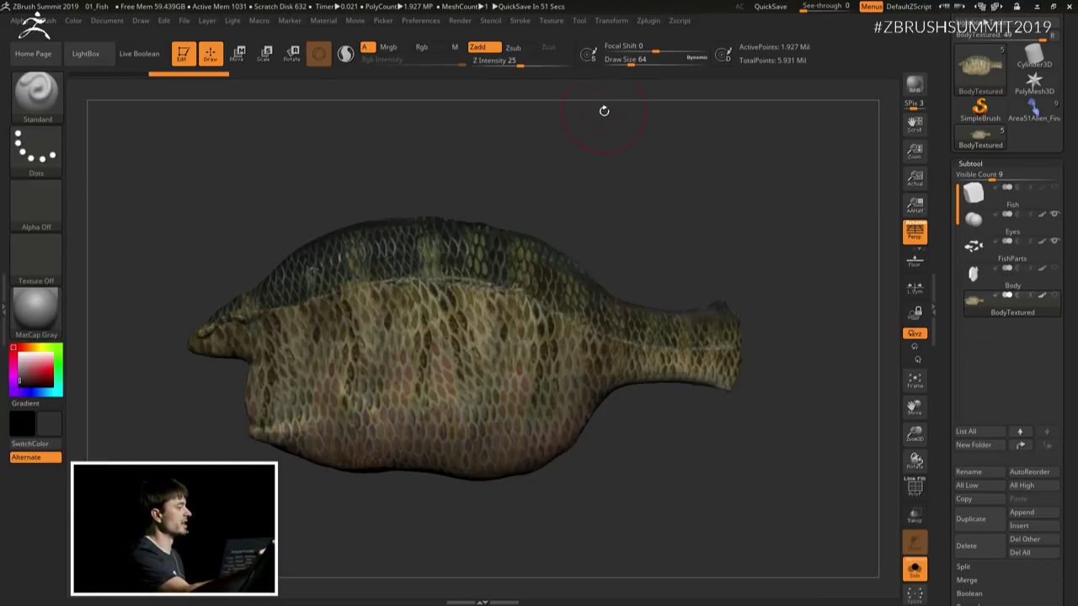
key(b)
key(b)
key(b)
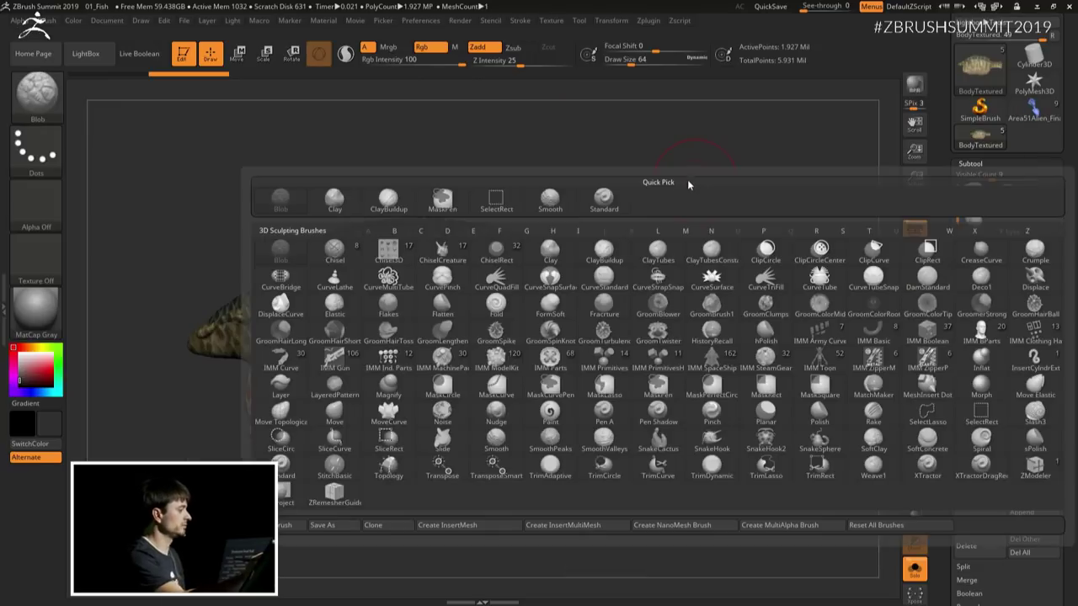
key(c)
key(b)
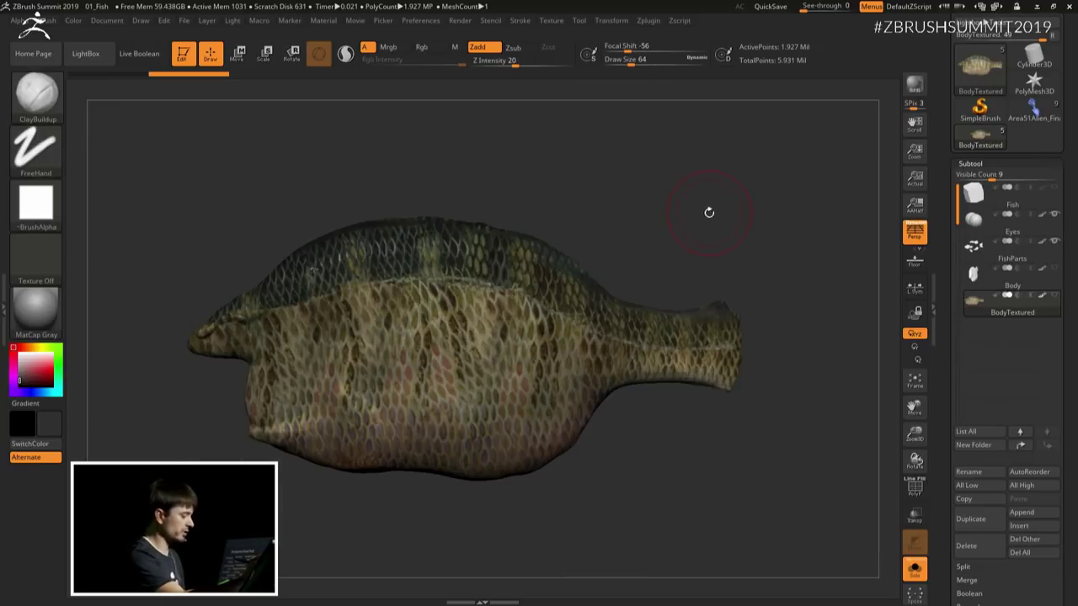
Step: Set the draw size to 5 and sculpt over one painted scale on the fish's flank
mouse_move(707, 212)
alt+mouse_down()
mouse_move(722, 245)
mouse_move(703, 235)
mouse_move(722, 232)
alt+mouse_up()
key(space)
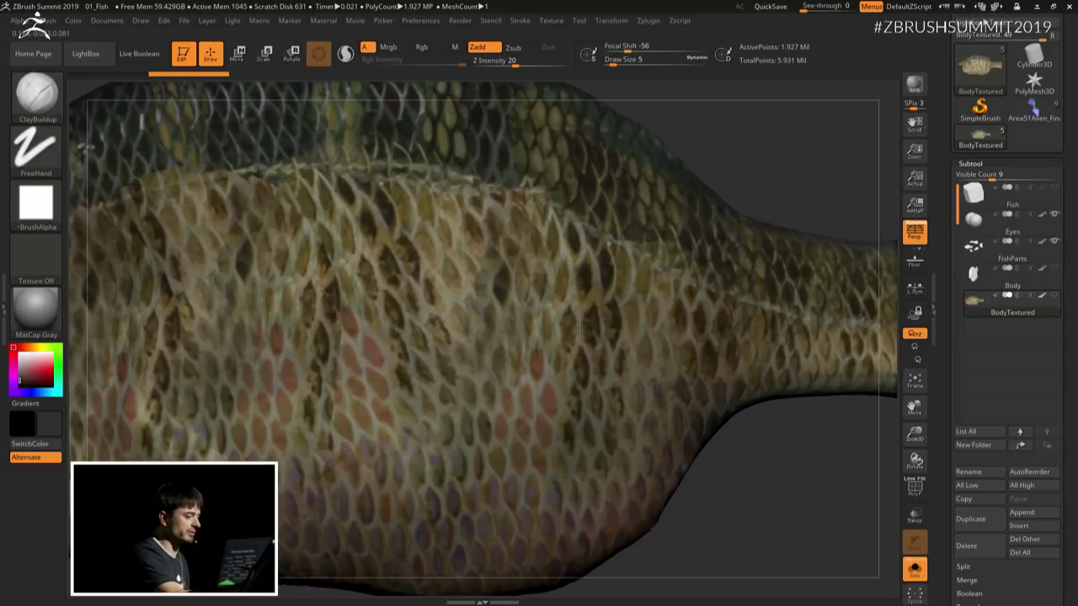
mouse_move(570, 313)
mouse_down()
mouse_move(575, 338)
mouse_move(570, 312)
mouse_move(566, 326)
mouse_up()
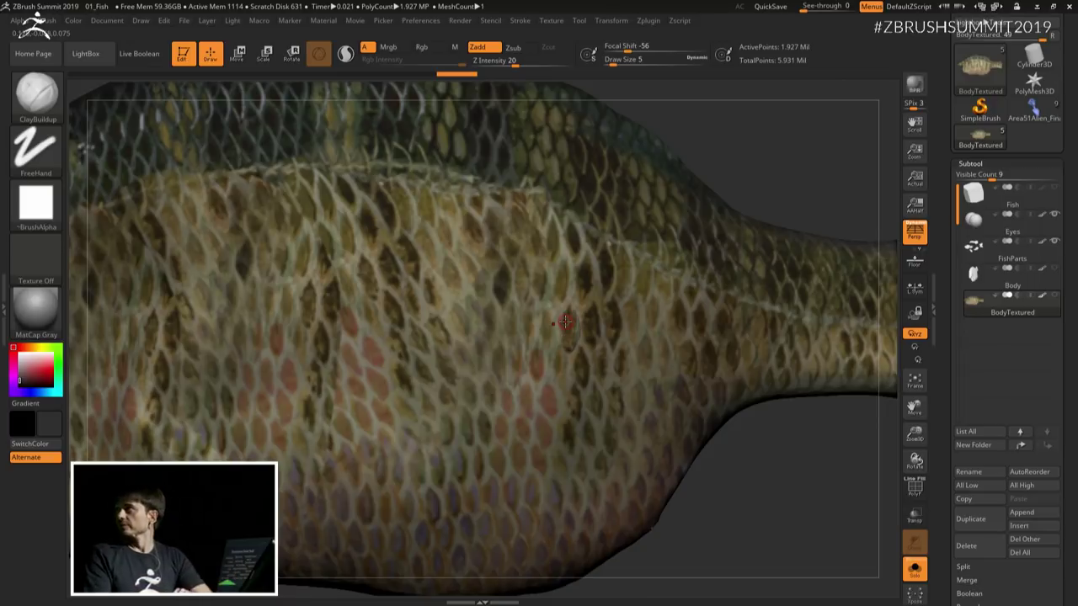
mouse_move(731, 113)
mouse_down()
mouse_move(755, 123)
mouse_move(746, 101)
mouse_up()
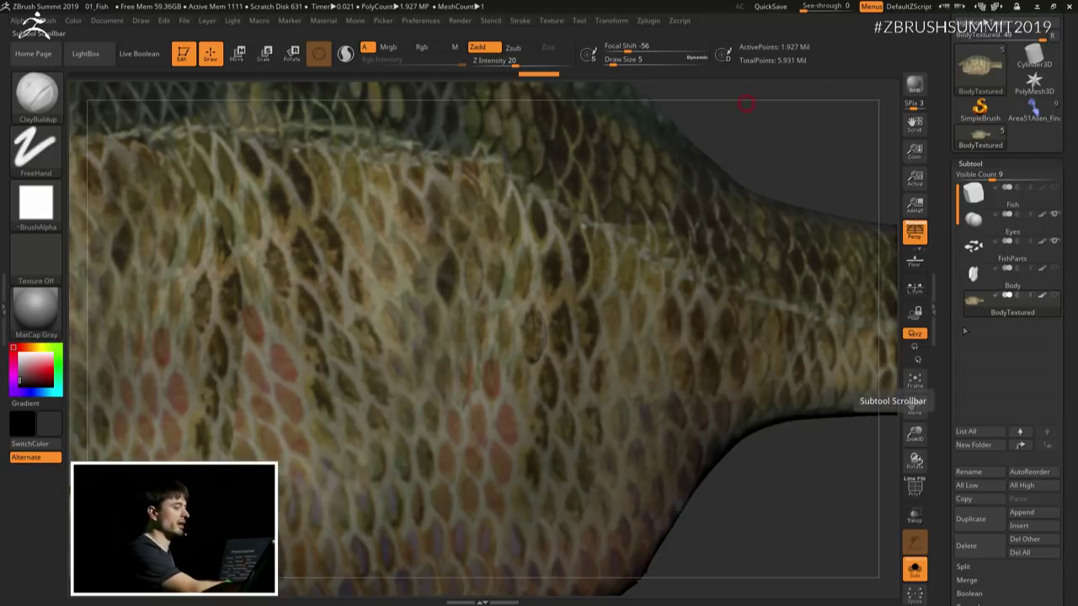
Step: Make white the active colour and build up the same scale, toggling polypaint off and on to check the relief
click(20, 353)
click(1041, 297)
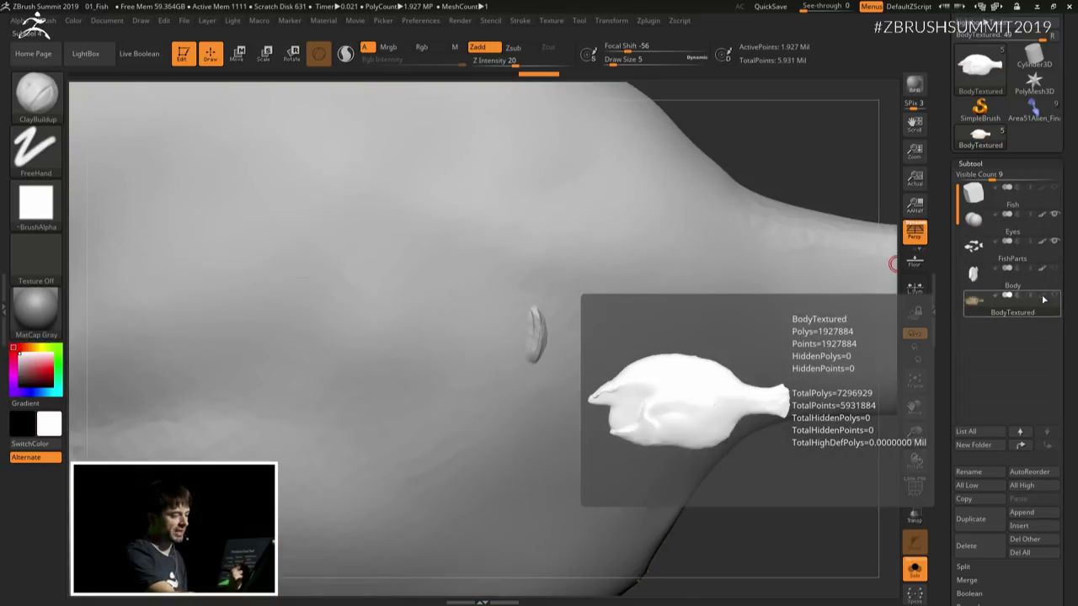
click(1042, 297)
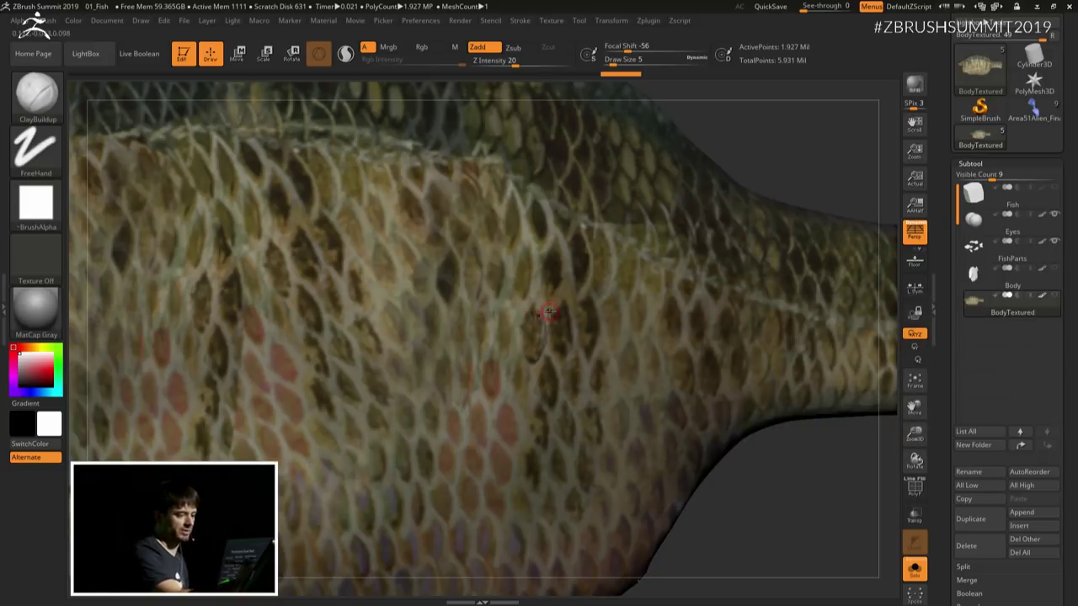
drag(550, 313, 544, 320)
click(1041, 297)
click(1041, 297)
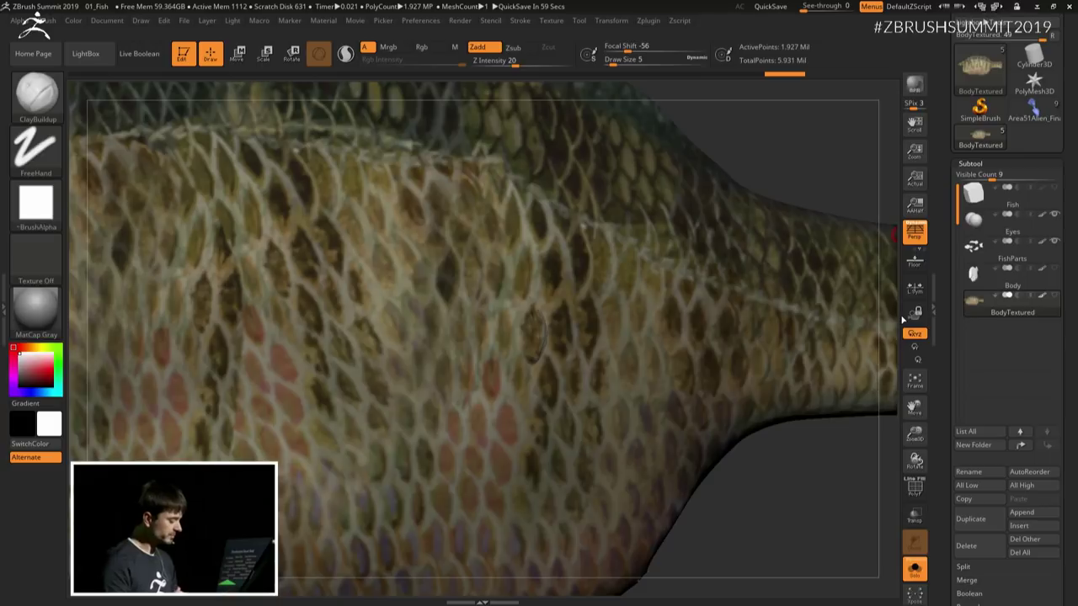
drag(772, 154, 758, 131)
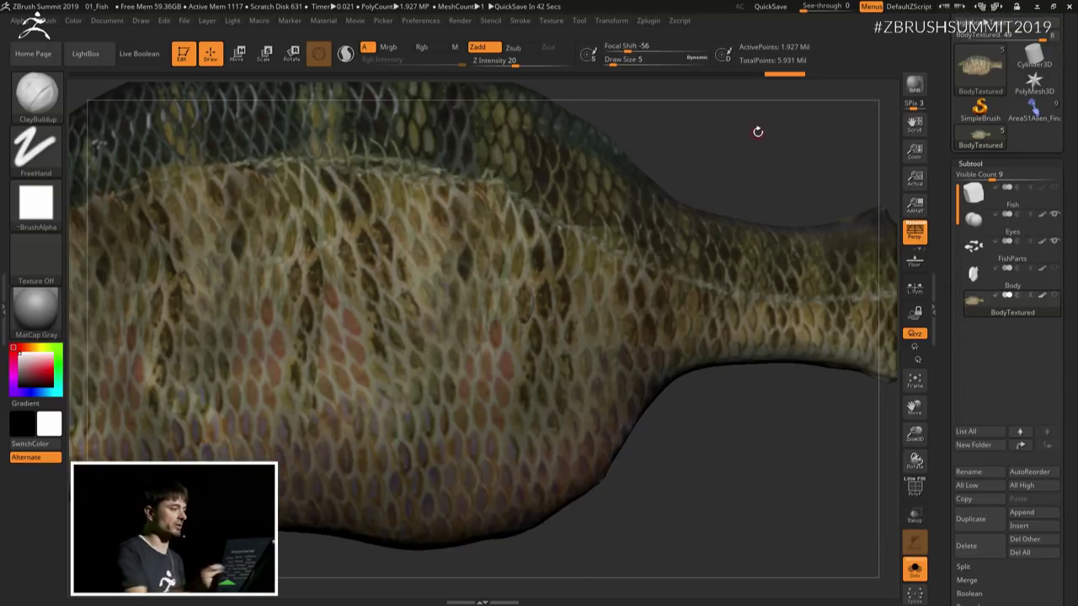
Step: Raise Fade Opacity to see the sculpt through the polypaint, and smooth the upper part of the scale
mouse_move(460, 23)
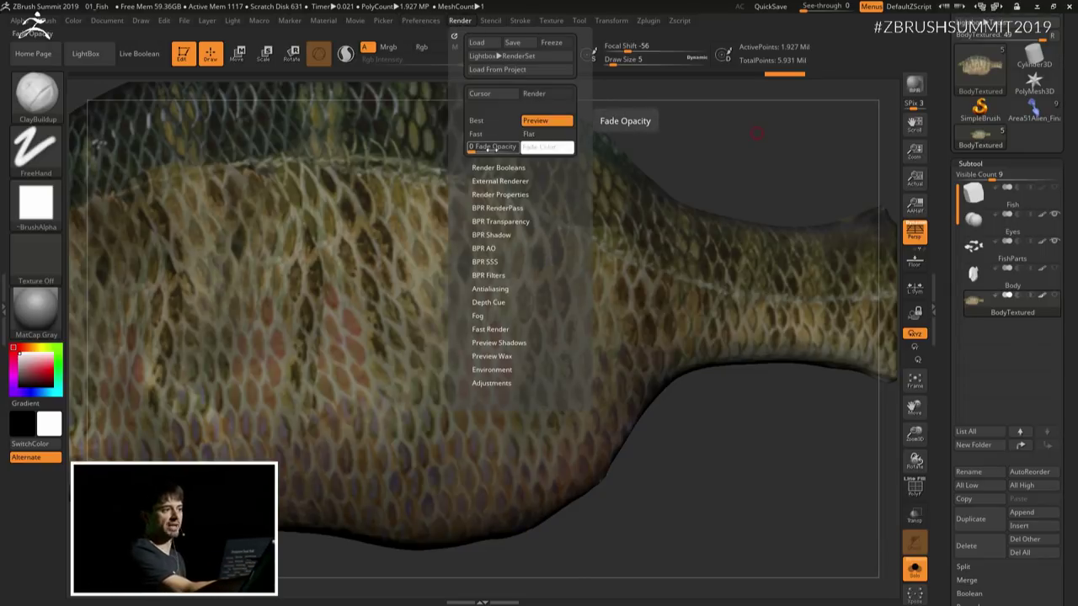
drag(473, 149, 501, 149)
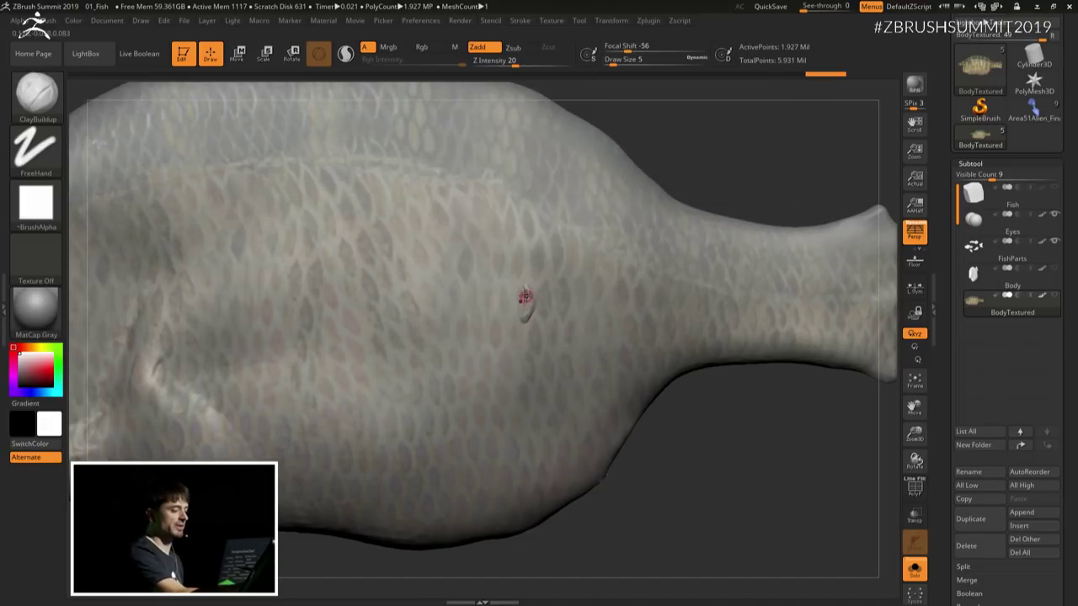
key(shift)
shift+drag(530, 293, 538, 282)
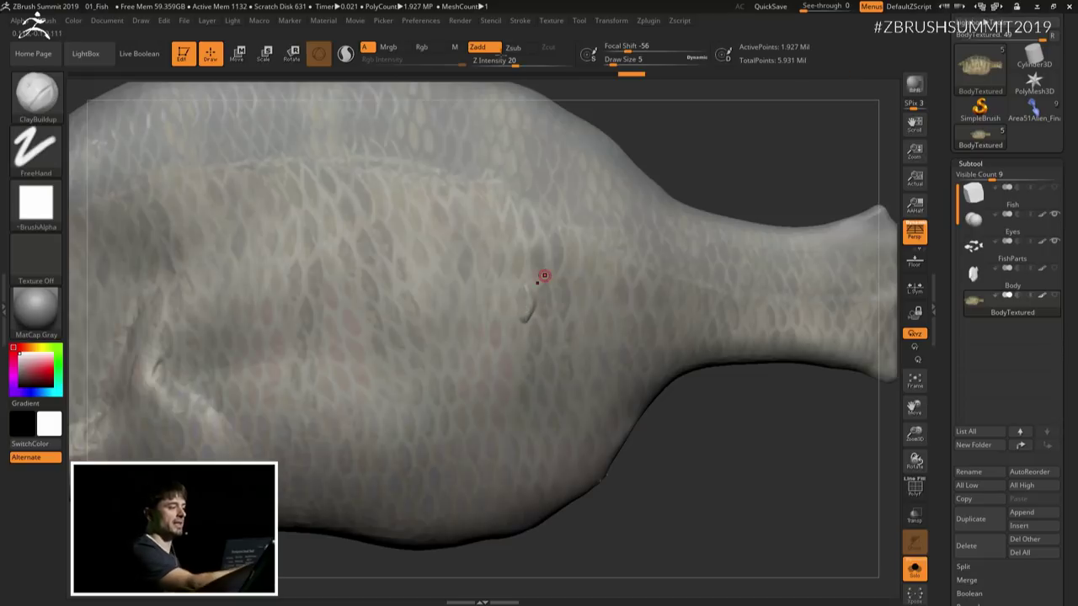
Step: Compare the full polypaint at Fade Opacity 0, ending with Fade Opacity set to 54
click(465, 23)
drag(501, 151, 468, 151)
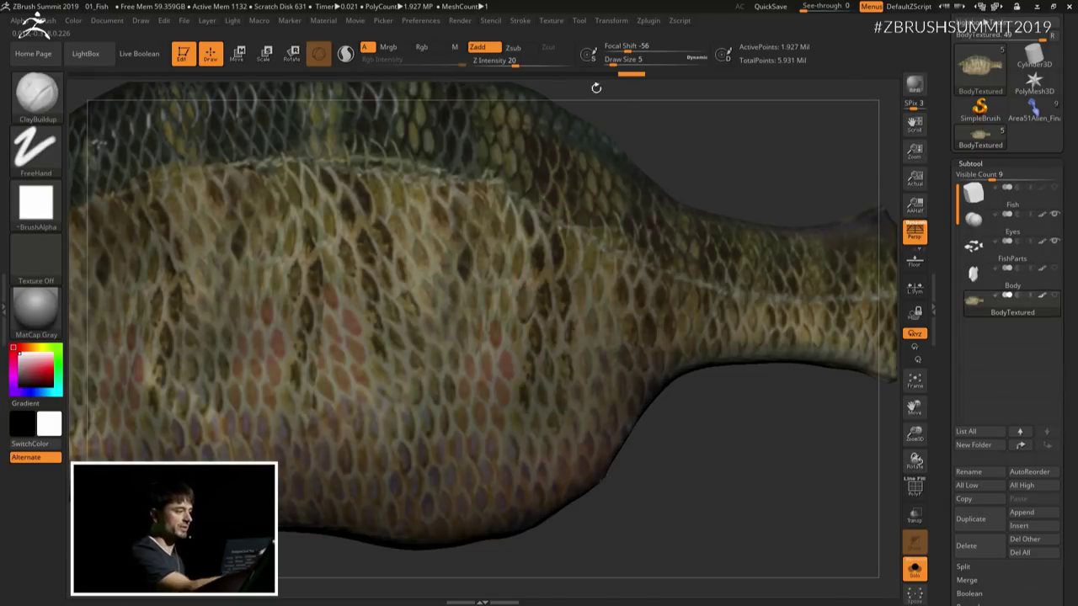
click(460, 20)
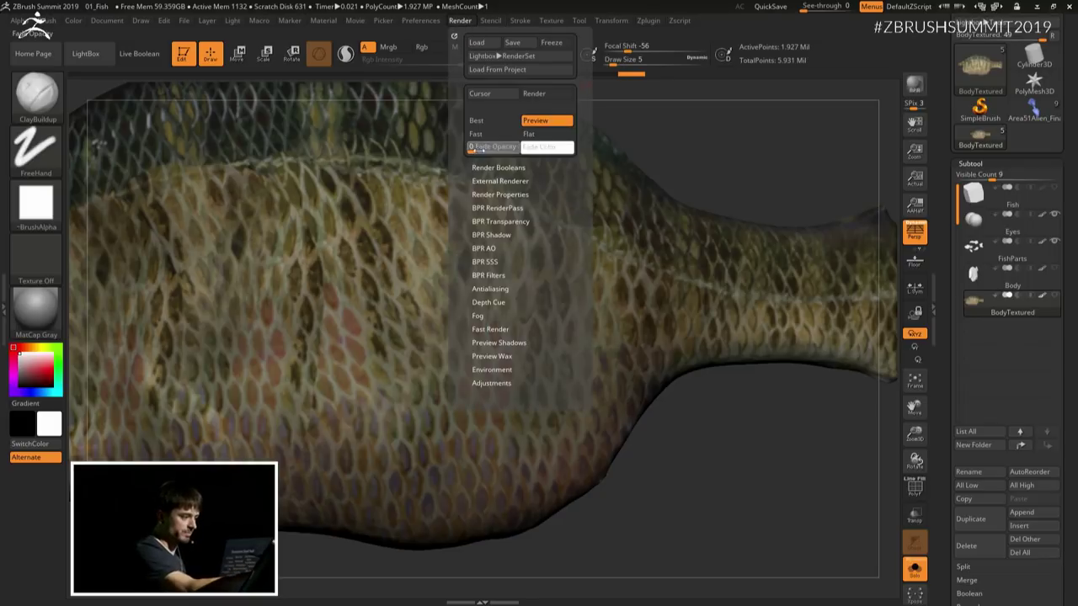
drag(476, 148, 495, 145)
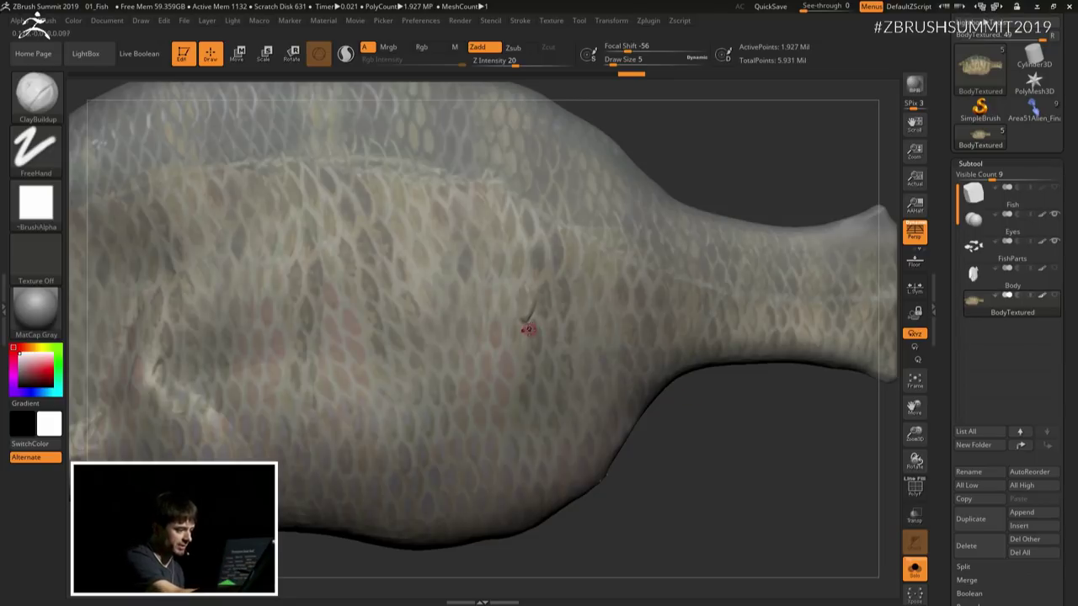
Step: Refine the scale's shape with short ClayBuildup strokes and smoothing over the faded polypaint
drag(539, 331, 537, 347)
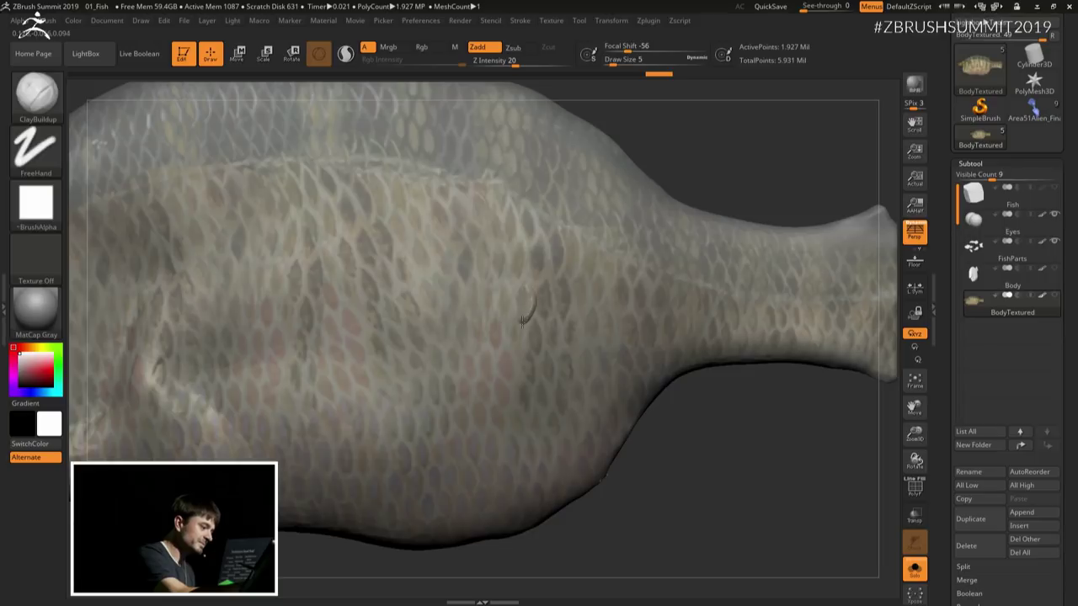
key(shift)
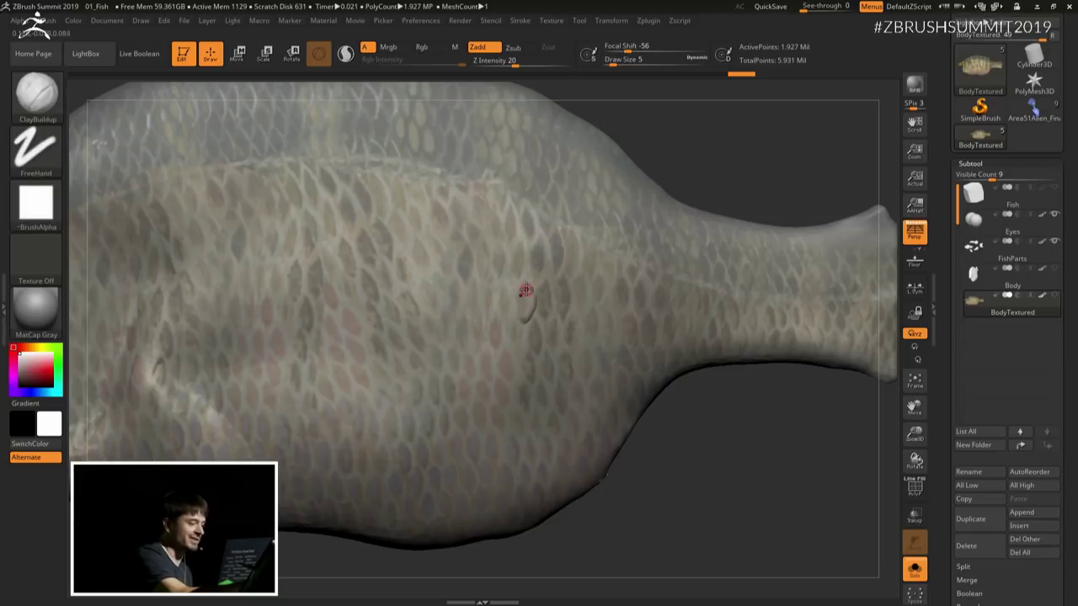
key(shift)
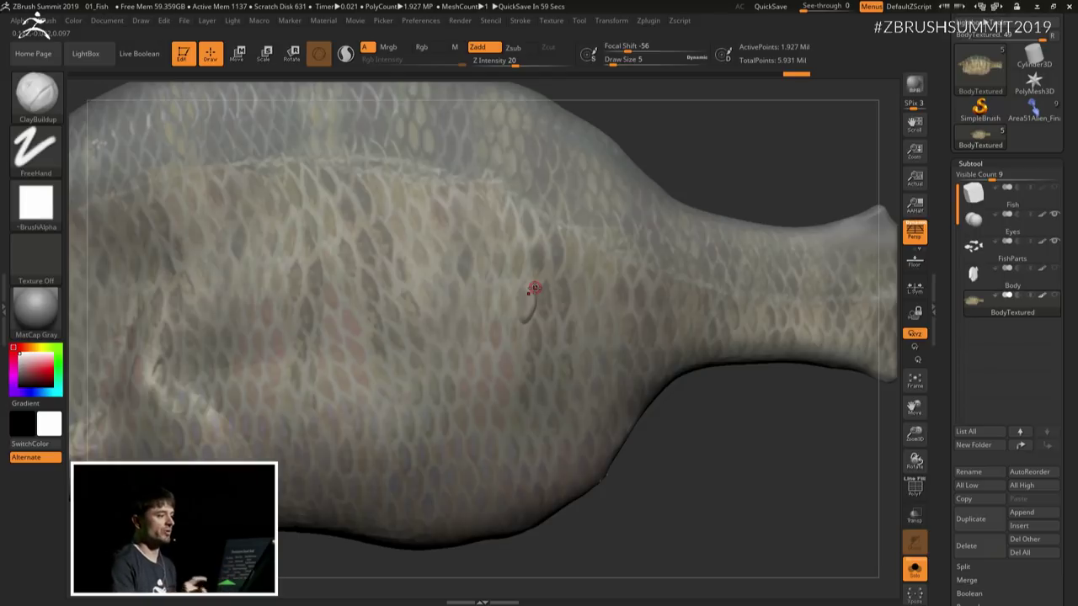
Step: Set Fade Opacity to 0 and turn off polypaint on the BodyTextured subtool
click(468, 22)
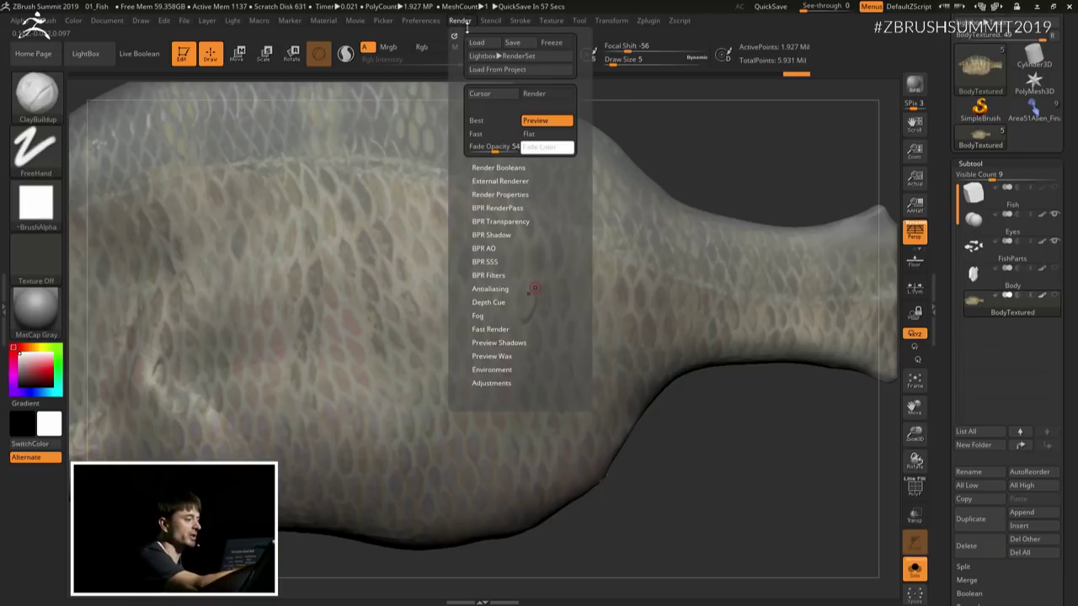
drag(493, 149, 462, 150)
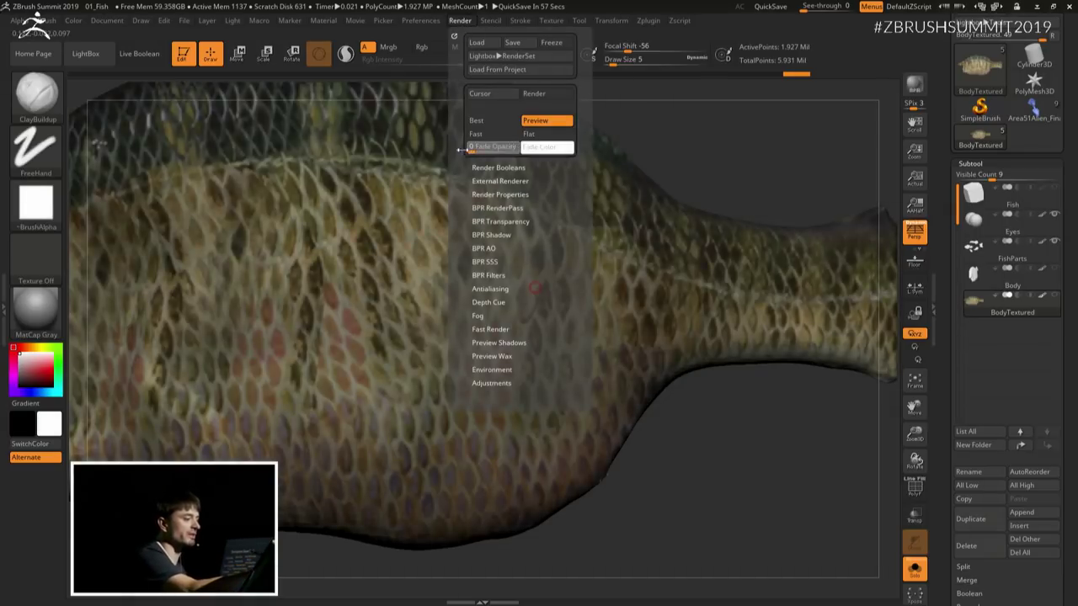
click(1042, 296)
alt+drag(762, 480, 764, 469)
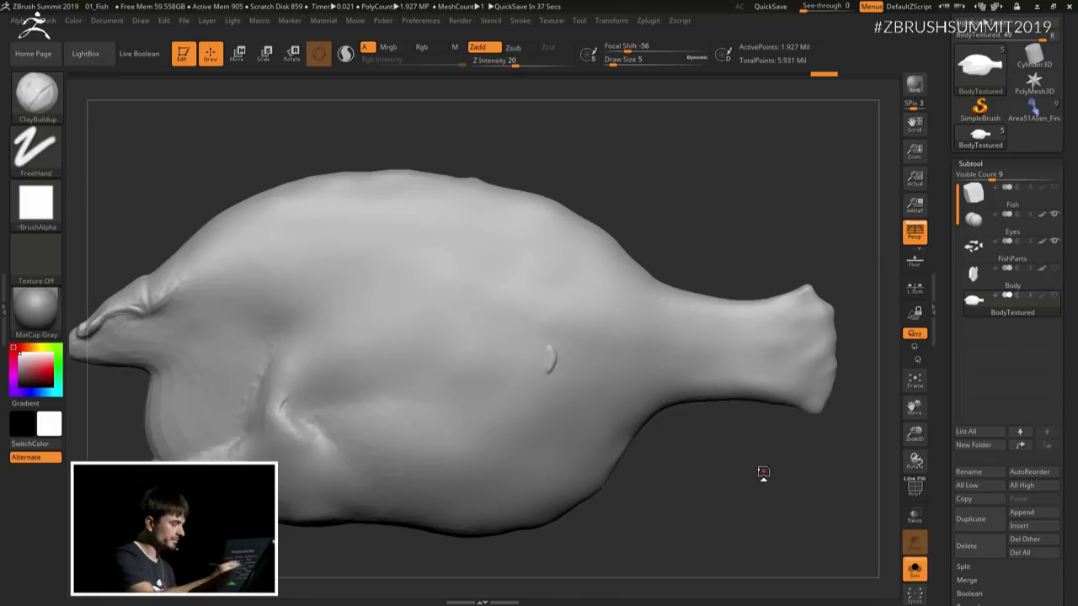
Step: Choose the XTractorDragRect brush for use on the sculpted scale
mouse_move(692, 185)
mouse_down()
mouse_move(709, 199)
mouse_move(708, 177)
mouse_up()
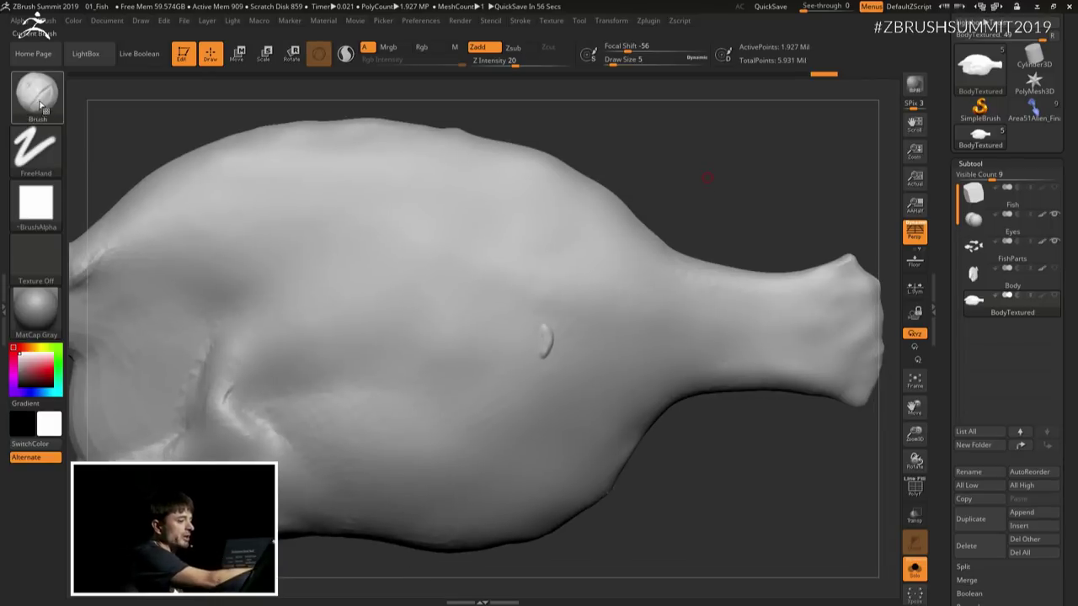
key(b)
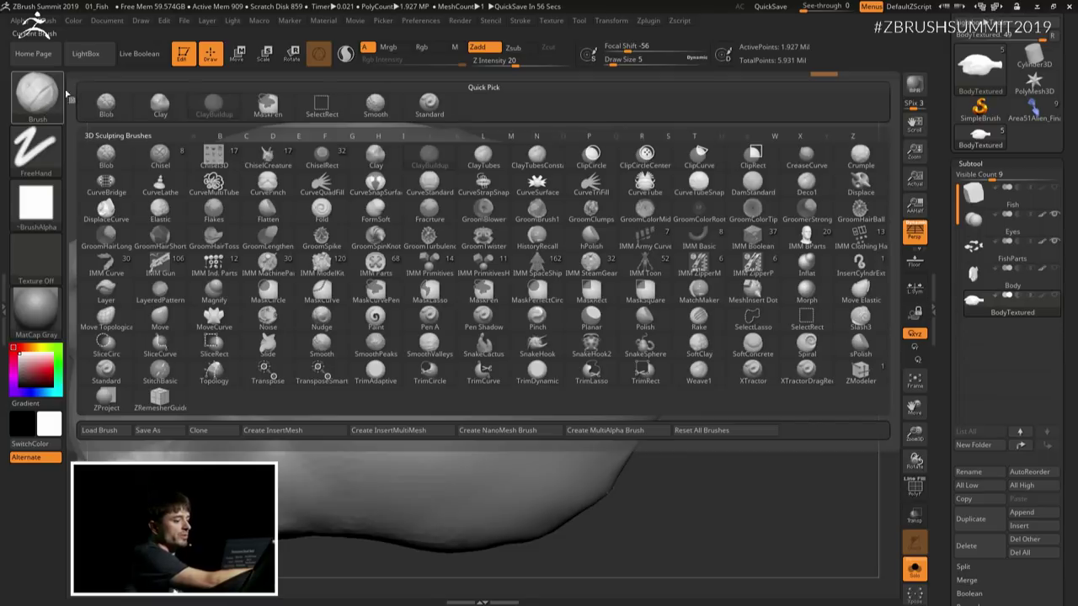
click(808, 379)
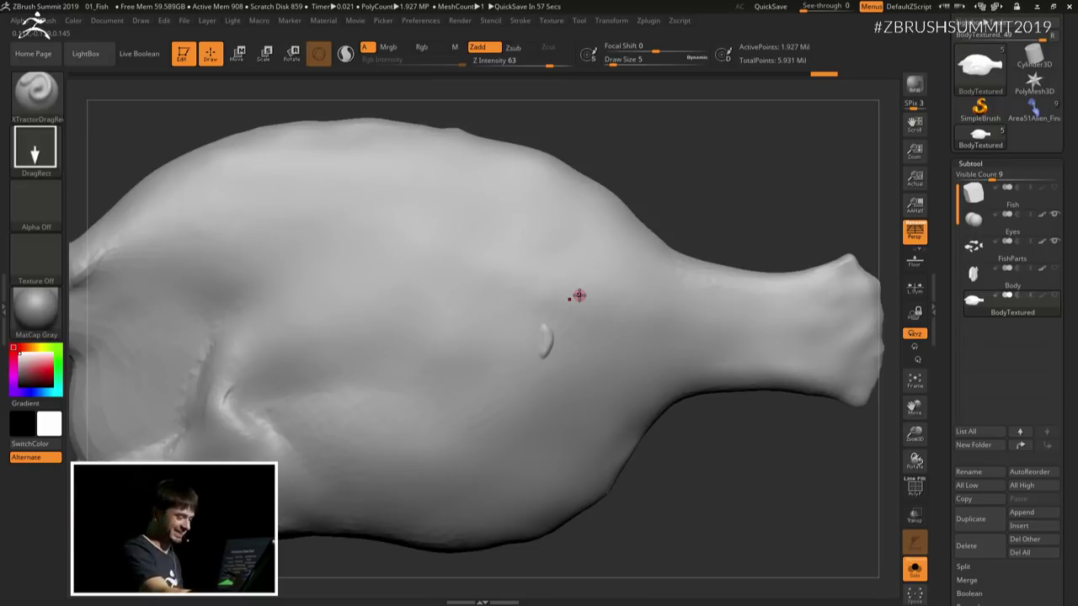
drag(723, 421, 722, 441)
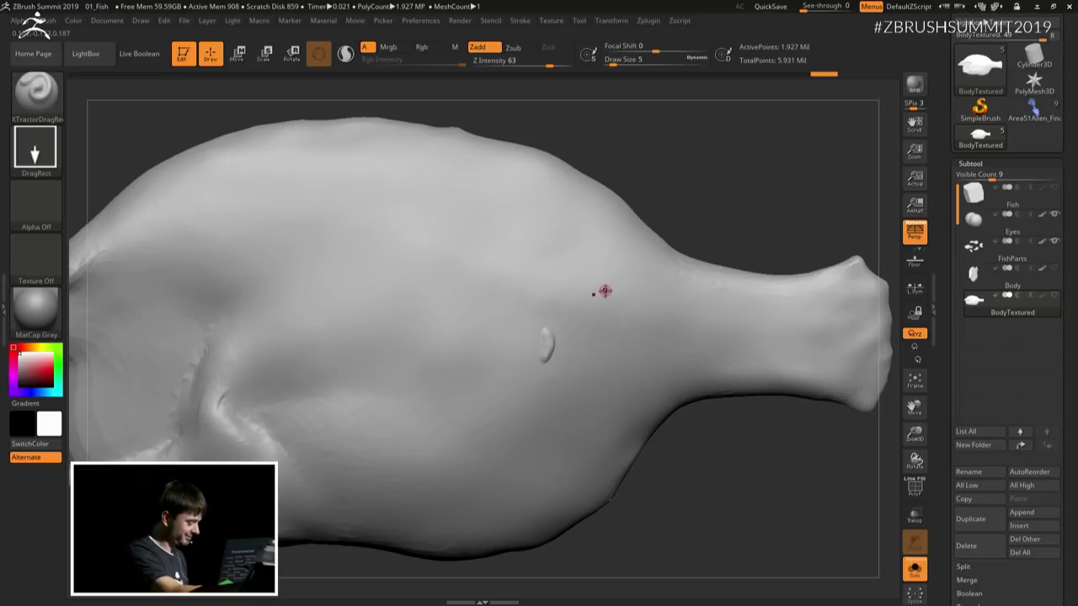
Step: Switch to the DamStandard brush in Zadd mode and add a short stroke at the scale's upper edge
key(b)
key(d)
key(s)
click(477, 47)
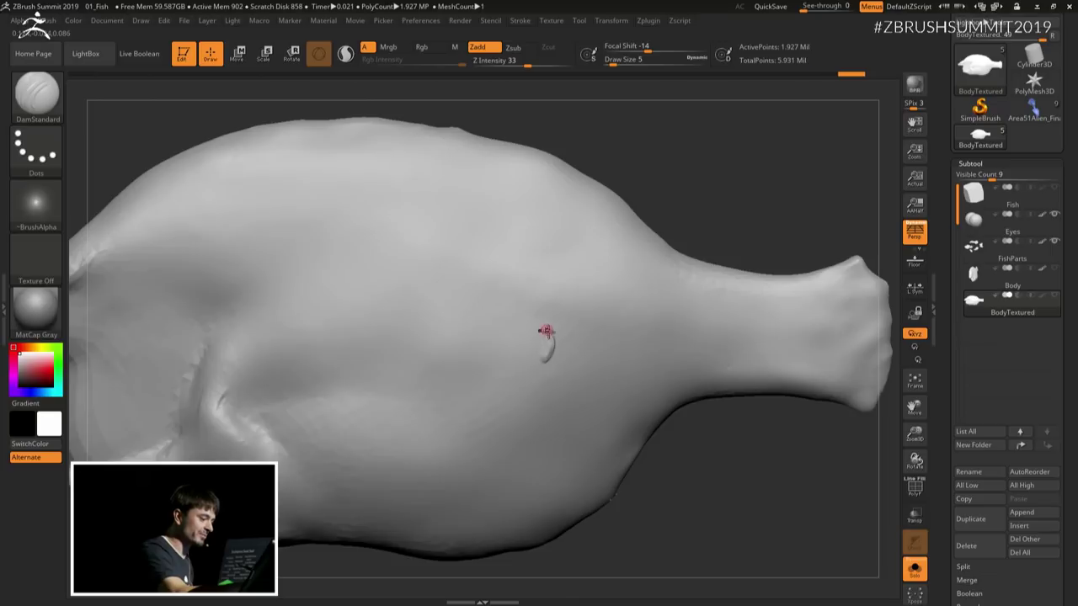
mouse_move(544, 331)
mouse_down()
mouse_move(547, 361)
mouse_move(546, 335)
mouse_up()
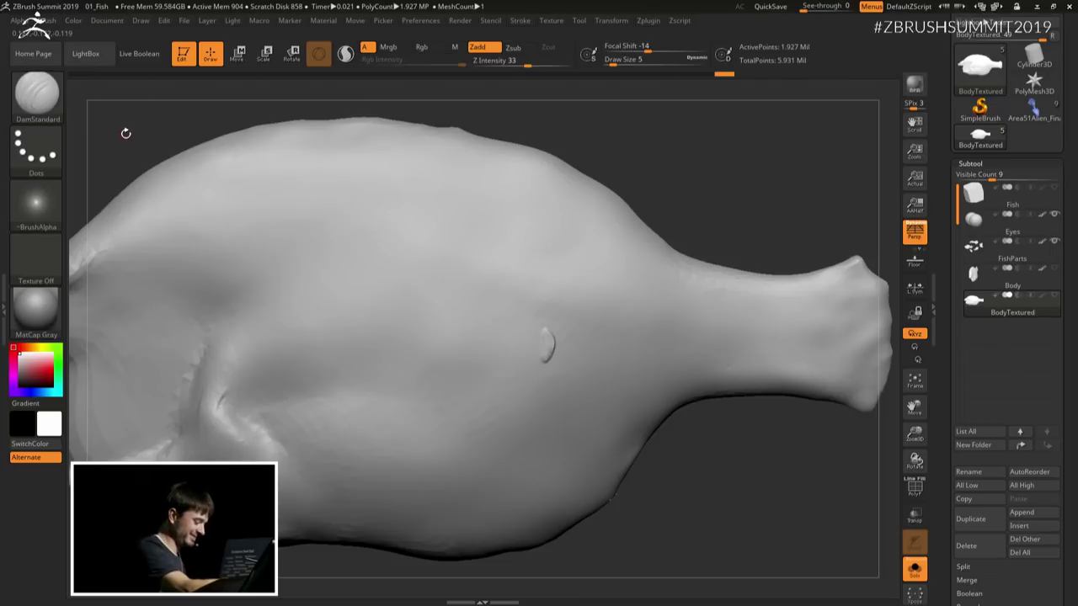
Step: Reselect the XTractorDragRect brush
key(b)
key(x)
click(744, 416)
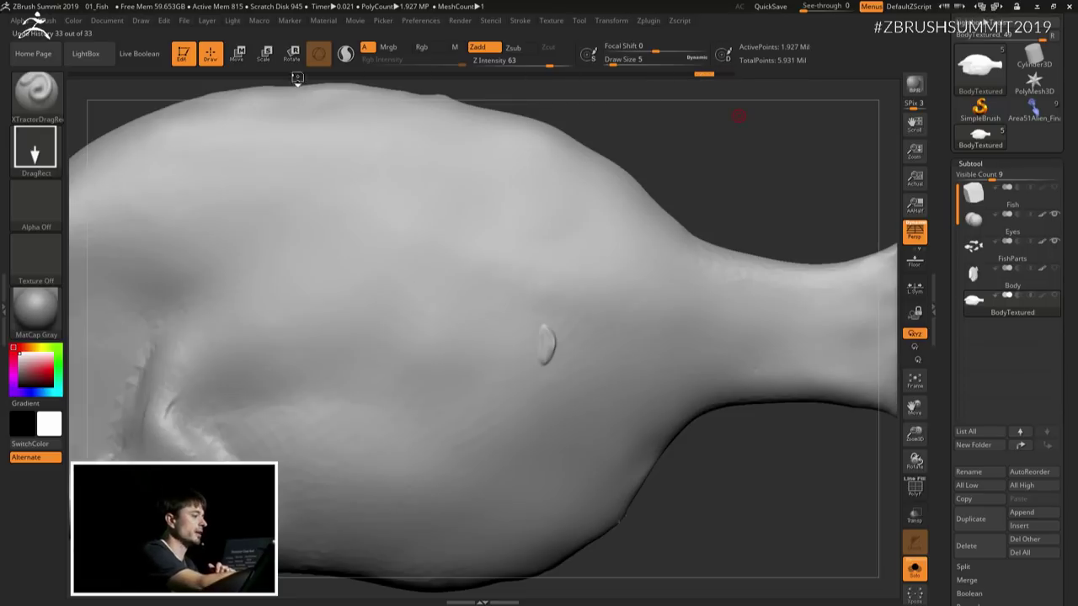
Step: Compare the body's first undo history state with the latest sculpt, and mark the first state as the history reference for extraction
click(80, 74)
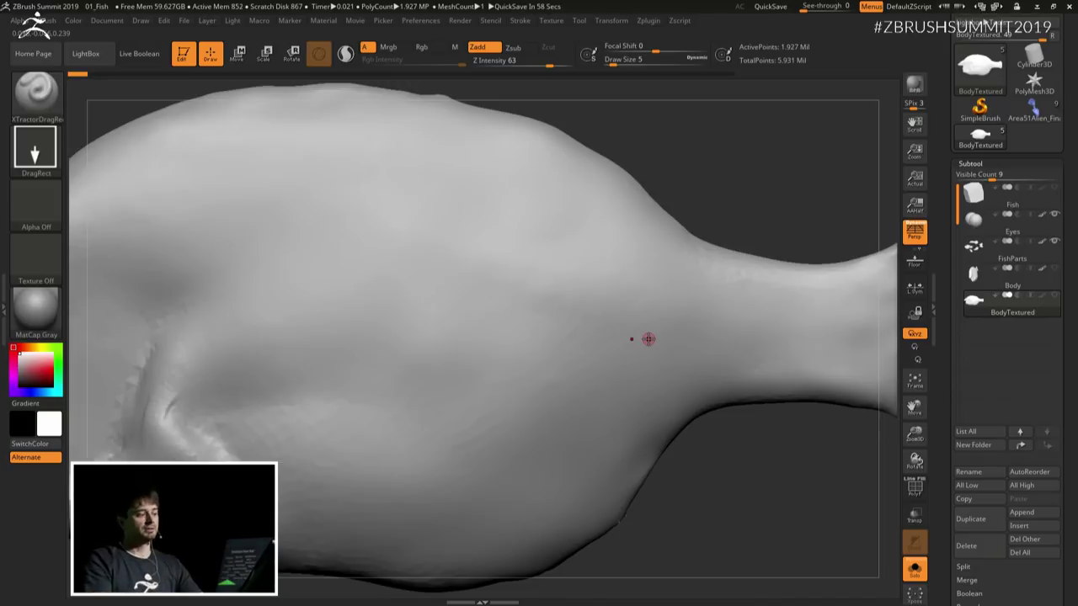
click(727, 75)
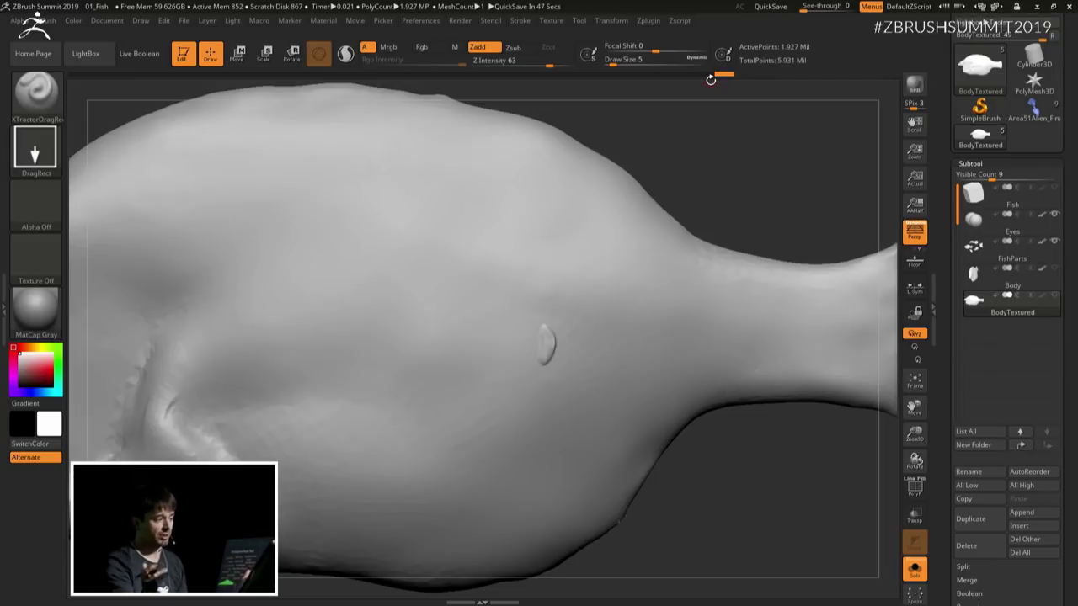
ctrl+click(77, 74)
ctrl+click(77, 75)
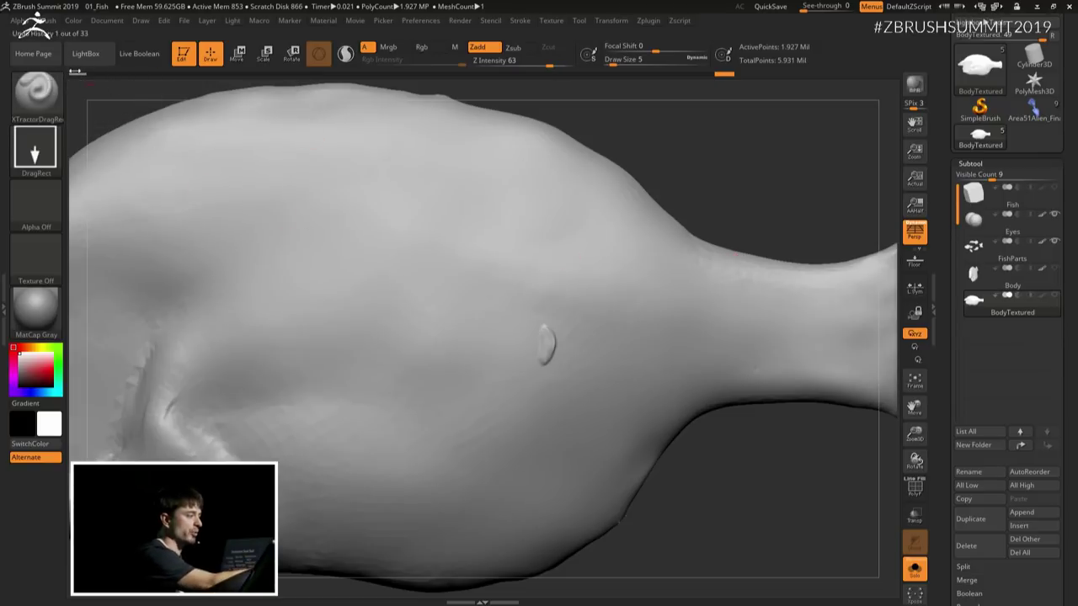
click(77, 73)
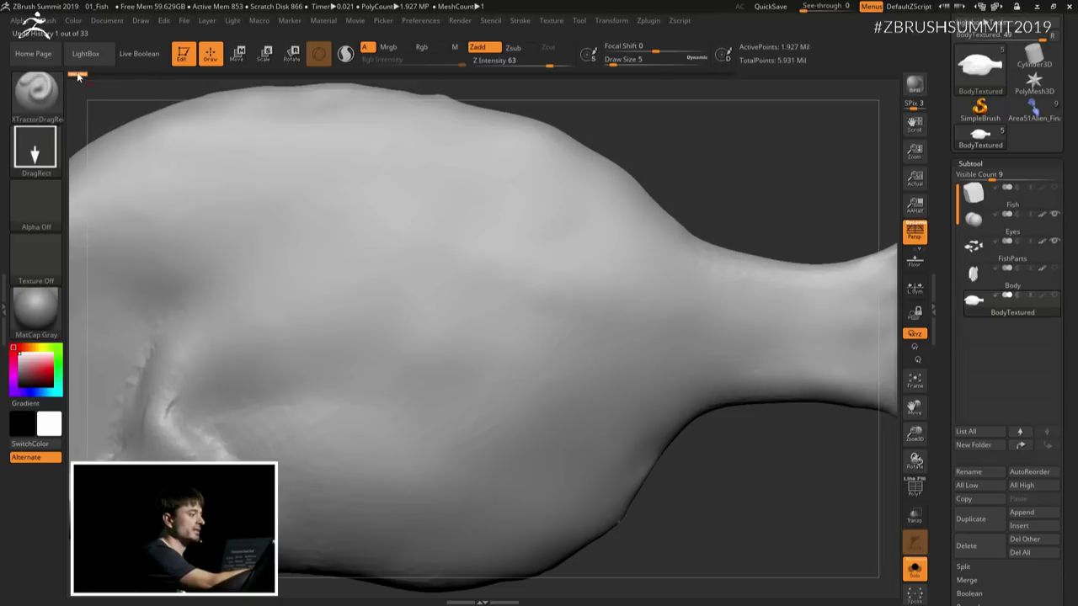
click(724, 73)
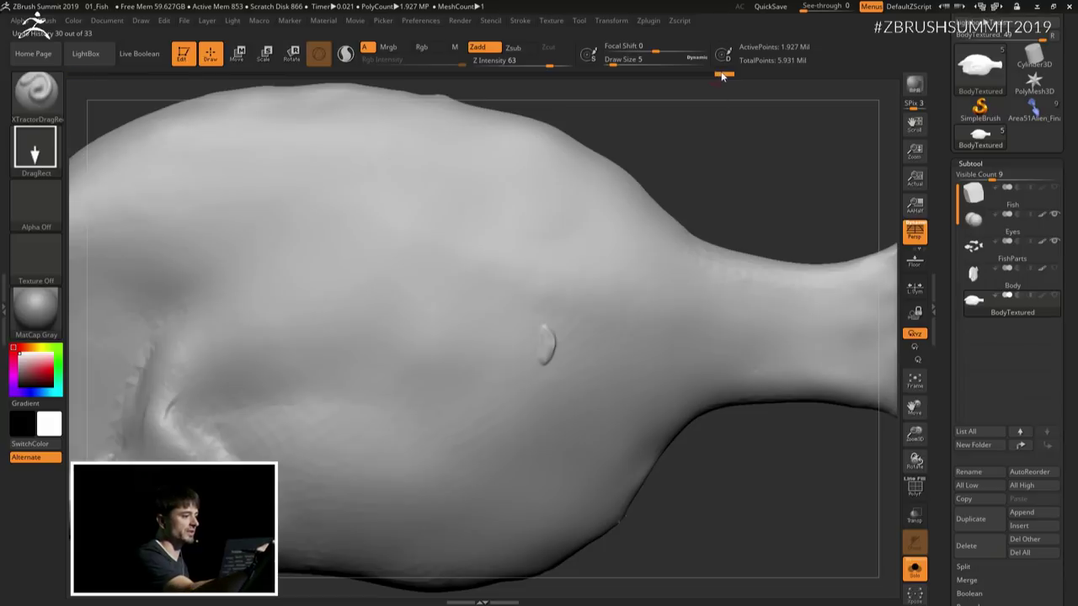
ctrl+click(73, 74)
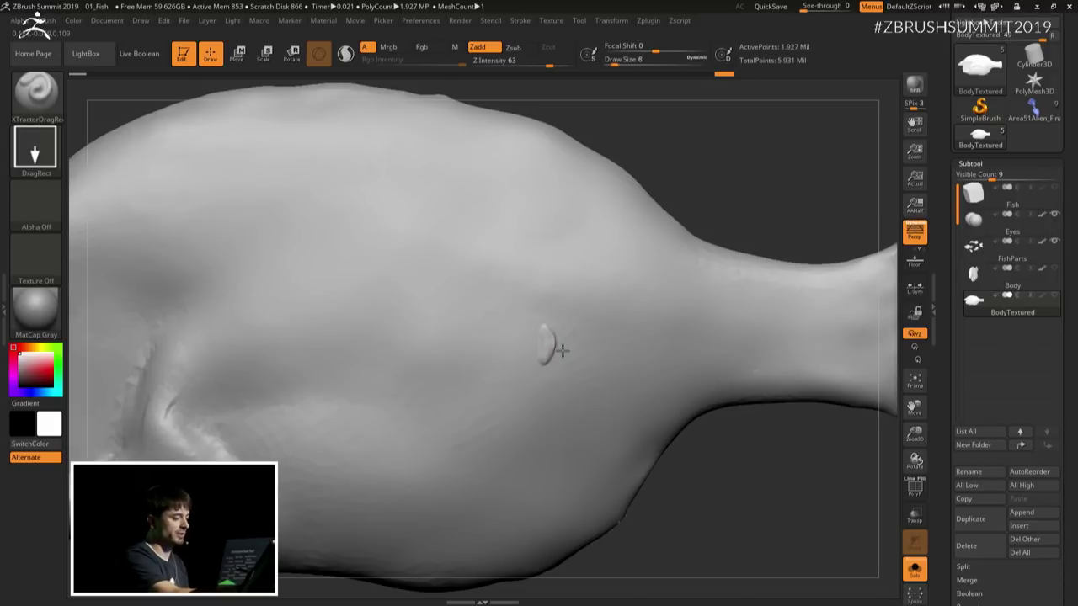
Step: Set the Draw Size to 30 and capture the sculpted scale as an alpha with the XTractorDragRect brush
key(bracketright)
key(bracketleft)
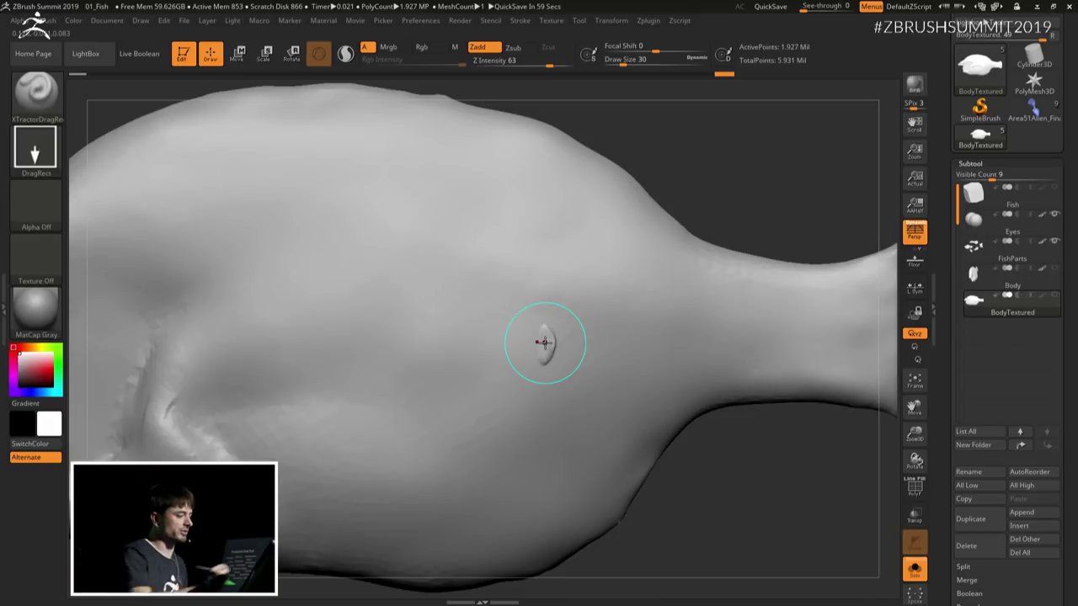
drag(545, 345, 577, 343)
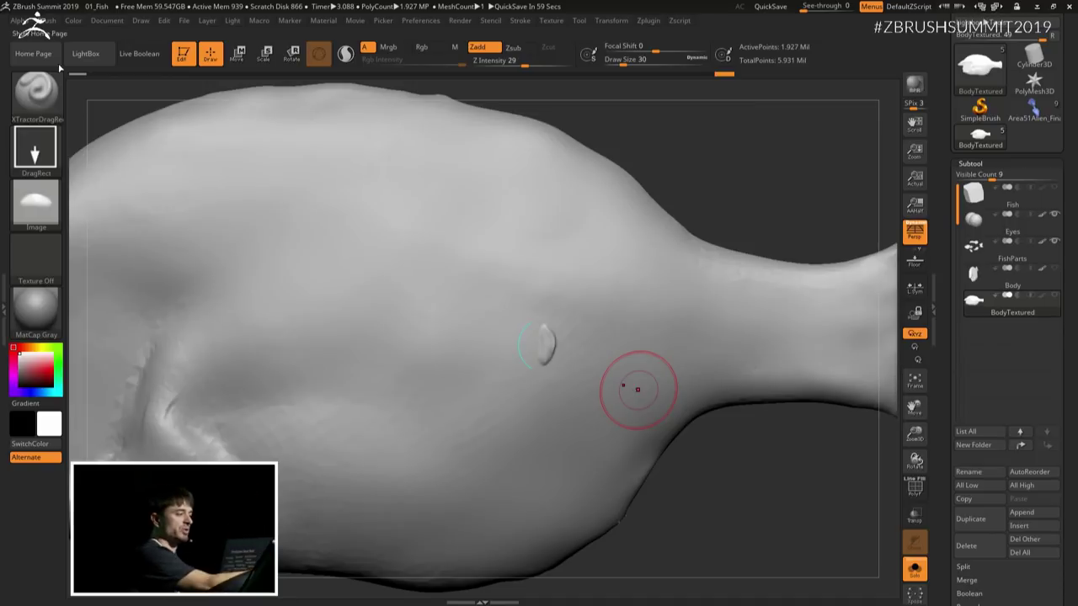
mouse_move(77, 76)
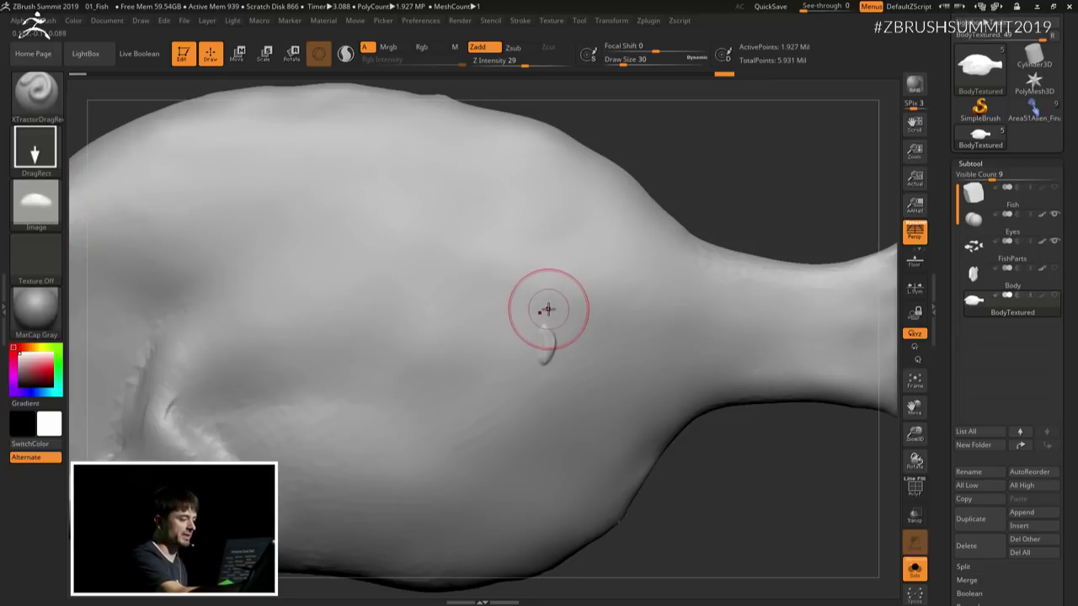
Step: Stamp the captured scale three times around the original, replacing one misplaced copy, to form a four-scale cluster
mouse_move(548, 310)
mouse_down()
mouse_move(582, 314)
mouse_move(567, 310)
mouse_up()
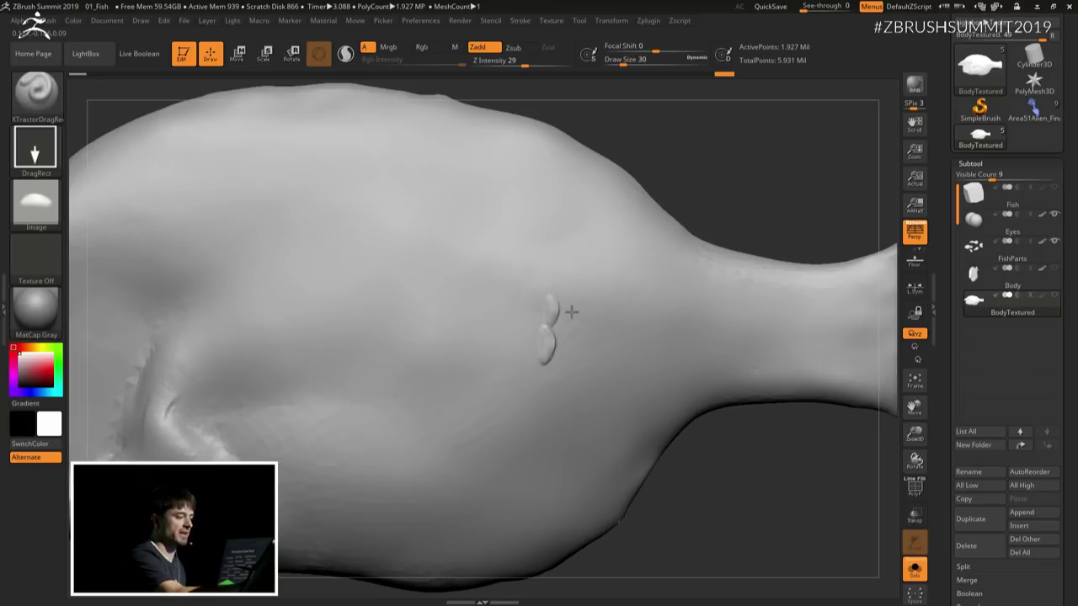
drag(548, 373, 577, 373)
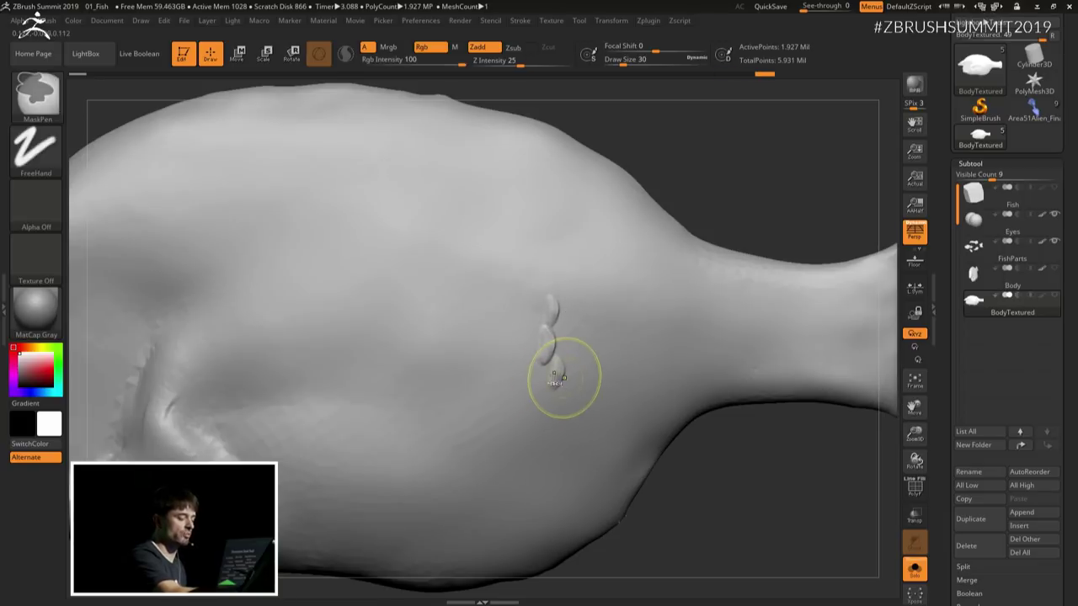
key(ctrl+z)
drag(564, 332, 585, 333)
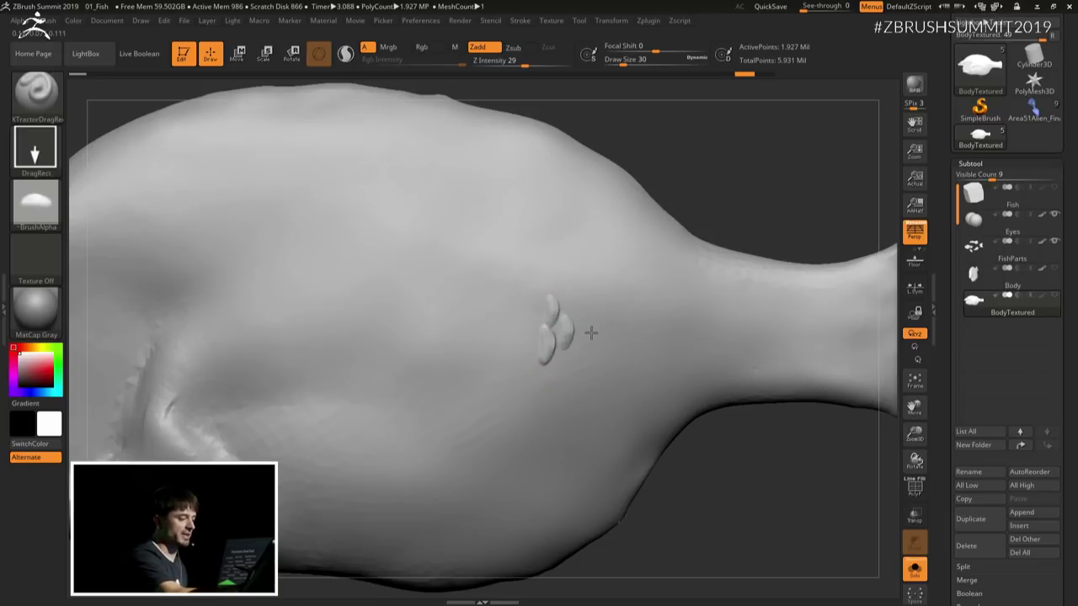
drag(555, 366, 586, 374)
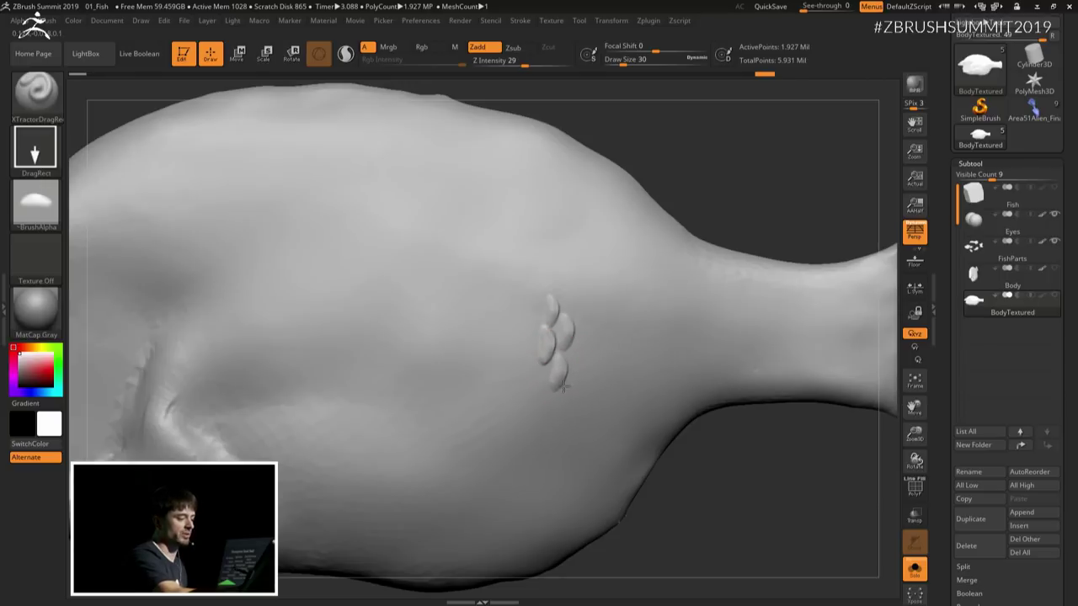
key(ctrl+z)
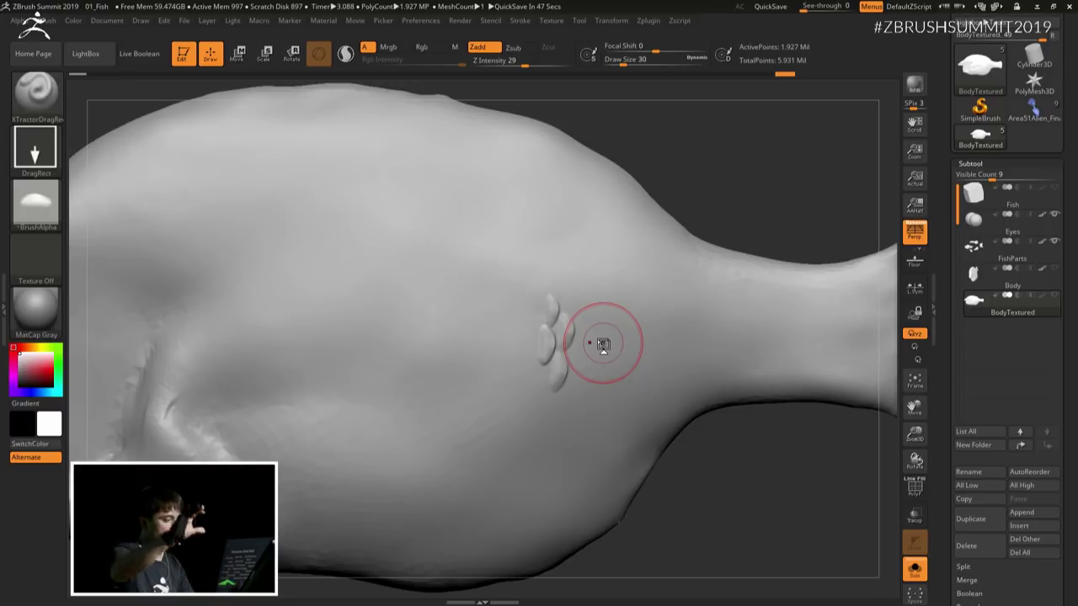
Step: Switch to the XTractor brush and capture the four-scale cluster as a new alpha
click(36, 91)
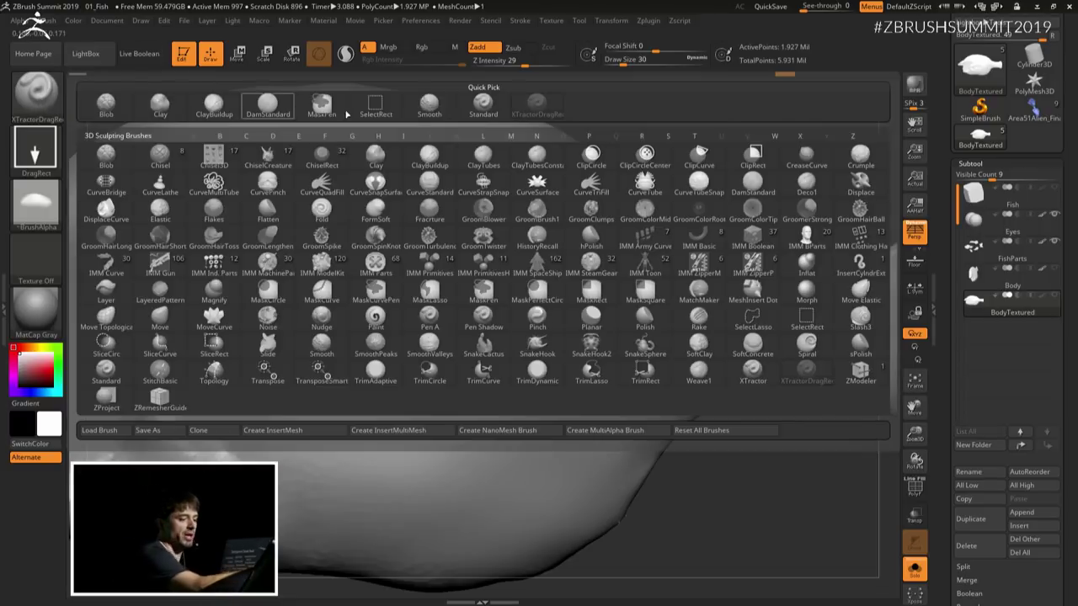
click(753, 381)
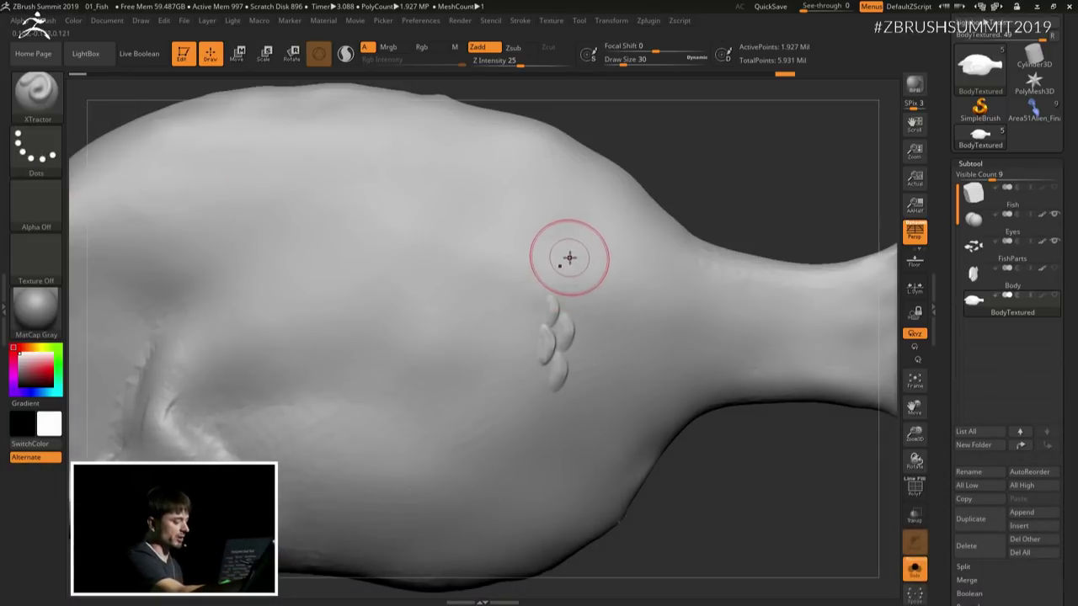
key(shift)
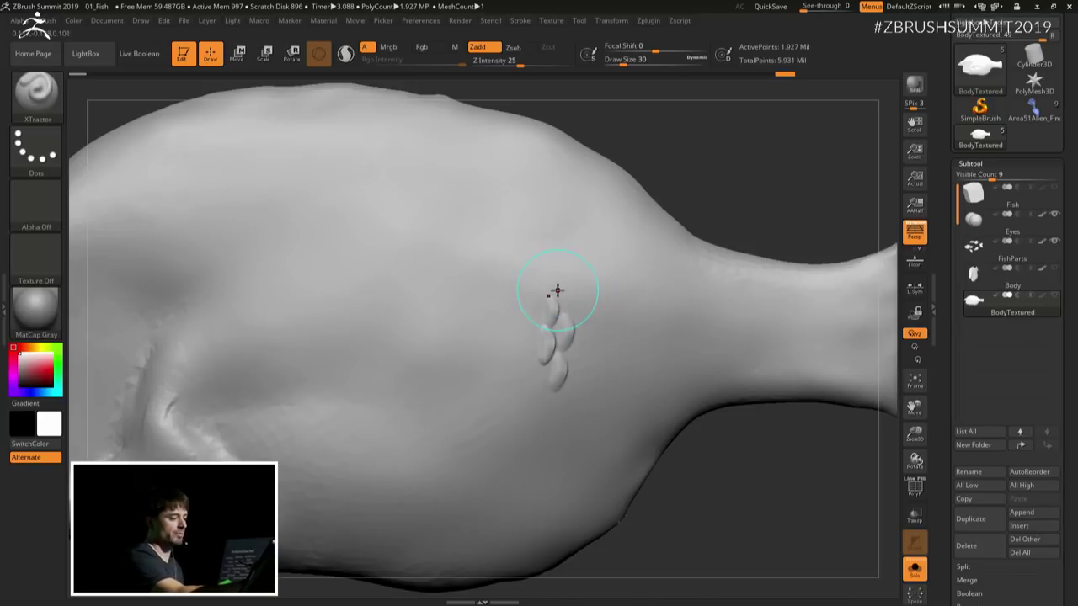
click(547, 395)
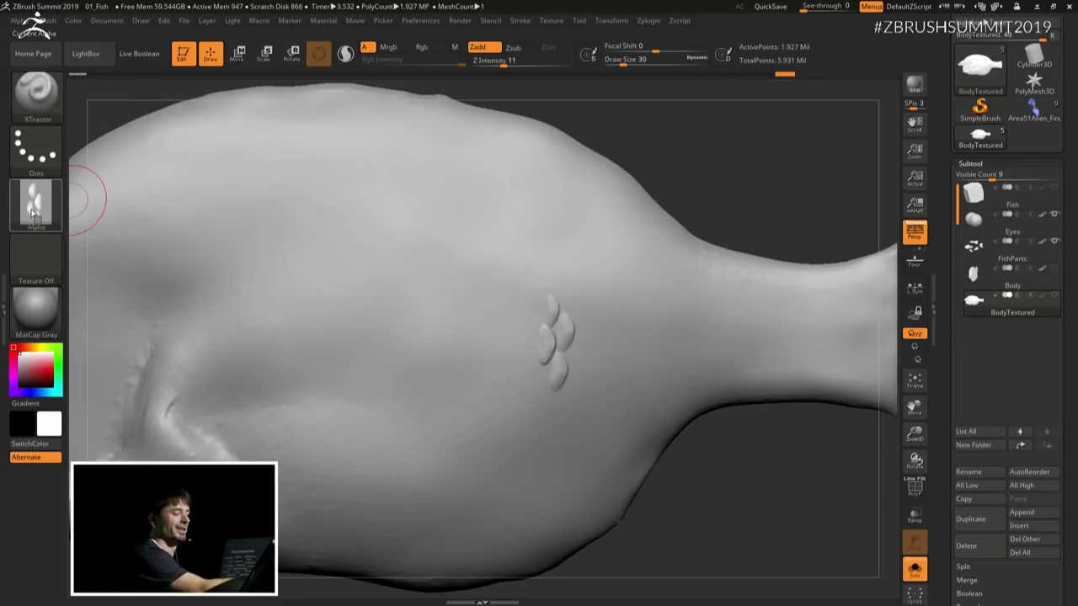
mouse_move(38, 214)
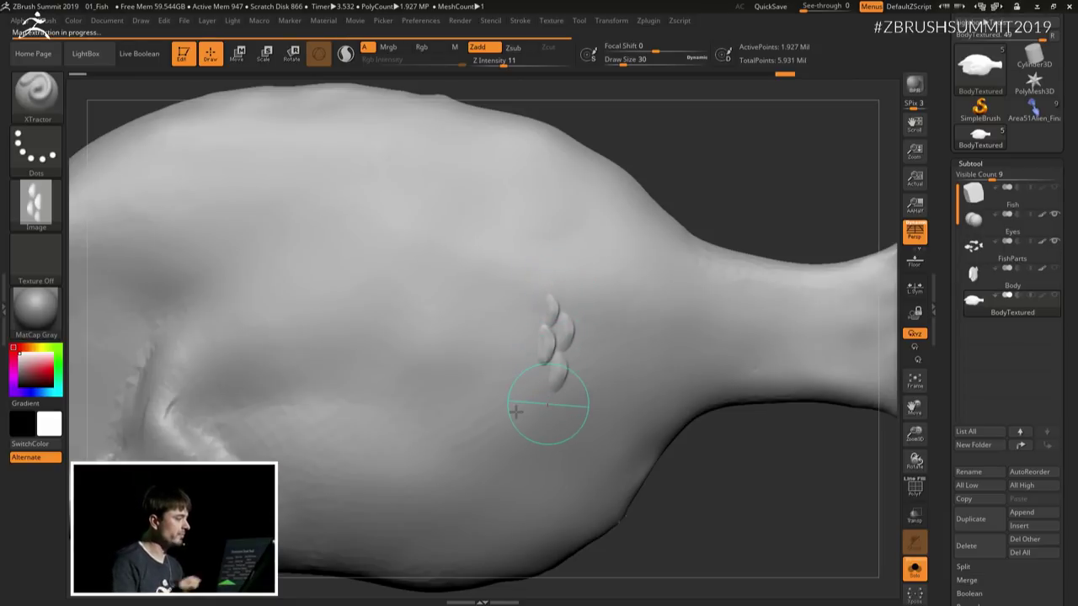
Step: Stamp the captured scale cluster repeatedly in staggered columns across the rear part of the fish body
drag(515, 257, 508, 318)
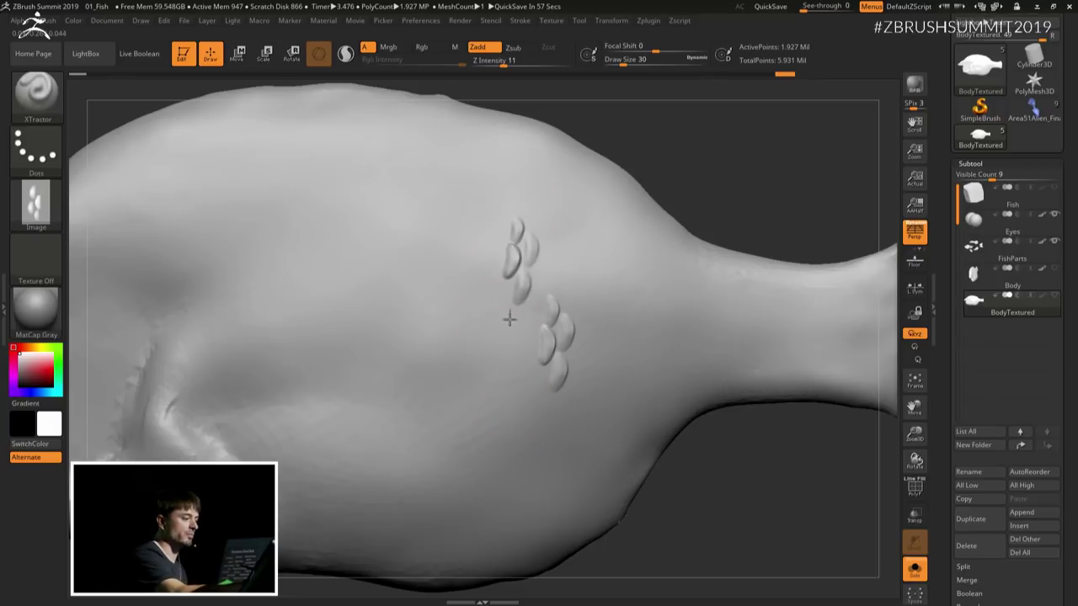
click(505, 371)
click(480, 471)
click(621, 277)
click(594, 389)
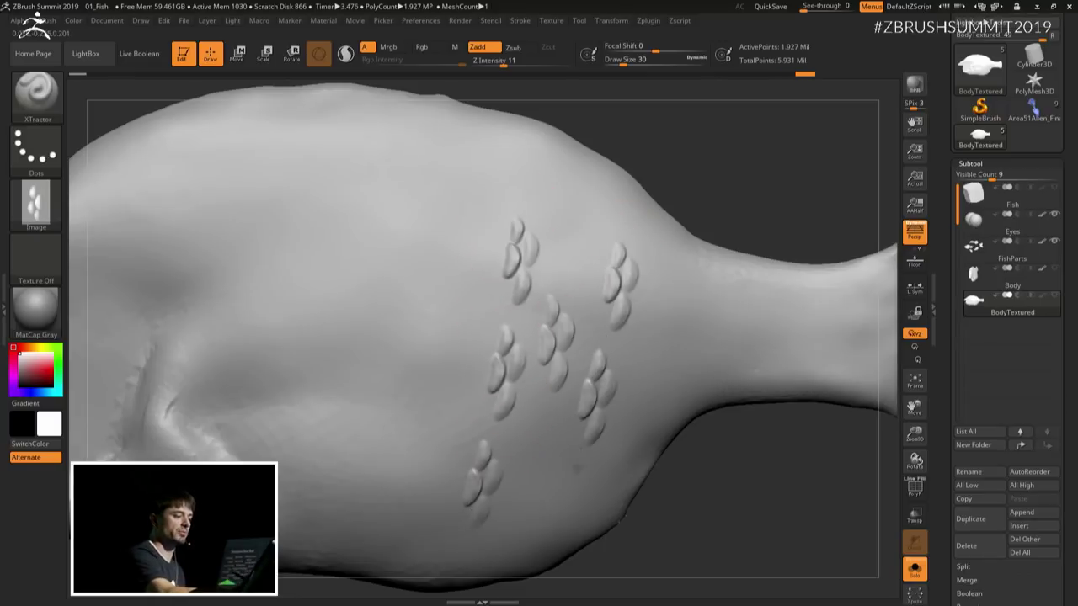
drag(568, 491, 543, 537)
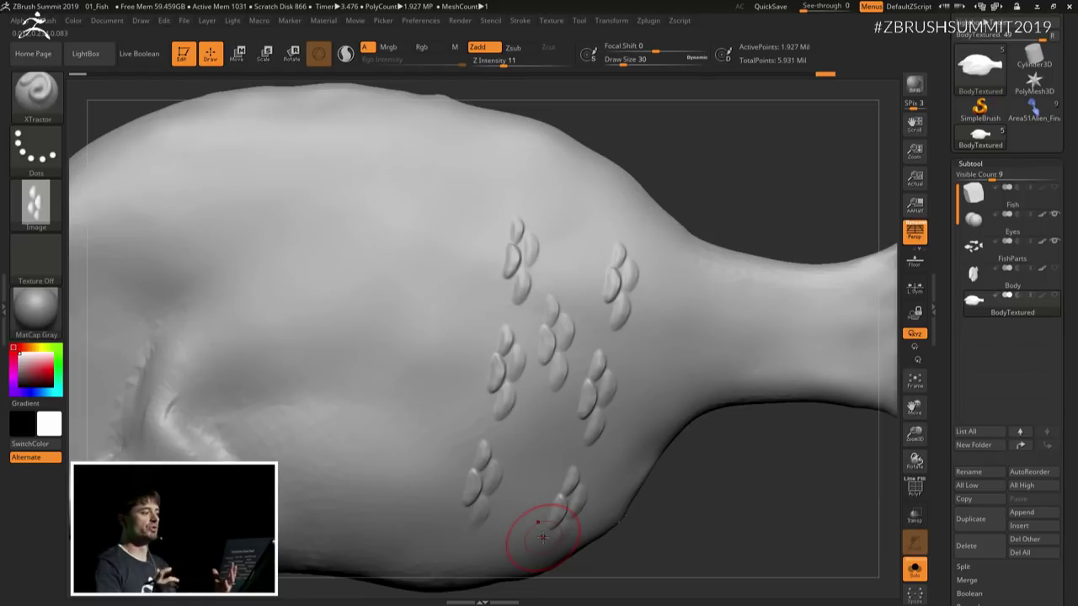
drag(500, 168, 495, 245)
drag(481, 275, 470, 345)
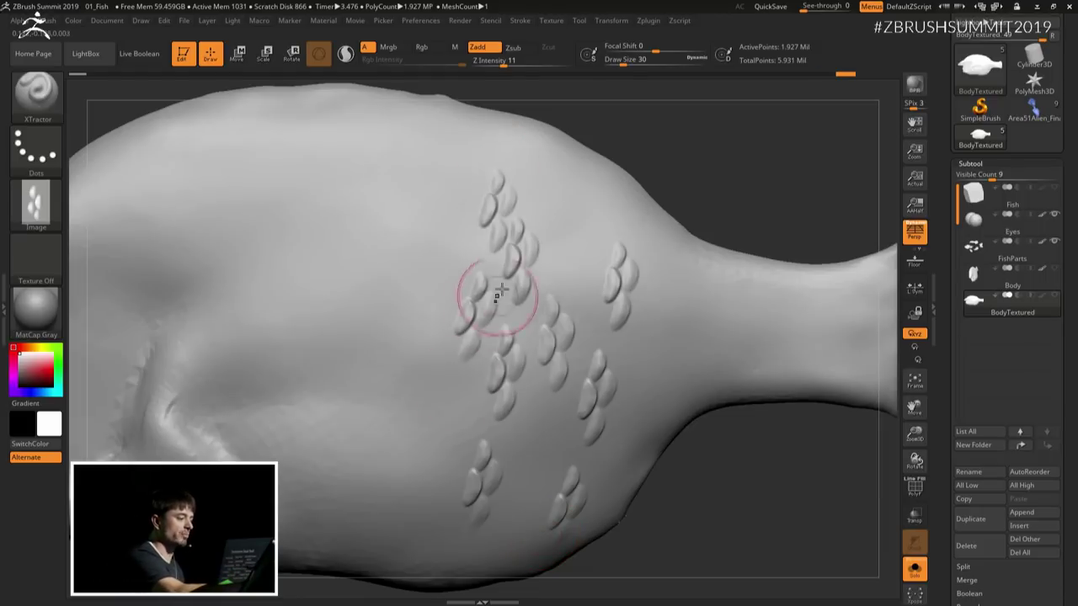
drag(449, 394, 436, 470)
drag(410, 507, 397, 549)
click(451, 244)
click(421, 345)
click(379, 459)
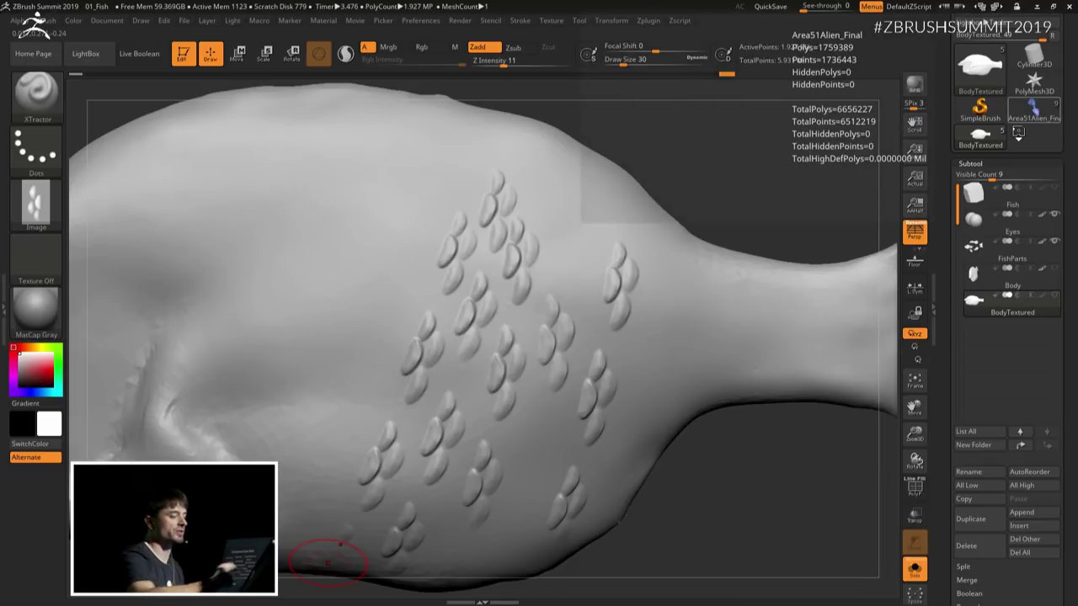
Step: Switch to the Area51Alien_Final tool and turn off Solo to show the whole alien with its suit and creature
click(1019, 131)
drag(723, 257, 681, 348)
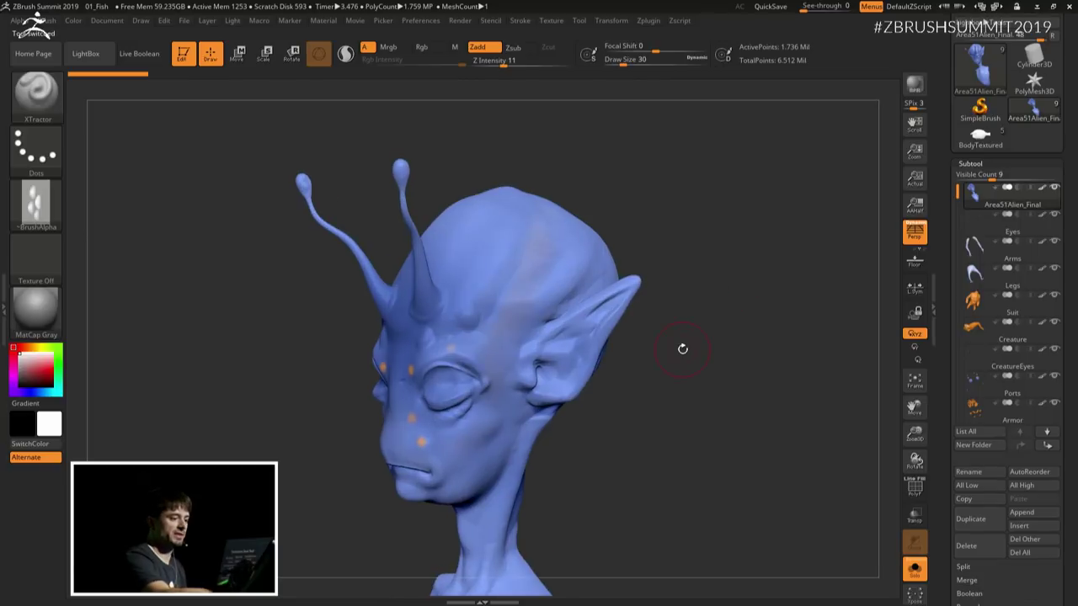
click(914, 569)
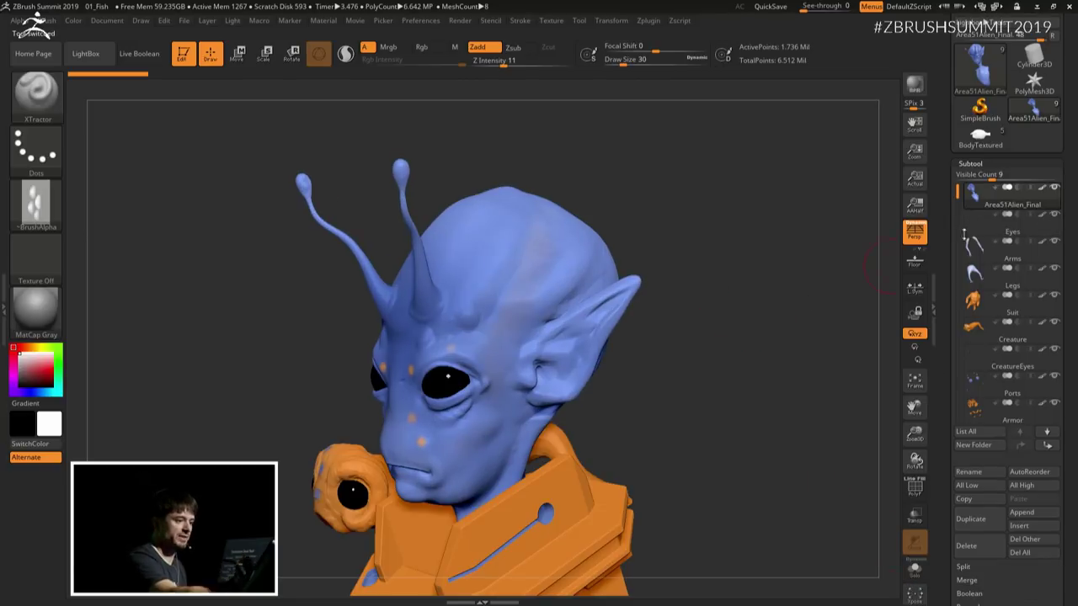
shift+drag(776, 392, 747, 392)
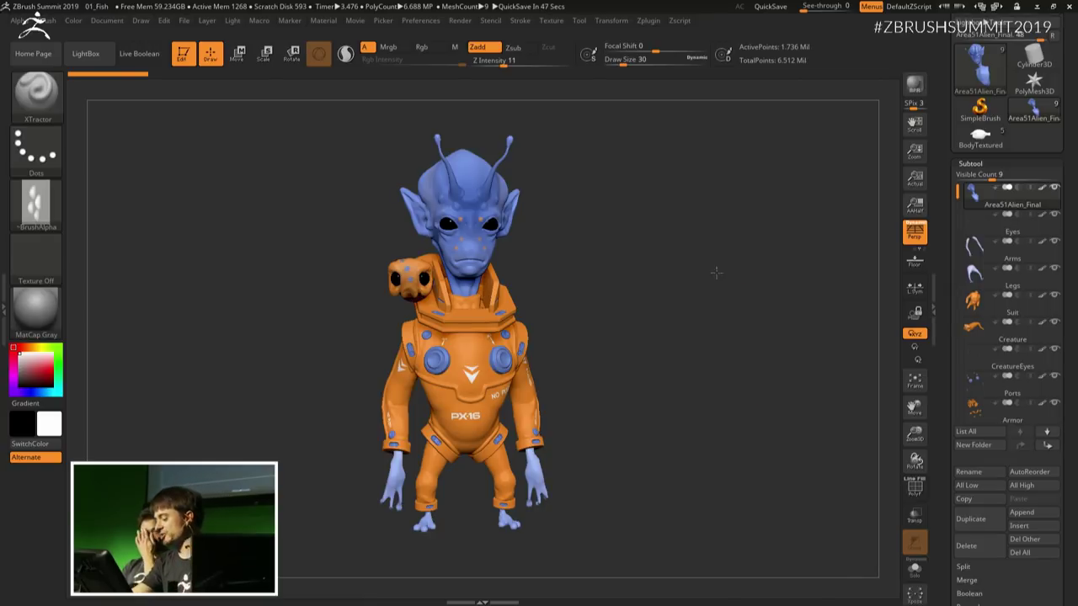
mouse_move(716, 272)
mouse_down()
mouse_move(744, 284)
mouse_move(703, 294)
mouse_move(724, 278)
mouse_up()
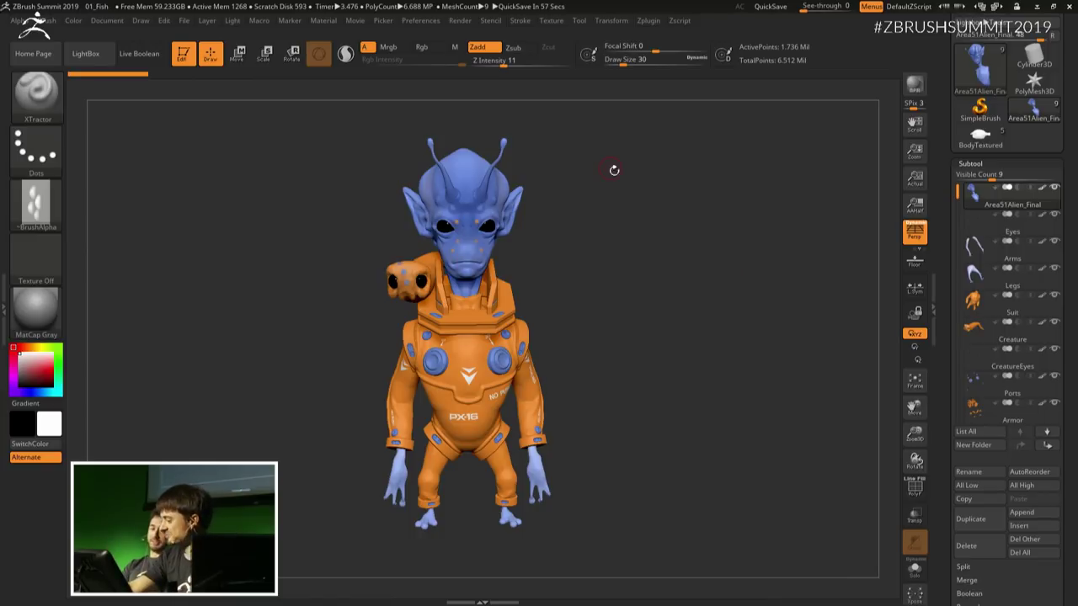
Step: Show only the alien's head and eyes subtools by hiding the rest of the model, and frame the head from the side
drag(614, 170, 635, 299)
click(1053, 188)
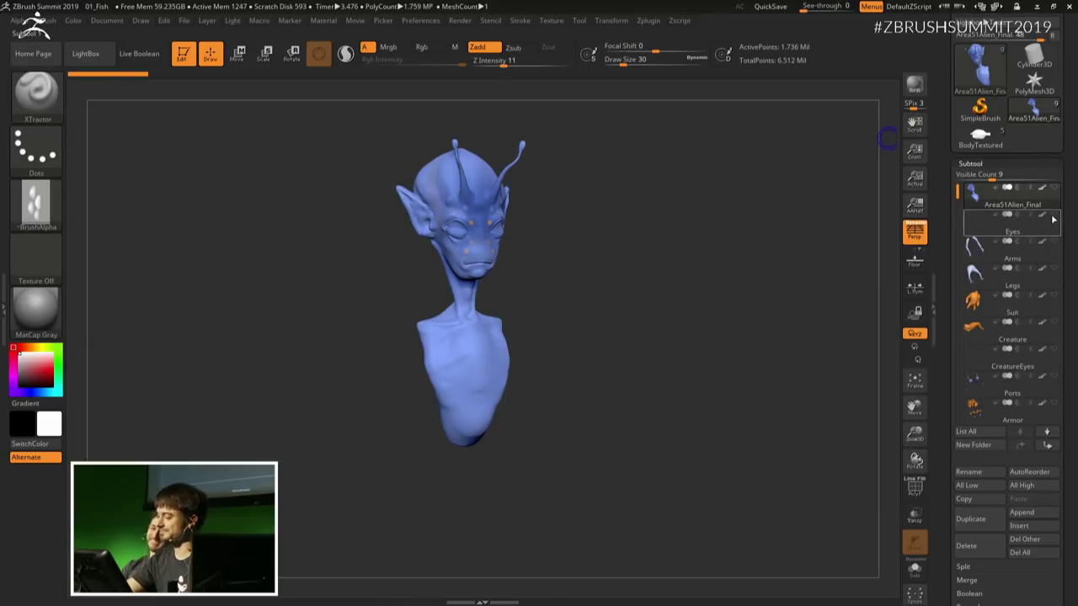
click(1053, 215)
drag(729, 288, 666, 294)
alt+drag(667, 295, 729, 351)
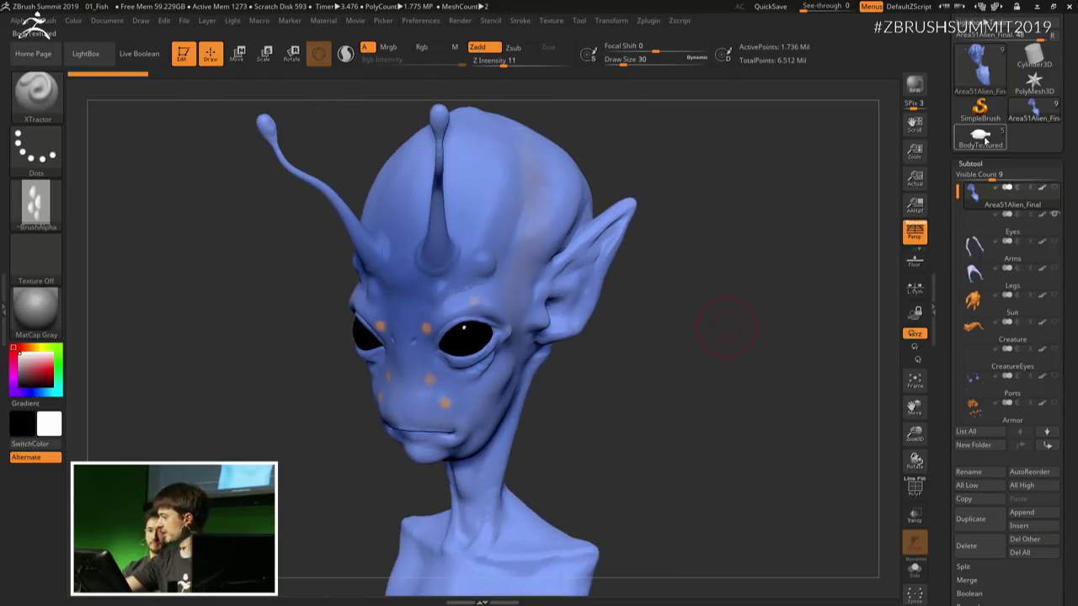
mouse_move(716, 195)
mouse_down()
mouse_move(690, 194)
mouse_move(683, 228)
mouse_up()
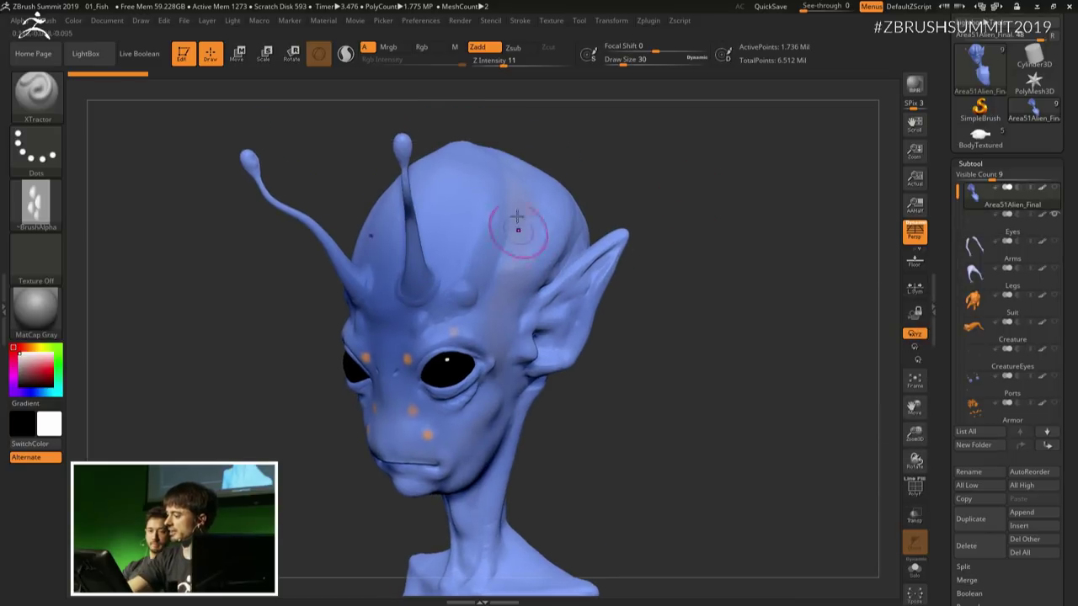
Step: Try stamping the captured scale cluster in strokes across the side of the alien's head, and undo the strokes
drag(521, 188, 501, 285)
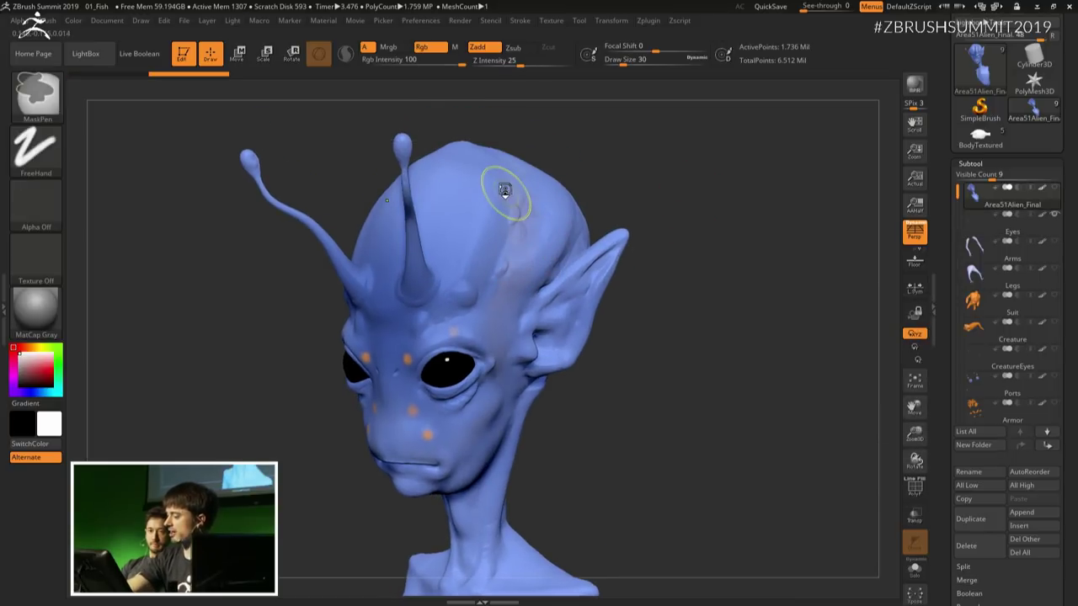
key(ctrl+z)
drag(496, 184, 490, 208)
drag(471, 267, 469, 274)
drag(549, 192, 503, 312)
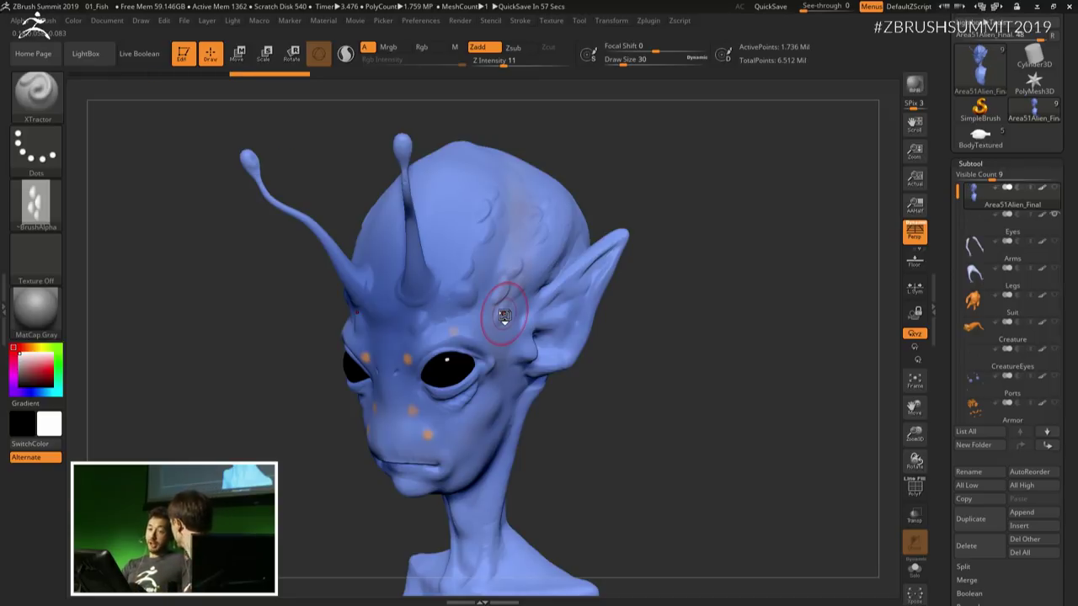
key(ctrl+z)
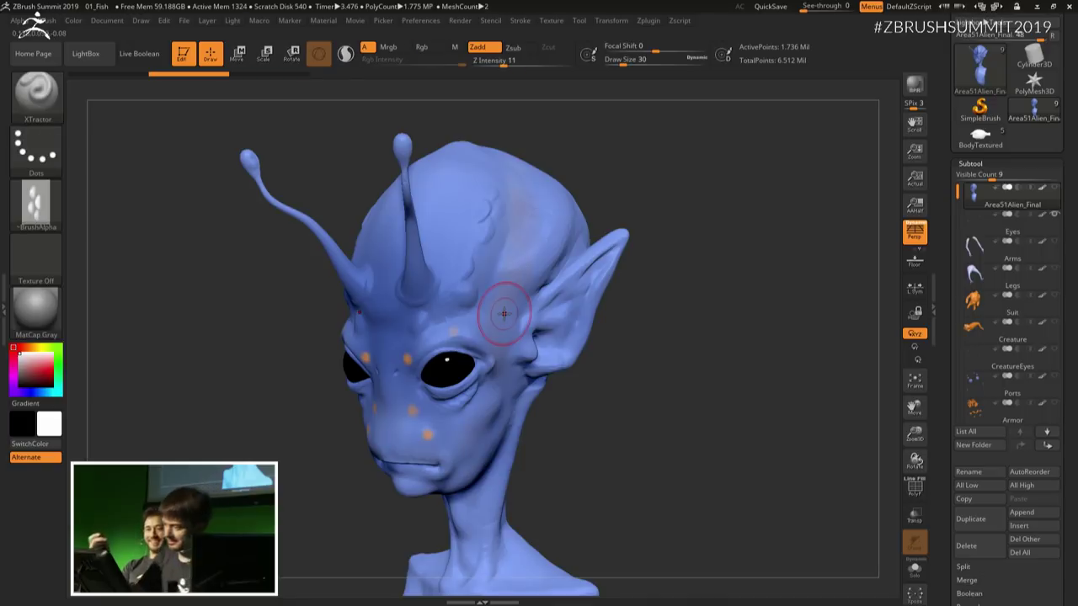
key(shift)
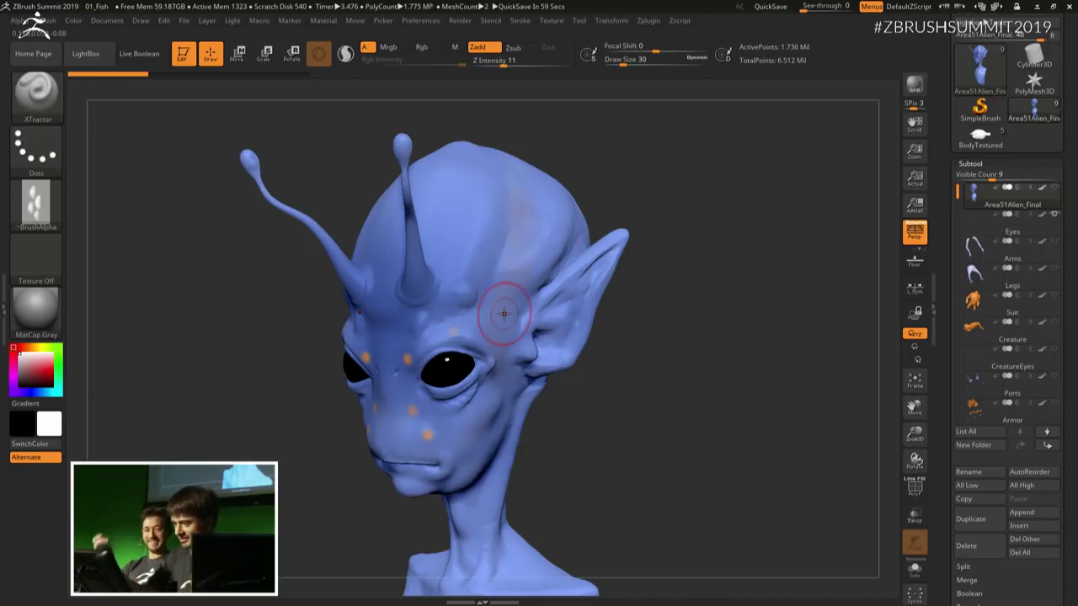
Step: Carve four round pits in a row down the side of the head using the ClayBuildup brush at draw size 13
key(b)
key(c)
key(b)
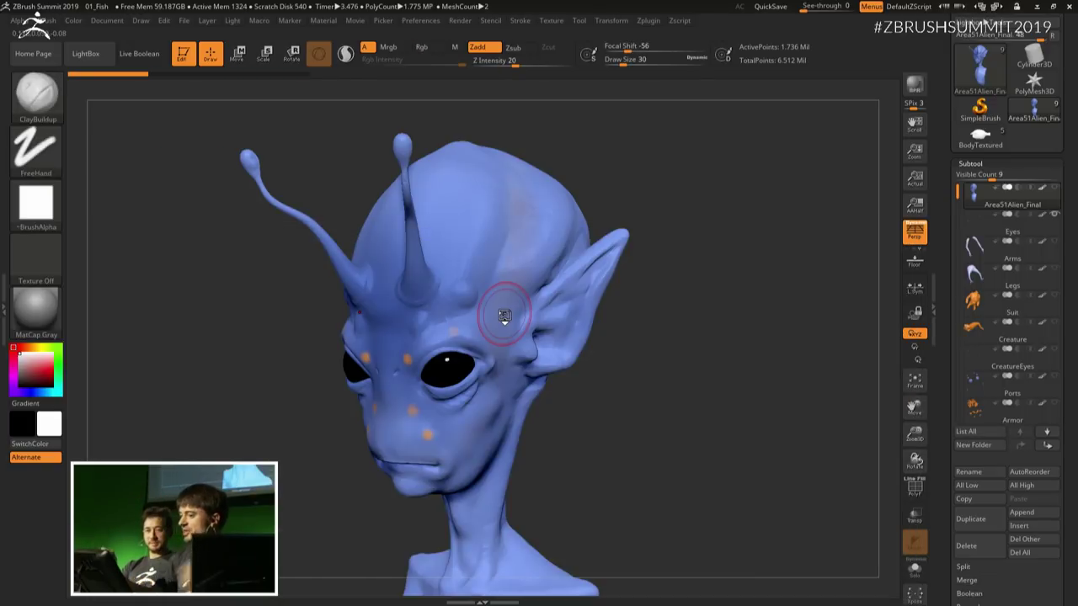
key(space)
drag(710, 211, 698, 212)
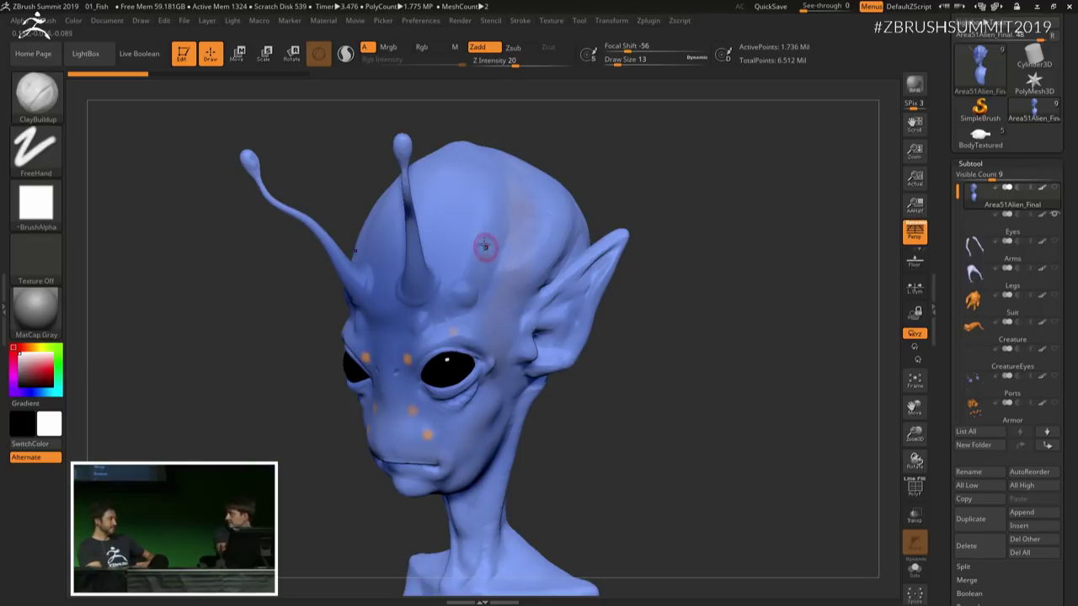
drag(490, 273, 504, 249)
click(500, 249)
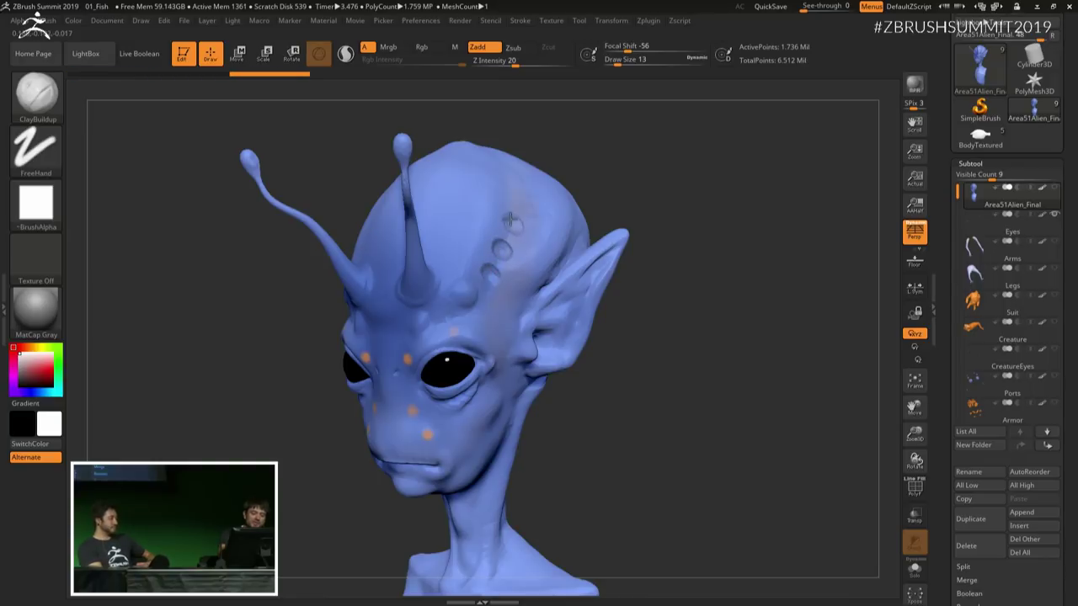
click(510, 220)
drag(514, 195, 516, 195)
click(516, 227)
click(504, 252)
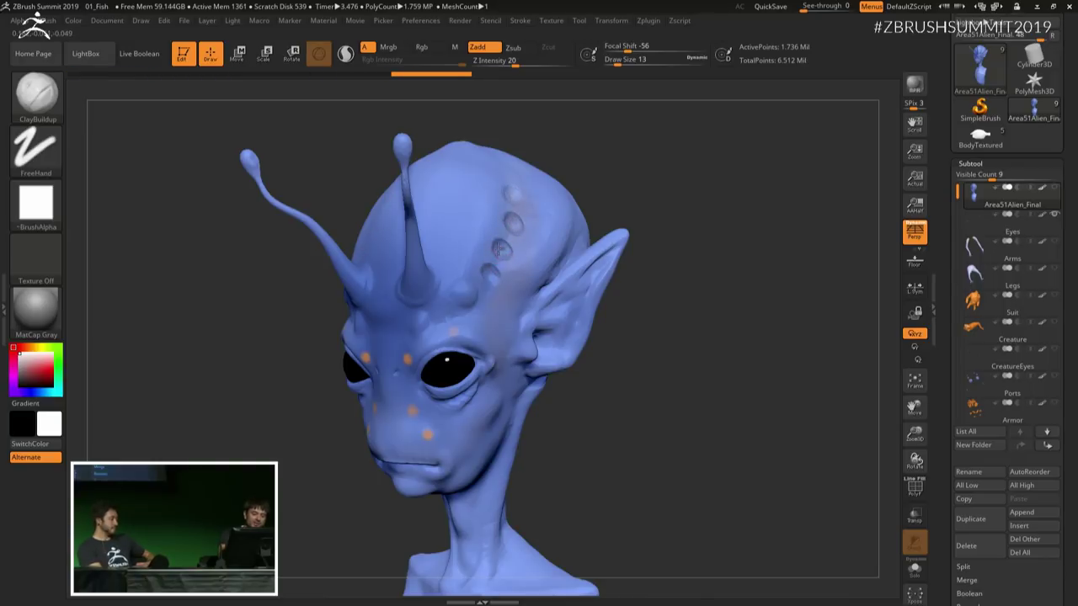
click(494, 272)
Step: Reduce the draw size to 11 and refine the interiors and rims of the four pits
key(s)
click(503, 251)
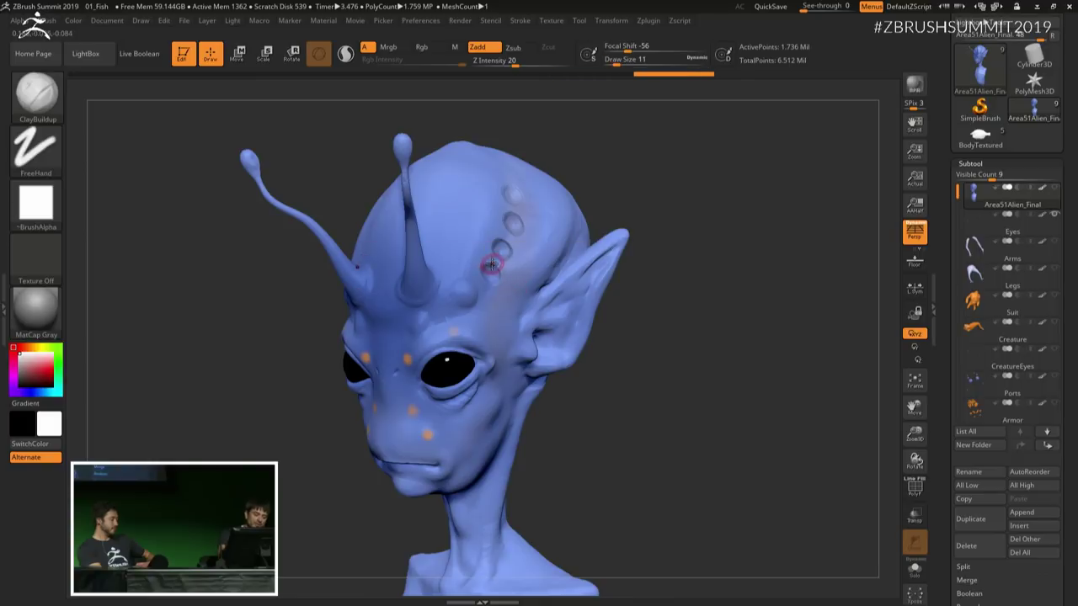
click(493, 269)
drag(491, 279, 492, 249)
mouse_move(494, 243)
mouse_down()
mouse_move(506, 239)
mouse_move(511, 255)
mouse_move(507, 216)
mouse_up()
mouse_move(519, 227)
mouse_down()
mouse_move(505, 186)
mouse_move(511, 254)
mouse_move(492, 271)
mouse_move(520, 250)
mouse_move(506, 187)
mouse_up()
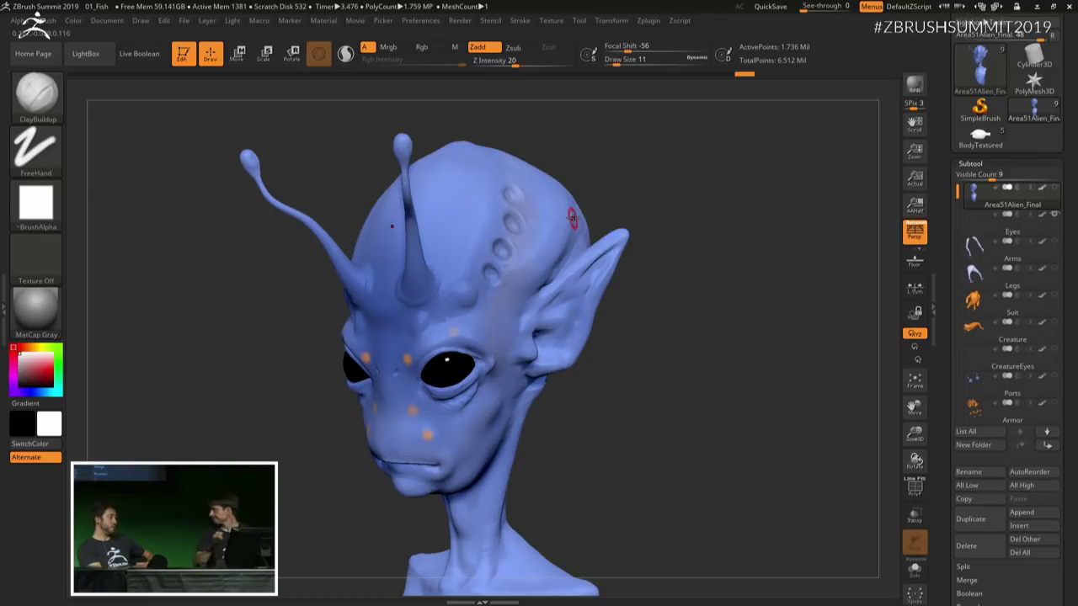
Step: Mark the first undo history state as the reference point, return to the latest state and switch to the XTractor brush
drag(685, 185, 706, 213)
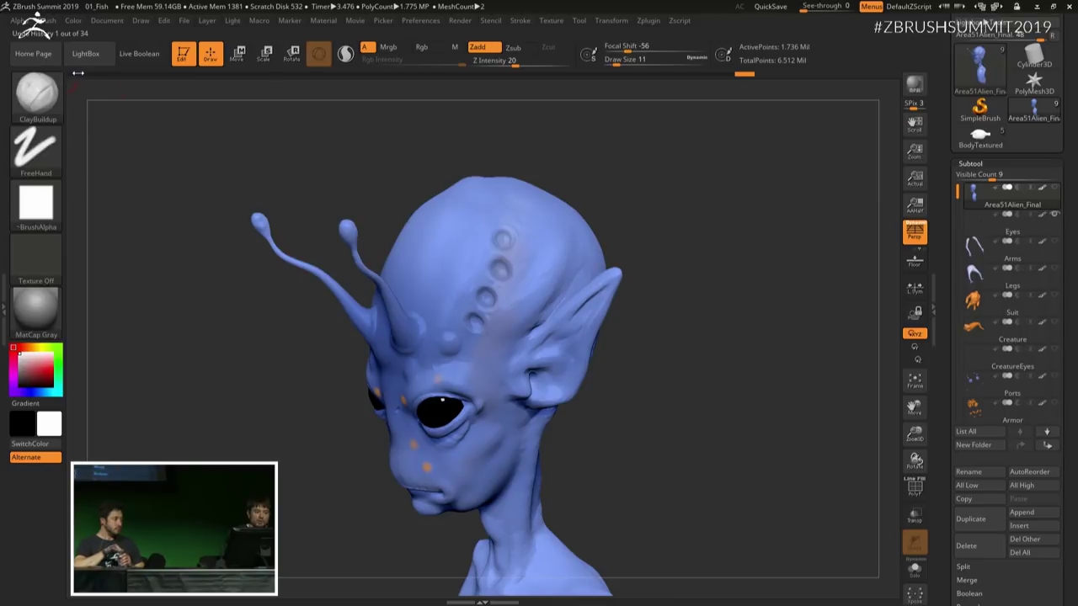
click(76, 74)
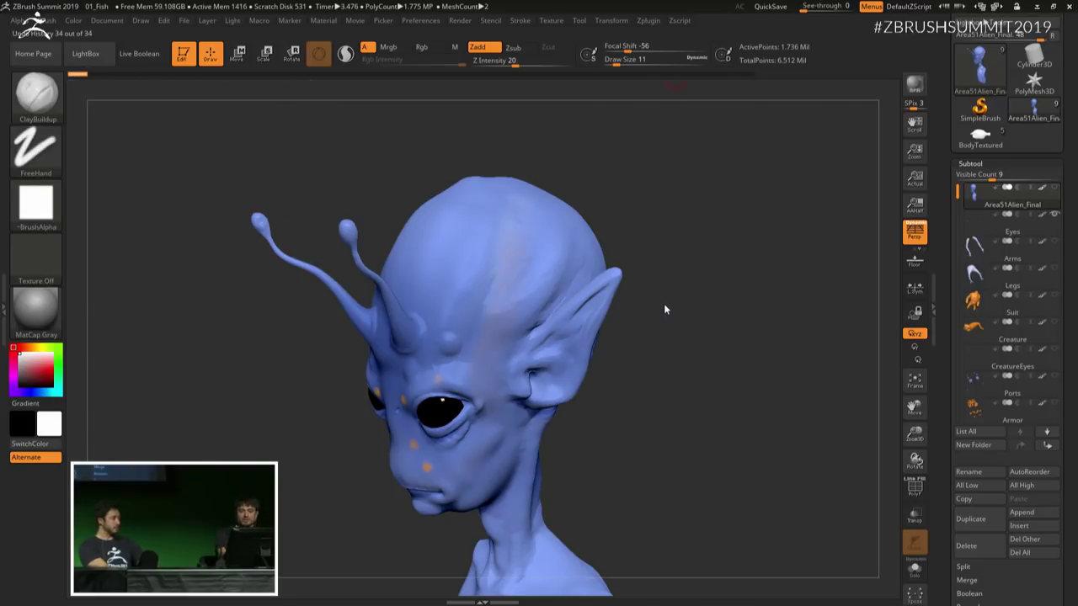
click(55, 118)
click(741, 385)
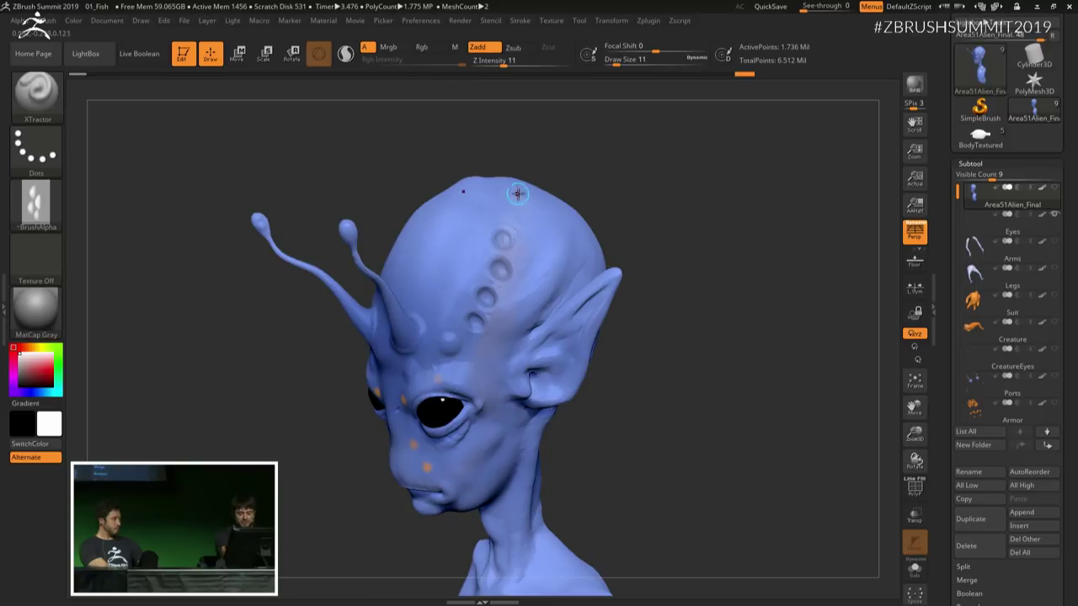
Step: Capture the row of four pits as a new alpha with the XTractor brush at draw size 27
key(])
key(])
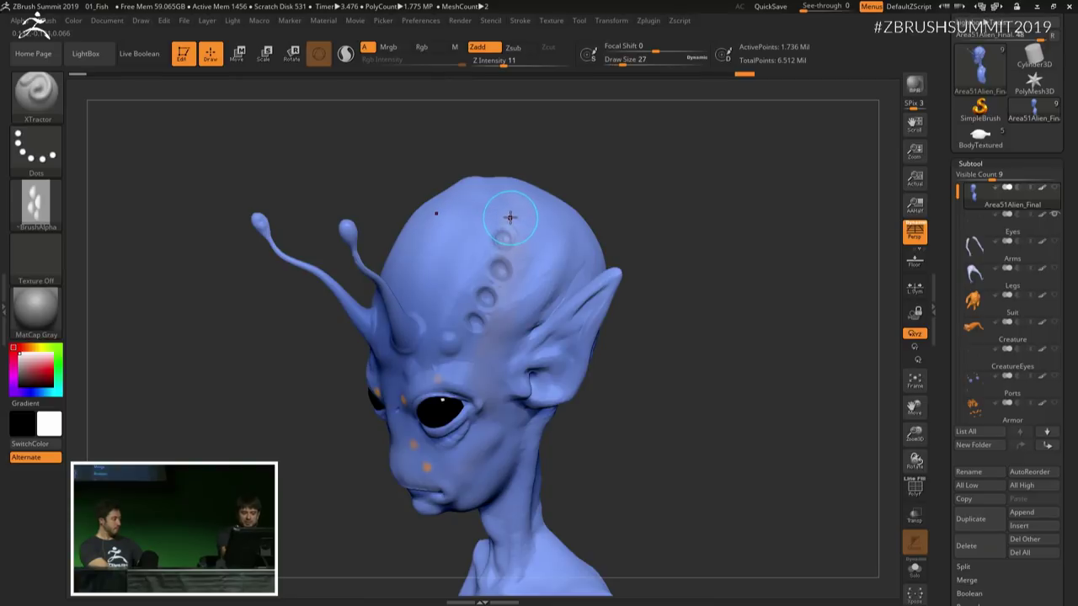
drag(478, 316, 468, 344)
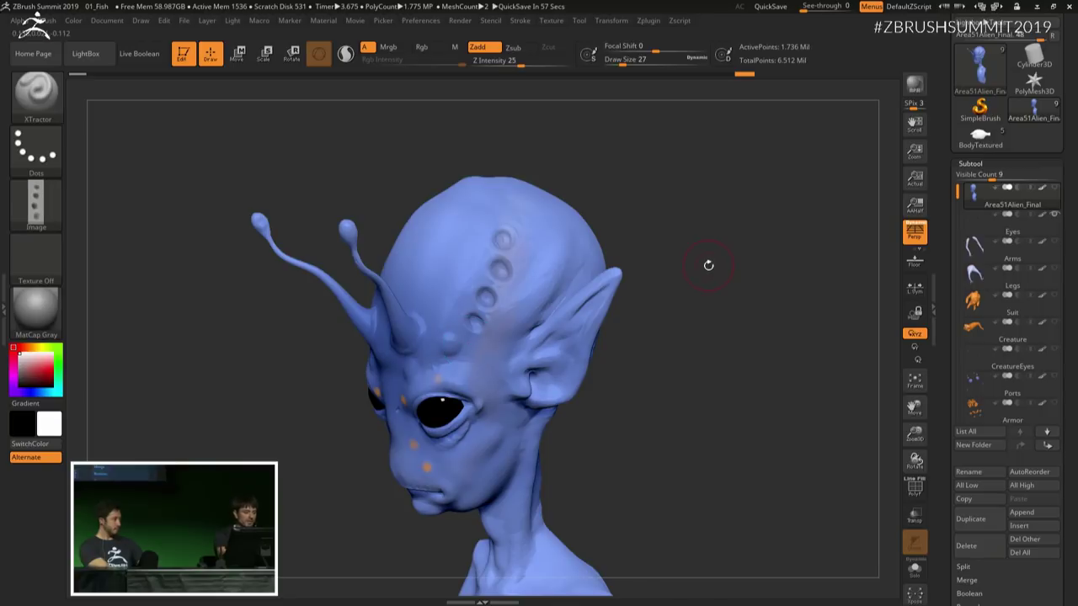
mouse_move(43, 219)
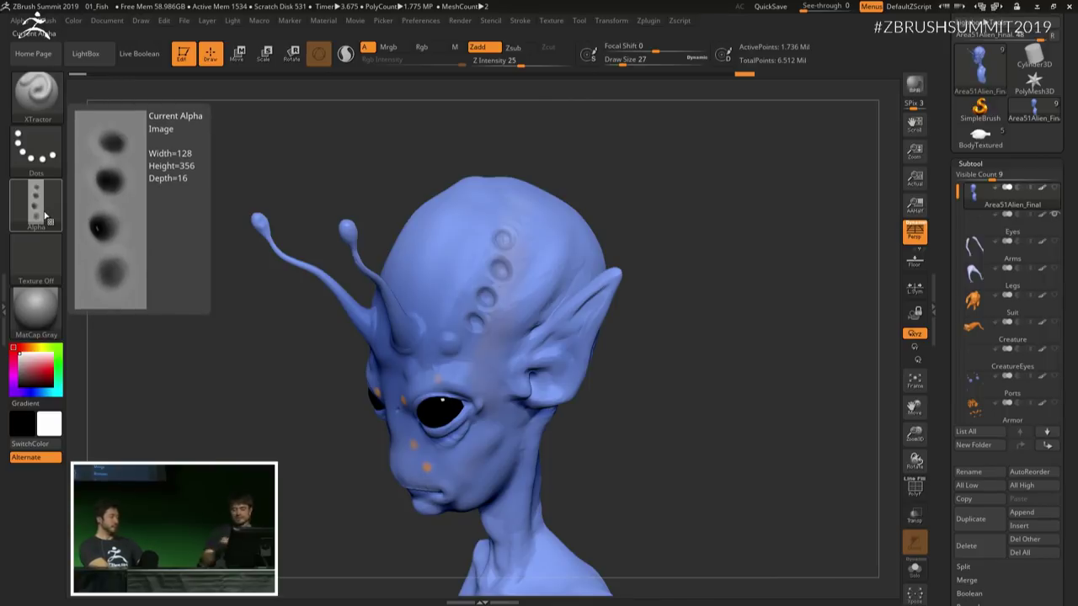
Step: Stamp the captured pit row in three strokes around the original: toward the back of the head, toward the forehead and beside the ear
drag(596, 211, 623, 224)
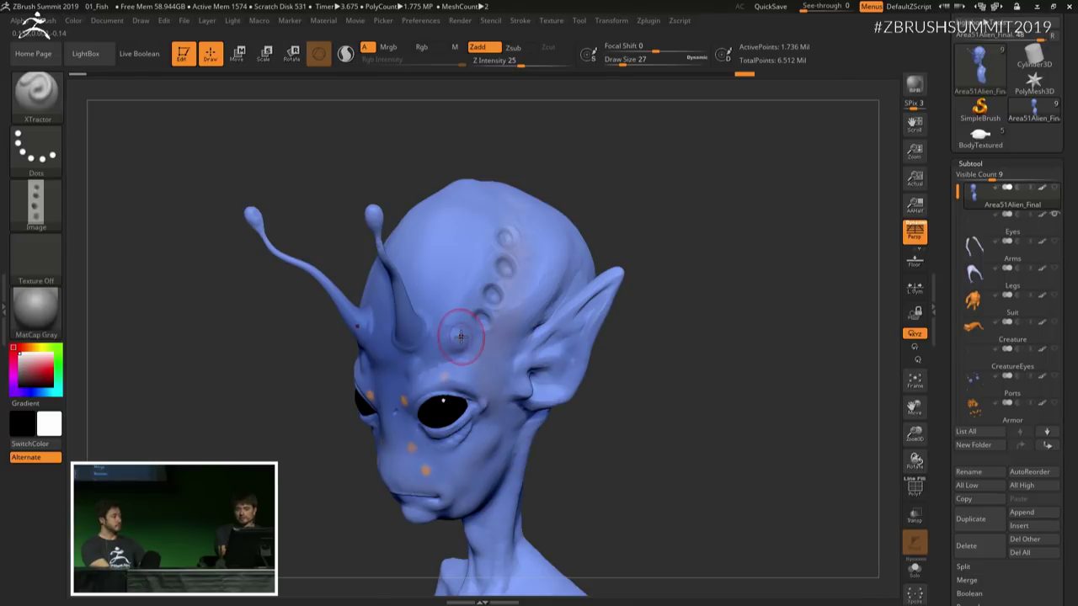
mouse_move(41, 215)
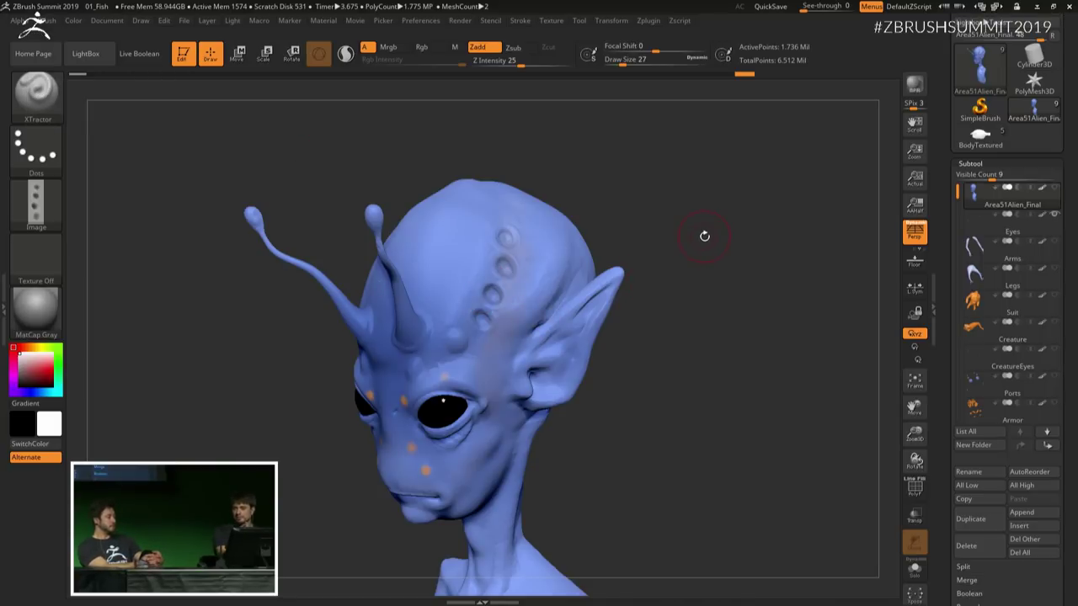
drag(702, 237, 679, 235)
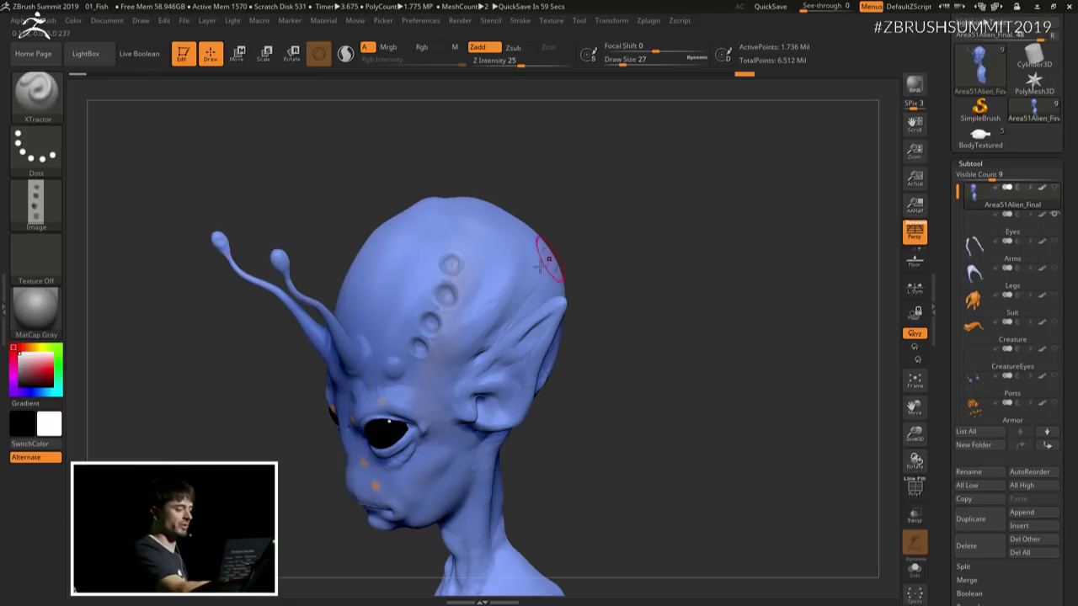
drag(598, 177, 469, 269)
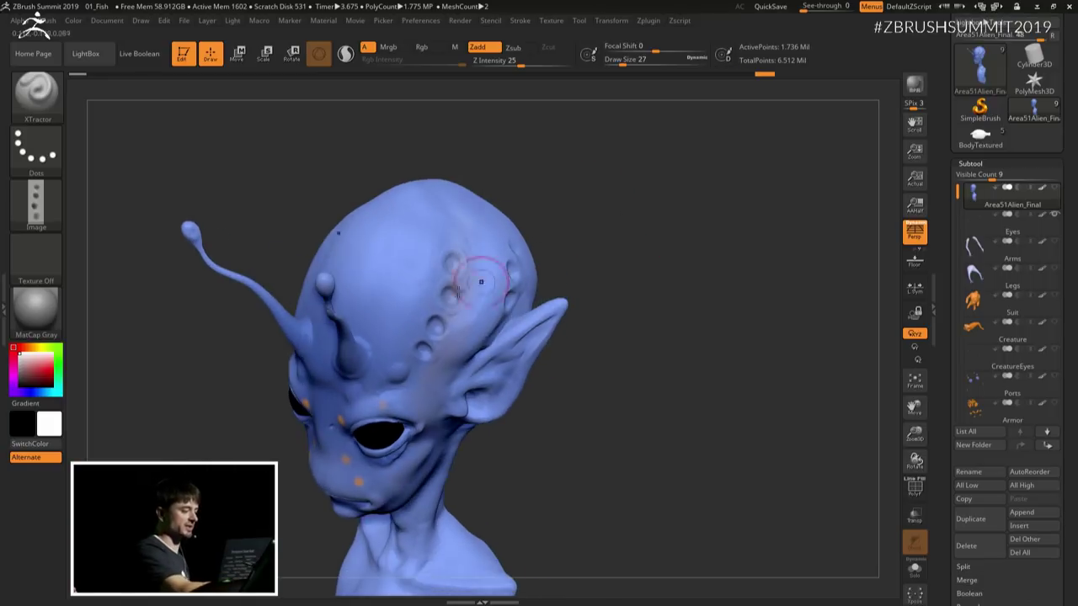
drag(370, 336, 421, 212)
drag(631, 227, 576, 250)
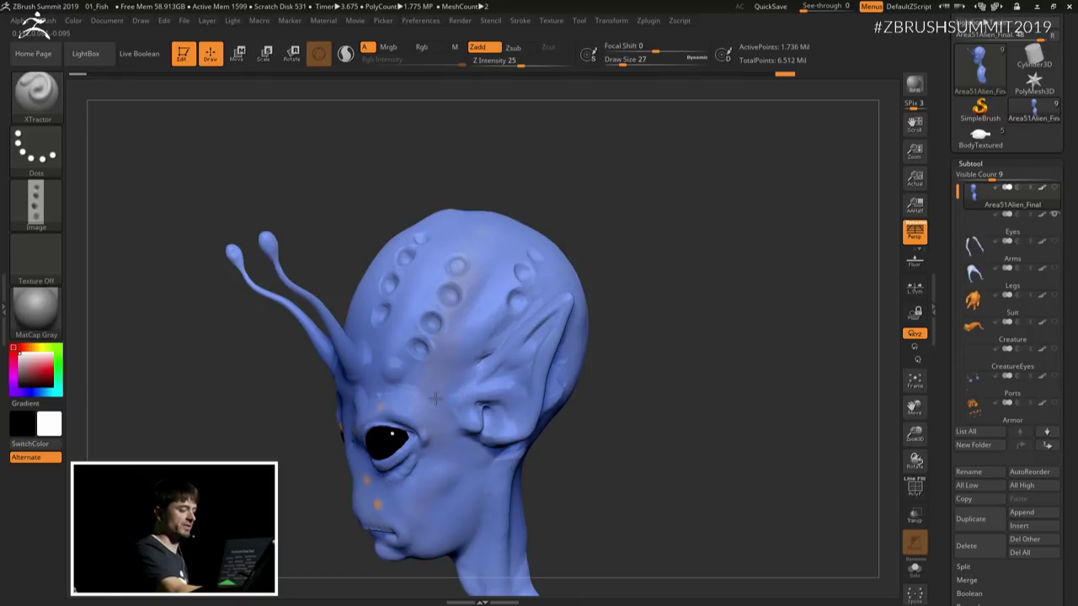
drag(448, 384, 485, 330)
drag(688, 294, 671, 311)
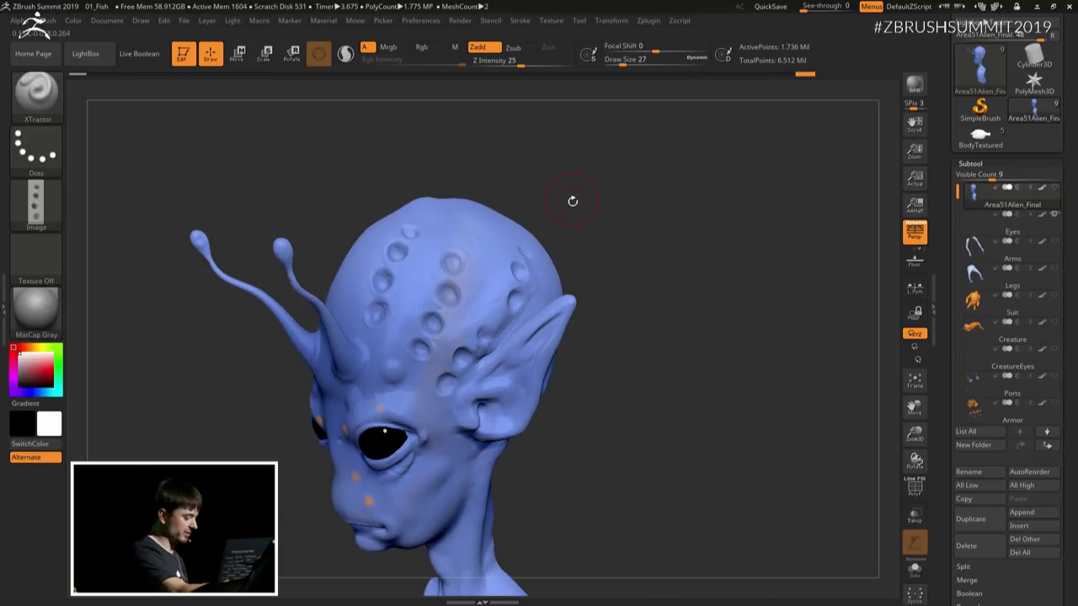
Step: Build a raised bump inside each of the four original pits using ClayBuildup at draw size 9, and smooth between them
key(b)
key(c)
key(b)
key(space)
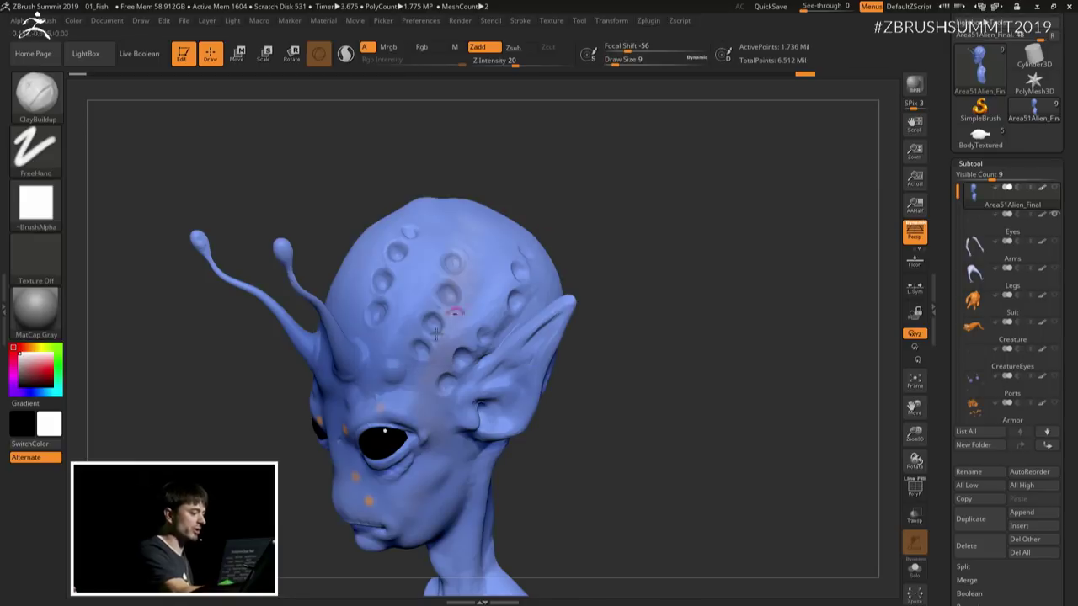
drag(421, 346, 433, 327)
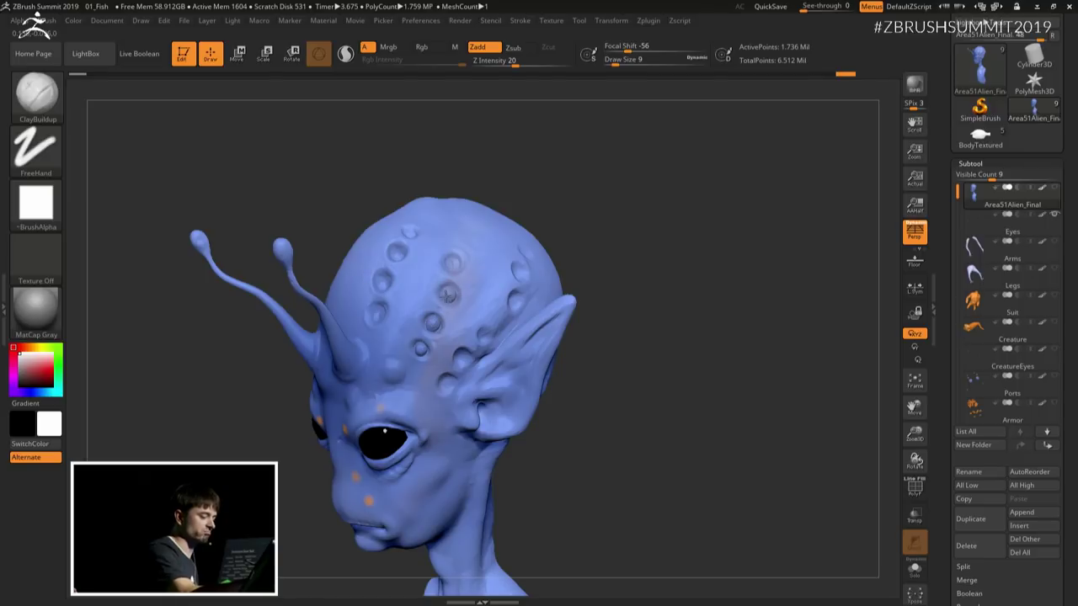
click(449, 294)
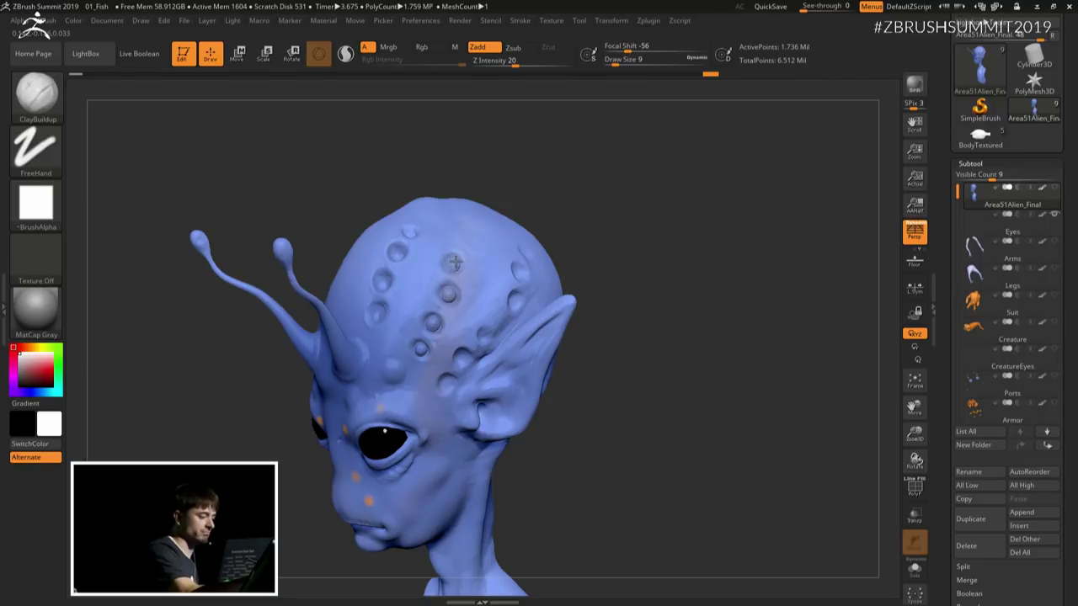
click(449, 294)
click(433, 324)
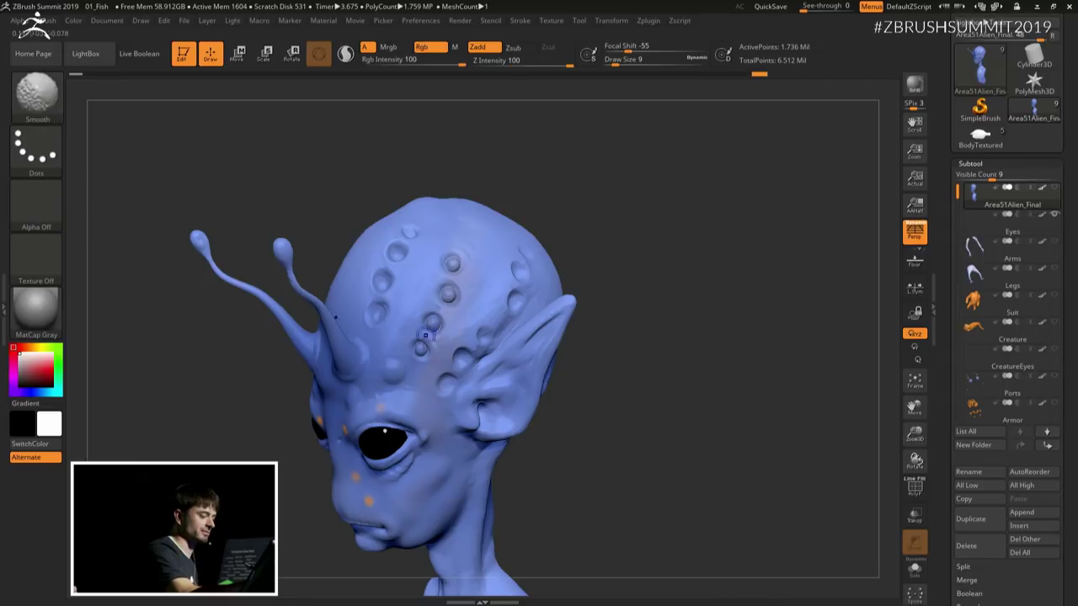
shift+drag(439, 312, 426, 337)
drag(651, 260, 683, 271)
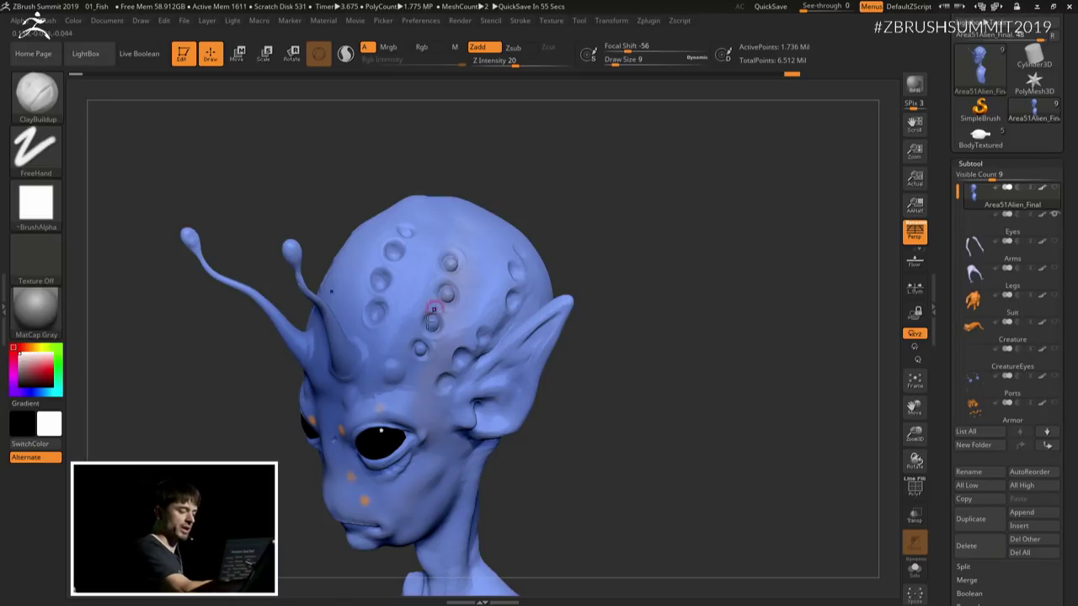
Step: Mark the undo history state just before the raised bumps as the reference point, and return to the latest state
click(773, 73)
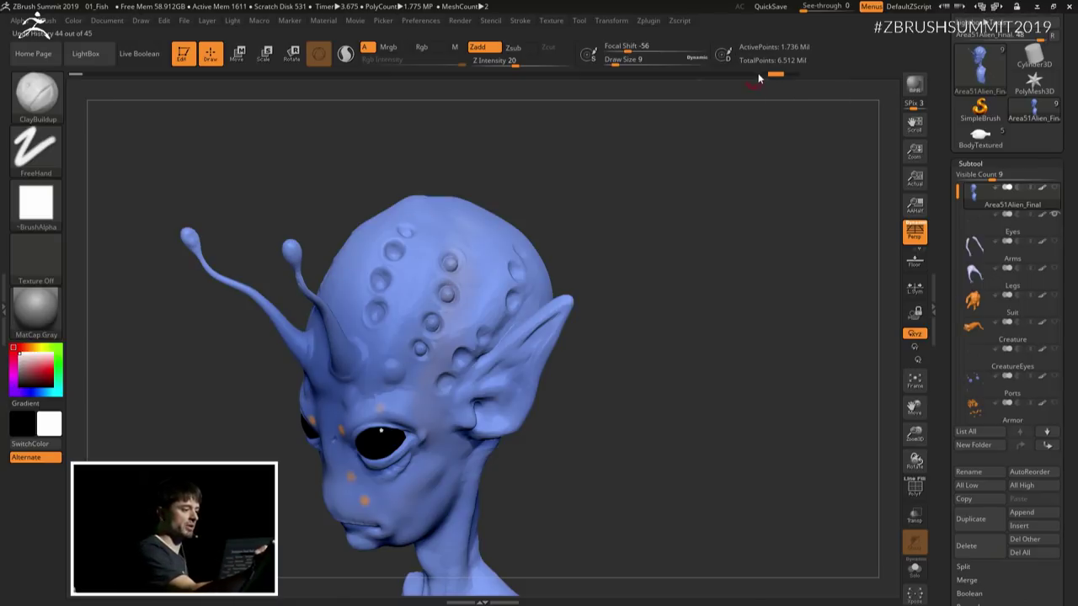
click(741, 75)
click(661, 75)
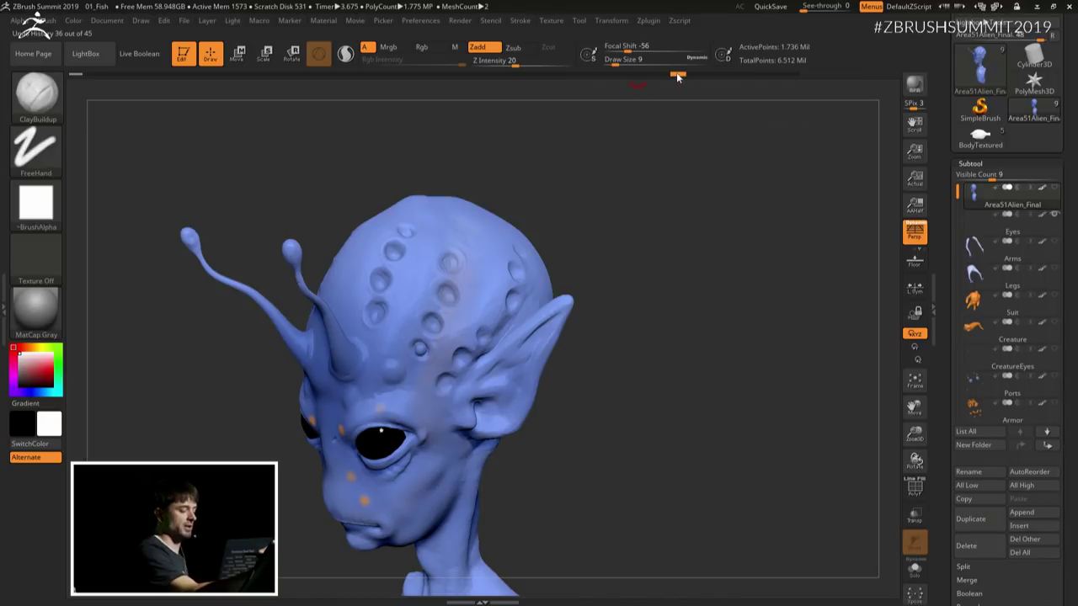
click(669, 75)
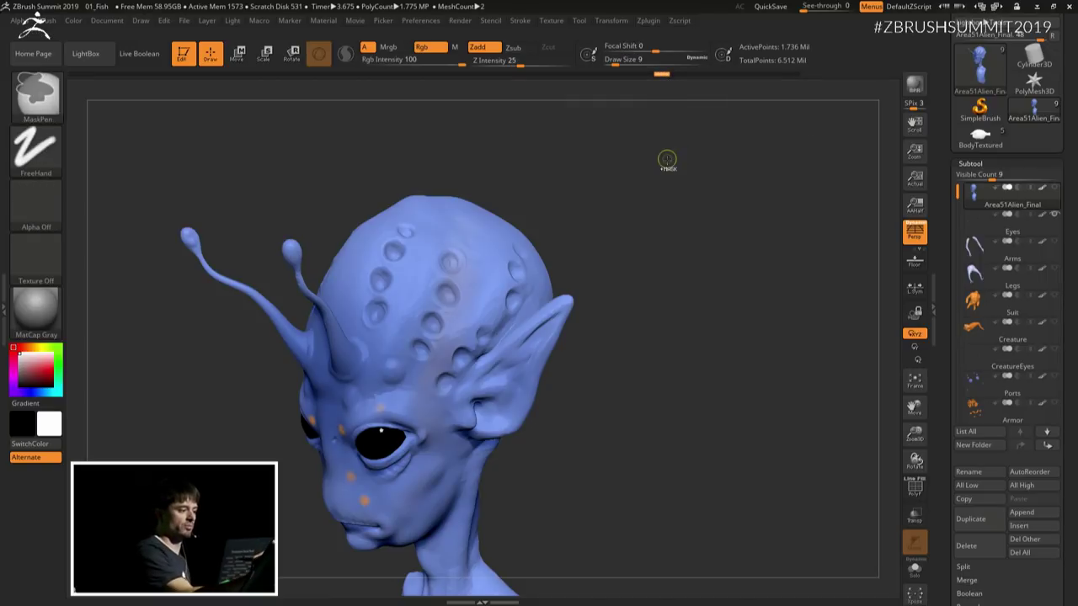
click(791, 75)
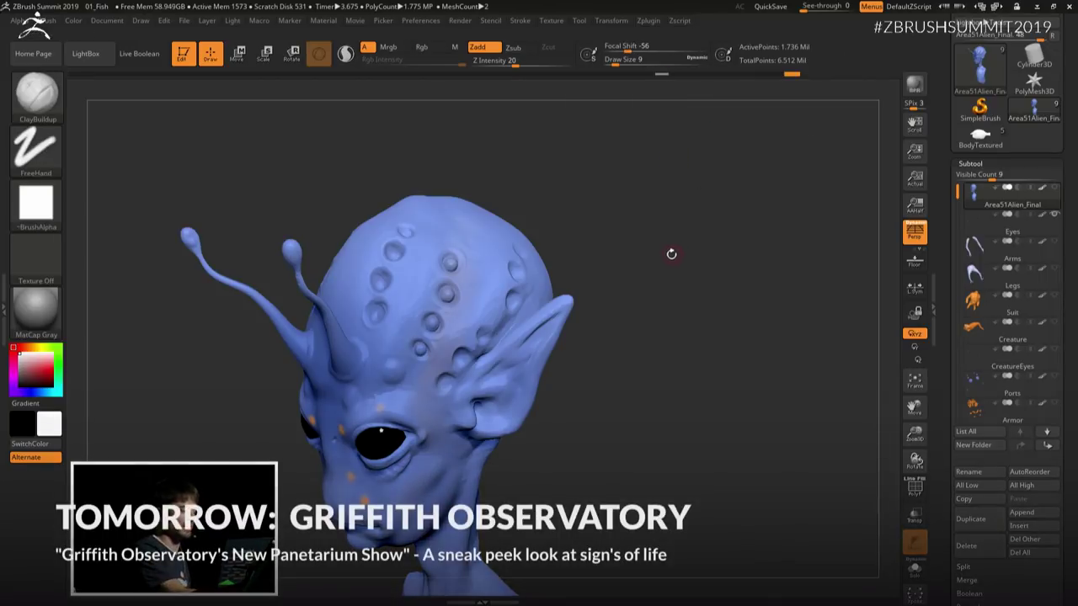
Step: Capture the row of four raised bumps as a new alpha with the XTractor brush at draw size 22
key(b)
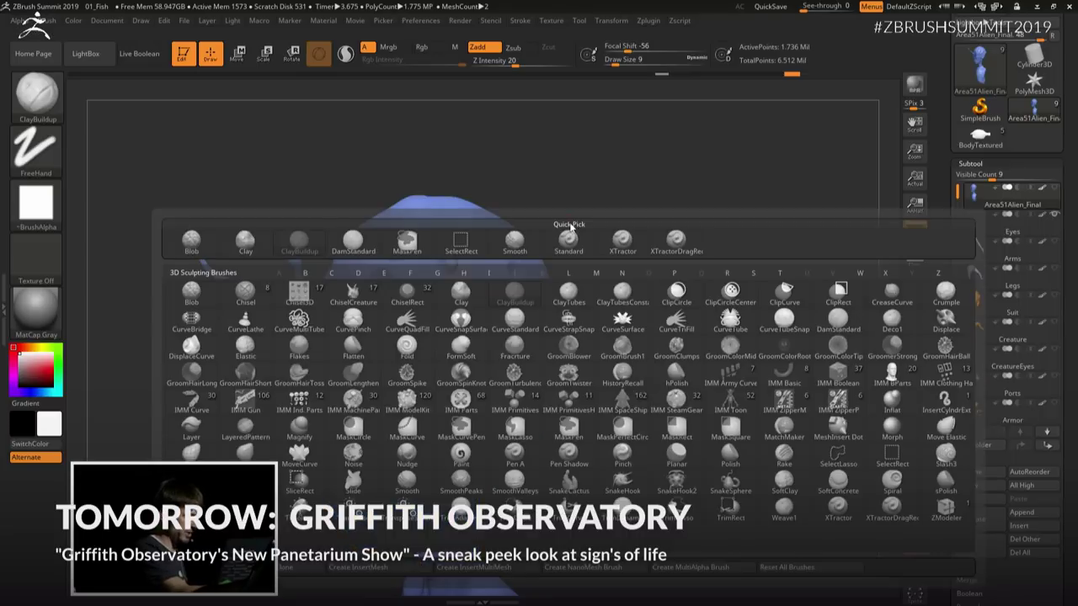
key(x)
click(836, 501)
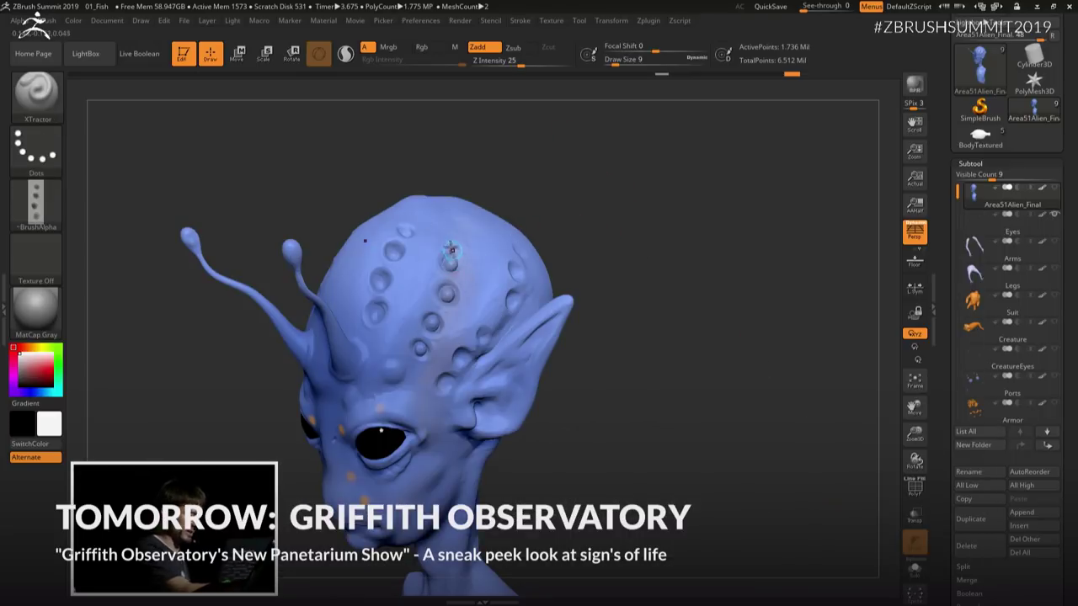
key(bracketright)
key(bracketright)
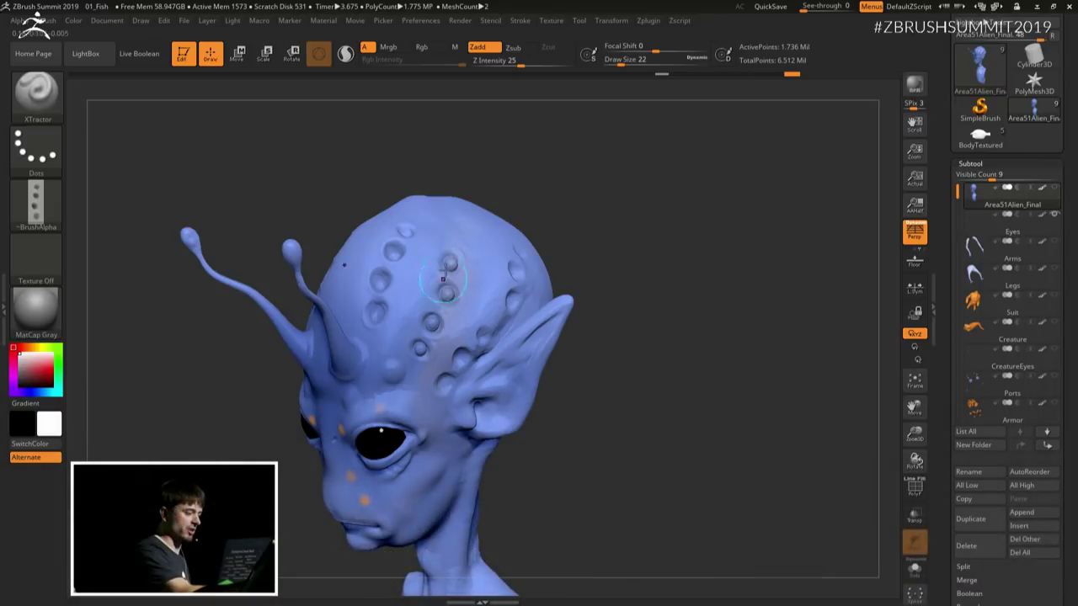
drag(438, 309, 413, 362)
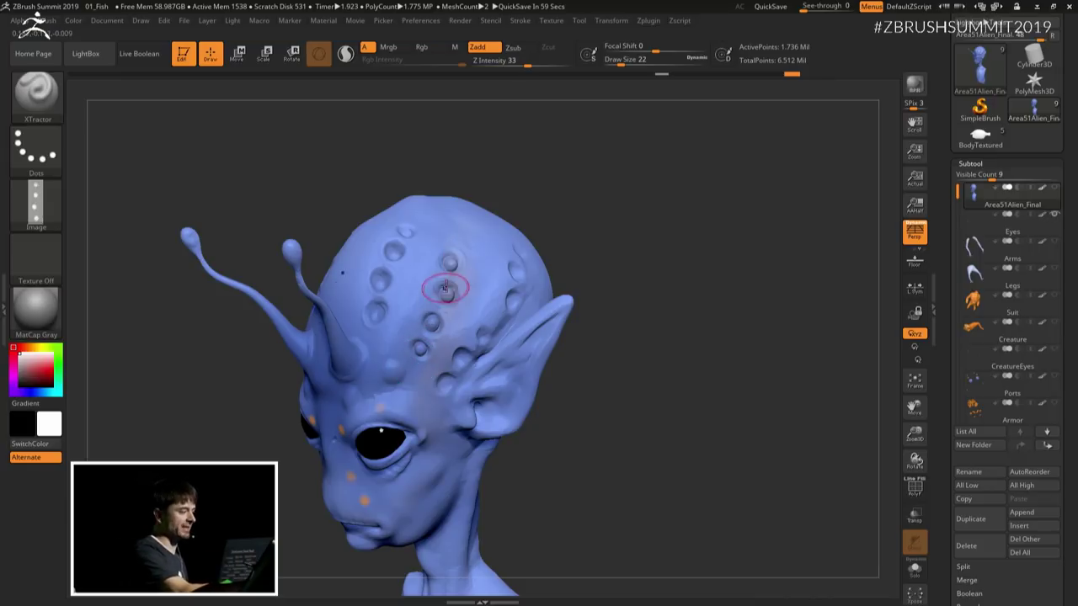
mouse_move(40, 215)
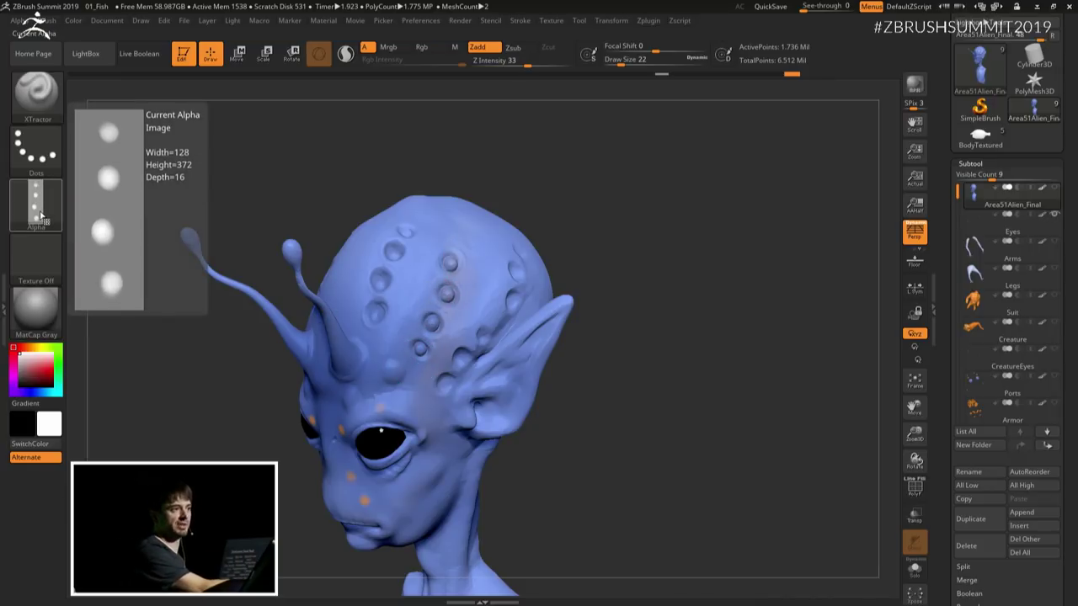
Step: Stamp the captured bump row in strokes between the existing pit rows on the alien's head
mouse_move(620, 159)
mouse_down()
mouse_move(451, 262)
mouse_move(507, 224)
mouse_up()
drag(593, 200, 683, 212)
drag(377, 337, 405, 249)
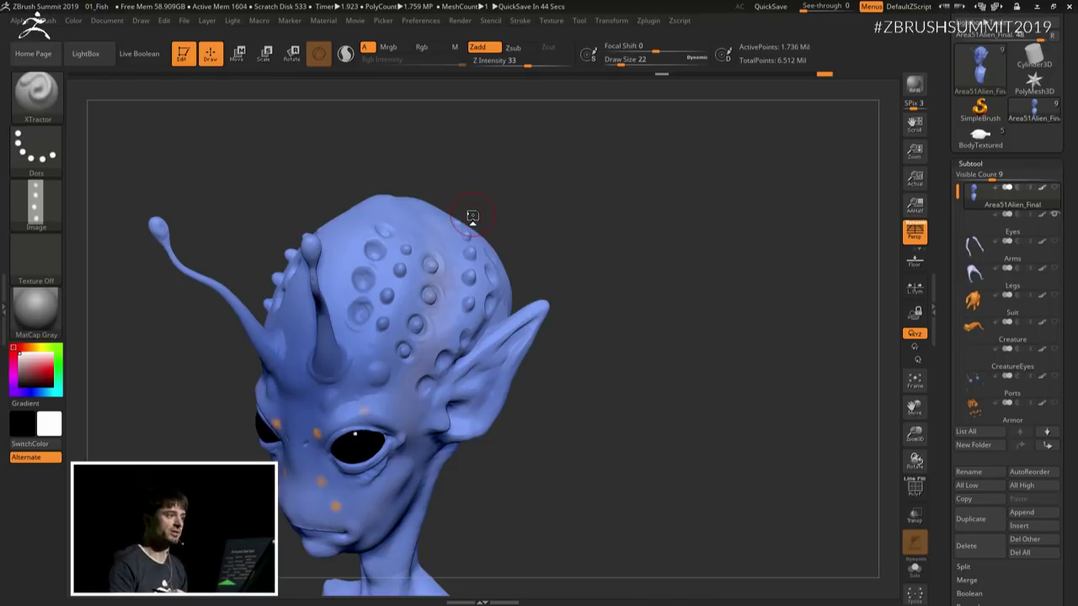
drag(682, 264, 639, 333)
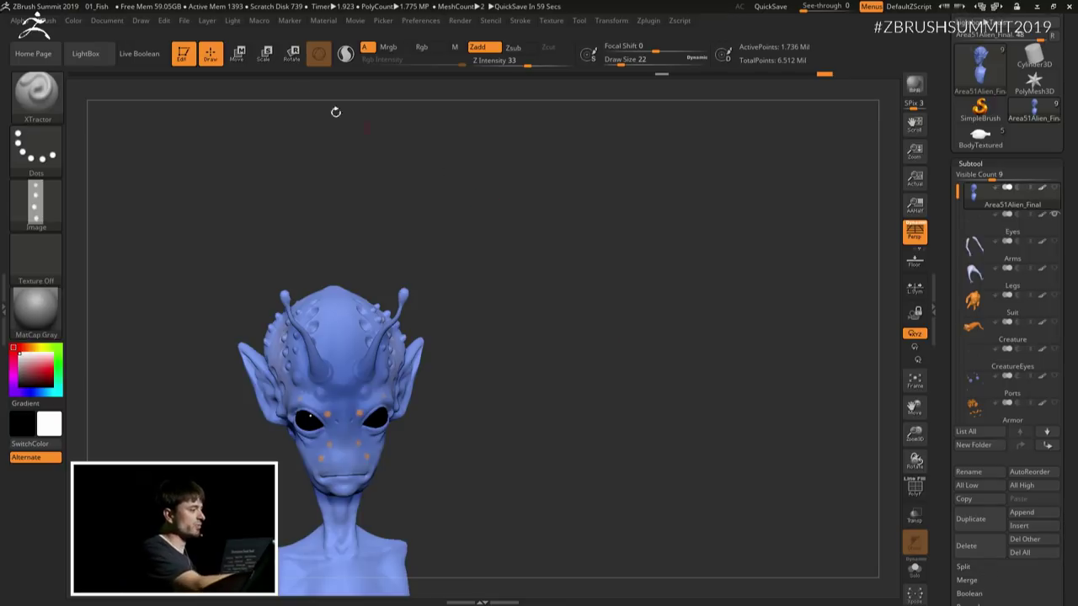
Step: Open the 02_Surfaces.ZPR project from the project library
key(comma)
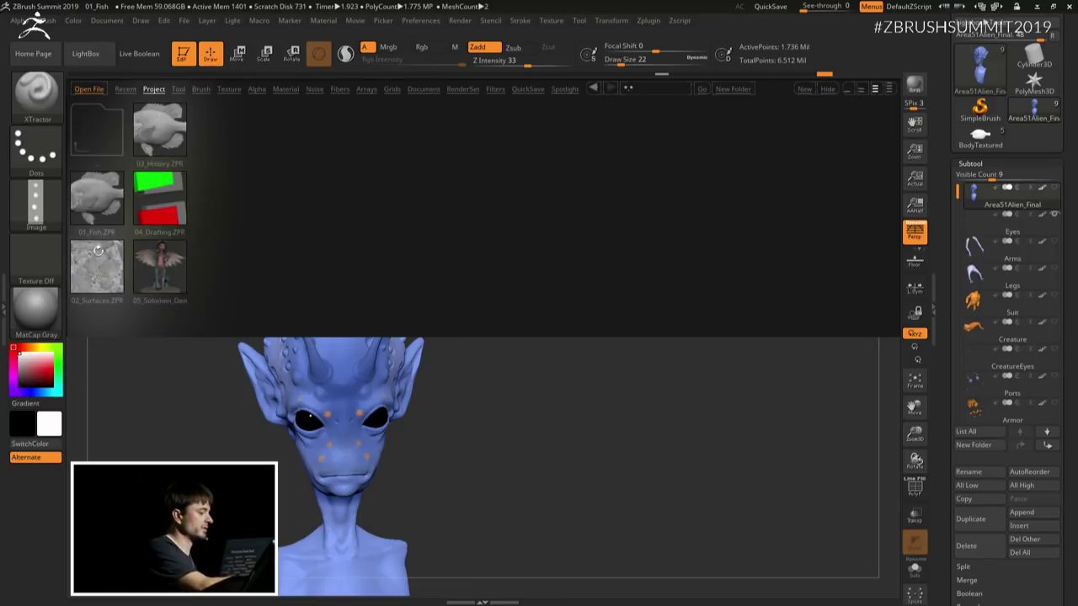
double_click(97, 267)
click(579, 335)
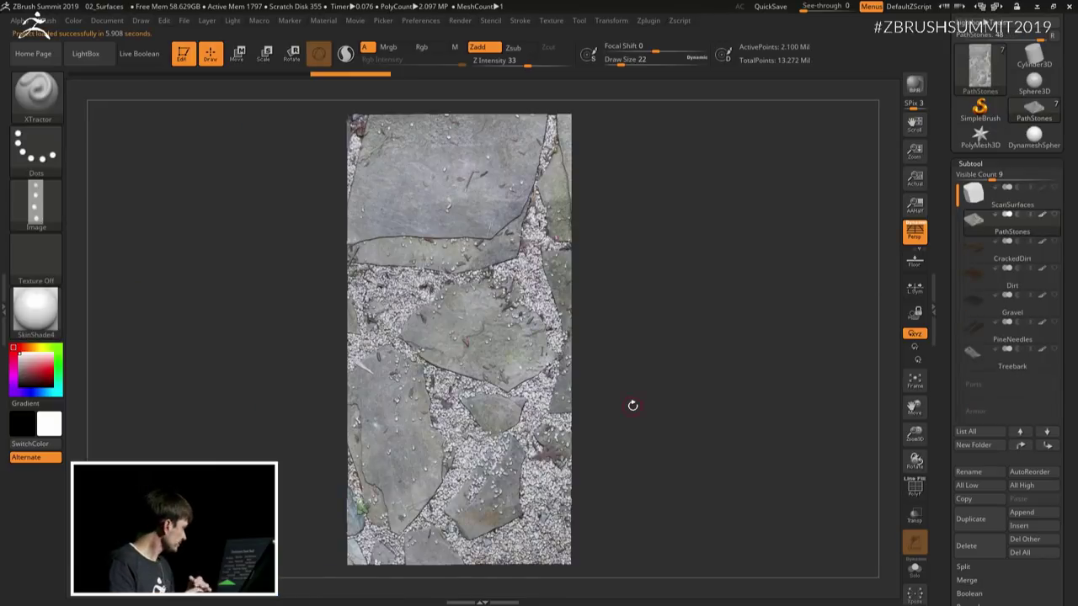
Step: Examine the scanned surfaces PathStones, CrackedDirt, Dirt, Gravel and PineNeedles one after another
drag(633, 405, 720, 304)
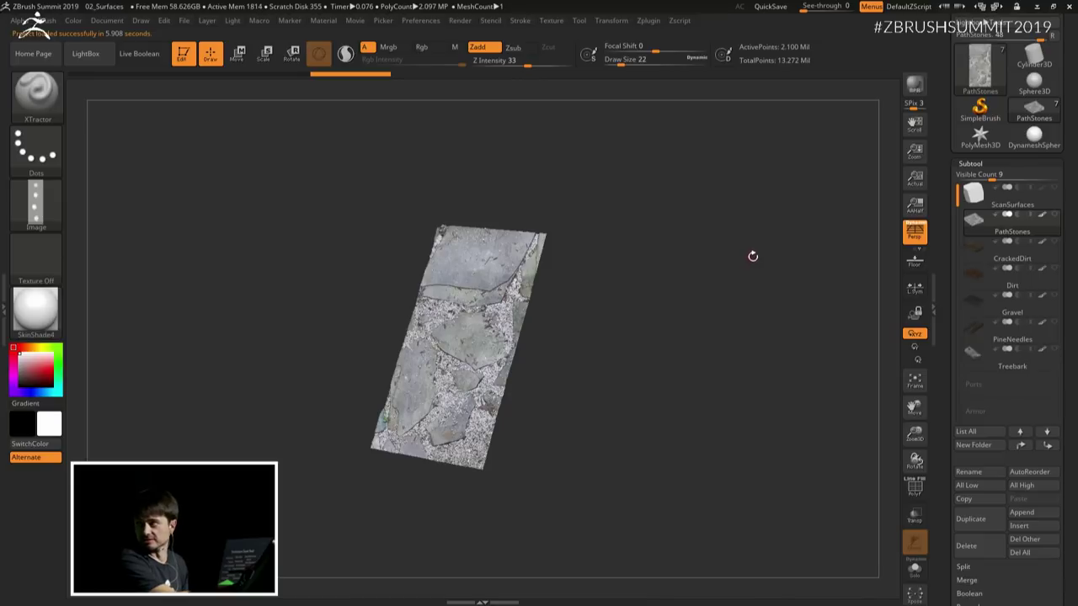
drag(723, 301, 774, 276)
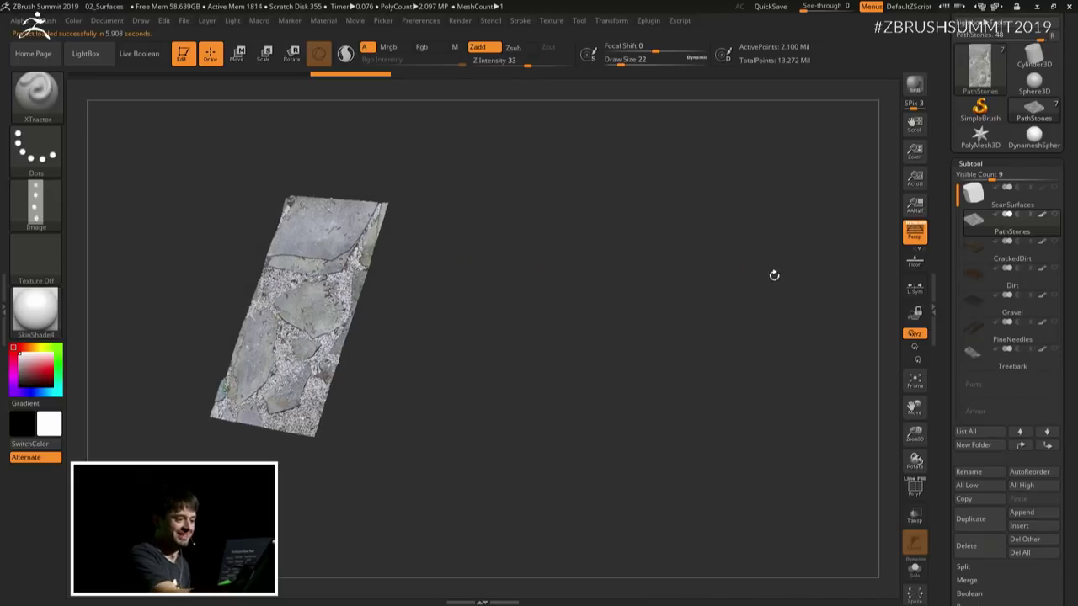
drag(726, 327, 715, 348)
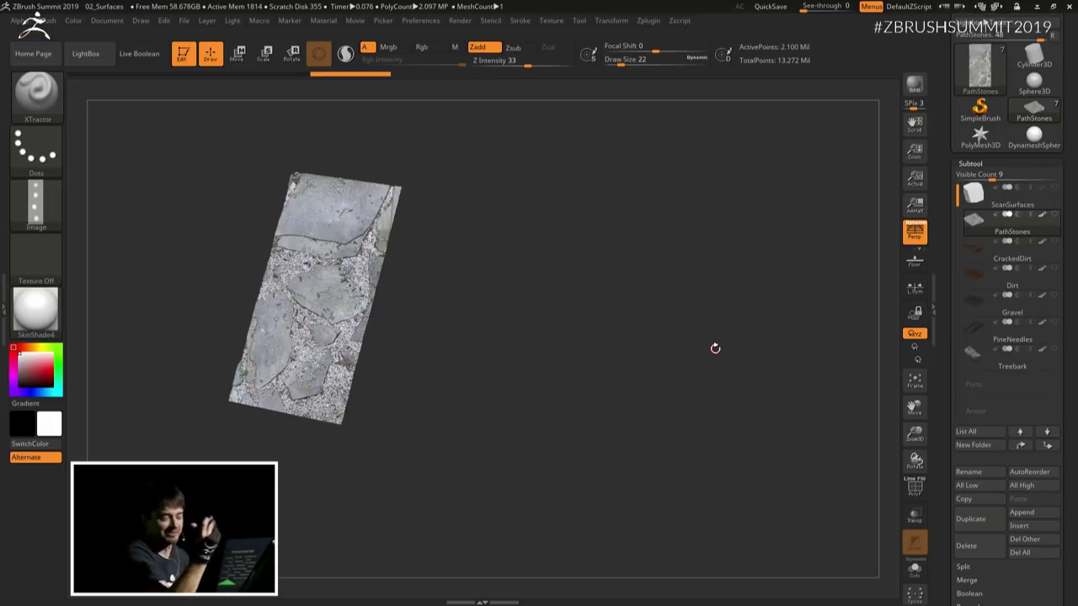
drag(666, 356, 706, 351)
click(1013, 257)
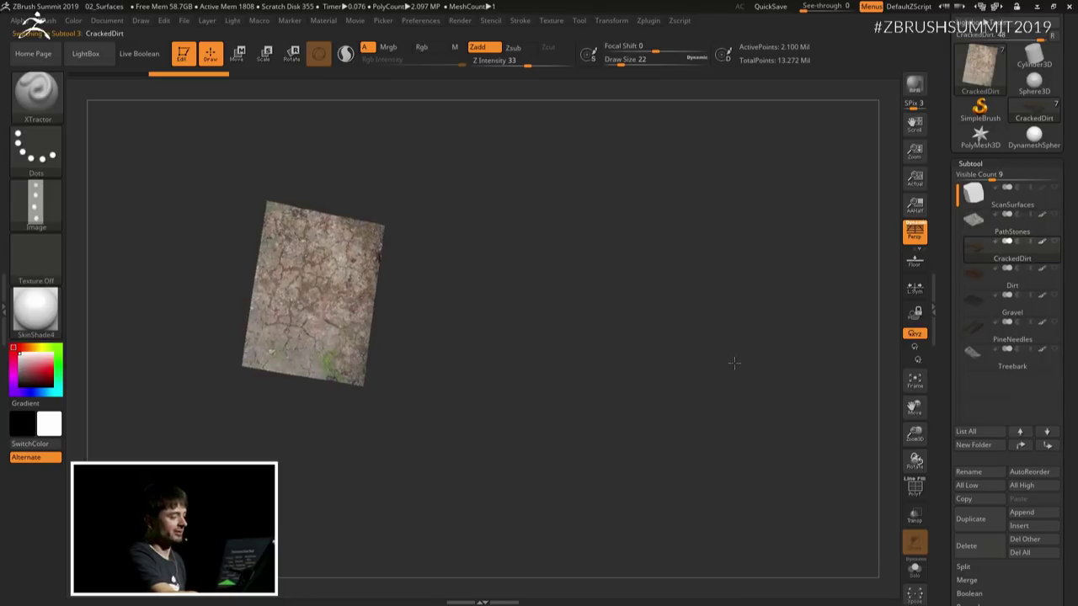
key(Down)
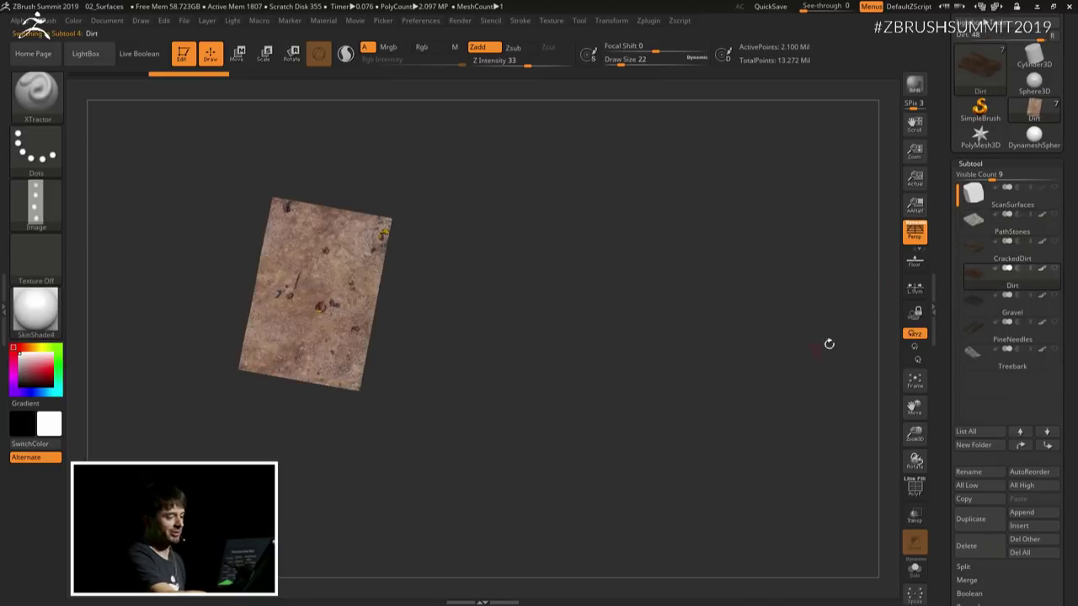
click(1009, 311)
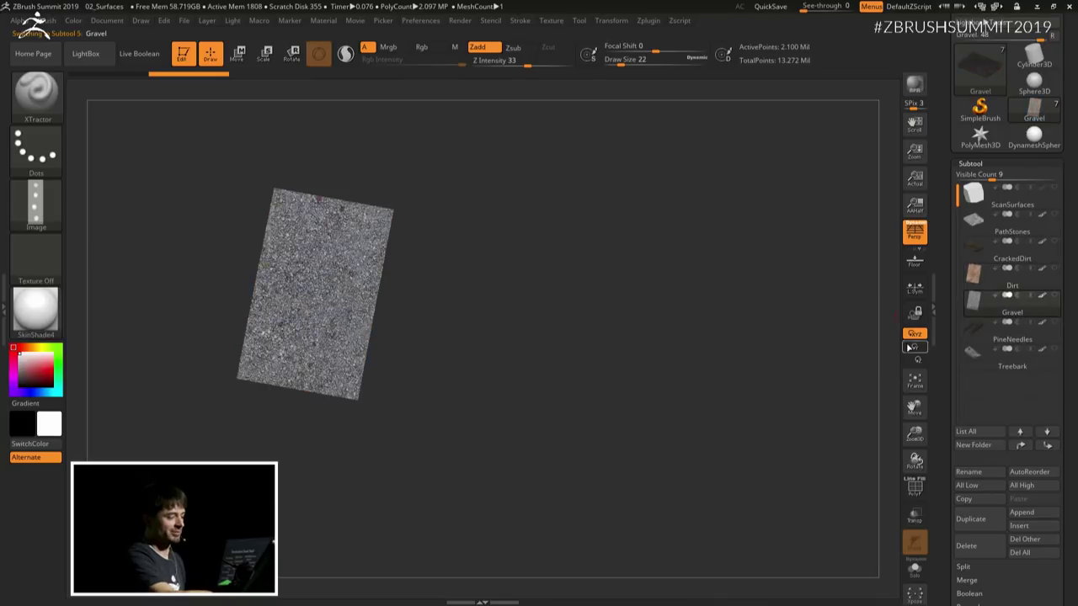
click(1020, 339)
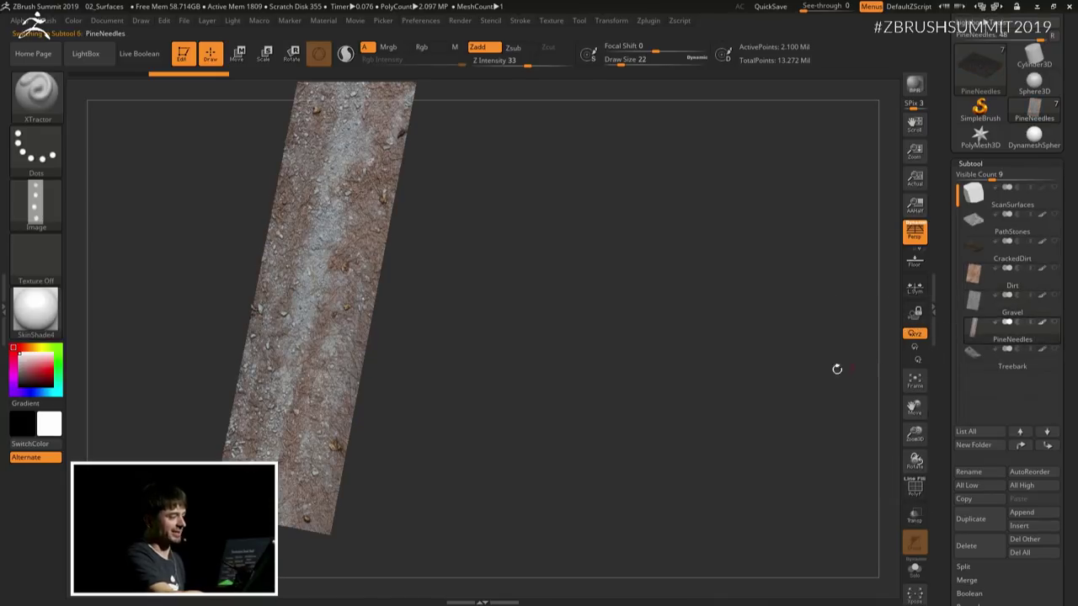
drag(837, 369, 749, 394)
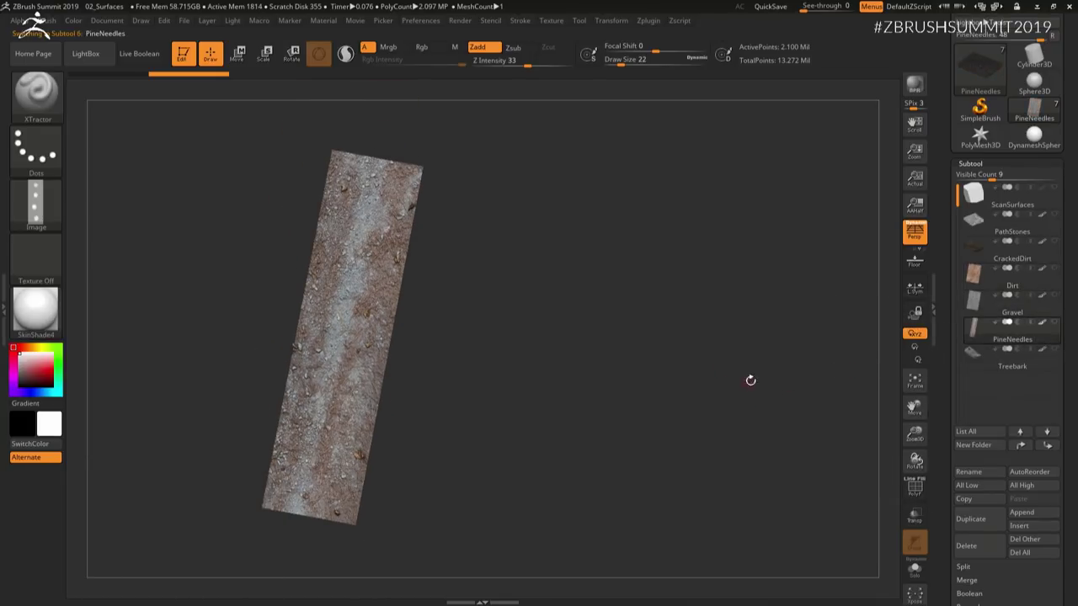
Step: Make Treebark the active subtool and enlarge the upright bark scan in the view
click(1014, 366)
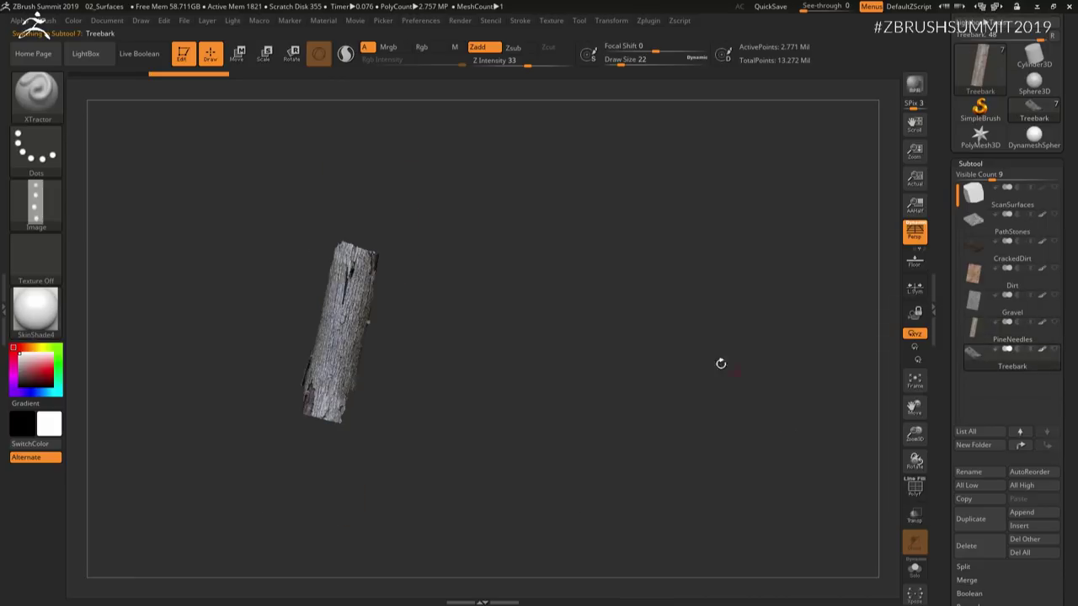
alt+drag(720, 363, 751, 401)
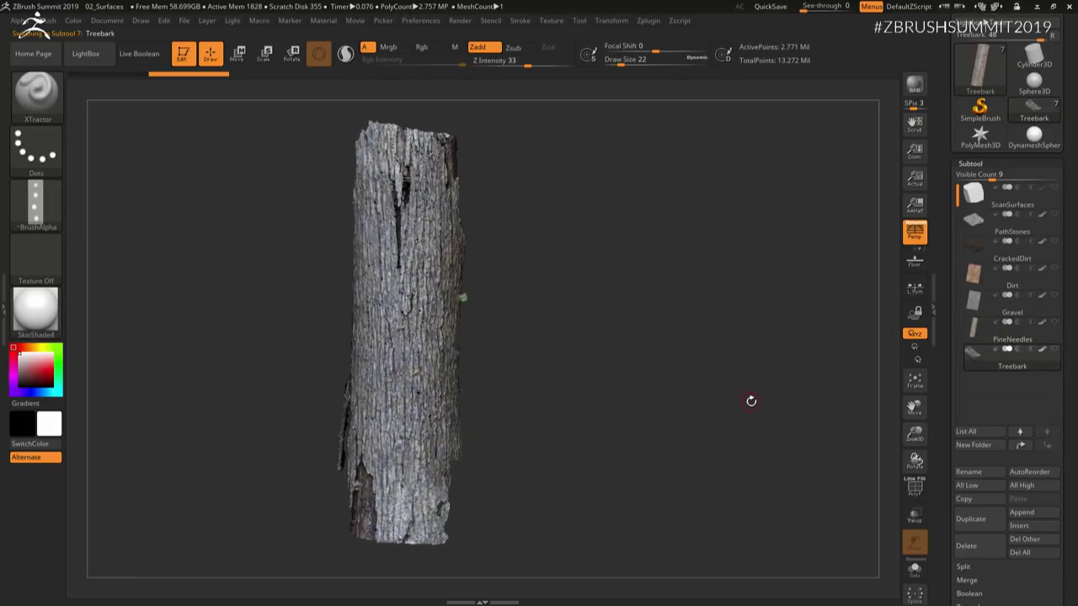
drag(609, 313, 547, 297)
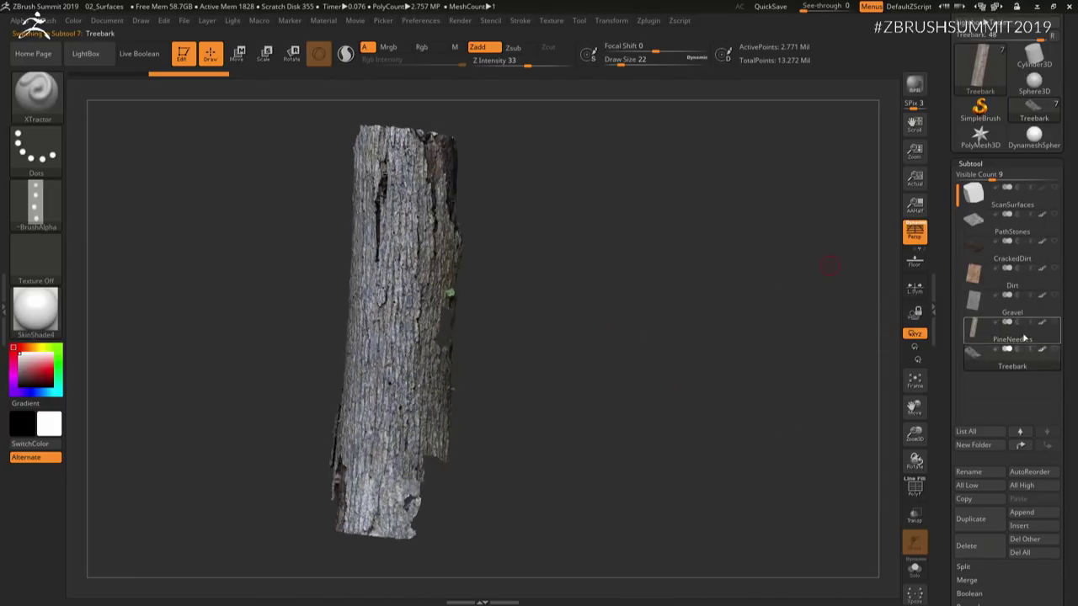
Step: Turn off Treebark's polypaint to inspect the bare surface relief, try the material choices, and turn the polypaint back on
click(1042, 350)
drag(785, 406, 775, 405)
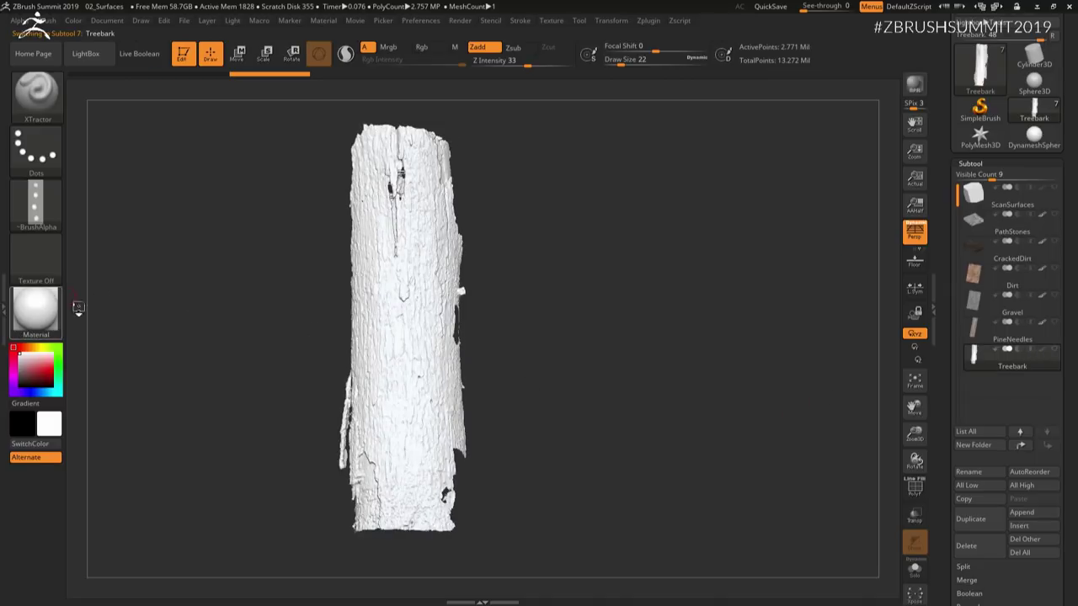
click(36, 309)
click(266, 221)
mouse_move(683, 330)
mouse_down()
mouse_move(704, 307)
mouse_move(695, 319)
mouse_up()
click(36, 309)
click(320, 216)
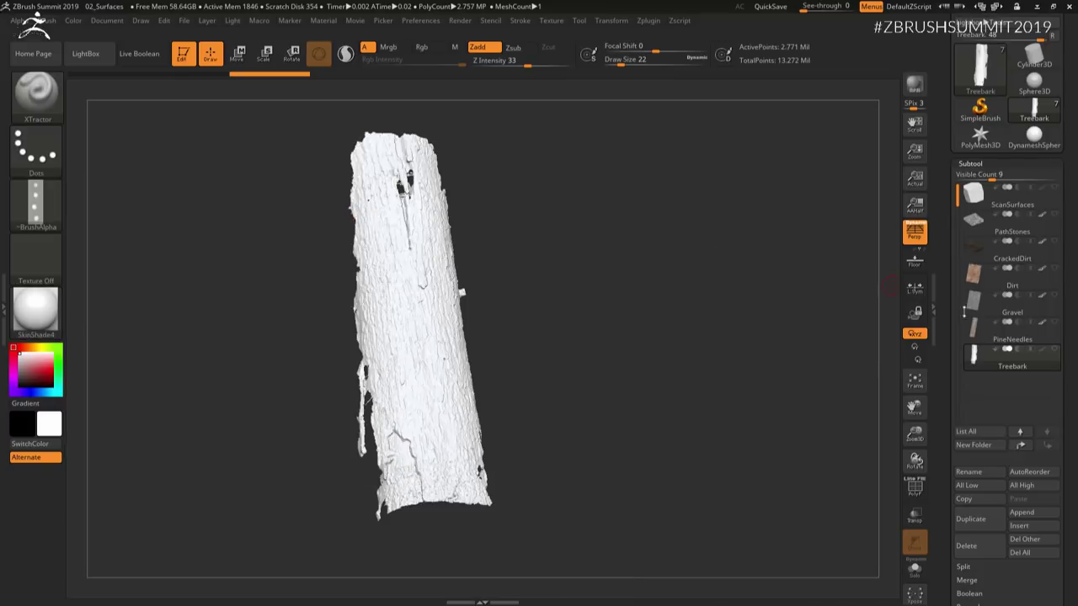
click(1041, 350)
mouse_move(685, 351)
shift+mouse_down()
mouse_move(673, 356)
mouse_move(690, 357)
shift+mouse_up()
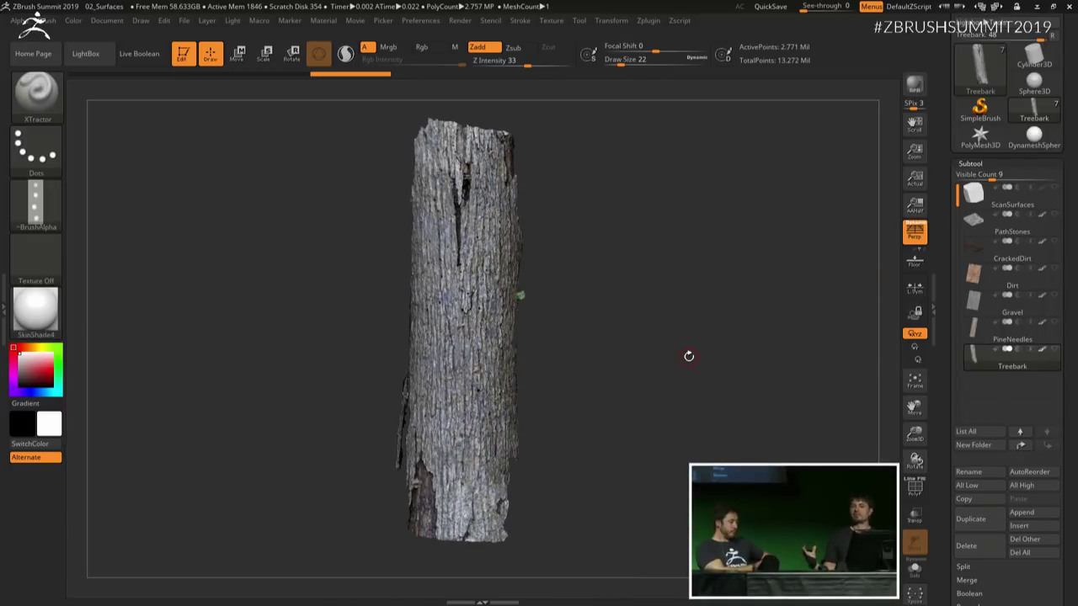
Step: Capture the bark relief as an alpha with a vertical XTractor stroke down the trunk at draw size 54
alt+drag(689, 356, 702, 378)
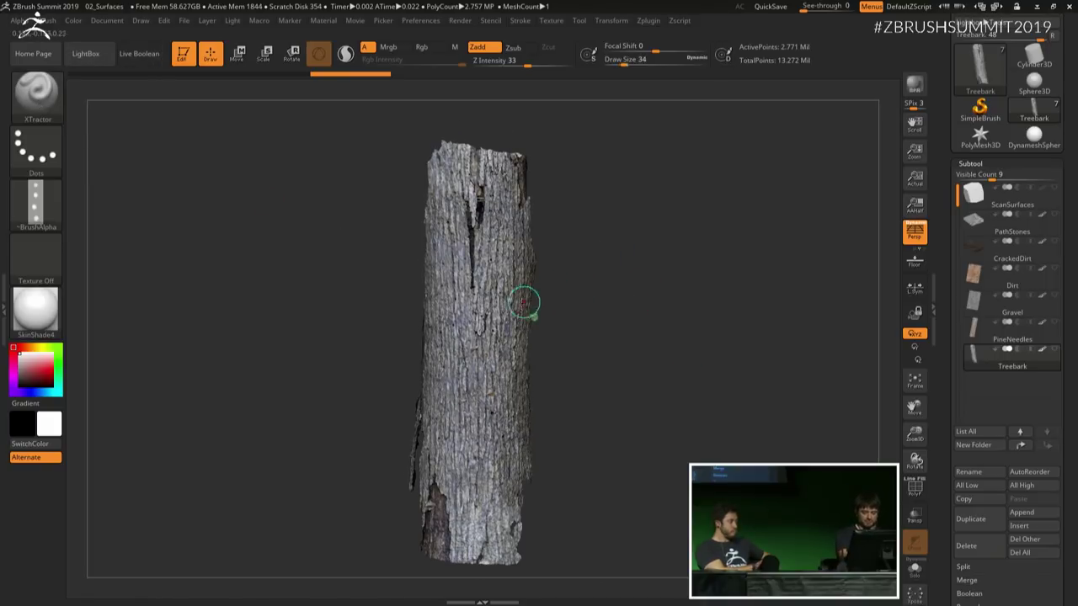
key(bracketright)
key(bracketright)
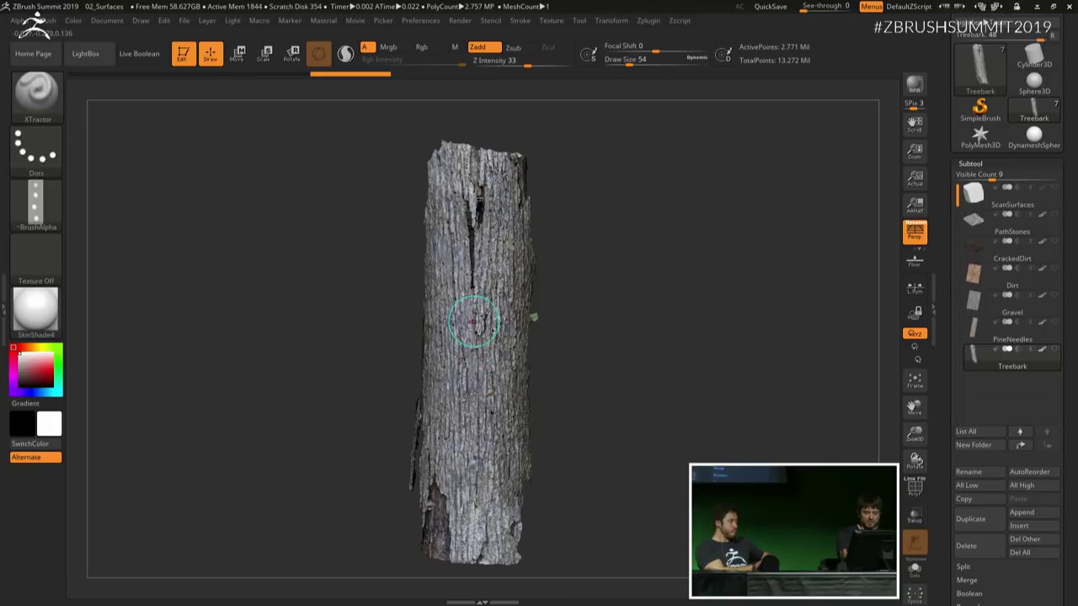
drag(474, 322, 472, 472)
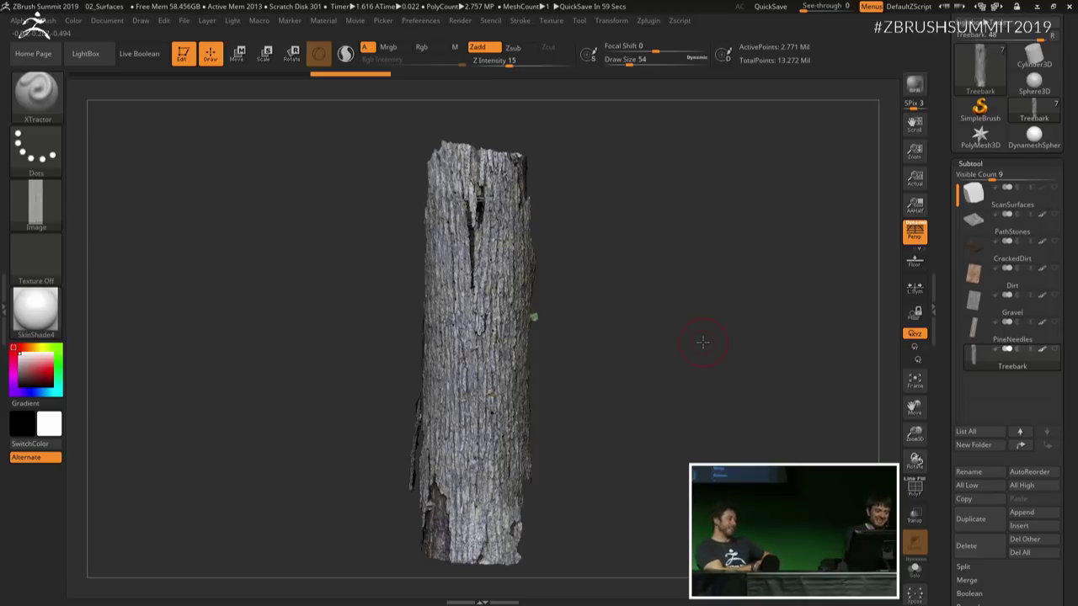
mouse_move(47, 213)
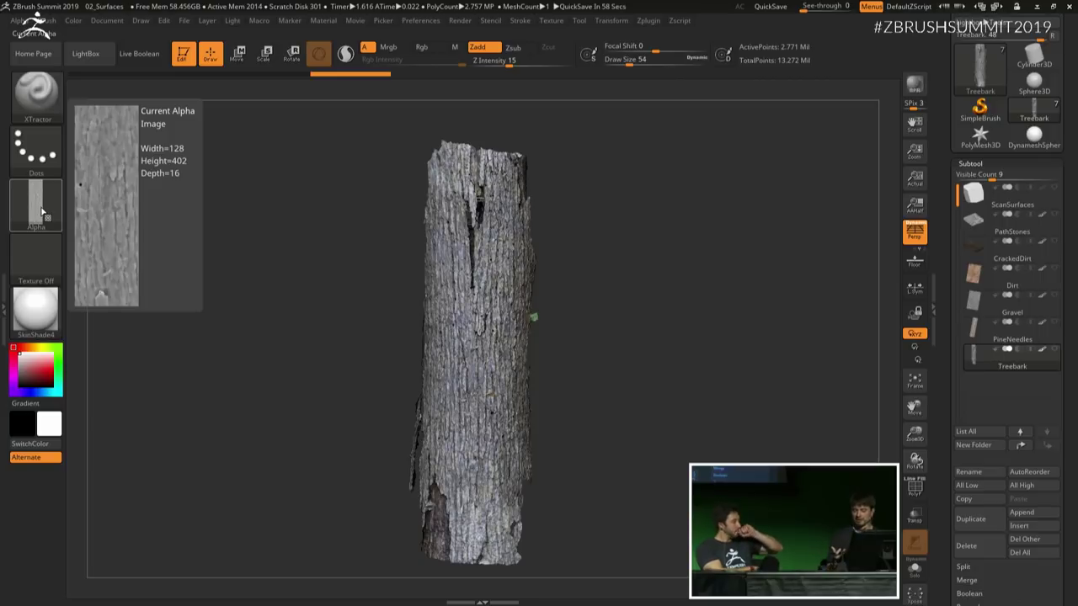
Step: Enable Rgb at intensity 100 for XTractor and capture the bark again to record both an alpha and a color texture
click(421, 47)
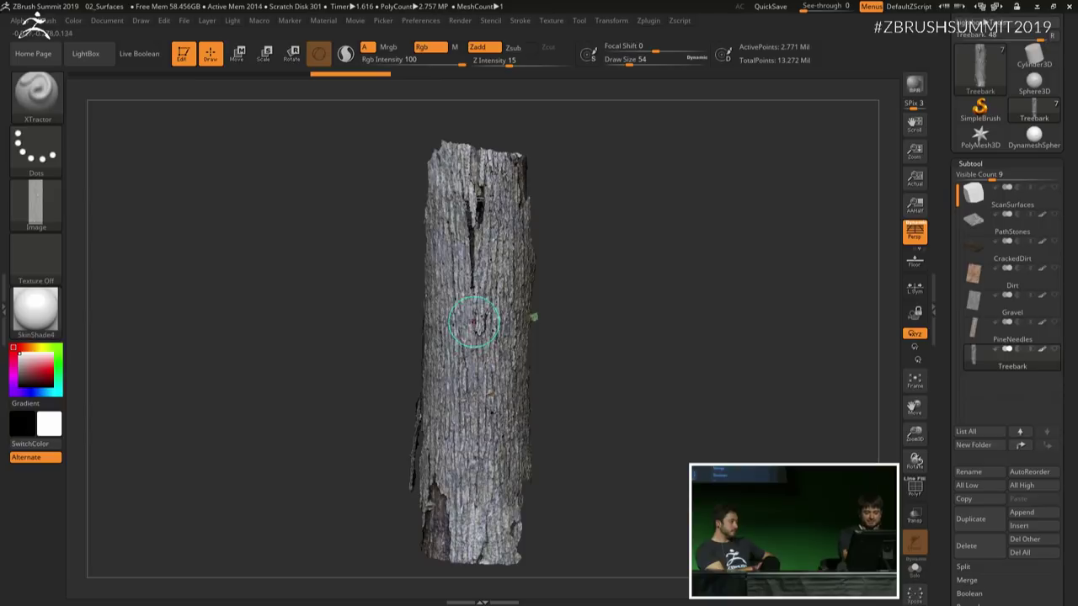
drag(476, 329, 471, 476)
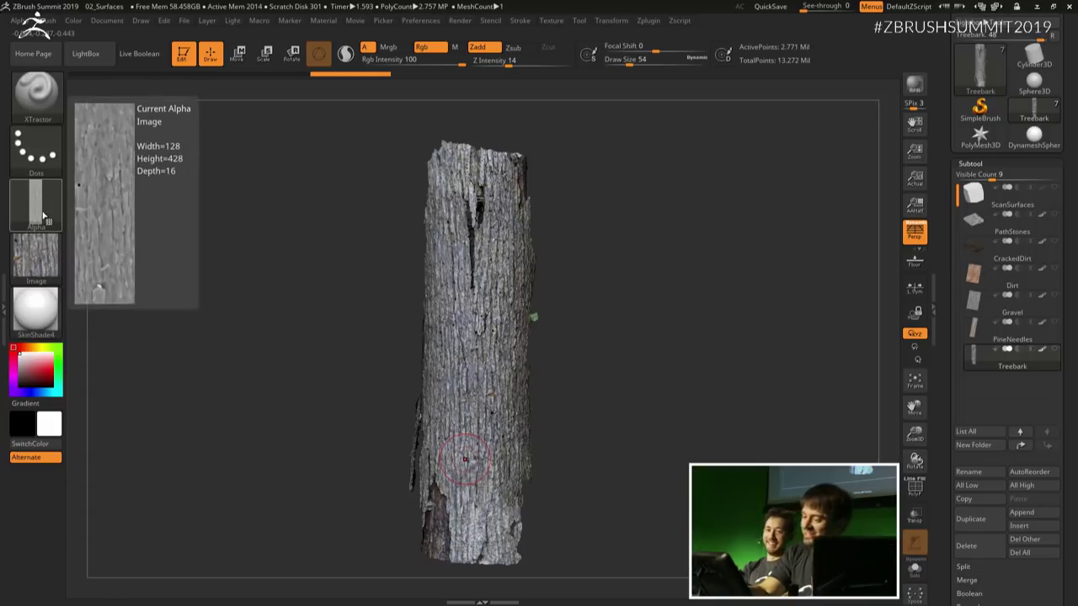
mouse_move(37, 268)
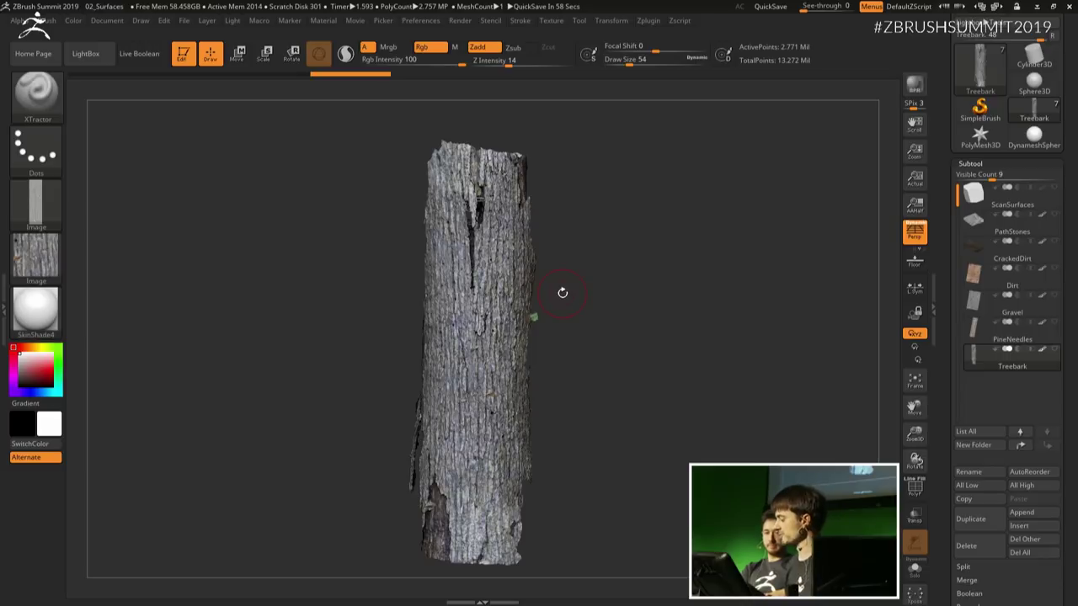
Step: Switch to the DynameshSphere and apply the captured bark in two neighbouring diagonal strokes at draw size 94
click(1033, 134)
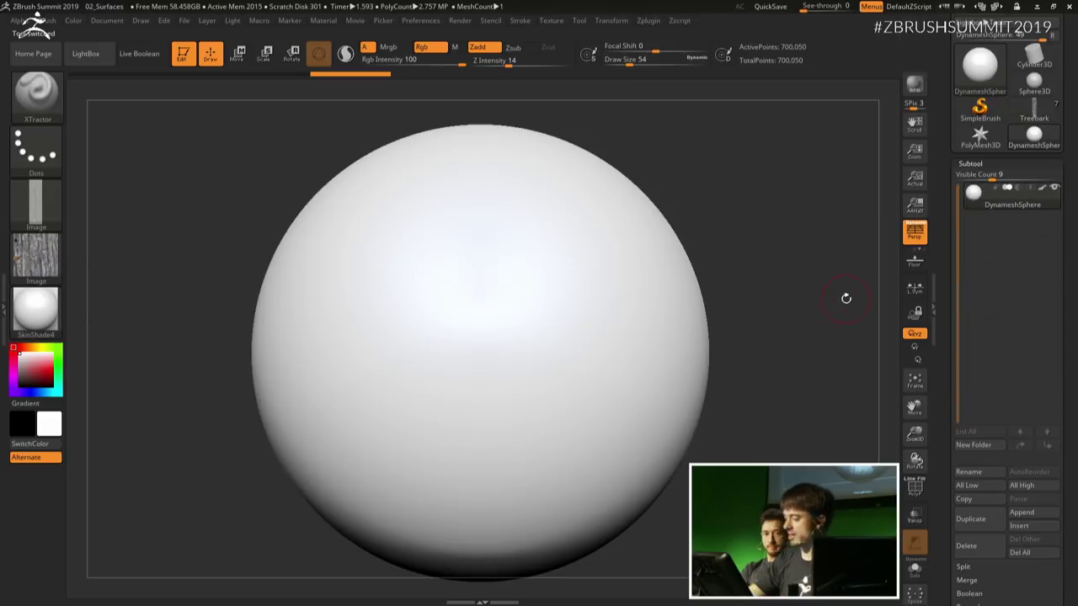
alt+drag(775, 350, 757, 336)
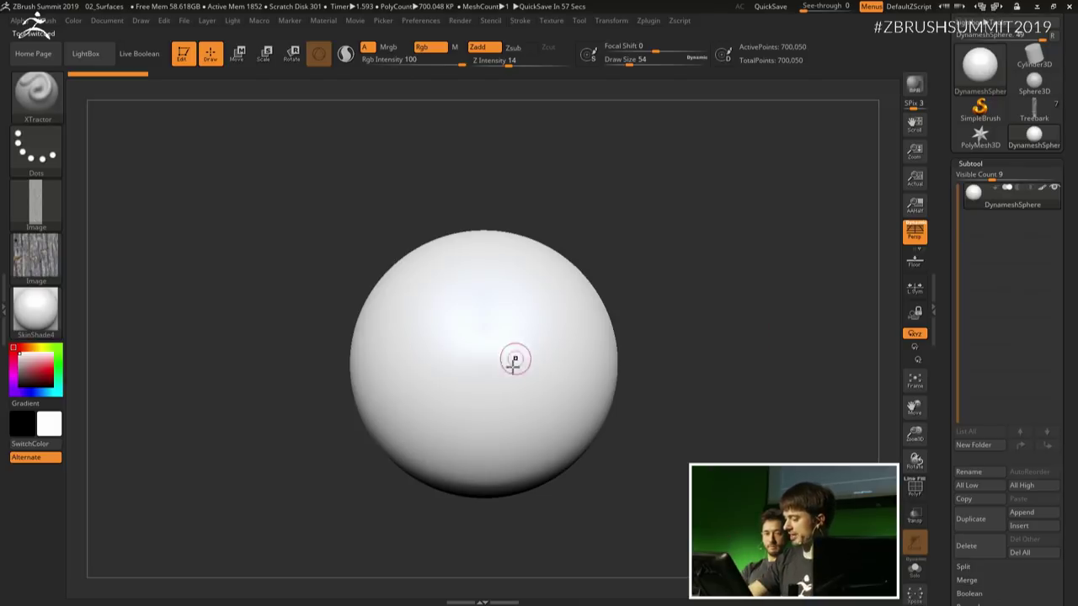
key(bracketright)
key(bracketright)
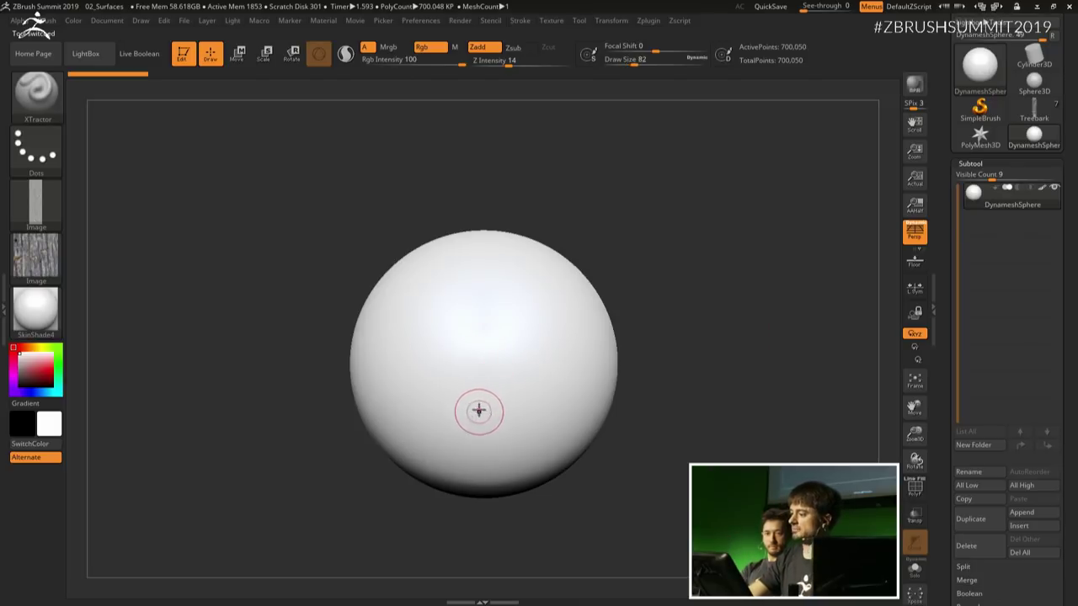
key(bracketright)
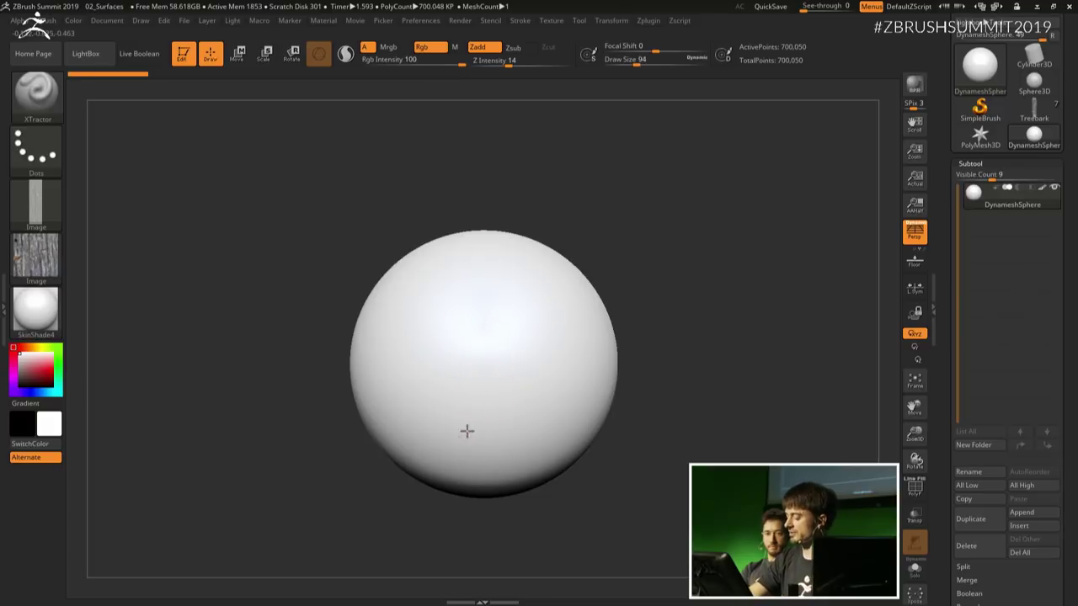
drag(466, 430, 543, 286)
drag(455, 393, 500, 300)
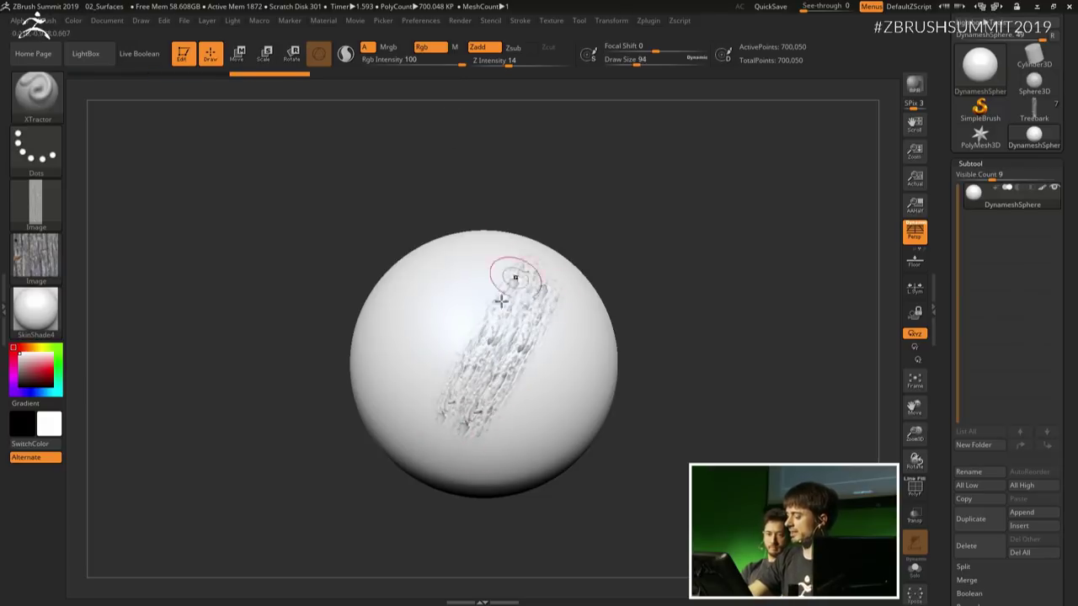
Step: Add another diagonal bark relief stroke beside the existing ones, check the surface with the Flat Color material, and return to SkinShade4
drag(435, 378, 508, 236)
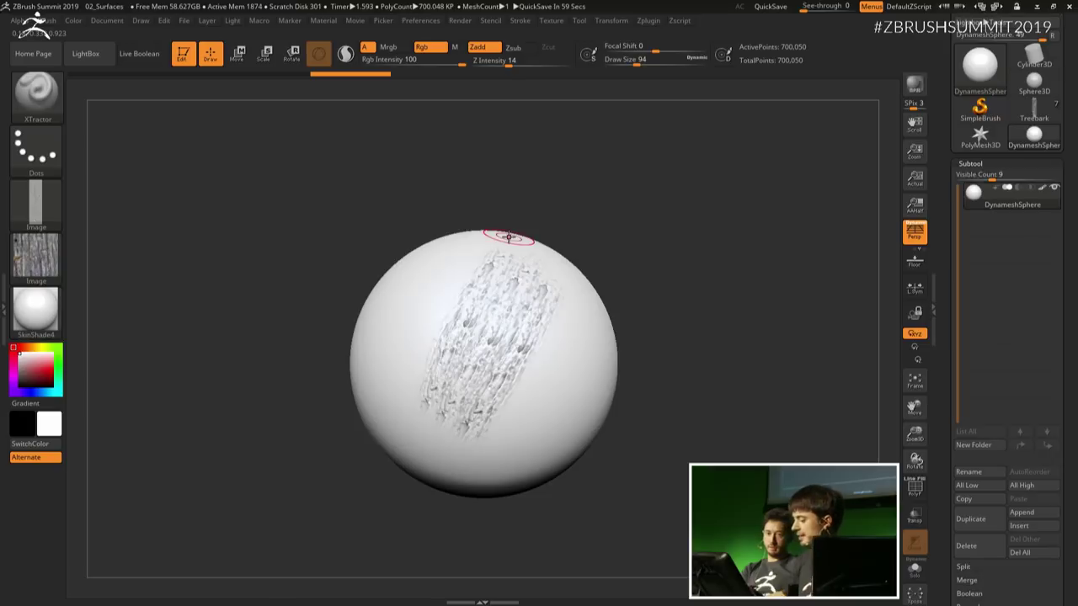
mouse_move(45, 333)
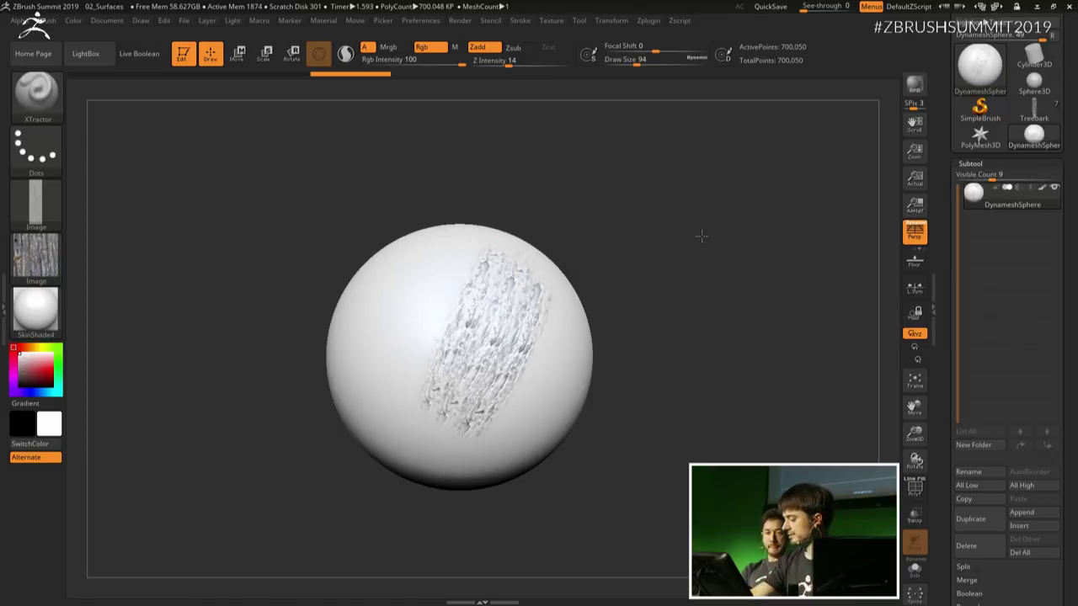
click(35, 312)
click(105, 440)
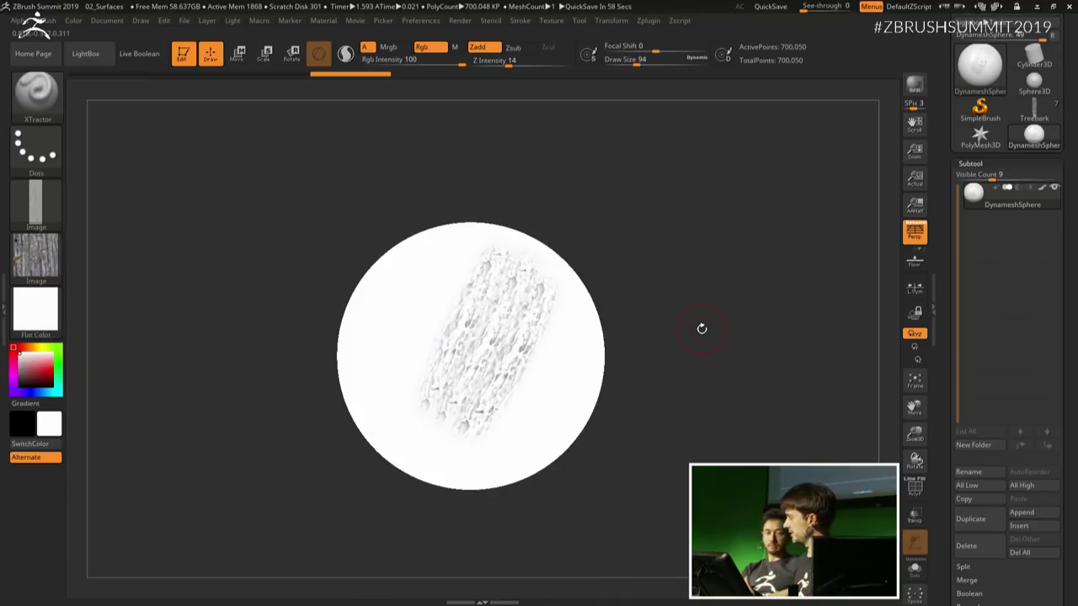
click(36, 311)
click(381, 217)
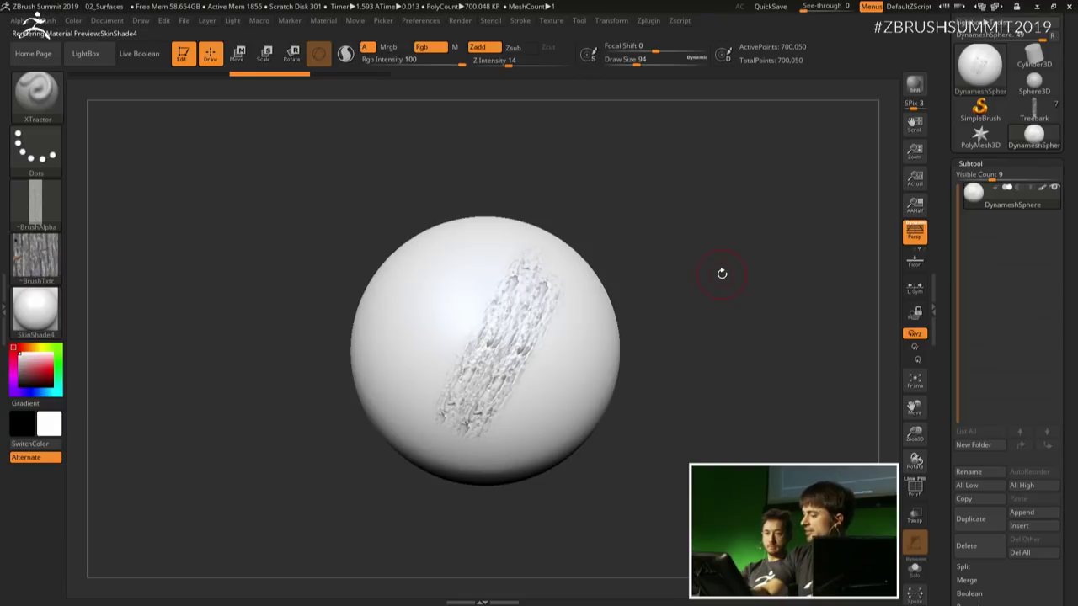
Step: Turn off the A channel and paint a diagonal stroke on the sphere with the captured bark's relief and color
mouse_move(56, 261)
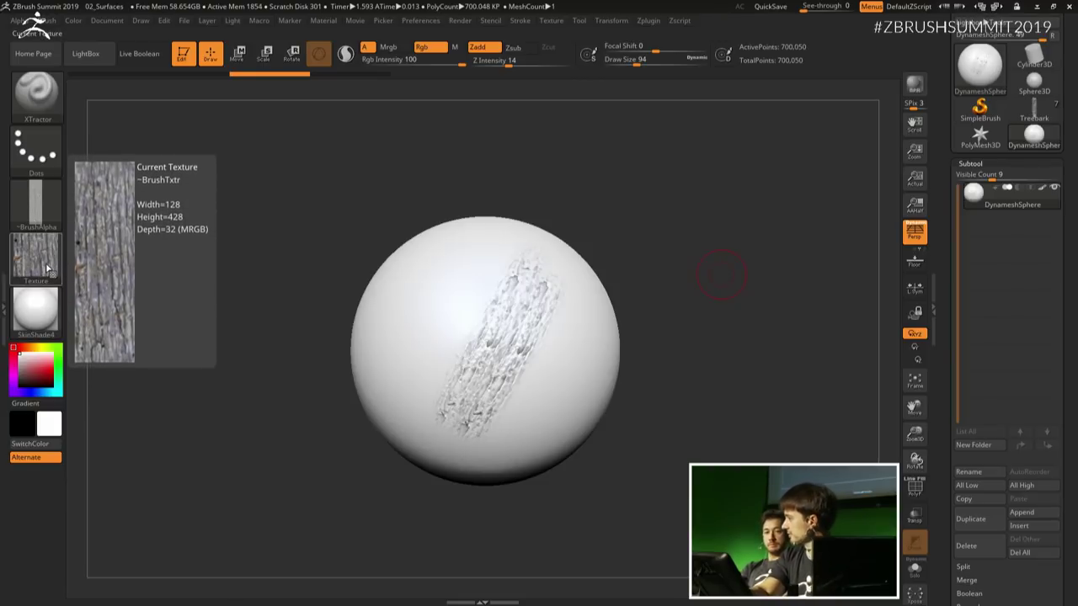
mouse_move(42, 212)
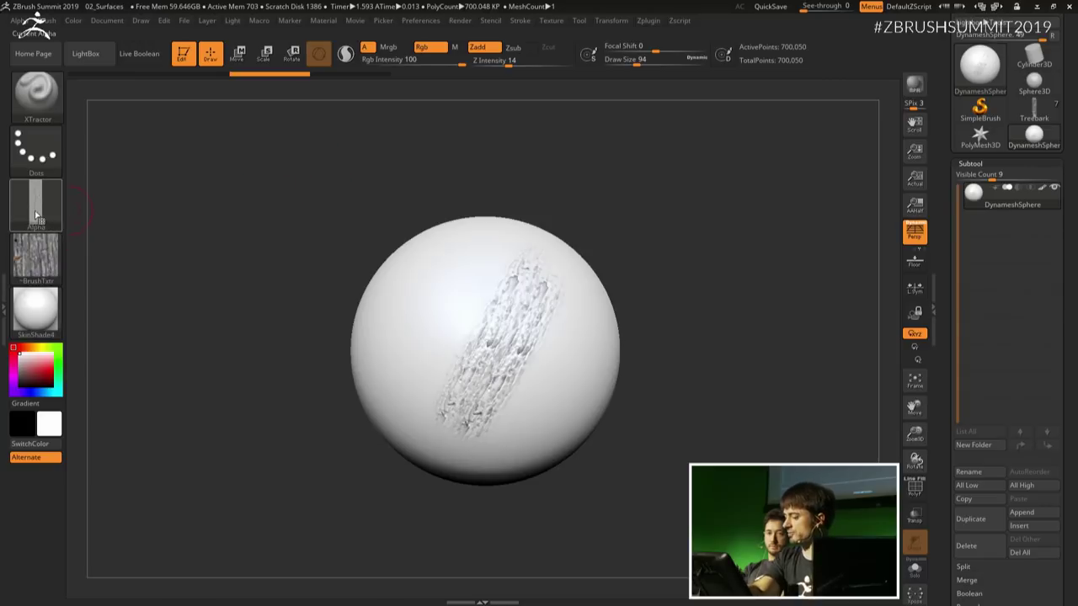
click(366, 47)
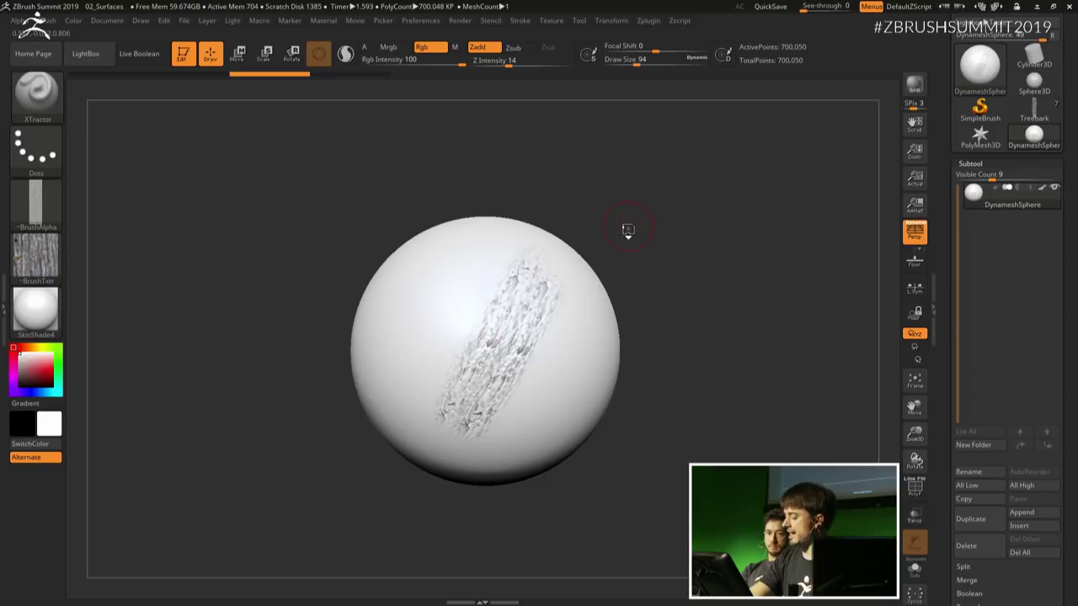
drag(625, 230, 460, 344)
drag(424, 394, 517, 244)
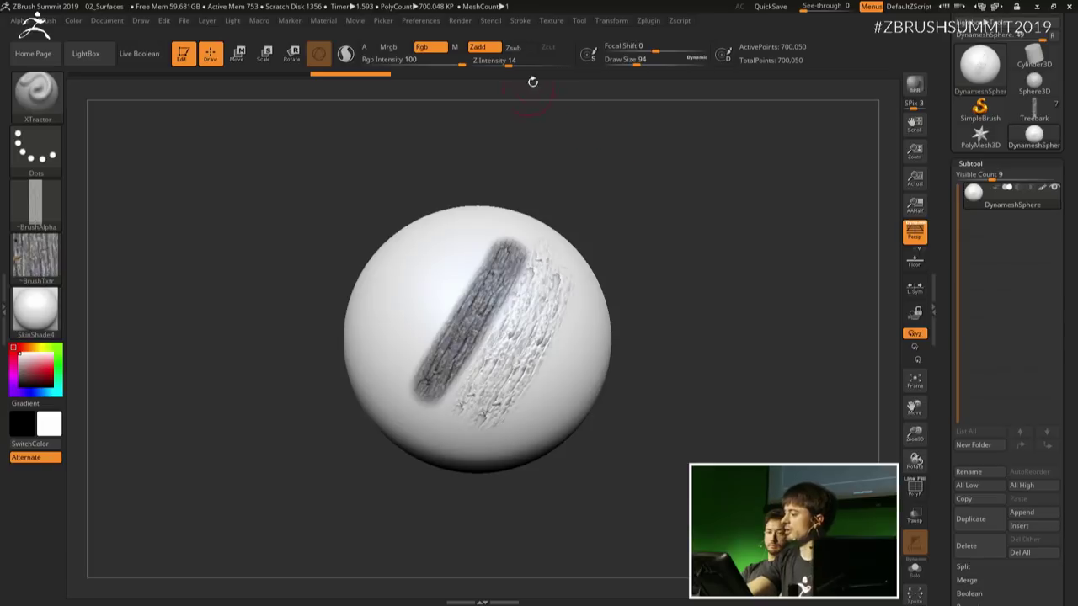
Step: Set the focal shift to -85 and paint a parallel, sharper-edged bark stroke beside the colored one
drag(653, 51, 633, 49)
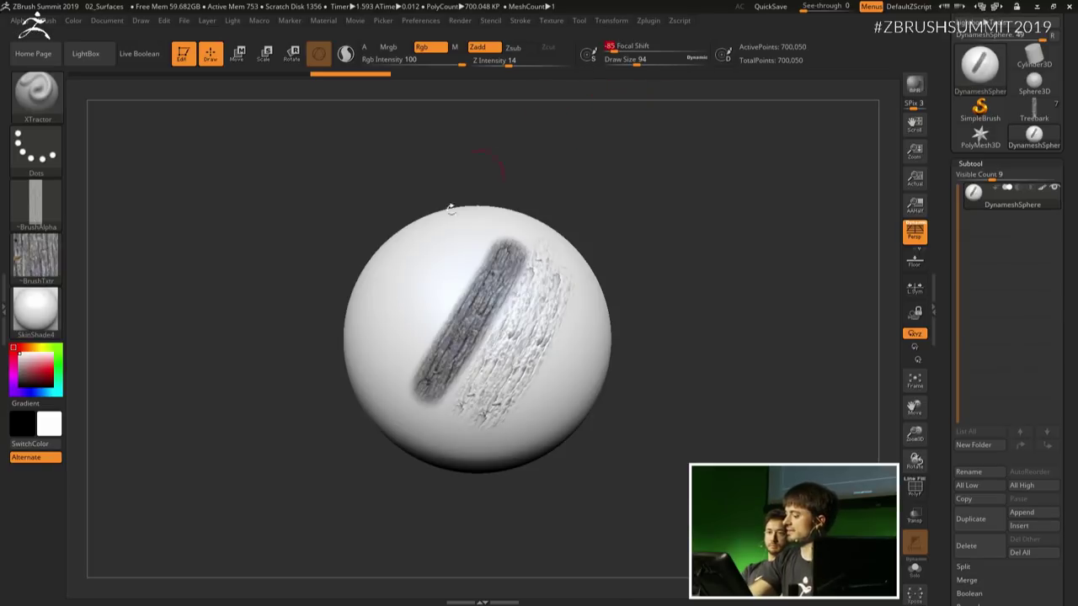
mouse_move(381, 375)
mouse_down()
mouse_move(458, 253)
mouse_move(487, 246)
mouse_up()
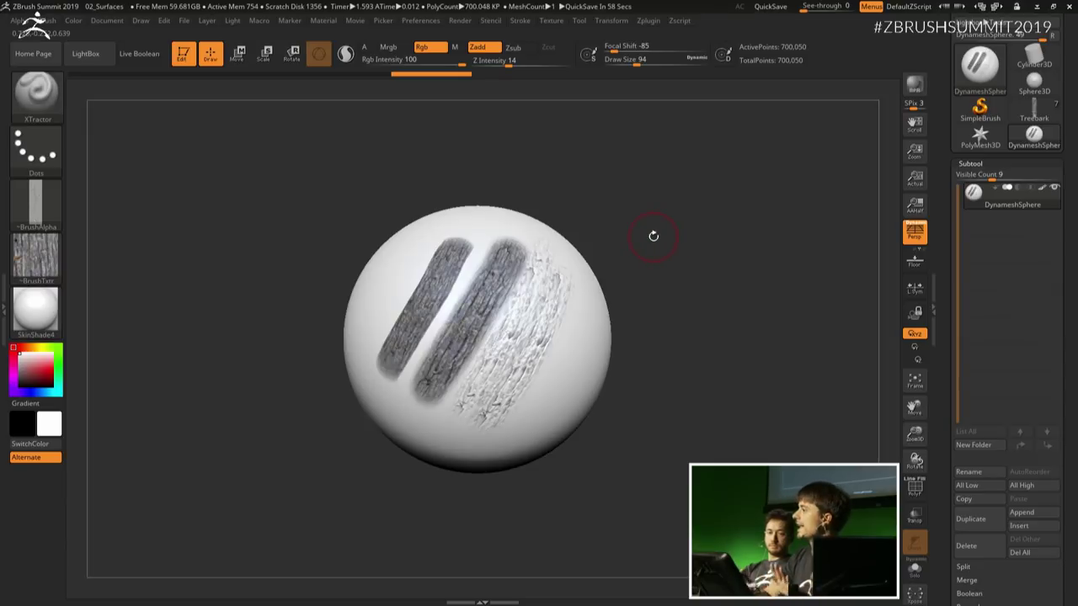
drag(653, 236, 707, 244)
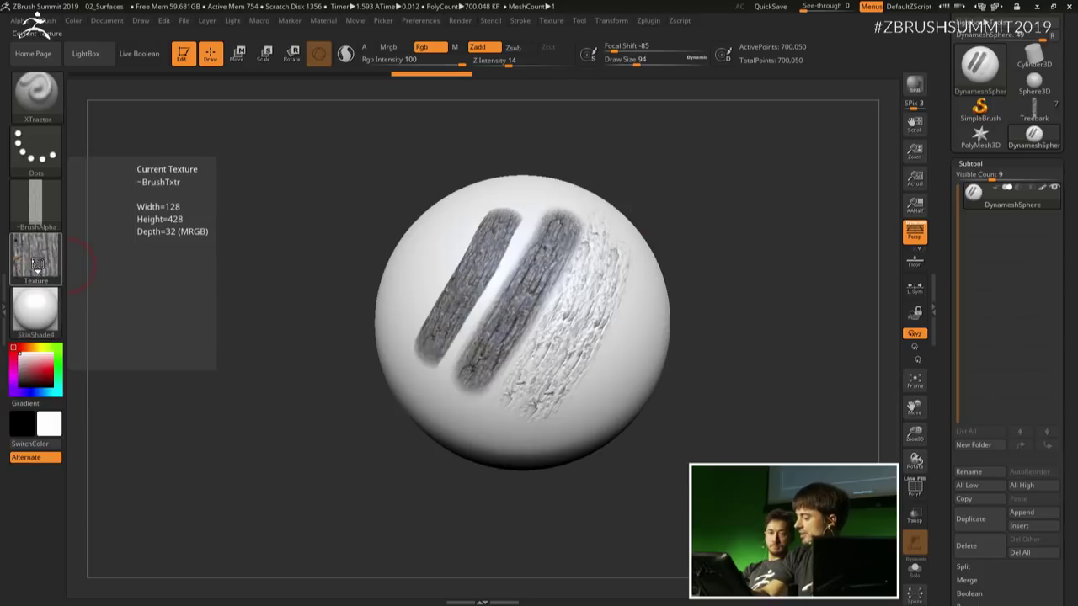
Step: Swap the brush texture to Texture 27 and cover a large area beside the bark strokes with overlapping diagonal strokes at draw size 110
click(36, 266)
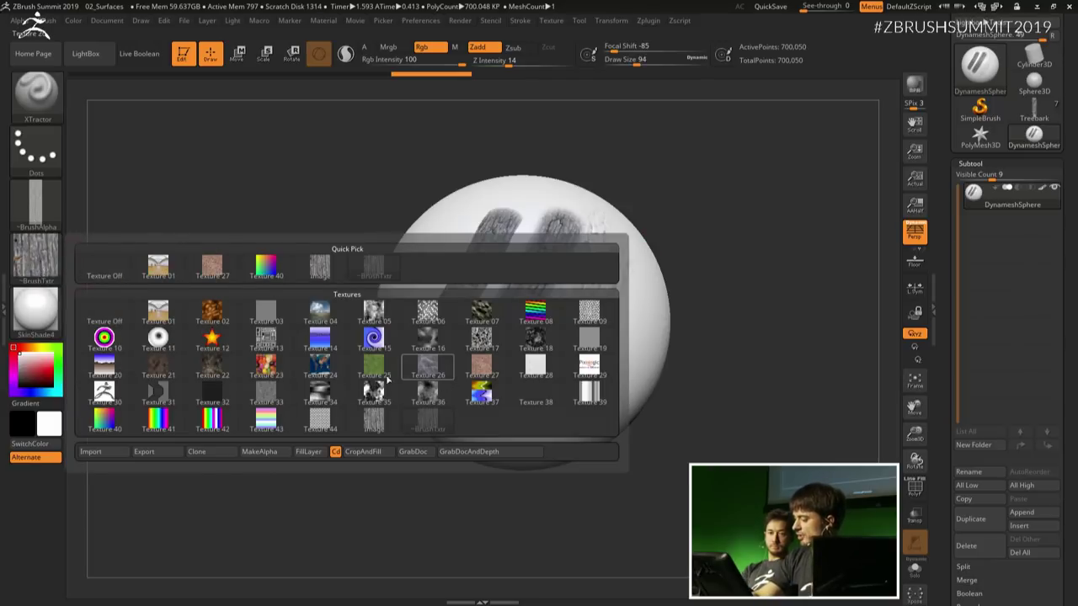
click(486, 367)
drag(683, 271, 623, 290)
mouse_move(479, 405)
mouse_down()
mouse_move(573, 241)
mouse_move(497, 417)
mouse_move(593, 253)
mouse_move(517, 417)
mouse_move(588, 302)
mouse_up()
drag(529, 425, 592, 316)
drag(658, 320, 626, 307)
drag(537, 431, 641, 283)
drag(573, 384, 617, 259)
mouse_move(551, 429)
mouse_down()
mouse_move(661, 295)
mouse_move(668, 313)
mouse_up()
drag(716, 280, 693, 300)
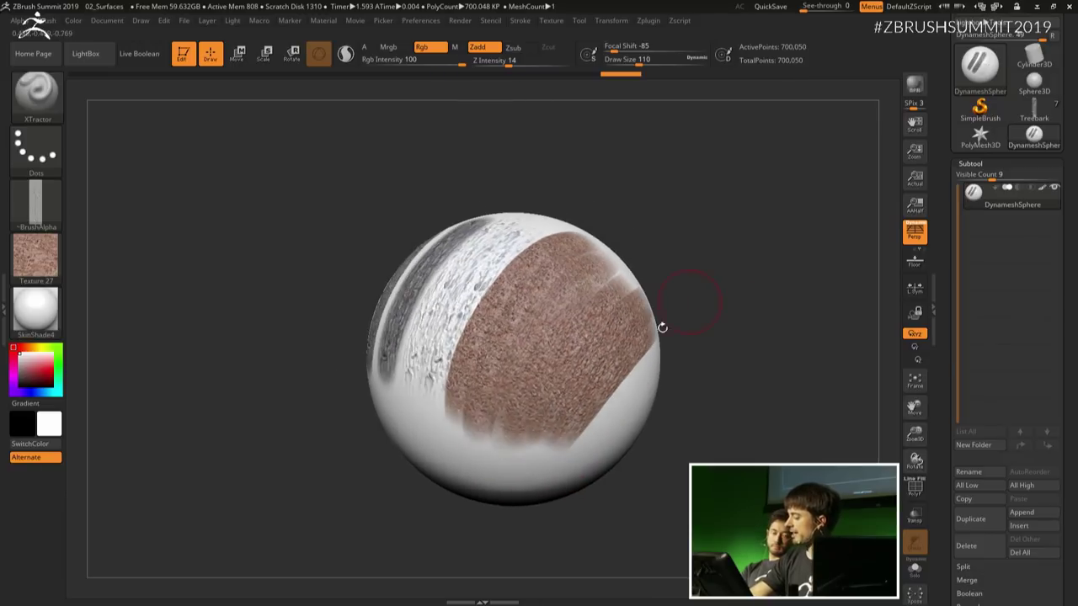
drag(571, 447, 654, 350)
drag(686, 312, 650, 320)
drag(599, 434, 695, 333)
drag(500, 451, 513, 392)
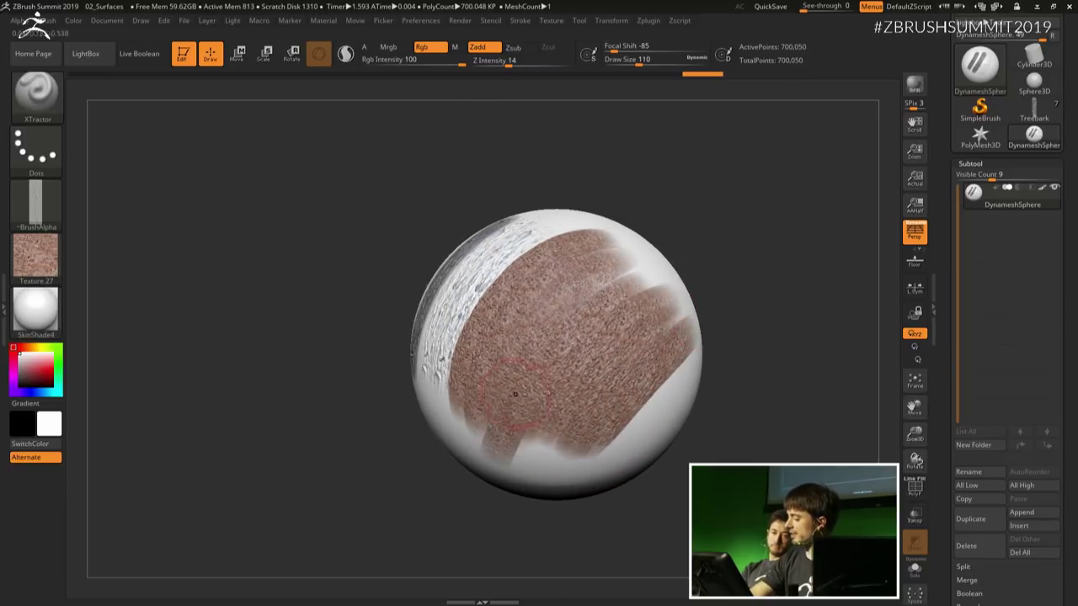
drag(469, 435, 497, 370)
drag(449, 400, 481, 373)
drag(518, 454, 551, 383)
drag(547, 441, 594, 370)
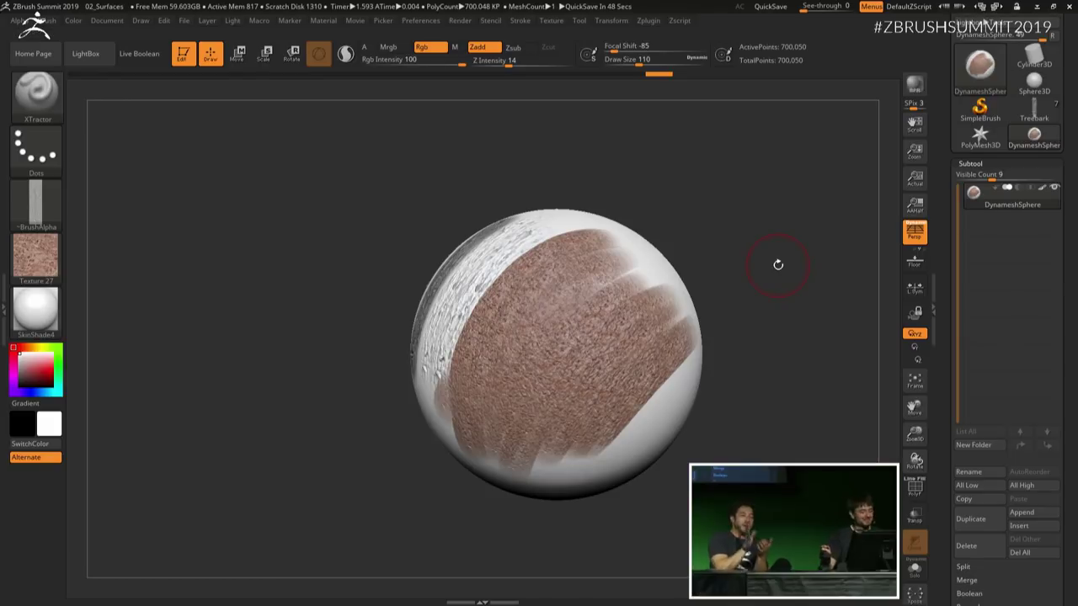
drag(777, 264, 741, 341)
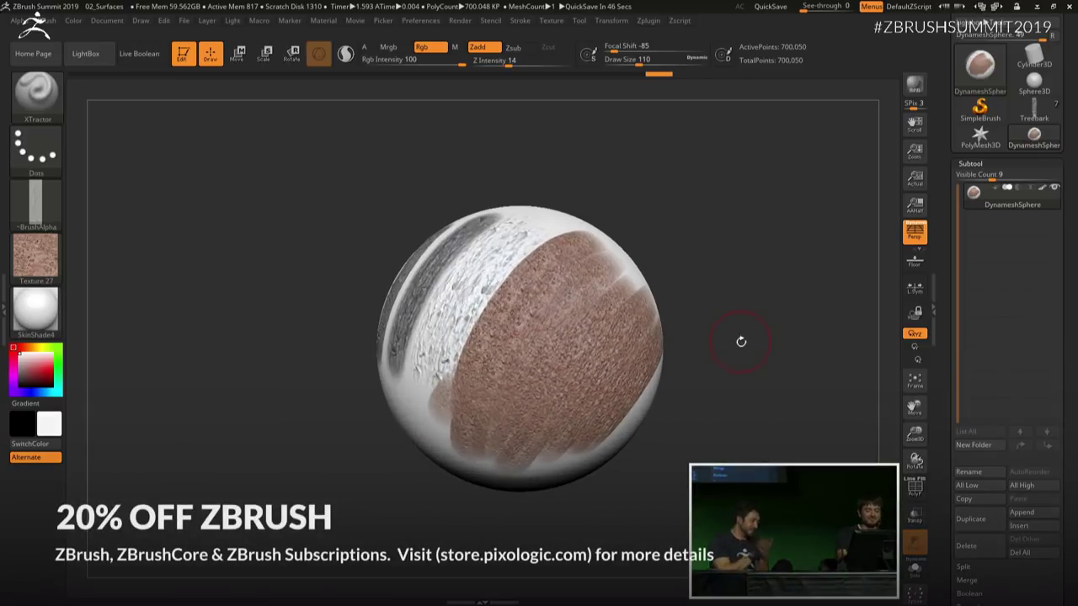
drag(636, 155, 632, 169)
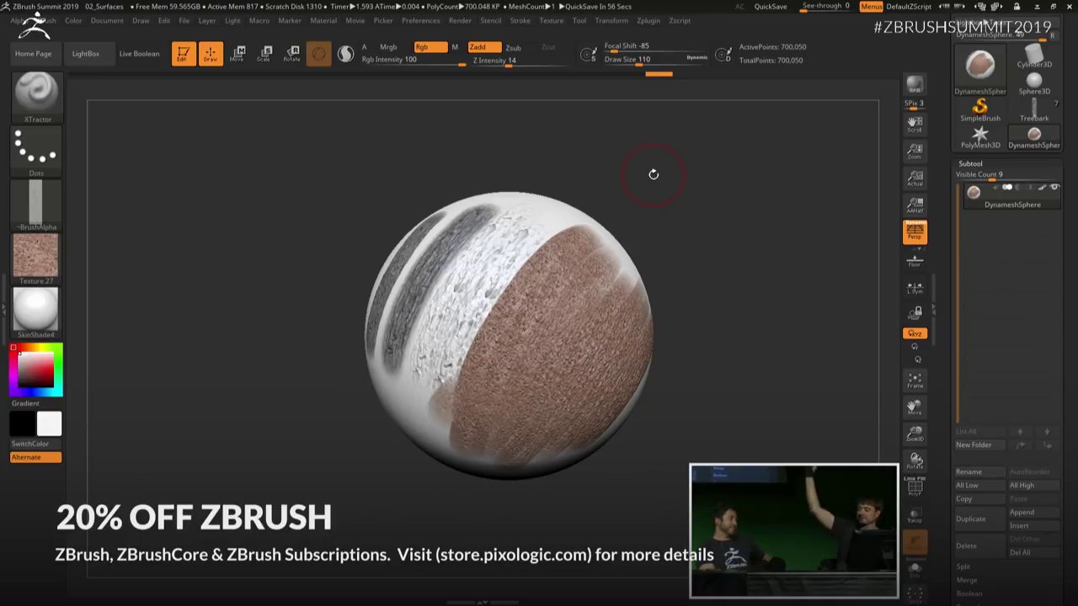
Step: Switch to the PineNeedles scan and capture its relief and color with a vertical XTractor stroke at draw size 110
click(1033, 108)
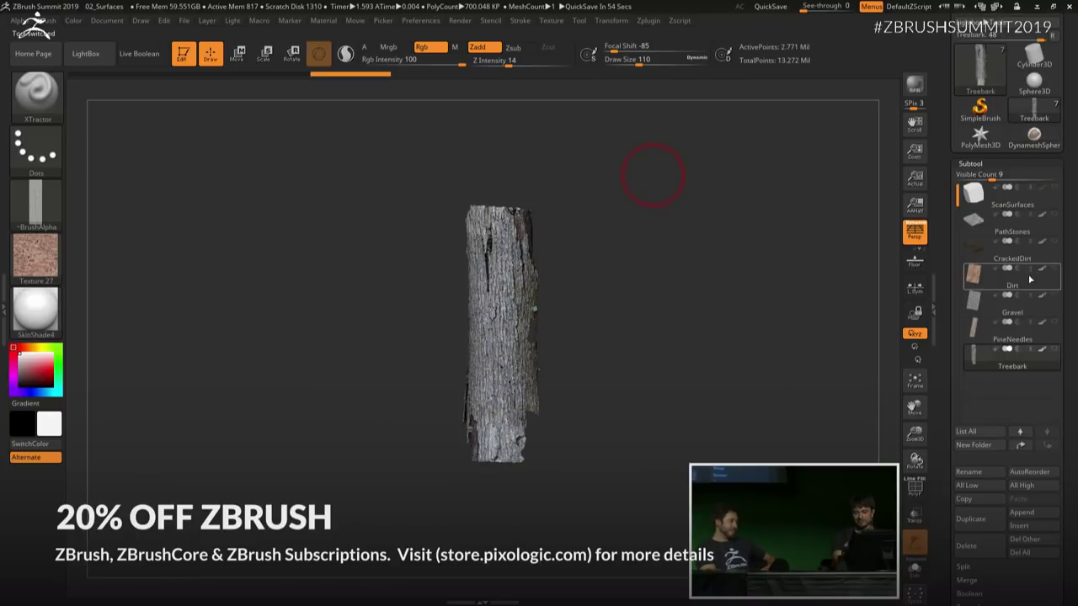
click(1012, 331)
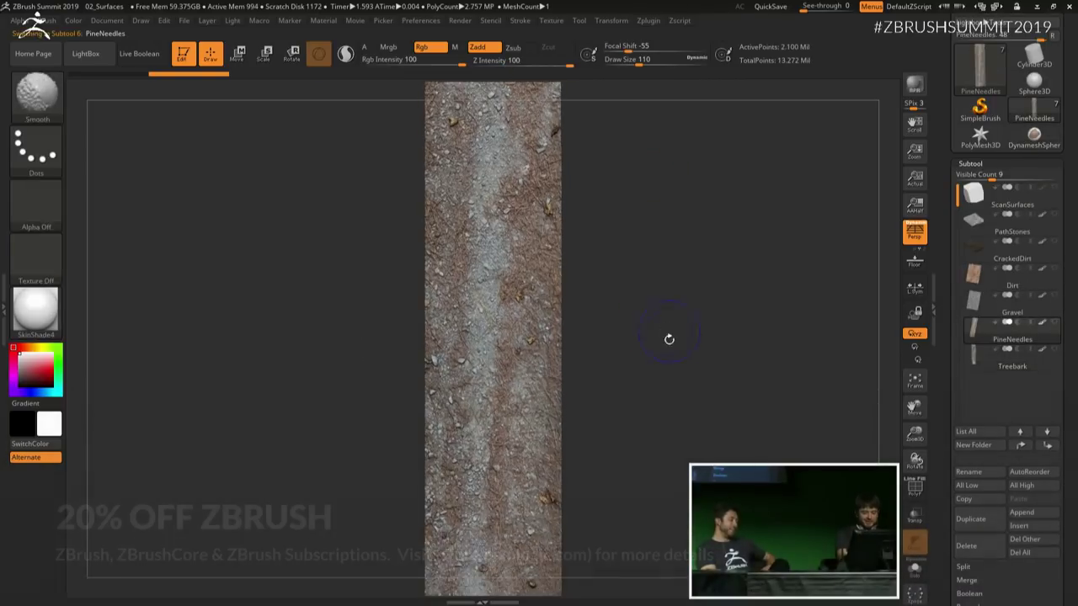
drag(486, 244, 481, 441)
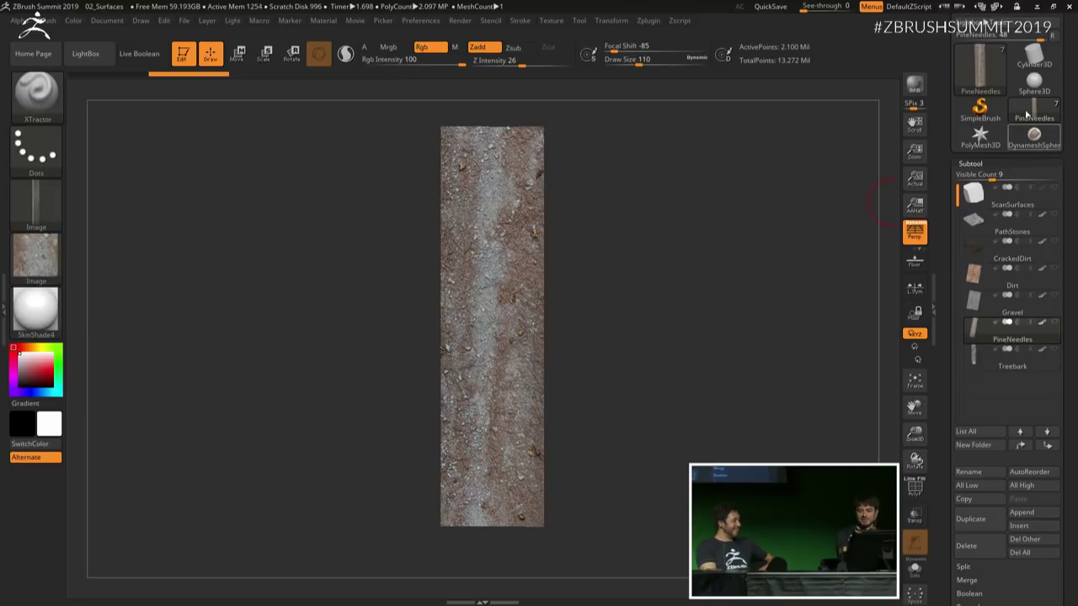
Step: Return to the DynameshSphere and paint the captured pine needle surface over the bark strokes at draw size 197
click(1034, 139)
key(space)
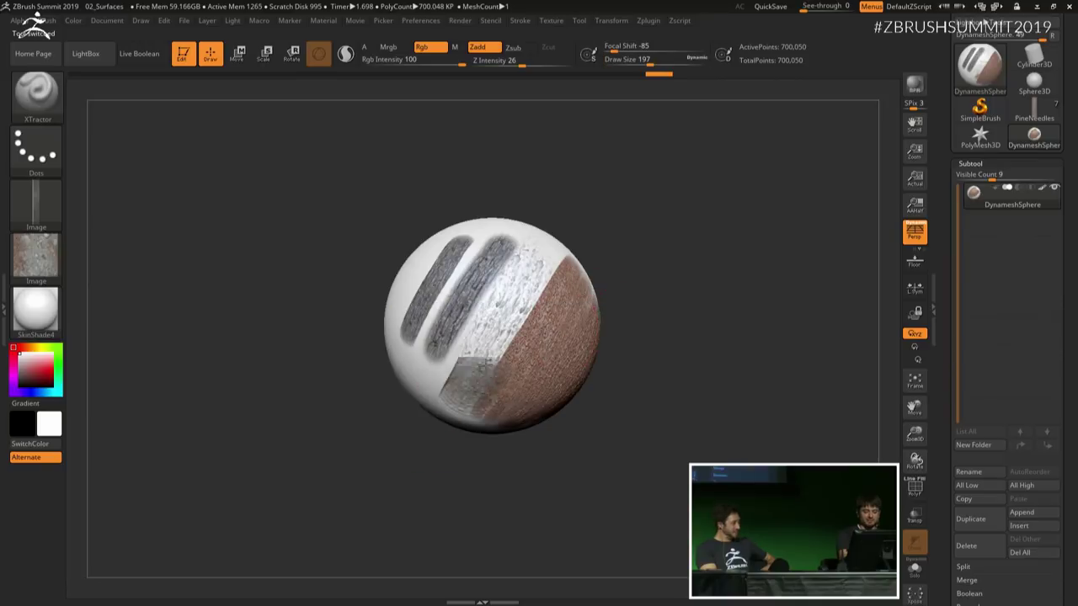
drag(438, 394, 491, 269)
drag(419, 363, 453, 257)
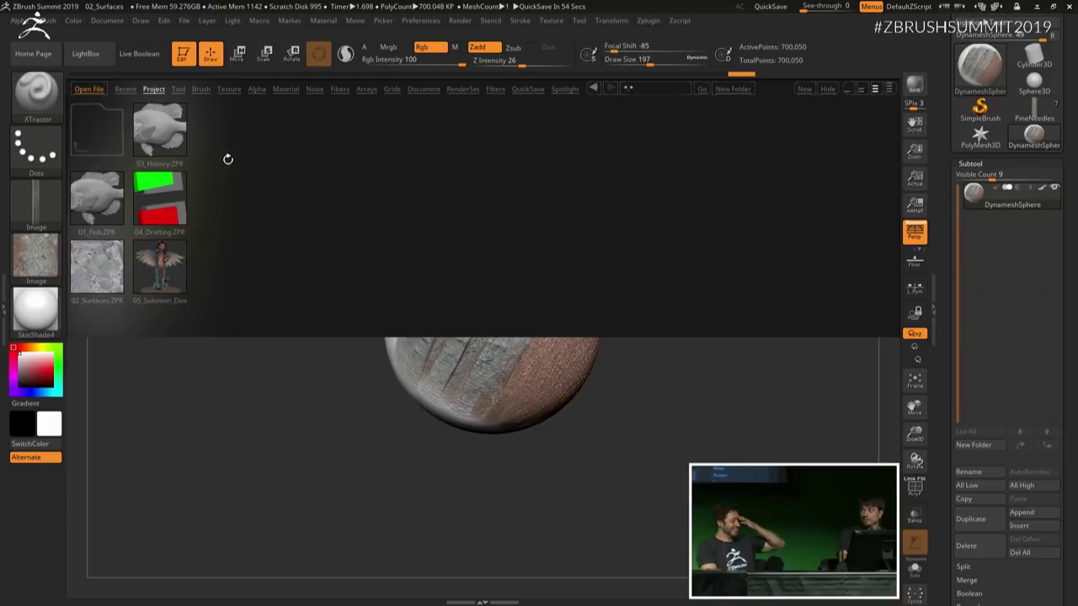
Step: Open the 03_History.ZPR project and discard the changes to the current one
click(161, 133)
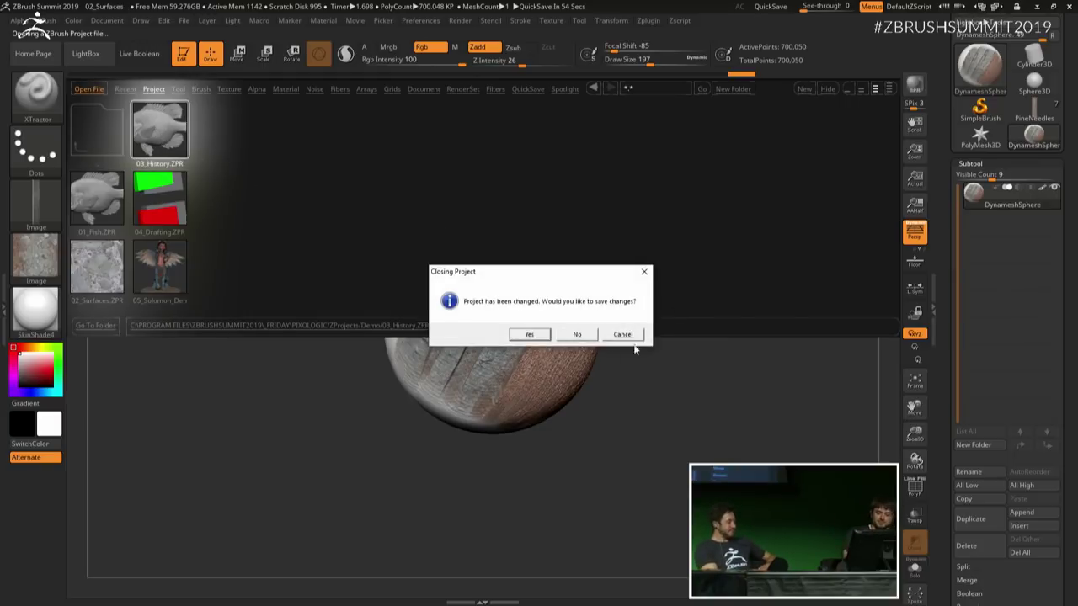
click(556, 335)
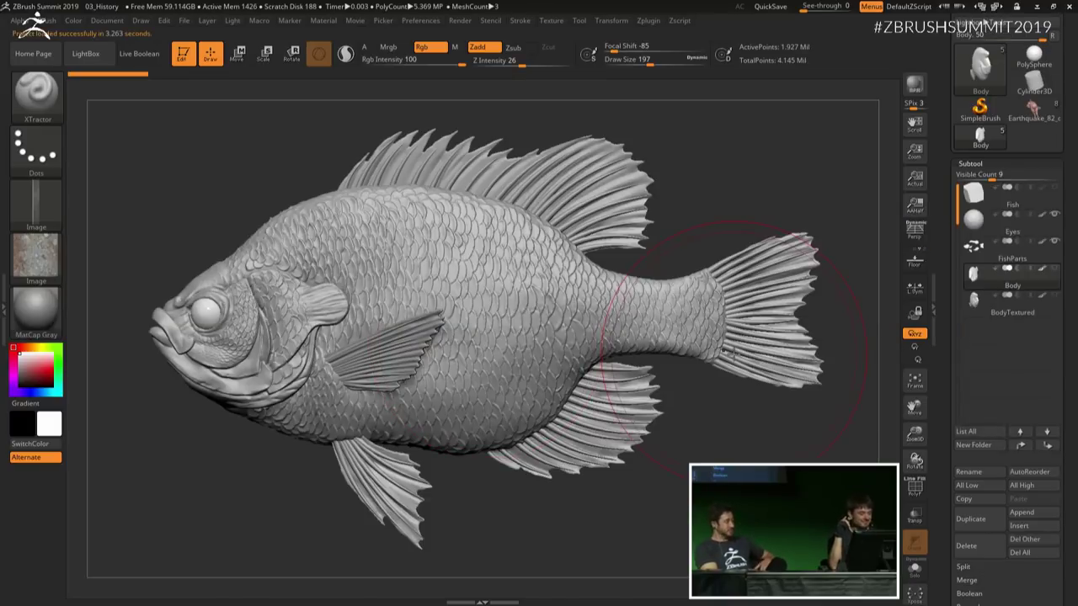
alt+drag(758, 531, 777, 462)
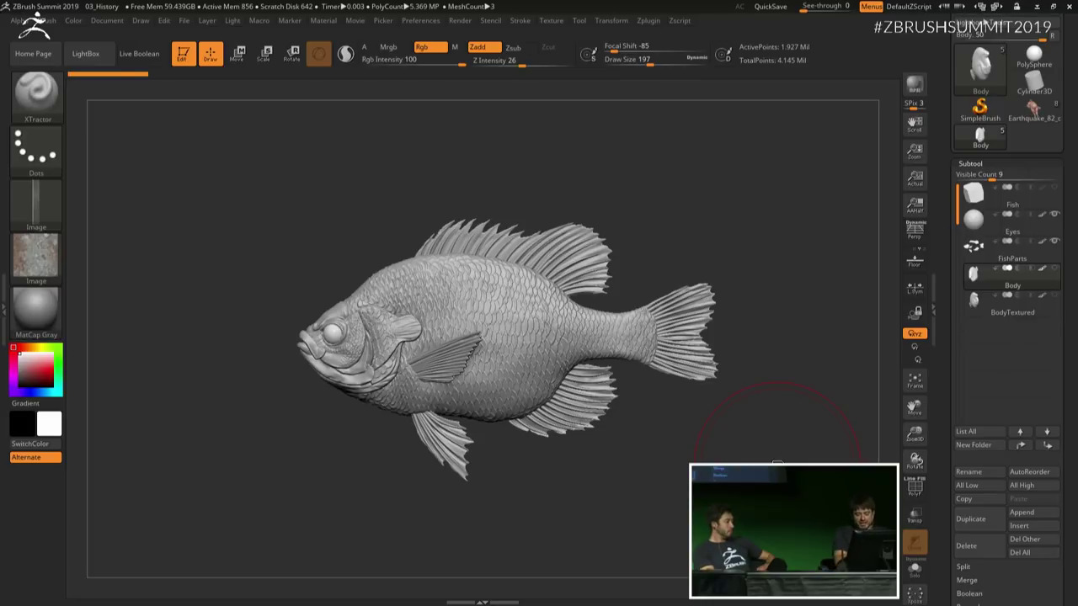
Step: Choose the HistoryRecall brush for the fish's Body subtool
key(b)
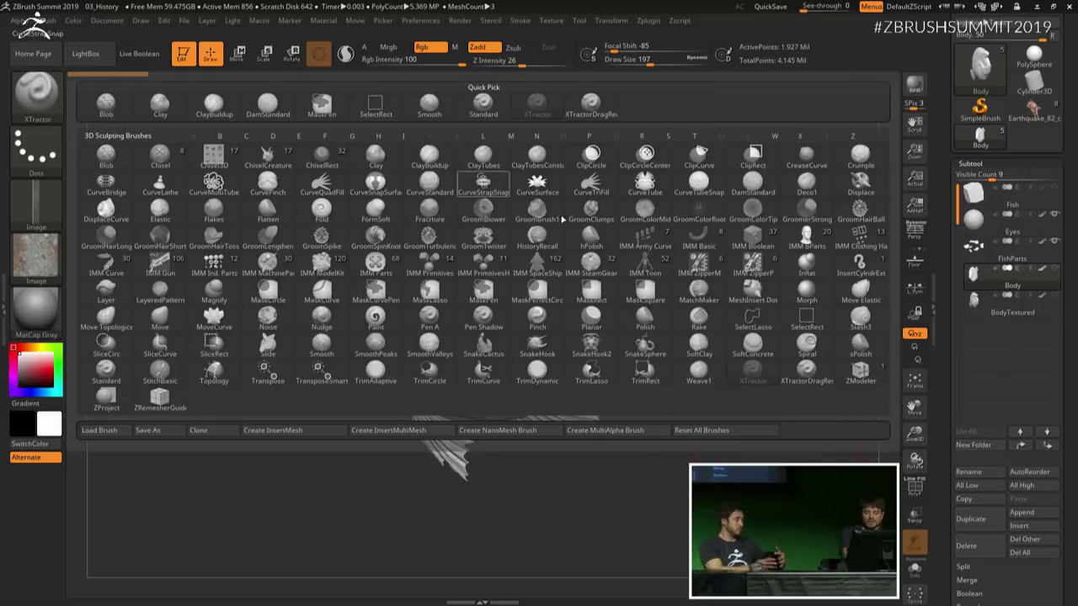
key(h)
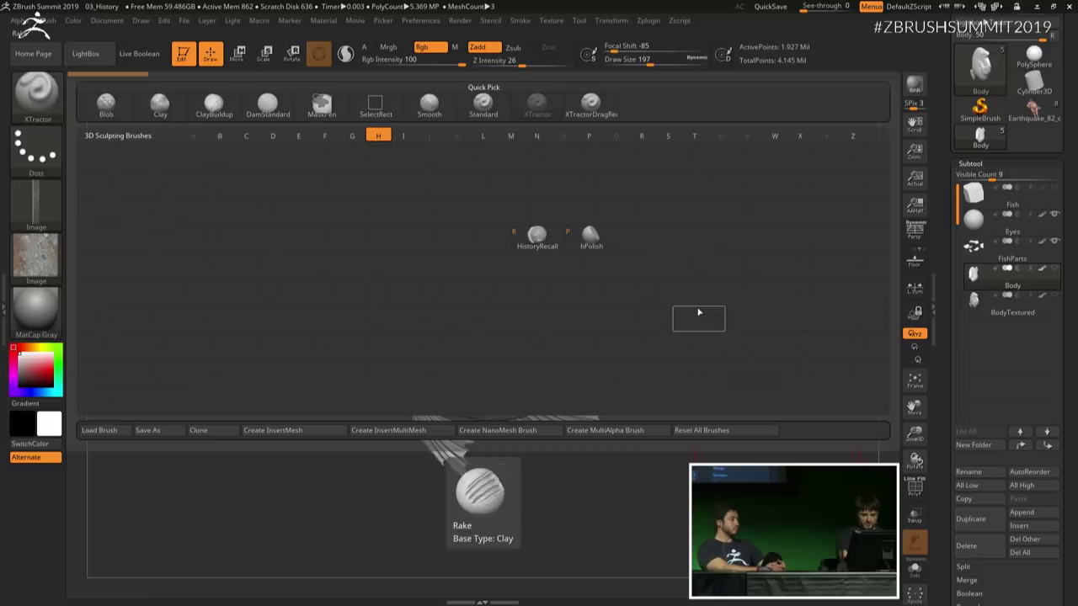
click(532, 241)
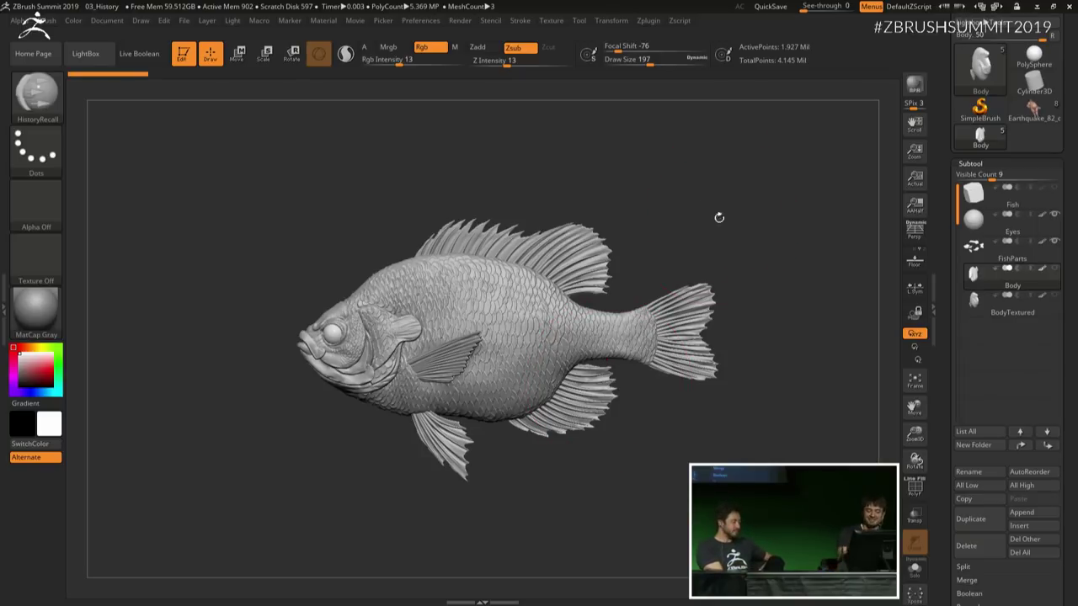
Step: Isolate the Body subtool with Solo mode and frame it
alt+drag(719, 217, 733, 218)
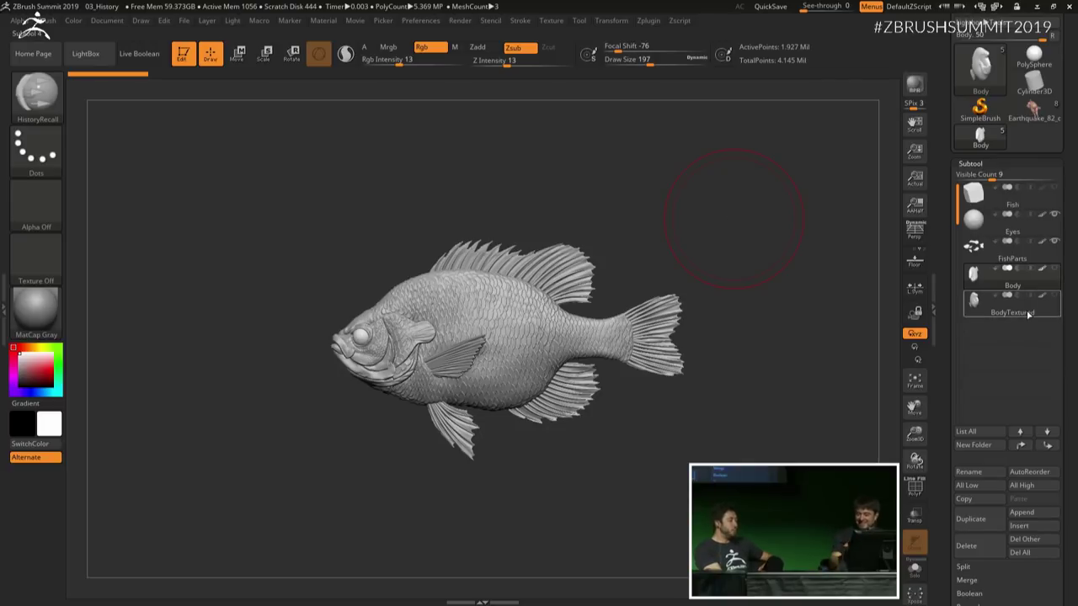
mouse_move(1027, 309)
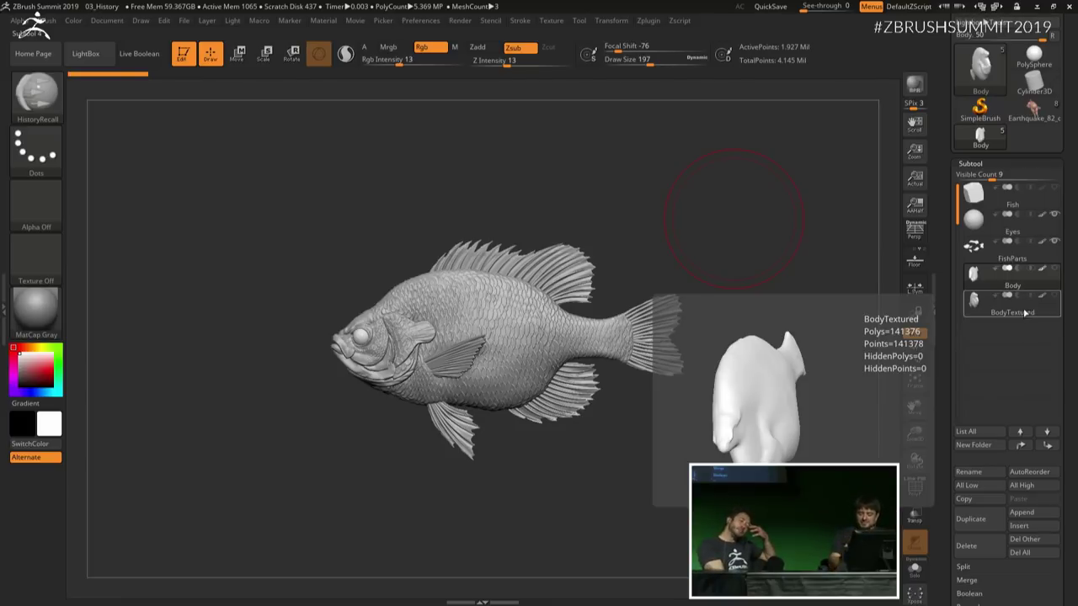
click(914, 569)
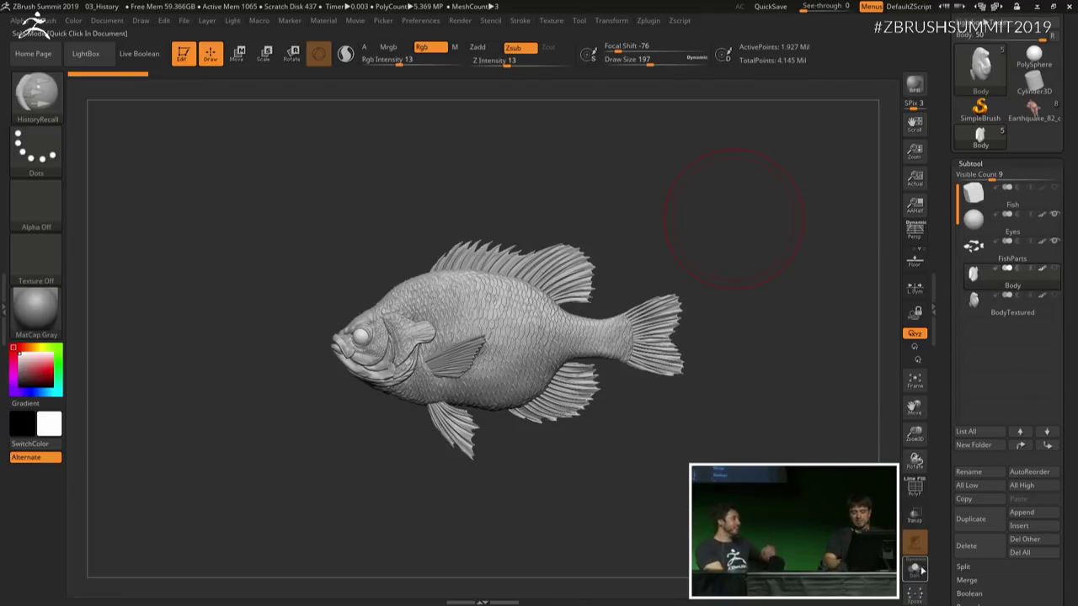
key(f)
alt+drag(739, 427, 732, 412)
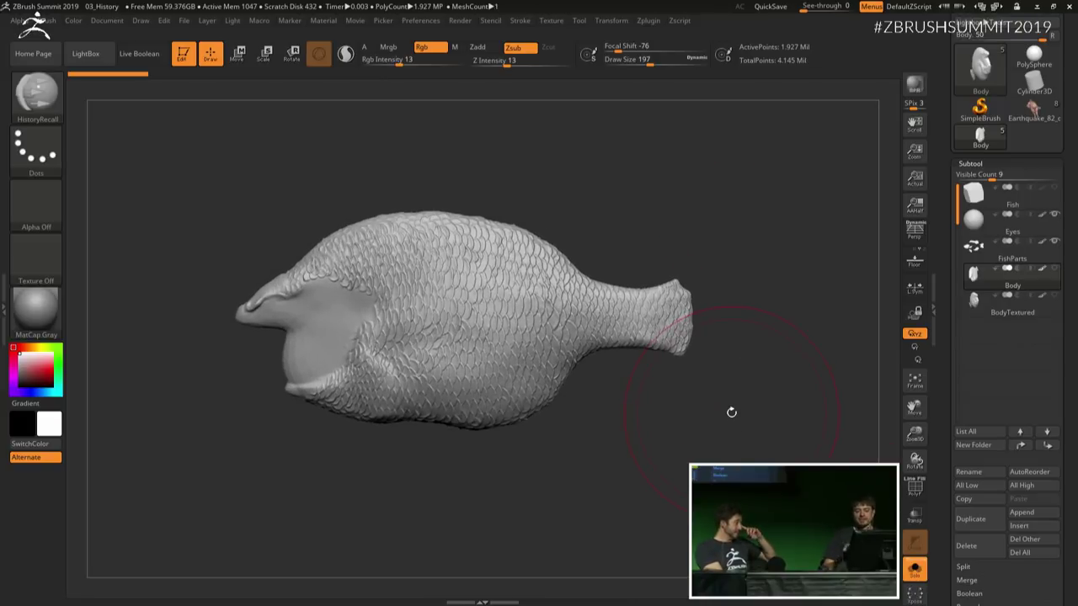
mouse_move(694, 181)
mouse_down()
mouse_move(640, 277)
mouse_move(684, 216)
mouse_up()
Step: Select the smooth BodyTextured subtool while keeping Solo mode on
key(alt)
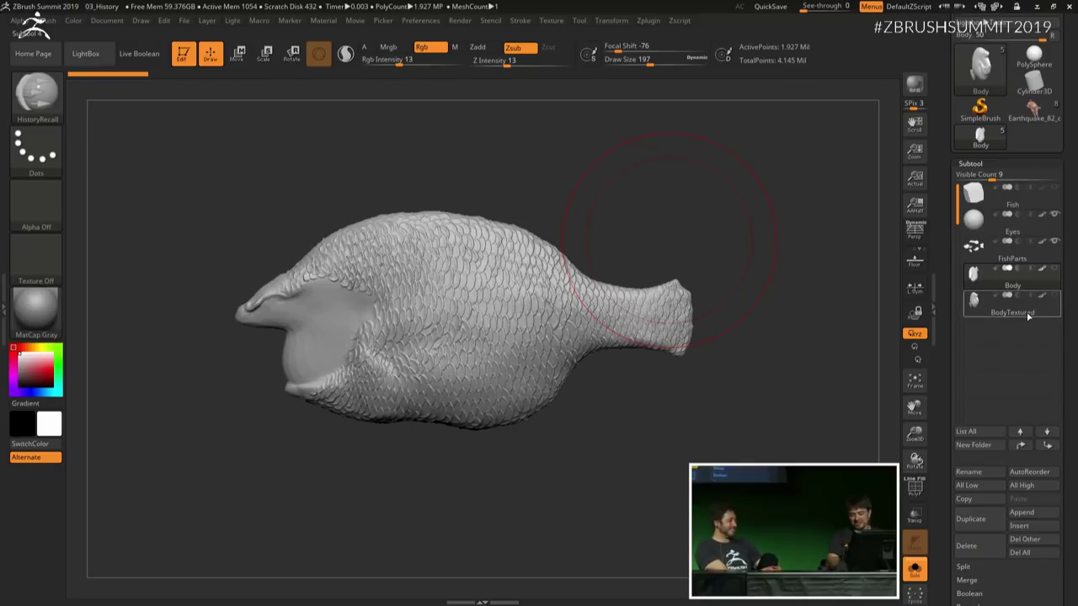
mouse_move(1023, 311)
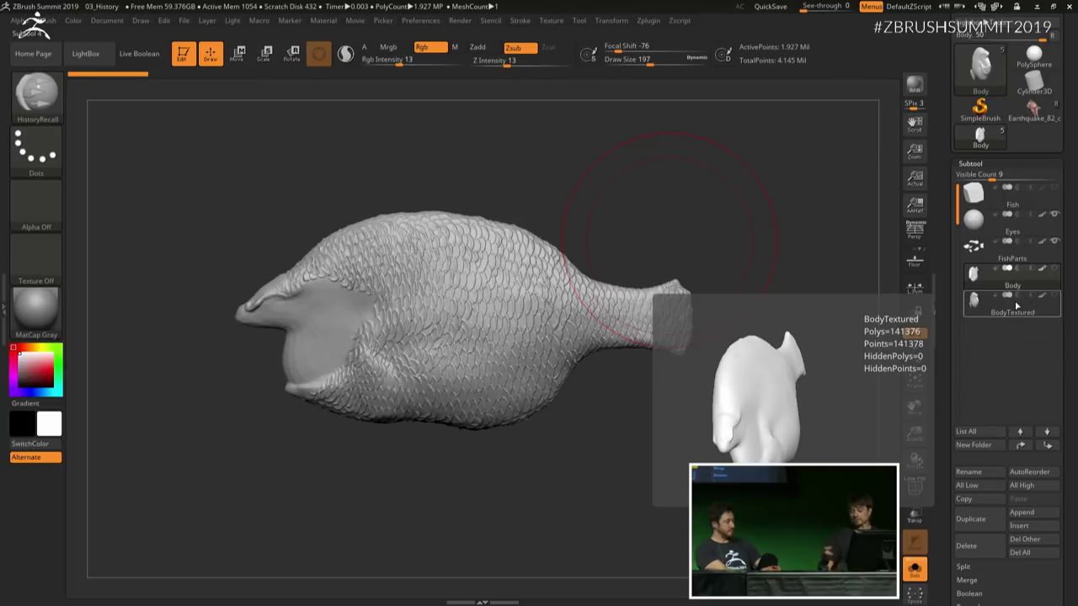
click(1017, 308)
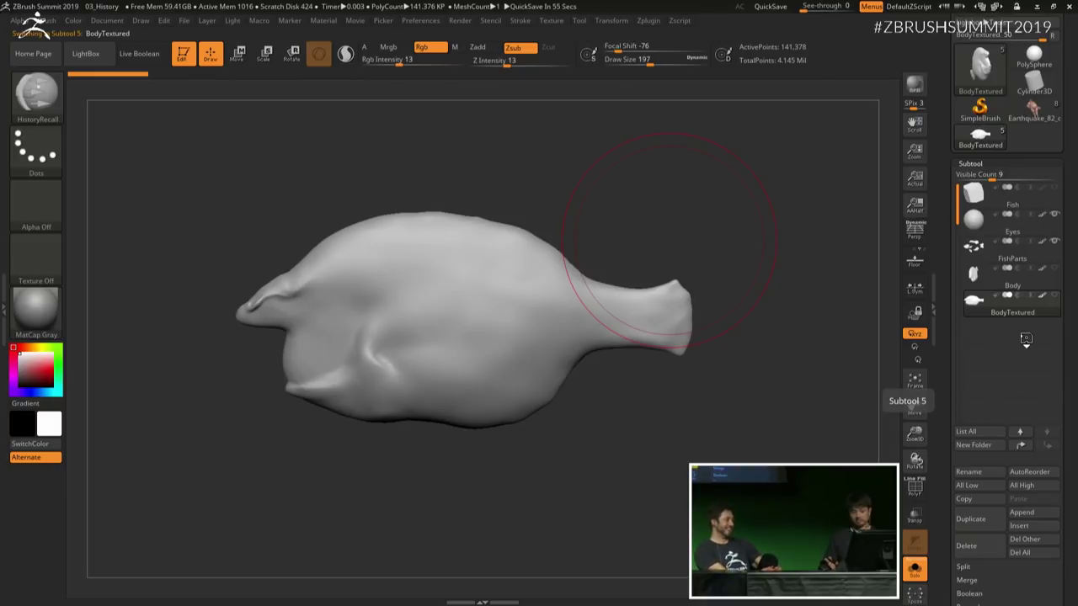
Step: Select the scaled Body subtool while keeping Solo mode on
mouse_move(1016, 287)
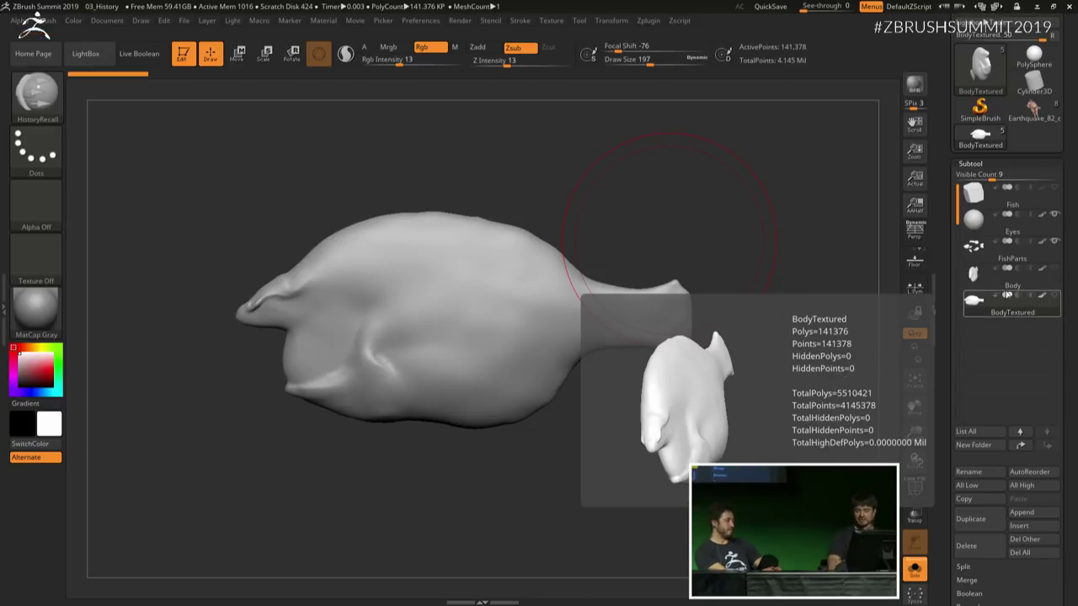
click(1006, 296)
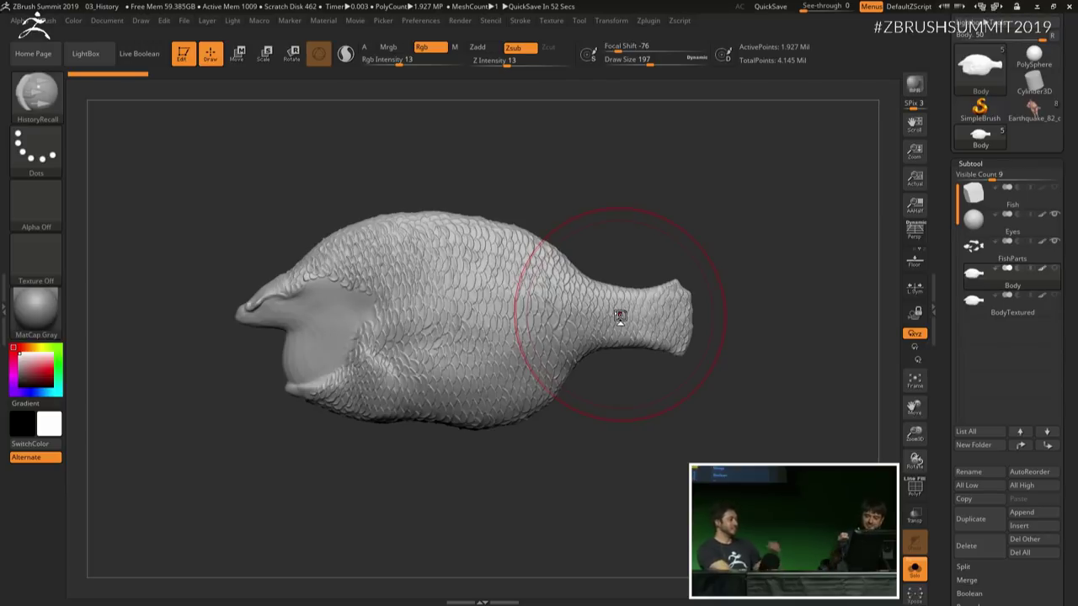
mouse_move(1046, 308)
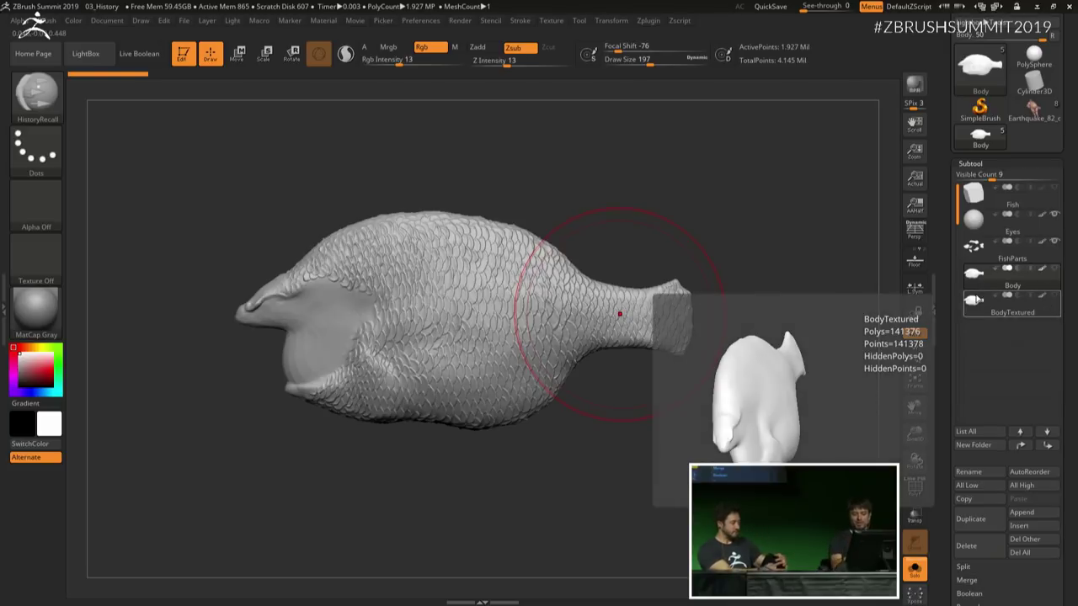
drag(689, 185, 715, 220)
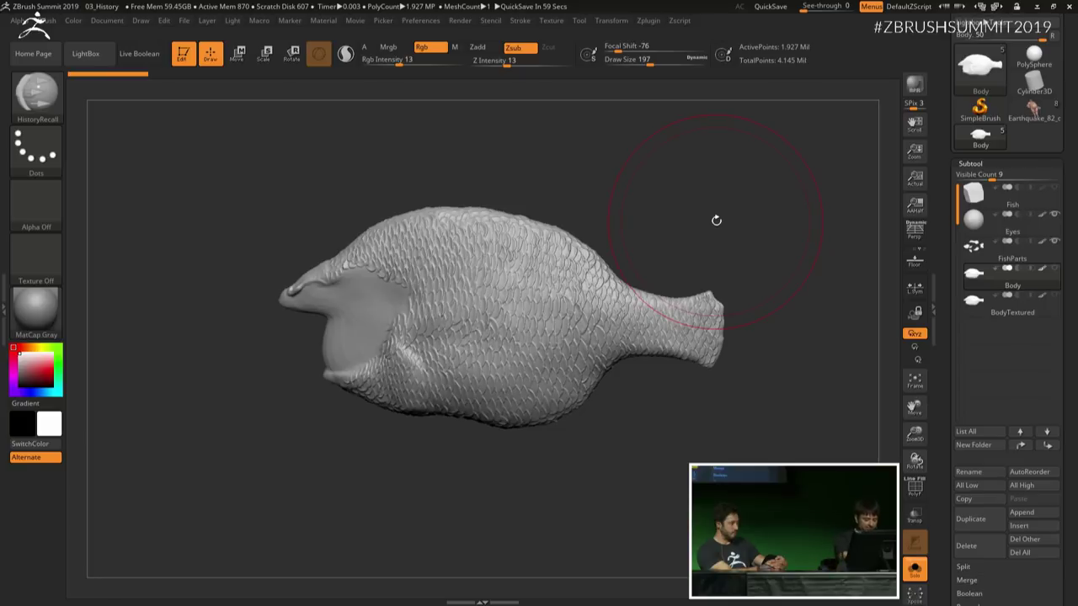
Step: Choose the ClayBuildup brush and set its draw size to 104
key(b)
key(c)
key(b)
key(space)
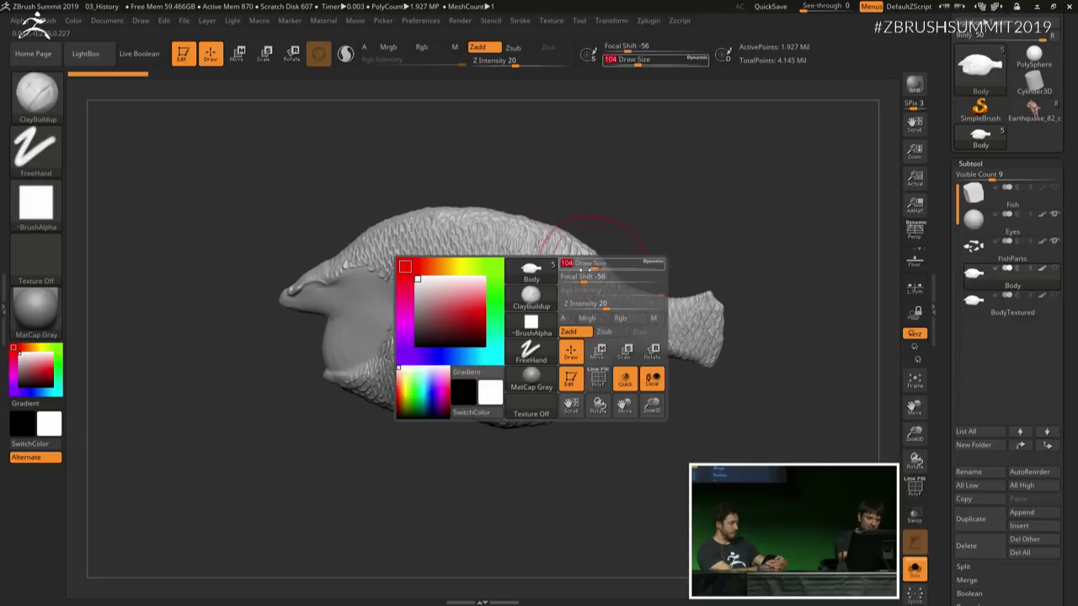
Step: Try a ClayBuildup stroke and a smoothing stroke on the side scales of Body, and undo both
drag(483, 313, 548, 299)
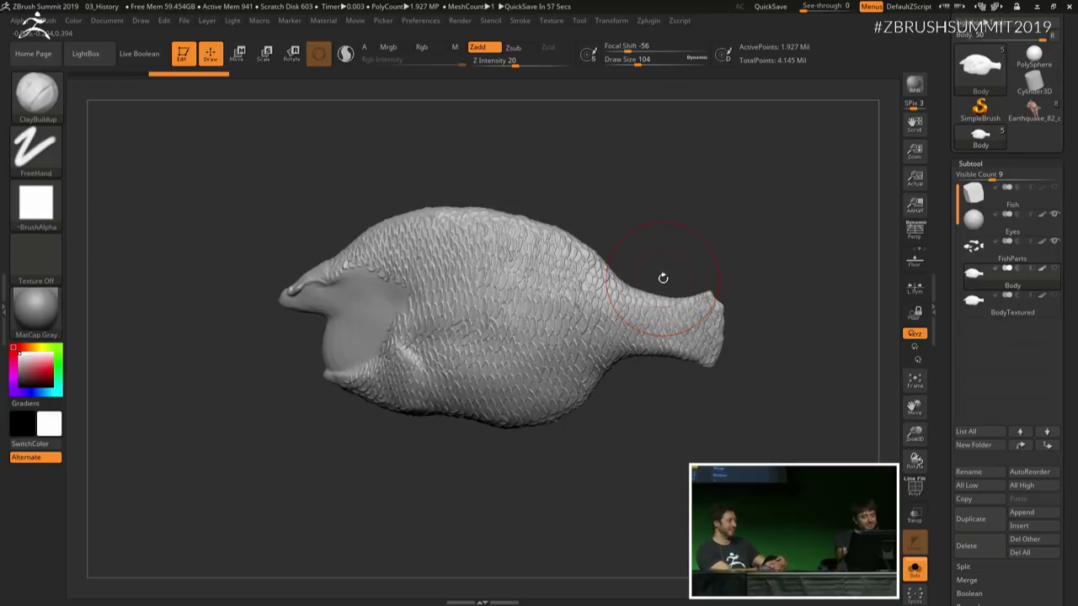
key(ctrl+z)
shift+drag(488, 303, 510, 341)
key(ctrl+z)
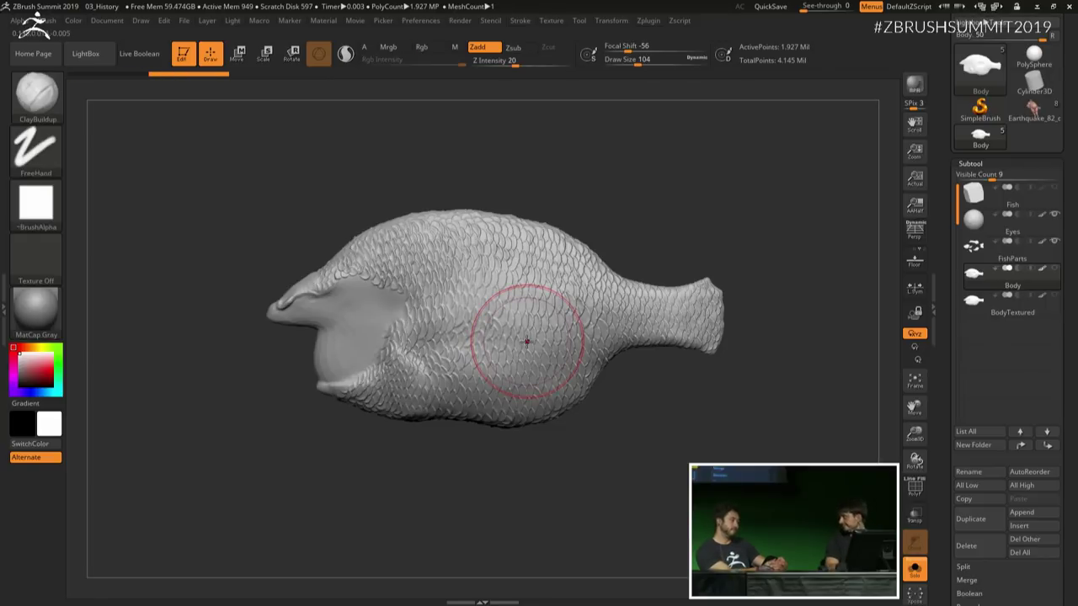
key(ctrl+z)
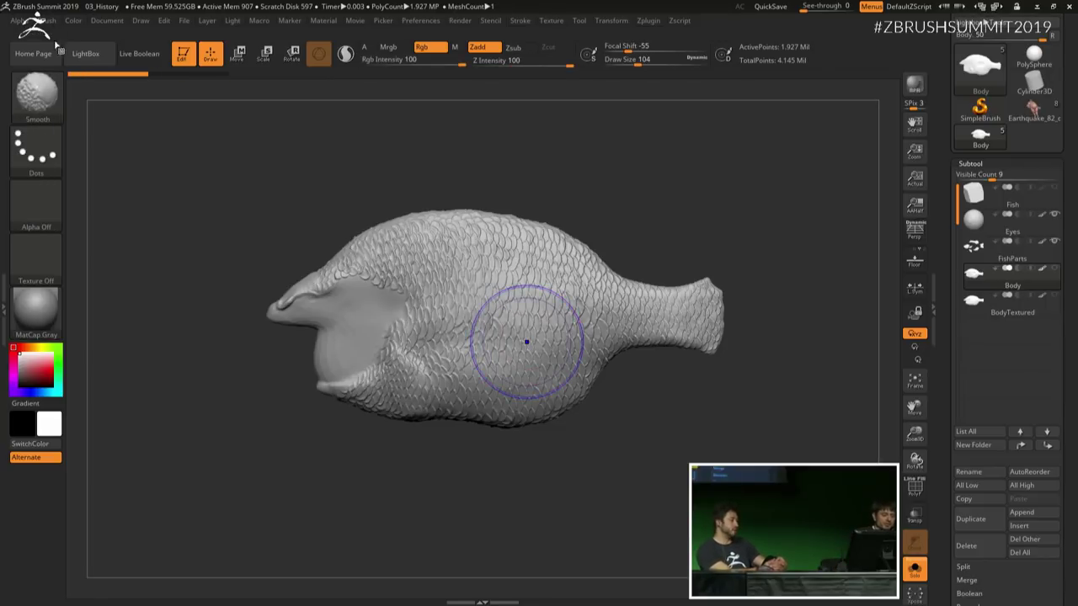
Step: Check the Smooth brush modifiers, try smoothing the scales behind the gill opening, and undo the smoothing
click(47, 20)
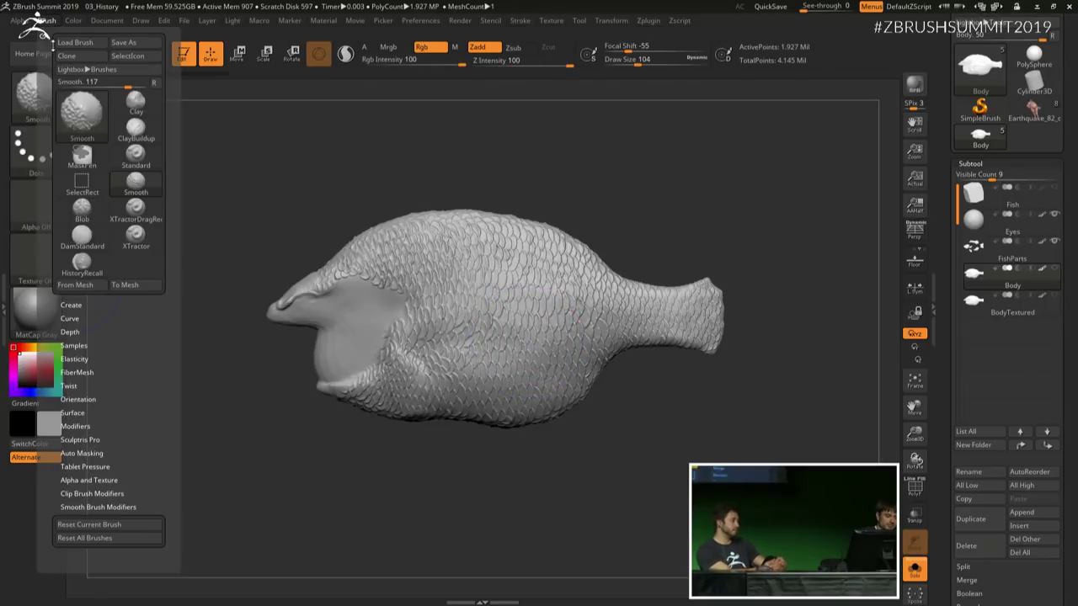
click(96, 506)
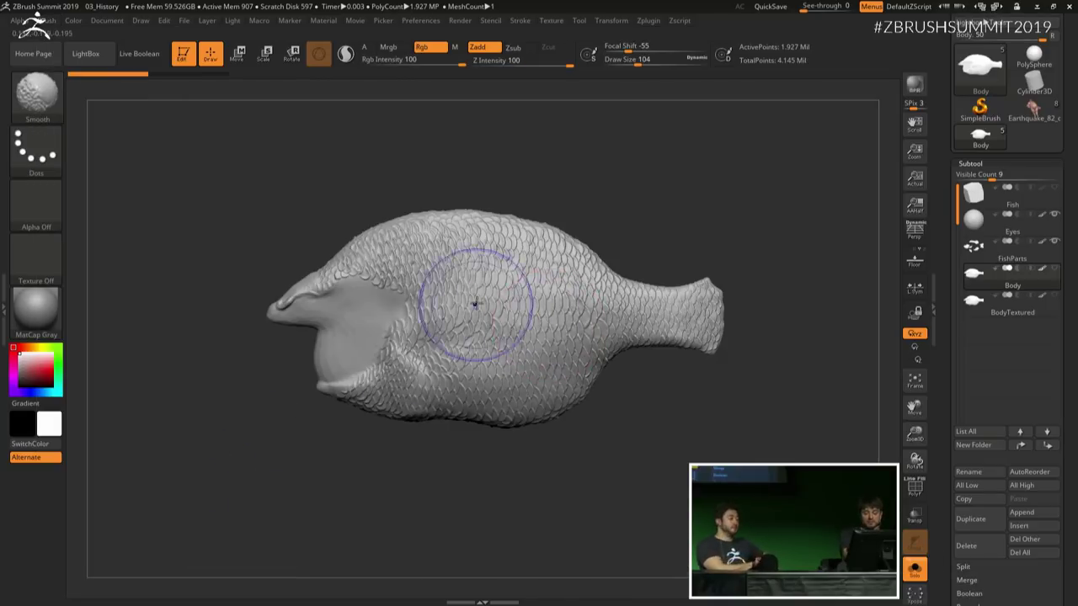
shift+drag(475, 305, 469, 336)
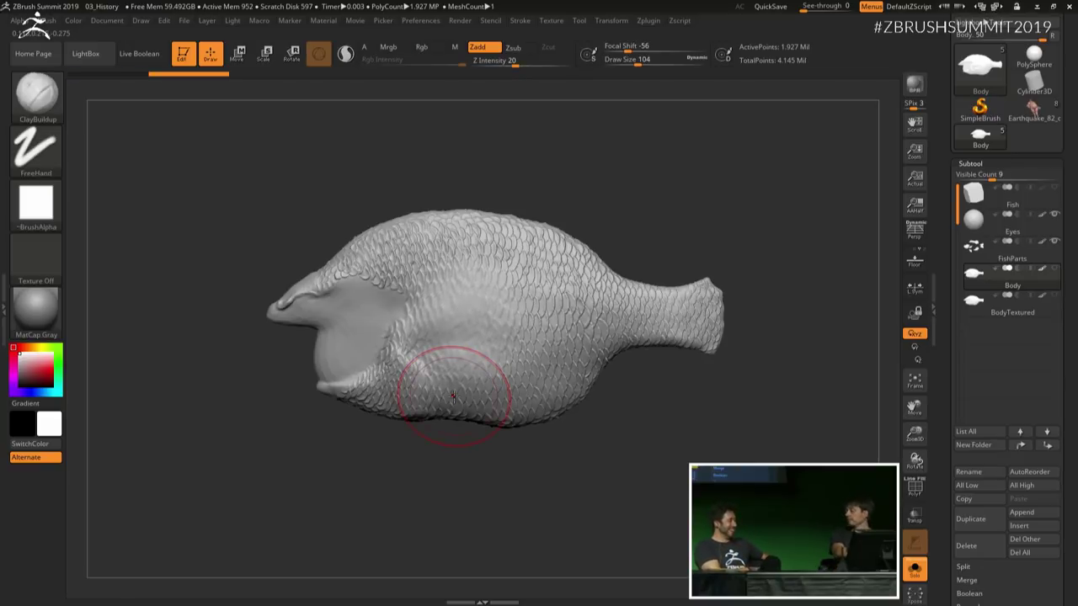
key(ctrl+z)
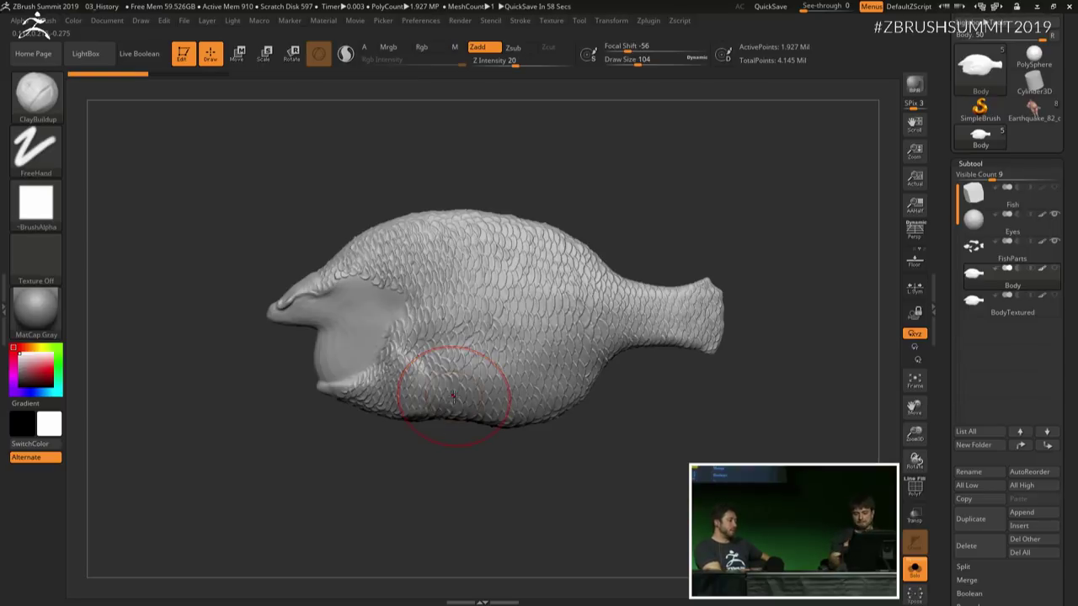
Step: Show the whole fish without Solo mode, select the BodyTextured subtool, and isolate it with Solo mode
click(916, 571)
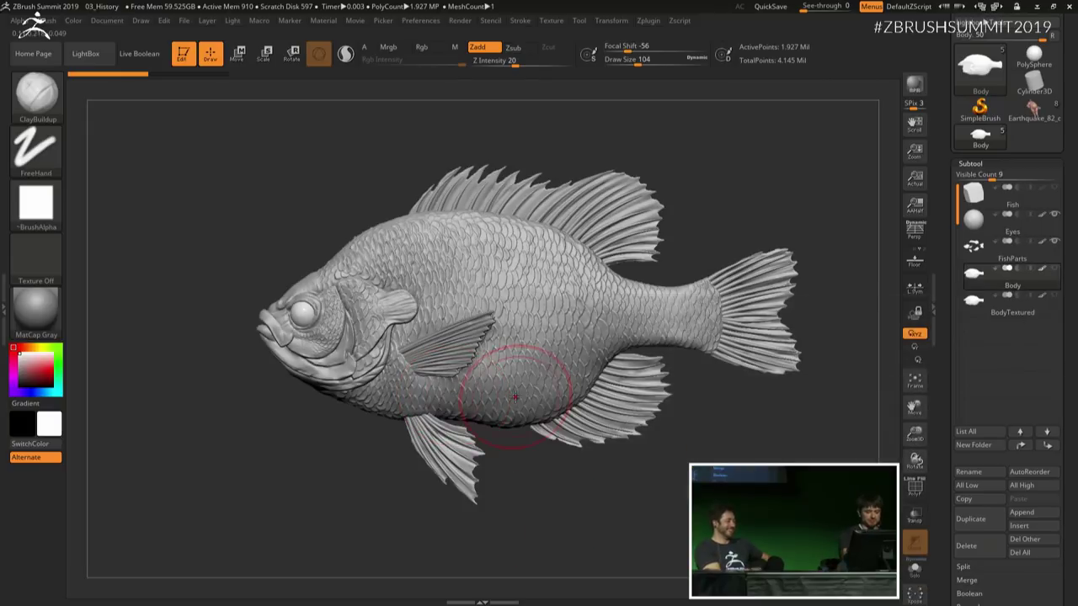
drag(698, 156, 736, 159)
mouse_move(1007, 297)
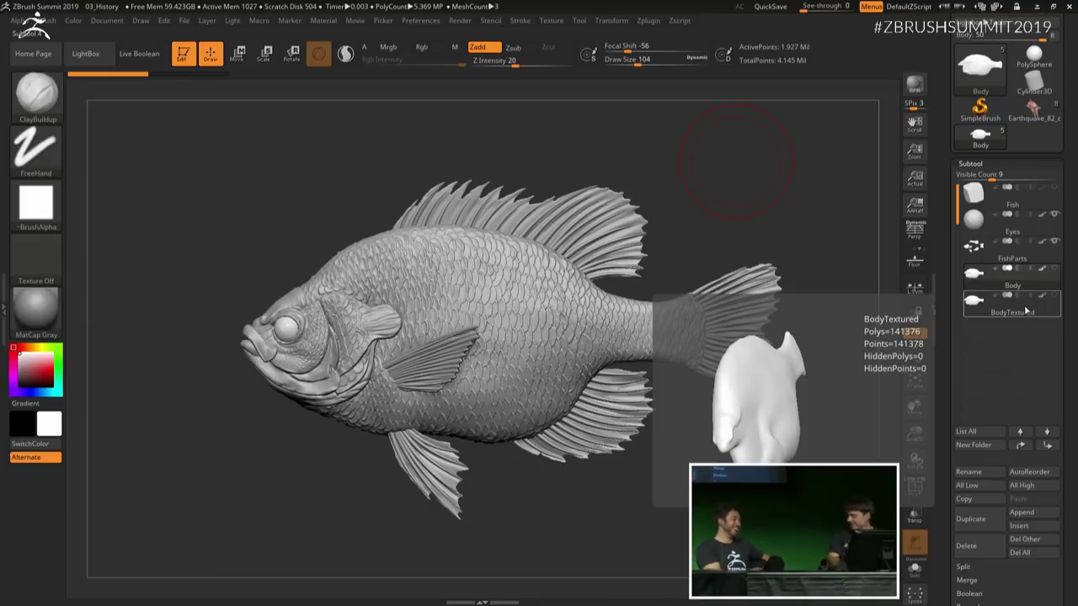
click(1024, 313)
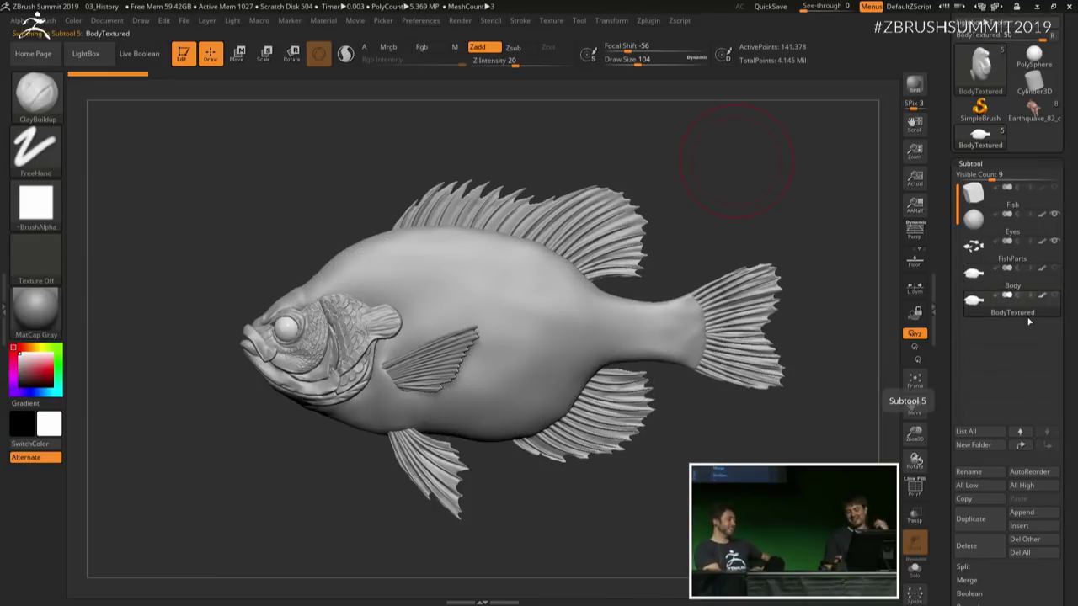
click(914, 569)
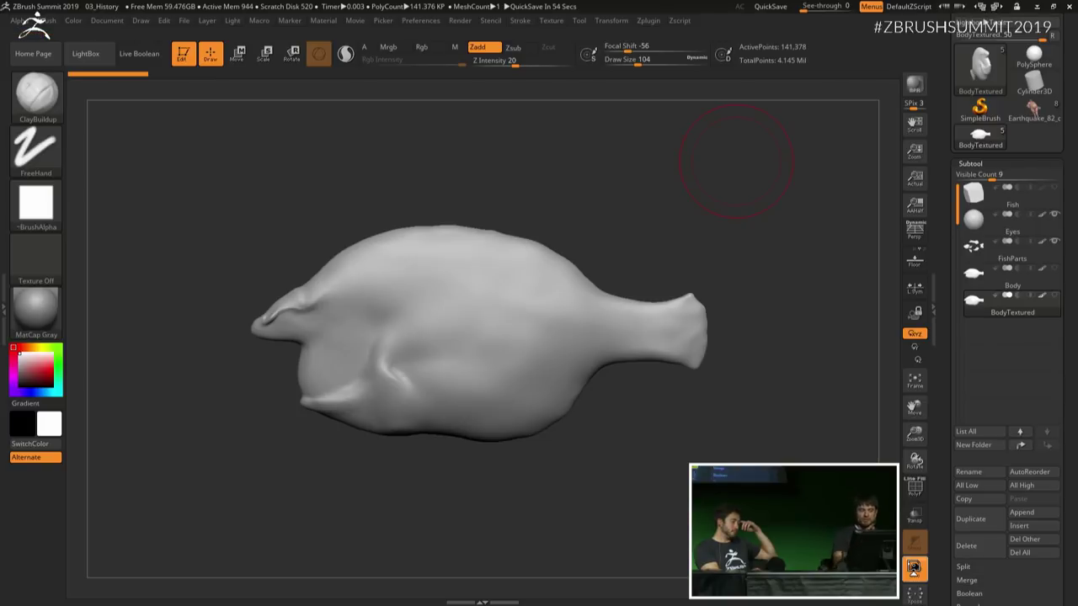
click(913, 568)
Step: Choose the HistoryRecall brush and mark BodyTextured's undo history state as the recall source
key(b)
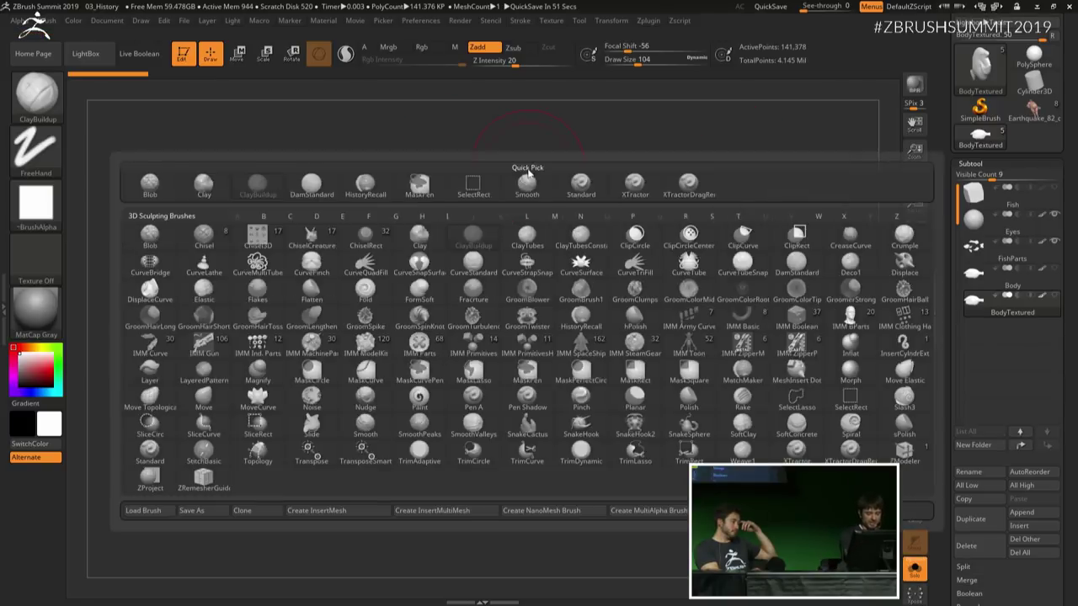
key(h)
key(r)
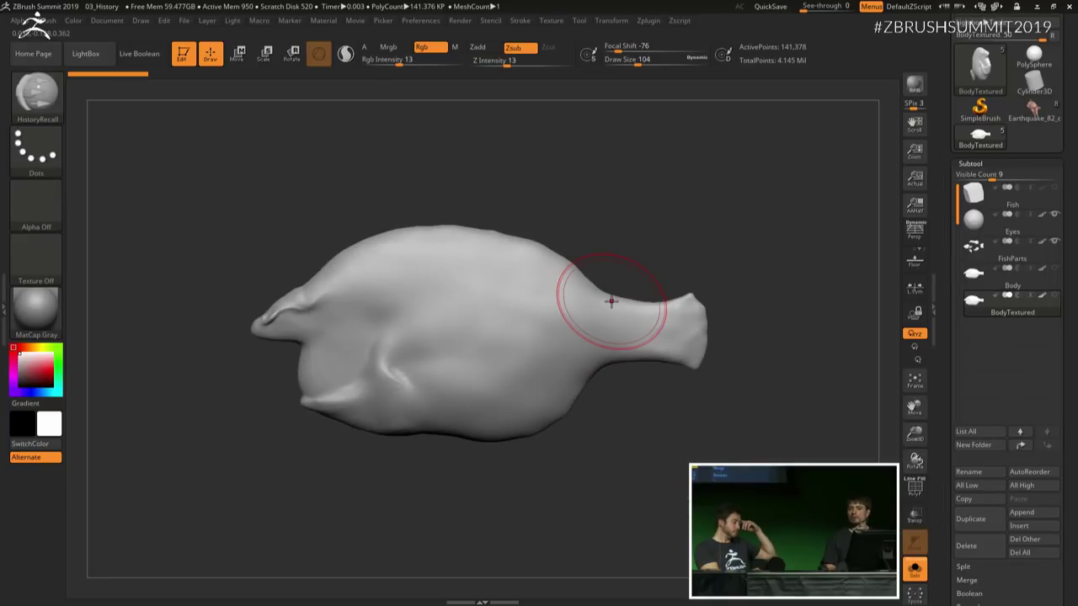
ctrl+click(125, 76)
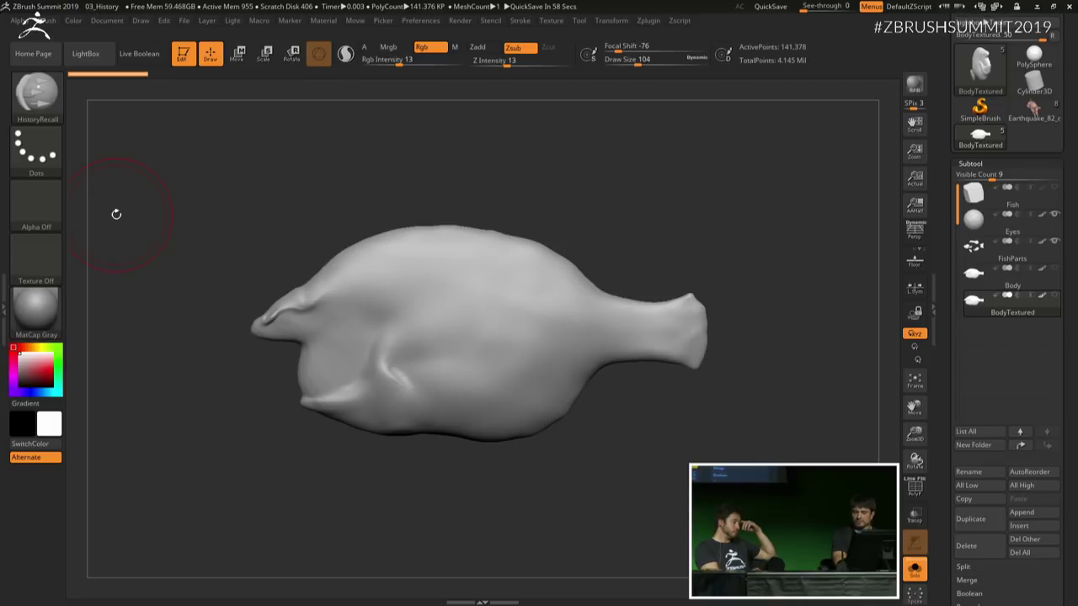
Step: Compare the Body and BodyTextured subtools by switching between them, leaving the scaled Body selected
click(1035, 290)
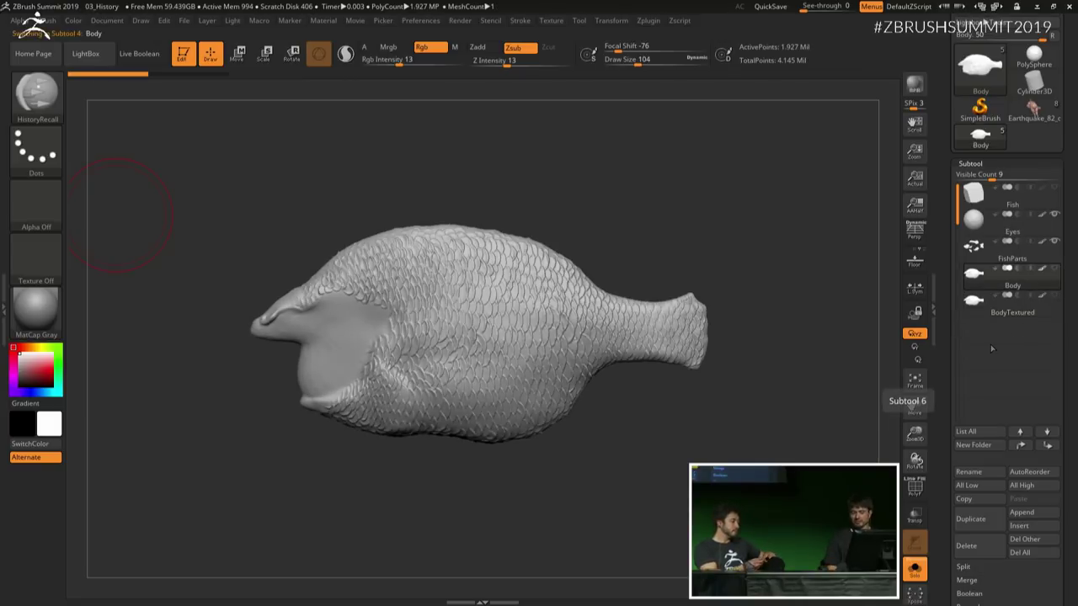
click(1038, 299)
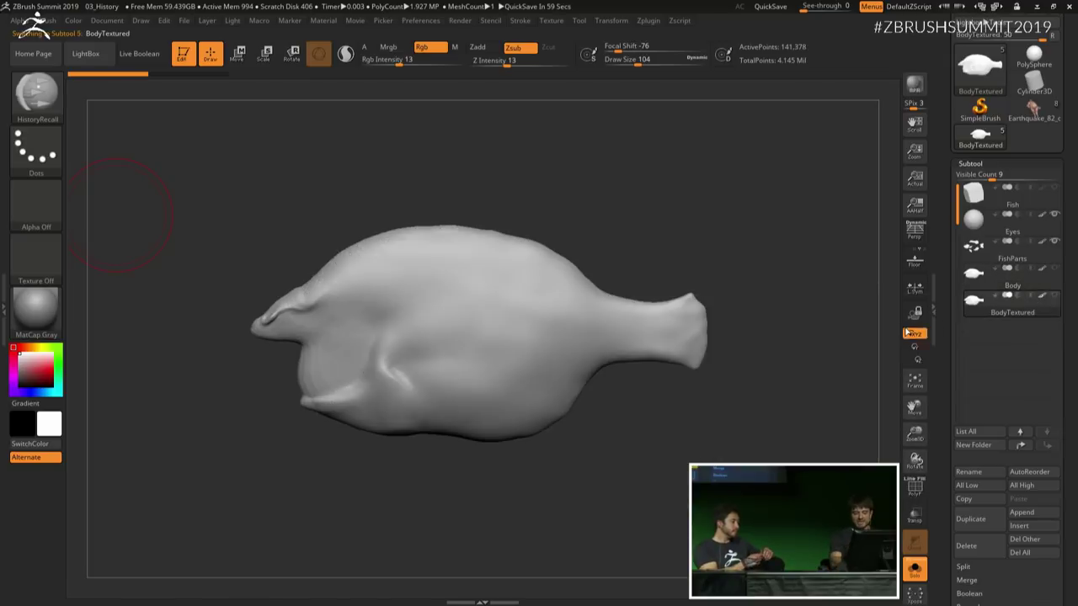
key(Up)
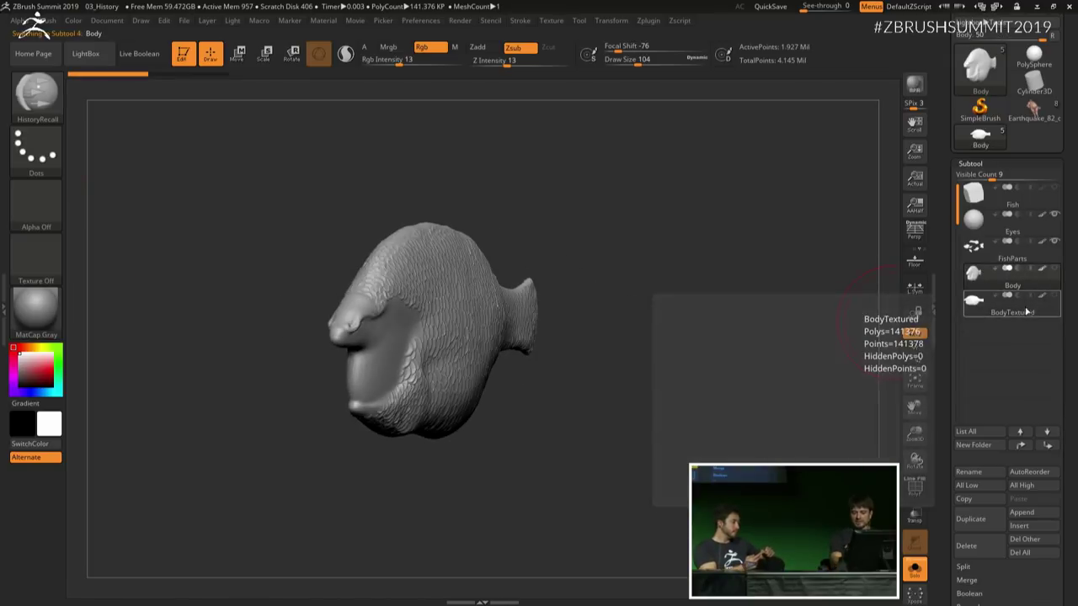
click(1026, 312)
click(1034, 289)
drag(749, 398, 717, 395)
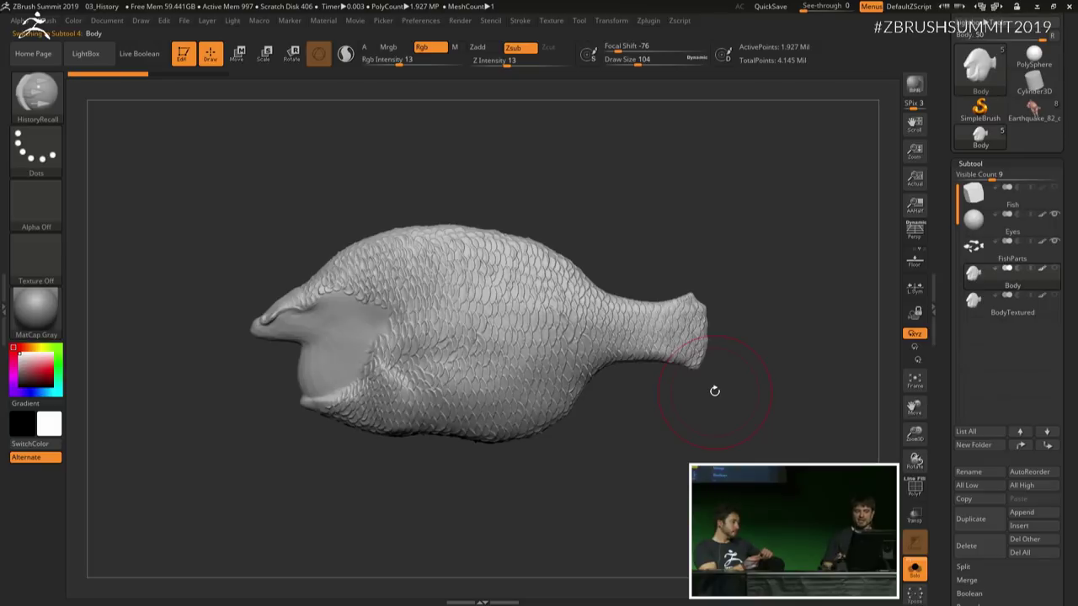
Step: Set the draw size to 76 and paint the smooth BodyTextured surface over Body's side scales with HistoryRecall
key(bracketleft)
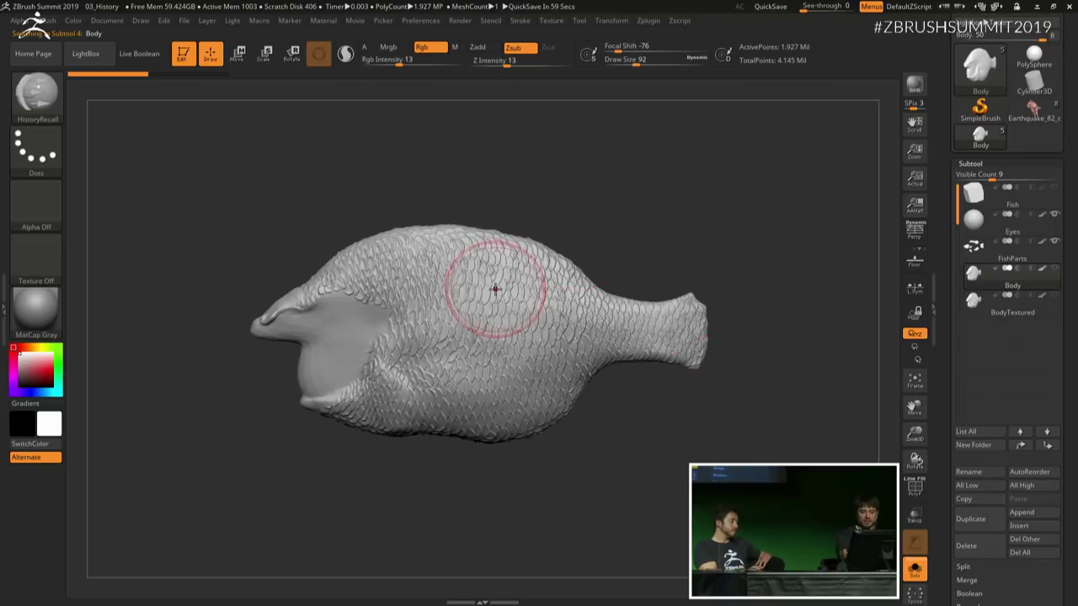
key(bracketleft)
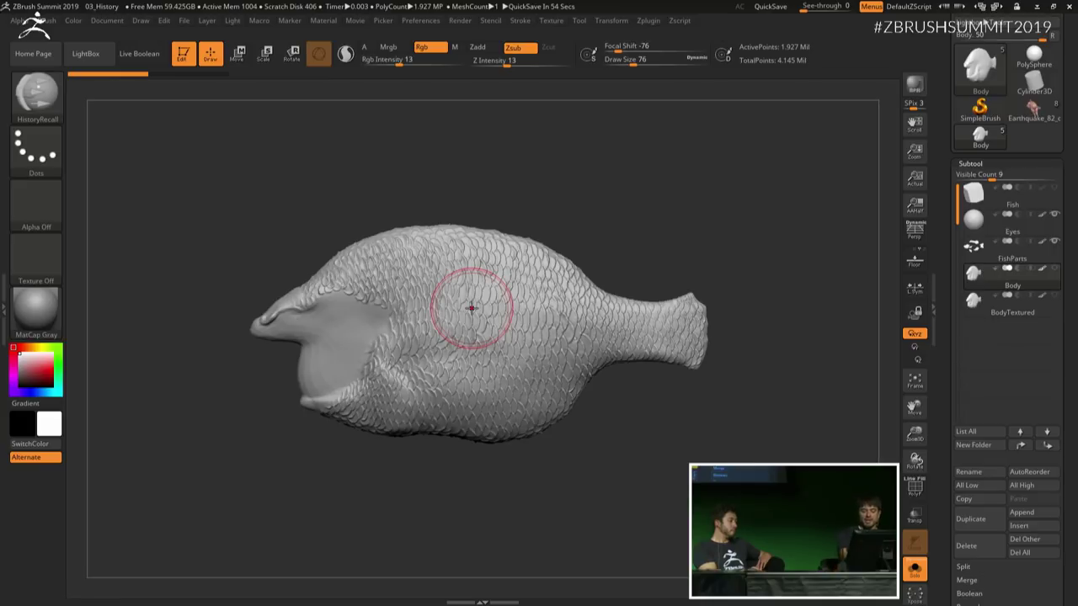
mouse_move(471, 309)
mouse_down()
mouse_move(427, 319)
mouse_move(406, 304)
mouse_move(443, 287)
mouse_move(491, 296)
mouse_move(425, 362)
mouse_move(379, 371)
mouse_move(499, 364)
mouse_move(517, 341)
mouse_up()
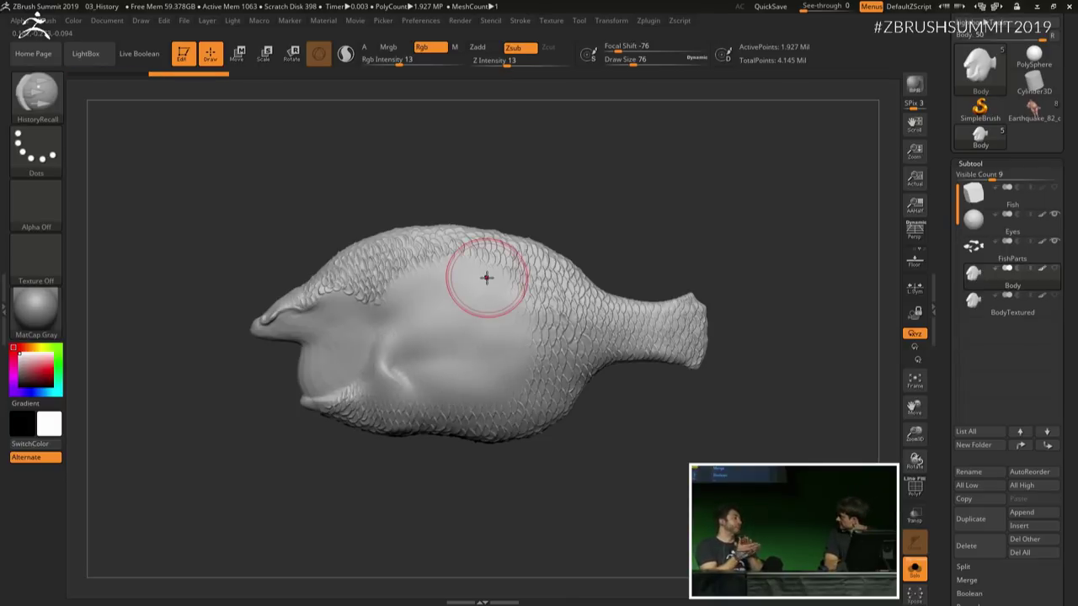
mouse_move(486, 277)
mouse_down()
mouse_move(544, 309)
mouse_move(500, 289)
mouse_up()
drag(394, 308, 423, 322)
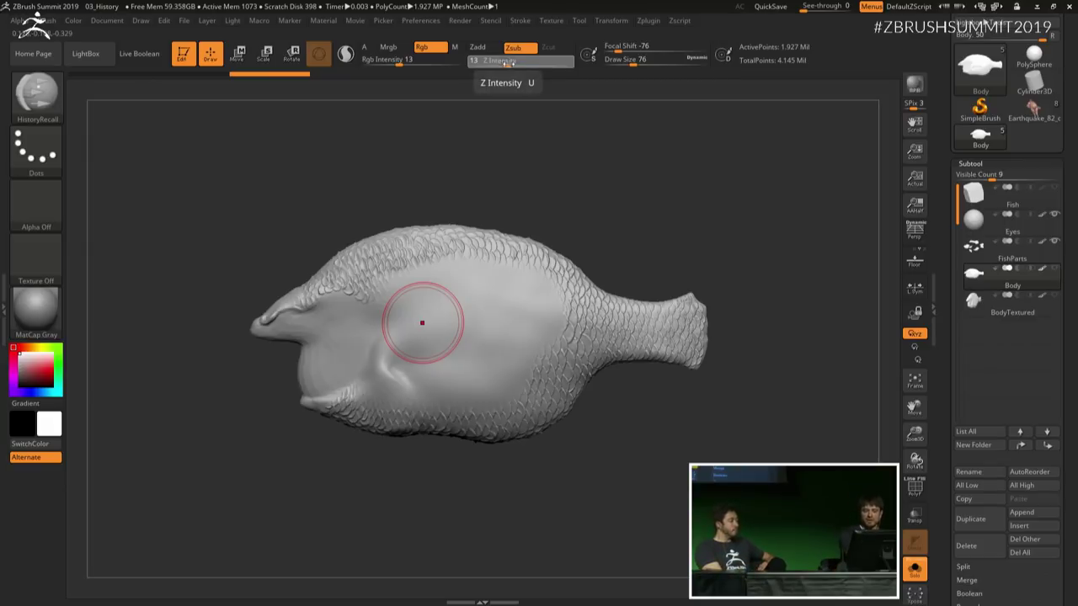
Step: Lower the Z intensity to 6 and softly blend the scales toward the tail with HistoryRecall strokes
drag(505, 63, 495, 63)
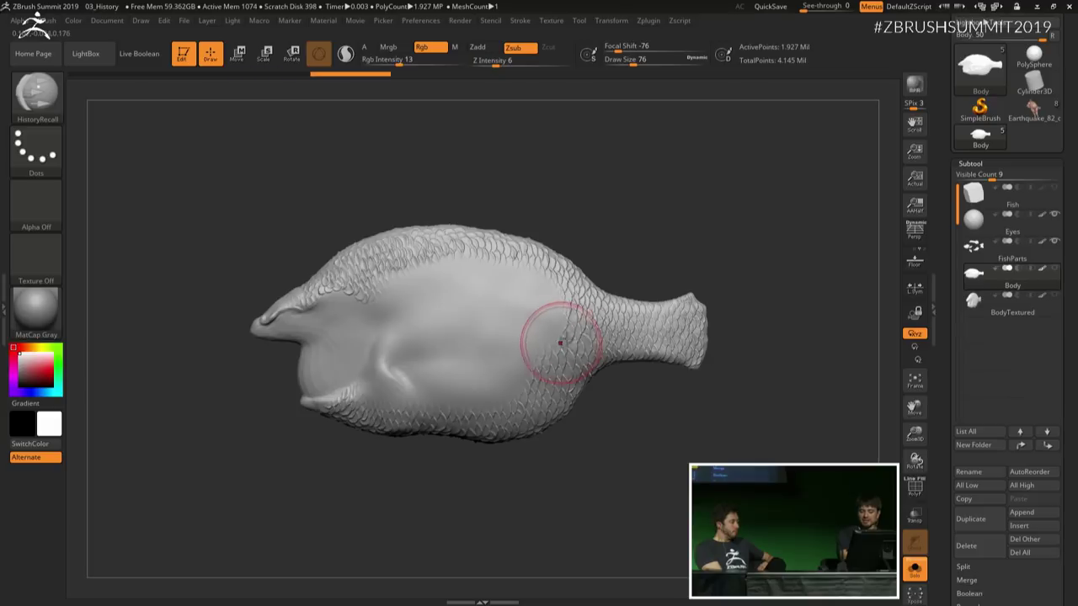
mouse_move(561, 343)
mouse_down()
mouse_move(586, 319)
mouse_move(570, 303)
mouse_up()
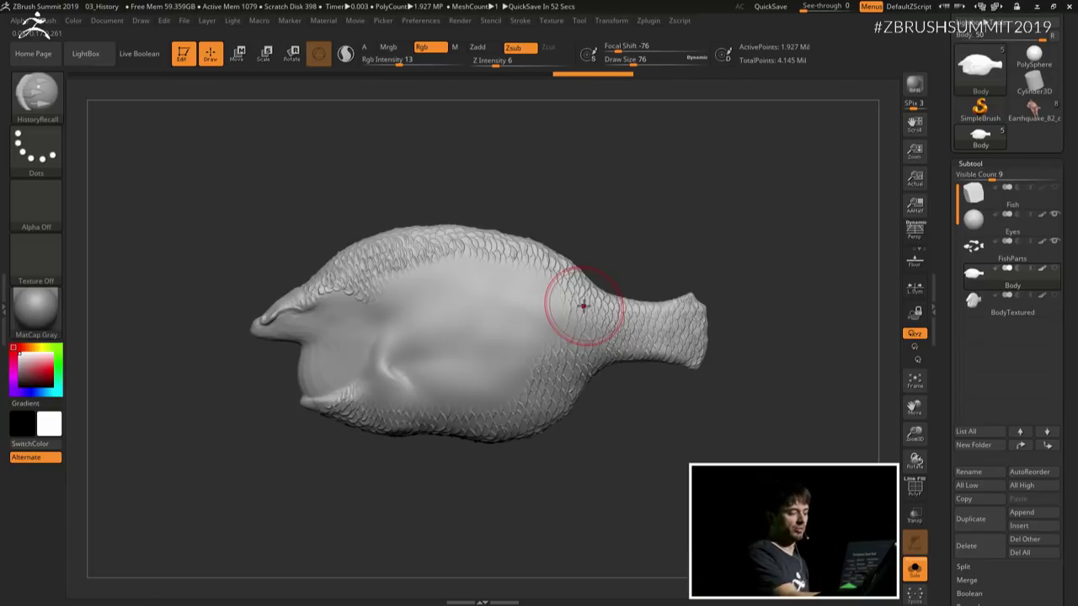
drag(534, 378, 578, 334)
drag(573, 284, 582, 338)
drag(443, 283, 574, 369)
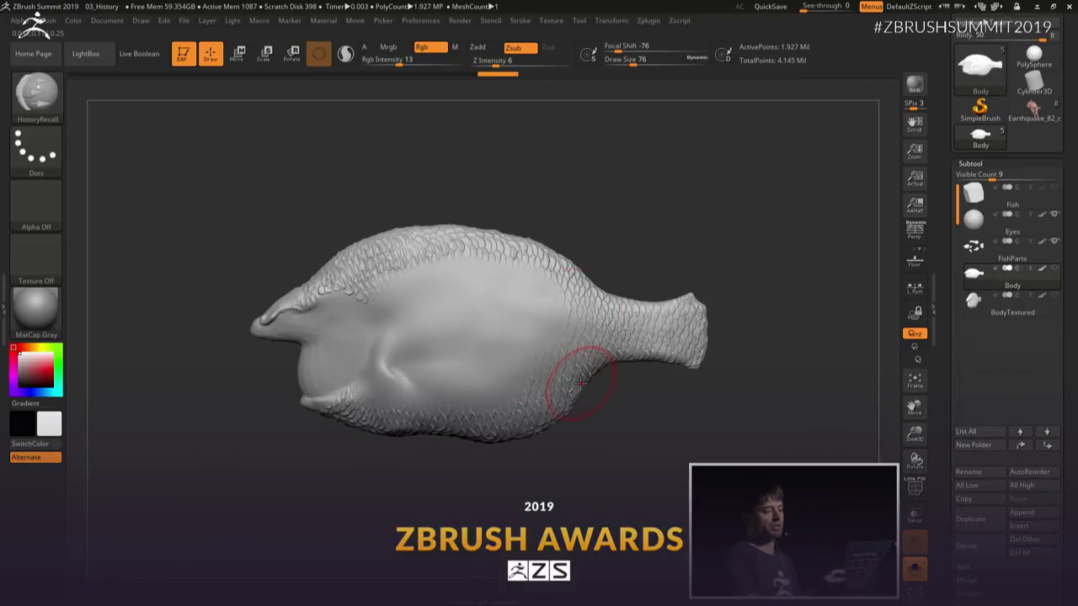
Step: Switch to the Earthquake character tool and turn off Solo mode to show all its subtools
mouse_move(1011, 259)
mouse_move(1007, 314)
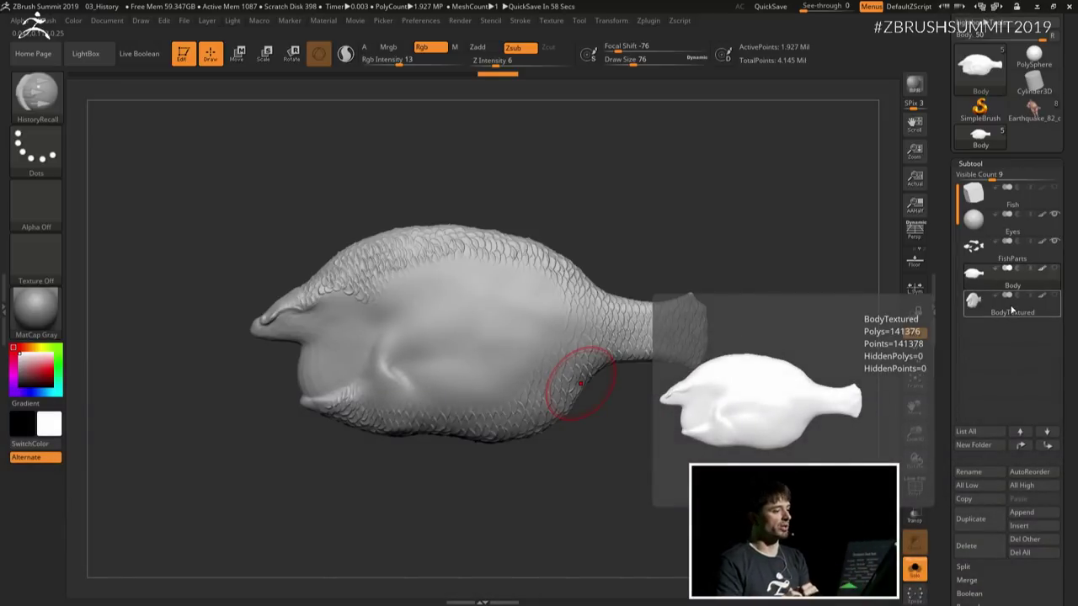
click(1032, 112)
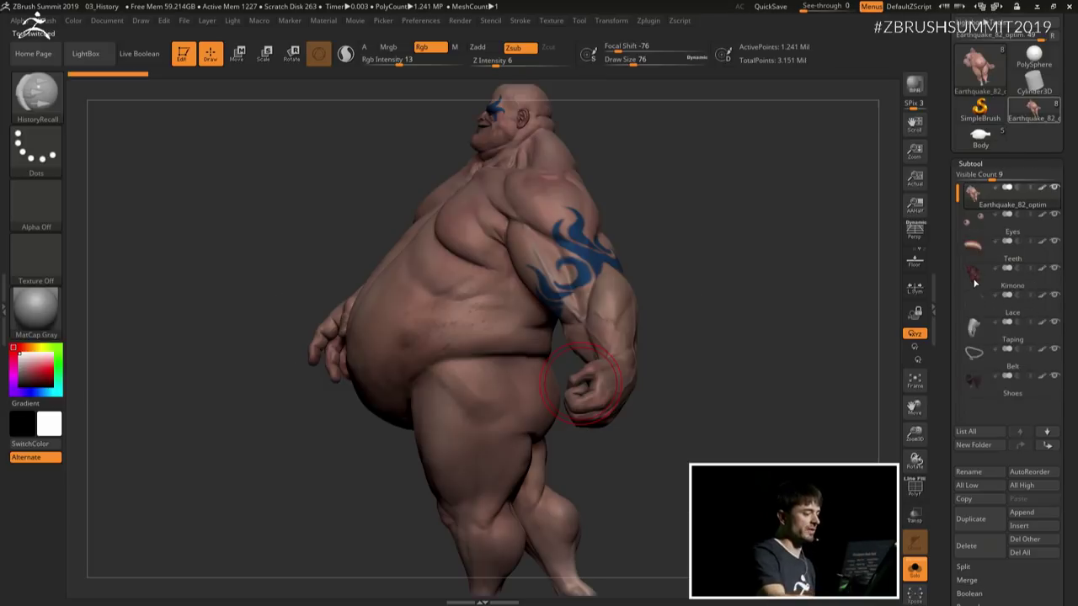
click(924, 581)
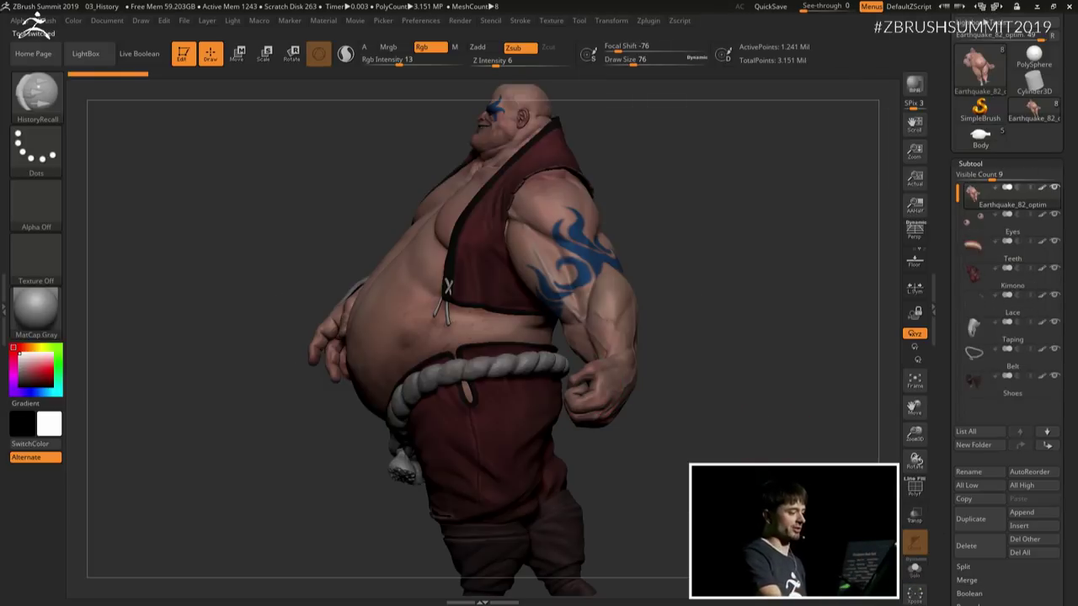
Step: Set the material of the Earthquake character to SkinShade4, with the full figure facing front
alt+drag(758, 531, 729, 453)
drag(656, 453, 741, 452)
alt+drag(731, 413, 604, 468)
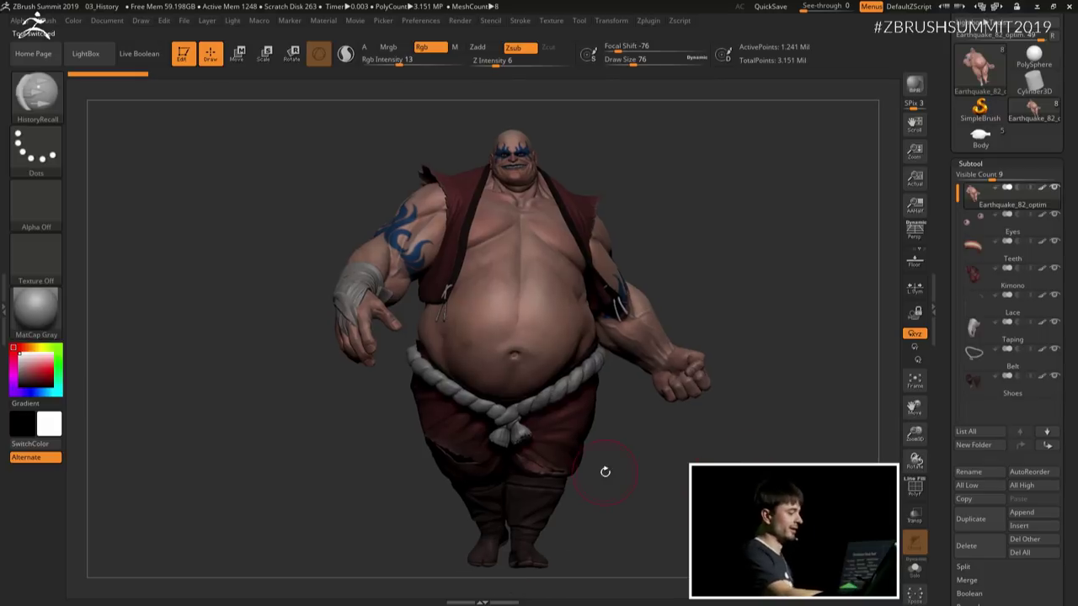
click(37, 312)
click(374, 214)
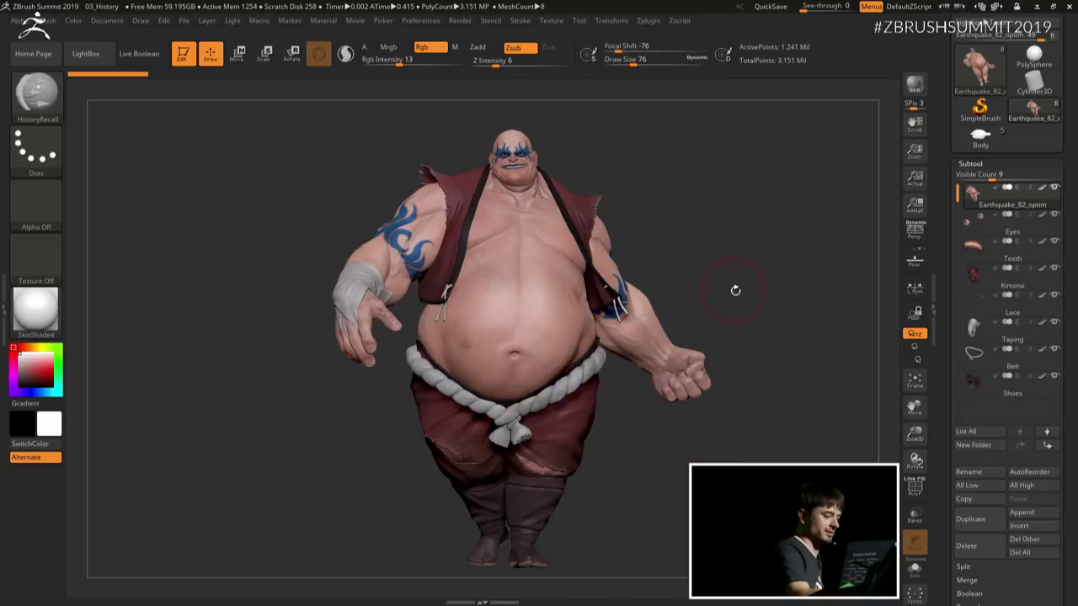
drag(731, 288, 744, 280)
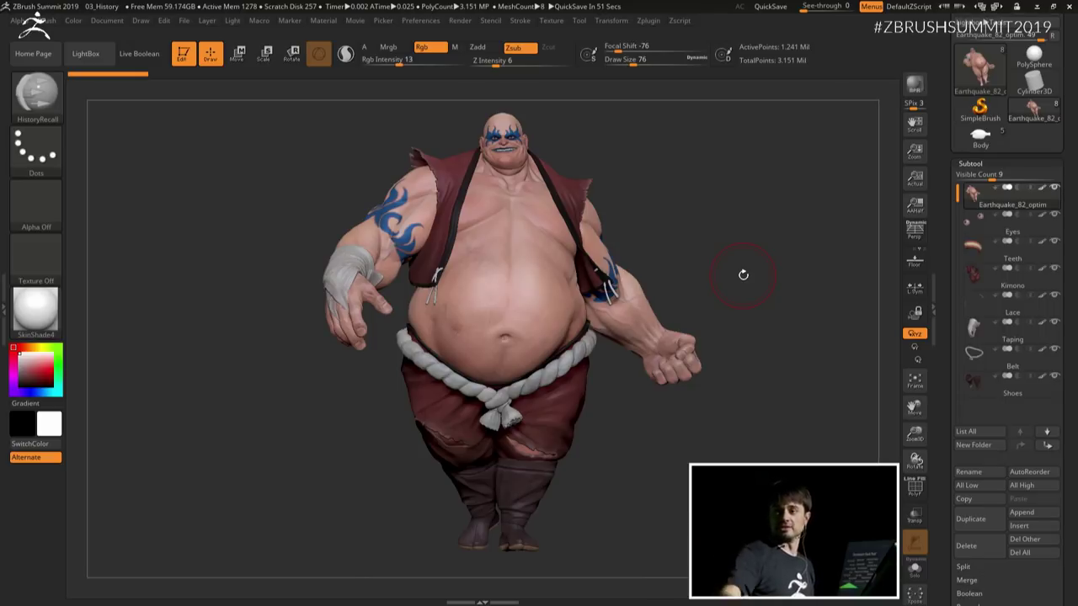
drag(743, 274, 696, 240)
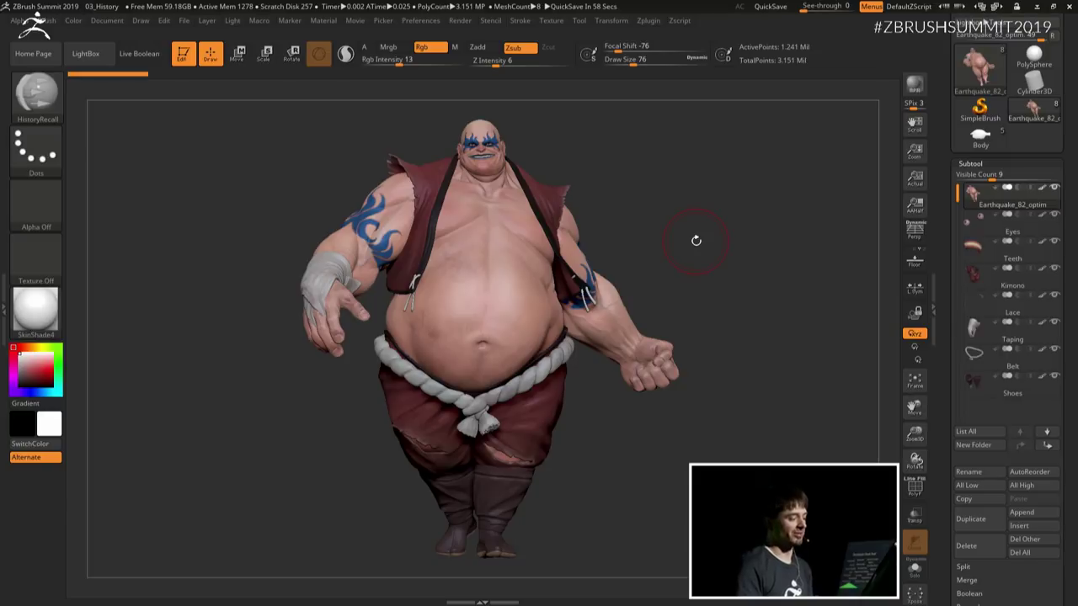
drag(696, 241, 704, 237)
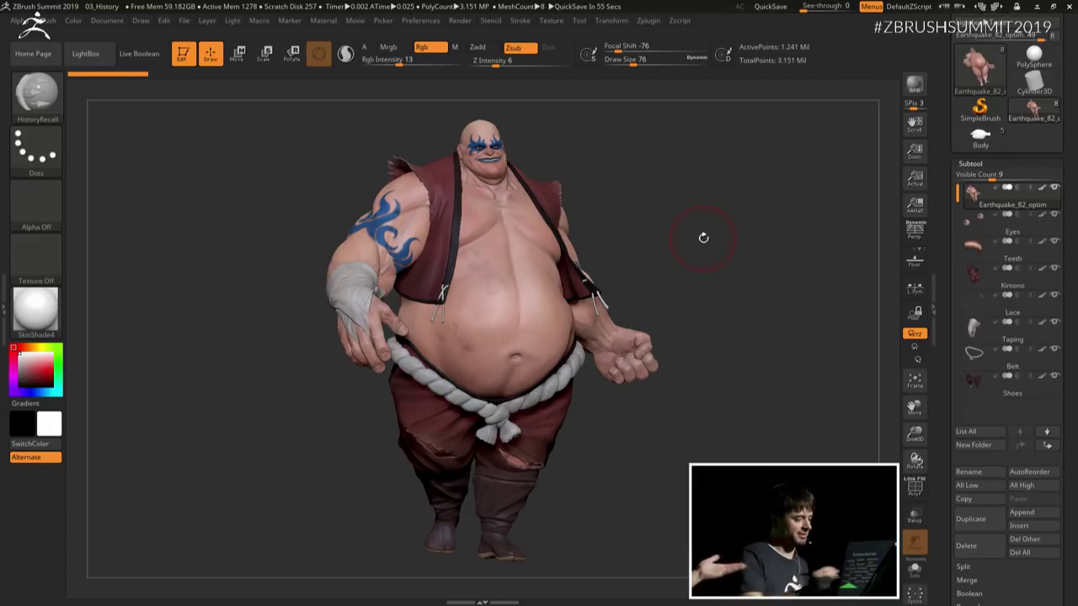
mouse_move(703, 238)
mouse_down()
mouse_move(685, 217)
mouse_move(700, 228)
mouse_move(705, 199)
mouse_up()
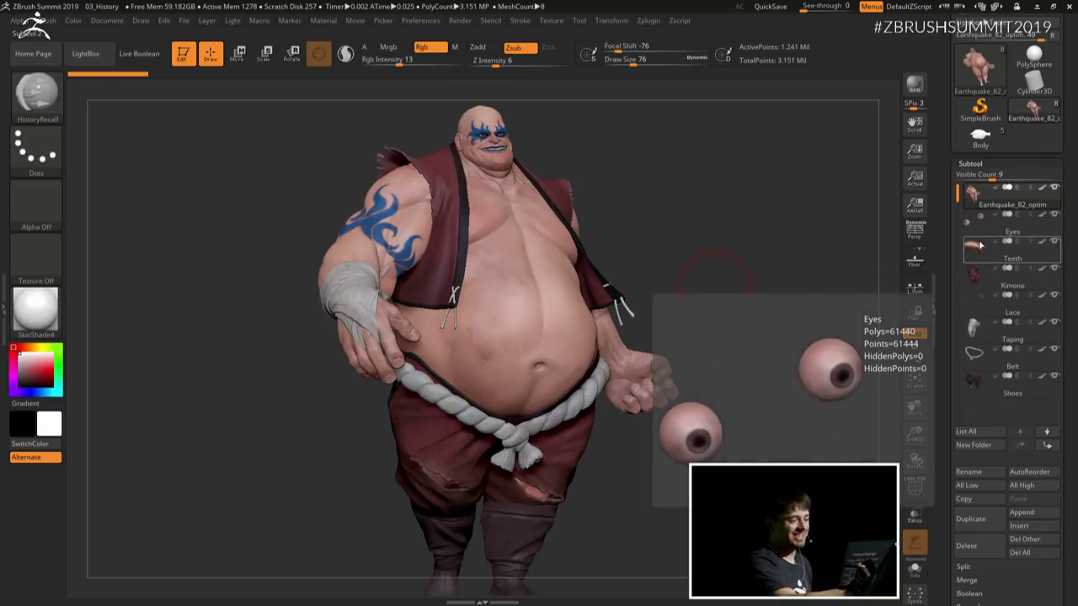
mouse_move(1016, 286)
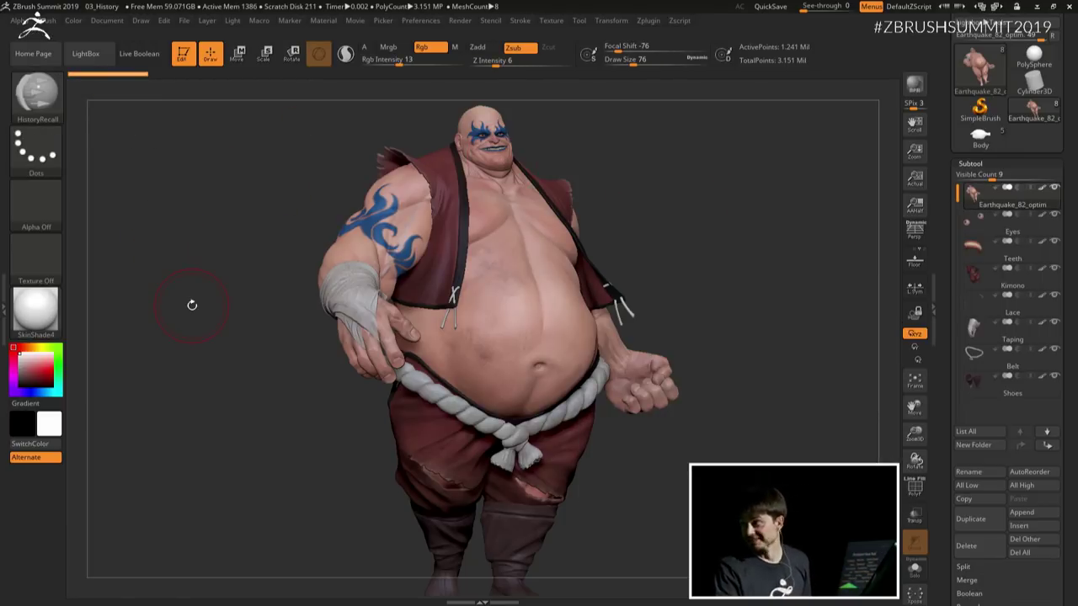
mouse_move(705, 219)
mouse_down()
mouse_move(700, 243)
mouse_move(705, 232)
mouse_up()
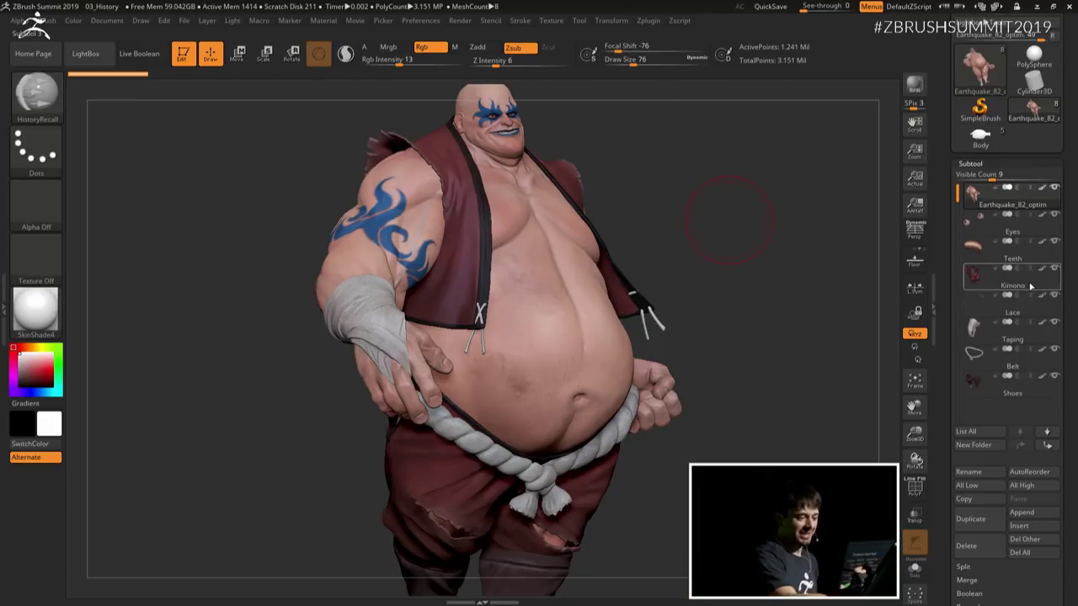
Step: Select the Kimono subtool, turn off its polypaint, and change the character's material to MatCap Gray
click(979, 276)
mouse_move(979, 301)
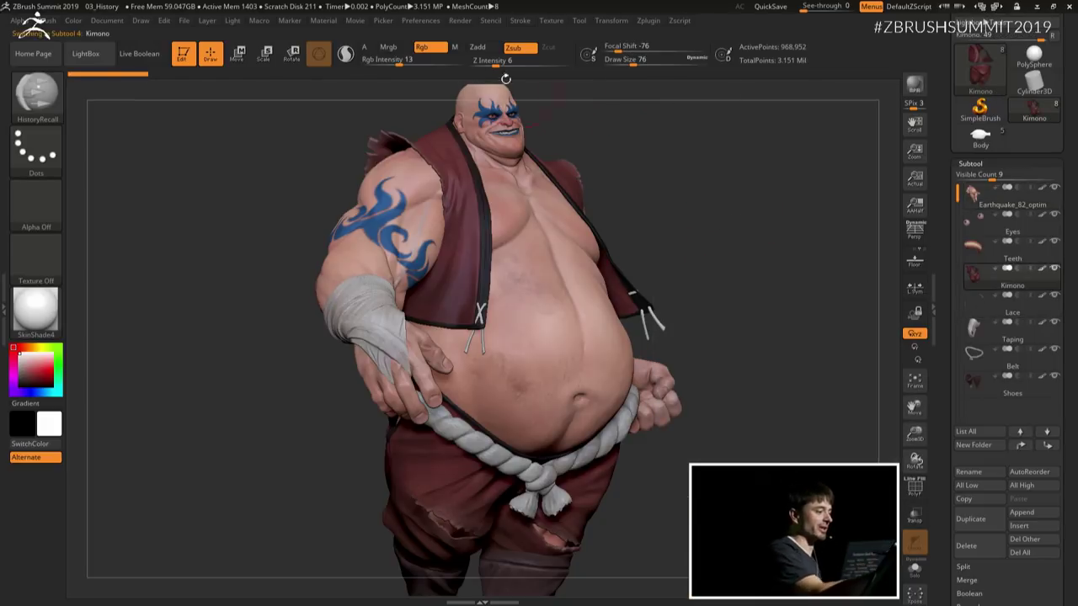
click(1041, 271)
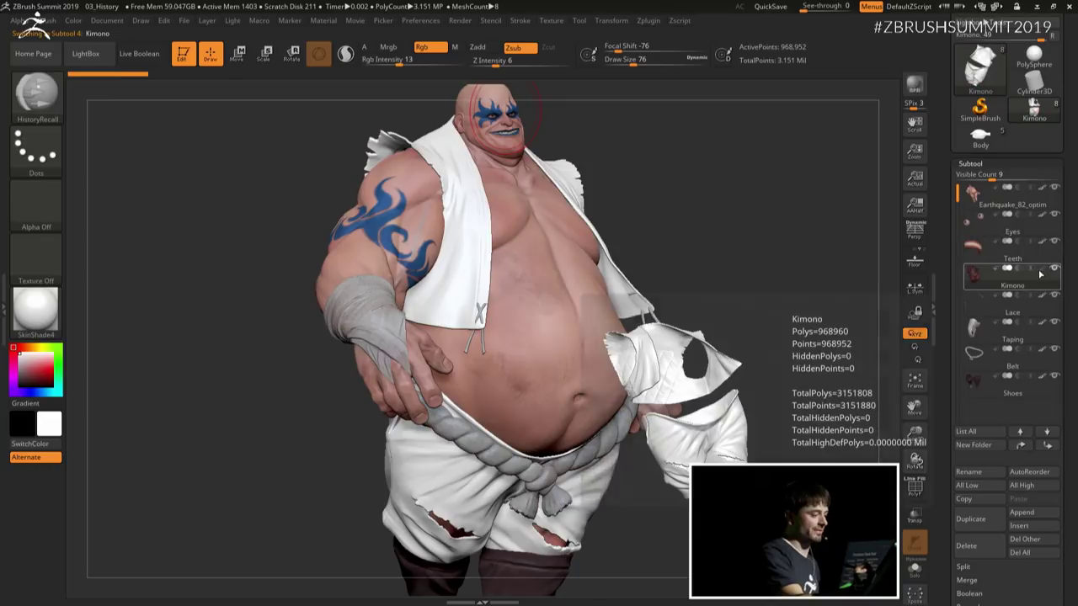
click(35, 312)
click(320, 217)
alt+drag(708, 214, 701, 188)
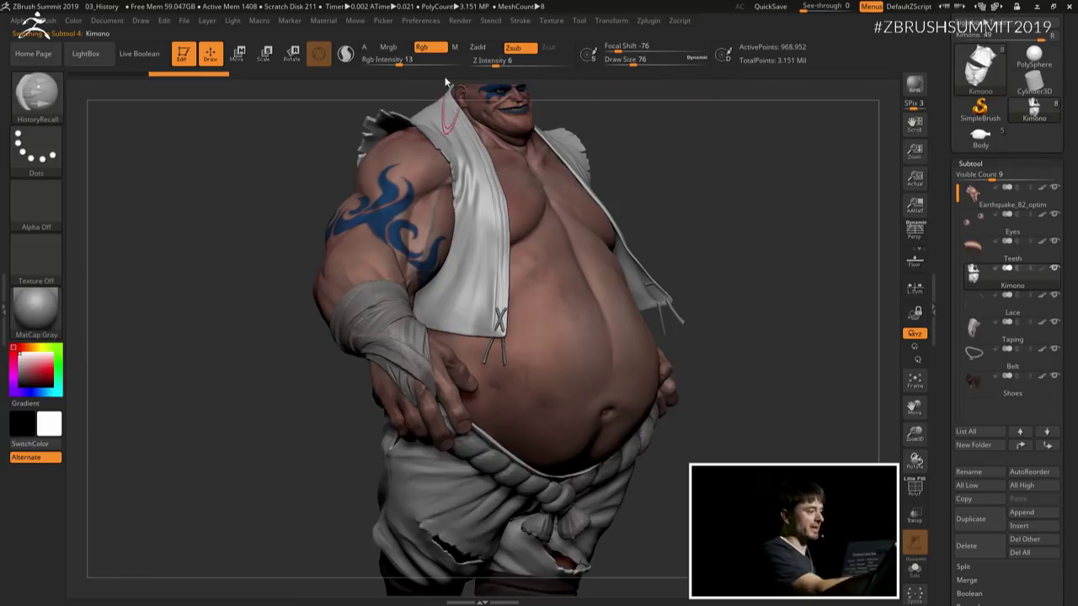
Step: Turn off Rgb for the HistoryRecall brush and set its focal shift to 0 and draw size to 40
click(427, 51)
drag(627, 49, 638, 48)
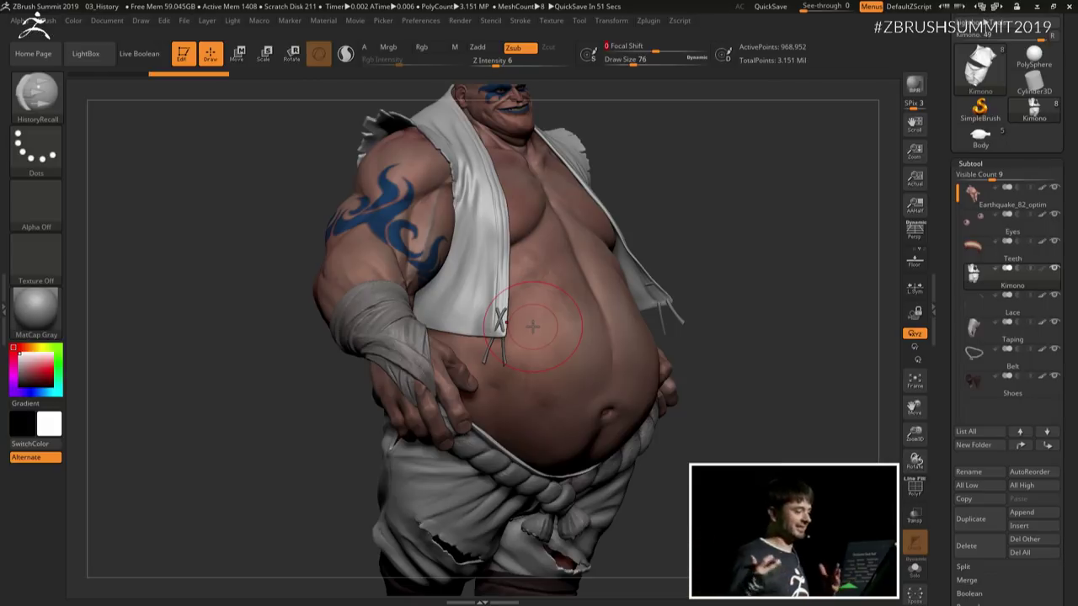
drag(706, 206, 705, 197)
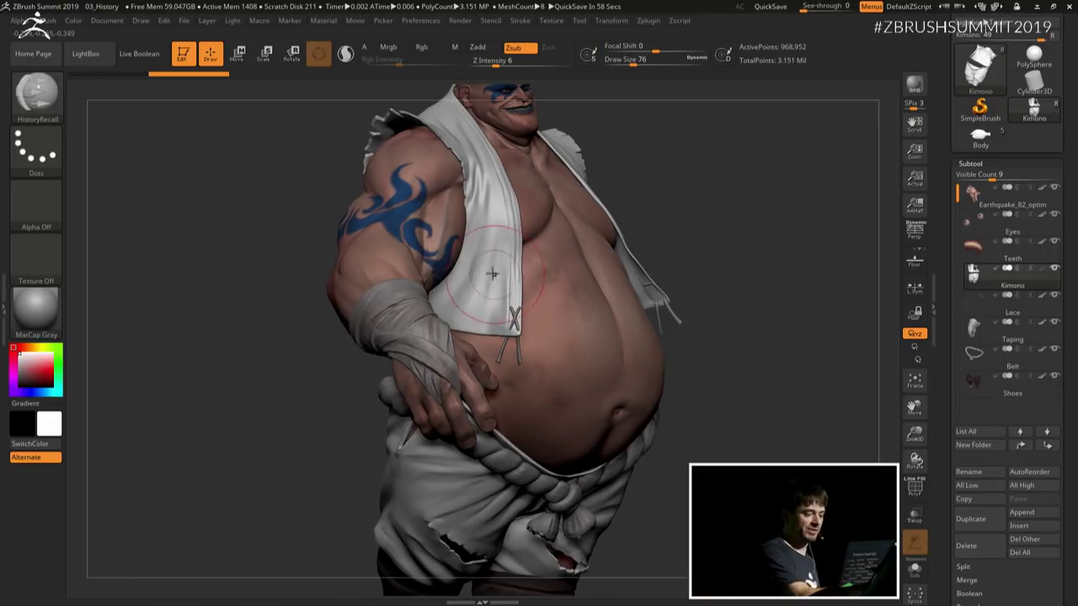
key(bracketleft)
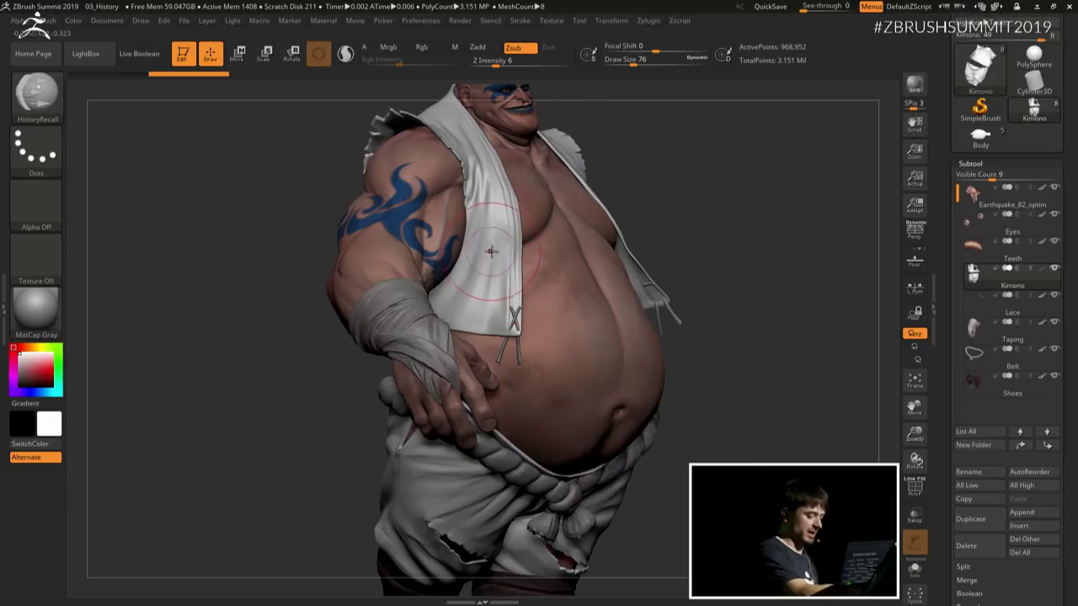
key(bracketleft)
key(bracketleft)
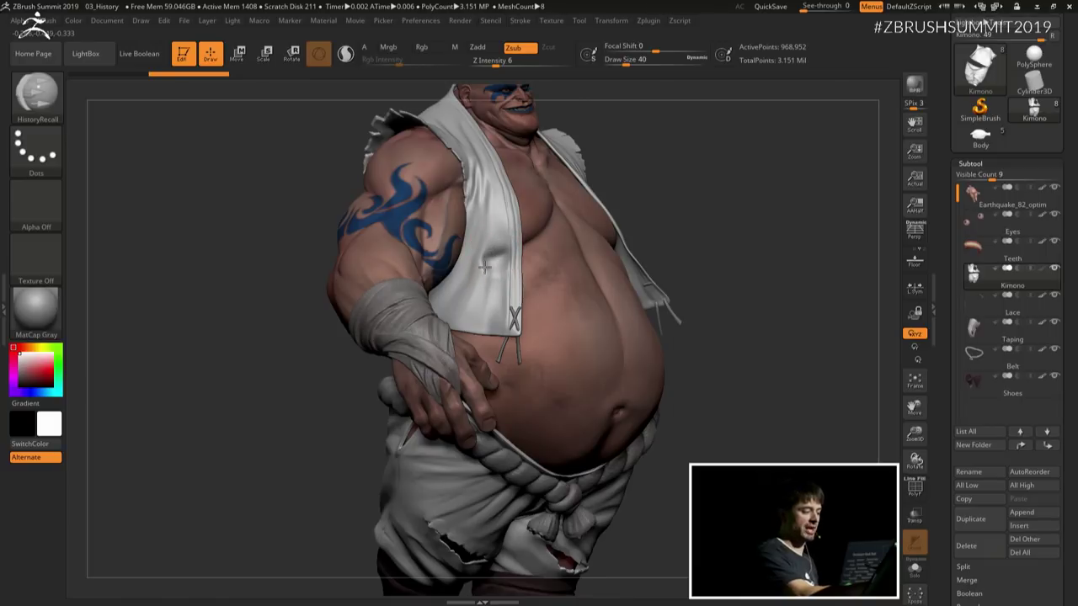
Step: Recall the body's forms onto the front panel of the Kimono's vest with HistoryRecall strokes, raising the draw size to 68
drag(484, 266, 496, 275)
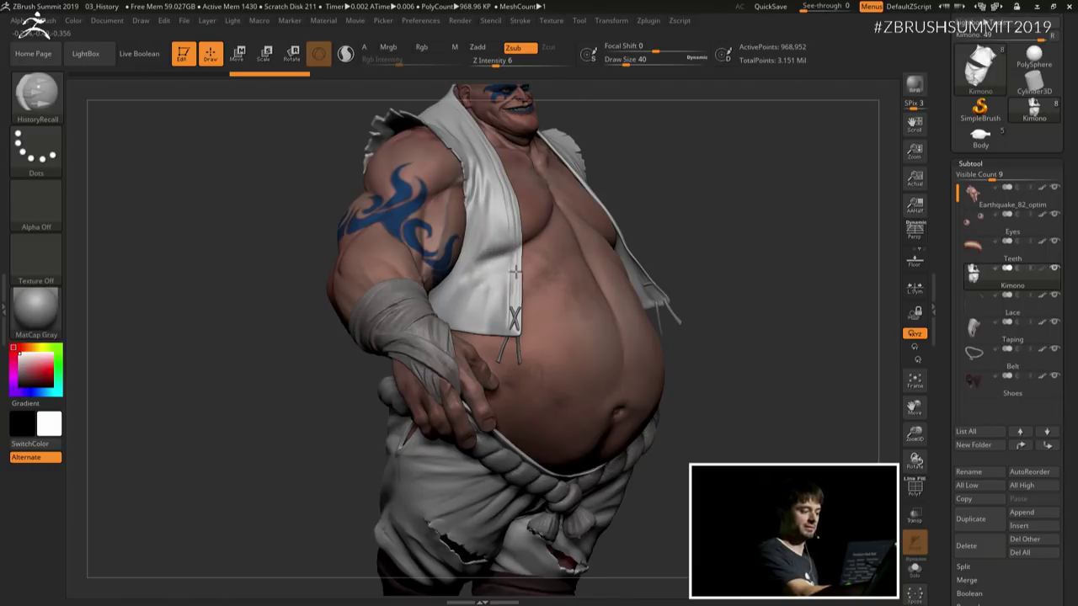
key(ctrl+shift+z)
key(ctrl+shift+z)
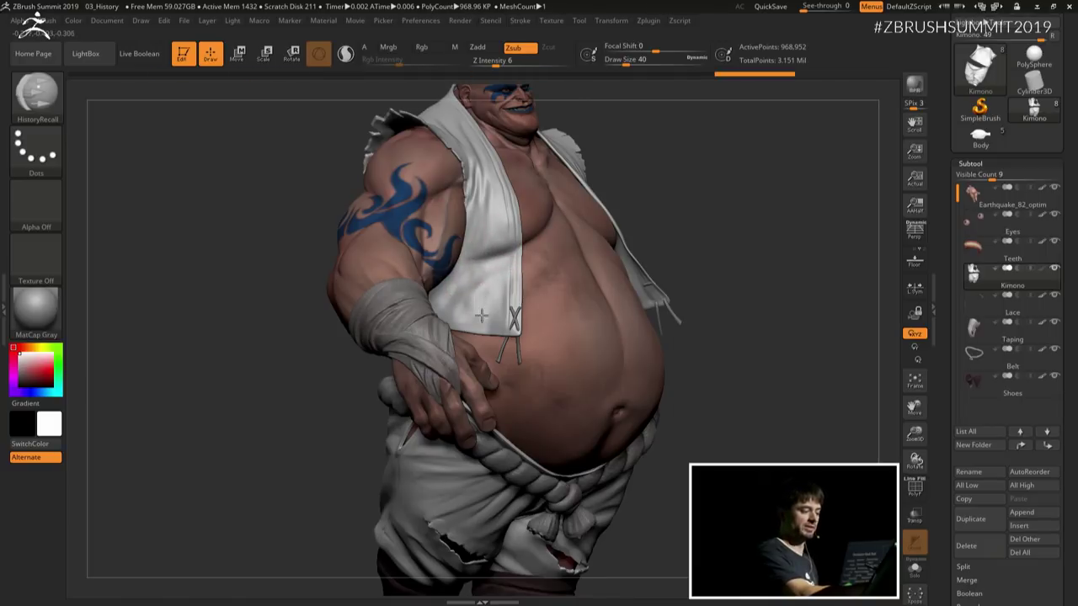
mouse_move(482, 316)
mouse_down()
mouse_move(502, 303)
mouse_move(491, 284)
mouse_move(467, 301)
mouse_move(492, 320)
mouse_move(498, 303)
mouse_up()
key(ctrl+shift+z)
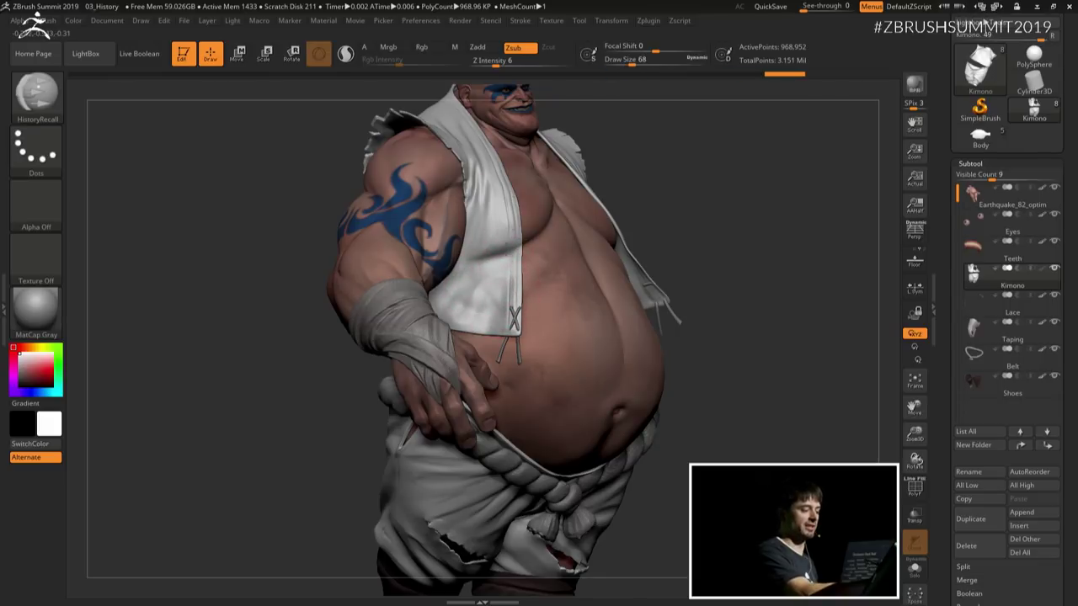
Step: Brush the body's forms into the opposite front panel of the Kimono's vest with HistoryRecall
key(ctrl+z)
key(ctrl+z)
key(ctrl+z)
mouse_move(761, 276)
mouse_down()
mouse_move(560, 264)
mouse_move(548, 277)
mouse_move(572, 246)
mouse_up()
key(ctrl+shift+z)
drag(574, 318, 592, 300)
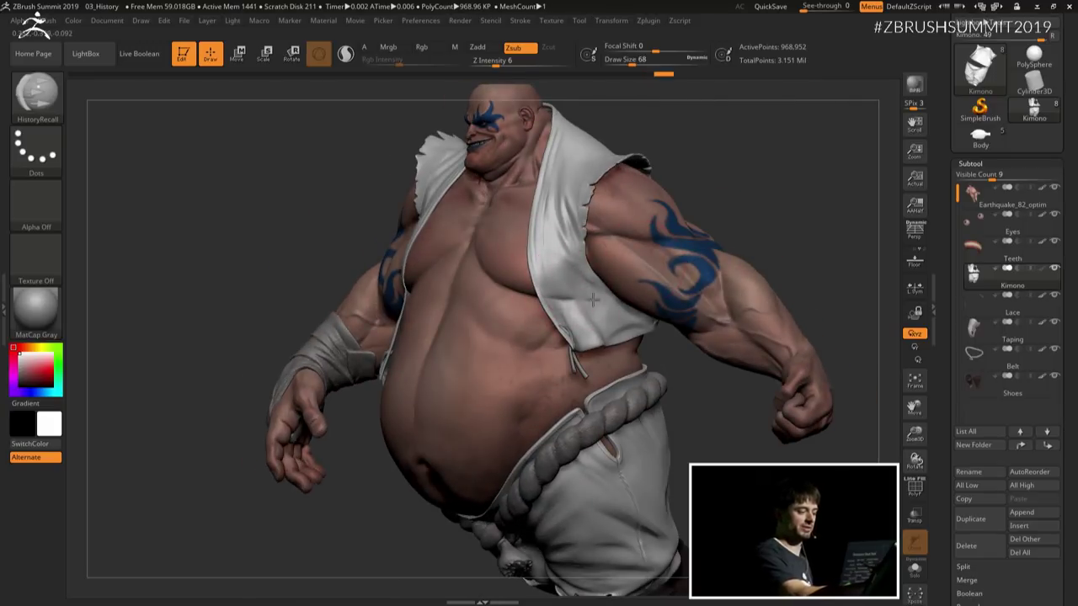
Step: Turn the Kimono's polypaint back on, with the quilted back of the vest in view
key(f)
drag(721, 190, 726, 239)
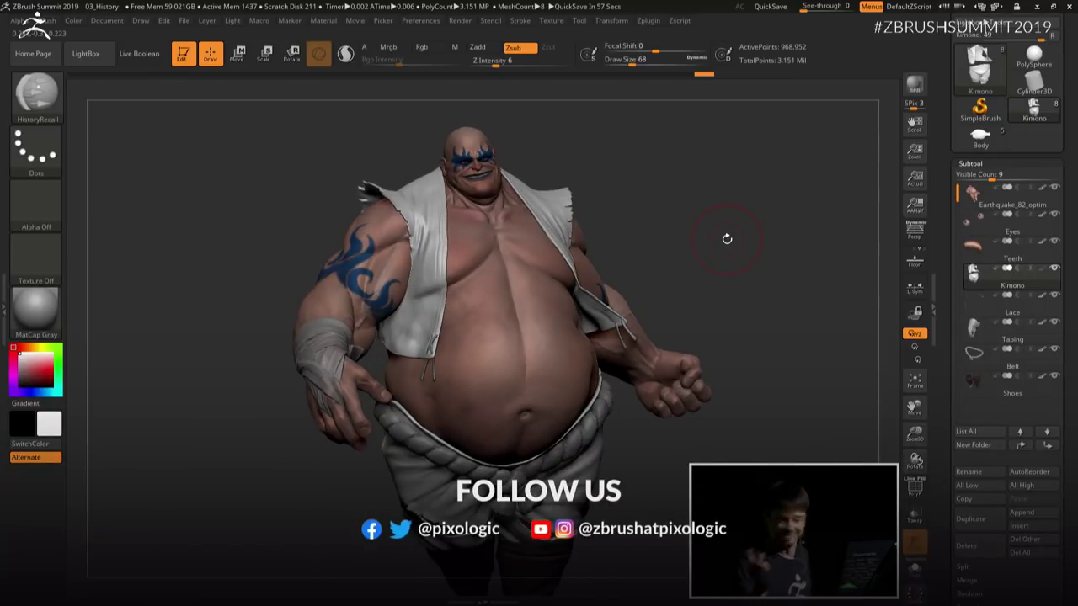
drag(726, 239, 592, 211)
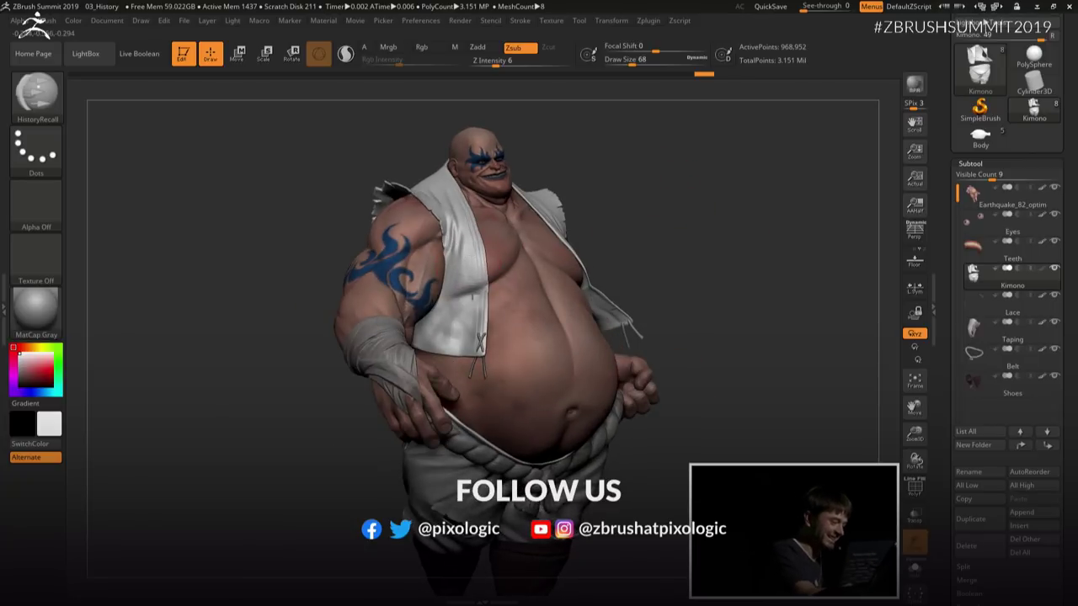
drag(648, 176, 710, 220)
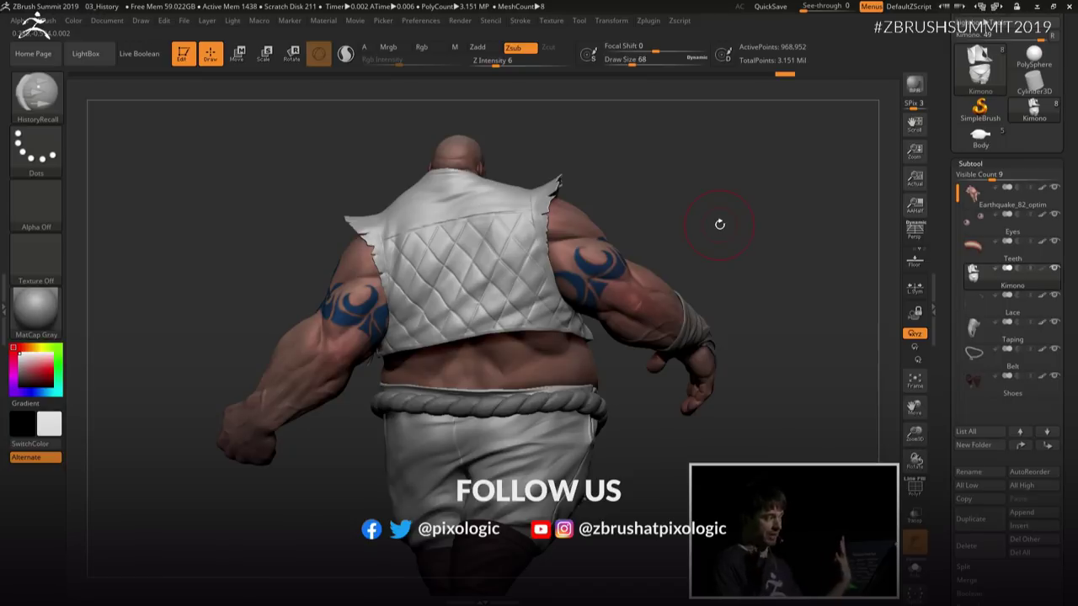
click(1041, 269)
drag(716, 228, 761, 303)
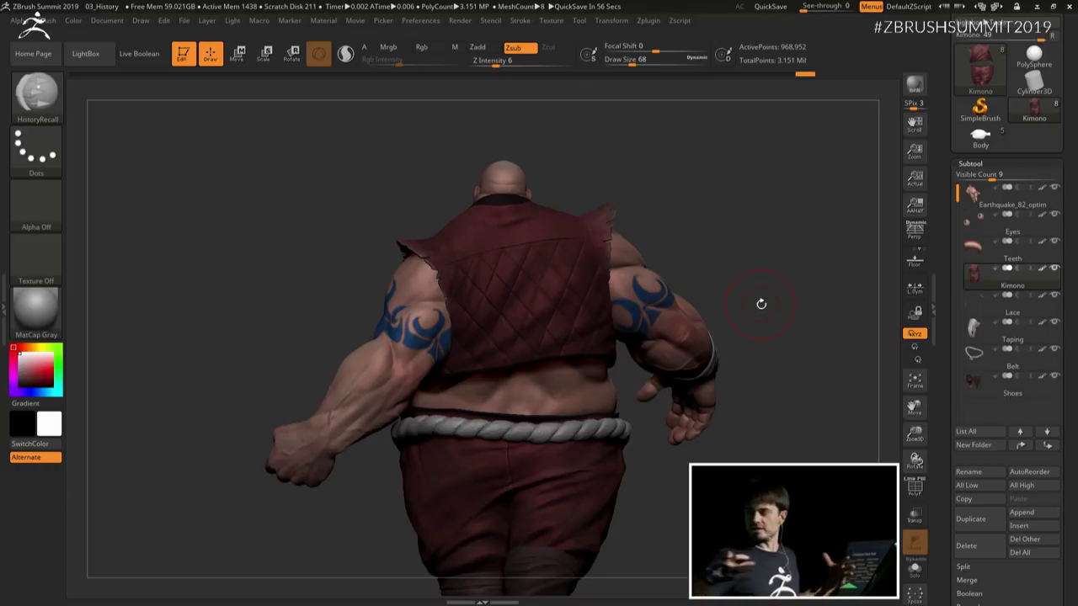
drag(704, 217, 694, 197)
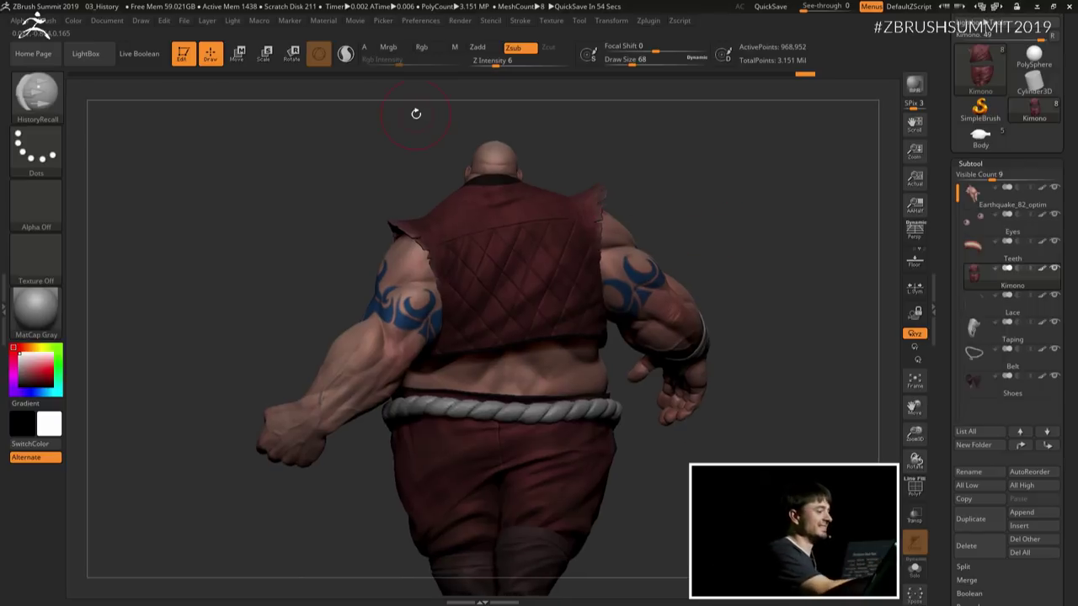
Step: Turn on Rgb, reduce the draw size to 56, and paint the body's skin surface and color onto the vest's back with HistoryRecall
click(441, 49)
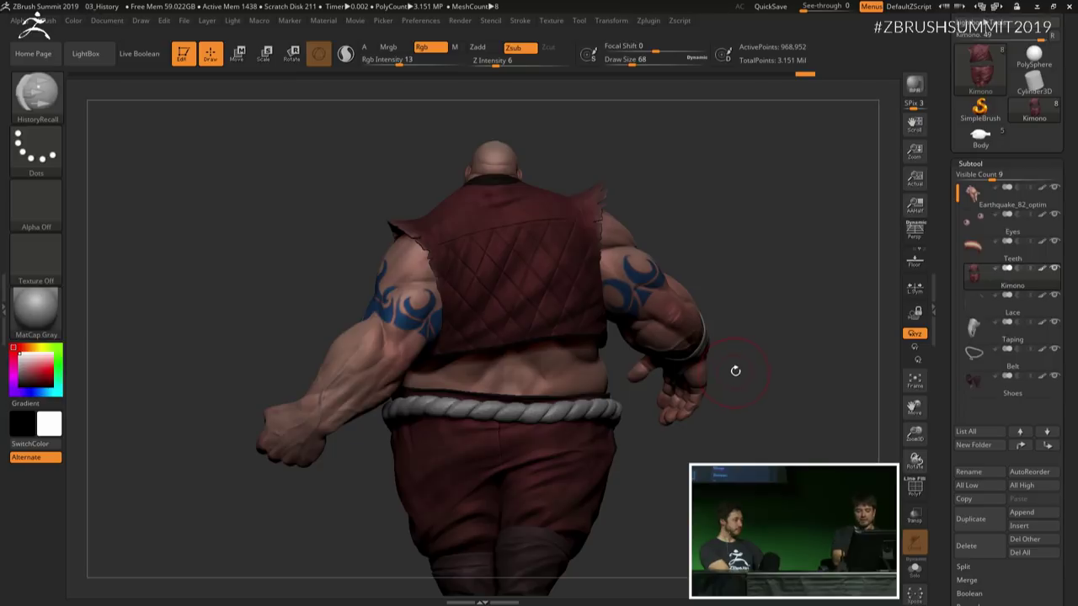
key(bracketleft)
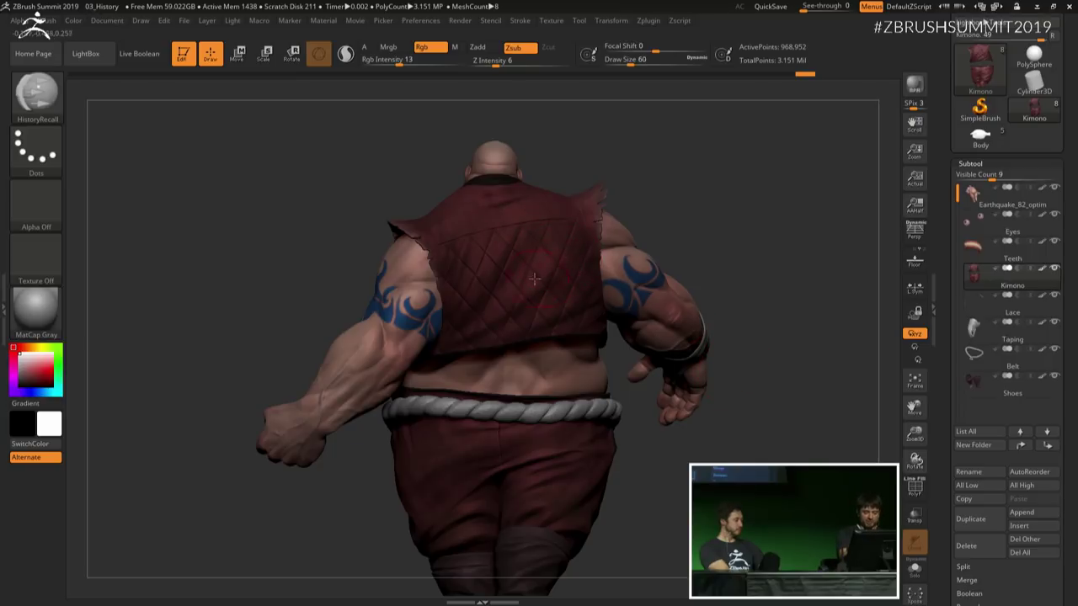
mouse_move(516, 267)
mouse_down()
mouse_move(509, 316)
mouse_move(500, 291)
mouse_move(522, 319)
mouse_move(509, 252)
mouse_move(489, 286)
mouse_move(497, 305)
mouse_up()
drag(509, 268, 519, 248)
key(ctrl+z)
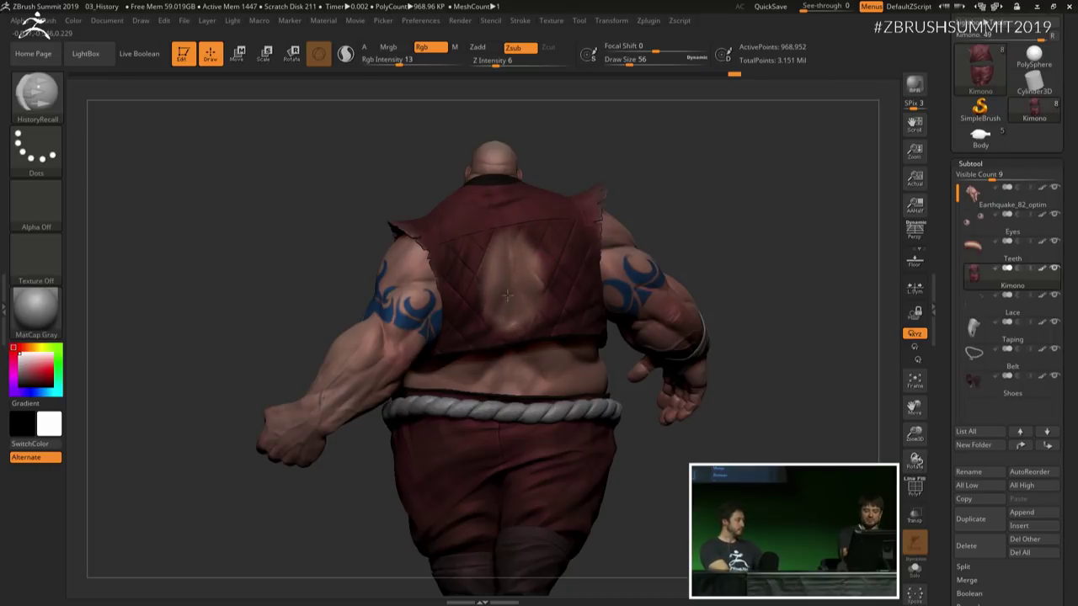
mouse_move(531, 307)
mouse_down()
mouse_move(540, 251)
mouse_move(500, 232)
mouse_up()
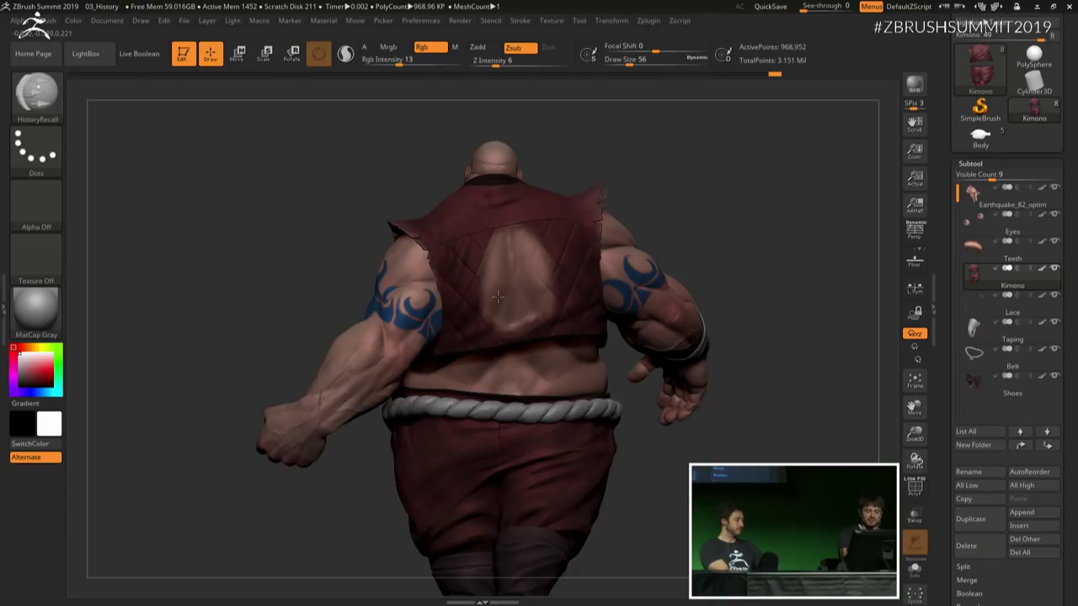
mouse_move(506, 273)
mouse_down()
mouse_move(506, 234)
mouse_move(495, 262)
mouse_up()
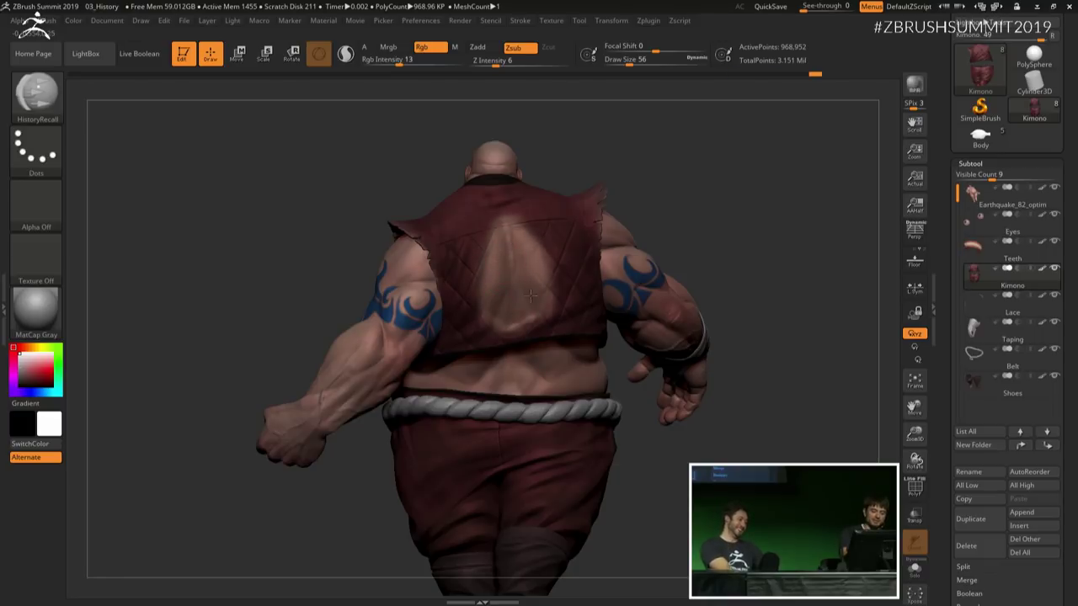
mouse_move(650, 249)
mouse_down()
mouse_move(726, 243)
mouse_move(714, 235)
mouse_move(729, 282)
mouse_move(721, 250)
mouse_move(738, 260)
mouse_move(700, 255)
mouse_move(711, 320)
mouse_move(688, 264)
mouse_move(704, 266)
mouse_up()
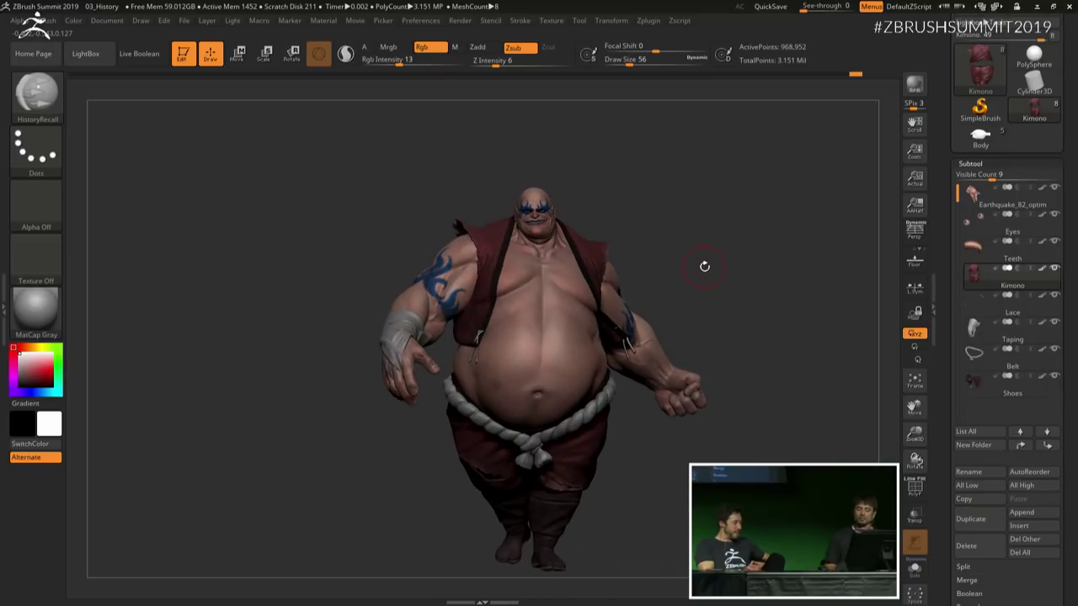
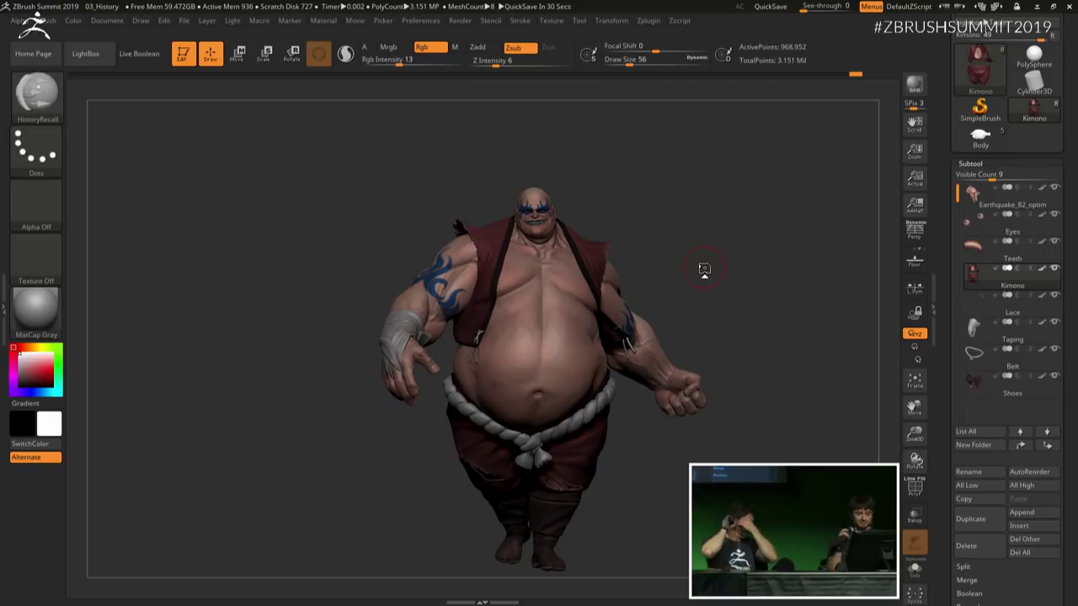
Step: Open the 04_Drafting.ZPR project without saving changes to the current project
key(comma)
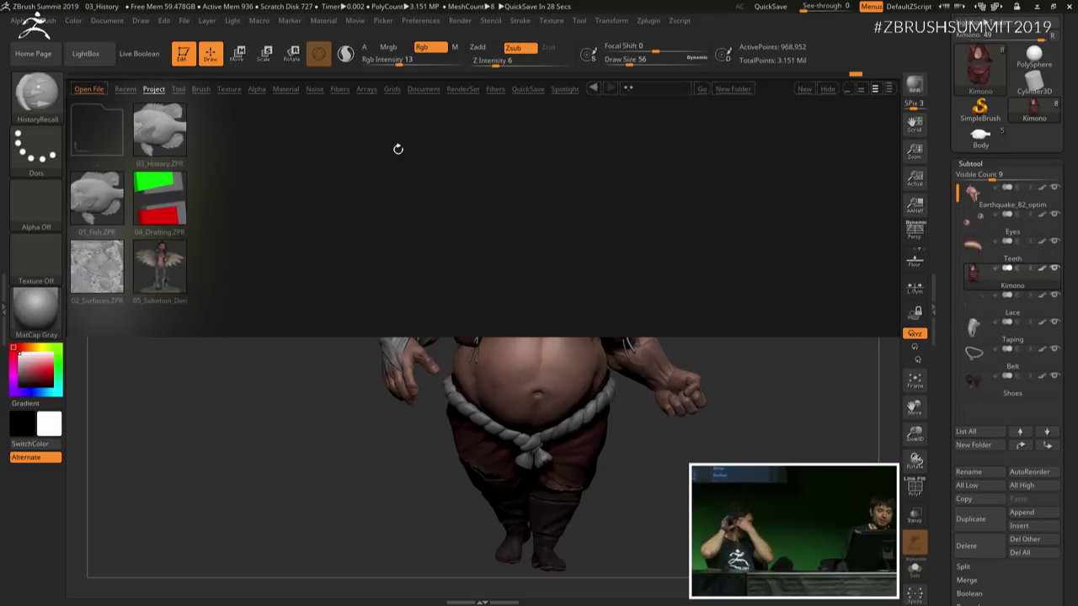
double_click(156, 189)
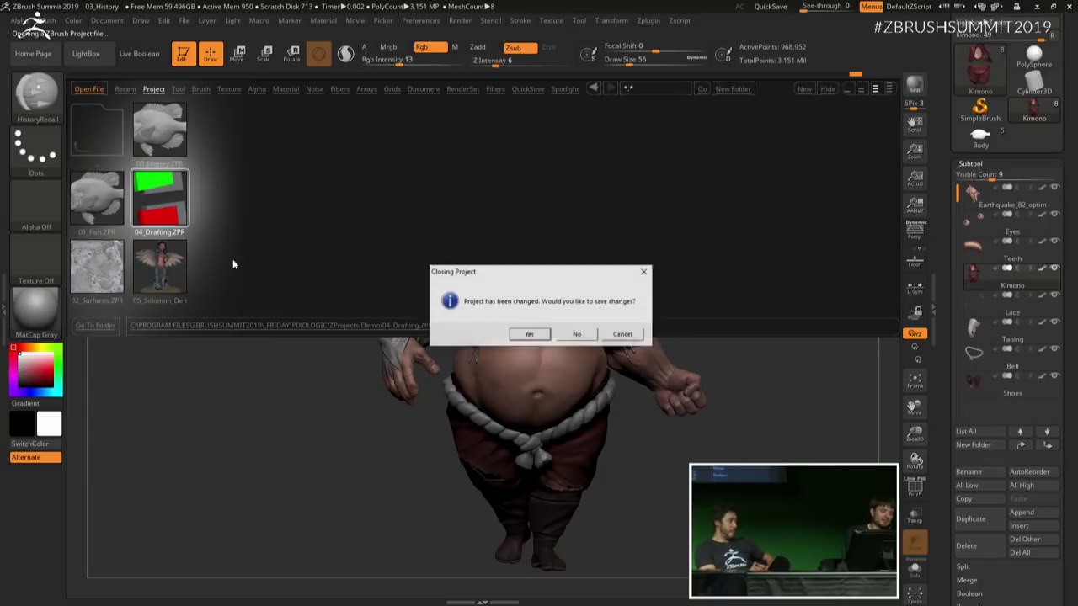
click(577, 333)
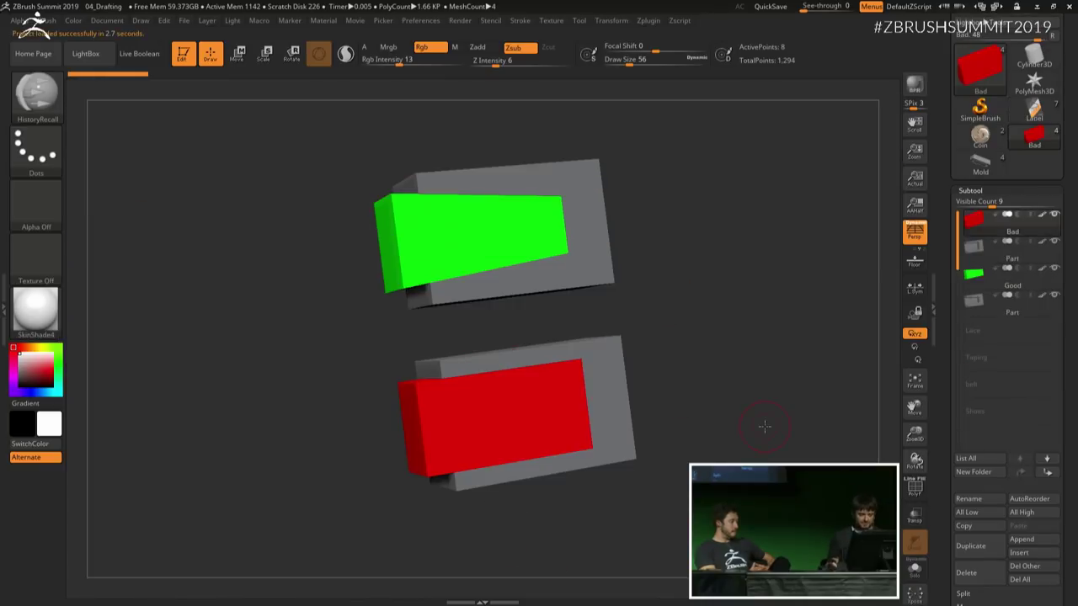
drag(706, 296, 698, 283)
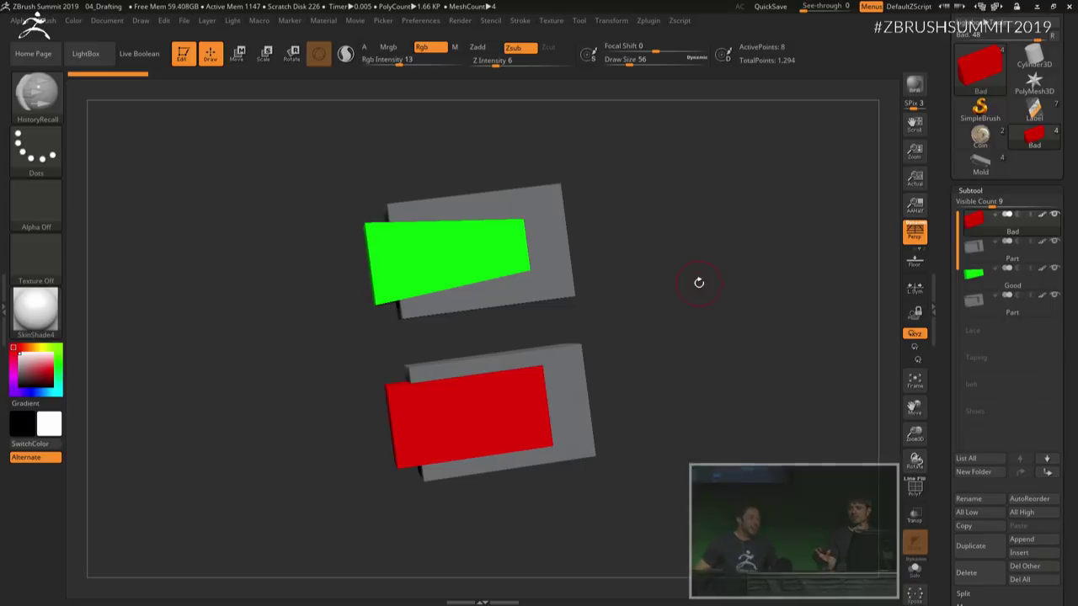
drag(674, 217, 682, 217)
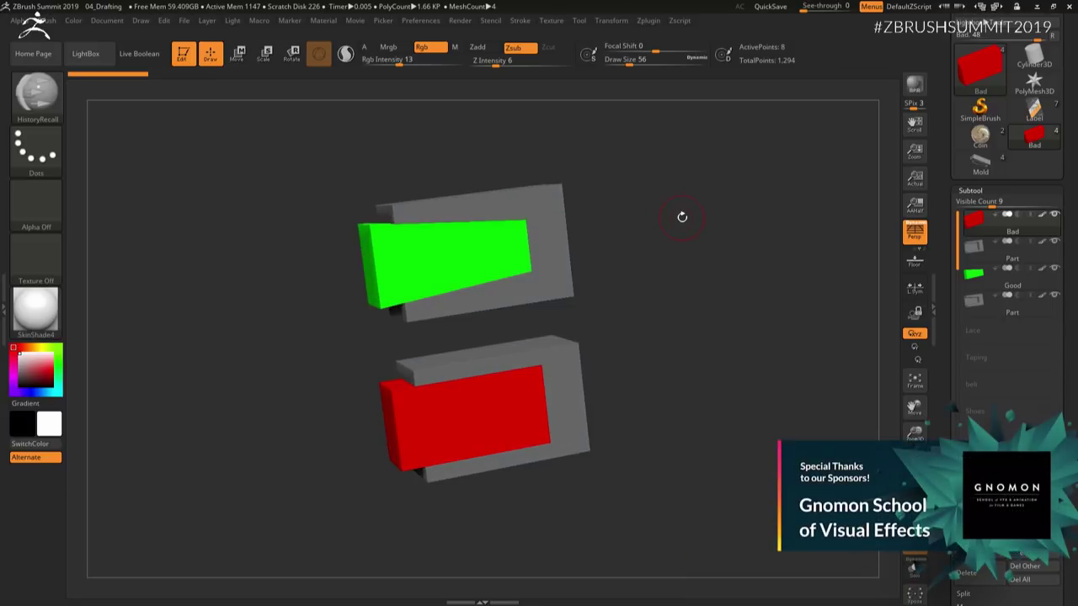
drag(730, 328, 698, 266)
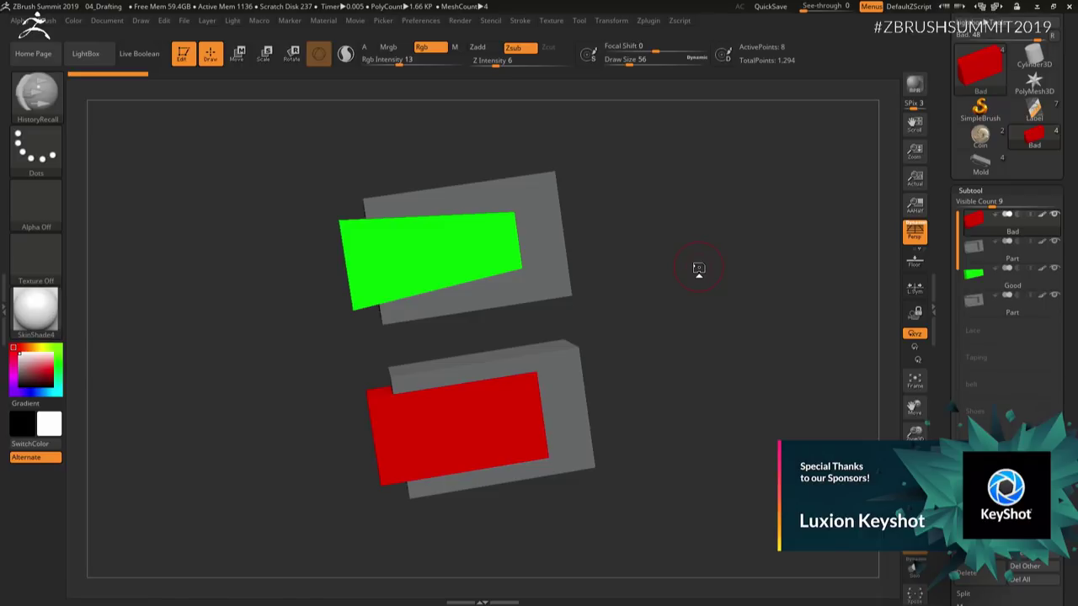
Step: Slide the red Bad block along X out of its part's cavity, back in, and out again
drag(693, 248, 698, 237)
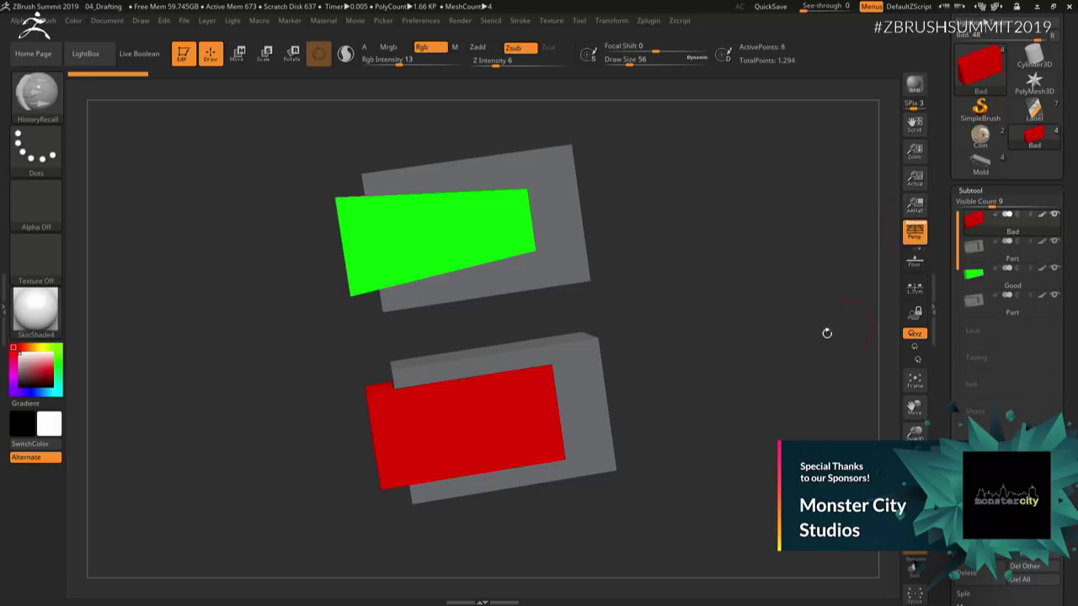
key(w)
drag(758, 368, 759, 375)
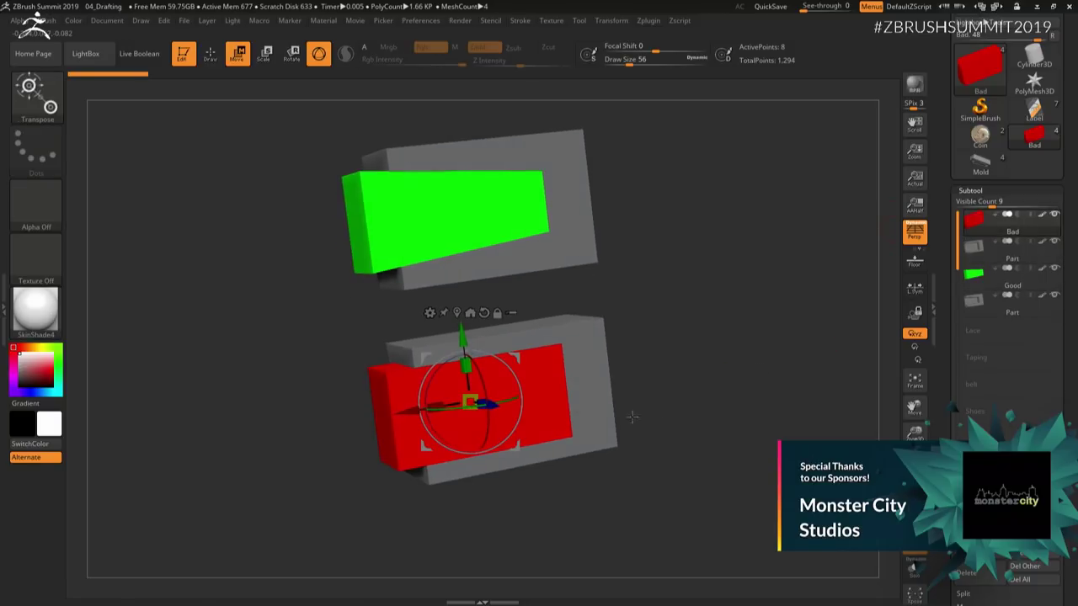
drag(446, 408, 228, 442)
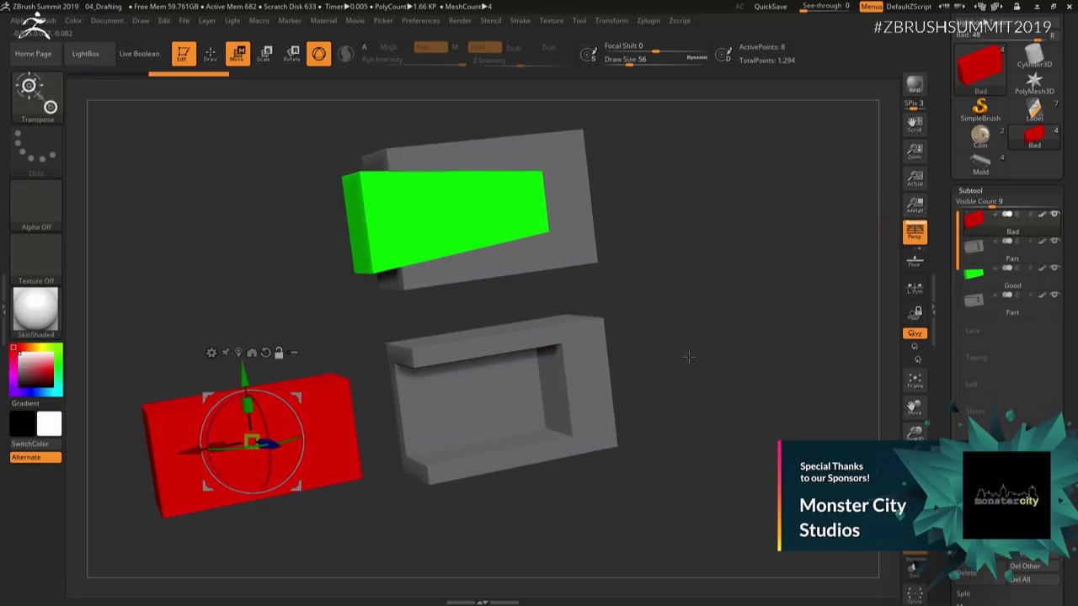
drag(688, 357, 748, 346)
drag(227, 421, 441, 395)
drag(717, 339, 720, 317)
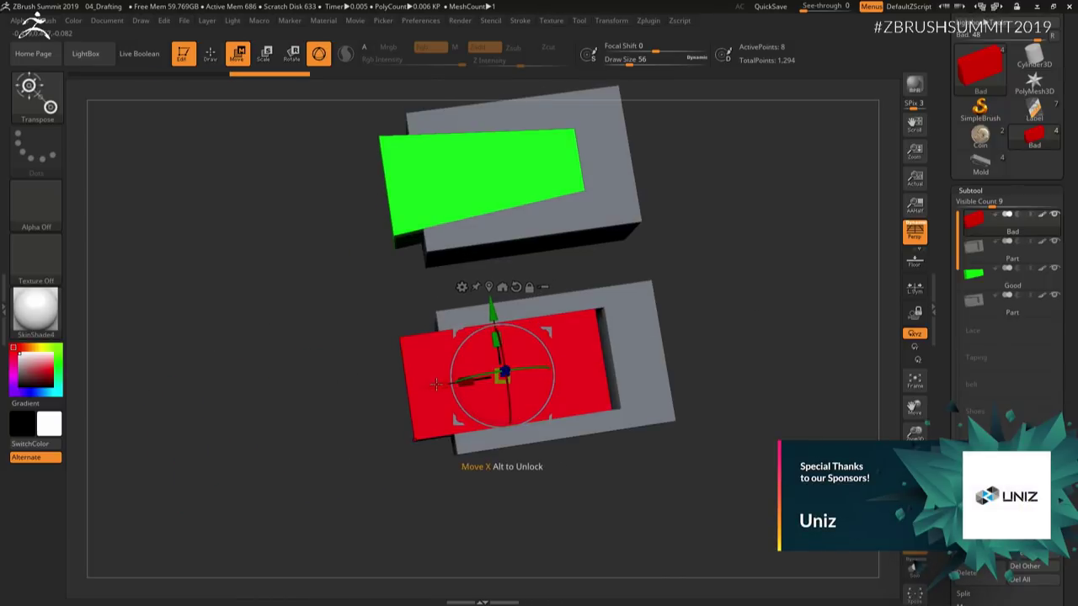
drag(436, 385, 246, 435)
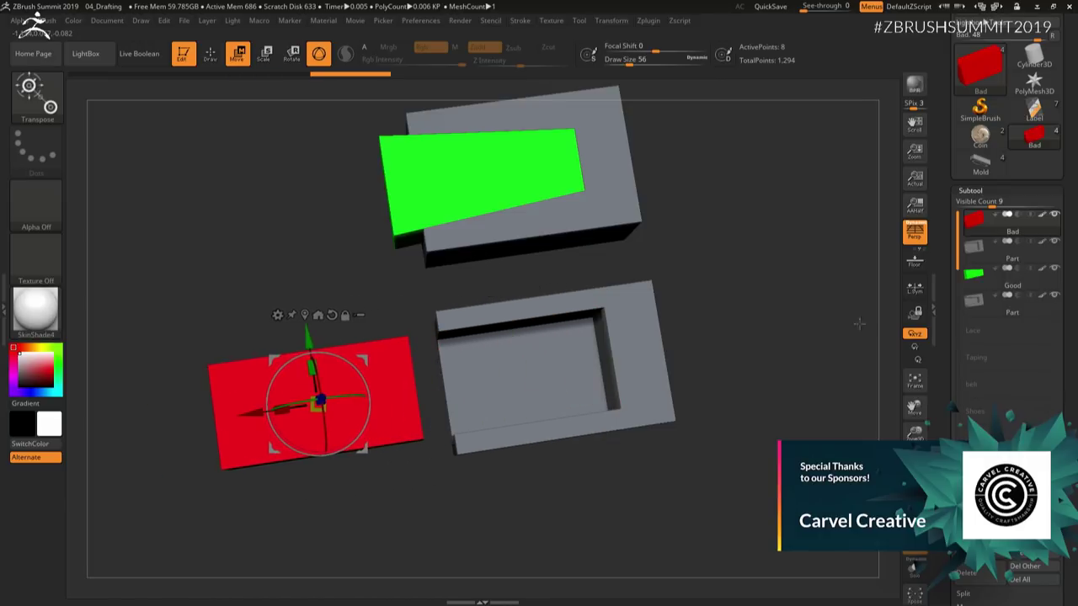
Step: Select the Good subtool and pull the green tapered block partway out of its cavity along X
click(1027, 278)
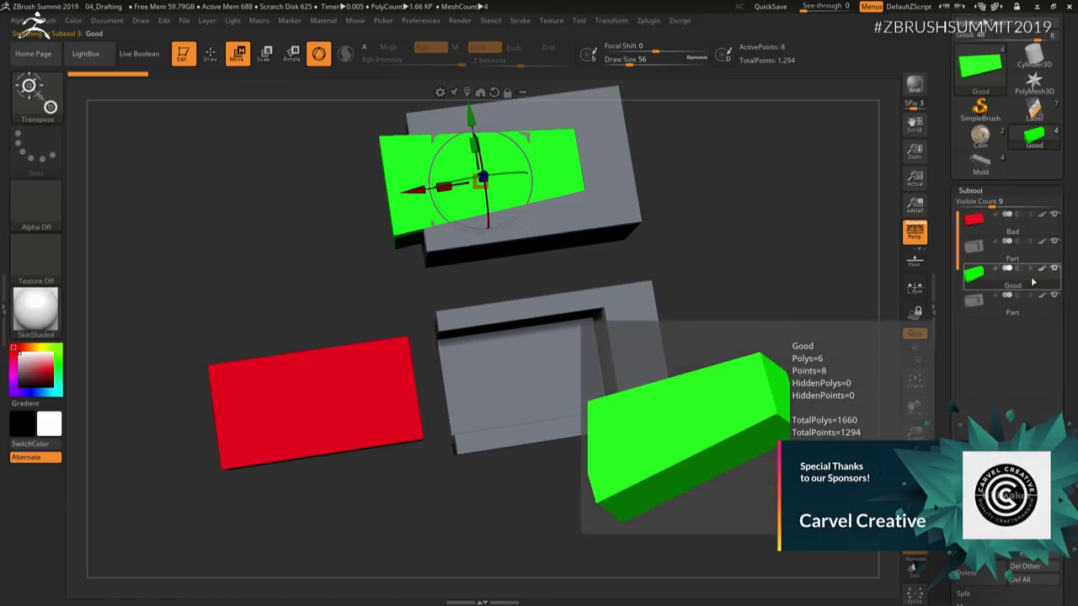
alt+drag(736, 176, 765, 216)
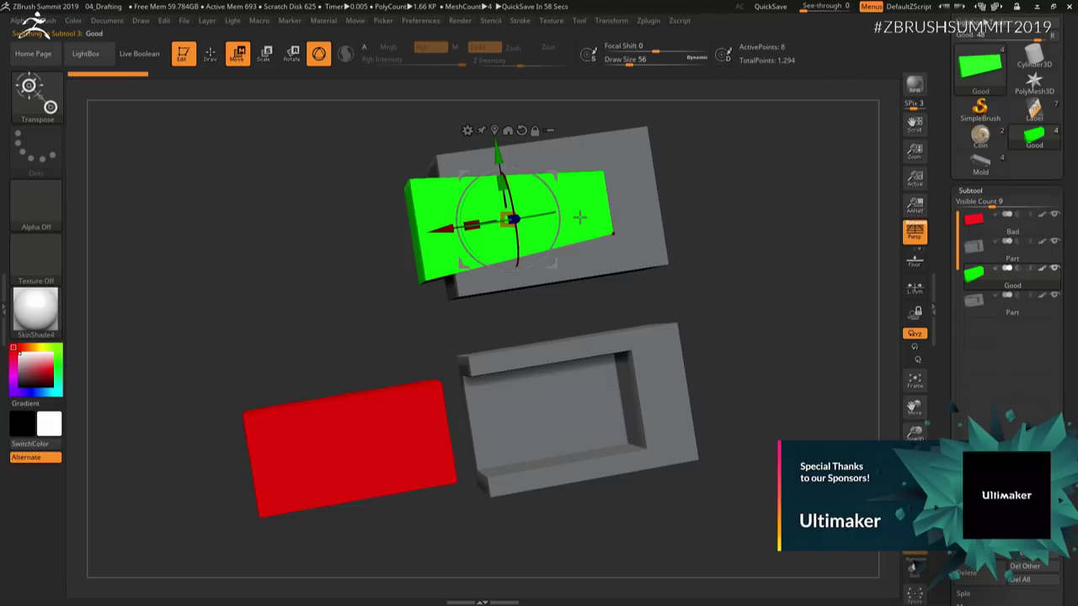
drag(686, 229, 695, 253)
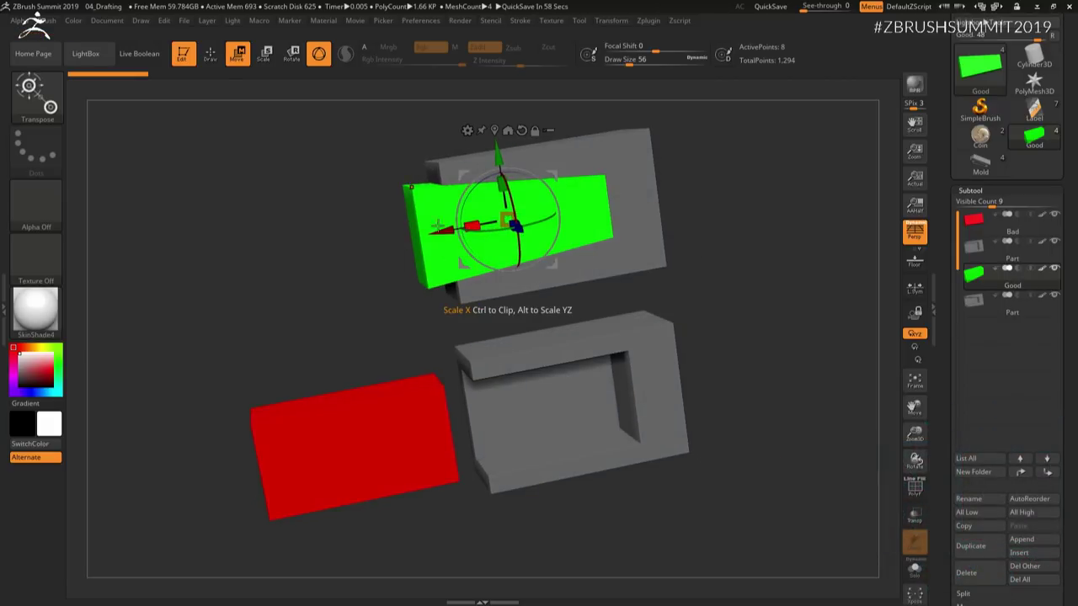
drag(442, 230, 412, 238)
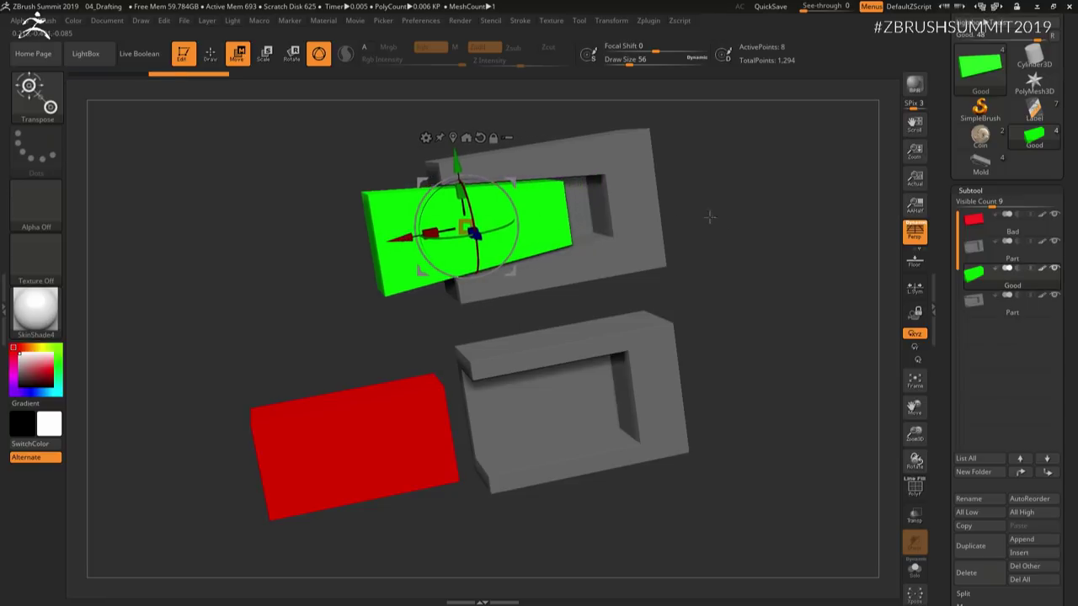
drag(710, 217, 683, 202)
drag(429, 233, 404, 241)
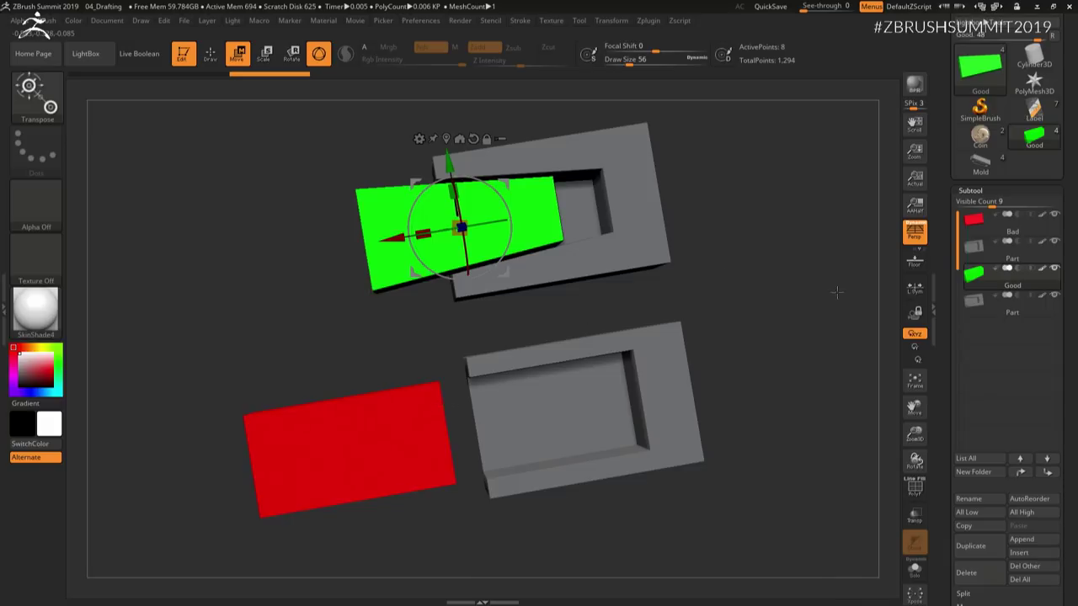
Step: Slide the red Bad block back to its cavity's opening and pull the green Good block completely clear
alt+click(353, 454)
drag(284, 455, 324, 449)
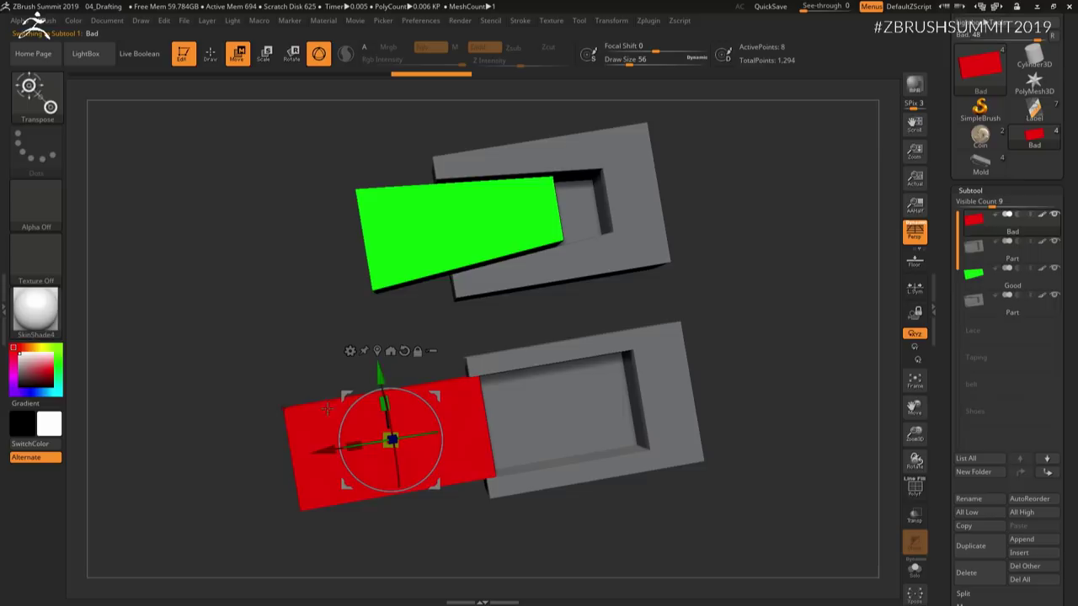
click(993, 278)
drag(406, 244, 261, 269)
mouse_move(818, 267)
mouse_down()
mouse_move(803, 283)
mouse_move(806, 258)
mouse_up()
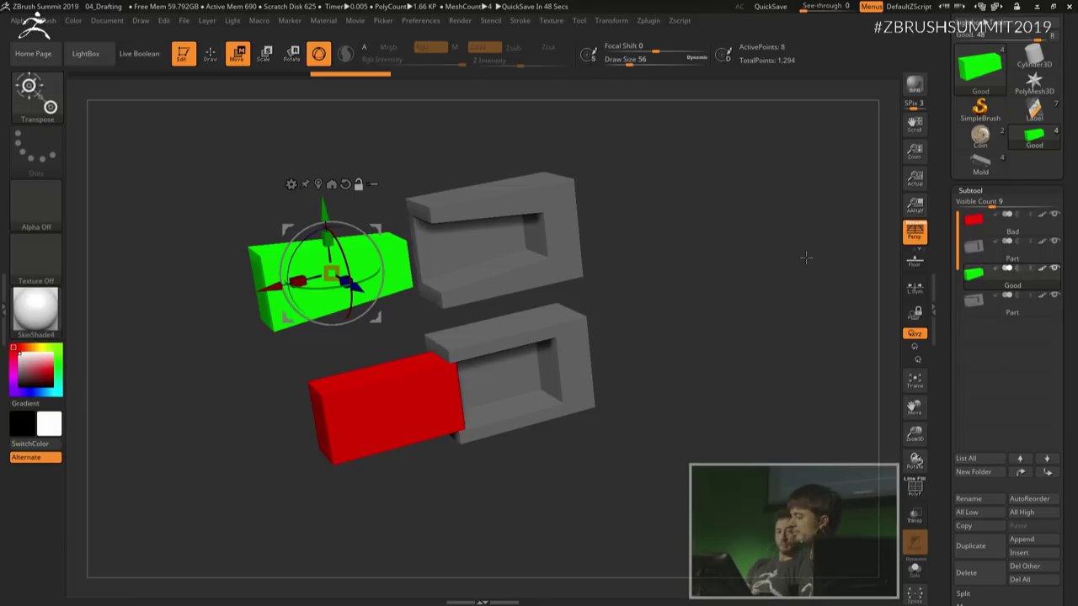
Step: Switch to the Mold tool and select its Part subtool to view the white ring-shaped part on its own
click(980, 165)
drag(818, 255, 732, 356)
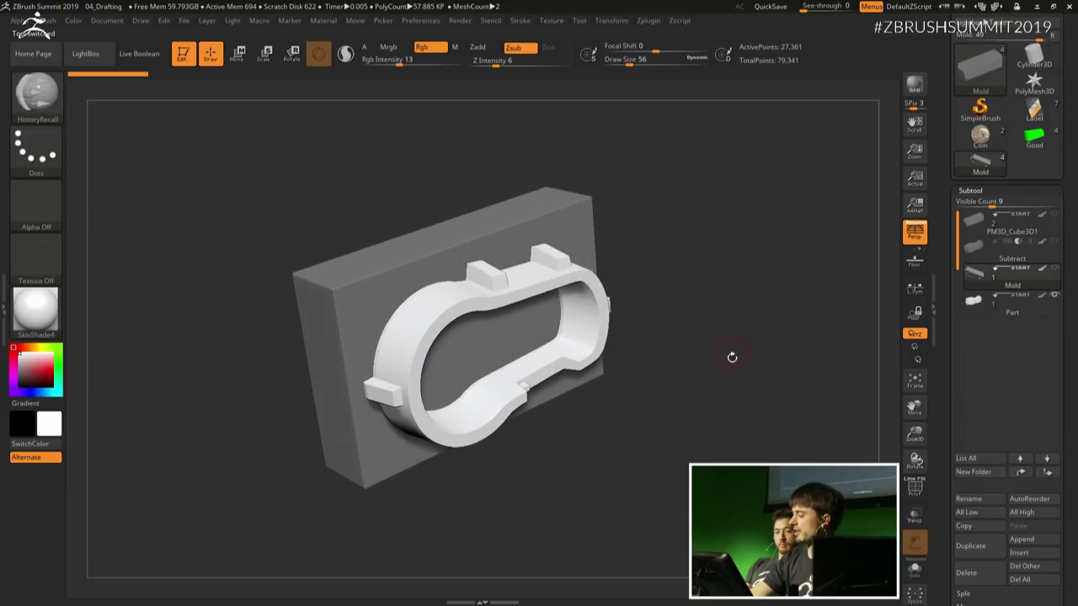
drag(785, 383, 755, 401)
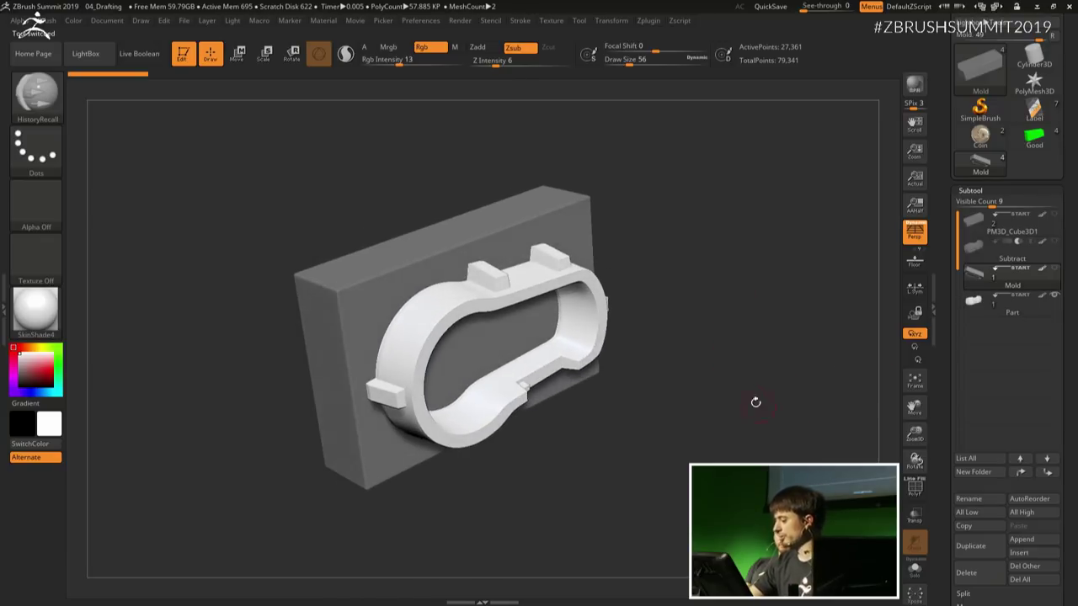
click(1019, 311)
mouse_move(750, 413)
mouse_down()
mouse_move(793, 400)
mouse_move(752, 393)
mouse_up()
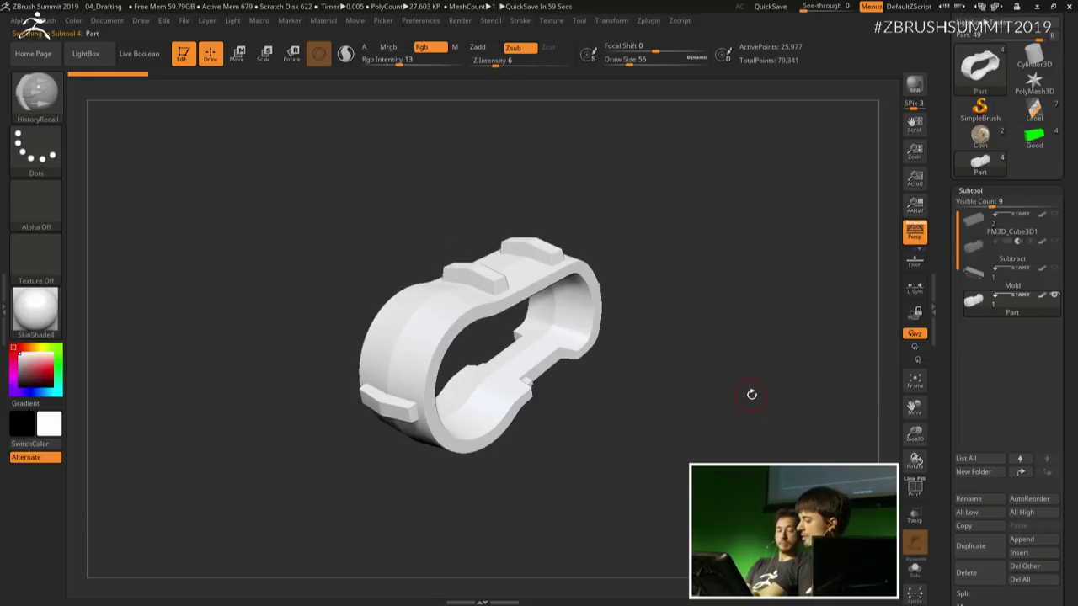
drag(752, 394, 699, 385)
drag(644, 227, 579, 253)
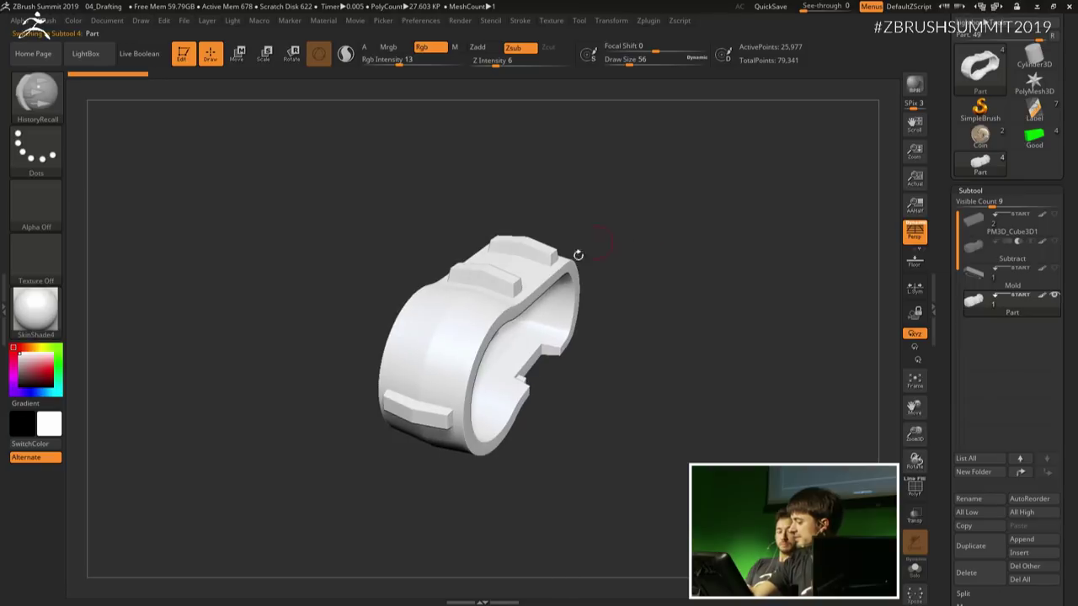
Step: Select the Mold subtool and turn on its visibility
click(1035, 284)
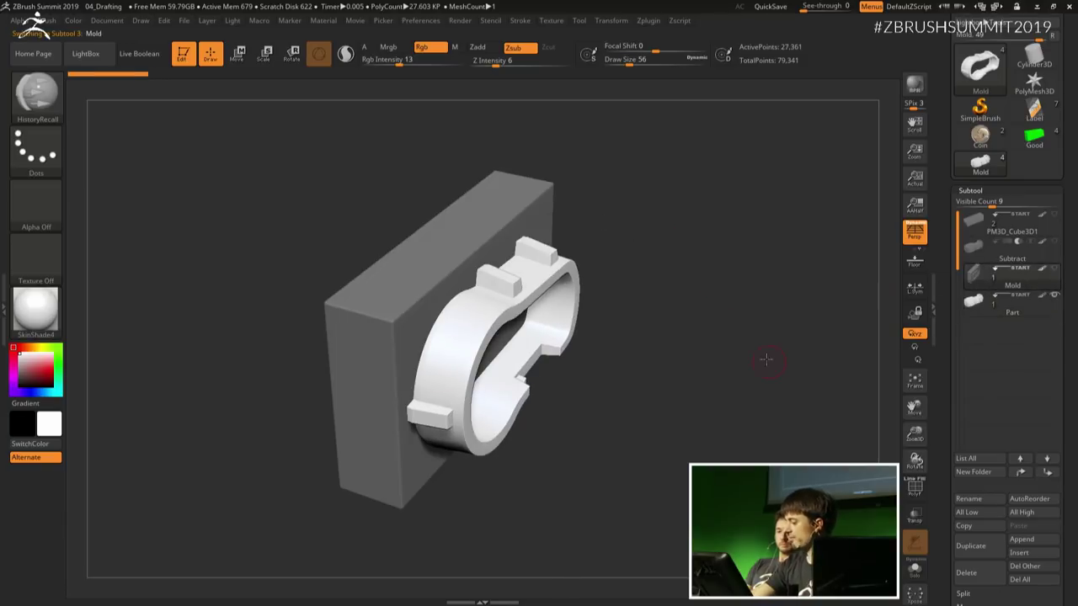
drag(767, 359, 674, 311)
click(1053, 269)
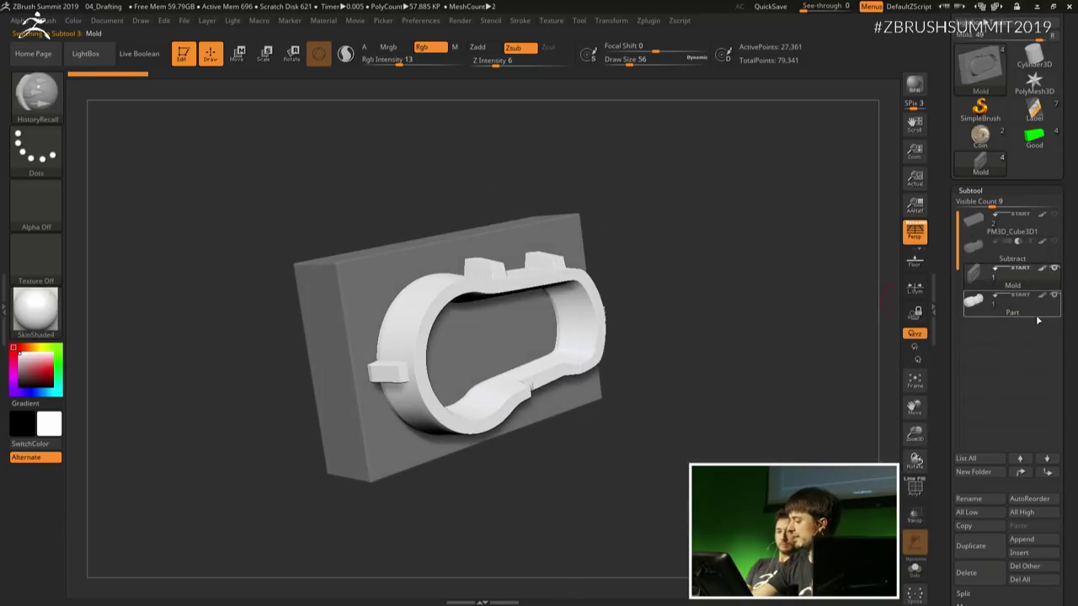
Step: Select the Part subtool and move it straight out of the mold to expose the cavity
click(1036, 314)
key(w)
drag(745, 317, 741, 337)
drag(432, 328, 607, 358)
drag(580, 514, 766, 315)
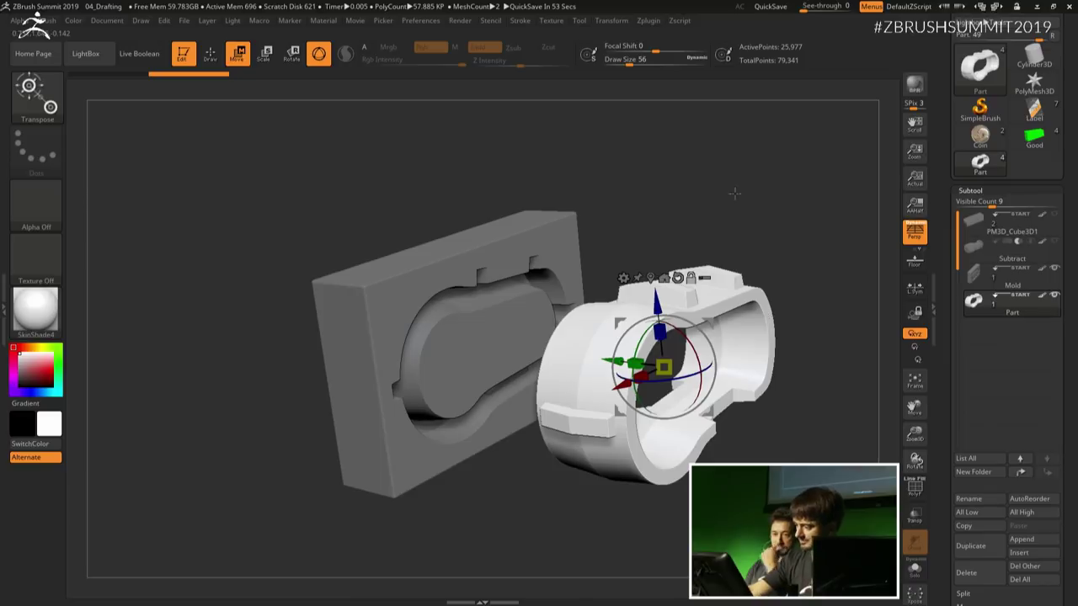
alt+drag(734, 193, 648, 178)
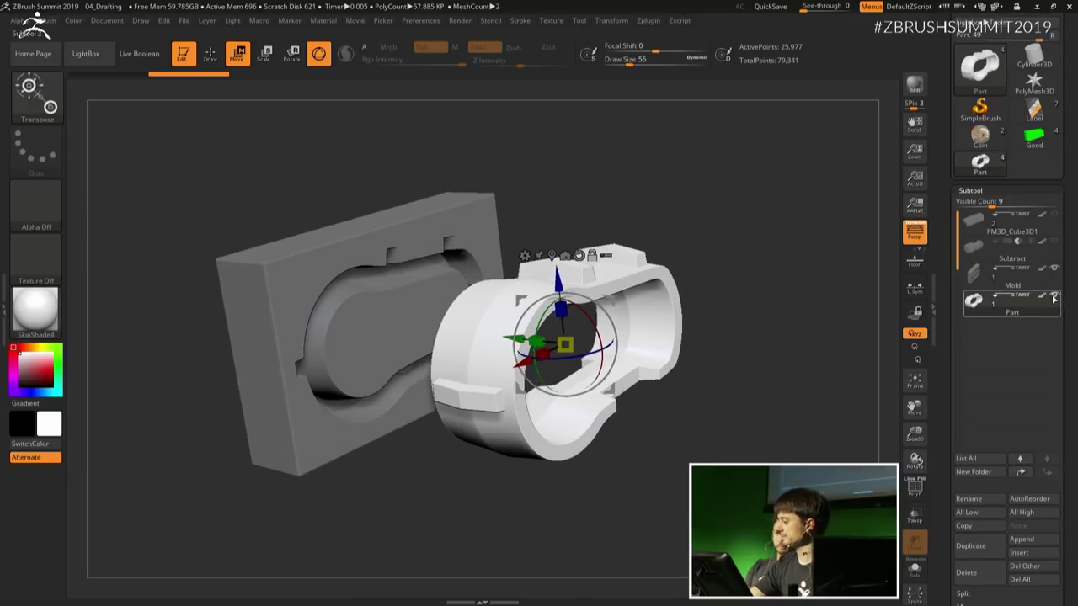
Step: Hide the Mold subtool and return to Draw mode with the Part seen face-on
click(1054, 298)
drag(802, 357, 807, 370)
click(211, 55)
mouse_move(729, 265)
mouse_down()
mouse_move(753, 308)
mouse_move(723, 279)
mouse_move(744, 205)
mouse_move(741, 267)
mouse_move(694, 228)
mouse_up()
key(p)
key(p)
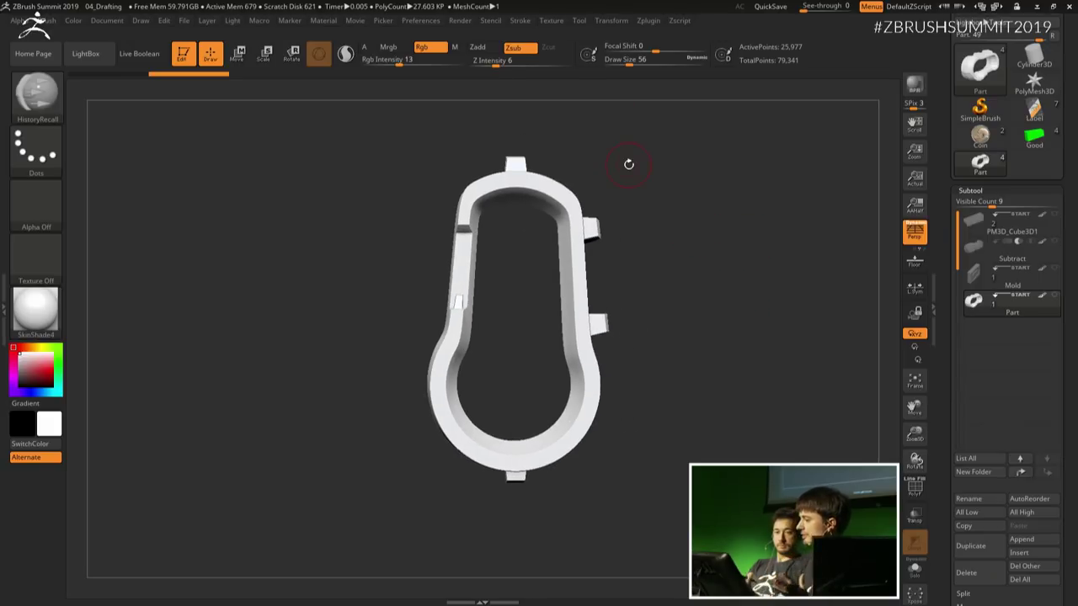
Step: Turn on Draft Analysis for the Part and examine its draft colors from the front, side and end
click(612, 23)
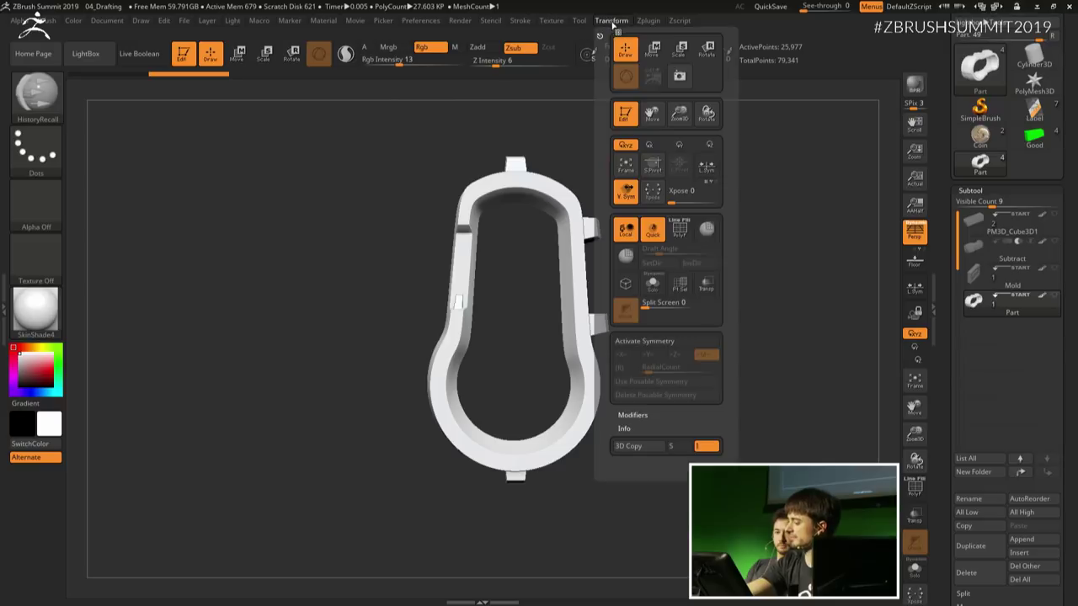
click(625, 259)
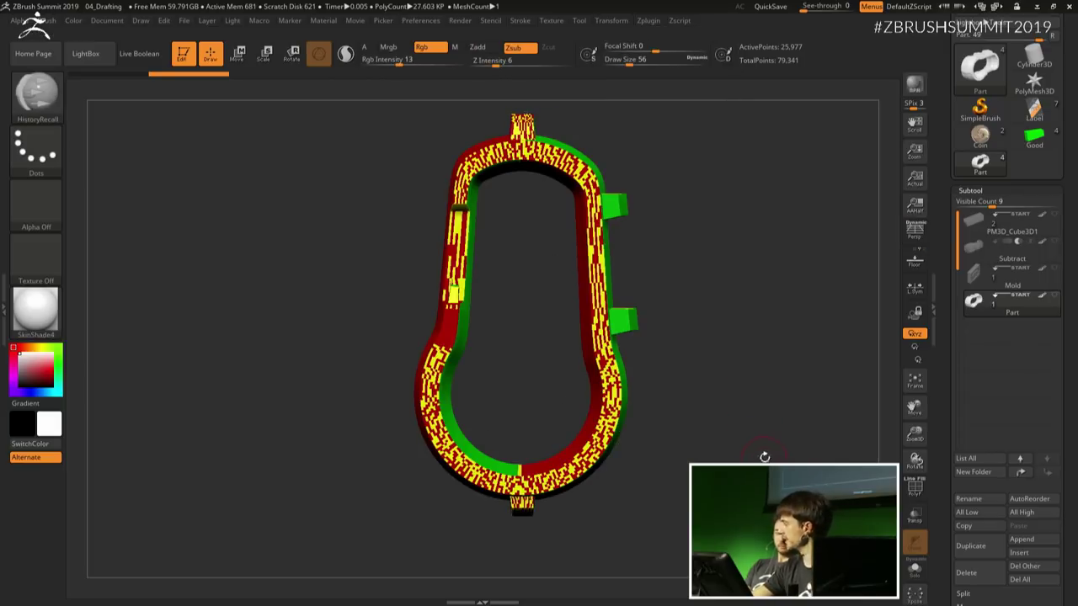
drag(764, 456, 766, 417)
click(610, 21)
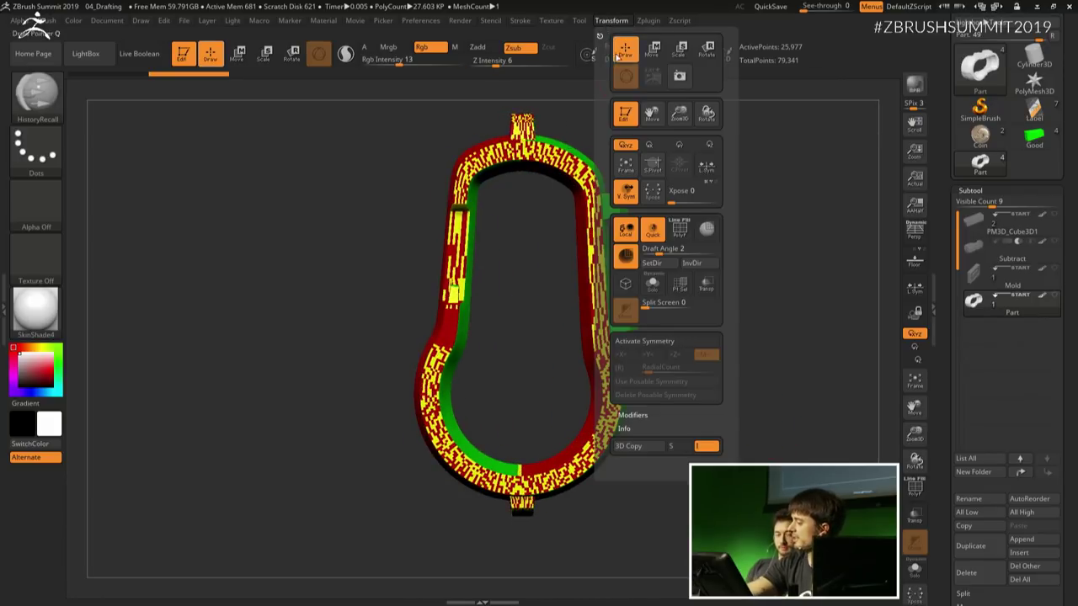
click(662, 266)
drag(832, 373, 569, 309)
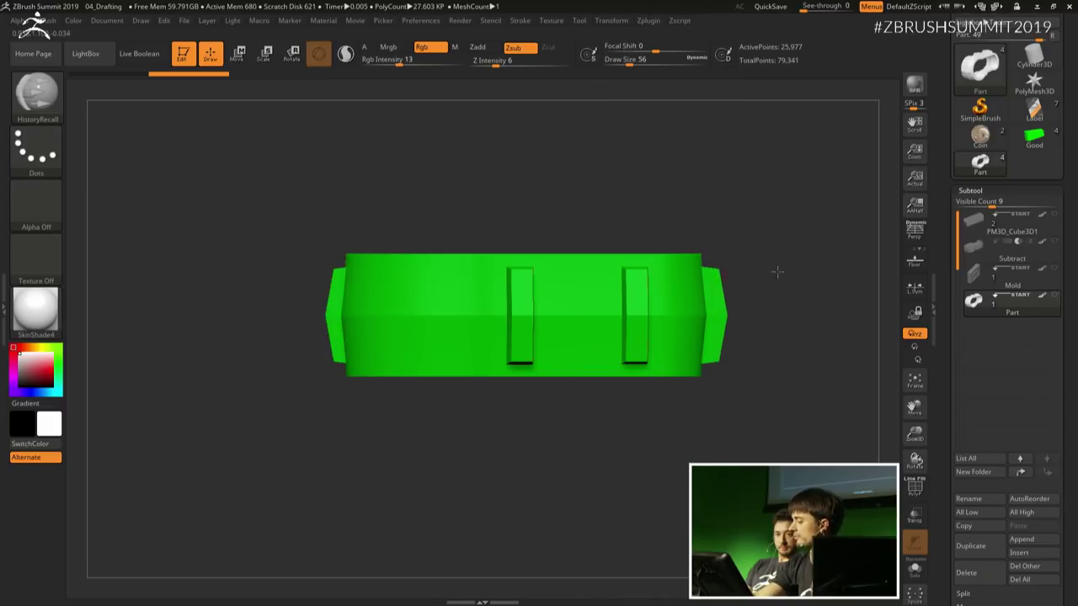
shift+drag(777, 272, 618, 320)
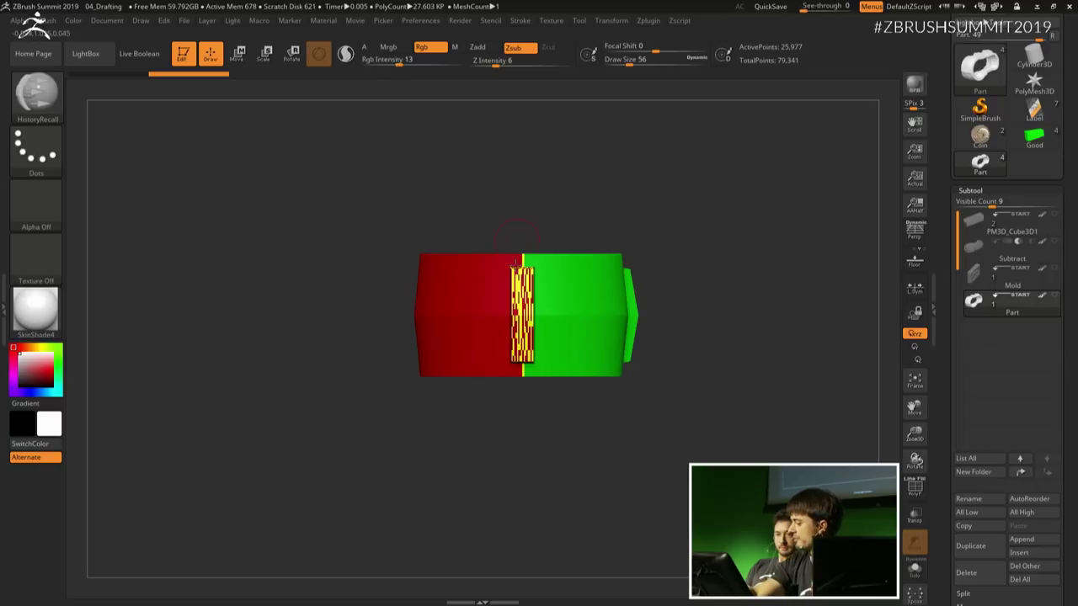
drag(737, 299, 494, 328)
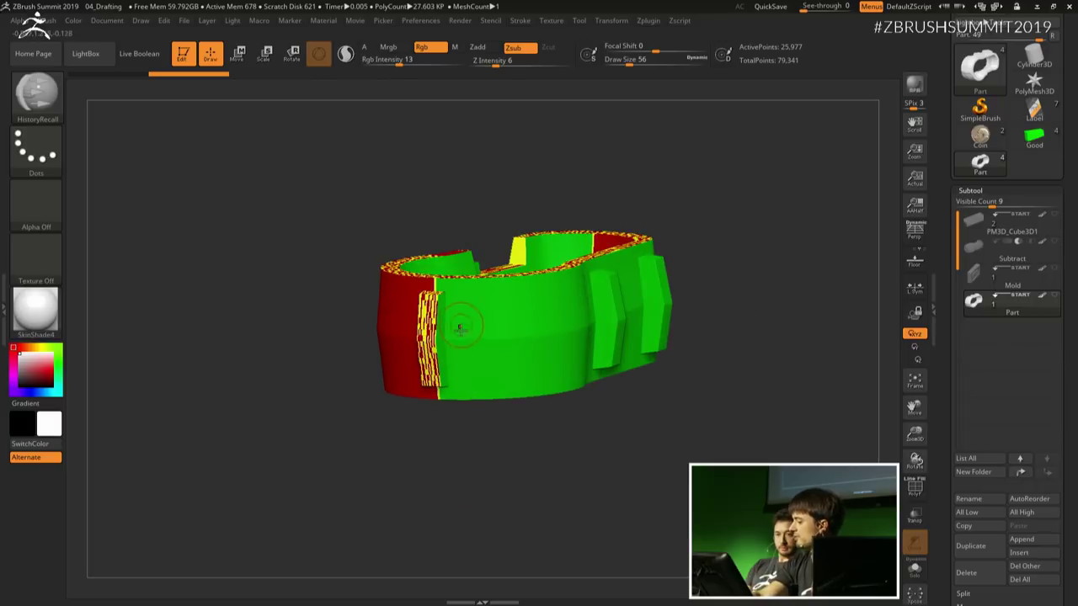
mouse_move(752, 298)
shift+mouse_down()
mouse_move(761, 281)
mouse_move(749, 309)
shift+mouse_up()
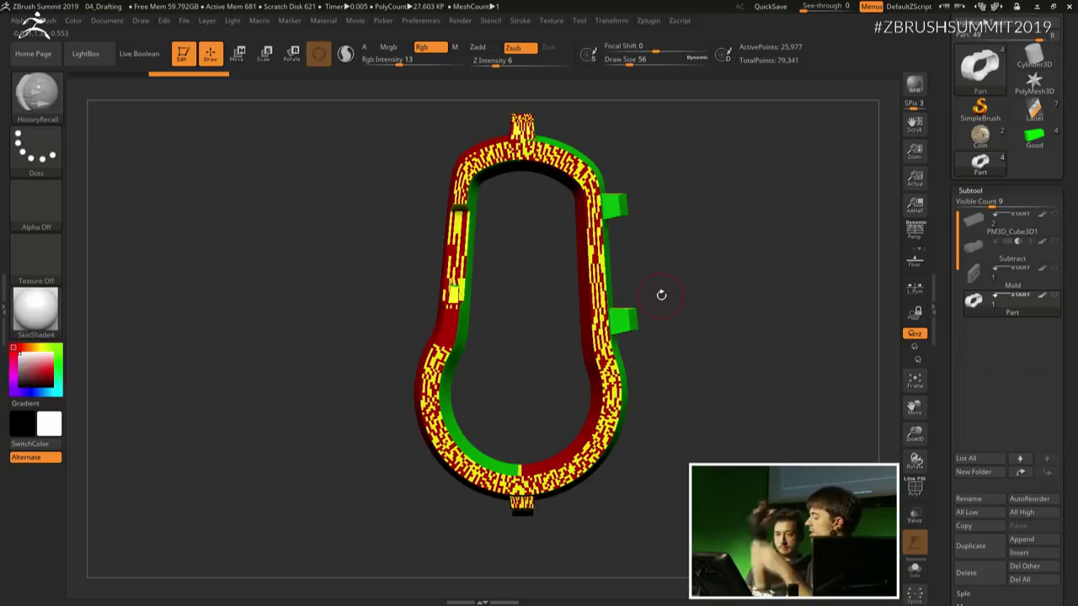
Step: Set the draft direction from the Part's face-on view and examine the analysis colors around its walls and tabs
click(648, 20)
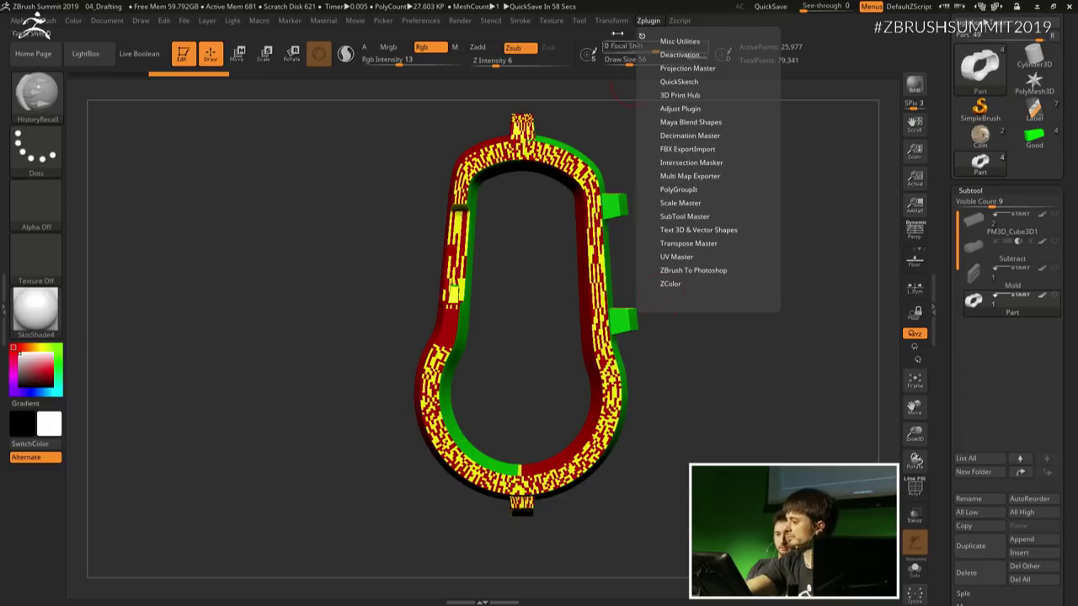
click(611, 21)
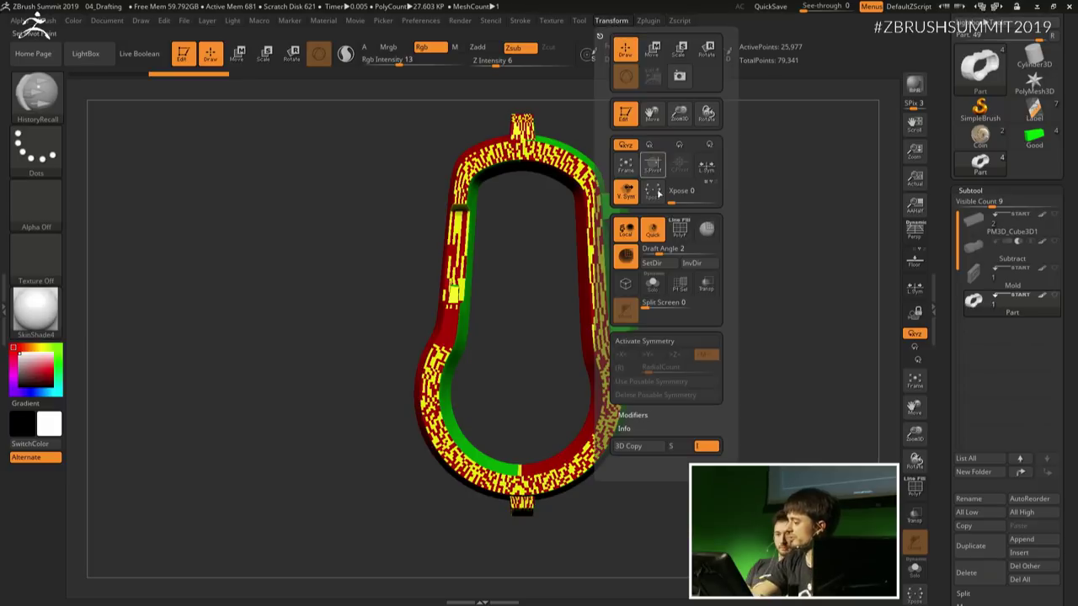
click(656, 264)
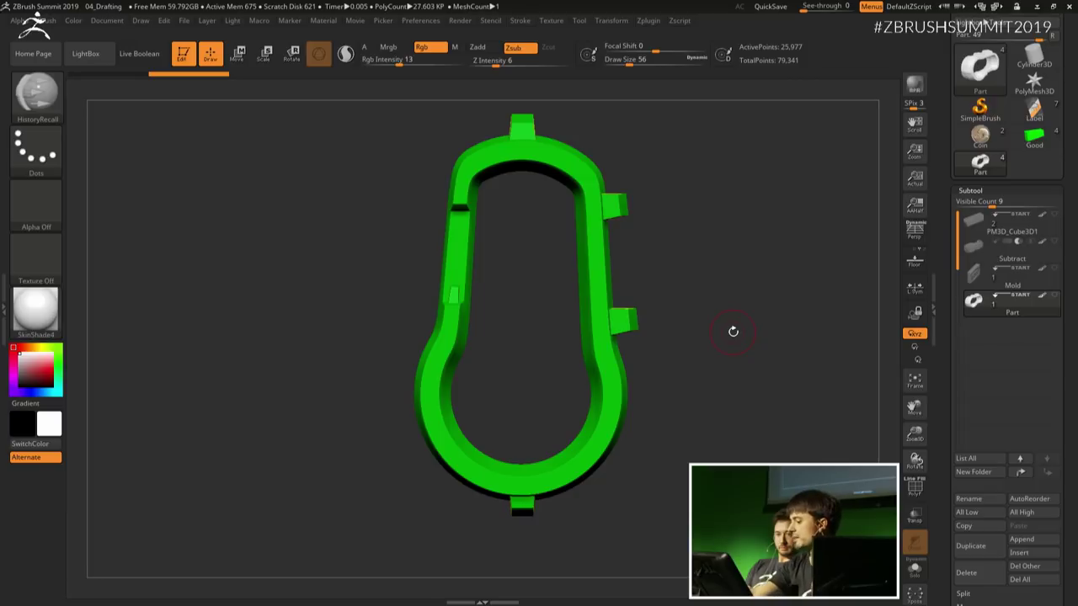
drag(732, 331, 706, 248)
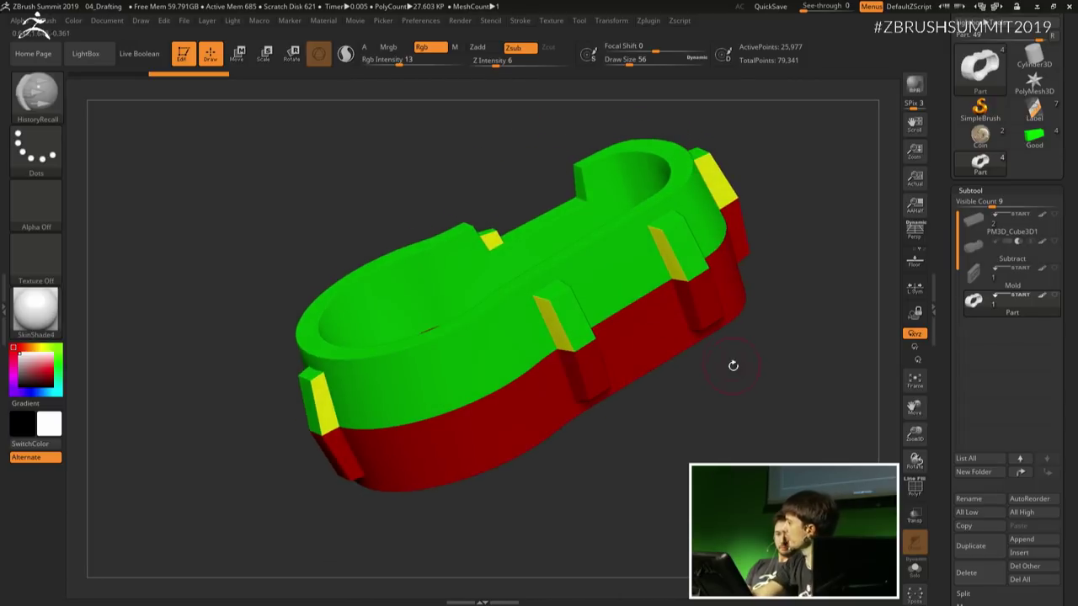
drag(737, 378, 702, 331)
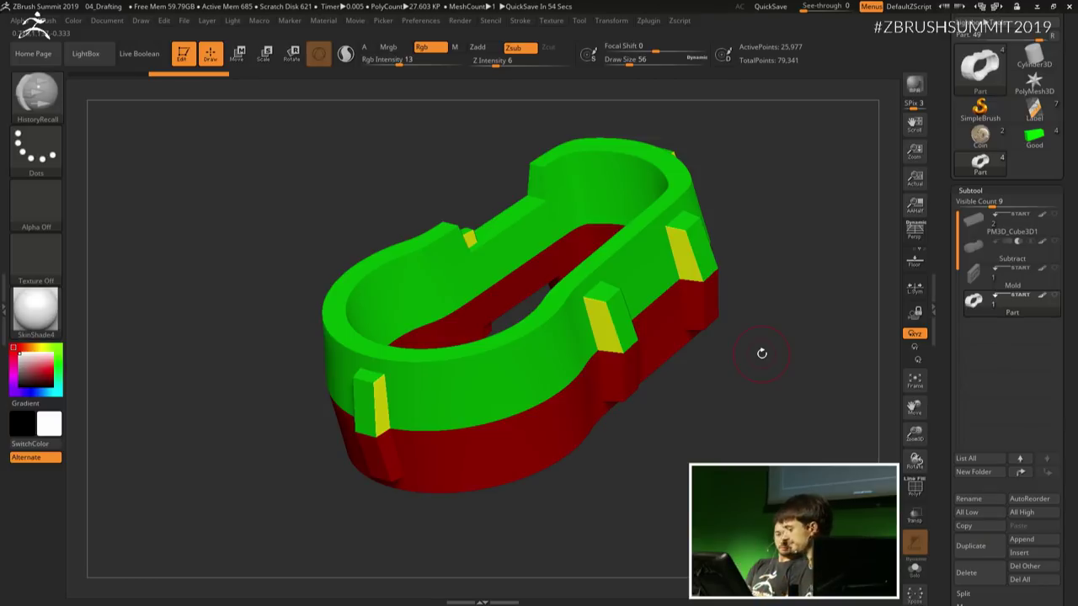
drag(774, 277, 796, 298)
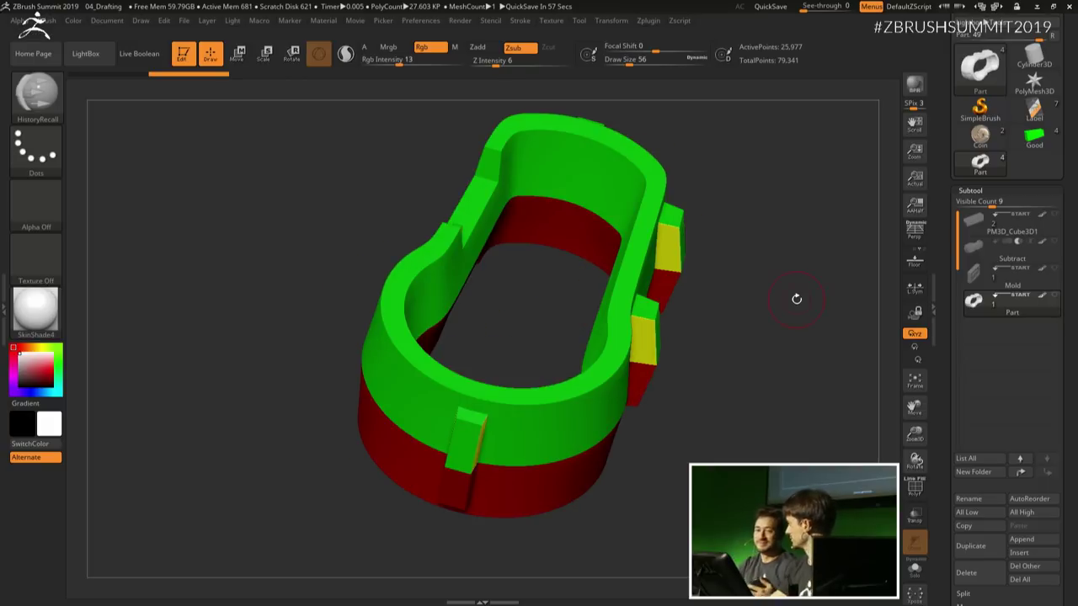
drag(797, 298, 752, 255)
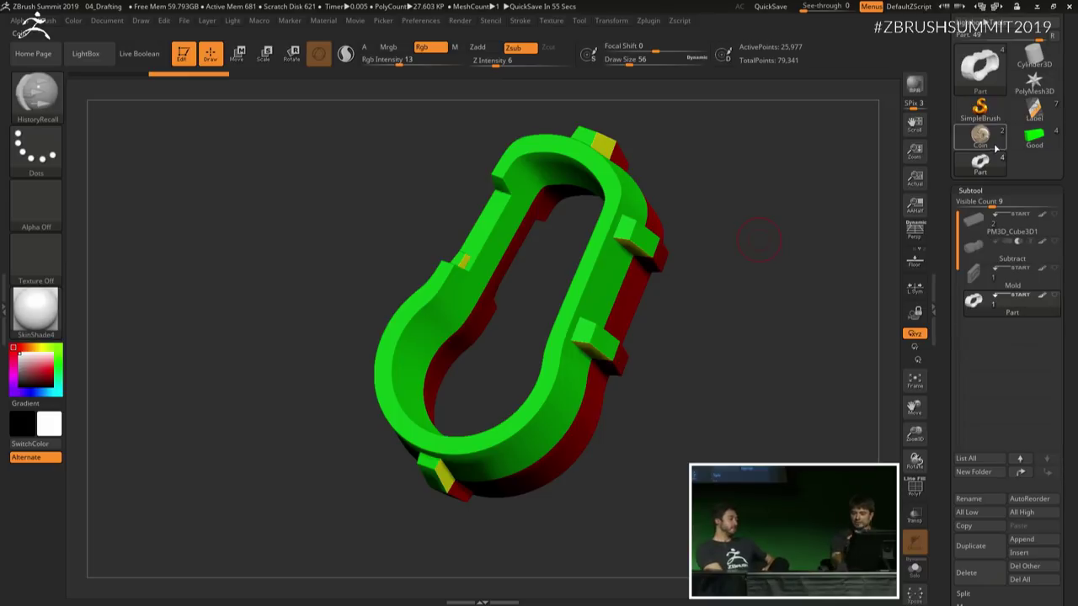
Step: Switch to the Coin tool, turn off Draft Analysis, and show the coin's portrait side straight on
click(980, 136)
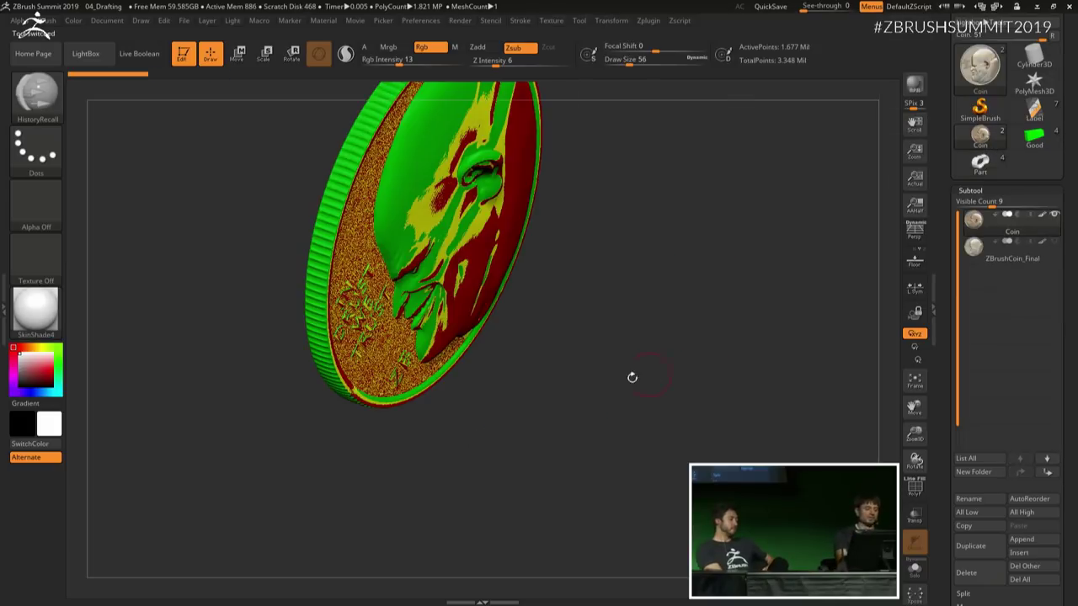
click(609, 22)
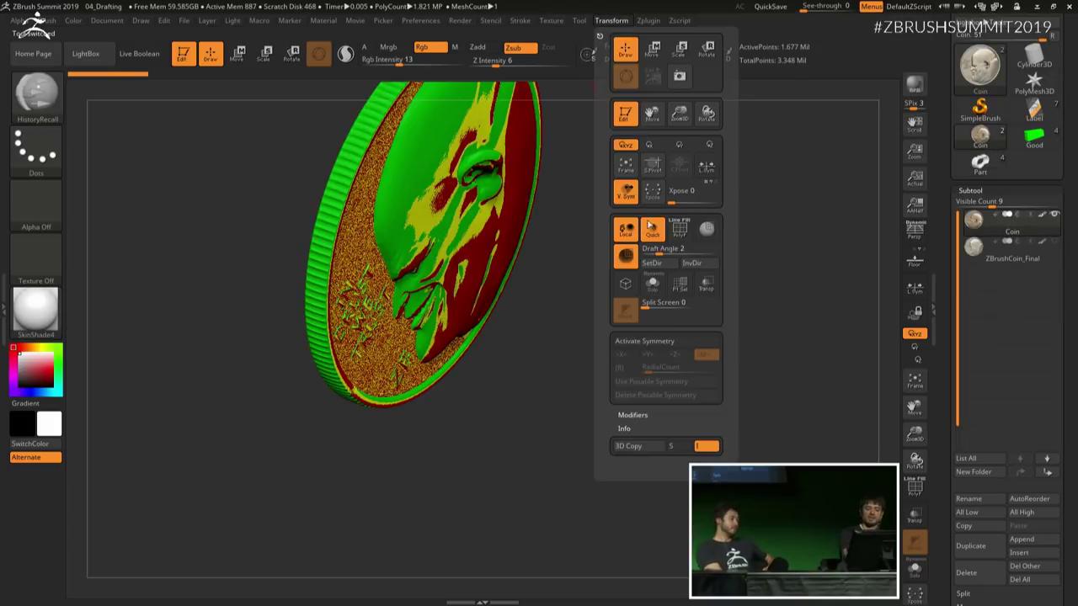
click(628, 262)
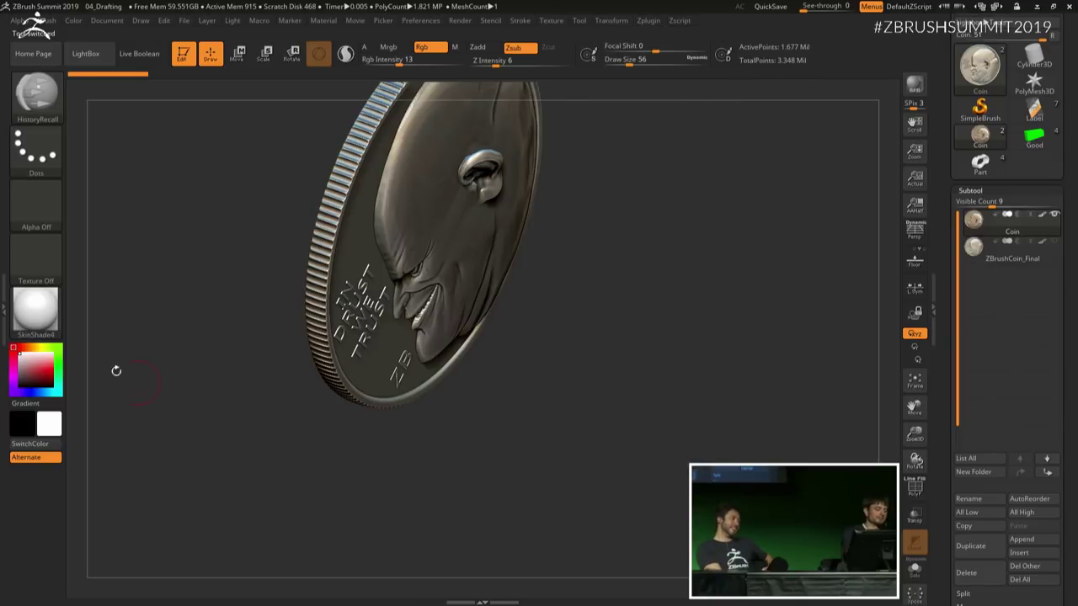
drag(620, 361, 732, 347)
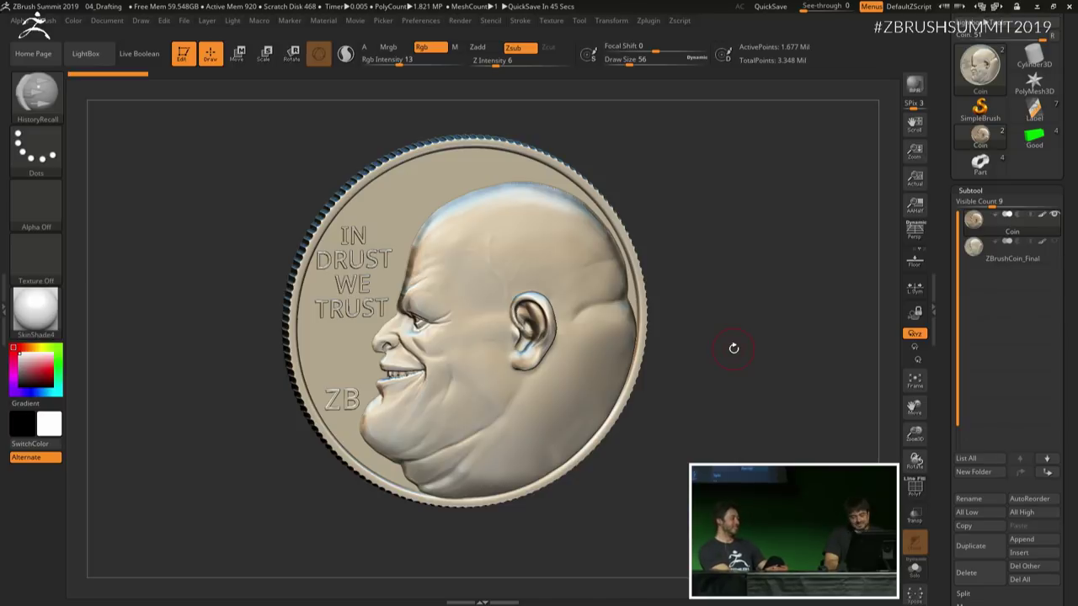
shift+drag(731, 247, 754, 259)
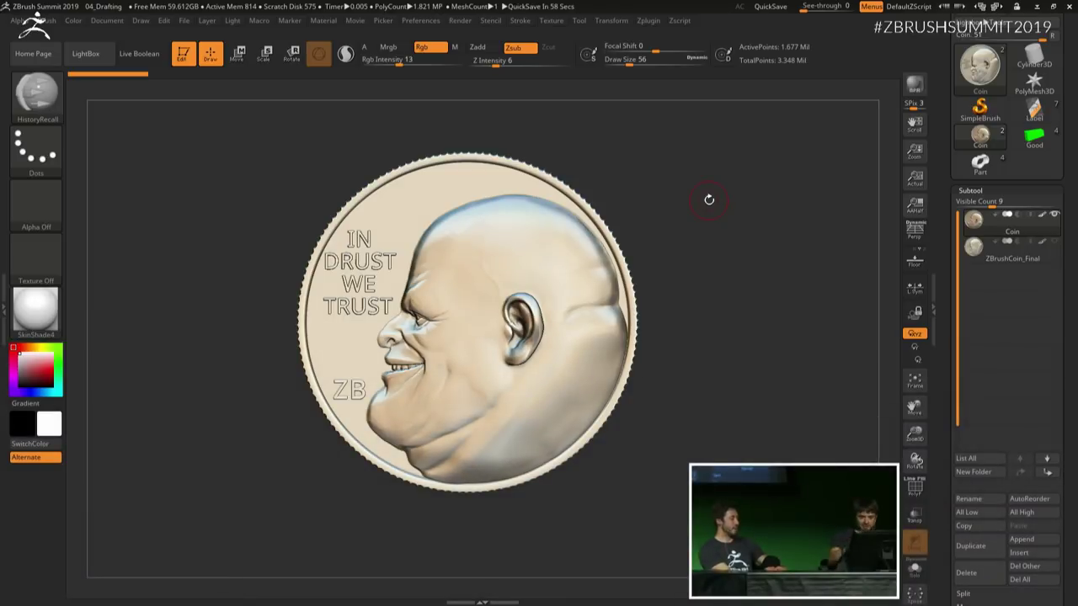
Step: Turn on Draft Analysis with the draft direction set from the coin's face-on view and examine its ear and rim
click(611, 20)
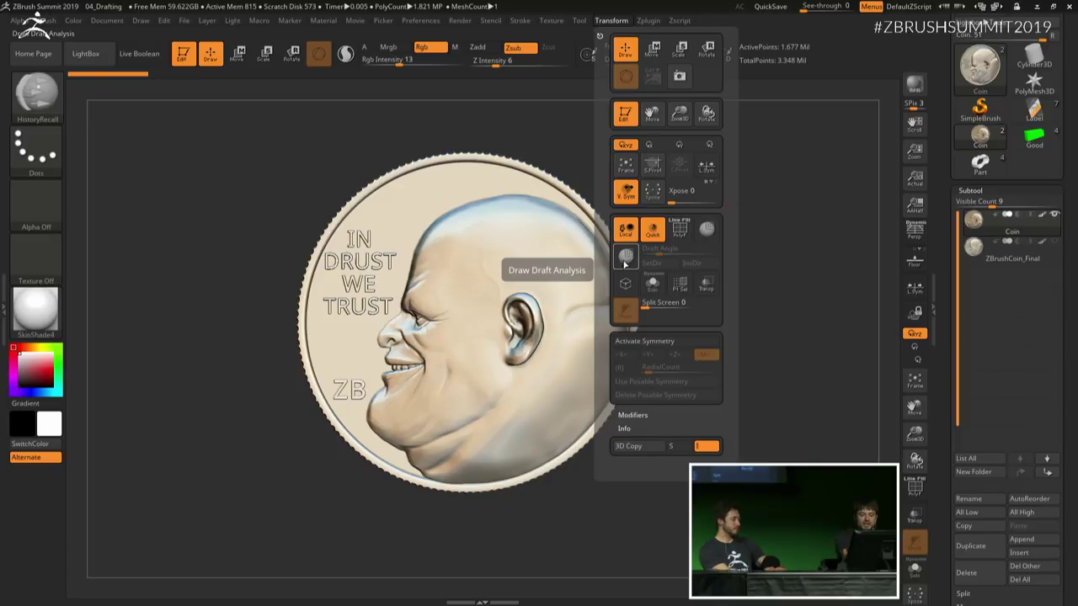
click(626, 257)
click(657, 263)
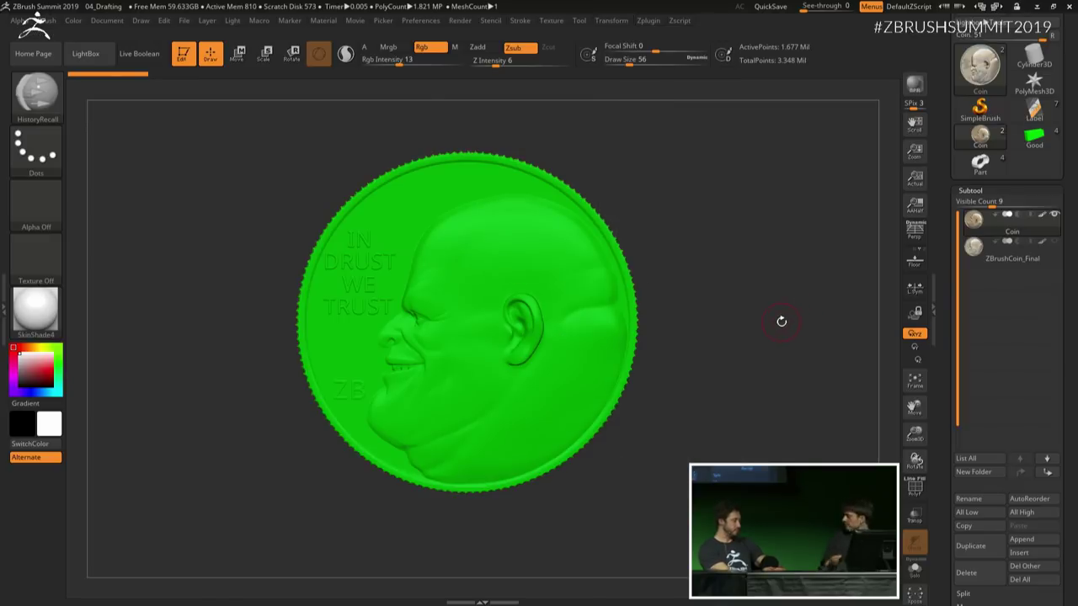
drag(705, 257, 722, 315)
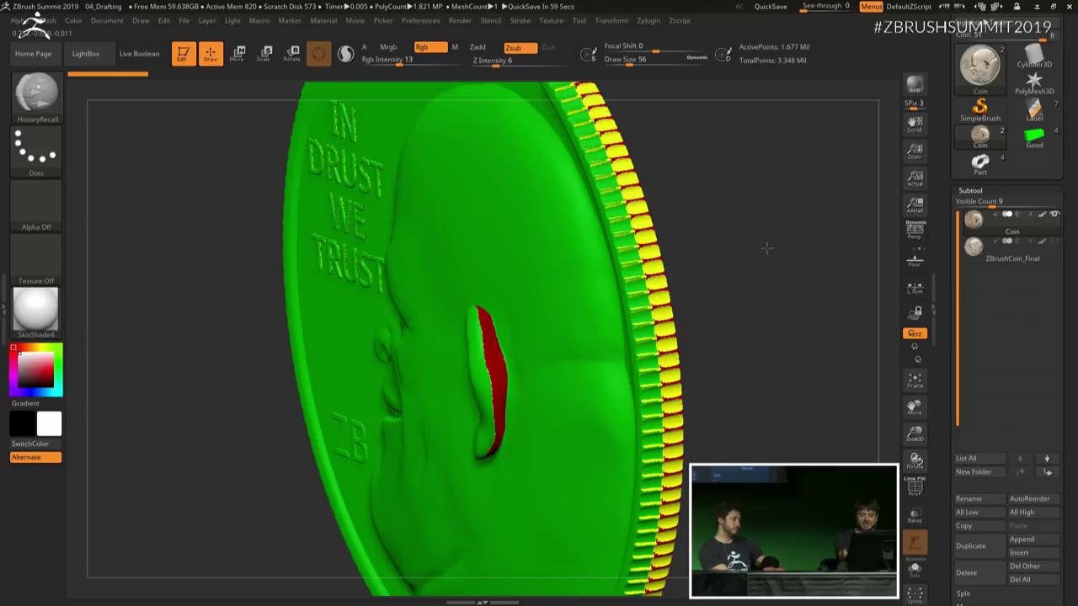
drag(768, 249, 716, 300)
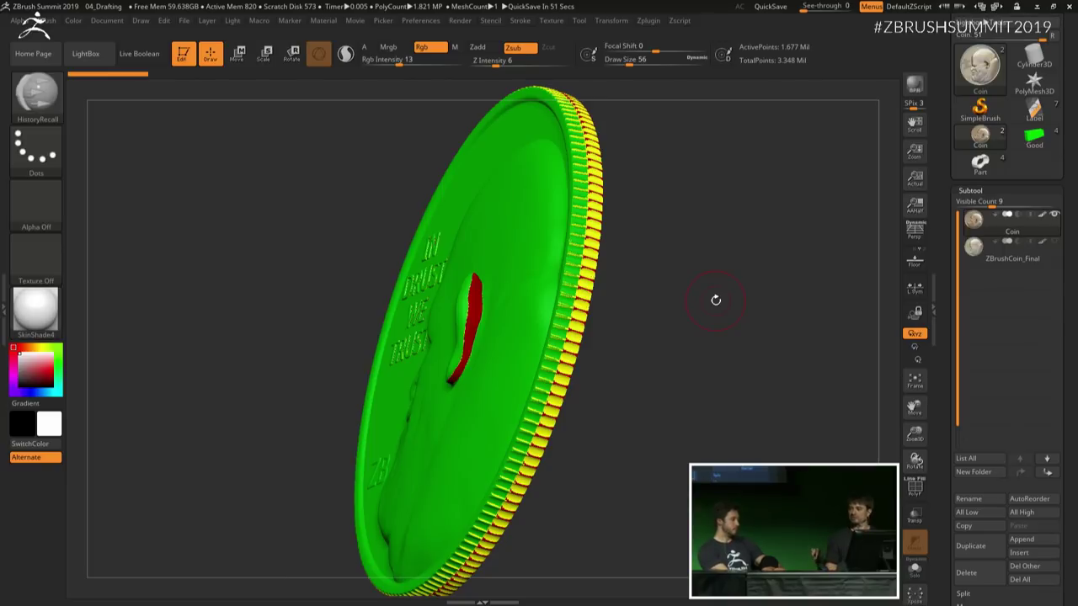
Step: Fill the red undercut behind the portrait's ear with ClayBuildup strokes until its draft color turns green
key(b)
key(c)
key(b)
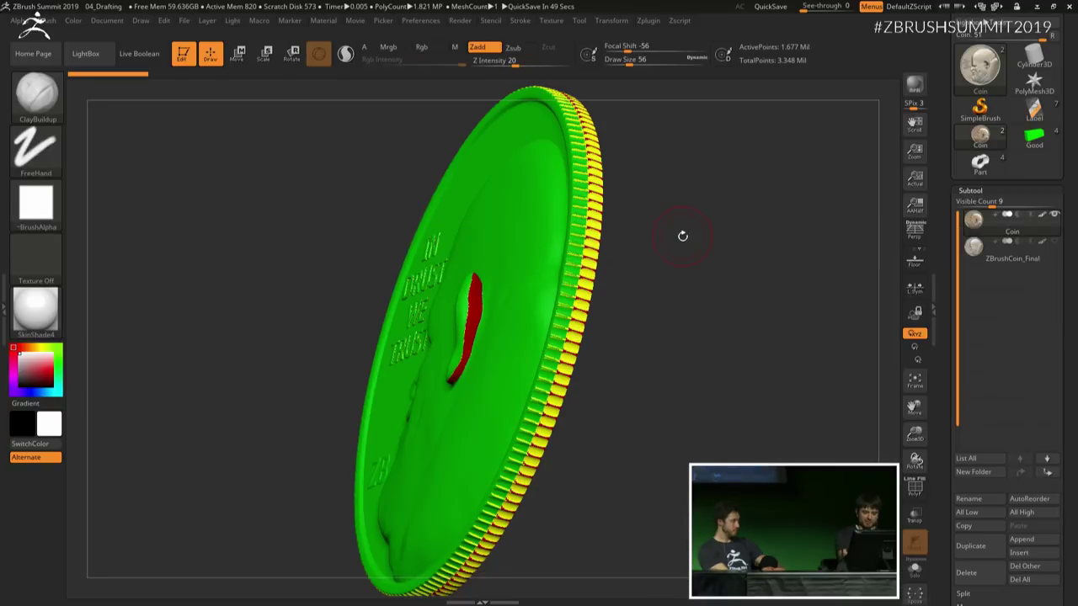
drag(469, 336, 478, 288)
key(bracketright)
key(bracketright)
mouse_move(661, 245)
mouse_down()
mouse_move(690, 242)
mouse_move(709, 268)
mouse_up()
mouse_move(490, 311)
mouse_down()
mouse_move(477, 276)
mouse_move(494, 286)
mouse_move(493, 343)
mouse_move(484, 337)
mouse_up()
mouse_move(480, 358)
mouse_down()
mouse_move(473, 406)
mouse_move(468, 387)
mouse_up()
drag(730, 297, 808, 257)
mouse_move(474, 356)
mouse_down()
mouse_move(436, 401)
mouse_move(451, 381)
mouse_up()
right_drag(563, 319, 525, 356)
right_drag(793, 218, 464, 305)
mouse_move(460, 295)
mouse_down()
mouse_move(491, 284)
mouse_move(468, 305)
mouse_up()
right_drag(673, 274, 804, 317)
key(f)
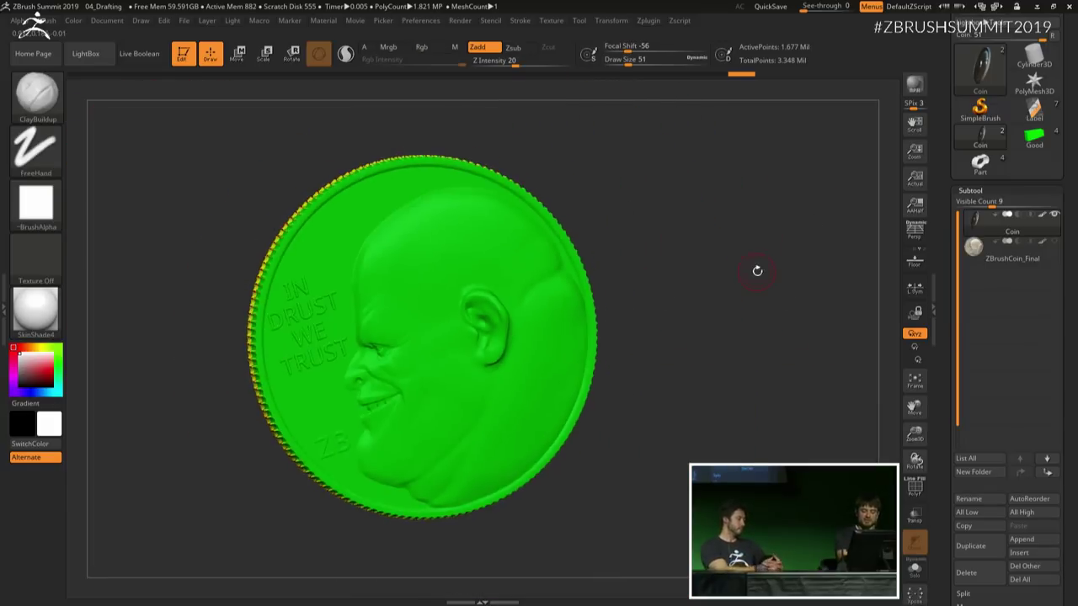
Step: Examine the draft colors on the coin's reworked ear, lettering and rim from the front and at an angle
right_drag(758, 269, 740, 254)
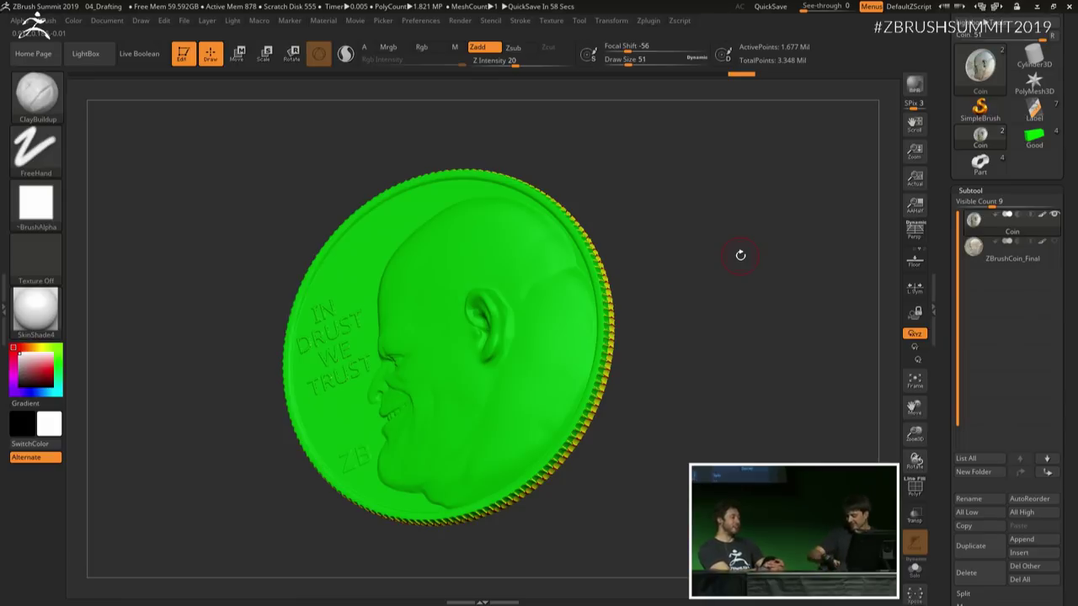
mouse_move(740, 255)
right_down()
mouse_move(770, 233)
mouse_move(740, 233)
right_up()
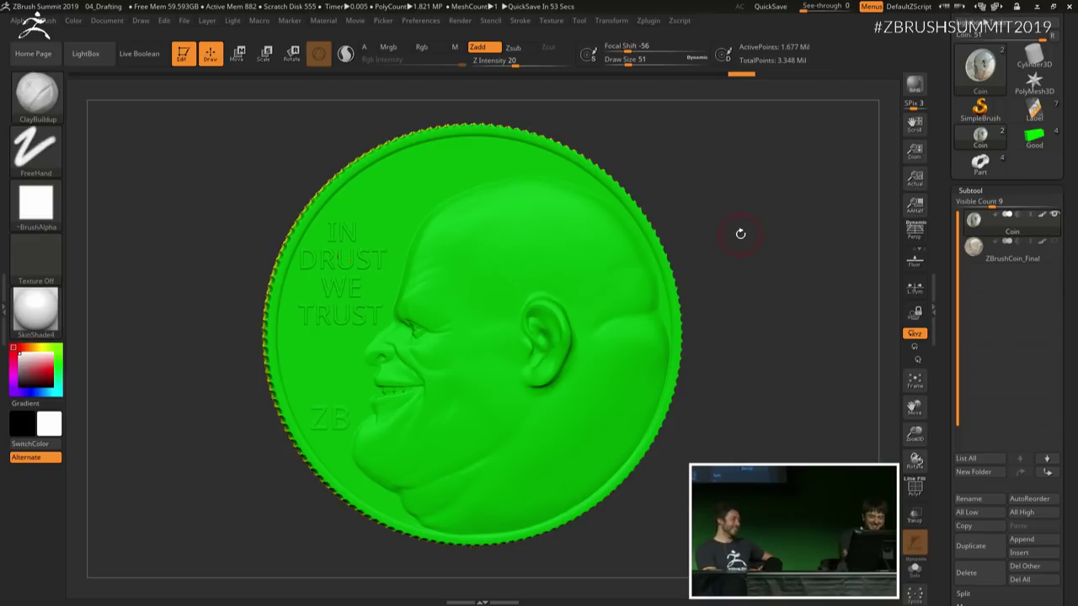
shift+right_drag(740, 234, 761, 320)
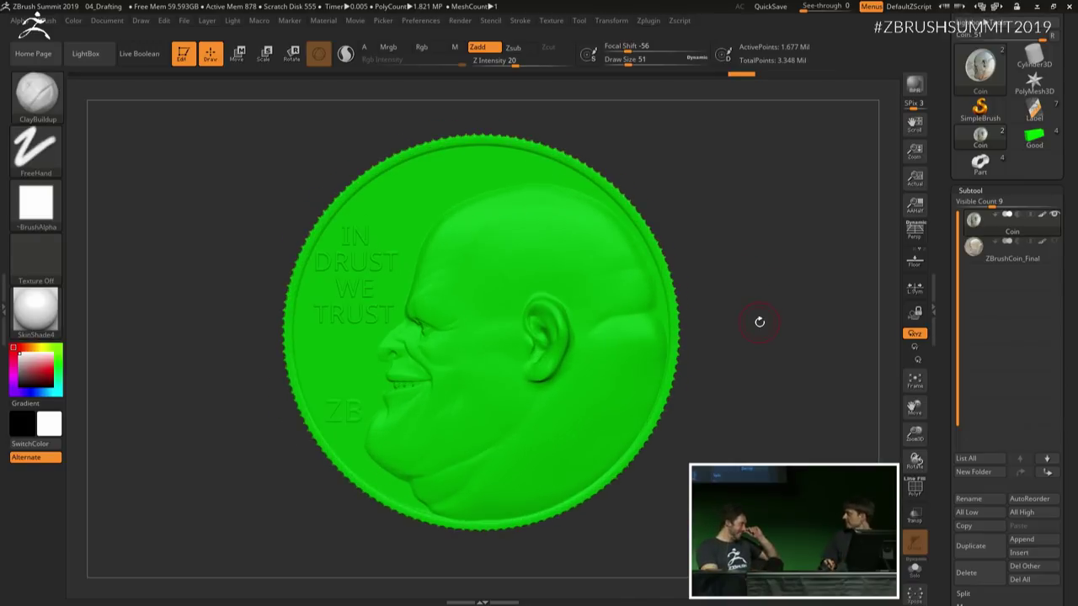
right_drag(758, 216, 765, 245)
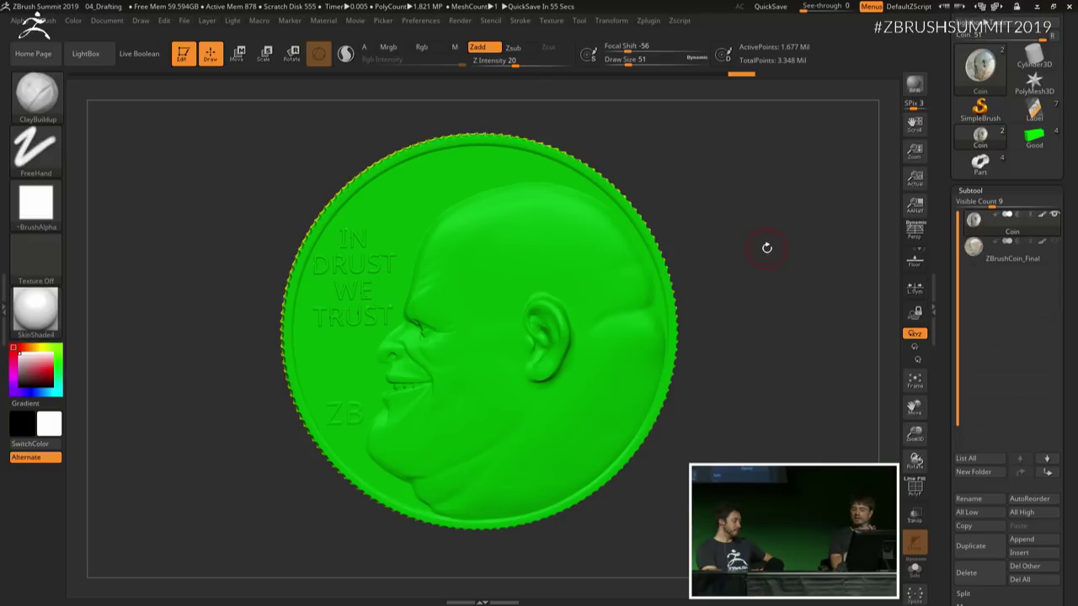
right_drag(766, 247, 705, 250)
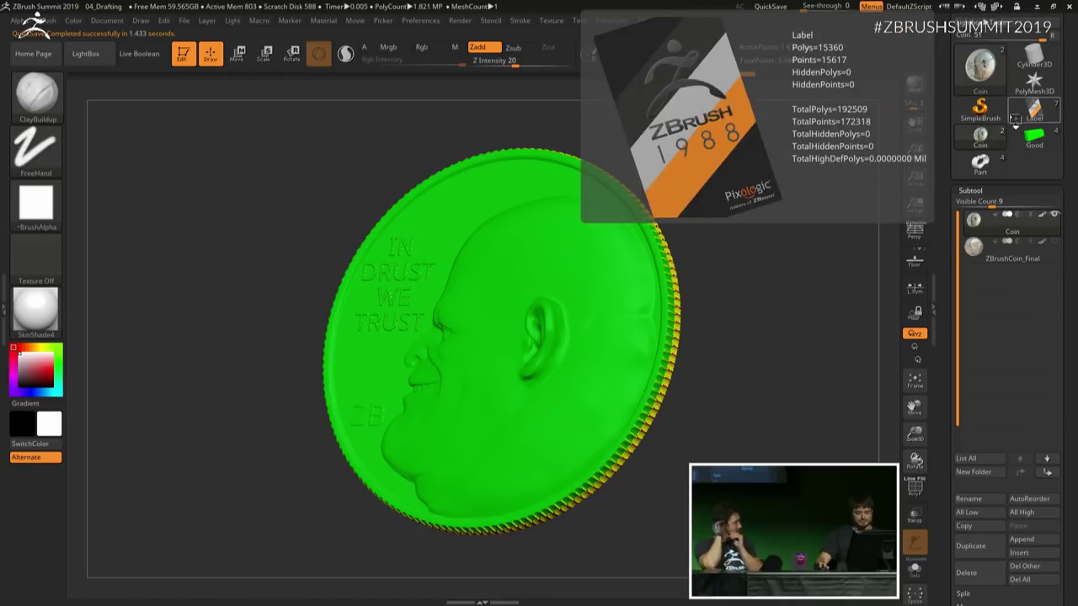
Step: Switch to the Label game cartridge tool, frame it, and turn off Draft Analysis to show its original colors
click(1034, 109)
key(f)
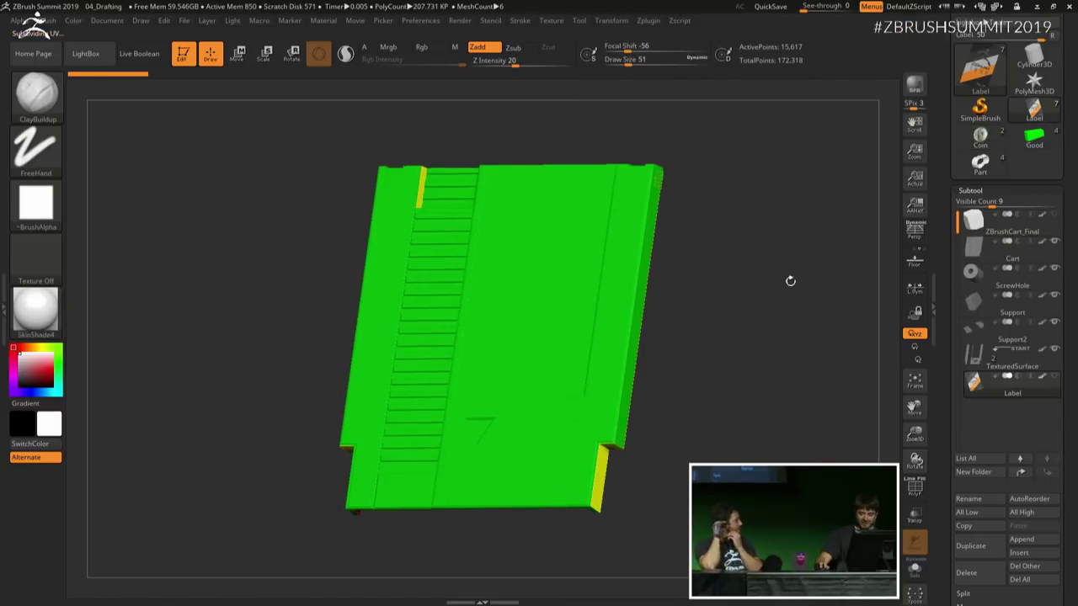
click(579, 20)
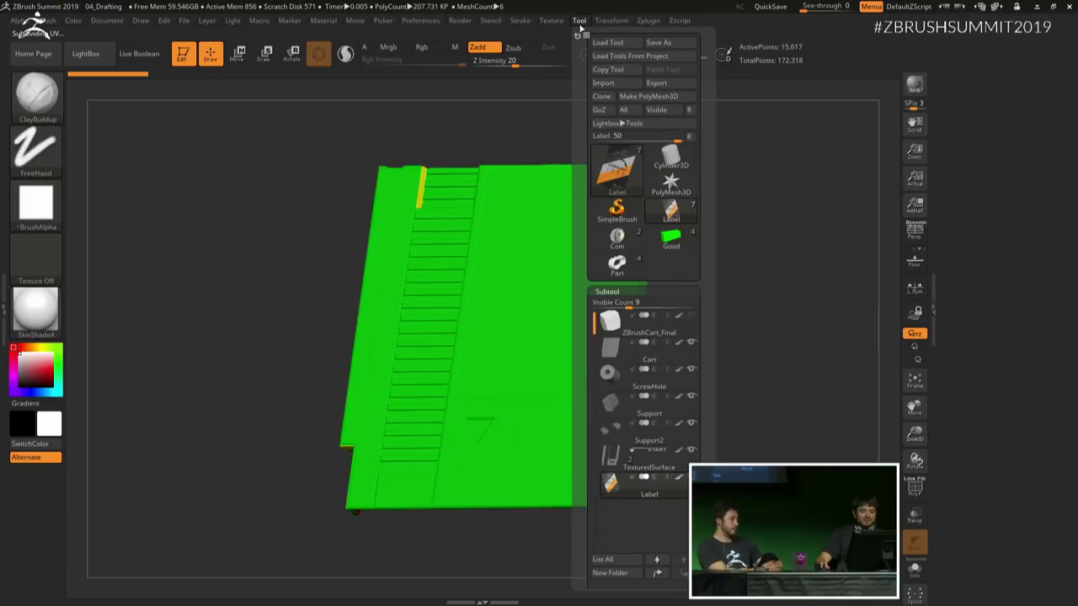
mouse_move(604, 25)
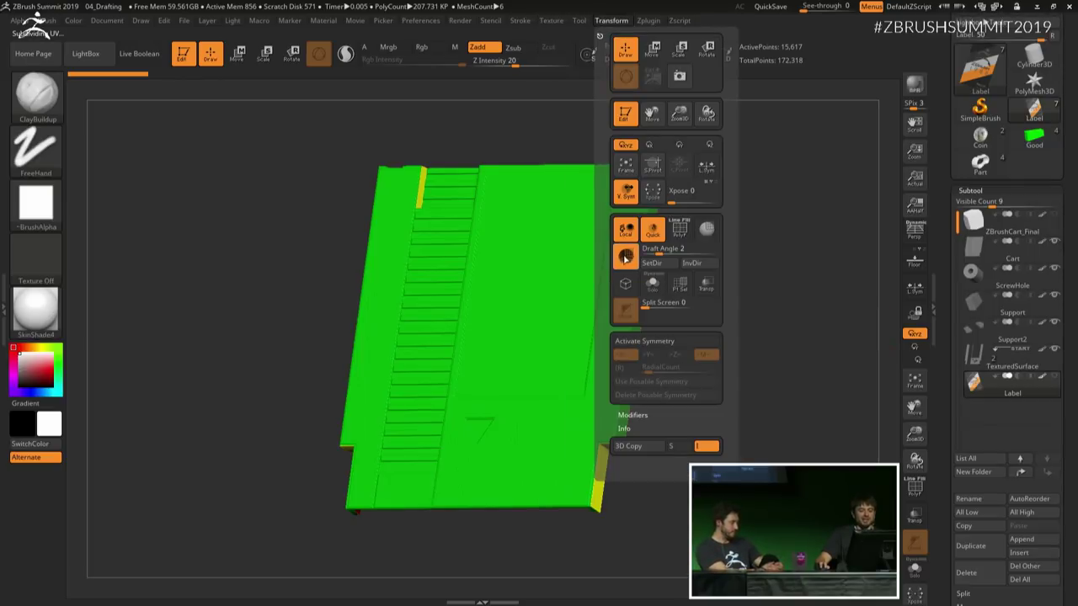
click(626, 255)
drag(808, 268, 791, 238)
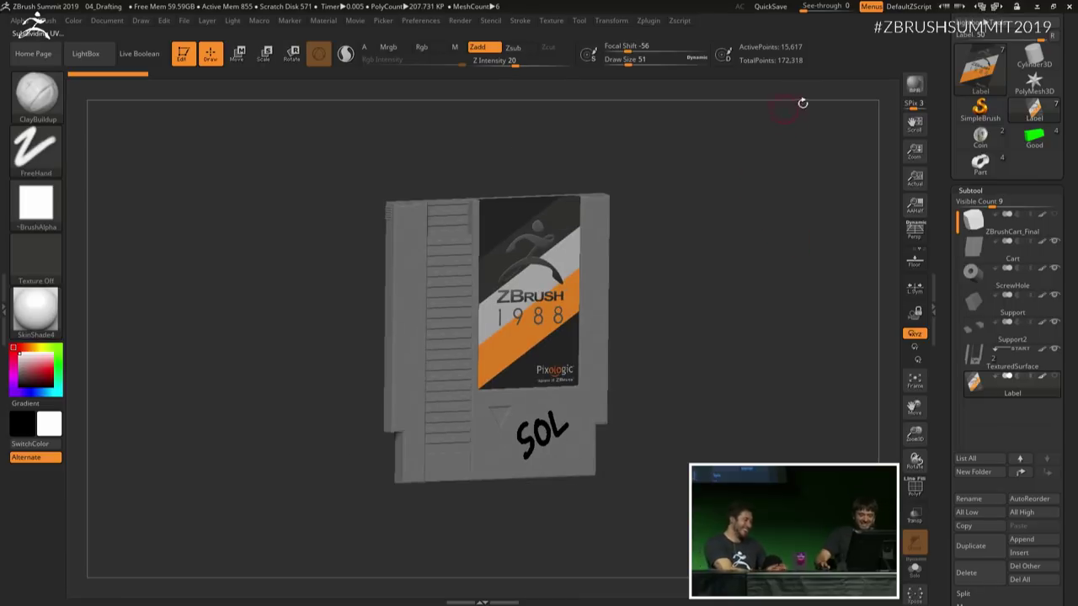
Step: Examine the cartridge's labelled front and the screw holes and supports on its inner side in perspective
drag(713, 237, 722, 267)
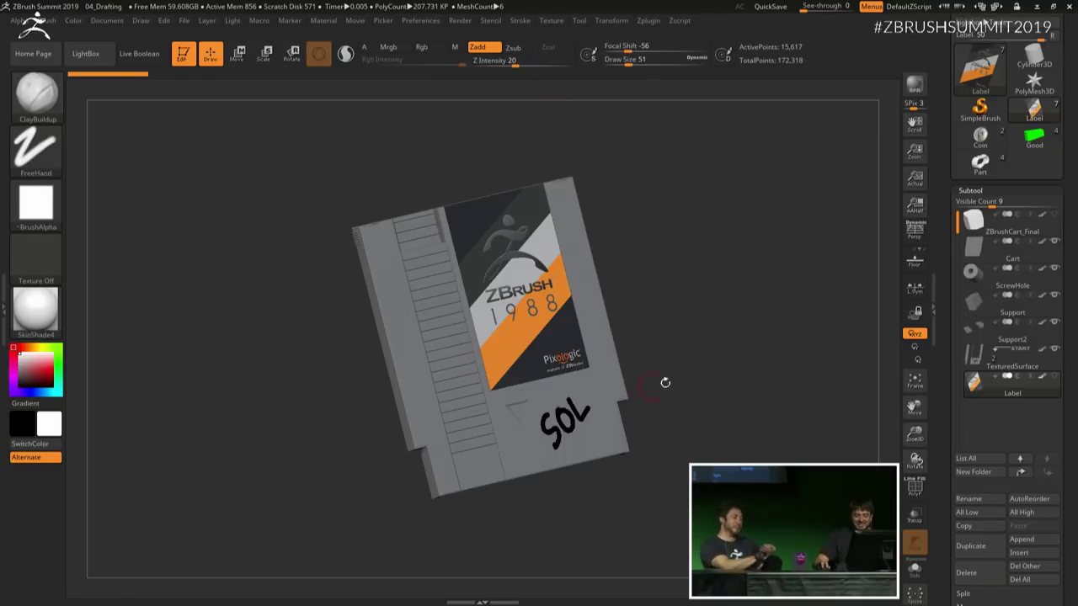
drag(665, 381, 787, 322)
key(p)
mouse_move(771, 287)
mouse_down()
mouse_move(767, 260)
mouse_move(781, 294)
mouse_up()
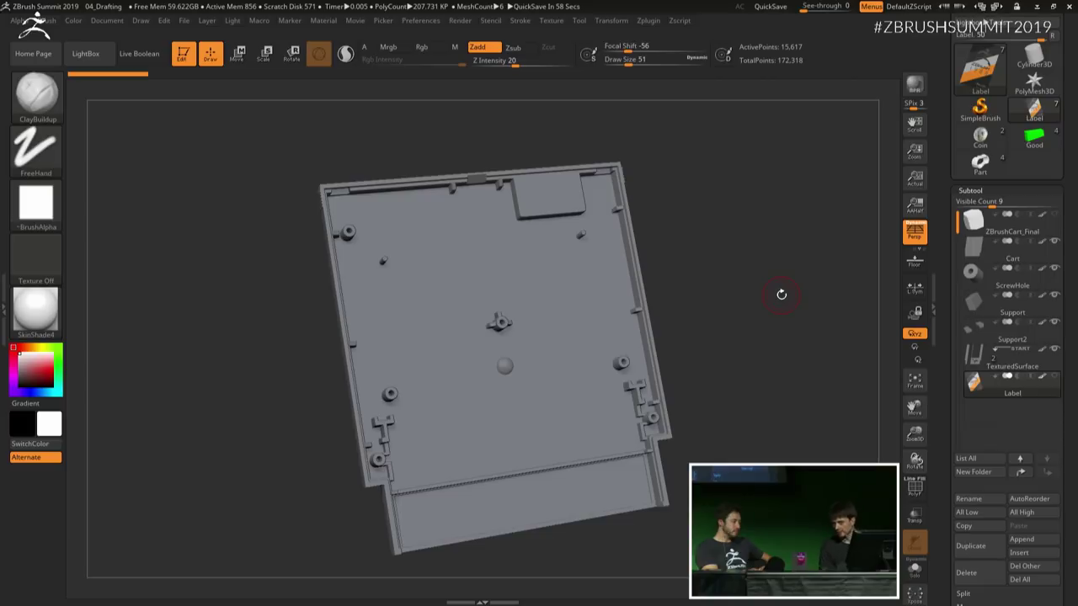
drag(738, 344, 845, 253)
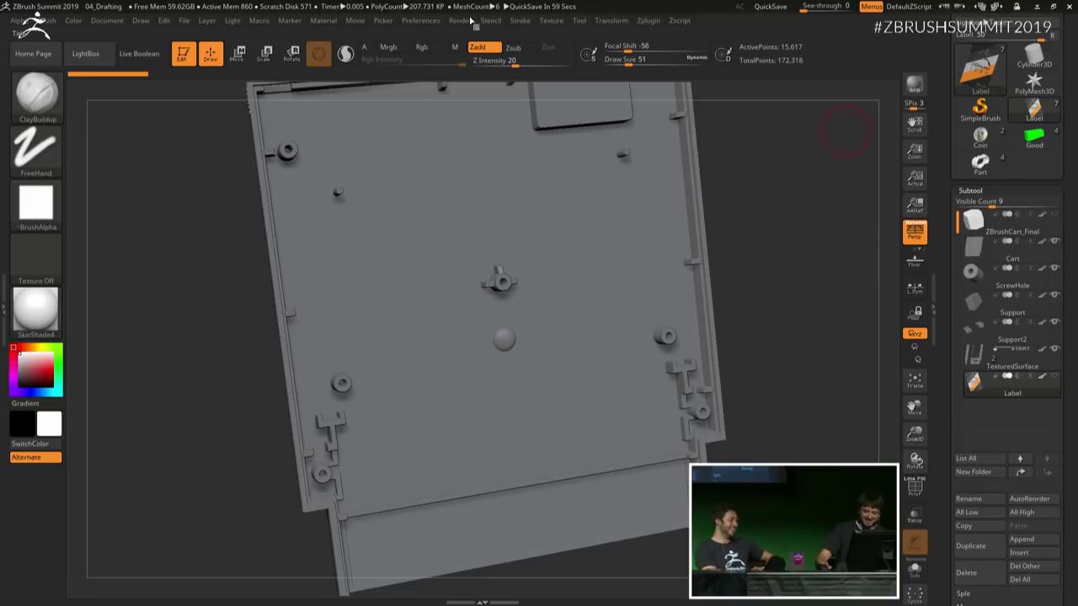
Step: Select the TexturedSurface subtool and turn on Draft Analysis with the cartridge's inner side seen straight on without perspective
click(1029, 360)
shift+drag(851, 379, 842, 319)
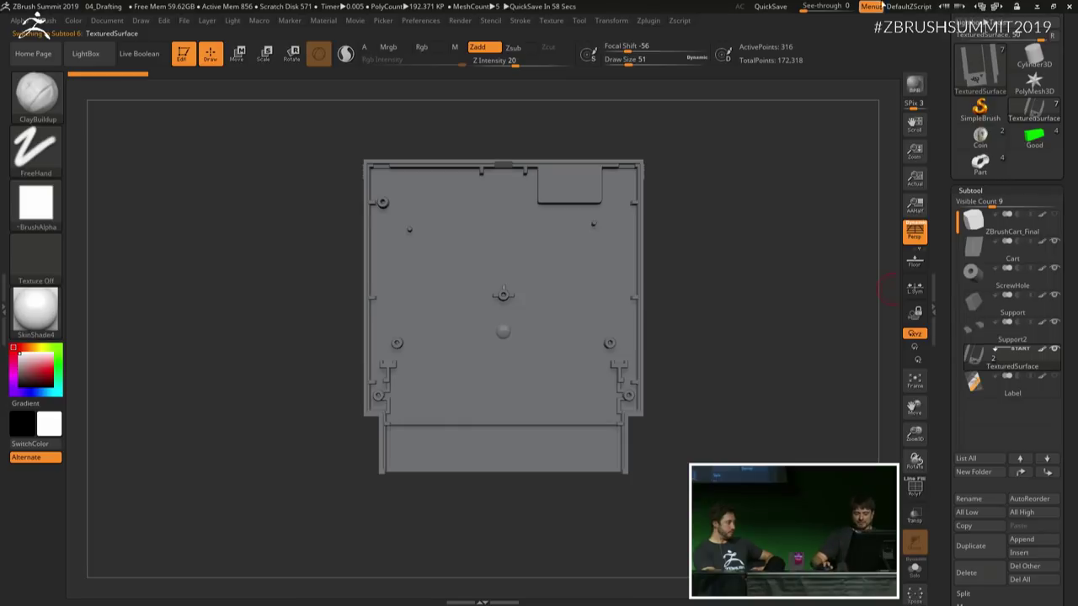
key(p)
drag(760, 266, 788, 272)
click(612, 22)
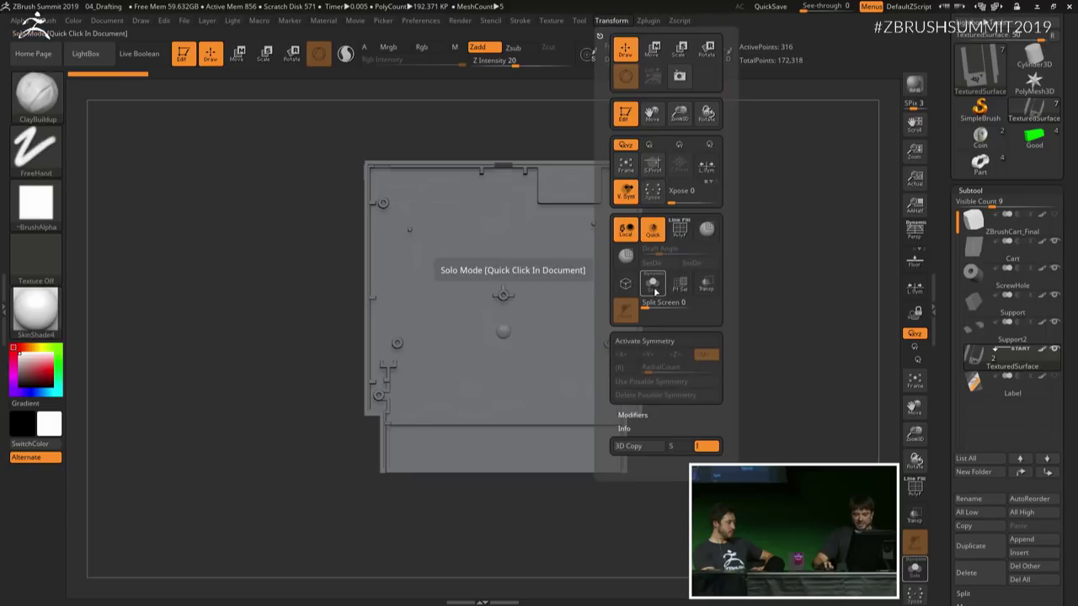
click(626, 257)
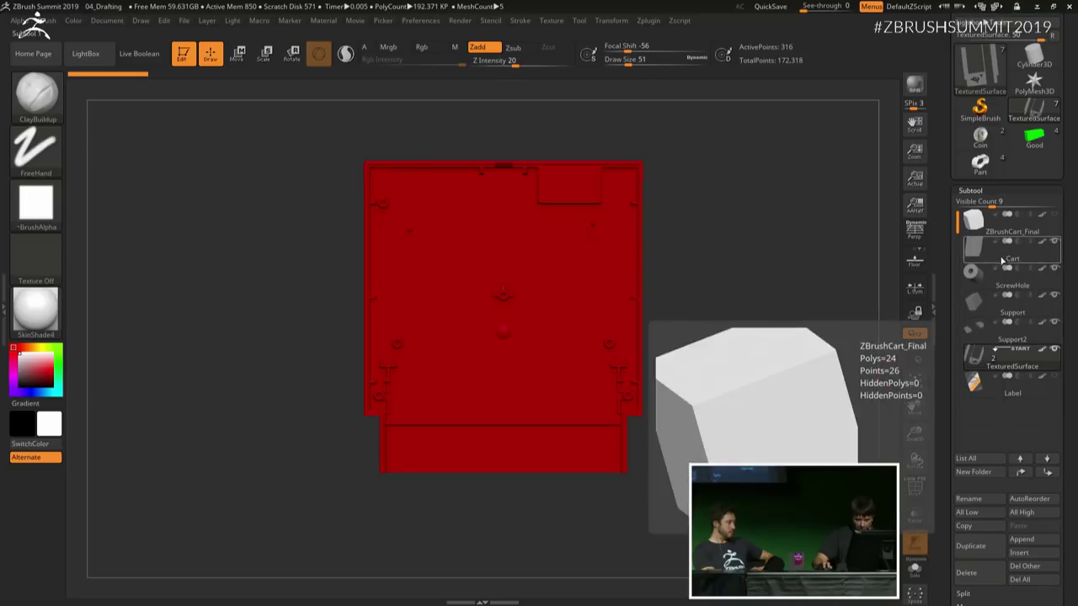
Step: Select the Support2 subtool of the cartridge
click(989, 330)
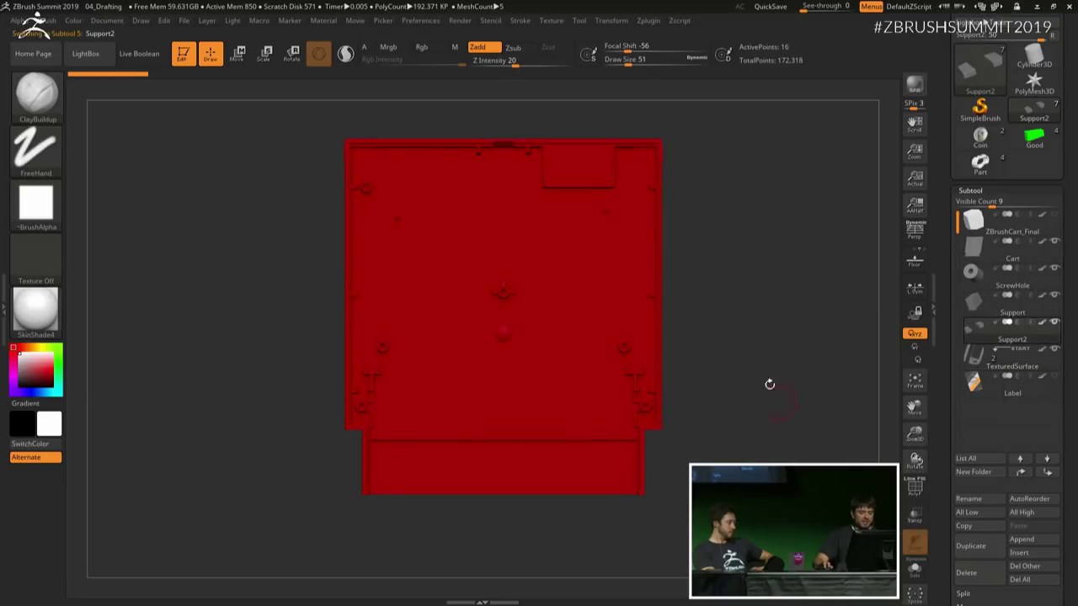
Step: Set the draft analysis pull direction to the straight-on view of the cartridge's inner side
drag(796, 284, 797, 218)
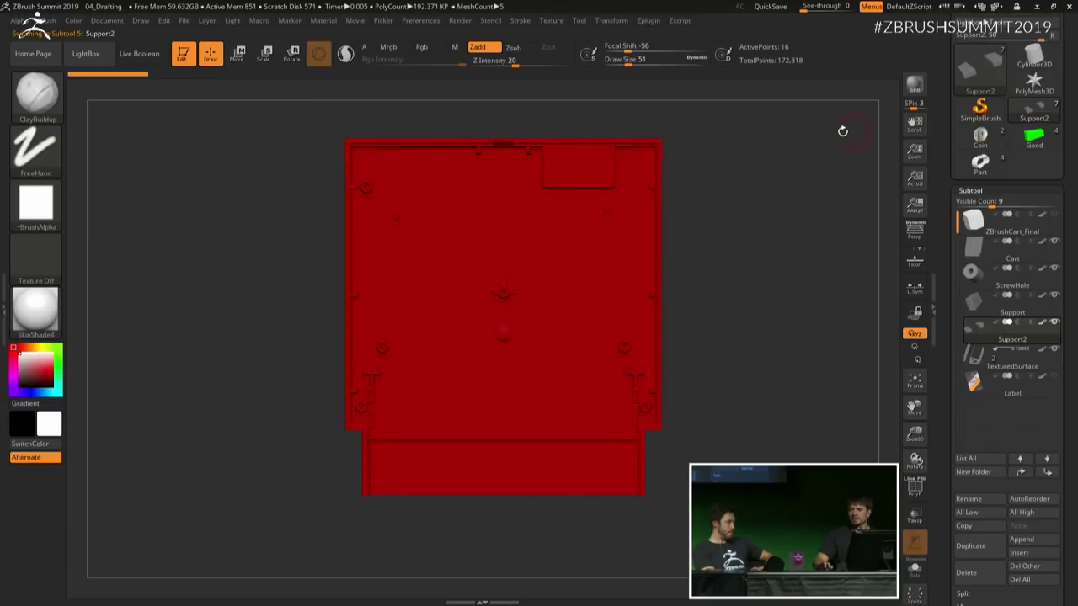
click(653, 25)
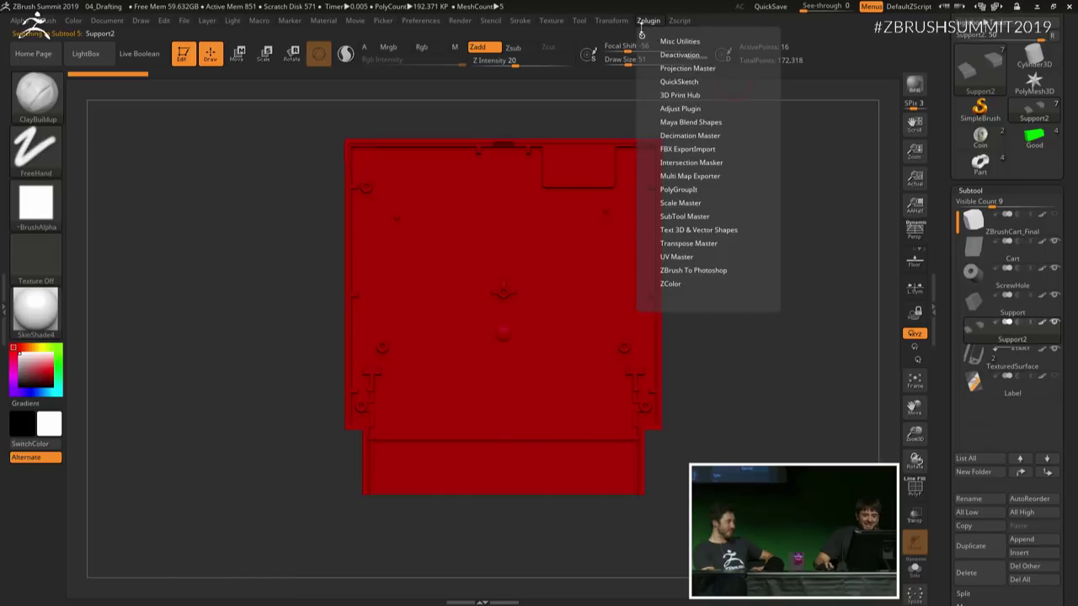
click(611, 20)
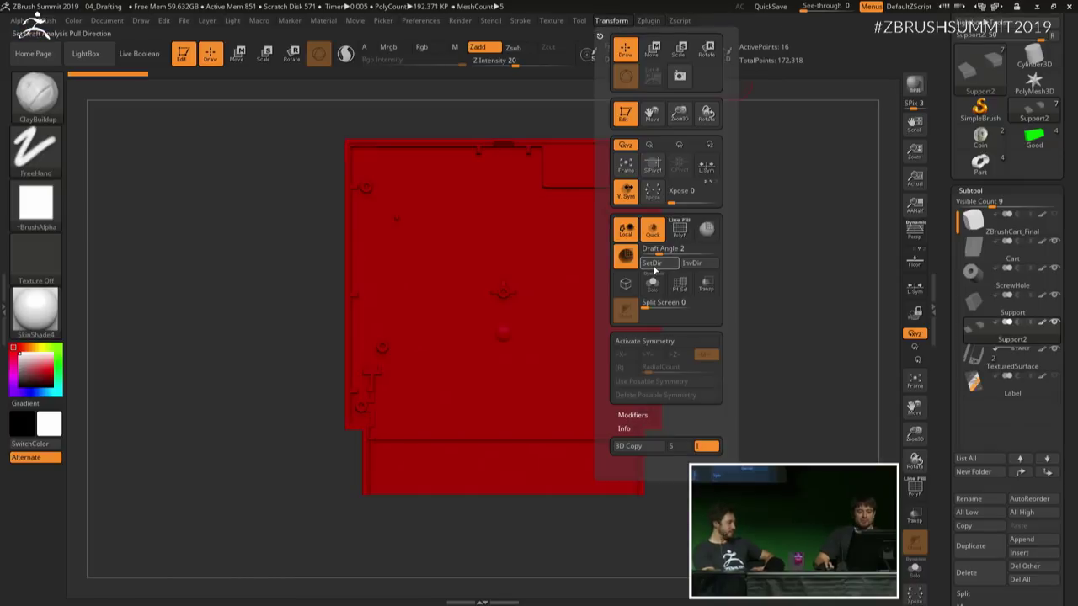
click(651, 262)
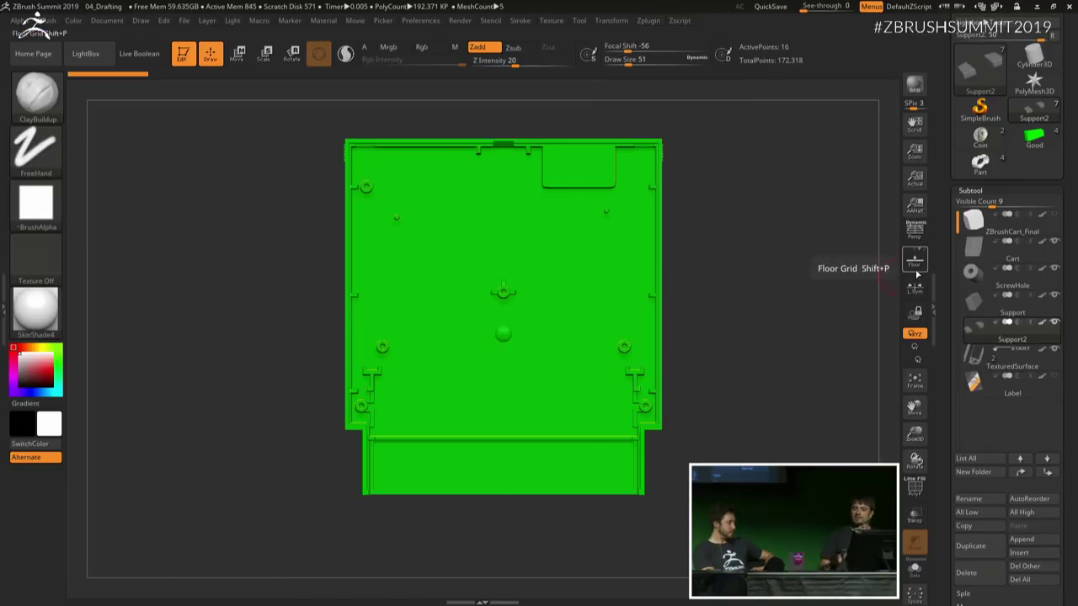
Step: Lower the draft analysis angle to below 1 degree and examine the supports around the central screw post
drag(764, 187, 794, 224)
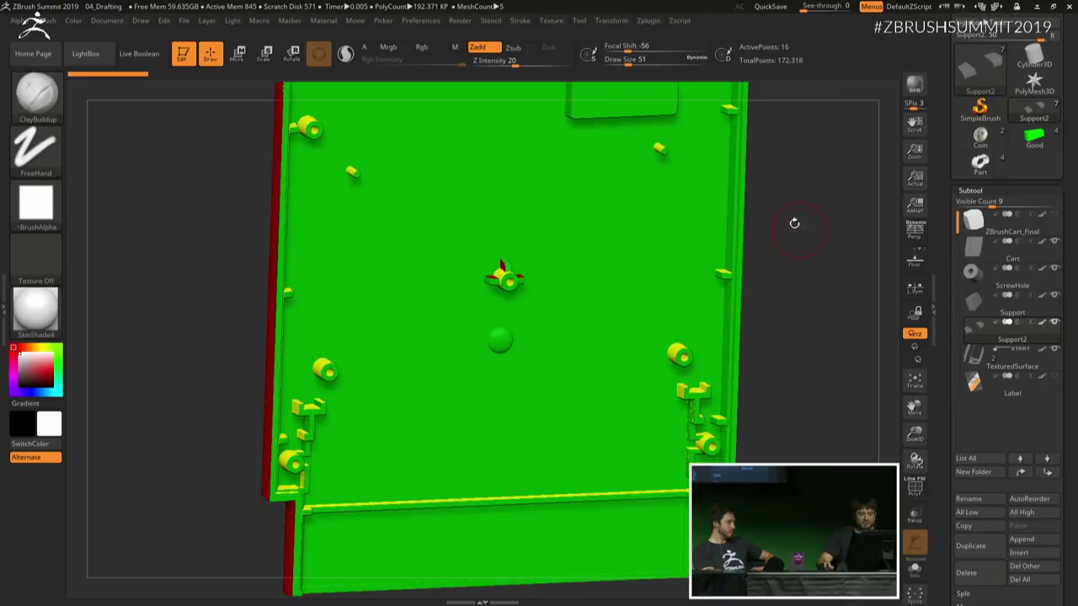
click(553, 22)
click(608, 21)
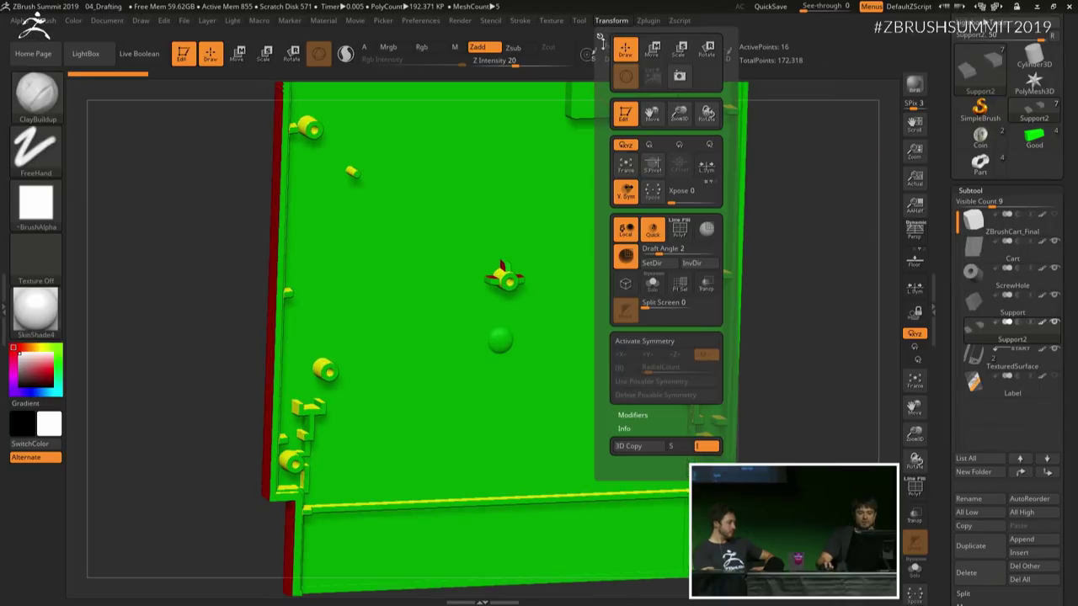
drag(654, 250, 647, 250)
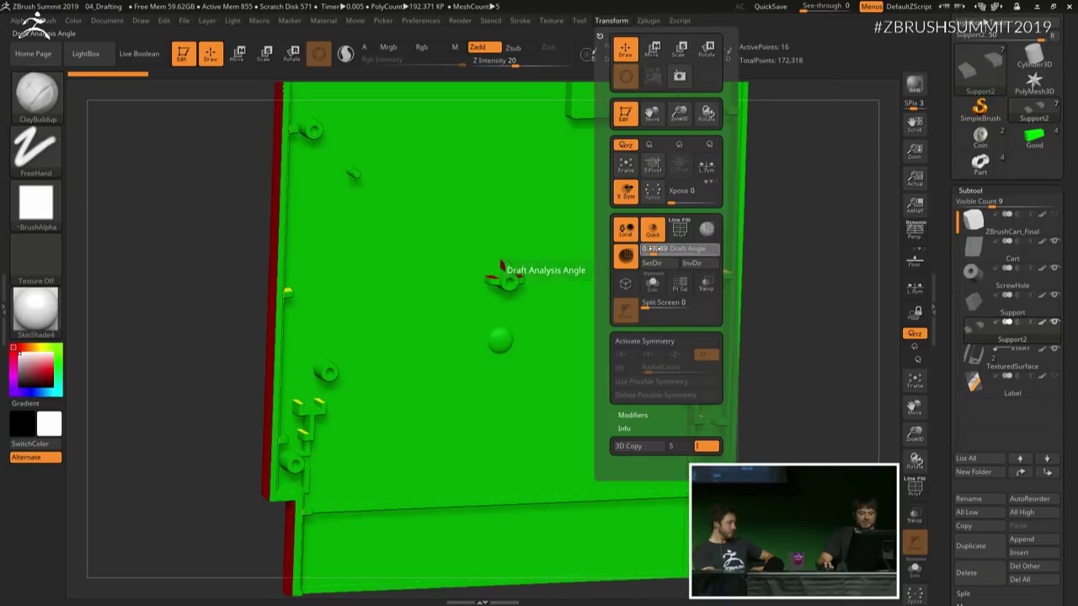
drag(783, 287, 799, 313)
drag(856, 396, 805, 382)
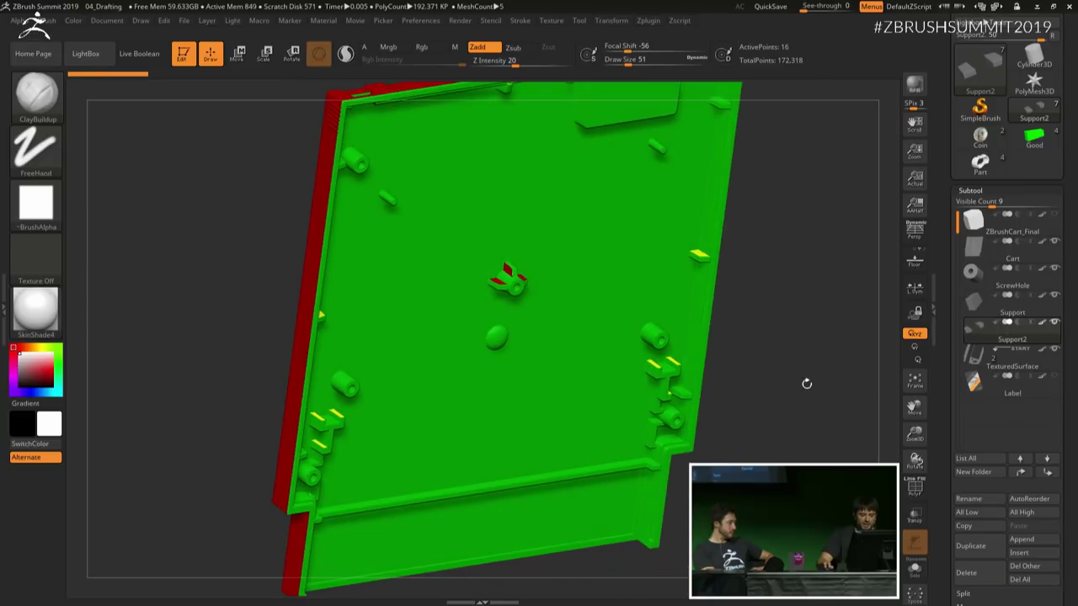
alt+drag(810, 316, 810, 350)
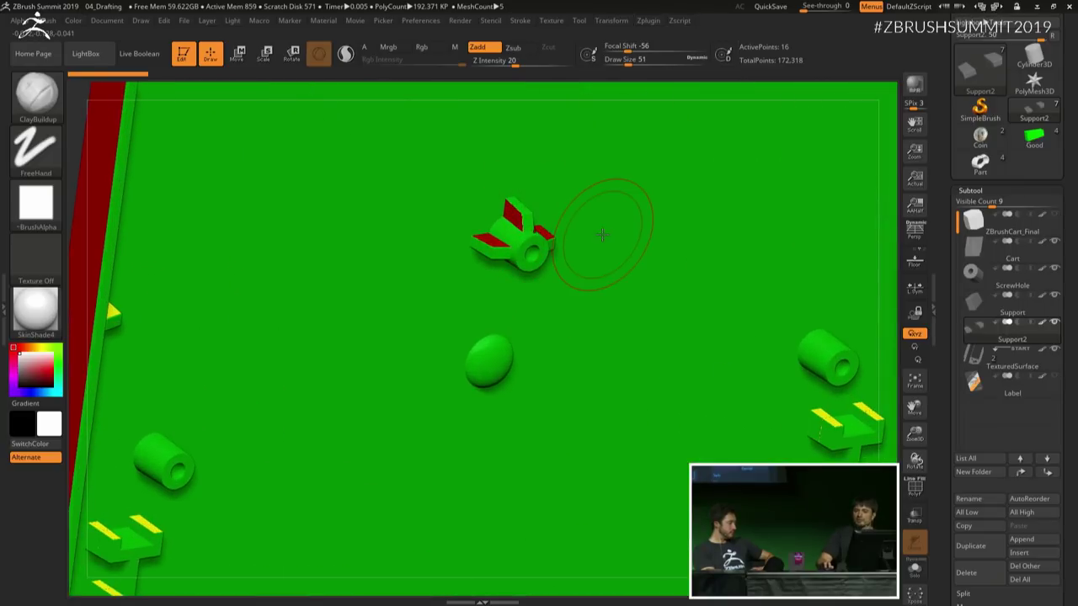
drag(880, 327, 556, 286)
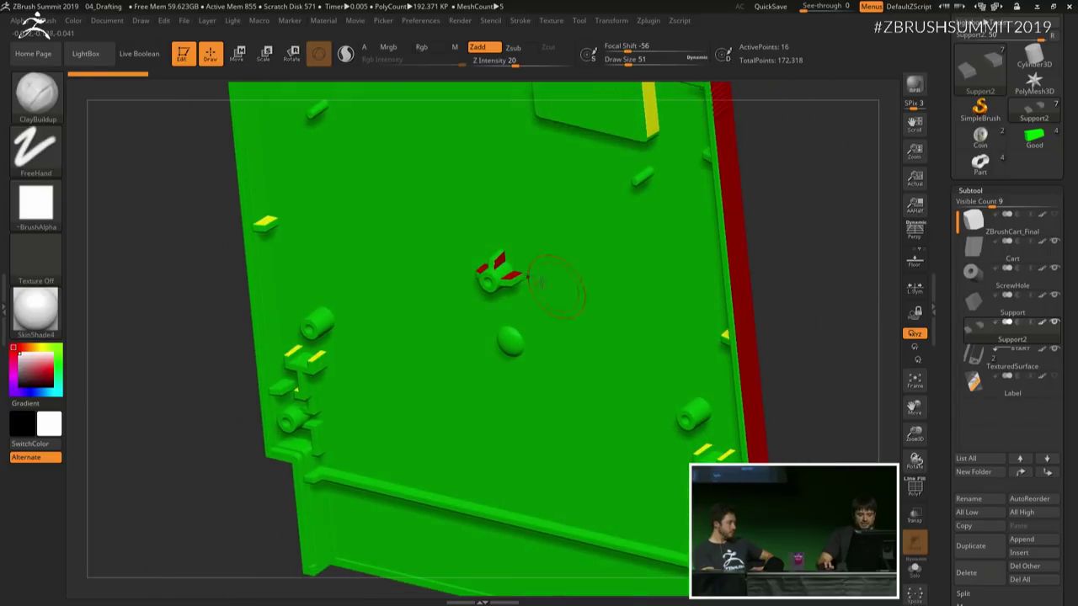
drag(848, 307, 815, 295)
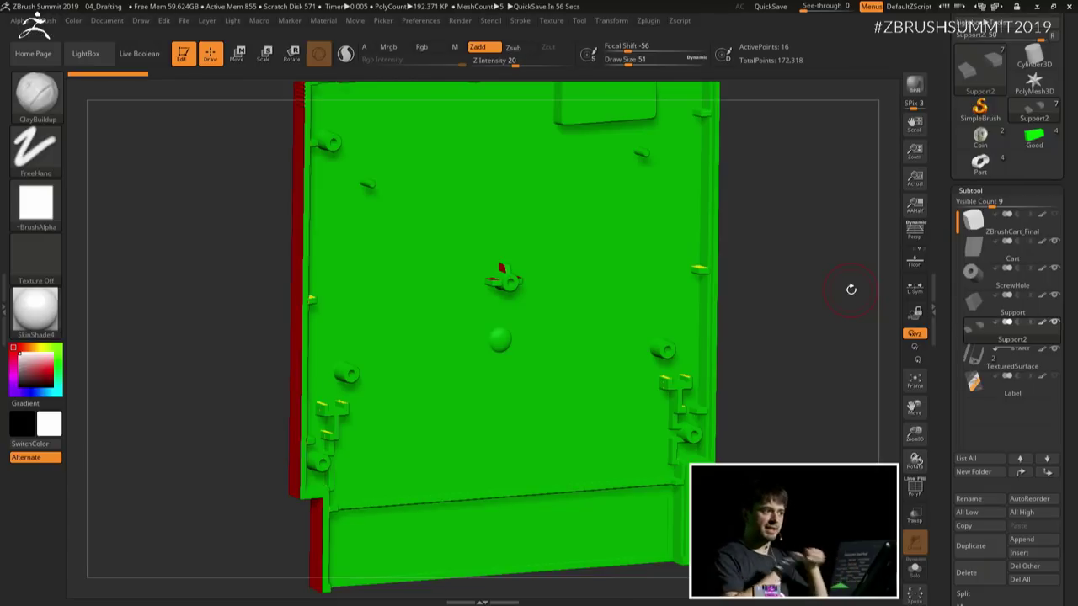
Step: Select the Support subtool and isolate it in Solo mode, framed large enough to edit
mouse_move(1013, 312)
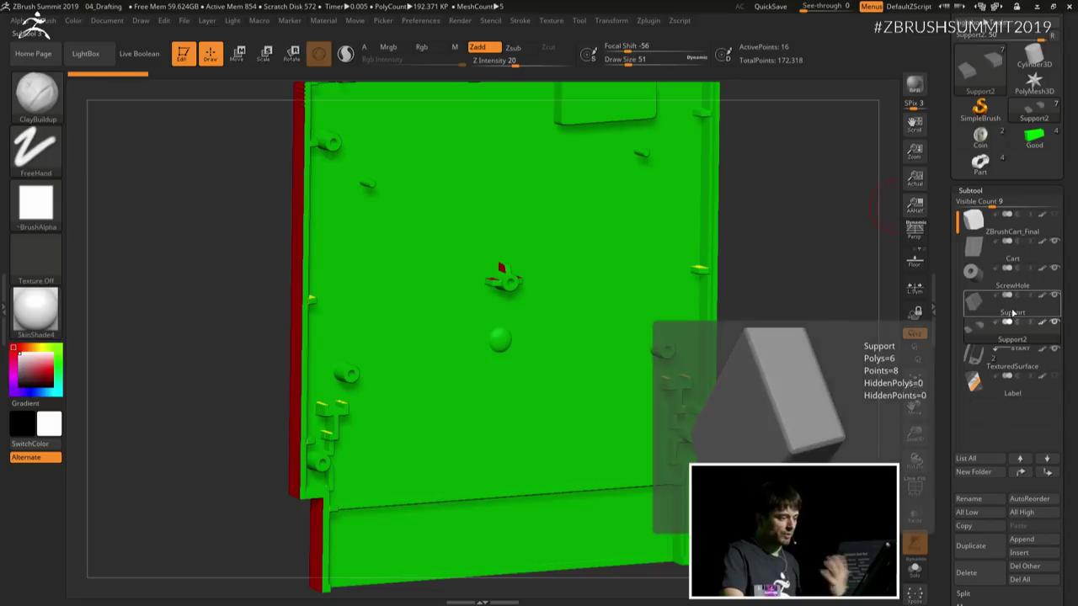
mouse_move(1022, 335)
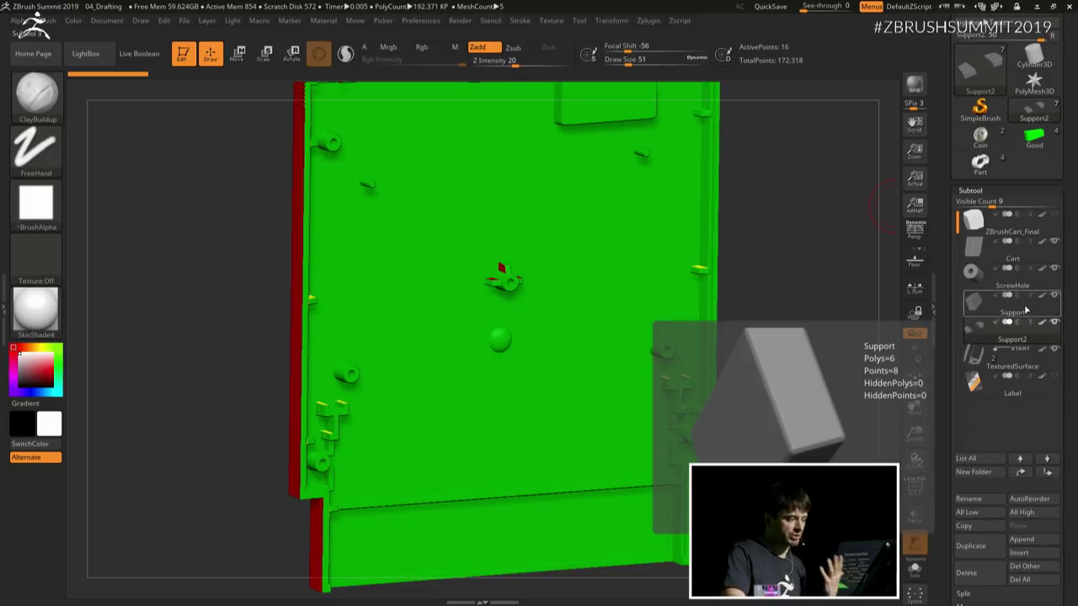
click(1023, 315)
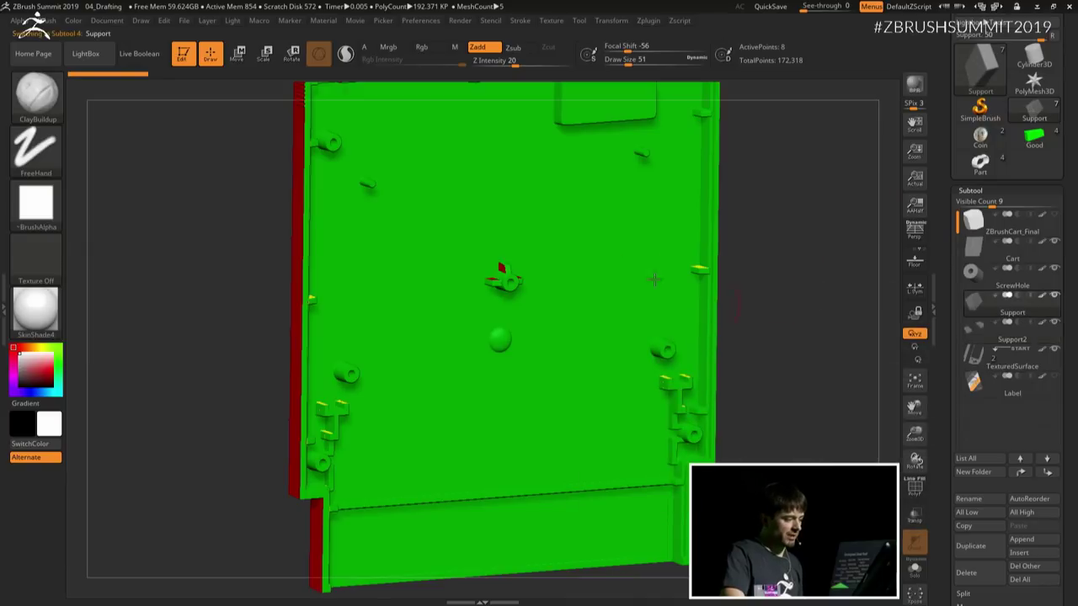
click(914, 571)
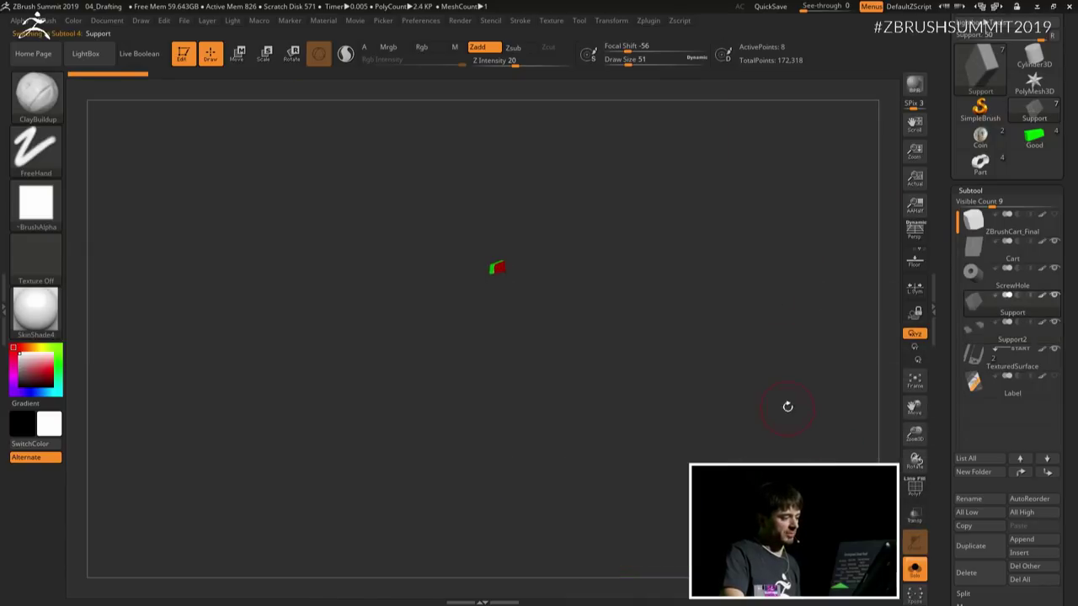
shift+drag(792, 505, 777, 460)
drag(690, 526, 842, 438)
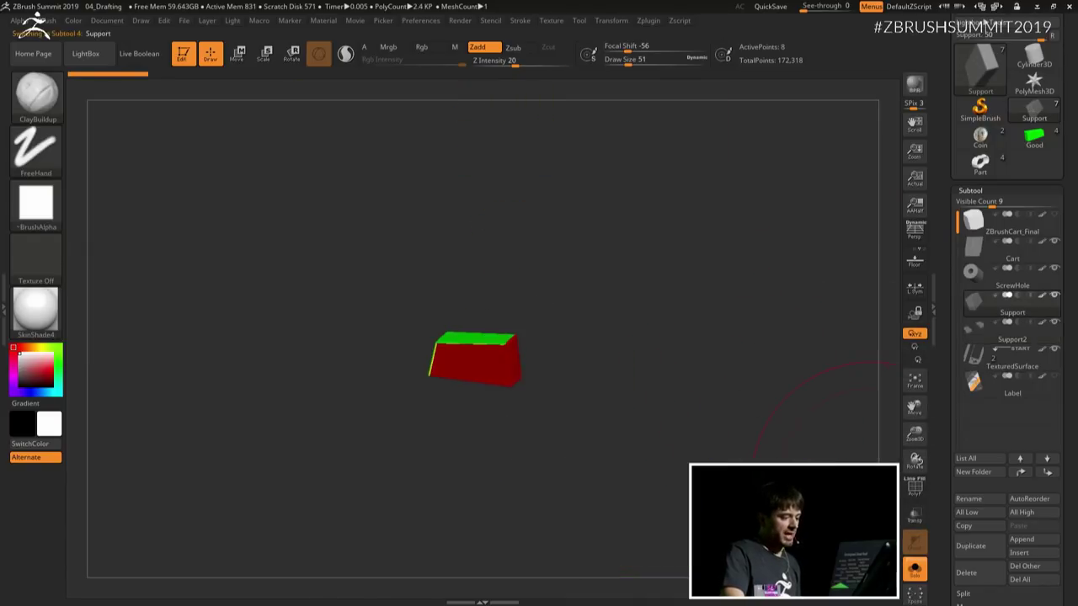
mouse_move(785, 356)
alt+mouse_down()
mouse_move(784, 391)
mouse_move(726, 361)
mouse_move(725, 396)
mouse_move(743, 409)
alt+mouse_up()
Step: Mask the lower edge of the isolated support from a side view and activate the Move gizmo
key(s)
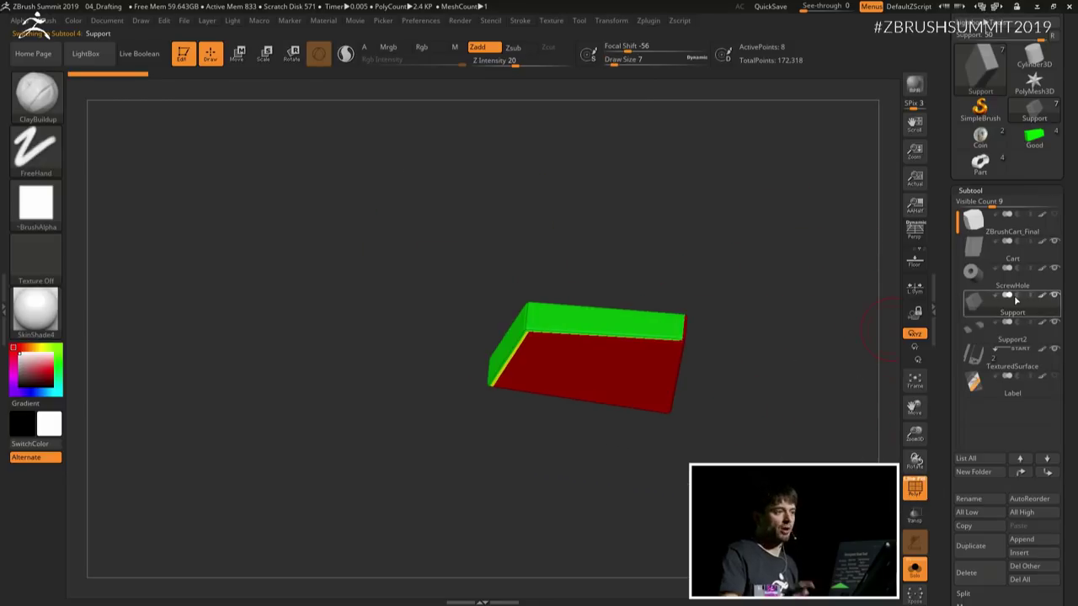
mouse_move(1013, 295)
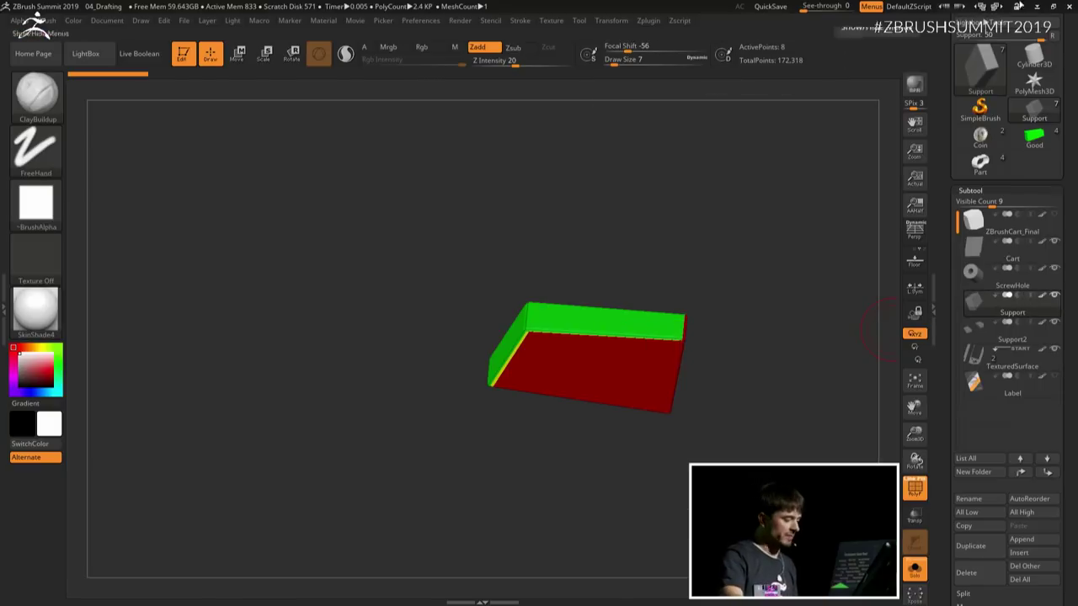
mouse_move(791, 284)
mouse_down()
mouse_move(775, 257)
mouse_move(822, 301)
mouse_move(724, 264)
mouse_move(760, 262)
mouse_move(770, 298)
mouse_up()
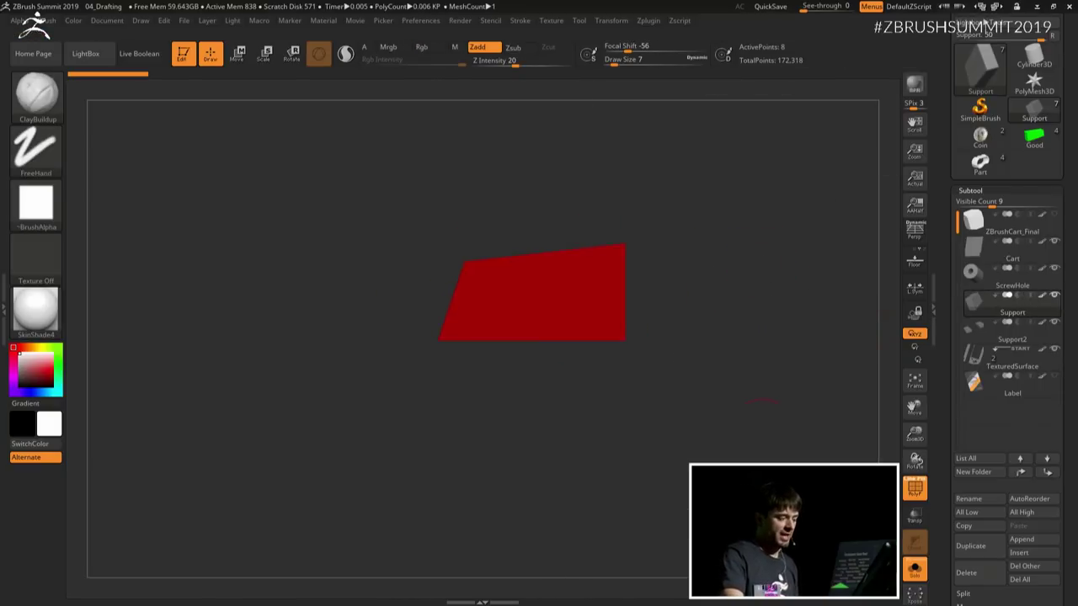
ctrl+drag(746, 443, 586, 314)
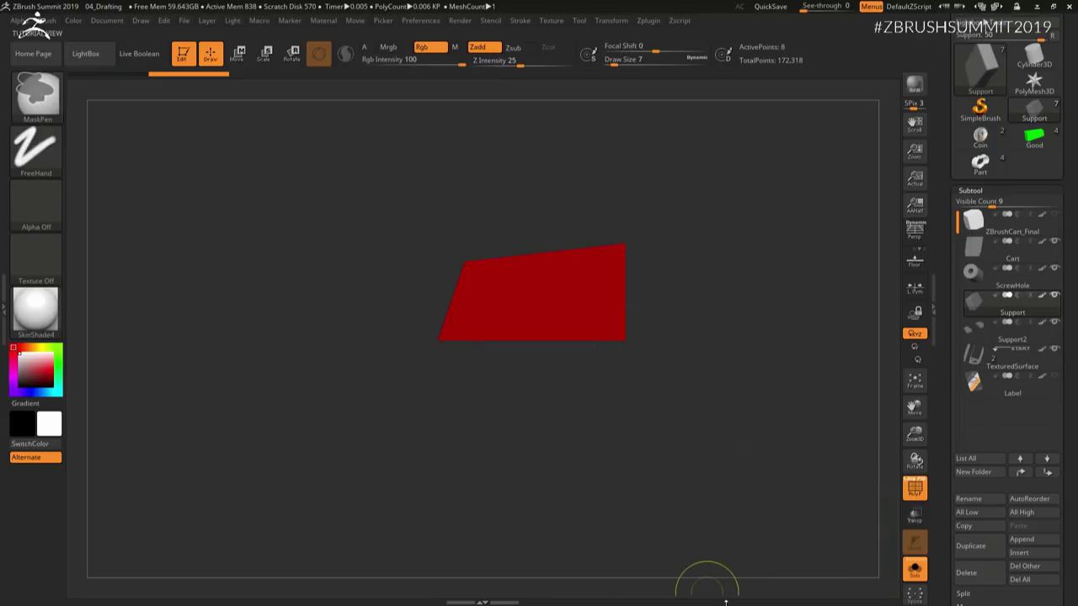
click(239, 50)
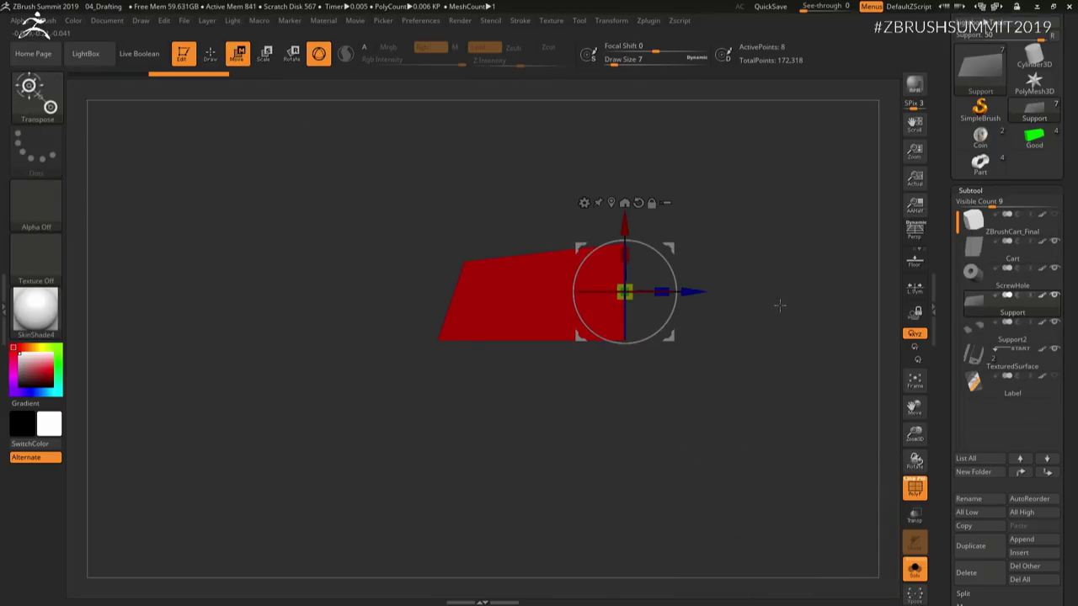
Step: Invert the mask and scale the support's lower edge wider so its side faces taper
mouse_move(777, 303)
mouse_down()
mouse_move(755, 320)
mouse_move(736, 315)
mouse_move(735, 362)
mouse_up()
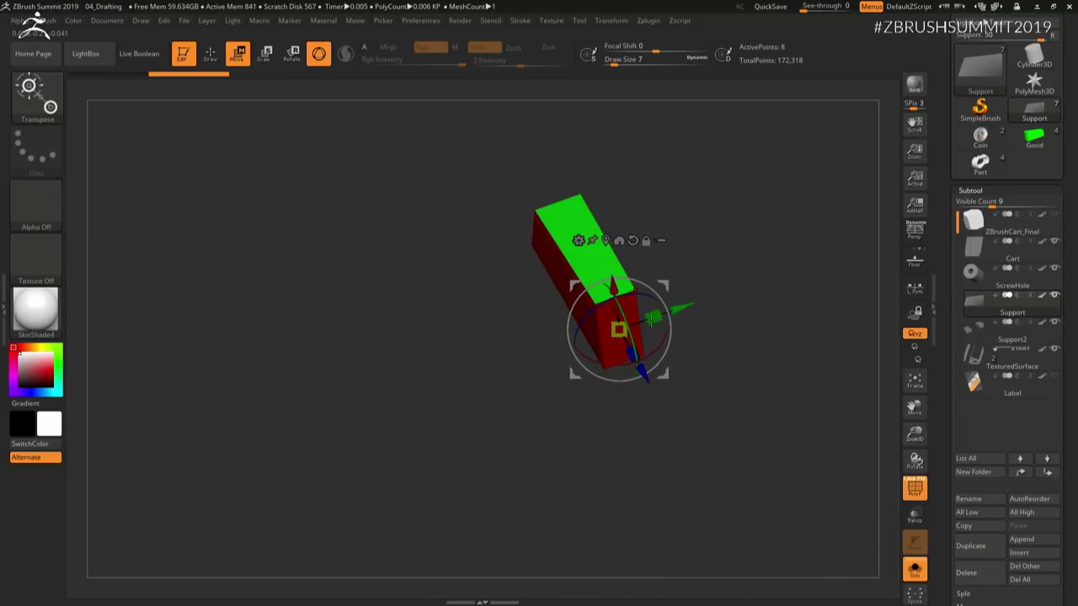
mouse_move(654, 318)
mouse_down()
mouse_move(668, 314)
mouse_move(649, 320)
mouse_up()
key(ctrl+z)
drag(712, 367, 752, 370)
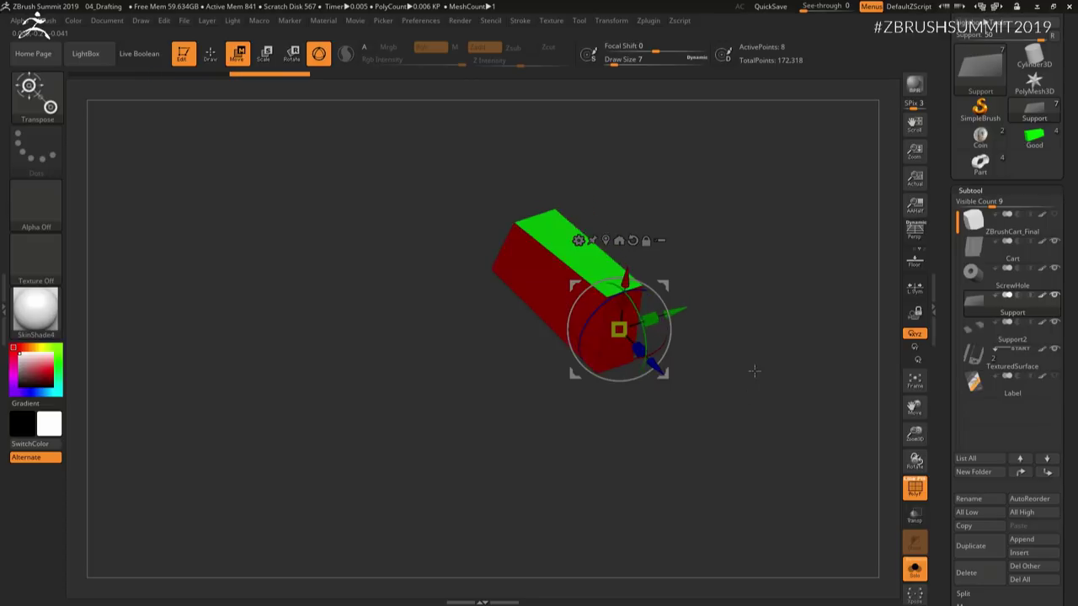
ctrl+click(752, 371)
drag(659, 318, 664, 312)
drag(749, 245, 763, 281)
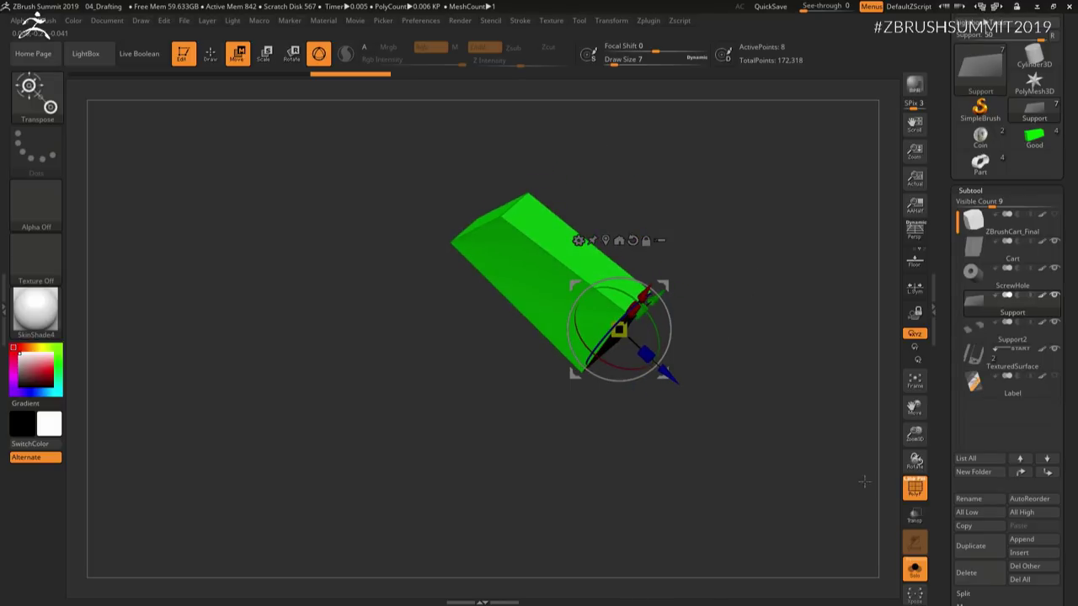
Step: Activate Dynamic Subdiv on the support, always accepting the option, and widen its lower edge further
key(d)
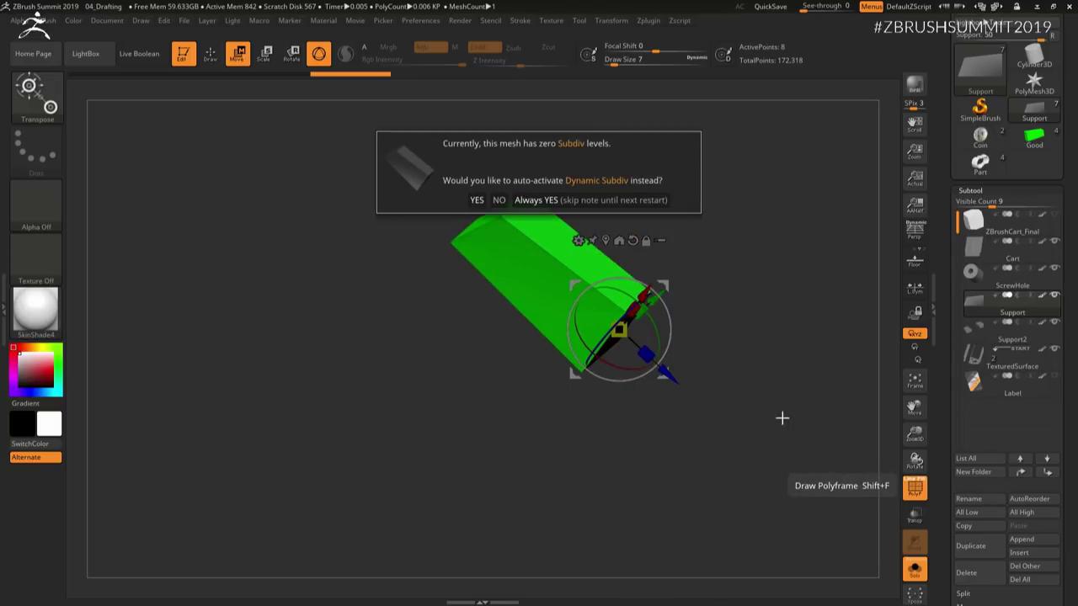
click(602, 204)
drag(793, 257, 734, 268)
drag(657, 314, 665, 311)
drag(722, 313, 767, 308)
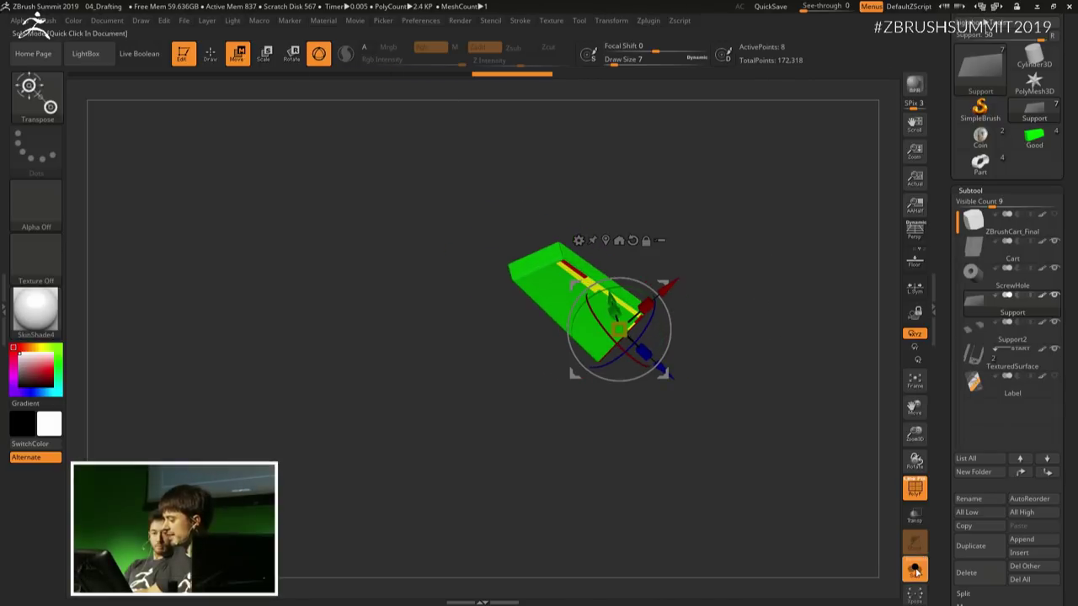
Step: Show the whole cartridge again to check the tapered support's draft, and return to Draw mode
click(915, 571)
drag(895, 430, 850, 483)
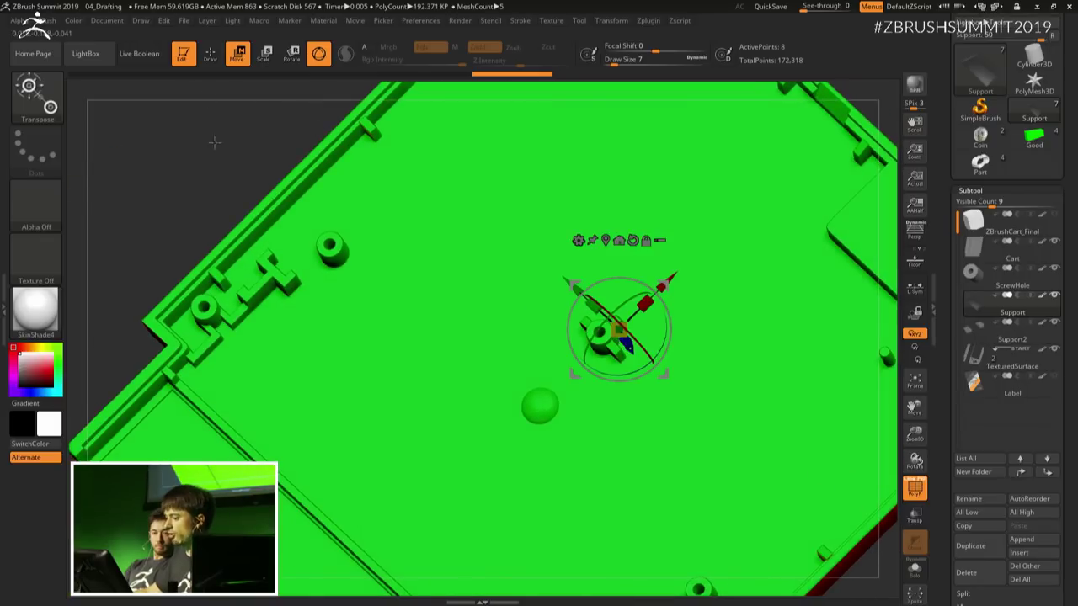
drag(221, 187, 302, 136)
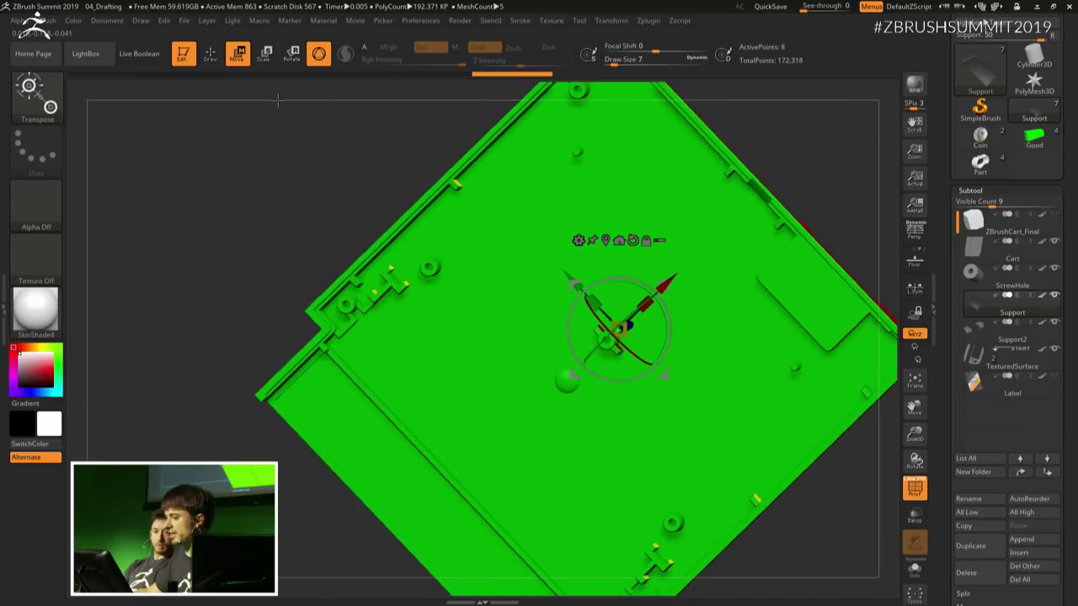
click(212, 55)
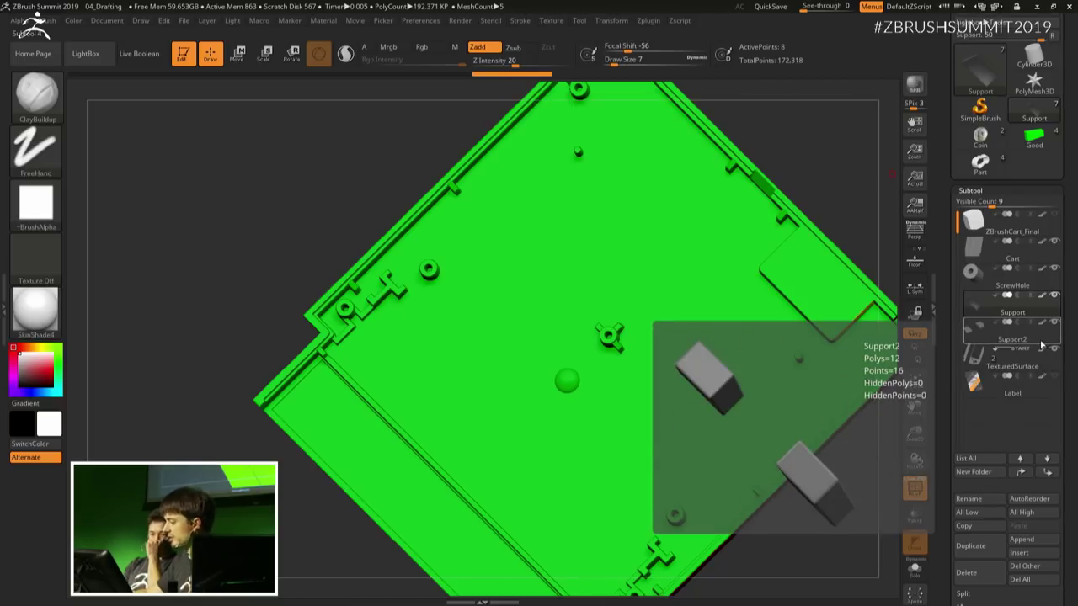
Step: Isolate the Support2 subtool in Solo mode and mask the lower end of its two supports
click(1013, 331)
click(914, 569)
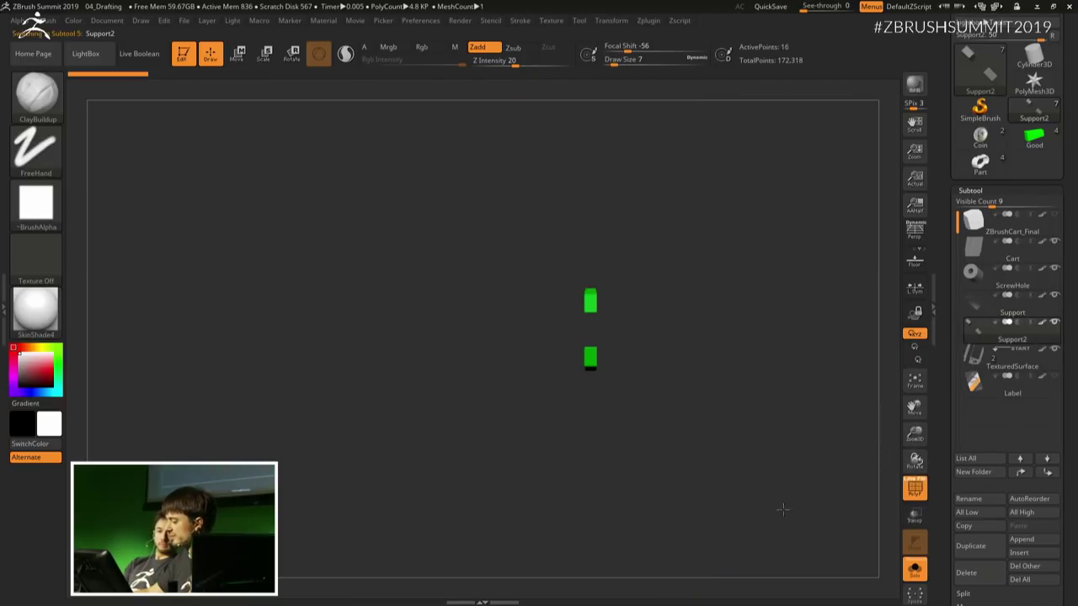
key(f)
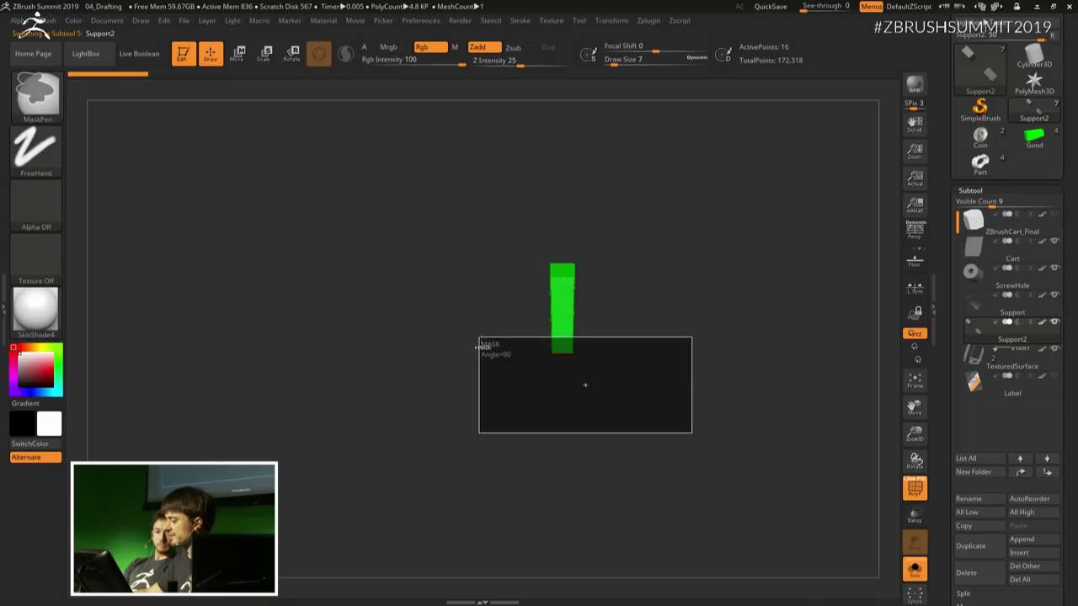
Step: Scale the lower ends of the two Support2 pieces along X with the gizmo to taper their sides
key(w)
drag(684, 384, 583, 387)
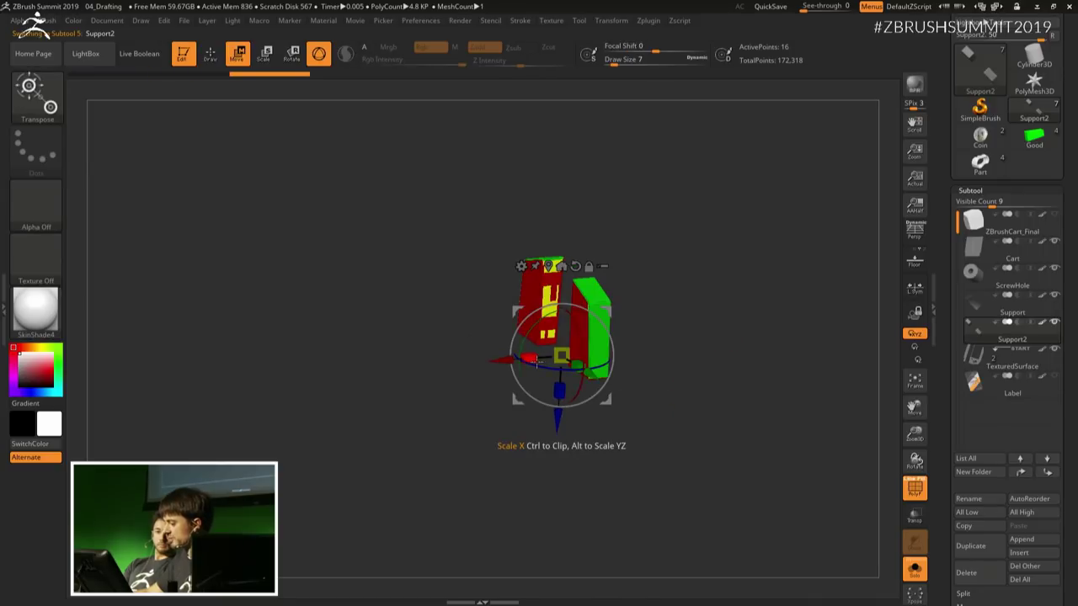
drag(527, 357, 486, 355)
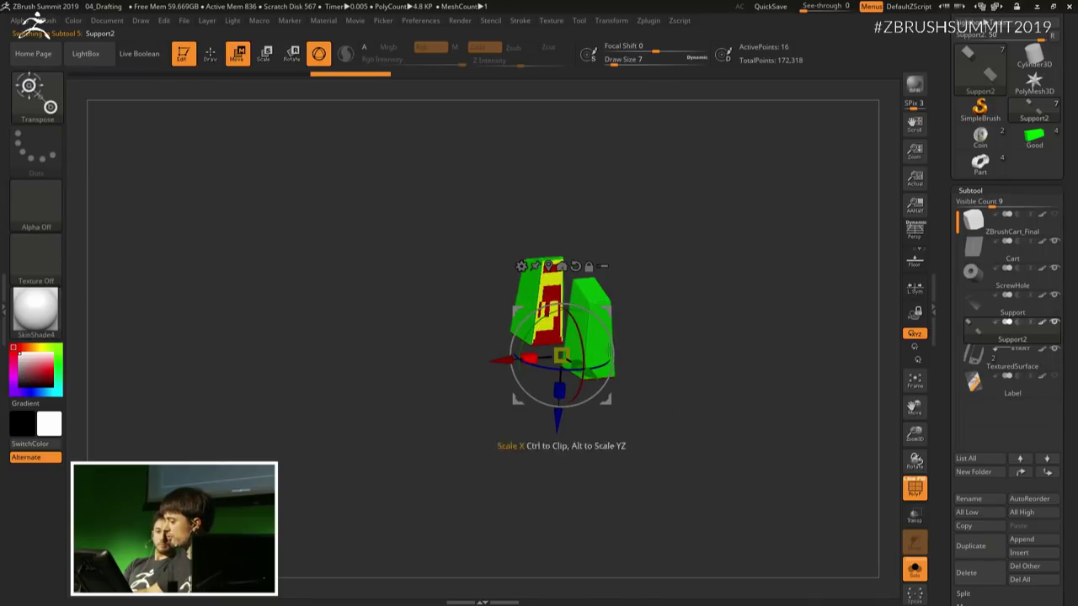
Step: Leave Solo mode to check Support2 within the whole cartridge, and switch back to Draw mode
drag(659, 308, 860, 494)
click(917, 570)
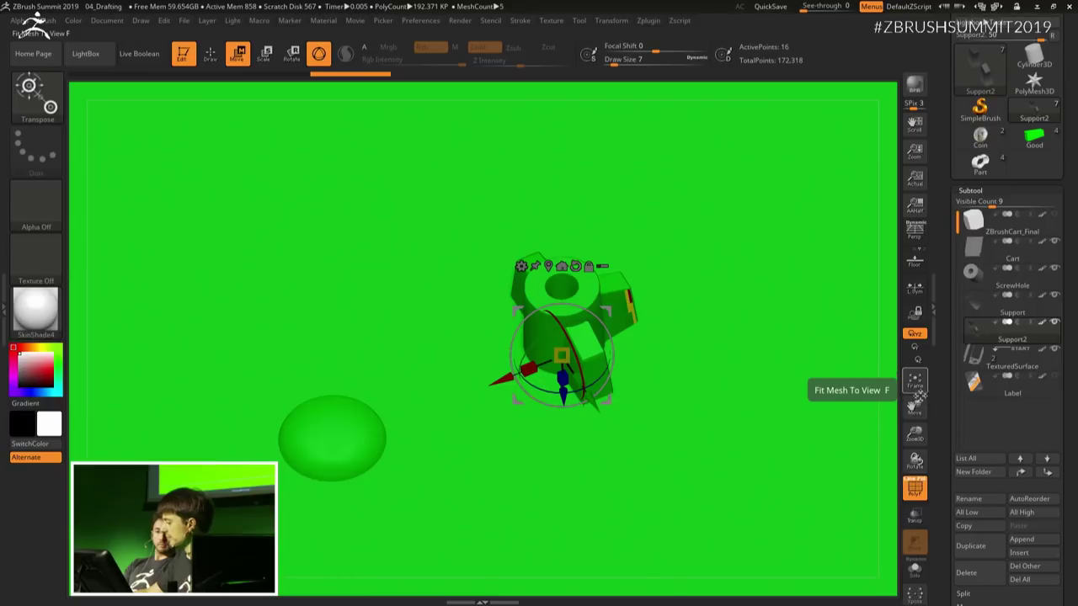
drag(915, 433, 810, 349)
click(211, 55)
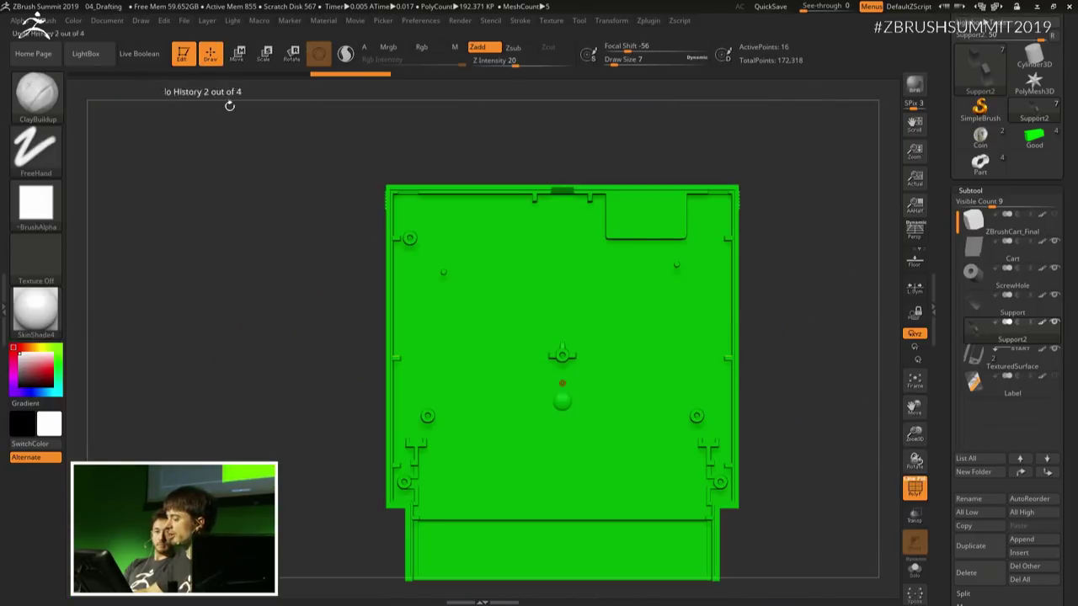
alt+drag(248, 278, 233, 211)
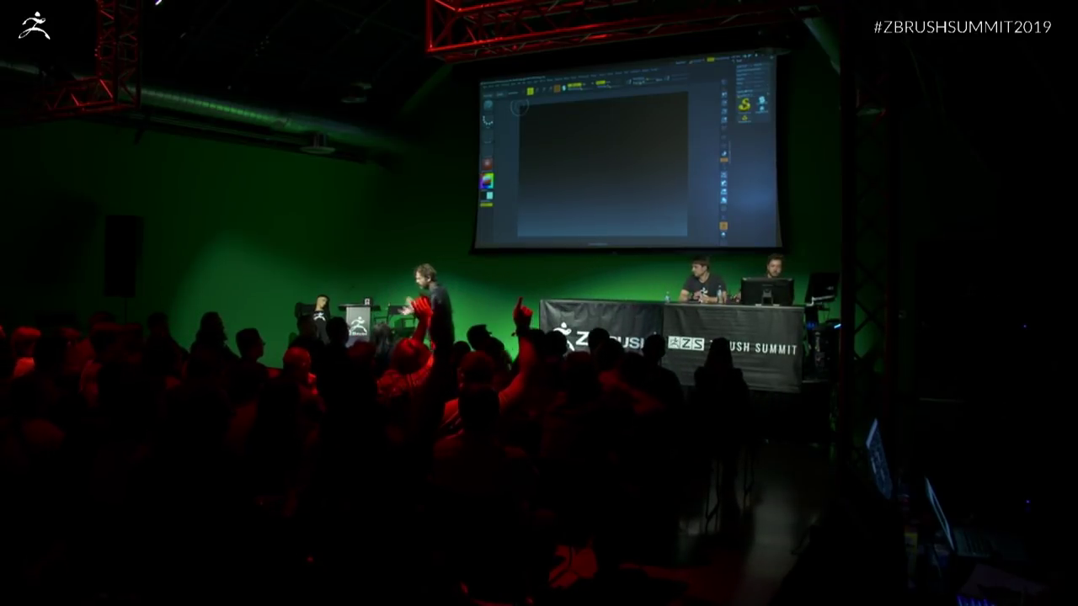
click(526, 85)
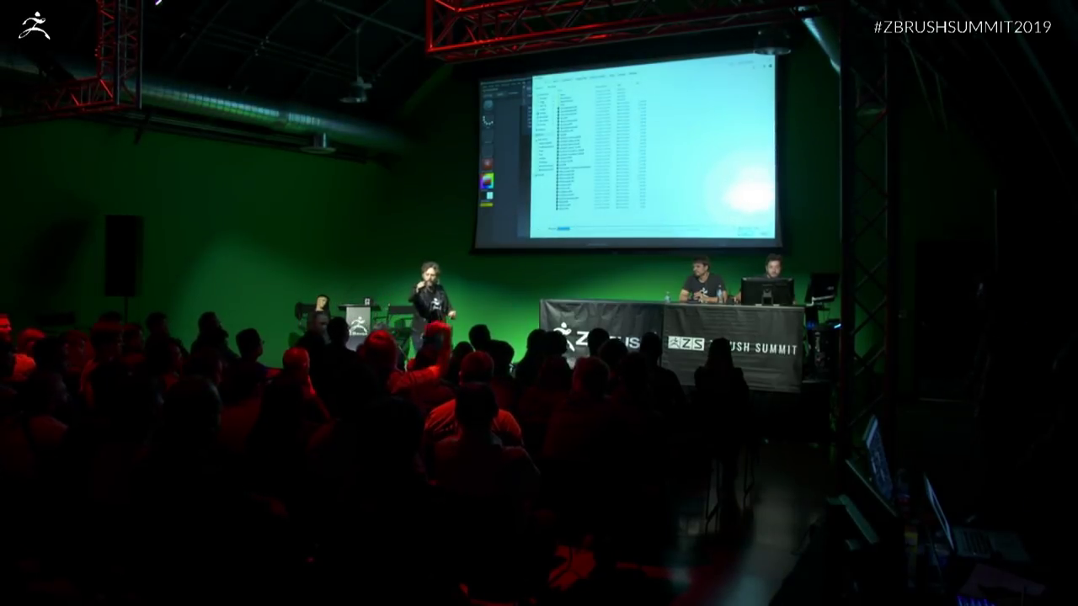
double_click(583, 142)
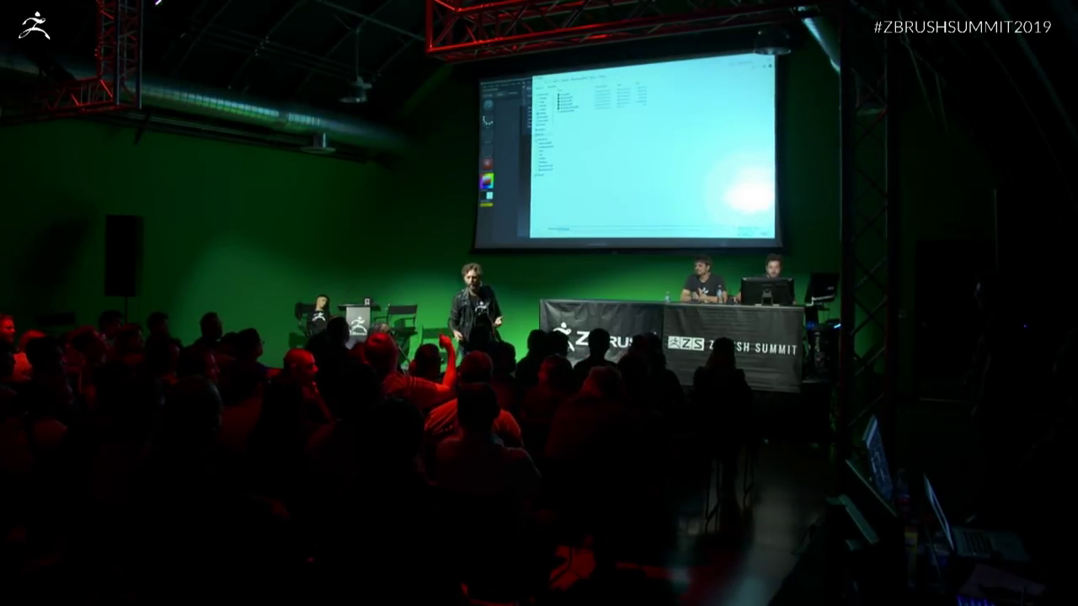
double_click(573, 107)
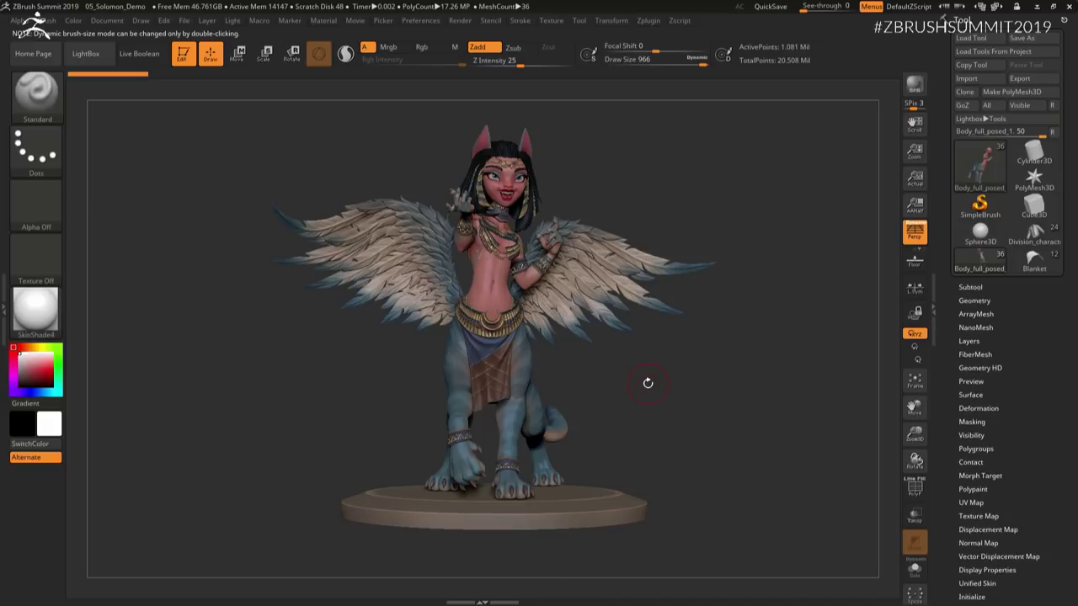
Step: Set the draw size to about 899 while viewing the whole winged character from the front
drag(652, 387, 701, 391)
key(s)
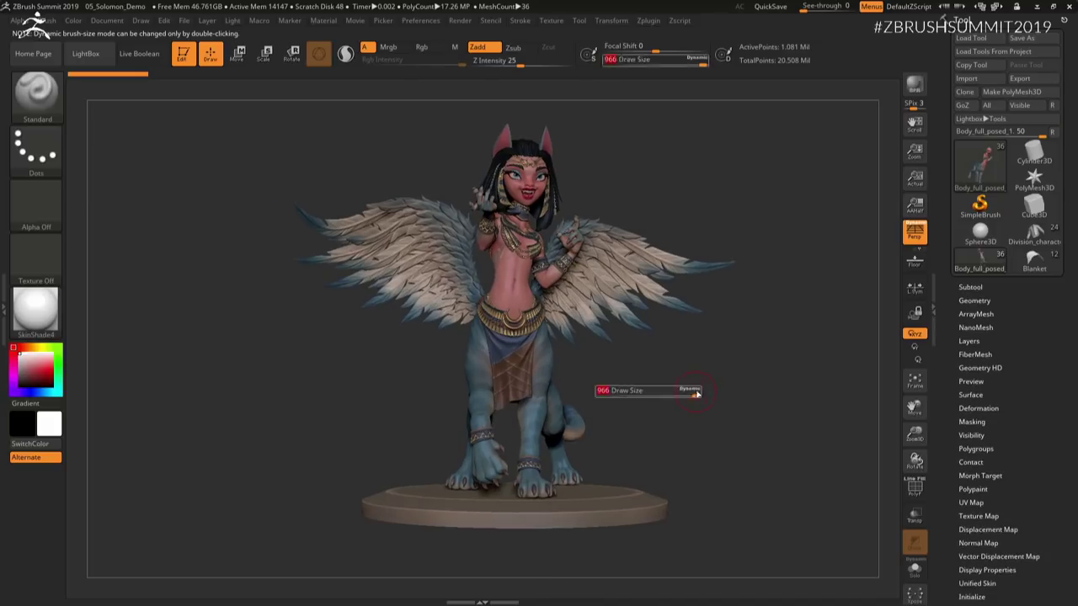
click(696, 393)
alt+right_drag(619, 304, 610, 304)
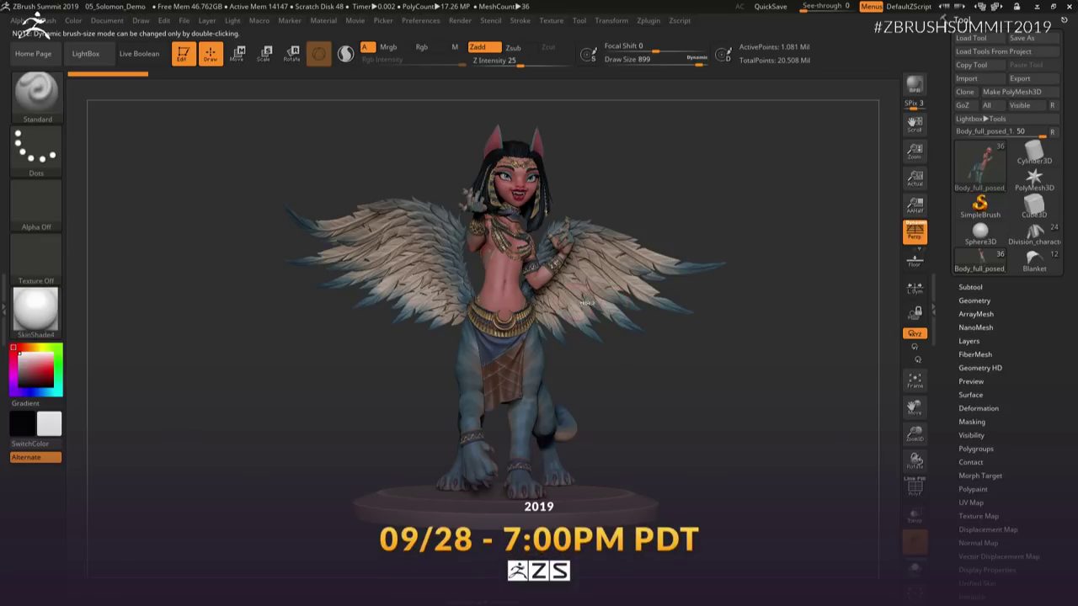
mouse_move(610, 304)
ctrl+right_down()
mouse_move(620, 290)
mouse_move(571, 304)
mouse_move(569, 293)
ctrl+right_up()
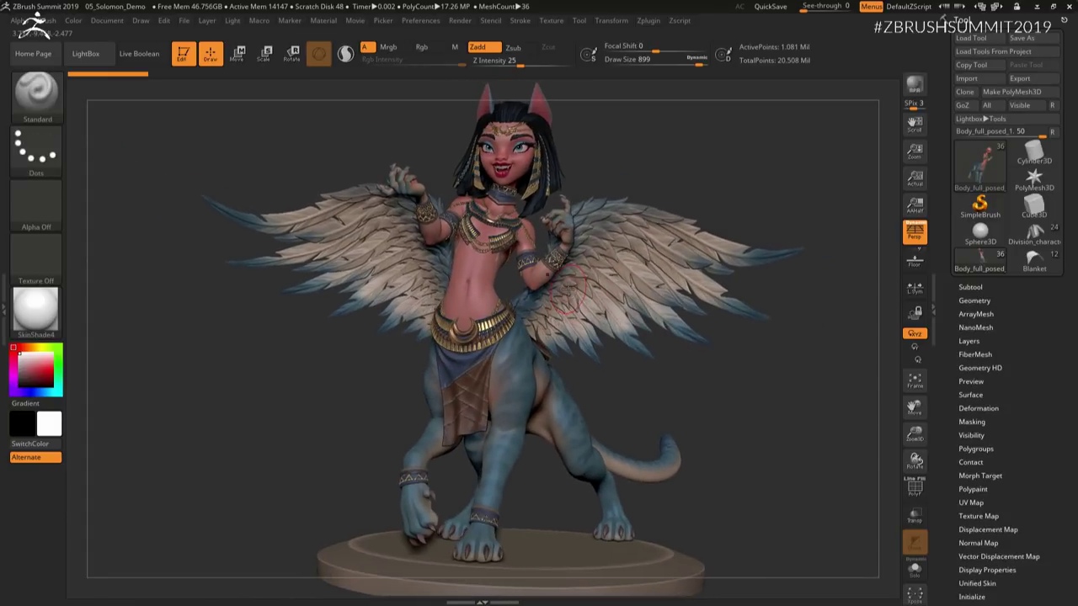
Step: Isolate the character's body in Solo mode and reduce the draw size
key(ctrl+shift+s)
key(s)
mouse_move(582, 344)
right_down()
mouse_move(638, 343)
mouse_move(631, 357)
right_up()
click(613, 353)
mouse_move(632, 358)
ctrl+right_down()
mouse_move(635, 339)
mouse_move(594, 339)
mouse_move(649, 342)
mouse_move(612, 376)
mouse_move(652, 330)
ctrl+right_up()
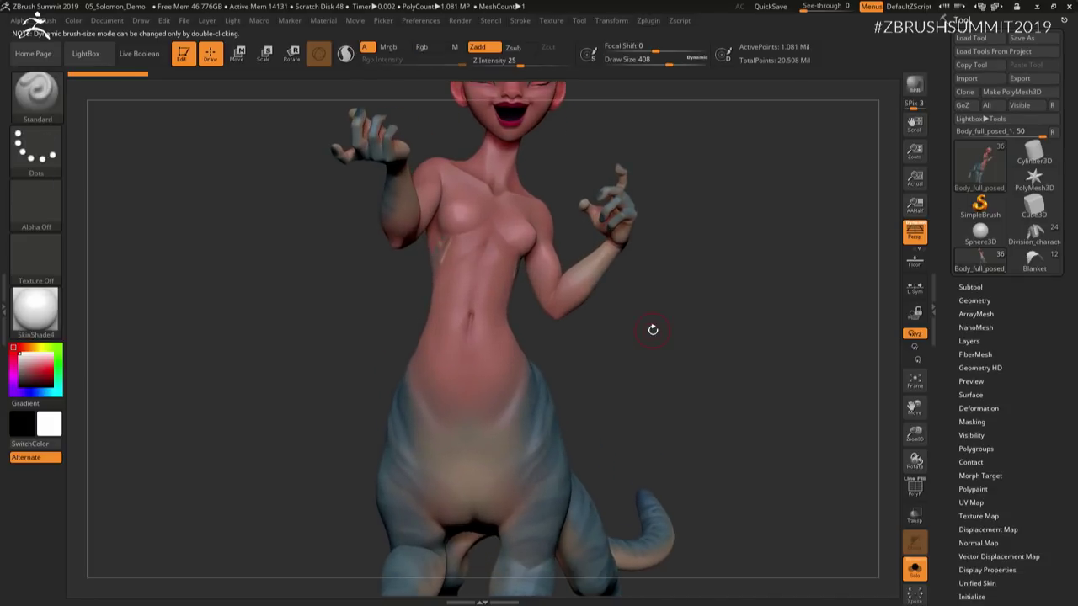
Step: Examine the polypaint on the isolated body's torso, face, hands and flank from the front and side
alt+right_drag(532, 300, 570, 372)
mouse_move(570, 372)
ctrl+right_down()
mouse_move(613, 305)
mouse_move(577, 327)
ctrl+right_up()
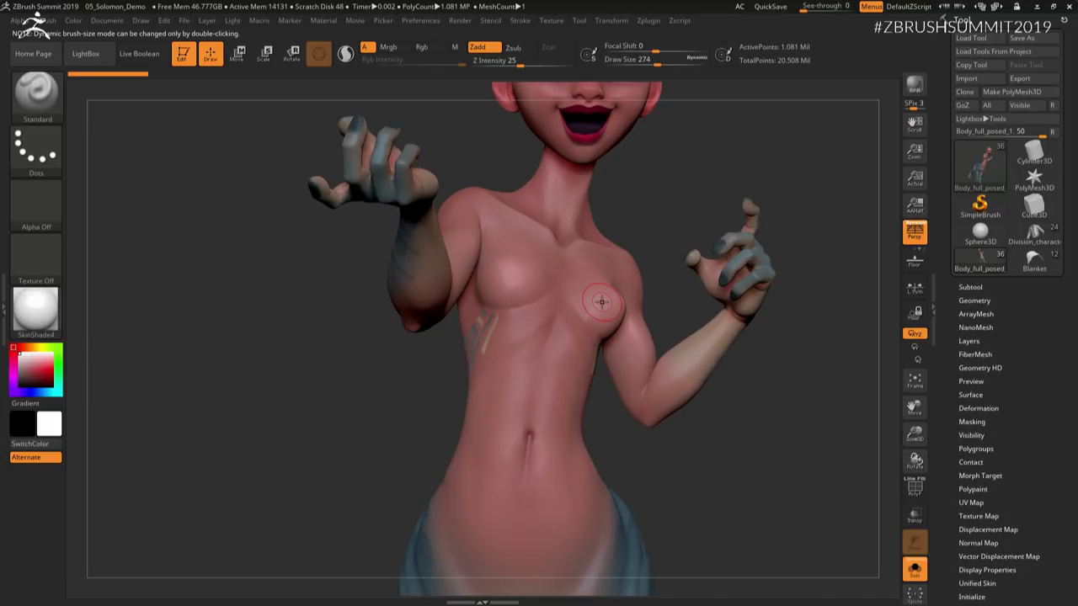
ctrl+right_drag(542, 299, 532, 324)
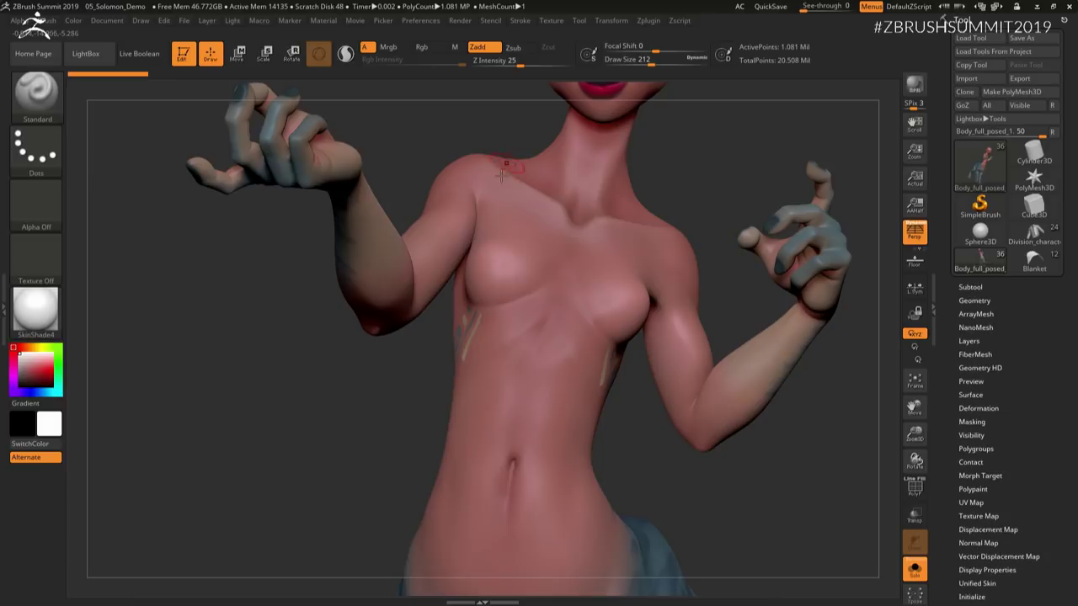
alt+right_drag(562, 268, 512, 367)
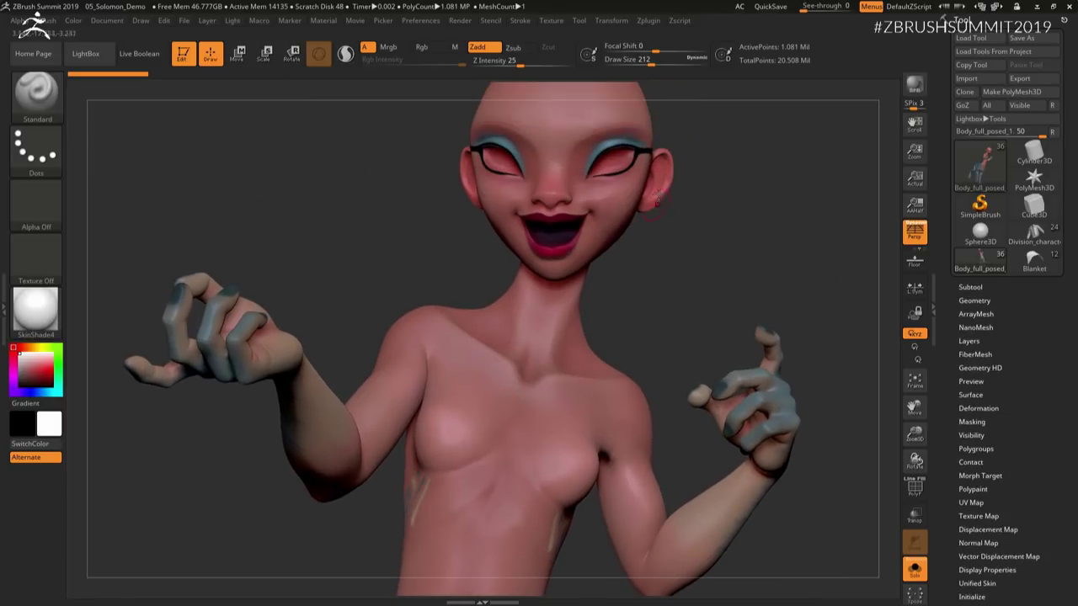
mouse_move(667, 190)
right_down()
mouse_move(649, 178)
mouse_move(675, 183)
right_up()
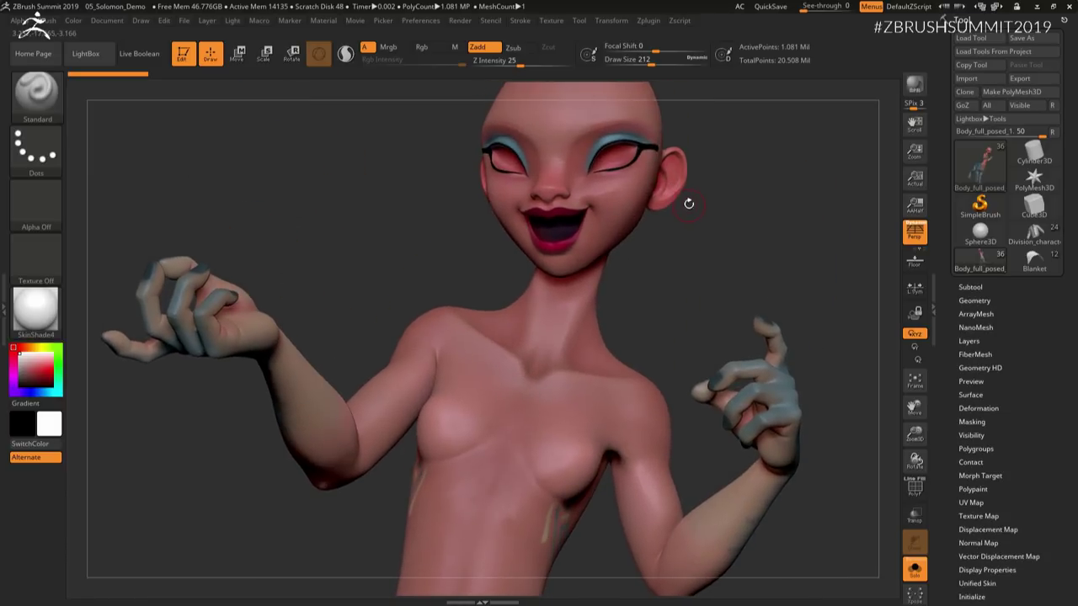
mouse_move(661, 352)
right_down()
mouse_move(654, 272)
mouse_move(618, 365)
mouse_move(607, 307)
mouse_move(710, 272)
mouse_move(623, 203)
right_up()
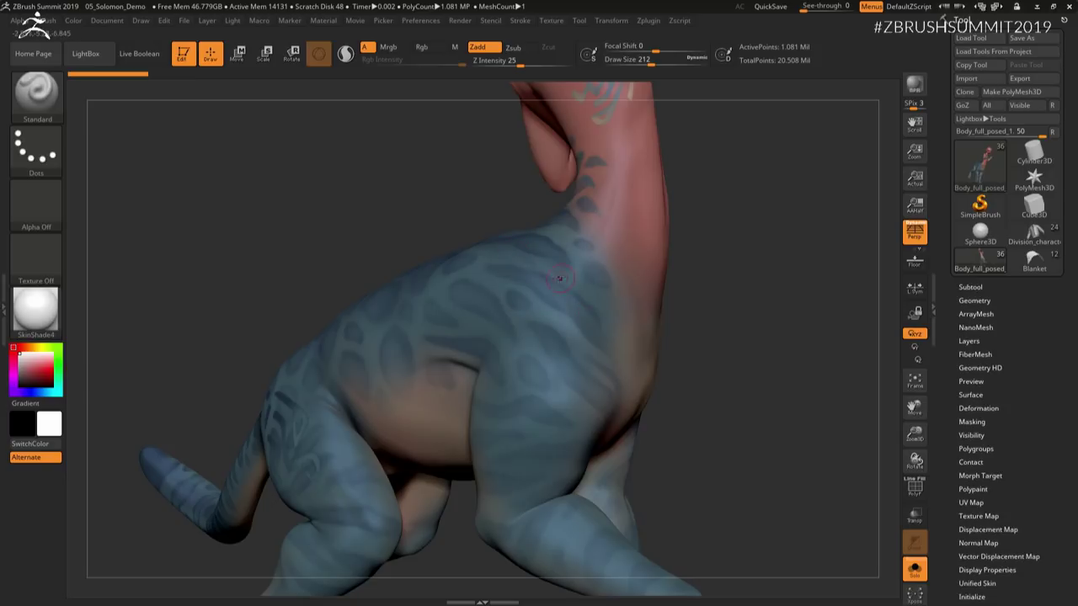
mouse_move(551, 336)
right_down()
mouse_move(558, 361)
mouse_move(664, 337)
mouse_move(502, 365)
right_up()
key(ctrl)
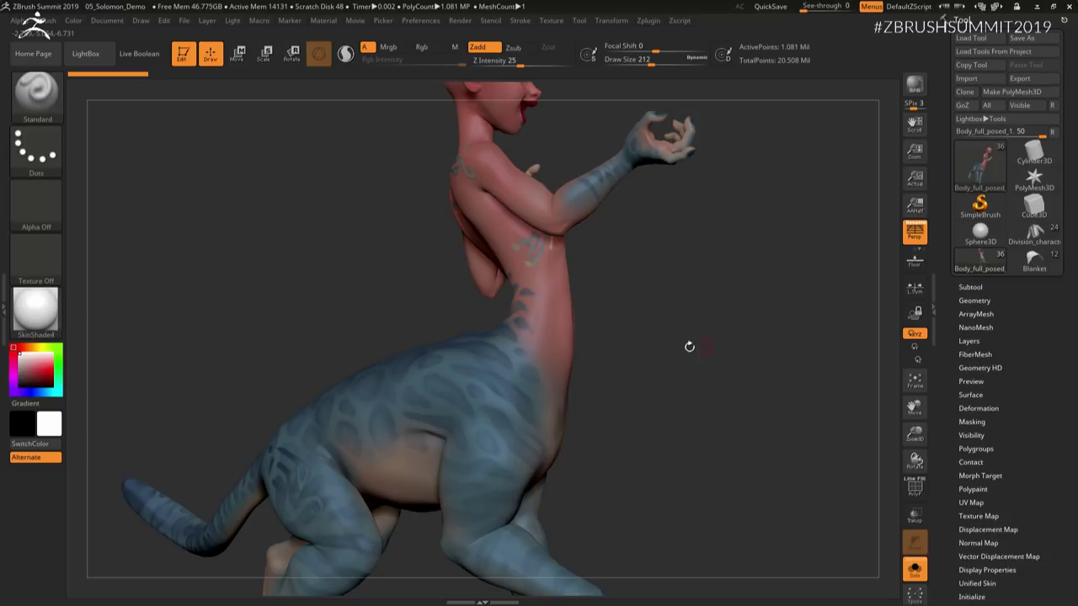
right_drag(689, 346, 630, 310)
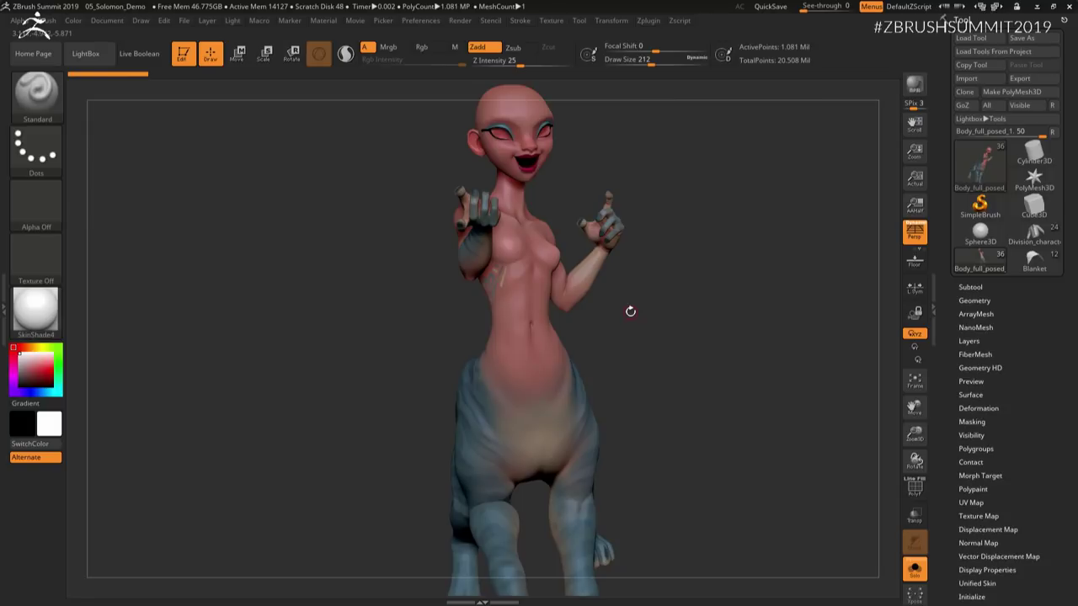
Step: Examine the spotted markings on the body's flank up close, and check the whole body from the side and front
right_drag(642, 445, 784, 356)
ctrl+right_drag(565, 397, 566, 334)
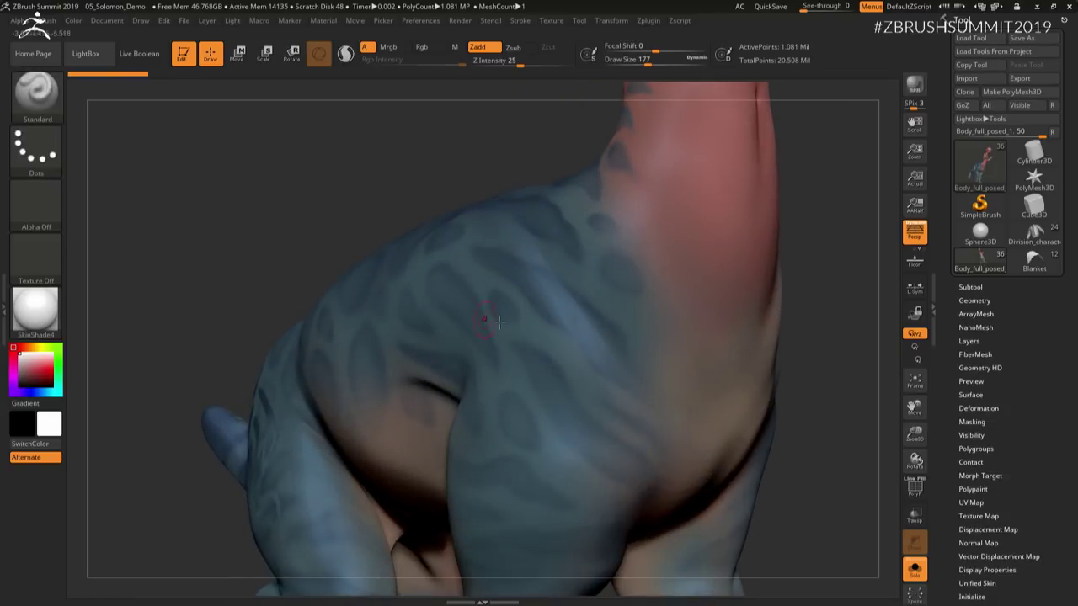
right_drag(497, 320, 561, 324)
right_drag(531, 363, 482, 285)
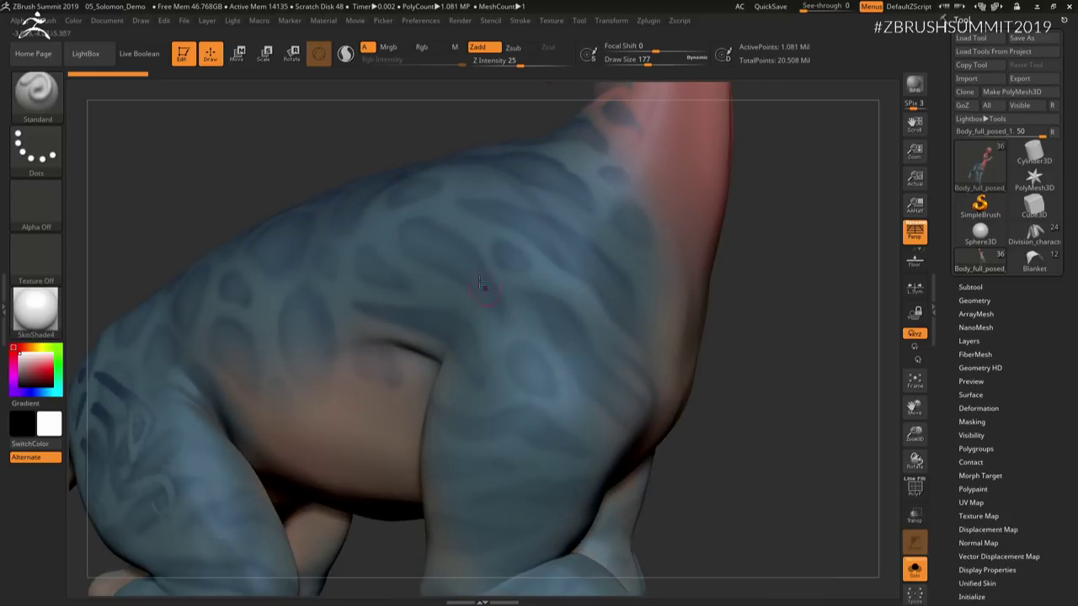
right_drag(454, 249, 459, 285)
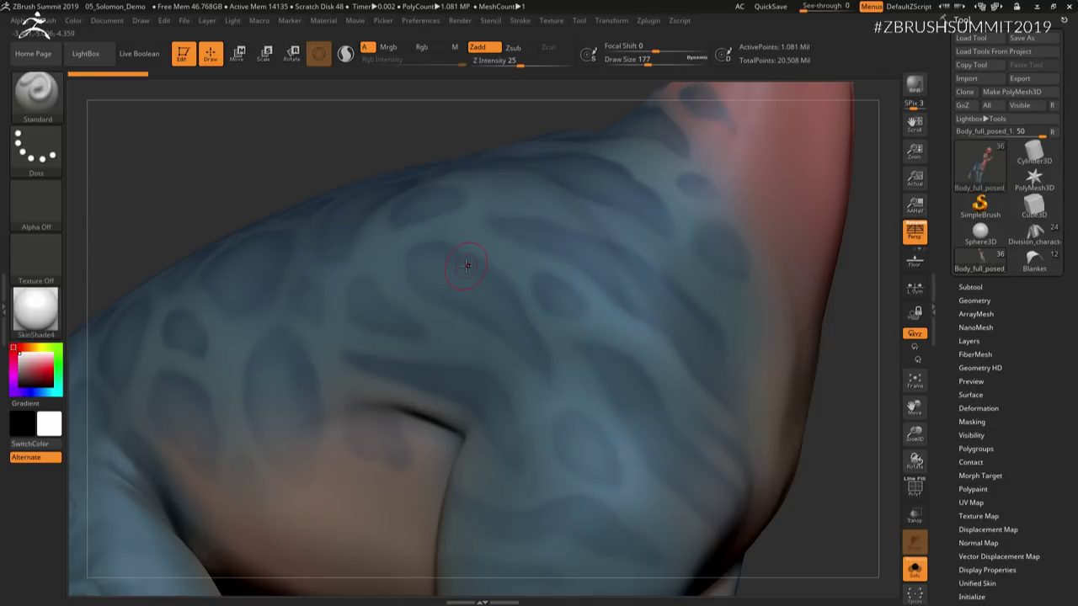
ctrl+right_drag(468, 266, 538, 177)
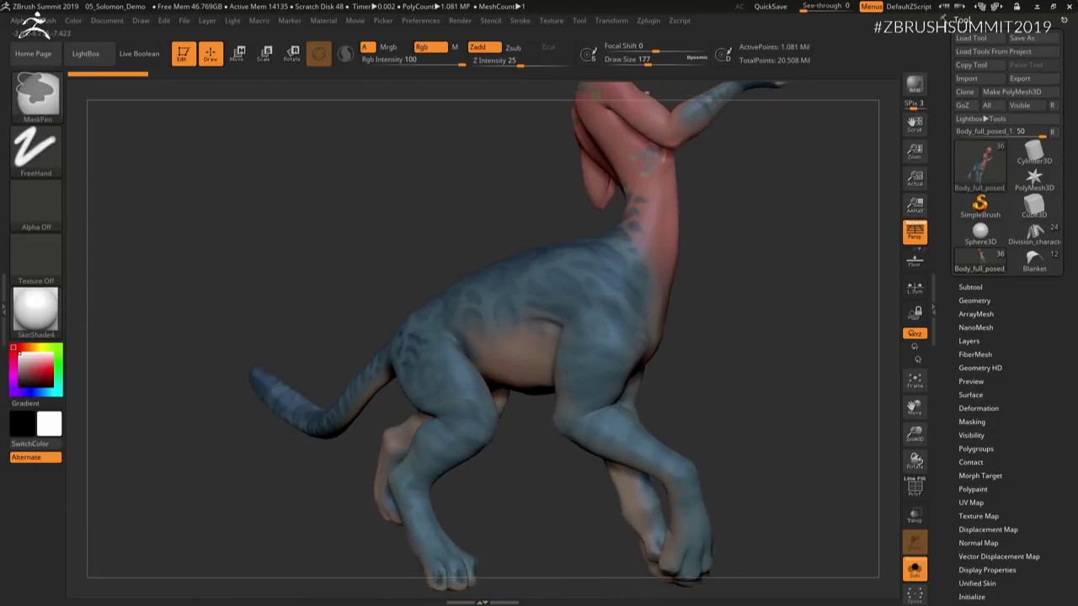
right_drag(712, 229, 620, 243)
right_drag(699, 350, 602, 310)
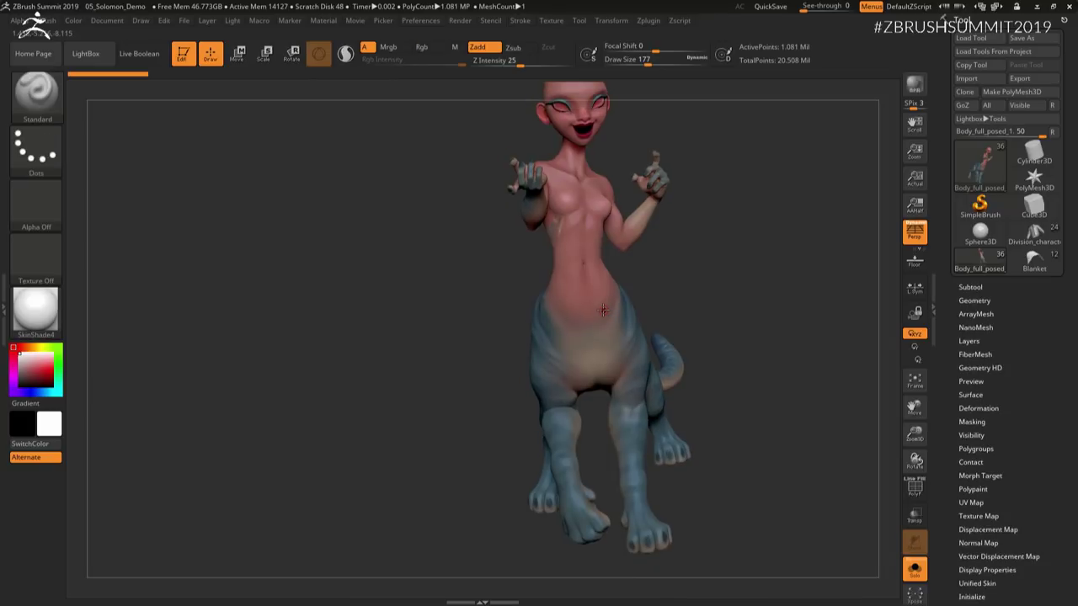
right_drag(603, 310, 624, 367)
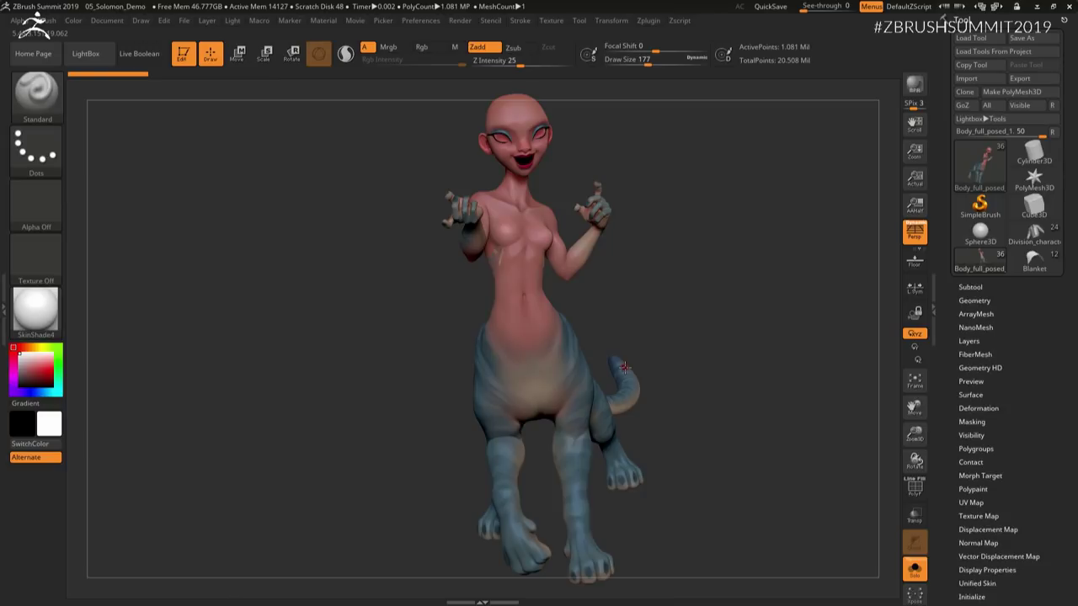
mouse_move(686, 320)
right_down()
mouse_move(717, 315)
mouse_move(563, 387)
mouse_move(594, 379)
mouse_move(604, 363)
right_up()
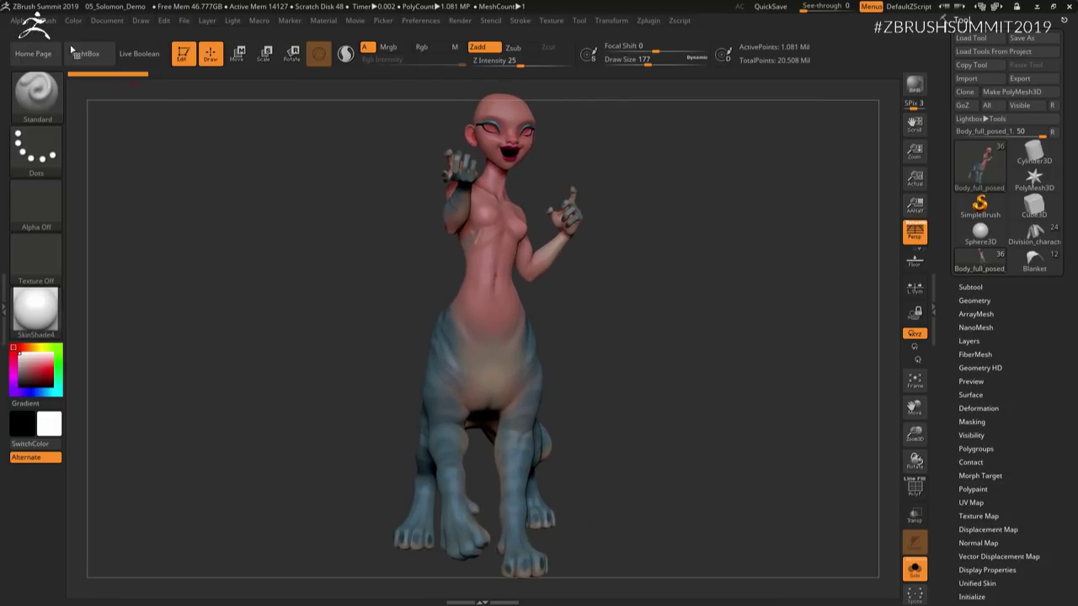
Step: Dock the Color palette beside the canvas, expand its polypaint color utilities, and open Adjust Color for the body
click(4, 135)
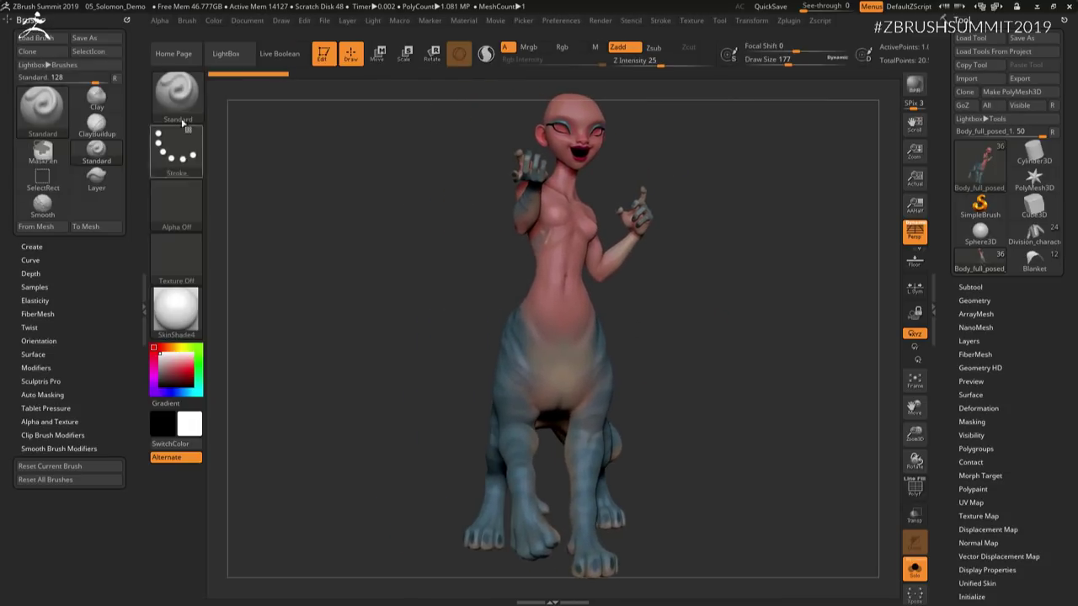
click(211, 23)
click(211, 33)
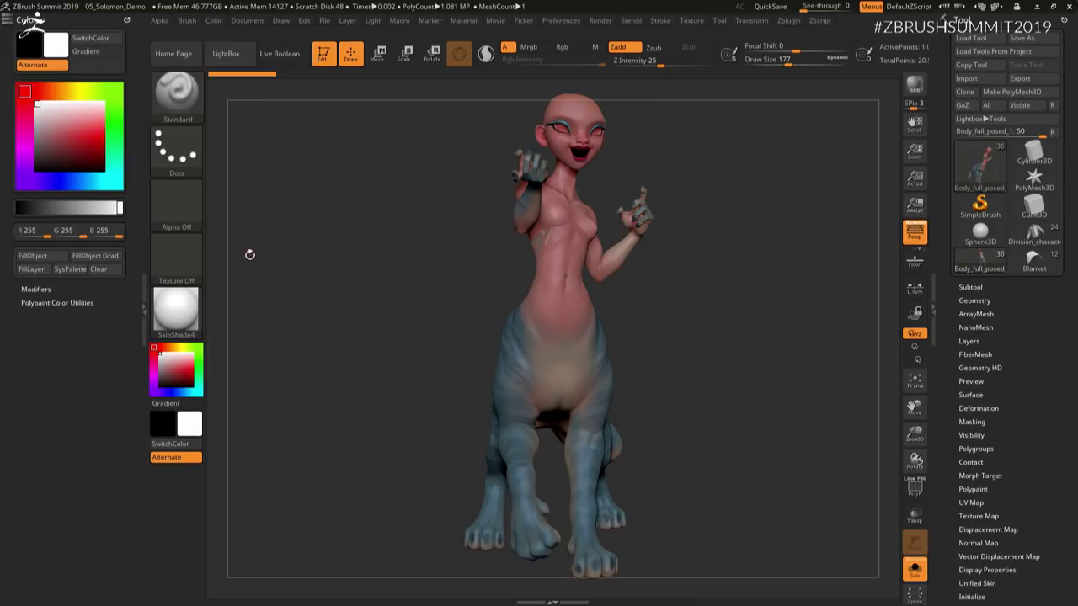
click(86, 301)
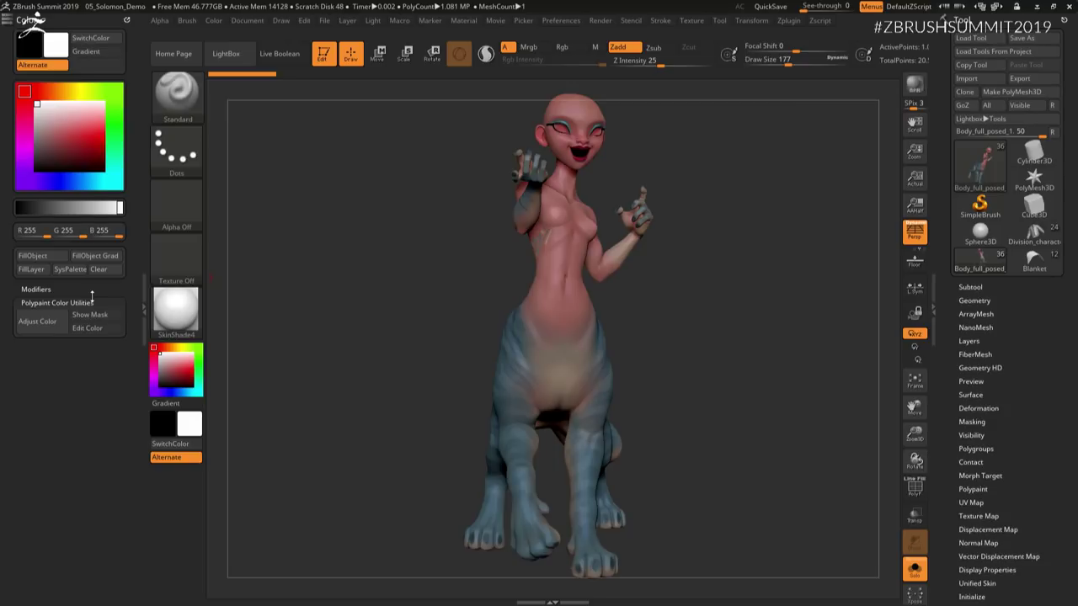
click(44, 321)
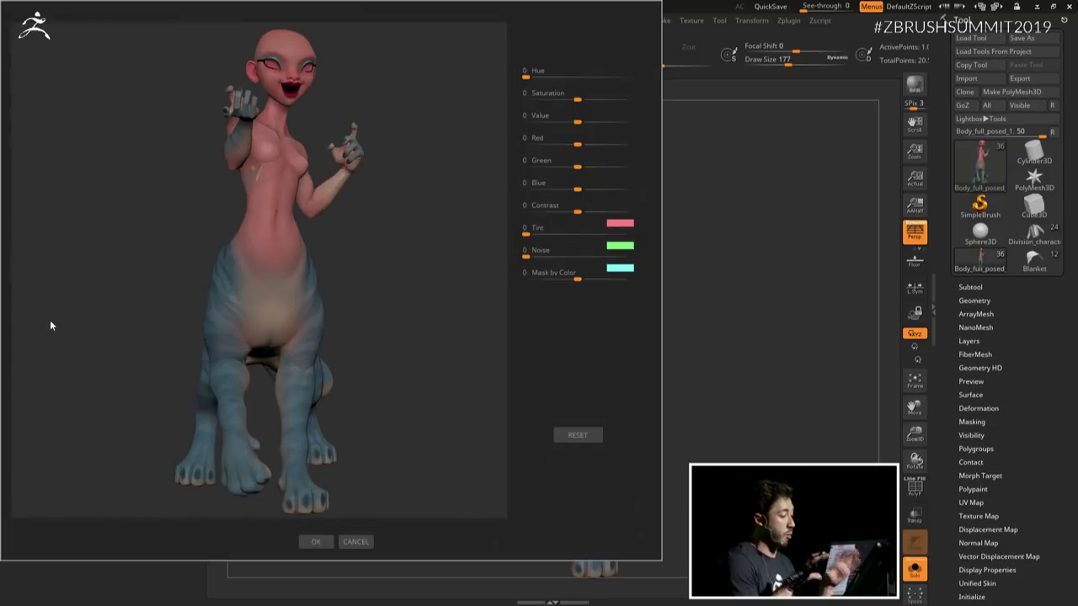
Step: Preview the body's polypaint with a Hue shift of 242 and return Hue to 0
drag(51, 325, 384, 292)
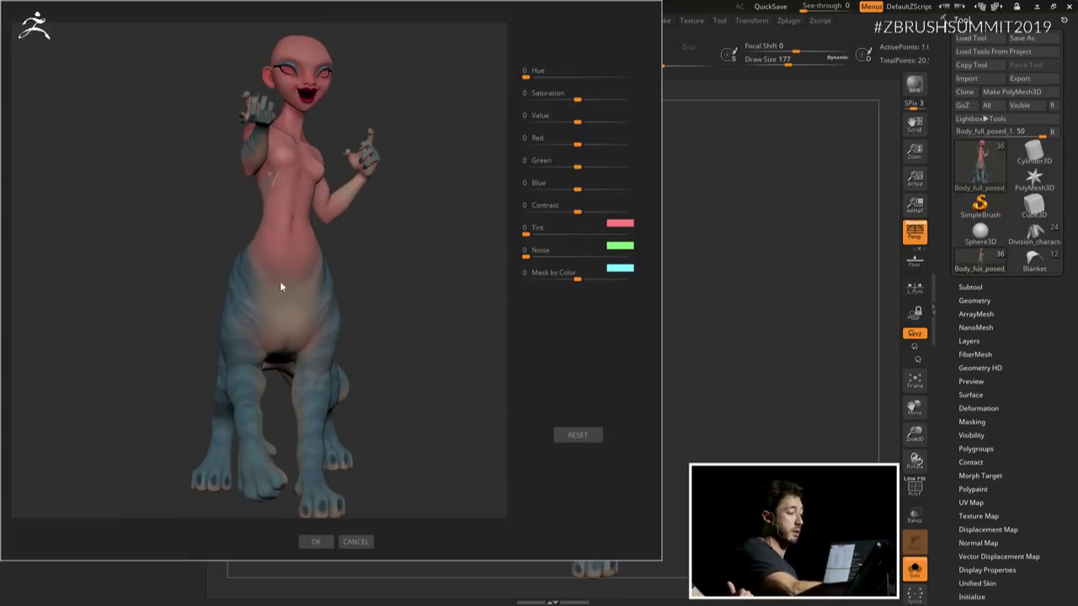
drag(529, 79, 595, 79)
mouse_move(411, 277)
mouse_down()
mouse_move(467, 257)
mouse_move(415, 261)
mouse_up()
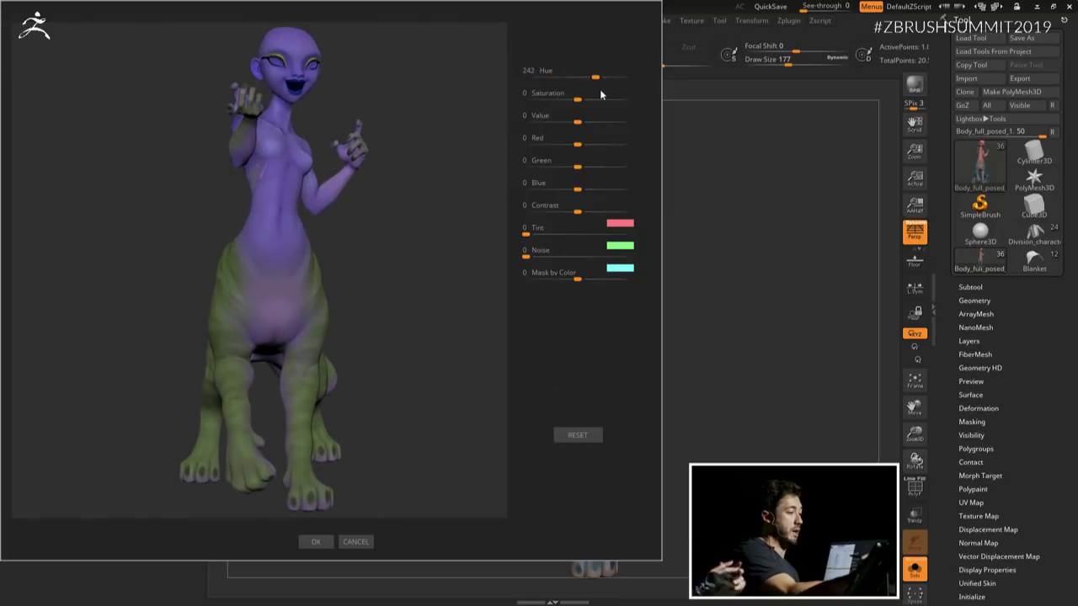
drag(595, 80, 520, 98)
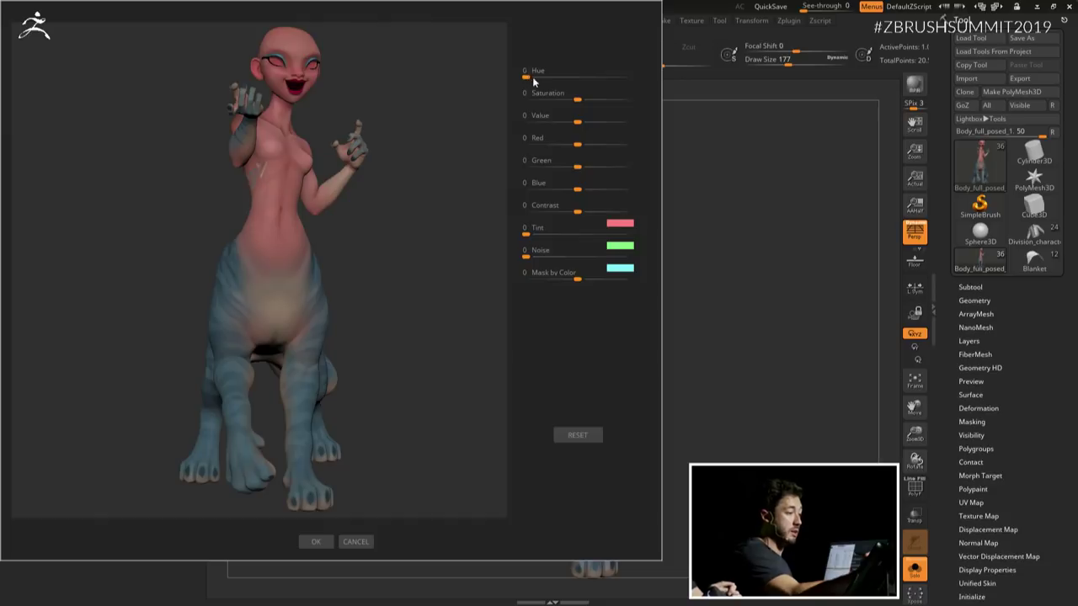
Step: Try recoloring the body's polypaint with a Hue shift of 275, apply it, and undo the color adjustment
drag(533, 81, 605, 88)
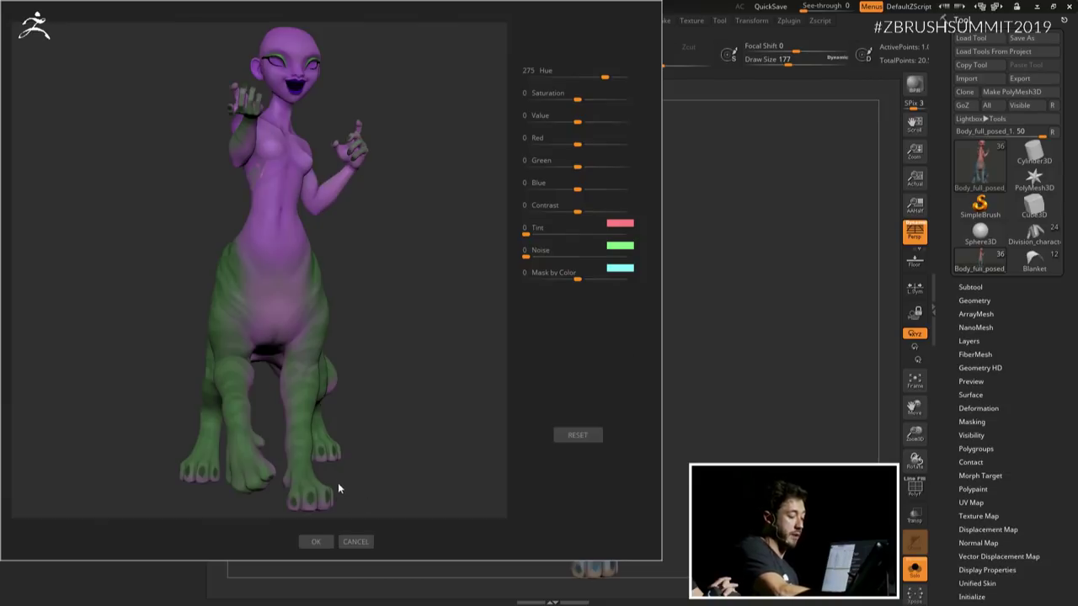
click(318, 540)
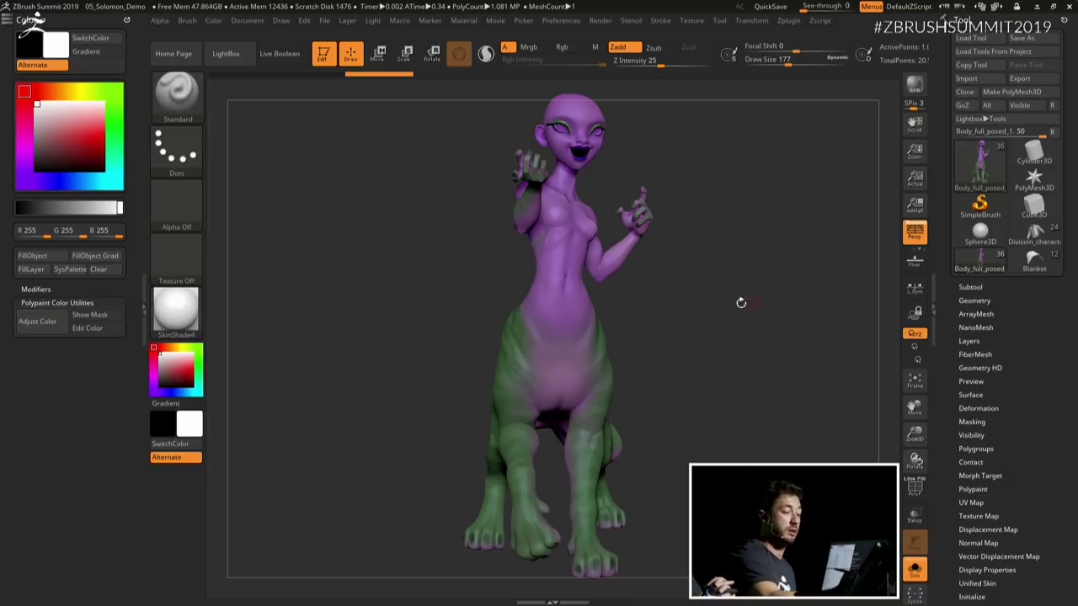
mouse_move(741, 303)
ctrl+right_down()
mouse_move(685, 288)
mouse_move(696, 323)
mouse_move(679, 332)
mouse_move(707, 275)
mouse_move(696, 360)
ctrl+right_up()
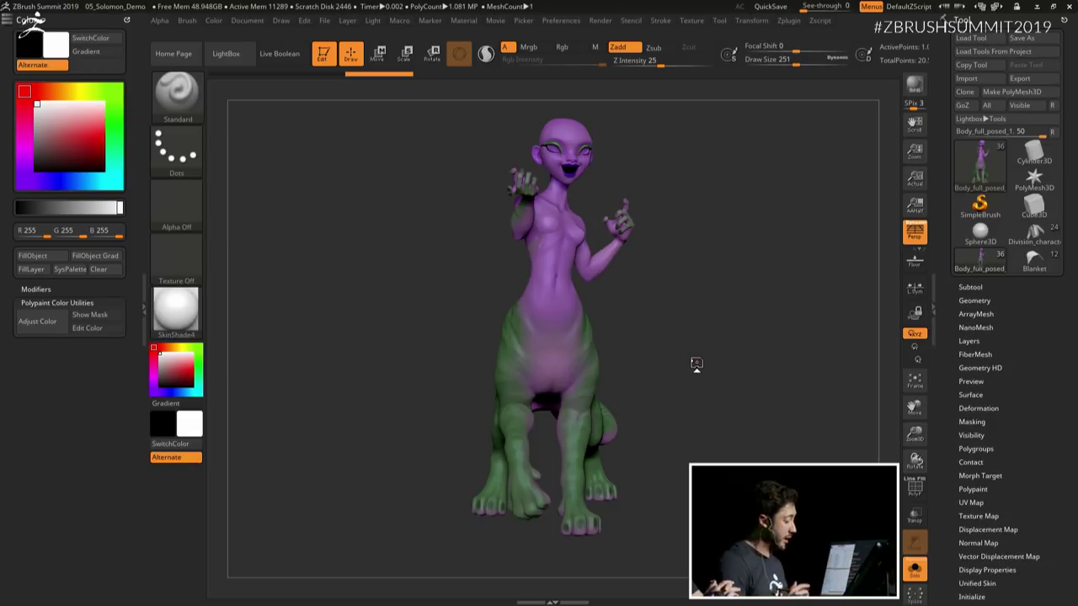
key(ctrl+z)
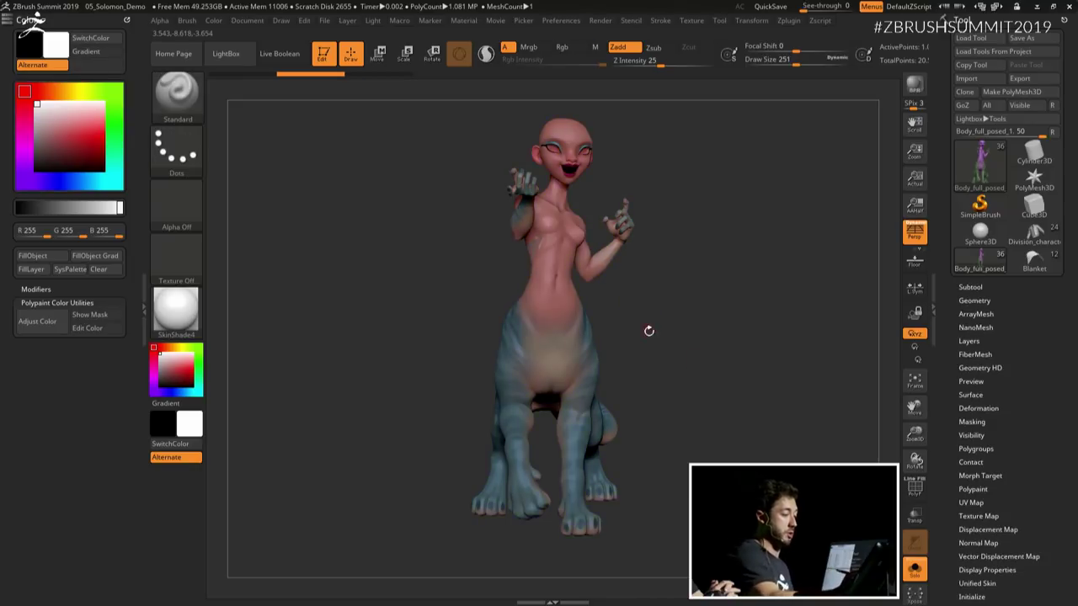
Step: Try painting a mask by hand across the body's lower abdomen, and clear the mask
alt+right_drag(648, 331, 651, 380)
mouse_move(652, 380)
ctrl+right_down()
mouse_move(697, 373)
mouse_move(680, 373)
ctrl+right_up()
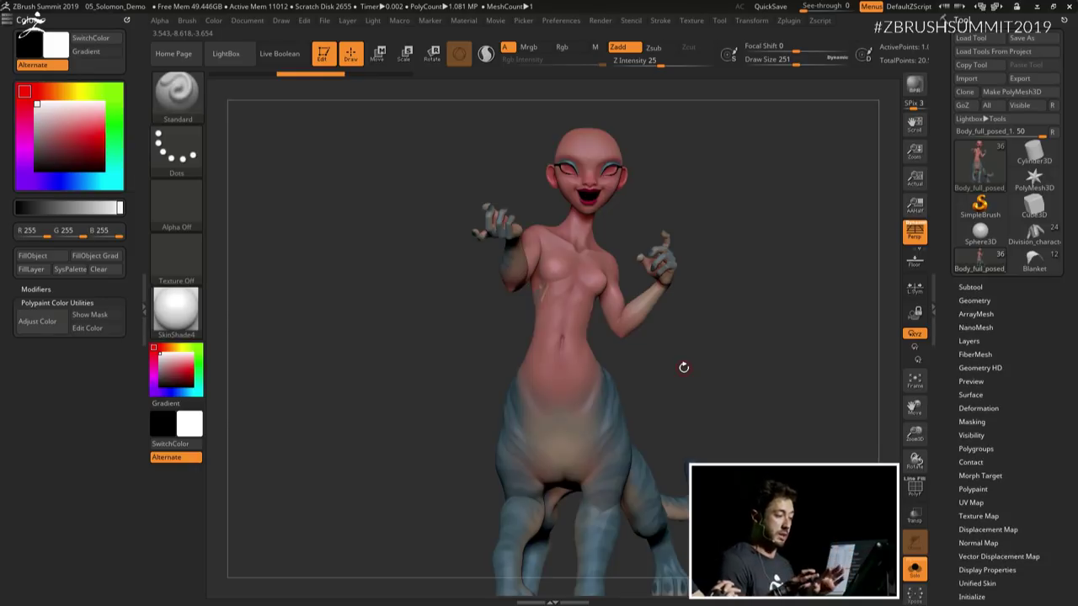
mouse_move(570, 294)
ctrl+right_down()
mouse_move(613, 346)
mouse_move(612, 329)
mouse_move(597, 387)
mouse_move(612, 393)
ctrl+right_up()
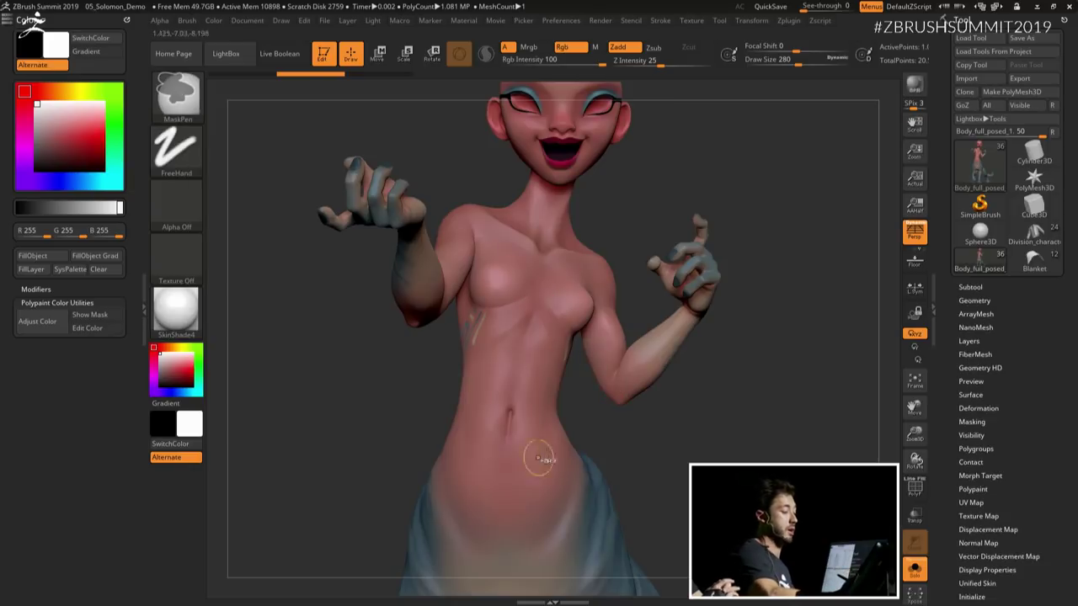
mouse_move(569, 450)
ctrl+mouse_down()
mouse_move(559, 518)
mouse_move(467, 428)
ctrl+mouse_up()
ctrl+drag(664, 449, 680, 493)
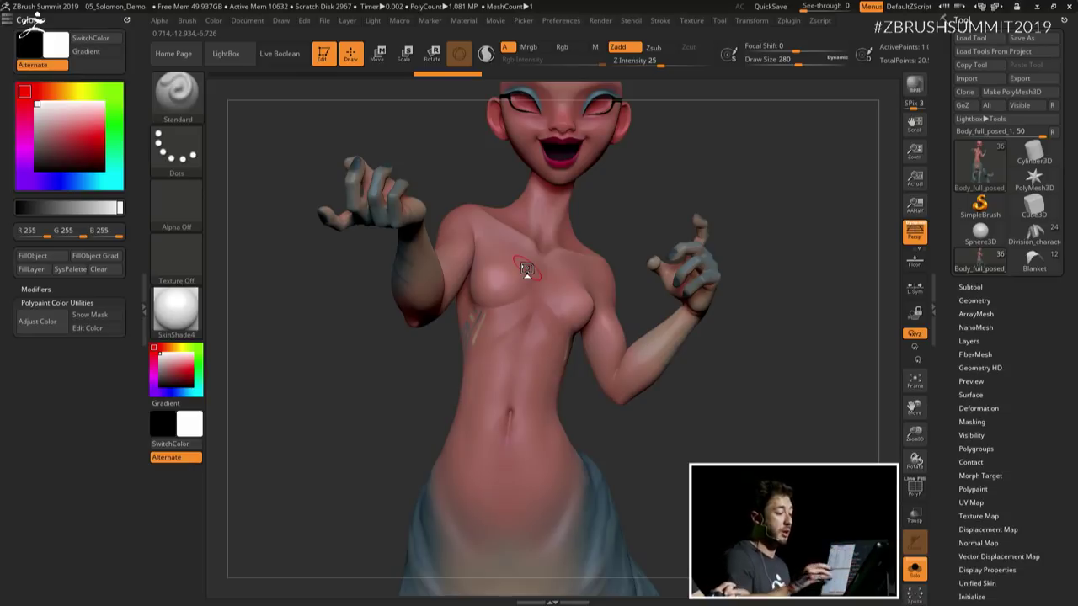
Step: Expand the body's color masking options and open Mask By Color
alt+drag(751, 426, 728, 386)
drag(1017, 443, 1026, 370)
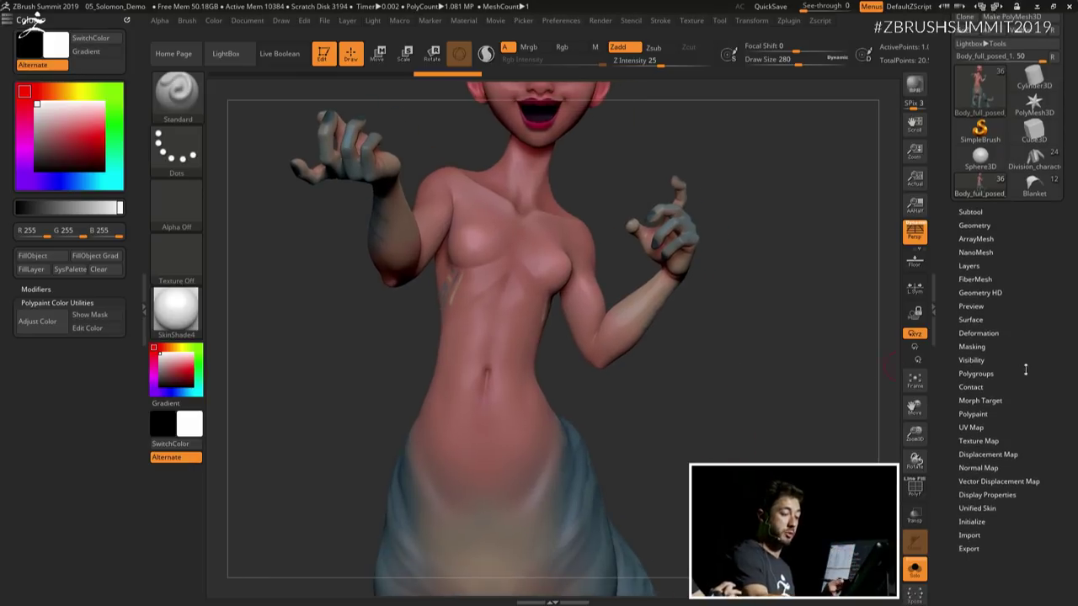
click(971, 346)
drag(934, 336, 937, 452)
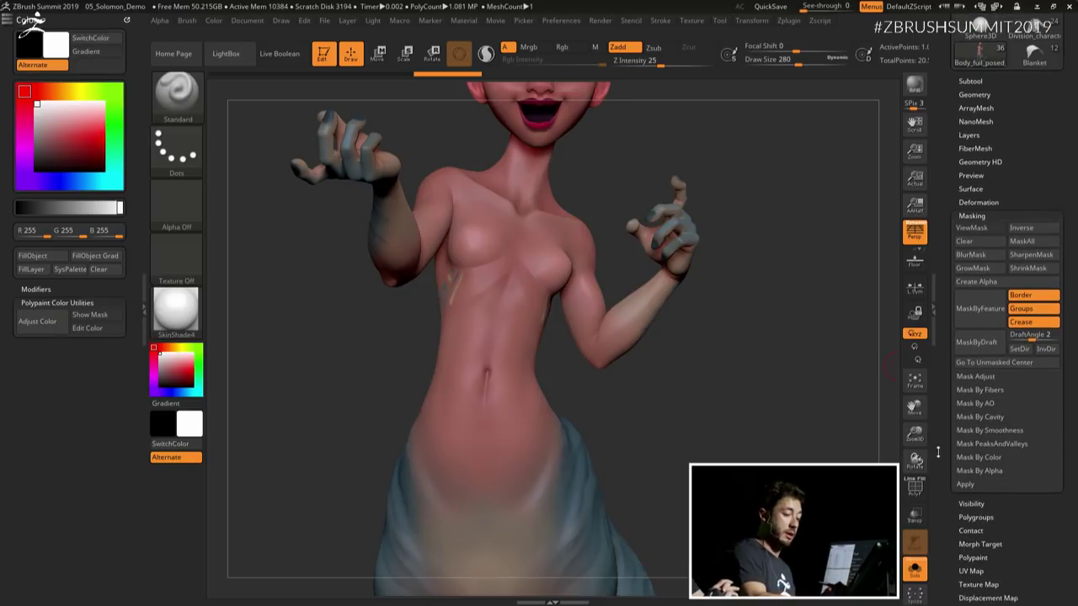
click(985, 456)
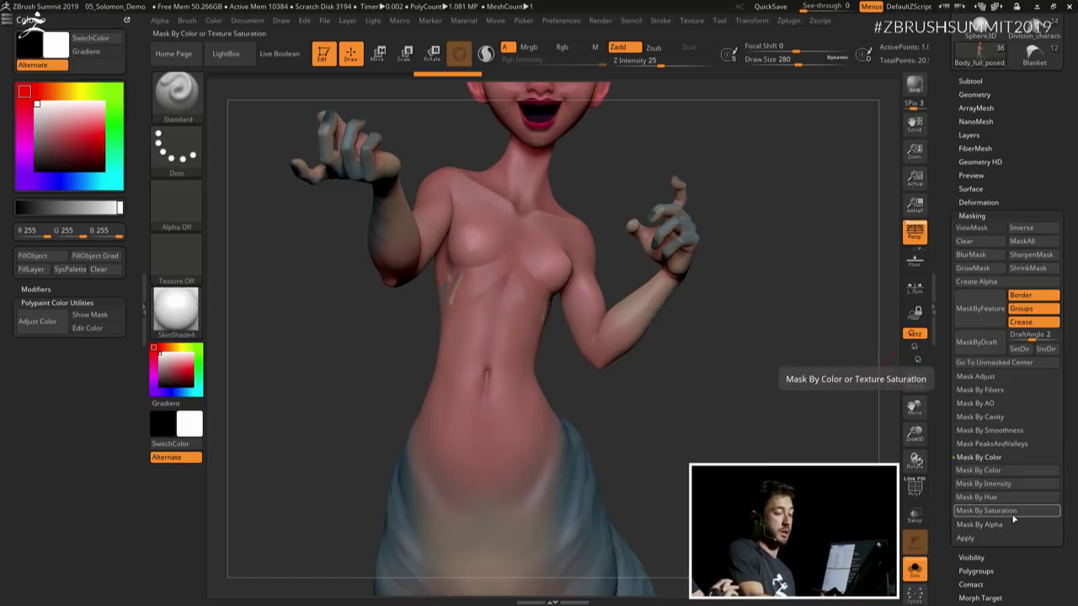
click(1004, 469)
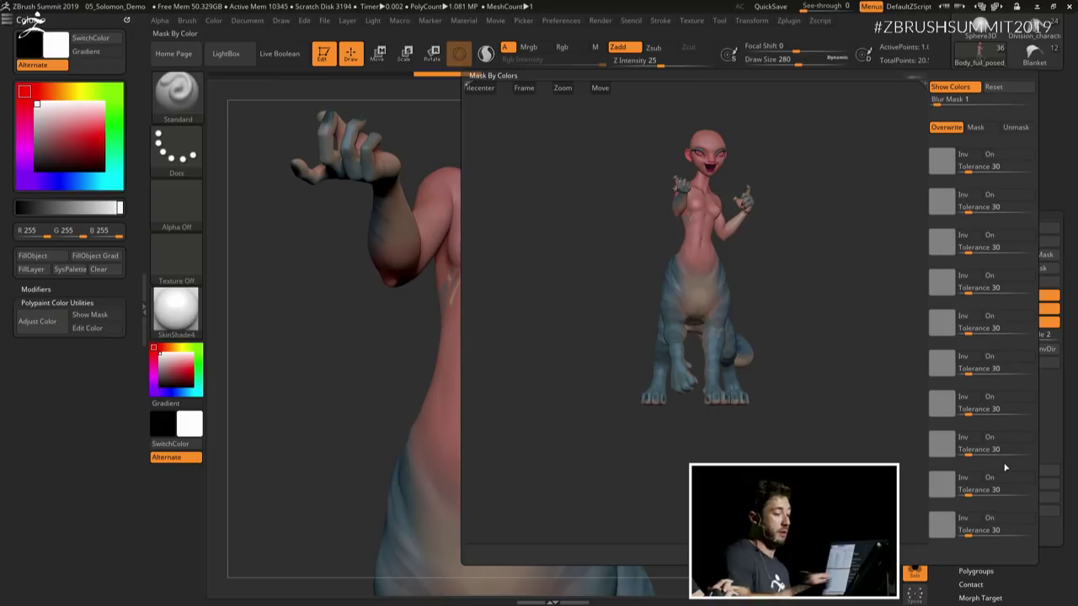
Step: Sample the torso's skin tone as the first mask color, and turn its inverse option on and back off
drag(738, 250, 730, 307)
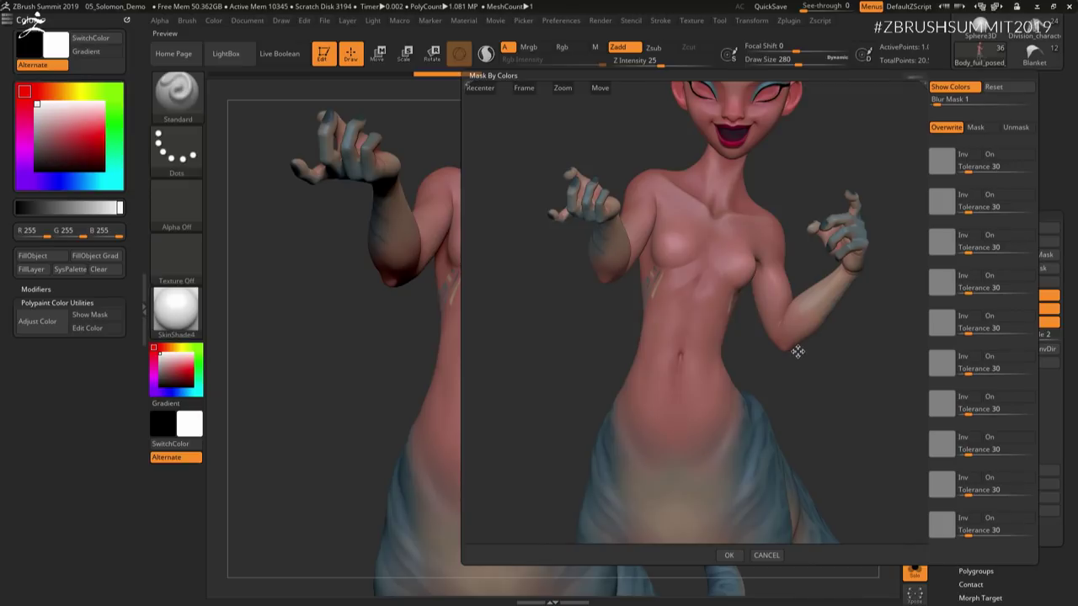
drag(947, 164, 698, 289)
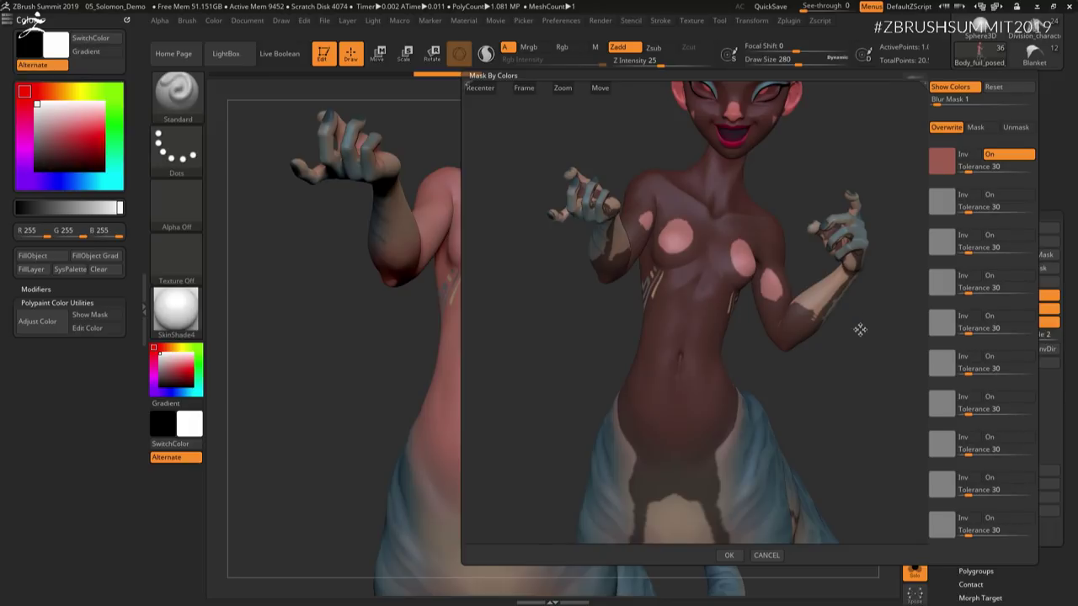
drag(845, 362, 829, 368)
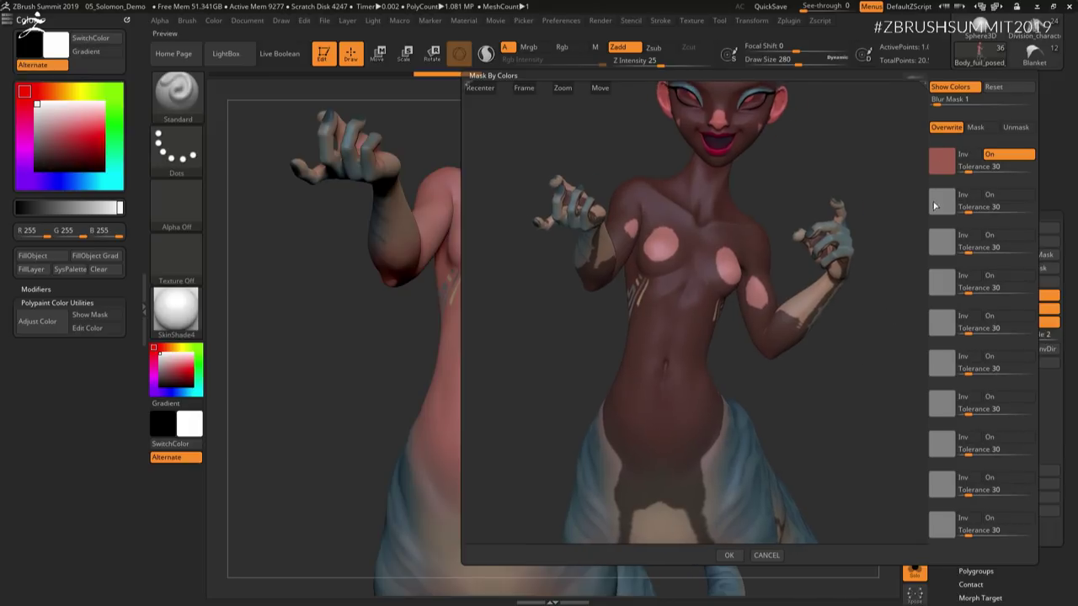
click(971, 156)
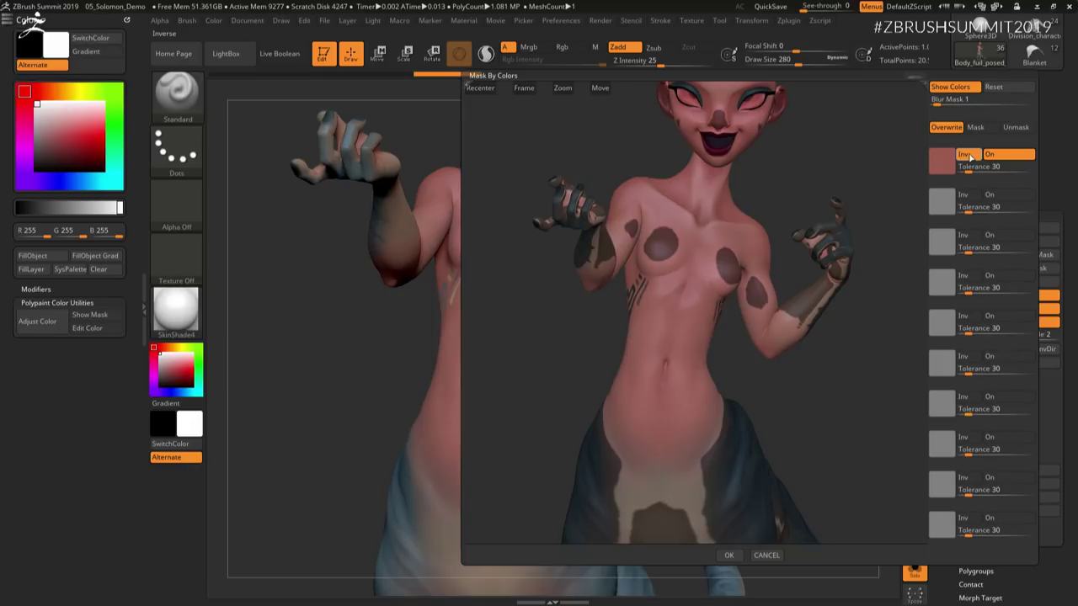
click(968, 167)
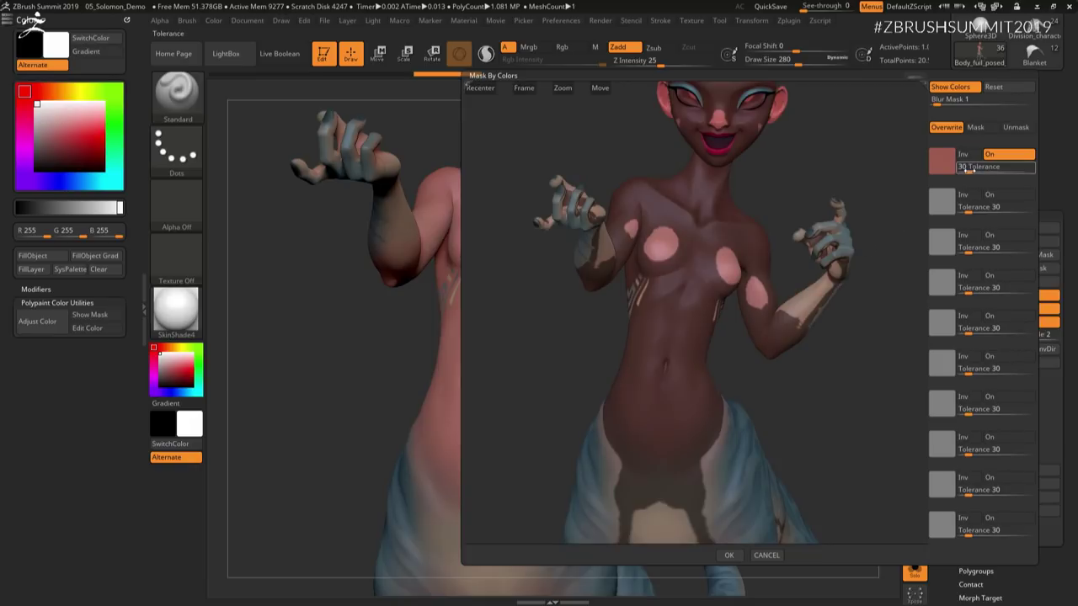
Step: Try a tolerance of 47 for the first mask color and apply the mask to the body
drag(969, 171, 970, 161)
key(ctrl)
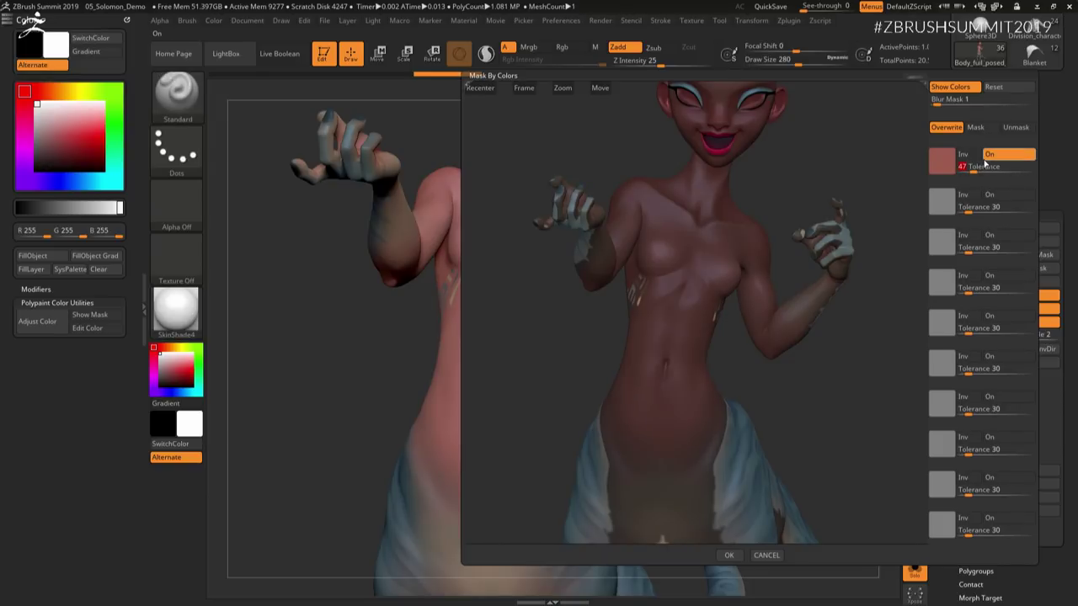
click(729, 555)
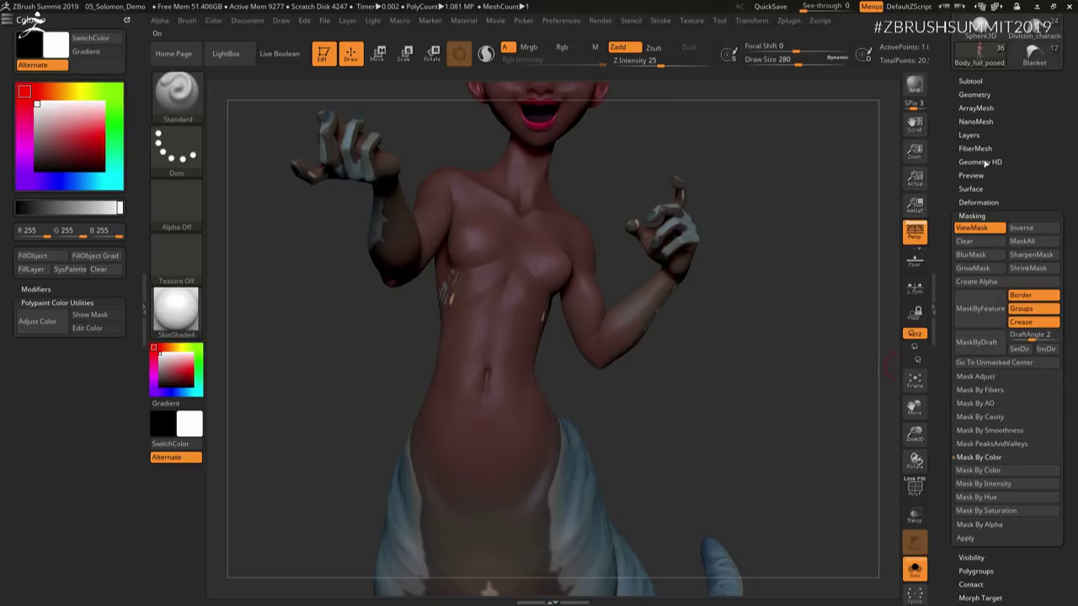
Step: Reopen Mask By Color, try a tolerance of 43 for the first color, and apply the mask
click(987, 471)
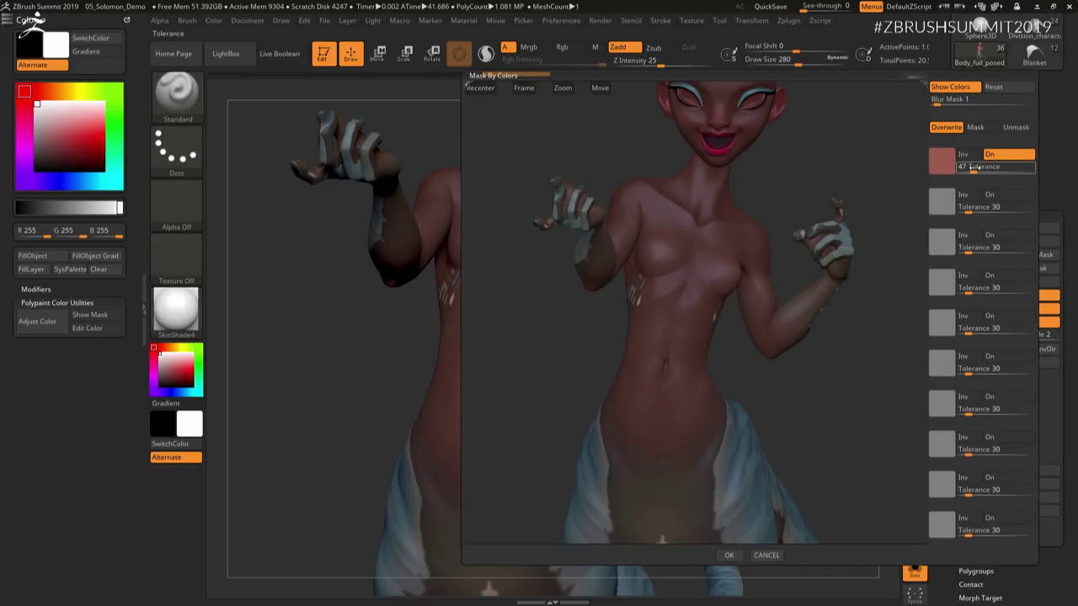
drag(972, 172, 971, 171)
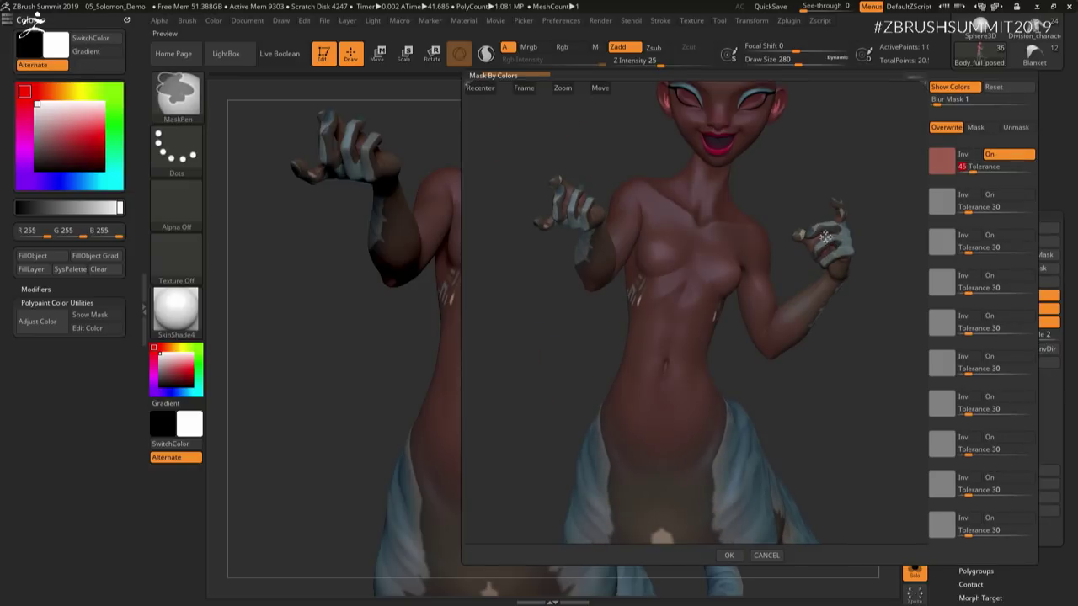
ctrl+right_drag(832, 244, 865, 257)
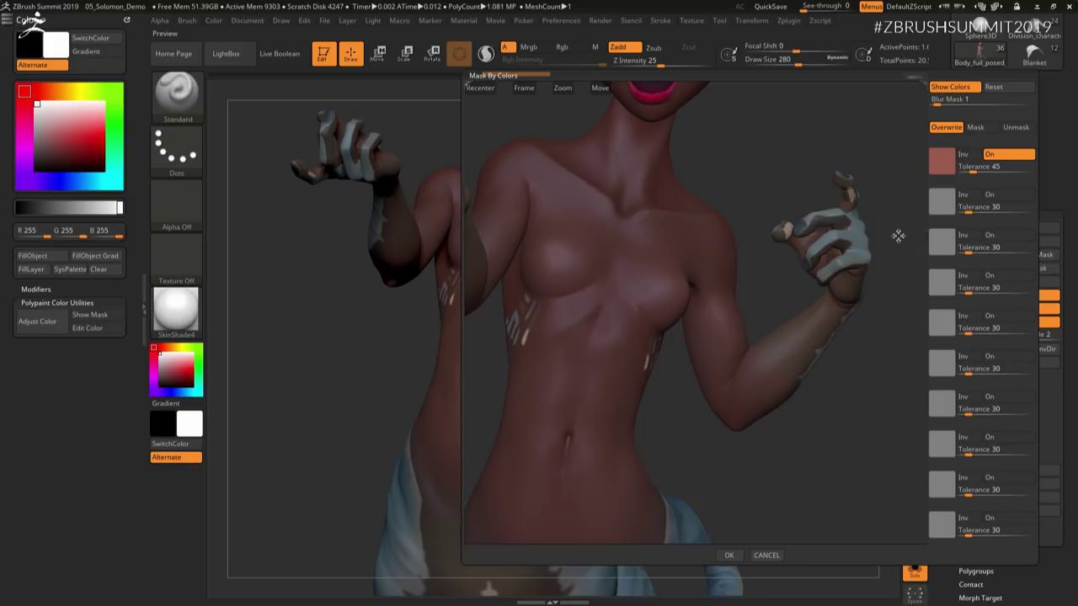
drag(980, 164, 977, 163)
click(729, 555)
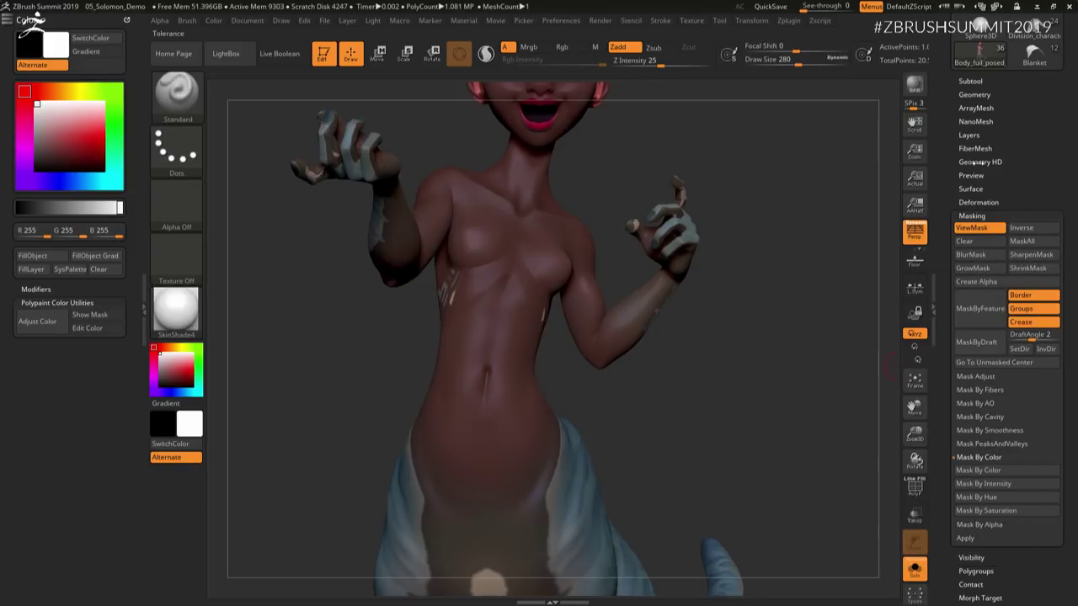
Step: Reopen the Mask By Color settings and set the first mask color's tolerance to 30
click(998, 471)
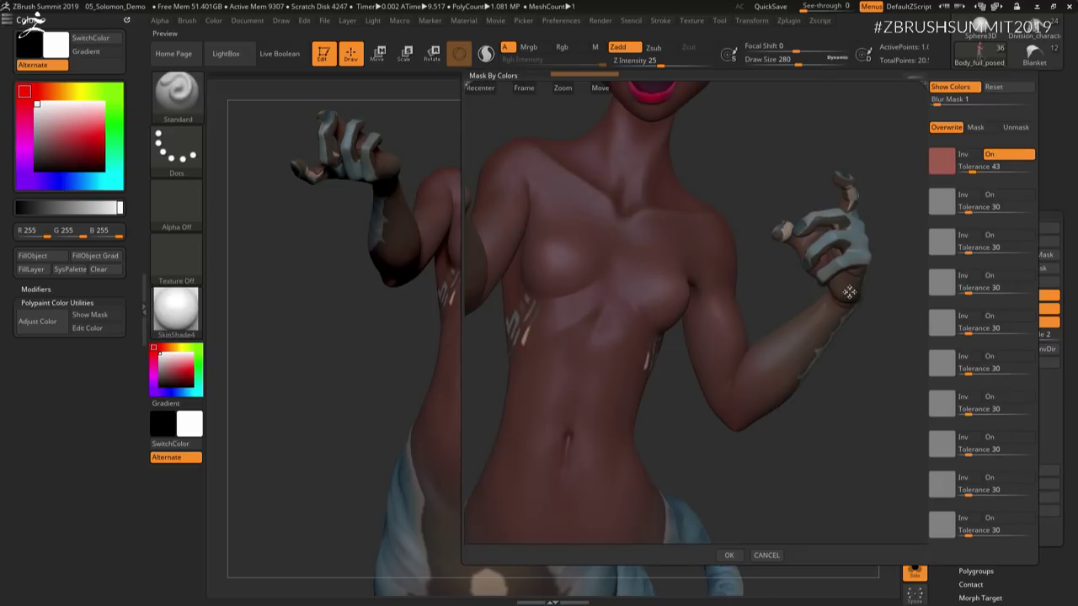
drag(772, 279, 779, 294)
click(969, 165)
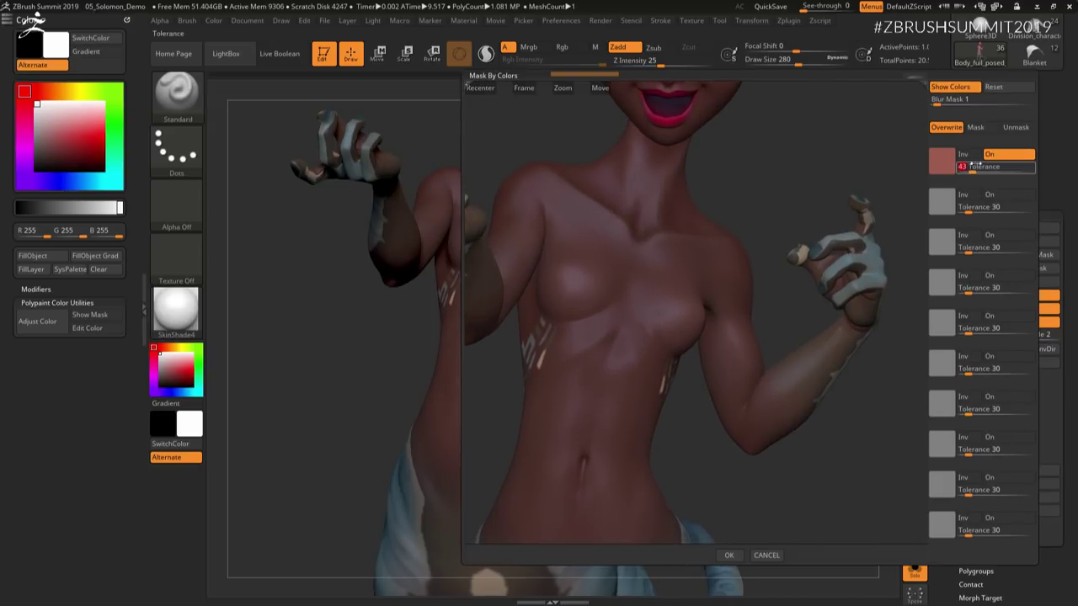
key(Return)
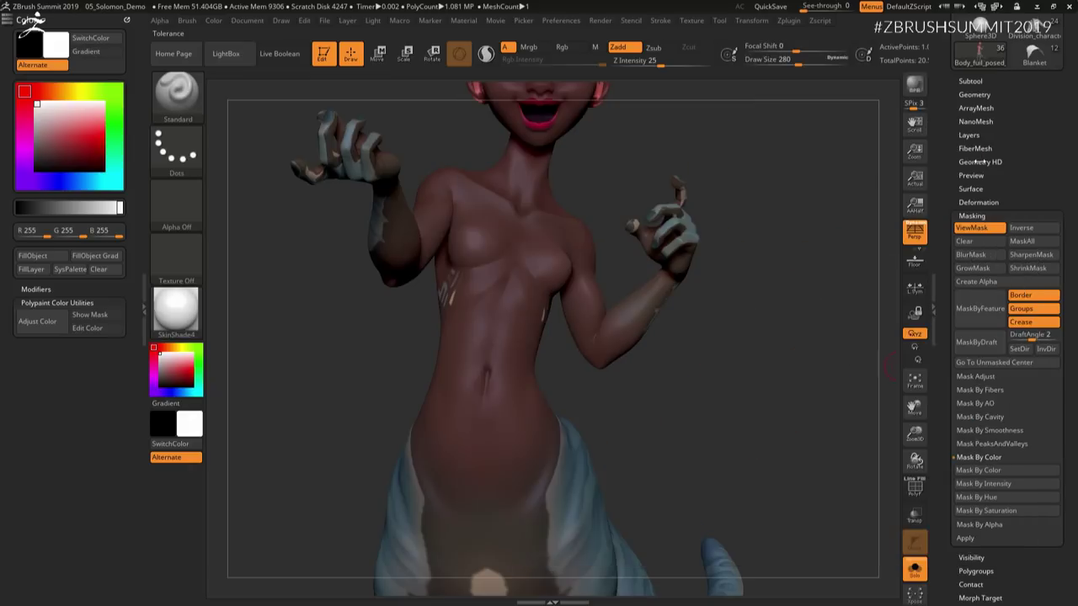
click(1012, 473)
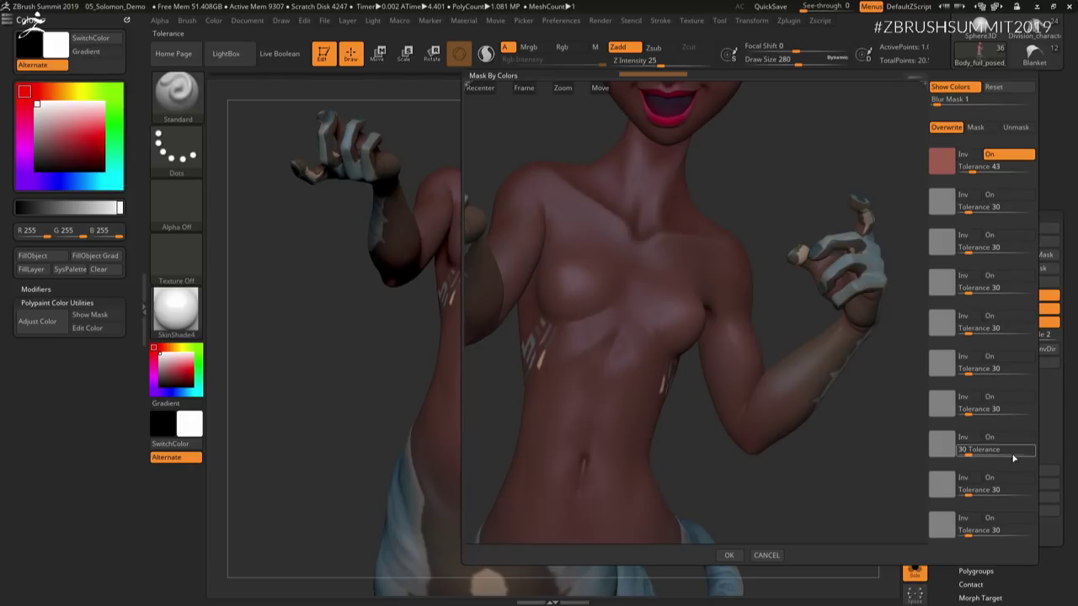
drag(975, 167, 967, 167)
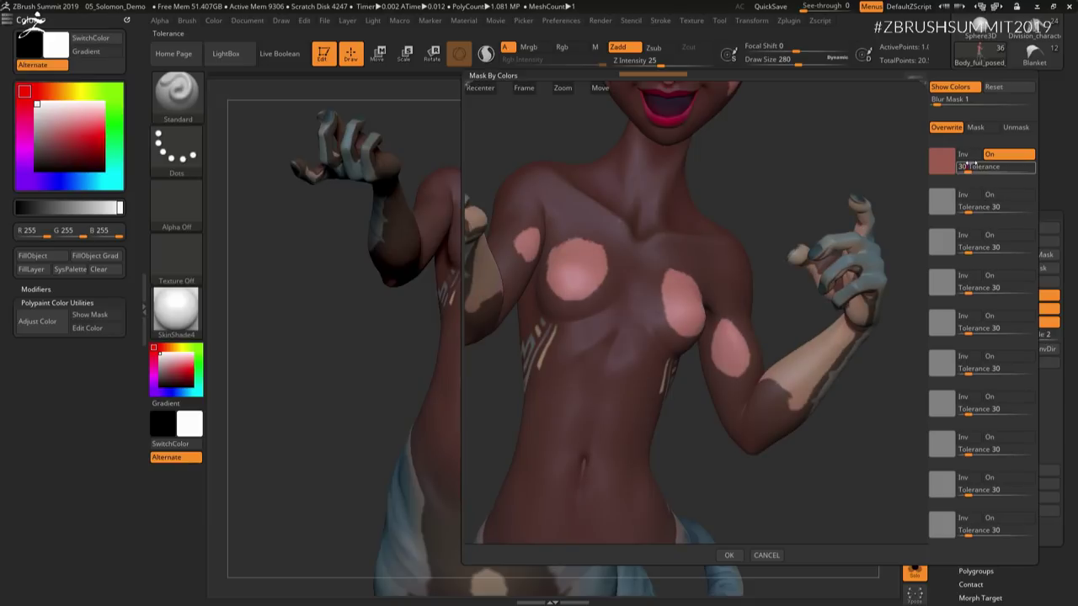
Step: Sample the reddish tone of the character's ear as the second mask color
drag(720, 286, 751, 273)
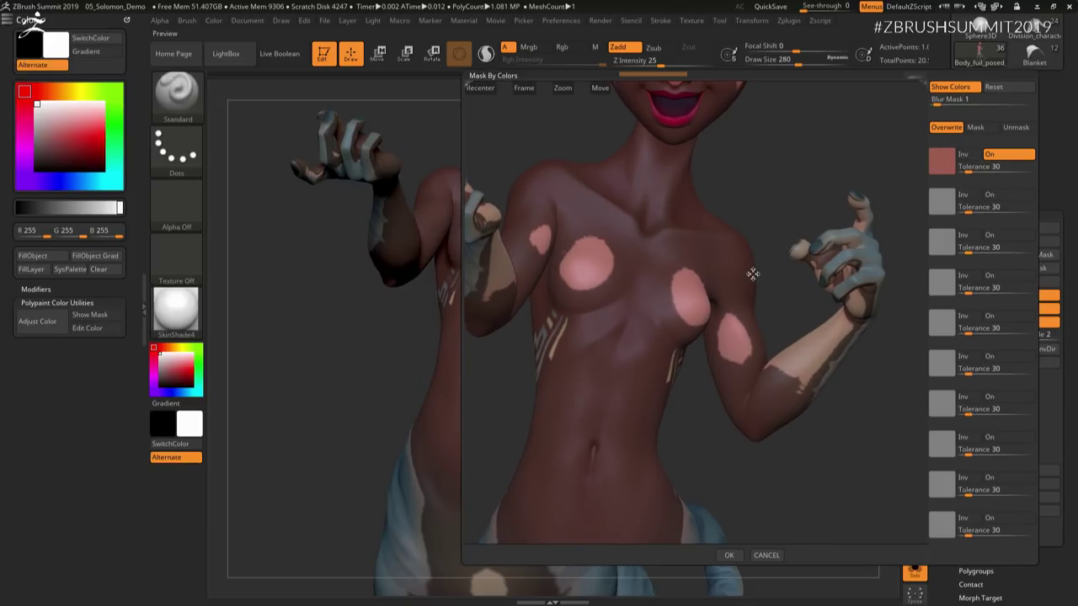
mouse_move(741, 304)
ctrl+right_down()
mouse_move(702, 281)
mouse_move(738, 295)
mouse_move(799, 407)
ctrl+right_up()
ctrl+right_drag(753, 196, 778, 207)
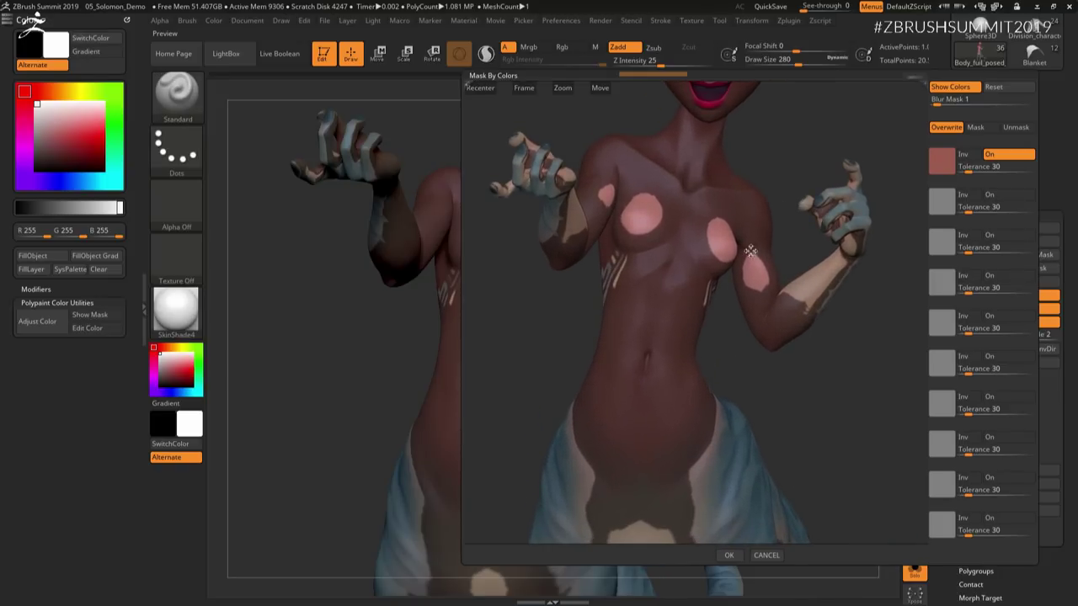
alt+right_drag(745, 167, 738, 277)
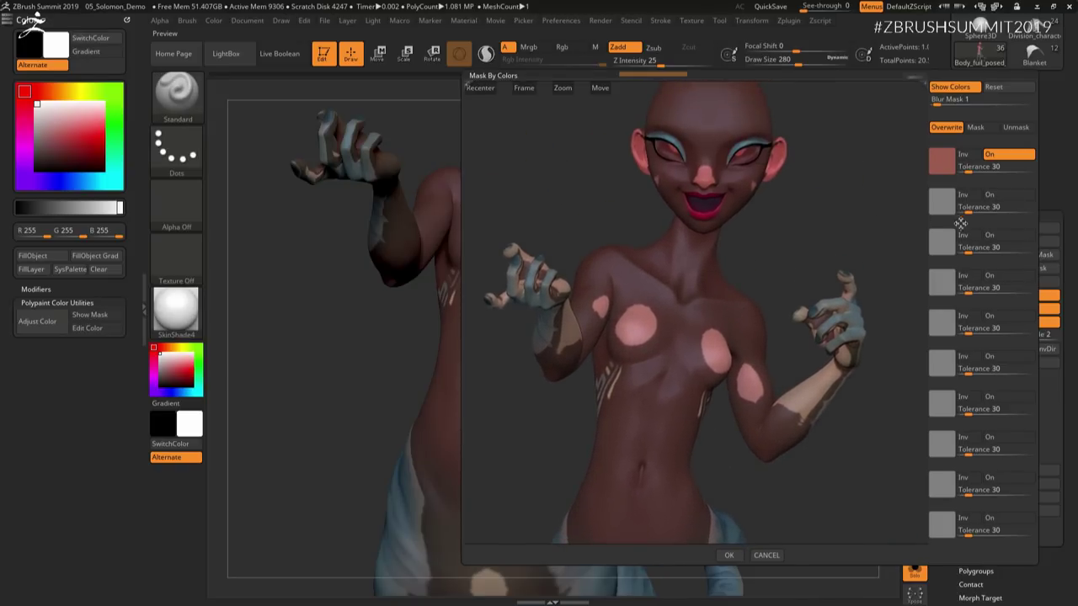
drag(943, 205, 776, 164)
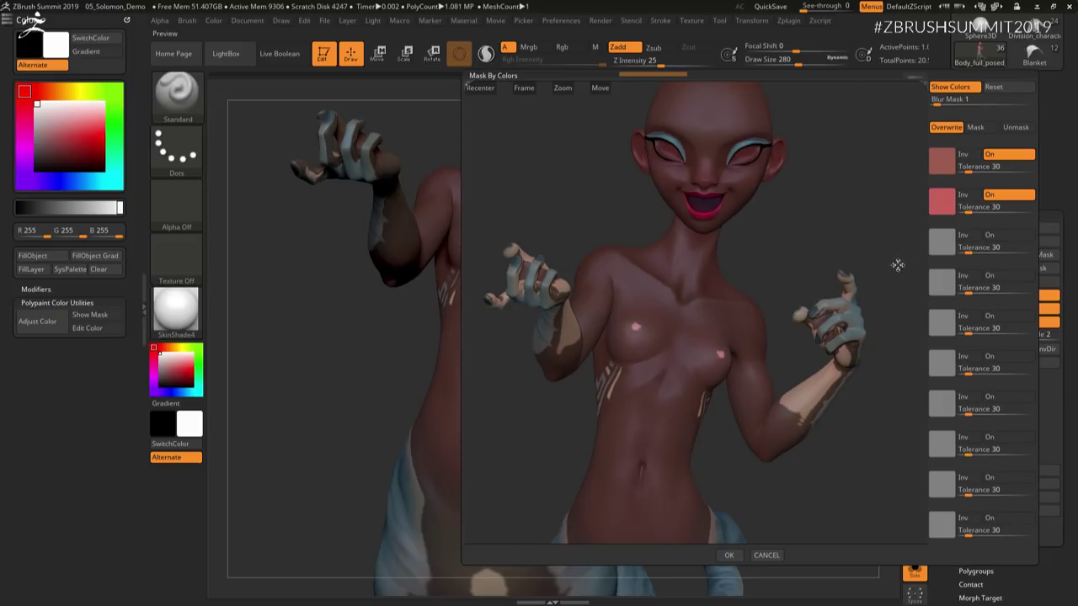
Step: Sample light pink, tan and gray-brown tones from the body and belly as the third, fourth and fifth mask colors
drag(941, 242, 775, 320)
mouse_move(941, 287)
mouse_down()
mouse_move(817, 335)
mouse_move(757, 286)
mouse_up()
alt+drag(817, 318, 806, 180)
drag(739, 295, 803, 294)
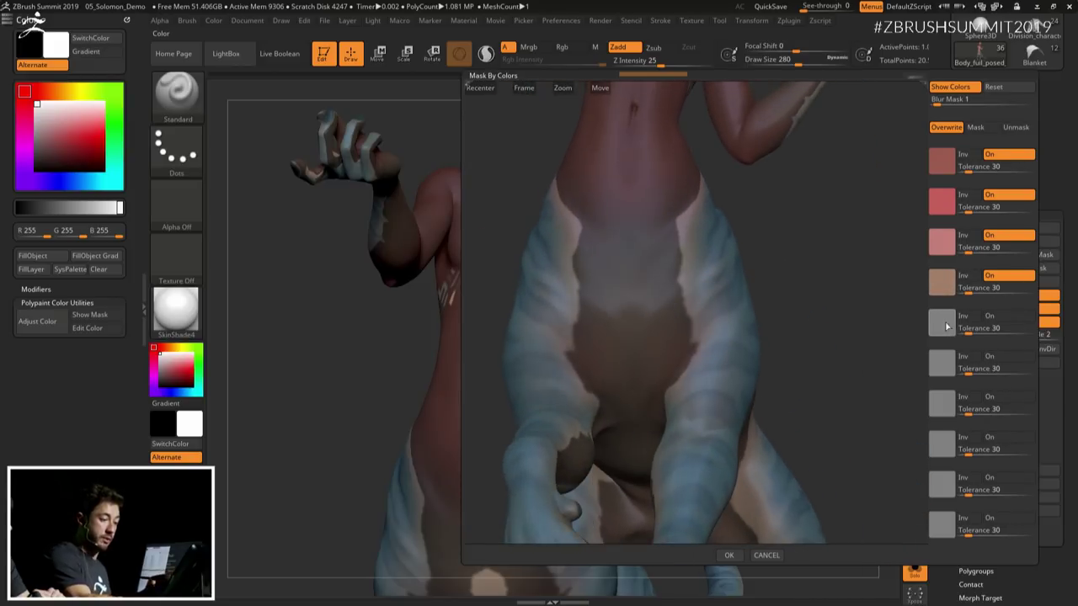
drag(945, 326, 680, 240)
alt+drag(747, 327, 764, 298)
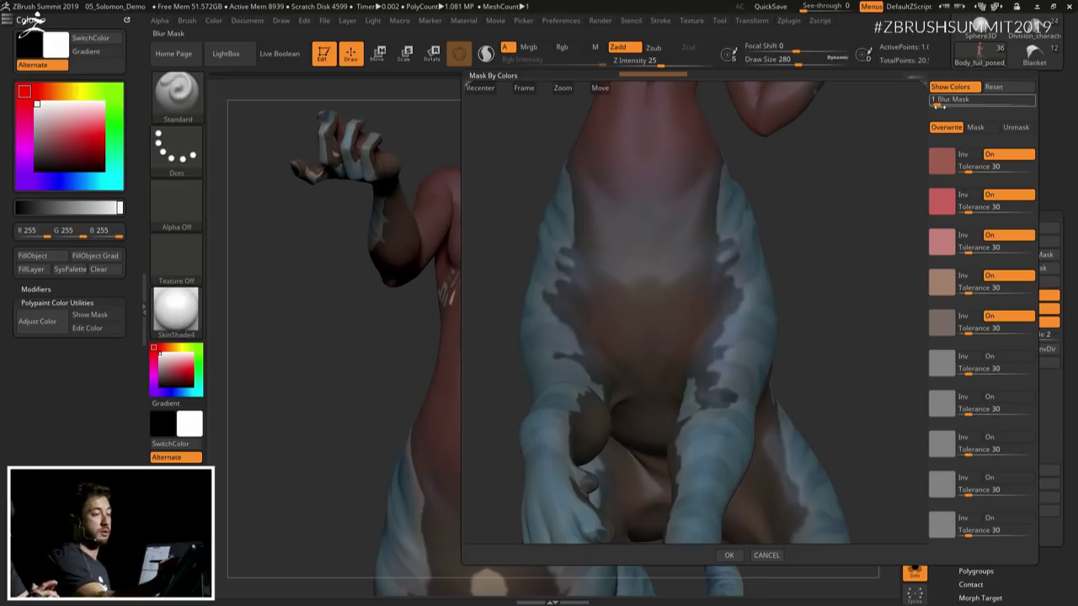
Step: Raise Blur Mask for the color mask, apply it to the body, and blur the resulting mask twice more
drag(936, 99, 987, 103)
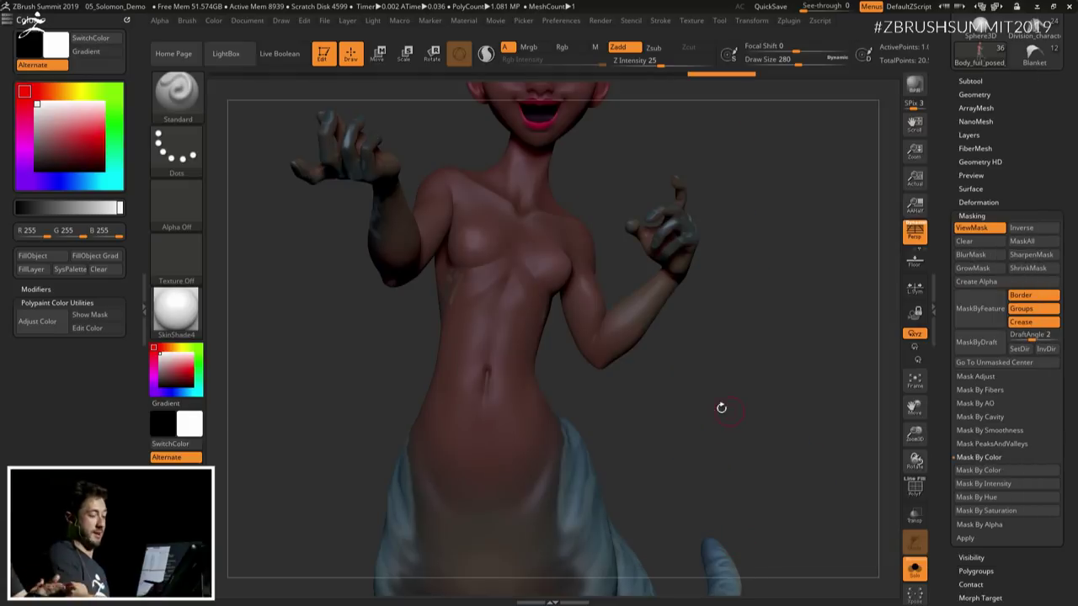
alt+right_drag(726, 373, 788, 256)
ctrl+right_drag(645, 379, 680, 292)
drag(680, 292, 830, 247)
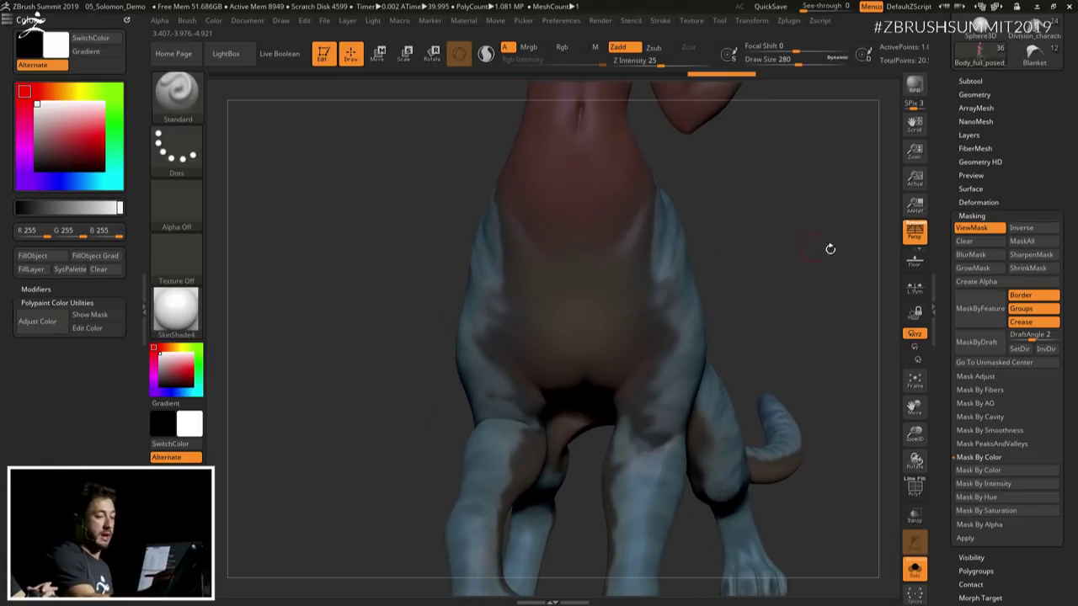
click(978, 261)
click(979, 259)
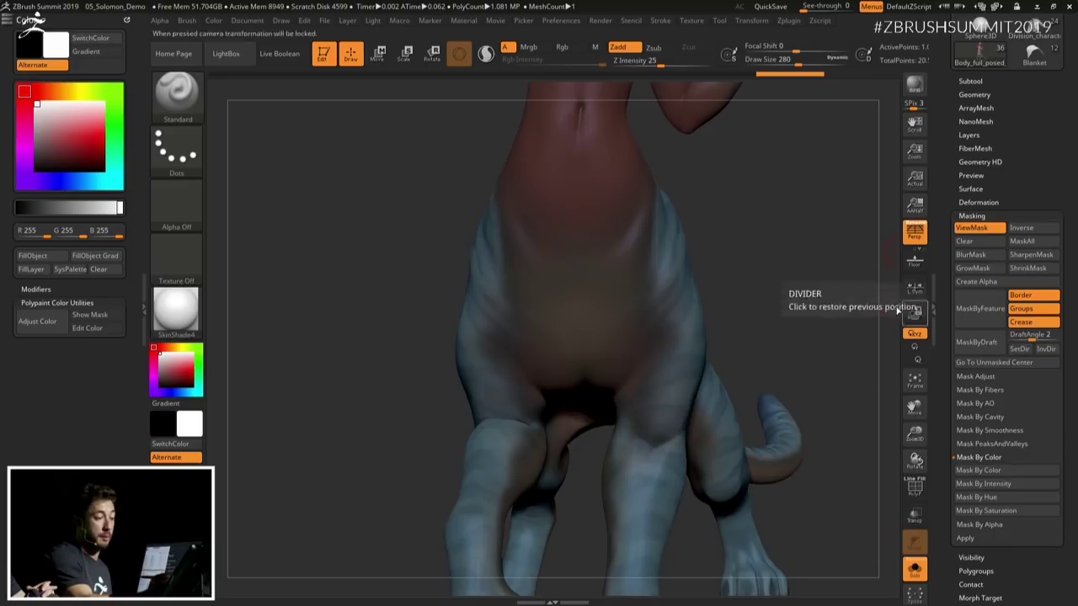
Step: Invert the mask so the pink and tan skin is editable, and open Adjust Color for the body
mouse_move(734, 266)
mouse_down()
mouse_move(719, 282)
mouse_move(738, 278)
mouse_up()
ctrl+click(724, 262)
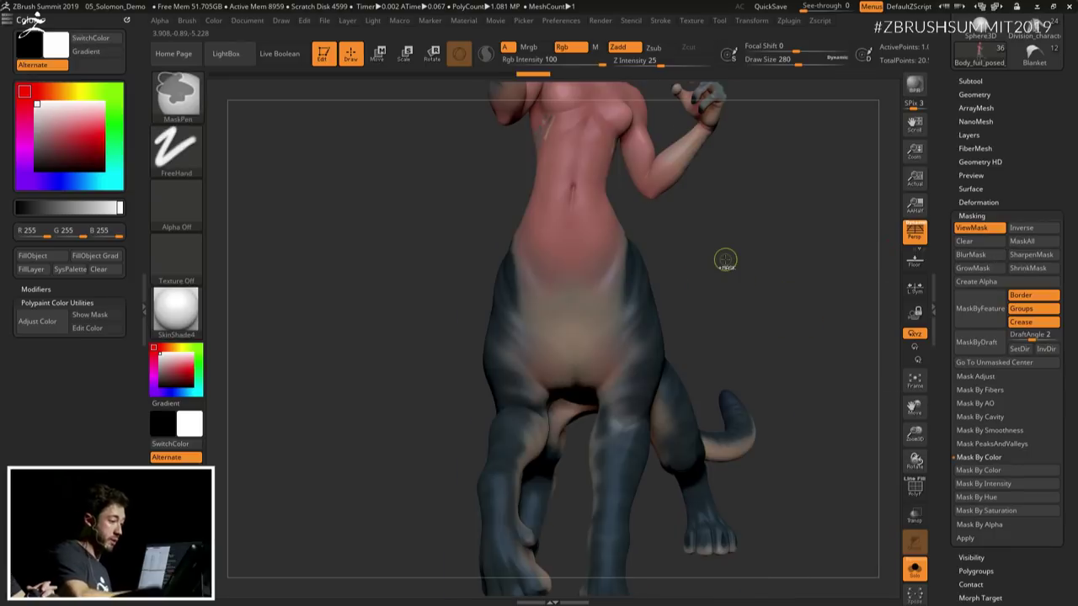
ctrl+right_drag(721, 268, 651, 323)
mouse_move(650, 323)
mouse_down()
mouse_move(623, 298)
mouse_move(657, 357)
mouse_up()
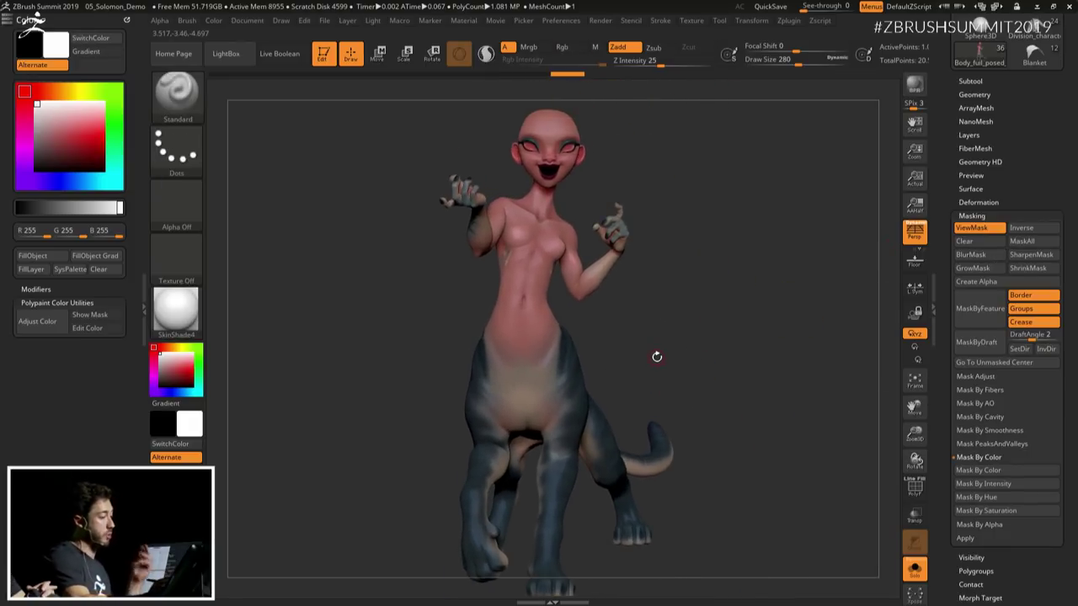
click(47, 322)
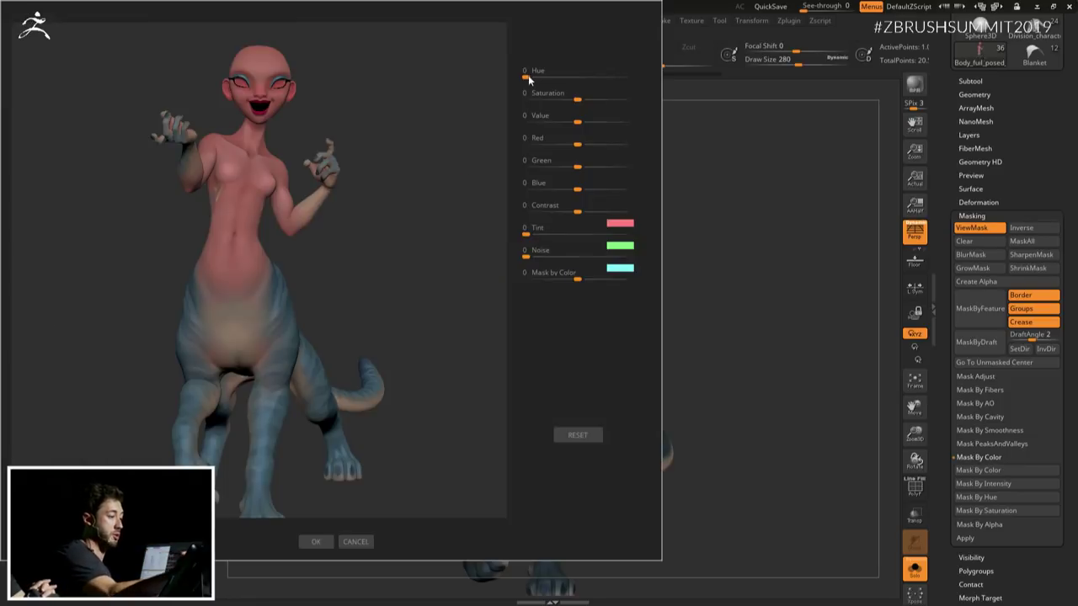
Step: Recolor the body's unmasked skin with hue 238 and a green tint (60, 142, 80) at strength 34
drag(529, 79, 598, 96)
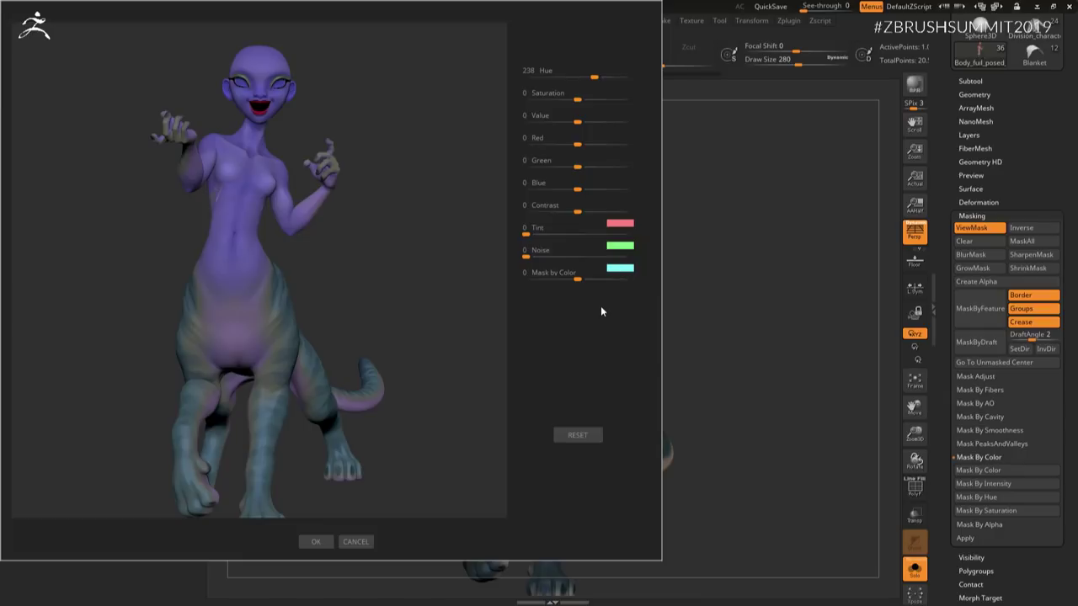
click(625, 222)
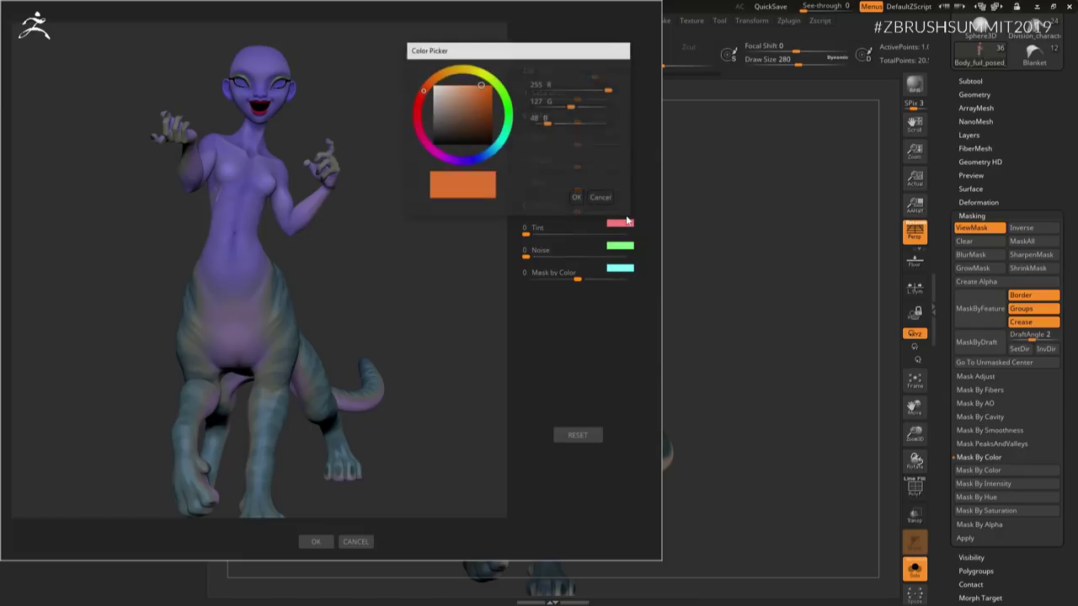
mouse_move(505, 95)
mouse_down()
mouse_move(508, 113)
mouse_move(470, 114)
mouse_up()
click(469, 108)
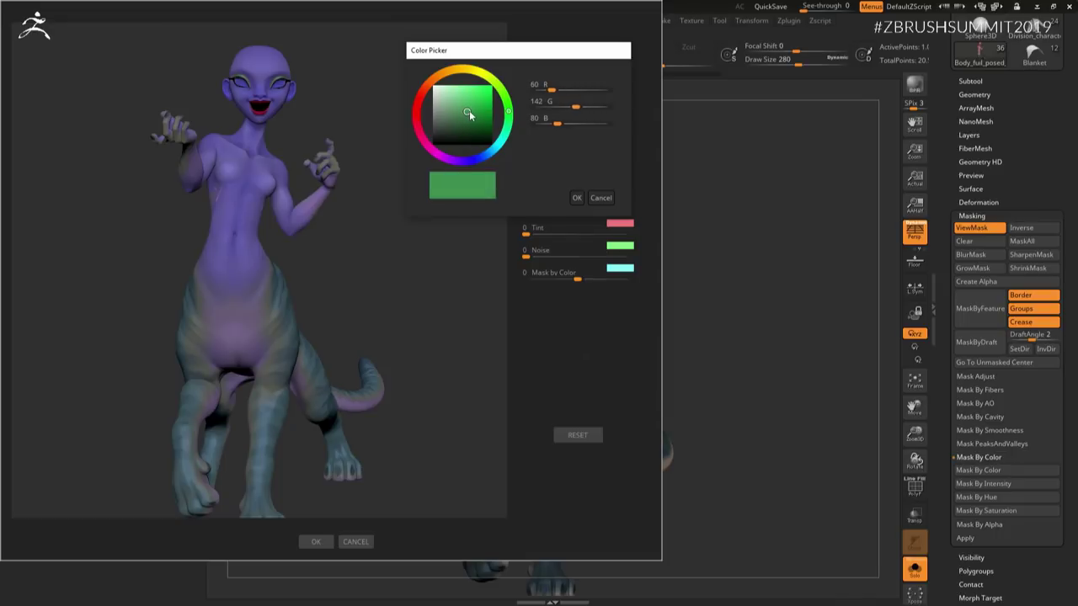
click(576, 198)
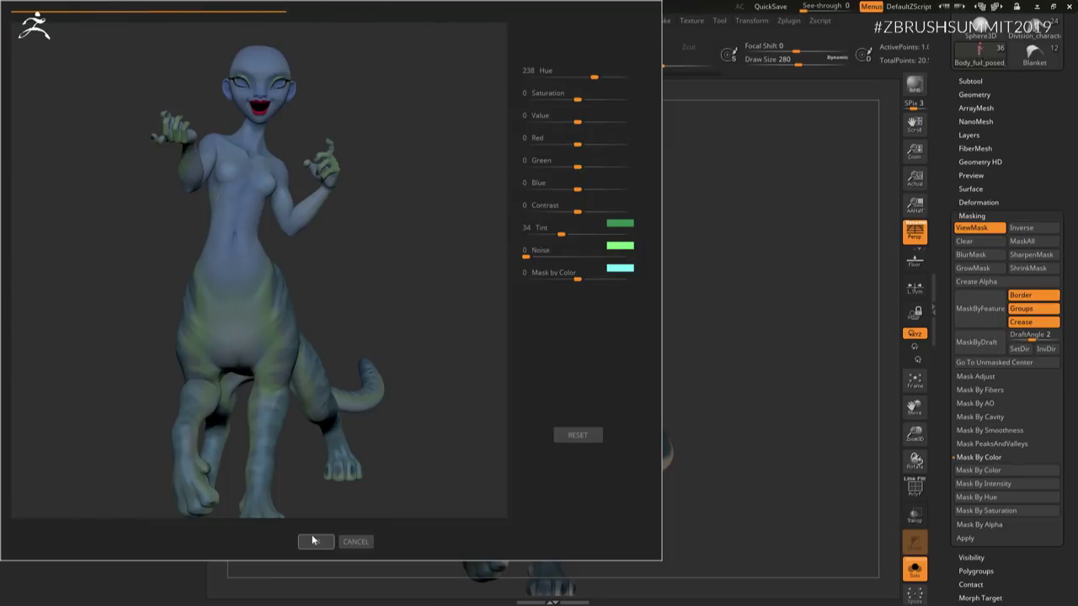
click(314, 540)
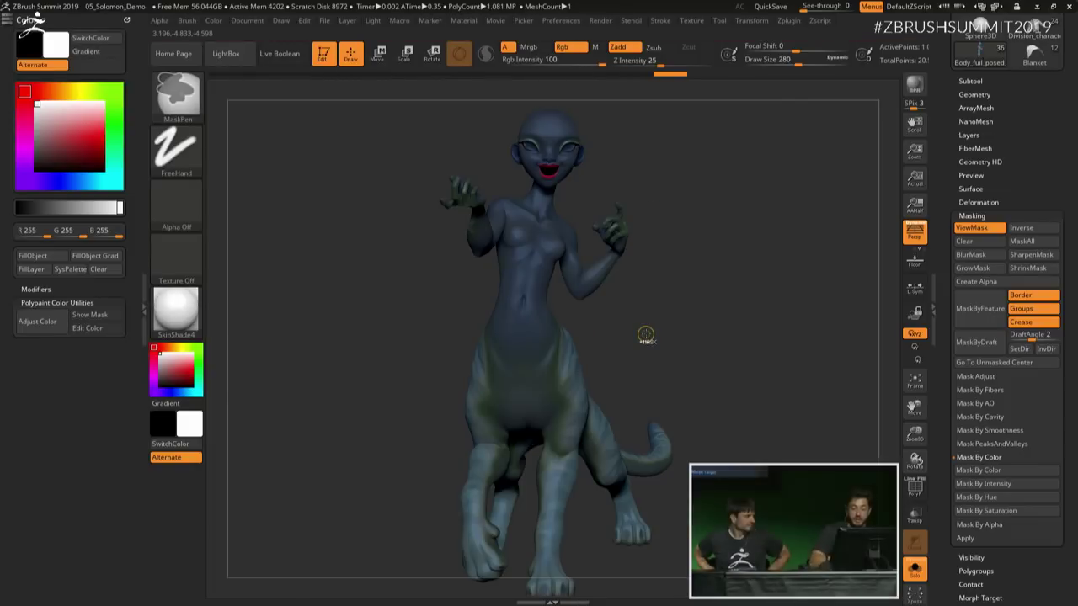
Step: Clear the mask from the body and inspect the recolored skin and tattoos on the upper back
mouse_move(609, 383)
mouse_down()
mouse_move(560, 375)
mouse_move(611, 370)
mouse_up()
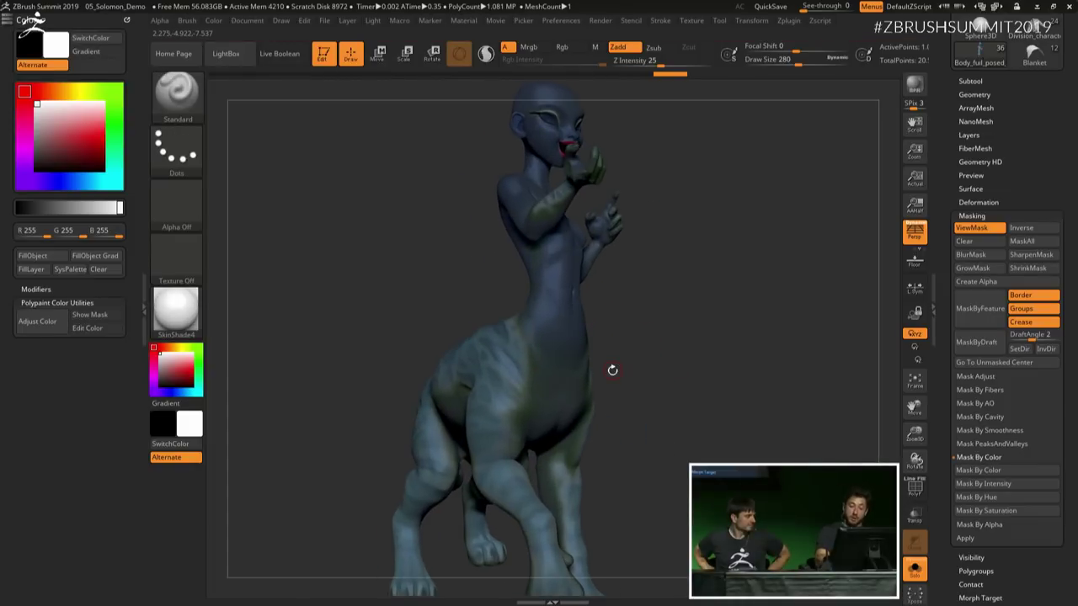
drag(670, 391, 686, 361)
ctrl+drag(714, 285, 752, 447)
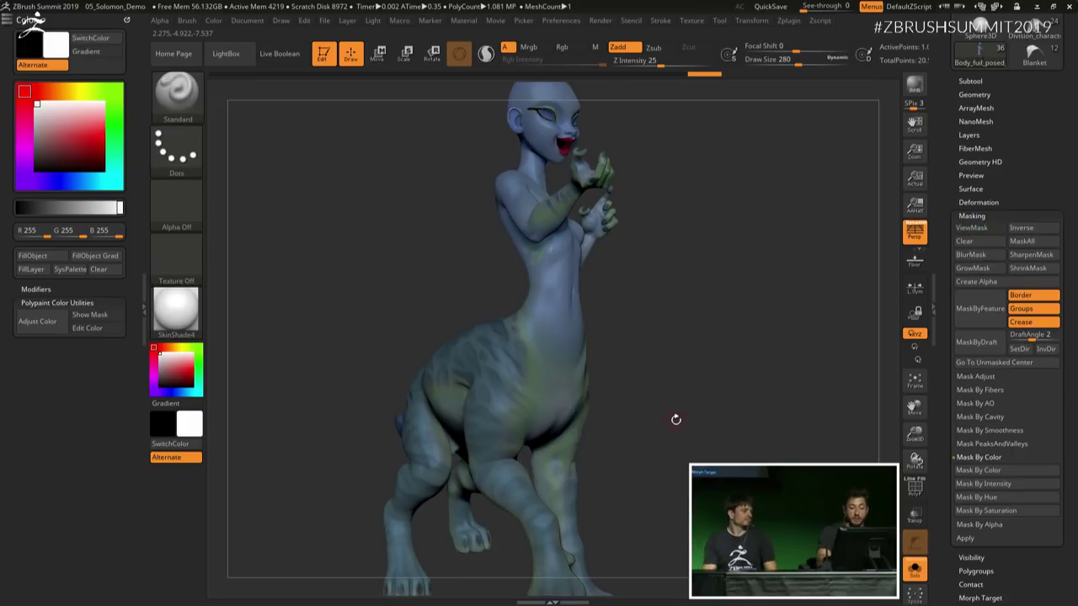
drag(676, 419, 711, 412)
ctrl+right_drag(565, 377, 622, 313)
drag(621, 312, 510, 211)
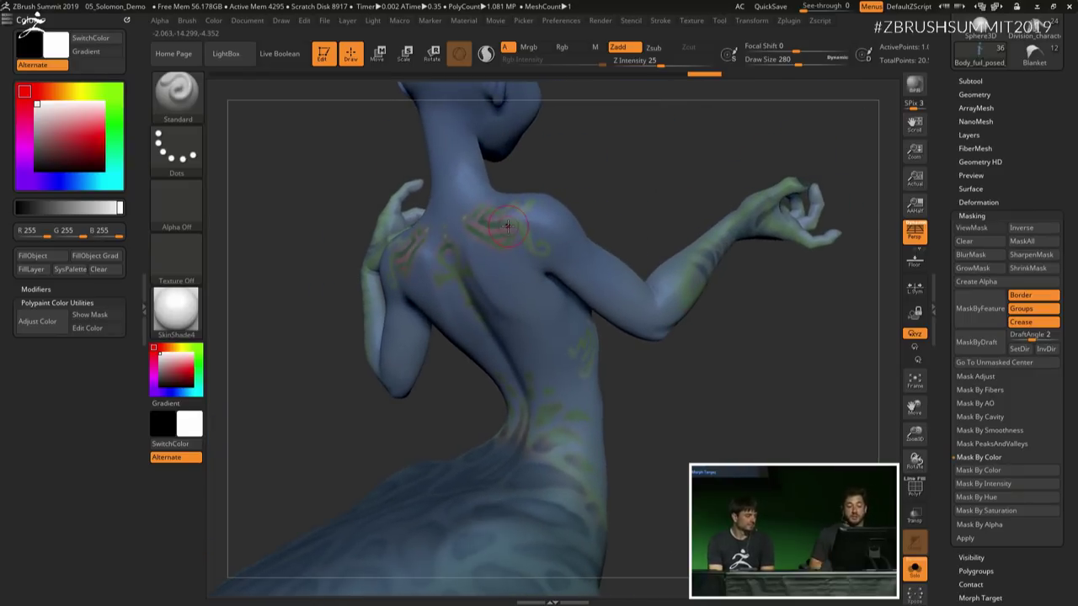
mouse_move(680, 343)
mouse_down()
mouse_move(774, 381)
mouse_move(776, 430)
mouse_up()
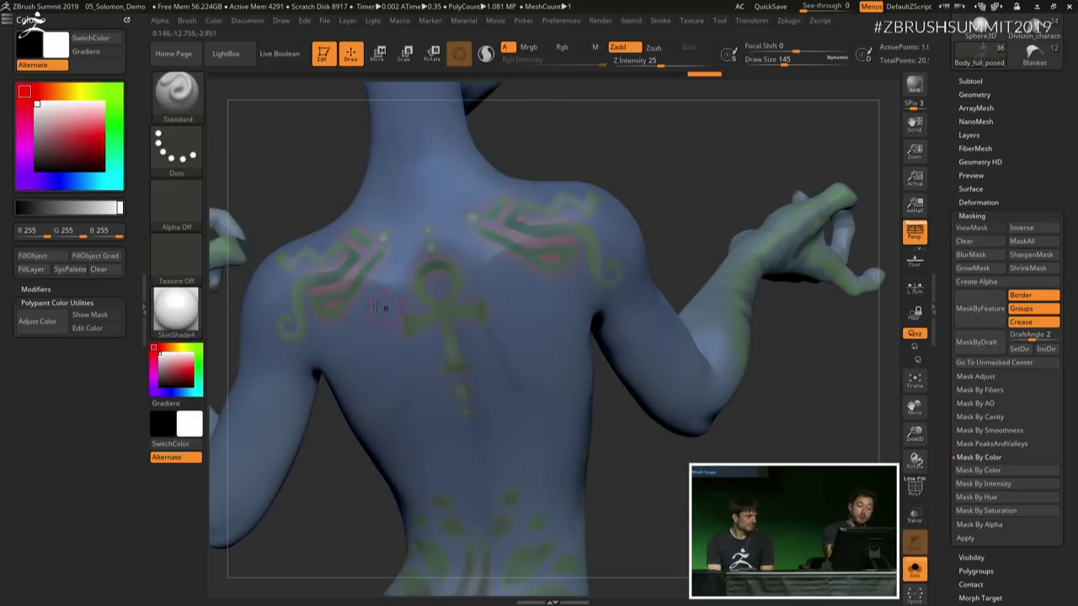
Step: Paint a squiggly trial mask beside the ankh tattoo at draw size 56, and clear it
key(s)
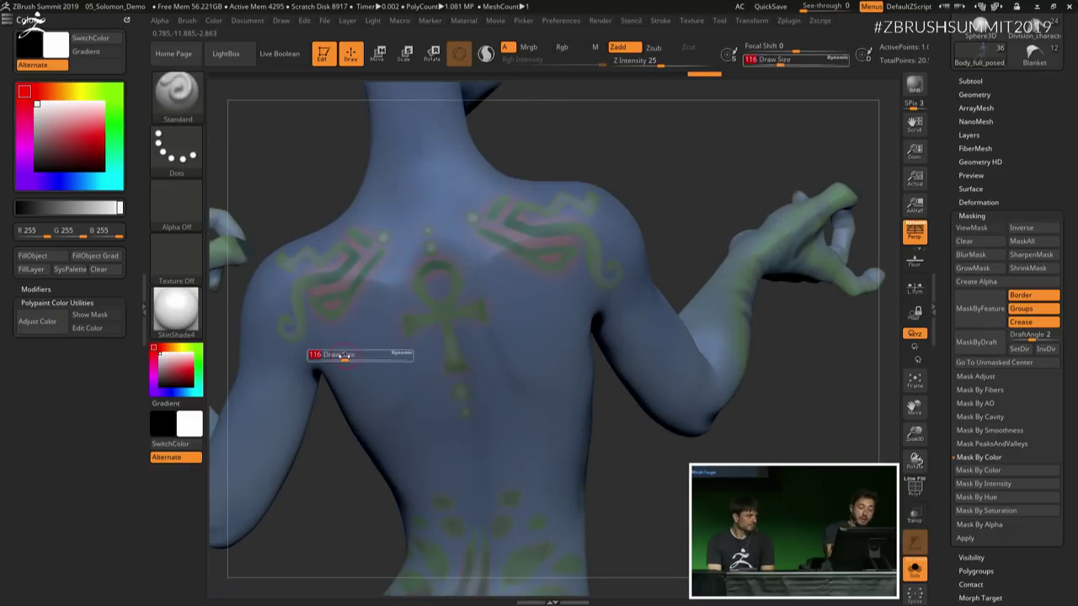
mouse_move(351, 356)
mouse_down()
mouse_move(339, 365)
mouse_move(394, 307)
mouse_move(375, 381)
mouse_up()
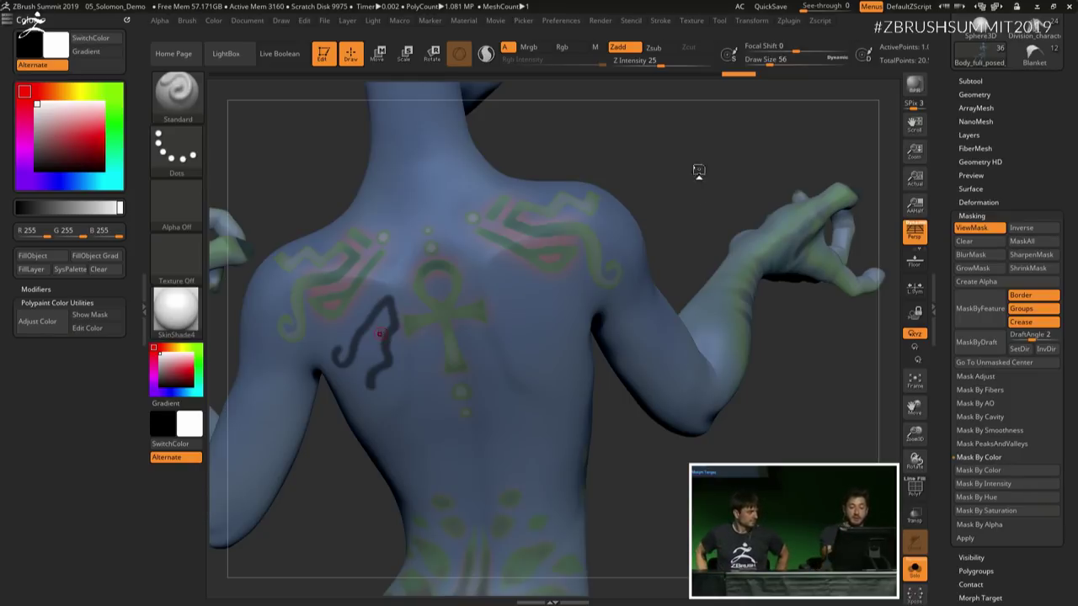
ctrl+drag(698, 171, 748, 376)
Step: Turn off Solo mode to show the recolored body together with its wings, hair, jewelry and clothing
mouse_move(798, 354)
ctrl+right_down()
mouse_move(609, 375)
mouse_move(554, 358)
mouse_move(510, 361)
mouse_move(567, 305)
mouse_move(661, 332)
mouse_move(616, 325)
ctrl+right_up()
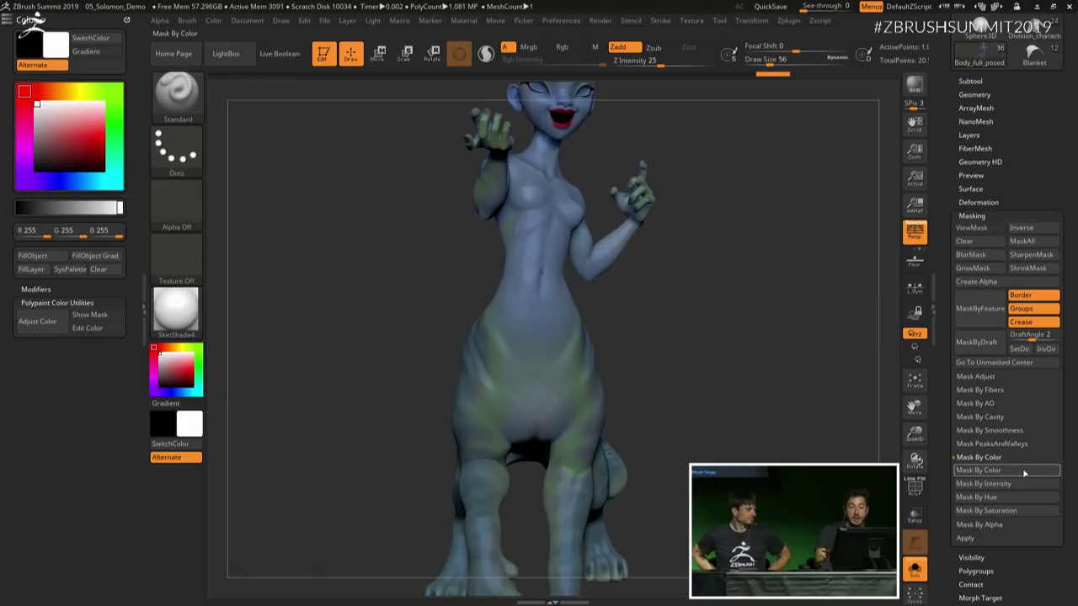
alt+right_drag(741, 384, 705, 362)
key(s)
click(917, 568)
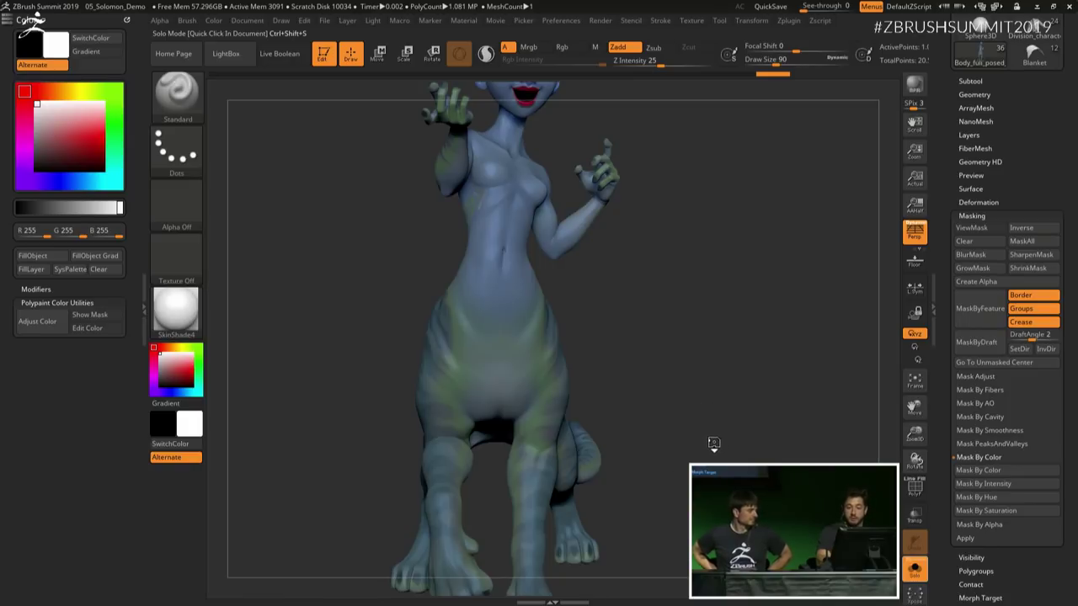
key(ctrl+shift+s)
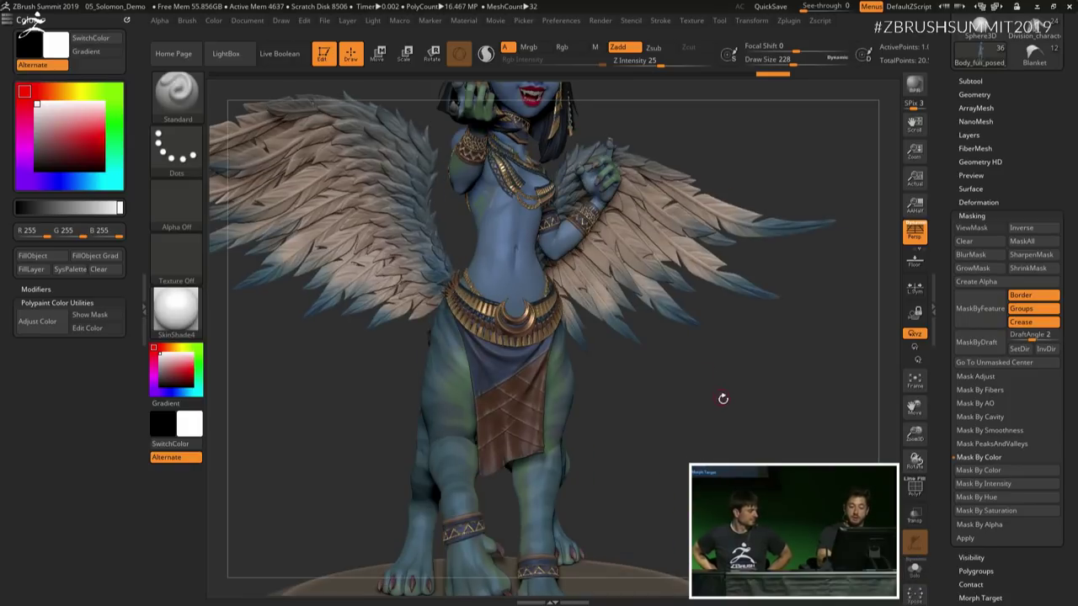
drag(983, 133, 983, 200)
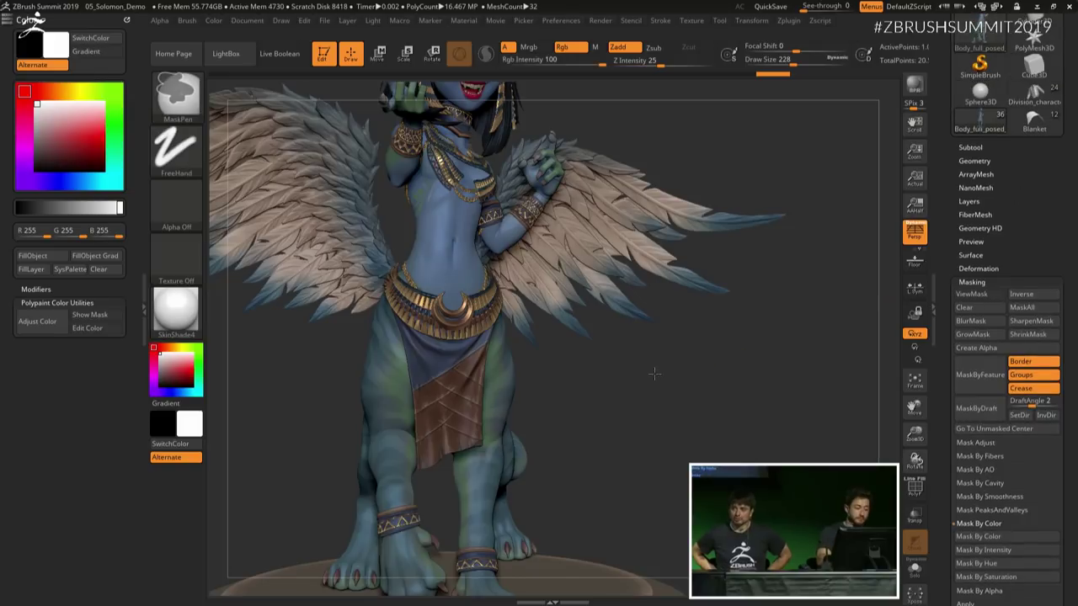
alt+right_drag(751, 374, 694, 375)
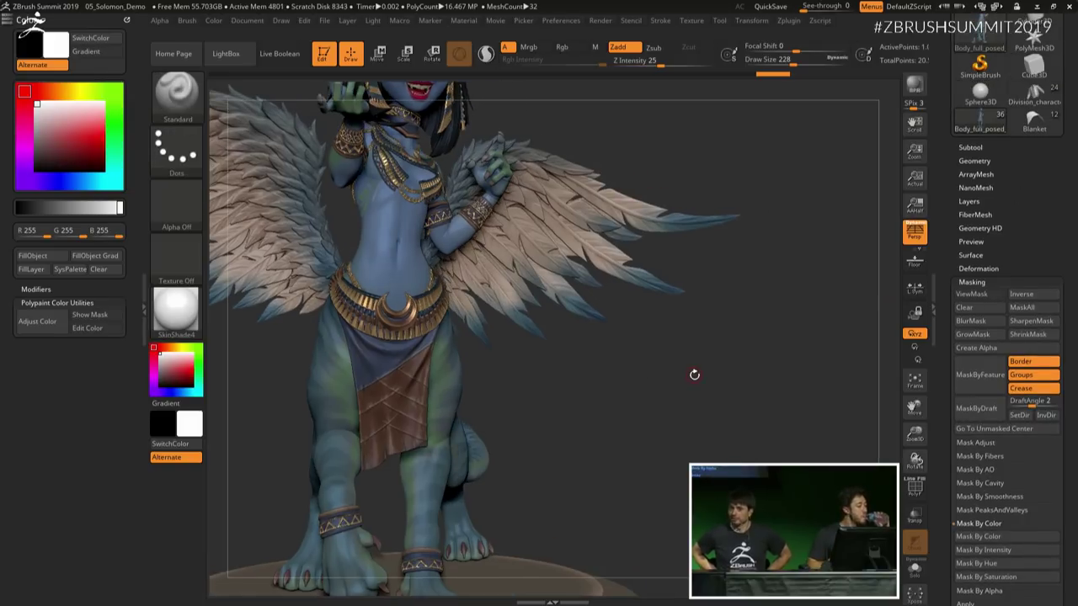
Step: Undo the body's recoloring to bring back the original pink skin and blue legs, and view the whole character
key(ctrl)
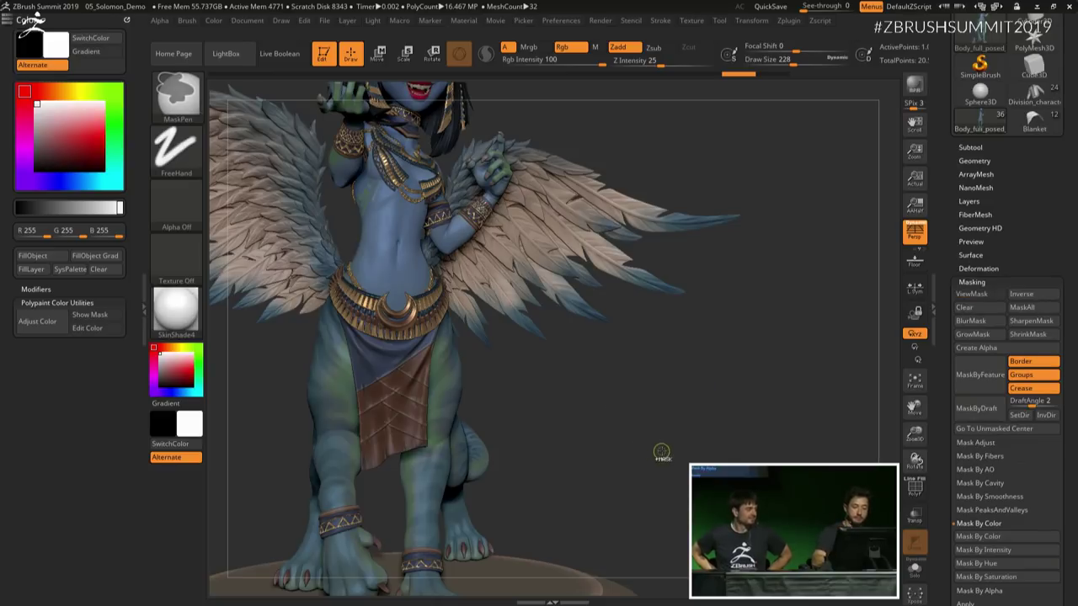
ctrl+click(656, 448)
ctrl+click(626, 426)
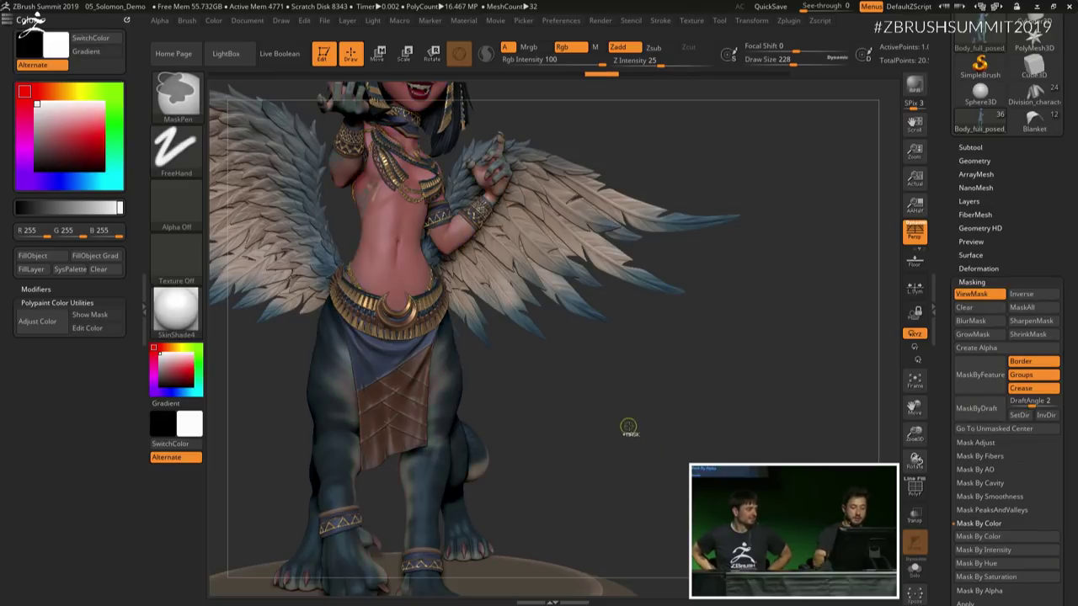
ctrl+right_drag(632, 390, 533, 387)
mouse_move(582, 316)
alt+right_down()
mouse_move(607, 368)
mouse_move(648, 375)
mouse_move(681, 362)
mouse_move(666, 373)
mouse_move(685, 390)
mouse_move(724, 376)
alt+right_up()
key(s)
click(658, 375)
key(shift+f)
key(shift+f)
key(s)
click(685, 390)
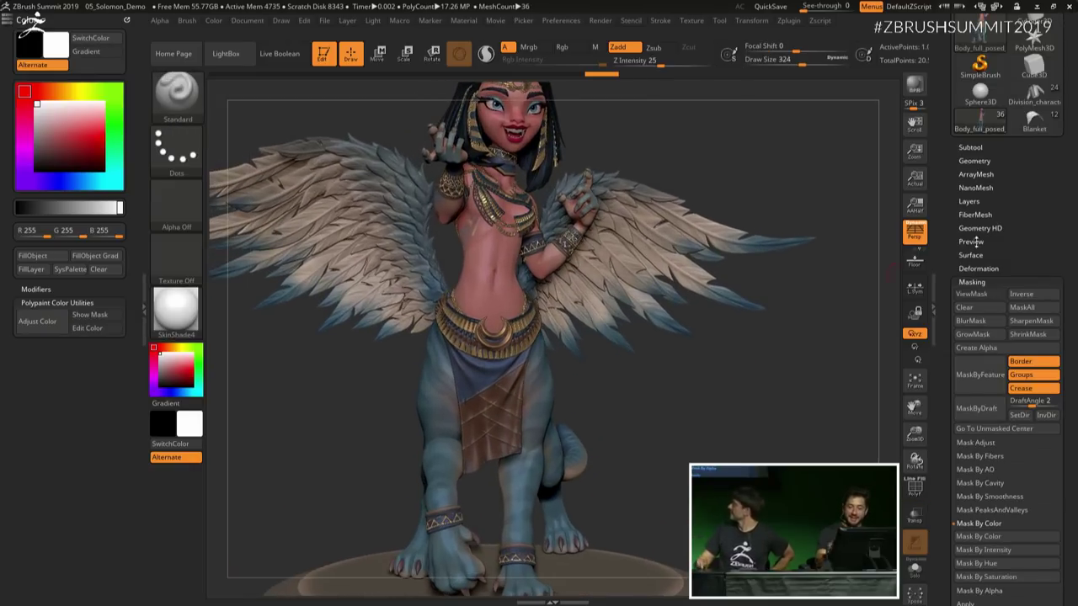
Step: Switch to the Blanket tool containing the rider on the bear, and view the model from the side
drag(969, 241, 988, 280)
mouse_move(1032, 172)
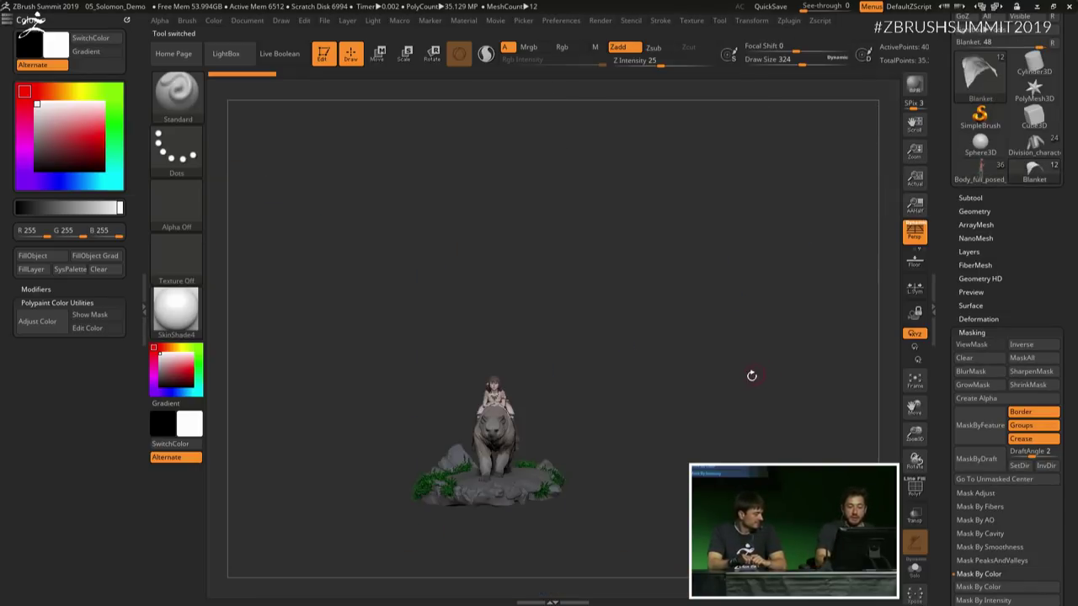
alt+drag(554, 409, 719, 330)
alt+drag(669, 361, 730, 312)
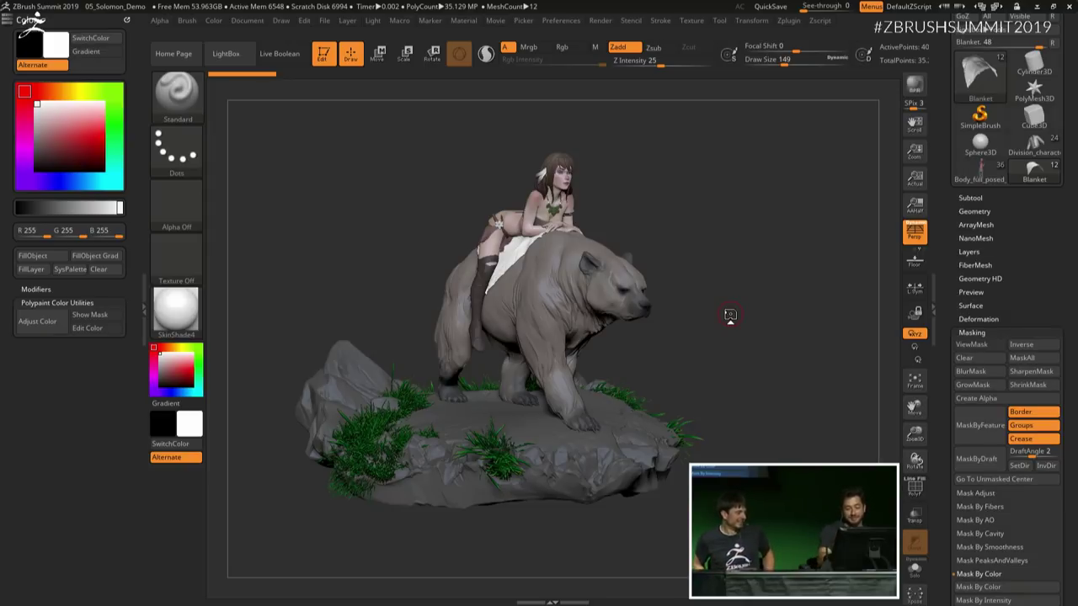
mouse_move(729, 315)
ctrl+right_down()
mouse_move(774, 351)
mouse_move(695, 311)
mouse_move(743, 350)
mouse_move(797, 315)
ctrl+right_up()
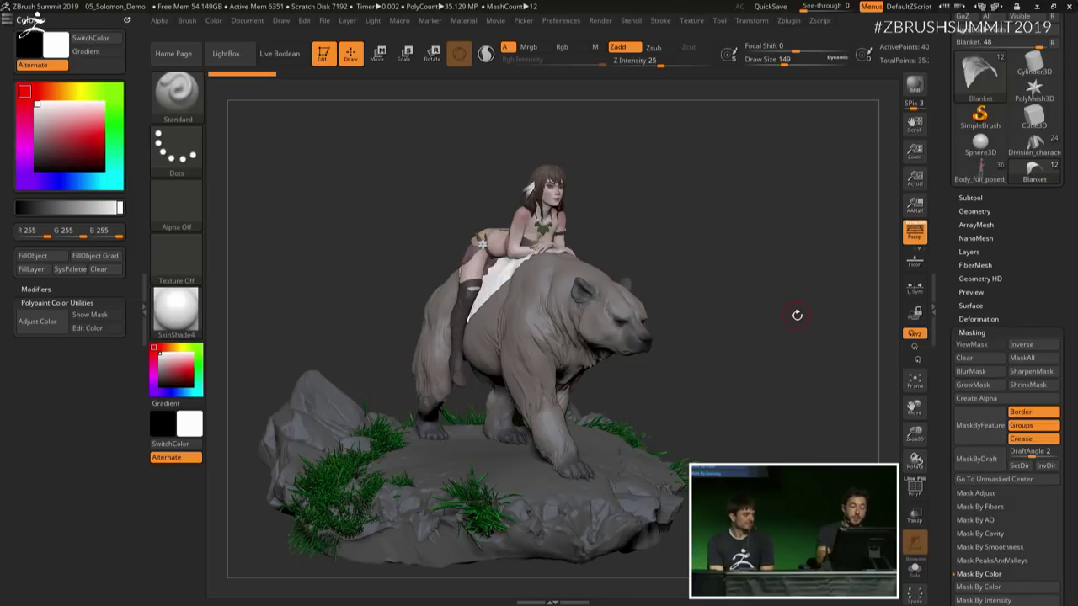
right_drag(716, 313, 466, 265)
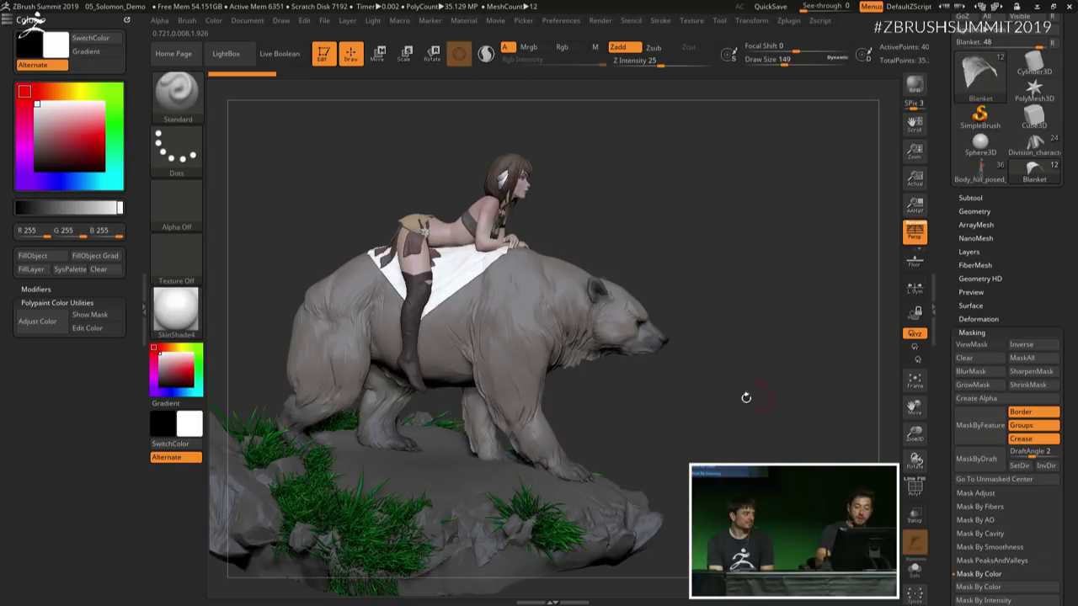
right_drag(745, 397, 782, 379)
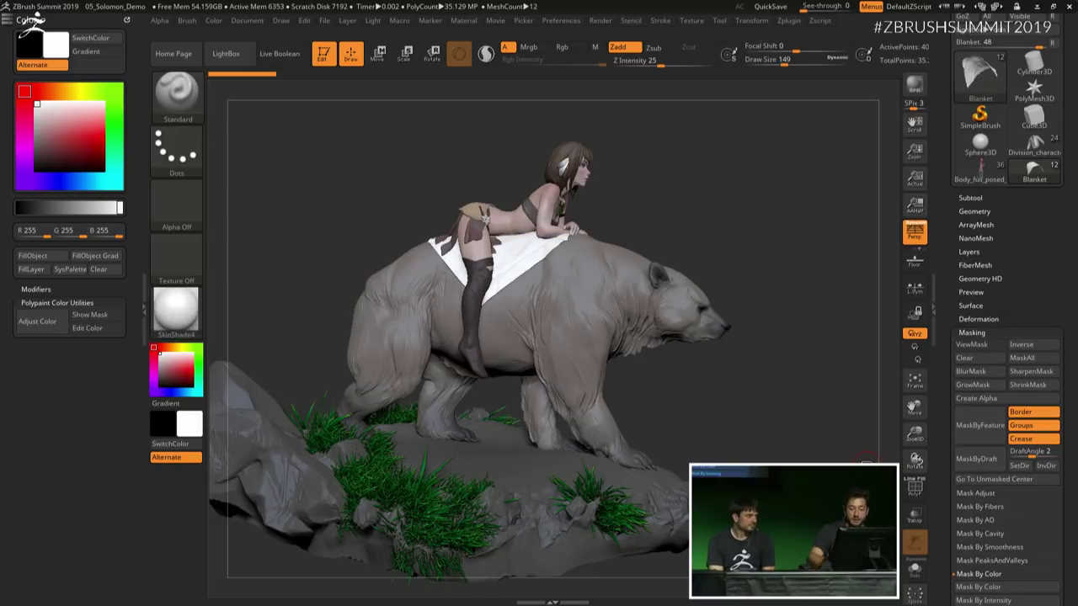
Step: Isolate the white blanket with Solo mode and frame it flat from above
click(918, 571)
right_drag(623, 324, 575, 307)
ctrl+right_drag(575, 307, 665, 308)
mouse_move(665, 313)
mouse_down()
mouse_move(630, 294)
mouse_move(685, 291)
mouse_move(683, 323)
mouse_move(620, 351)
mouse_move(702, 359)
mouse_move(715, 379)
mouse_move(738, 373)
mouse_move(704, 437)
mouse_up()
mouse_move(704, 438)
right_down()
mouse_move(693, 255)
mouse_move(720, 344)
mouse_move(727, 338)
right_up()
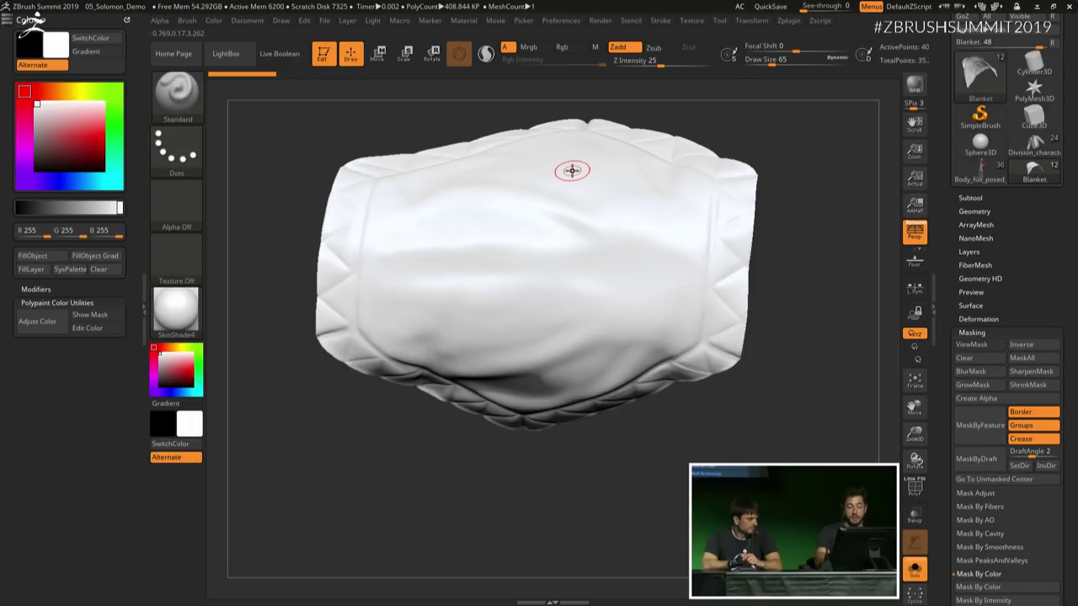
ctrl+right_drag(571, 171, 719, 311)
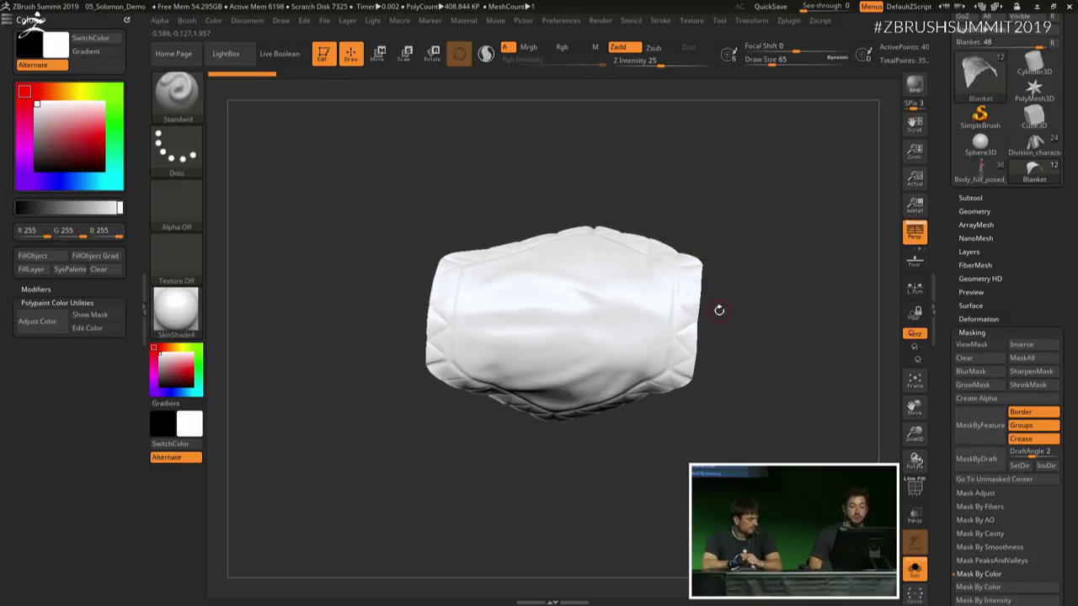
Step: Show the geometric textile pattern in Spotlight, and scale and position it with a red diamond centered over the blanket
key(shift+z)
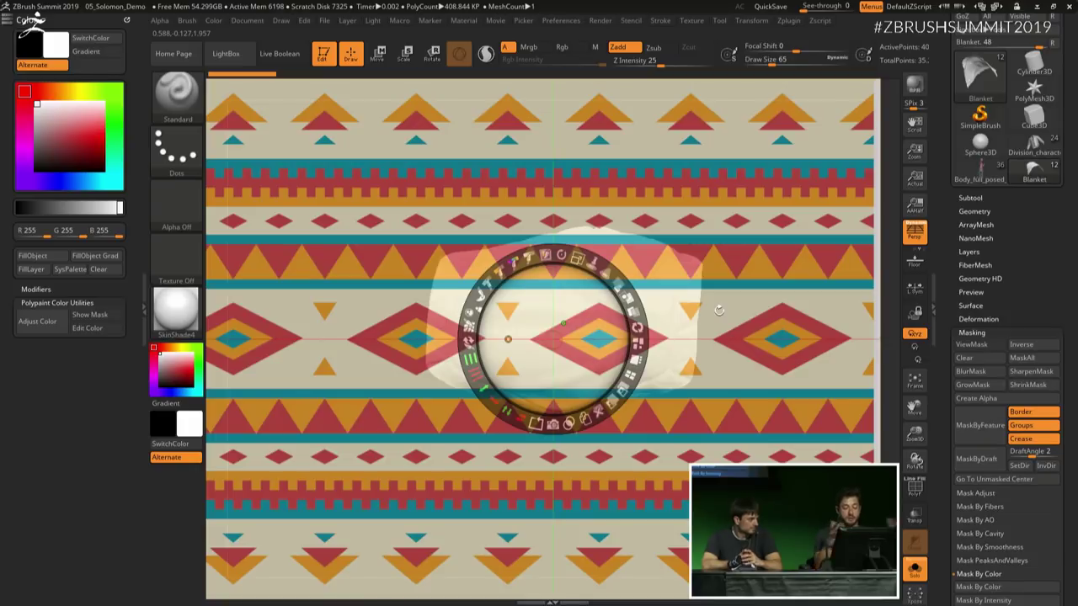
drag(578, 258, 510, 260)
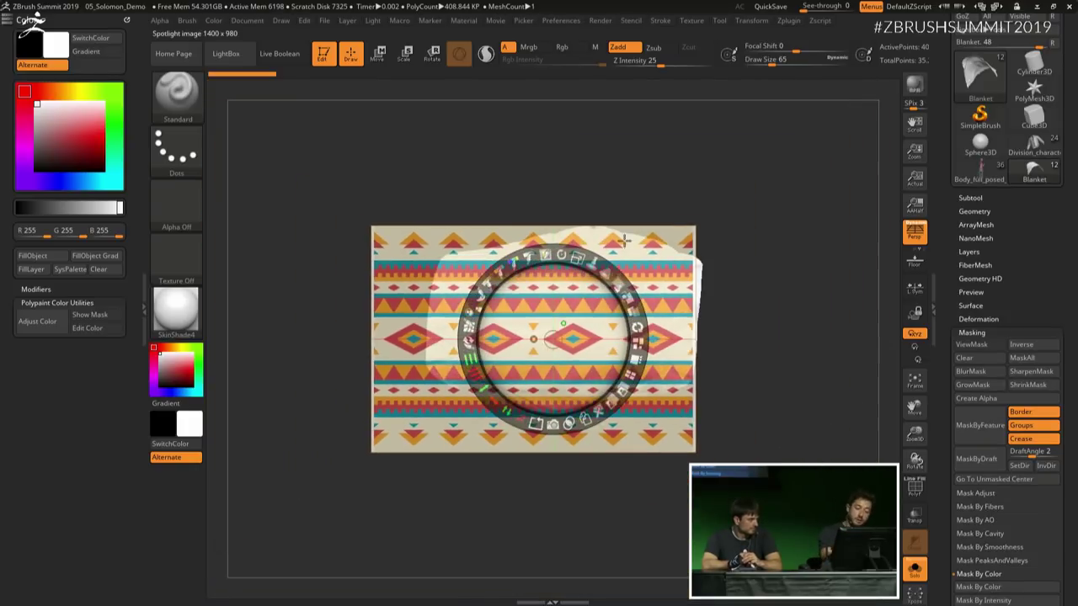
drag(642, 262, 364, 251)
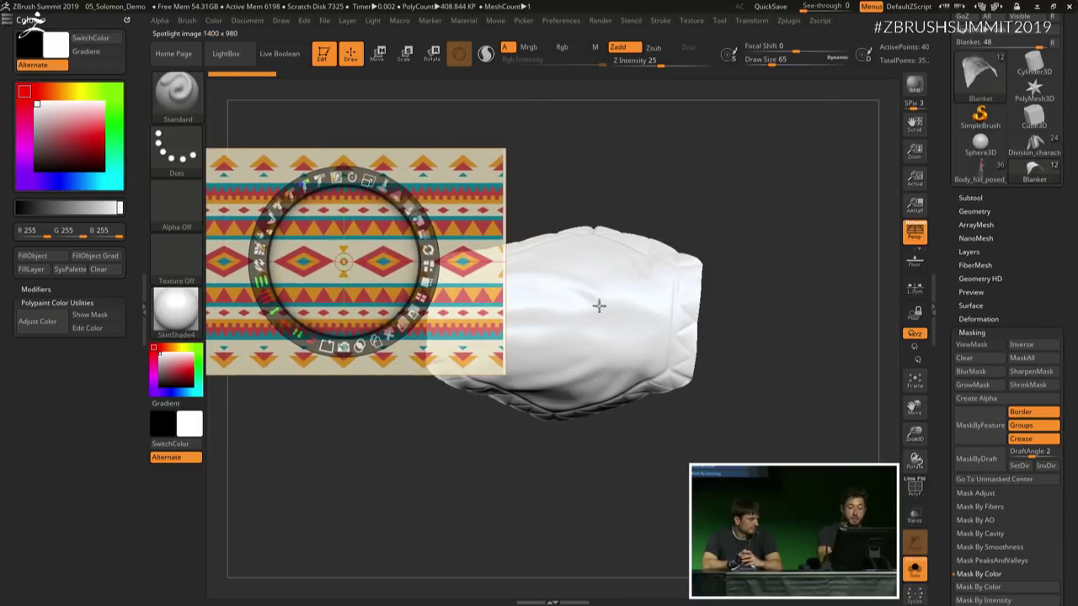
drag(370, 215, 580, 266)
drag(575, 228, 550, 234)
drag(530, 262, 493, 217)
Step: Paint the Spotlight pattern onto the blanket with the Paint brush at draw size 657, and hide the Spotlight image
key(z)
key(b)
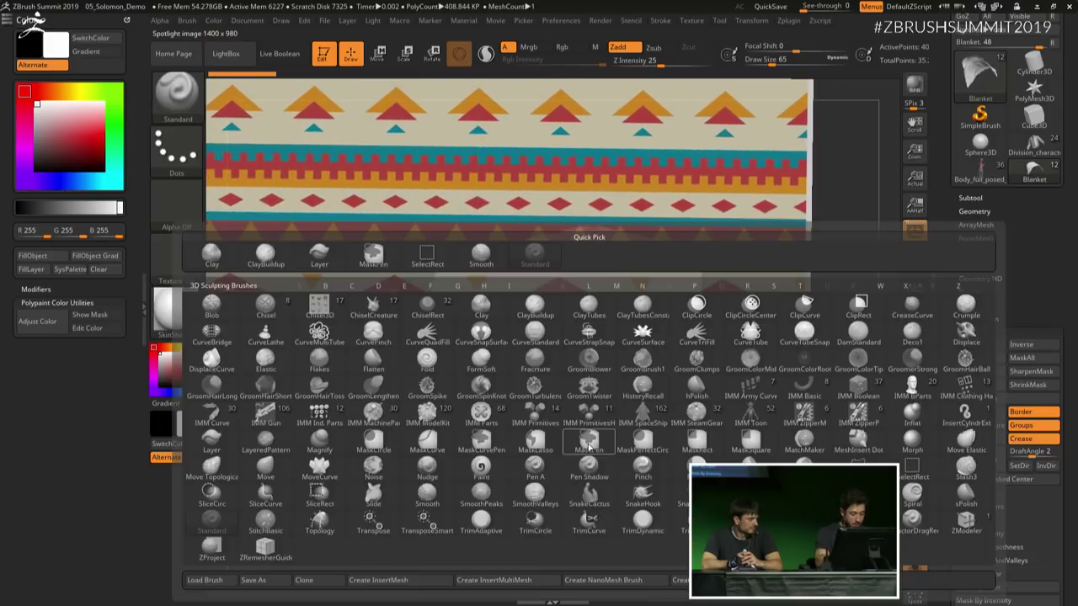
key(p)
click(503, 465)
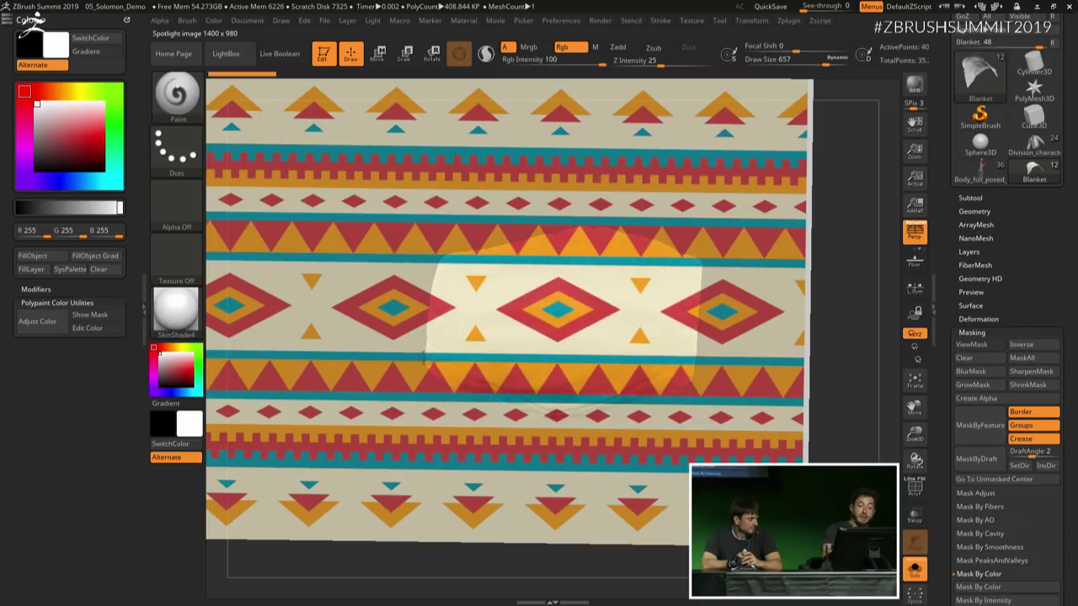
key(shift+z)
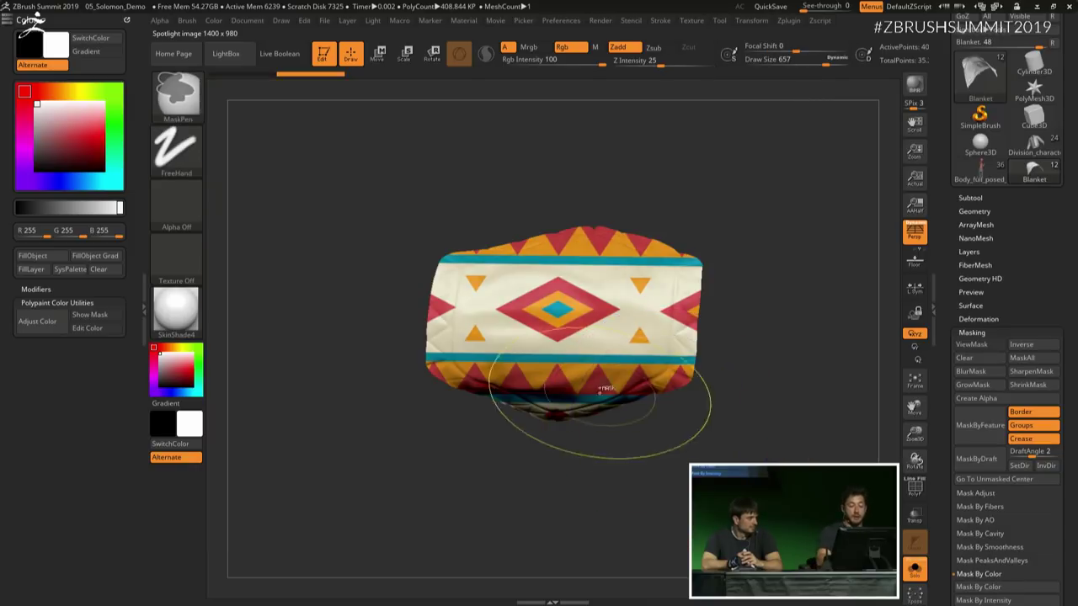
Step: Examine how the painted pattern falls on the blanket's hanging sides and underside, keeping the Spotlight image hidden
ctrl+right_drag(636, 330, 662, 346)
key(s)
drag(662, 346, 589, 344)
mouse_move(589, 344)
right_down()
mouse_move(680, 367)
mouse_move(548, 339)
mouse_move(635, 259)
right_up()
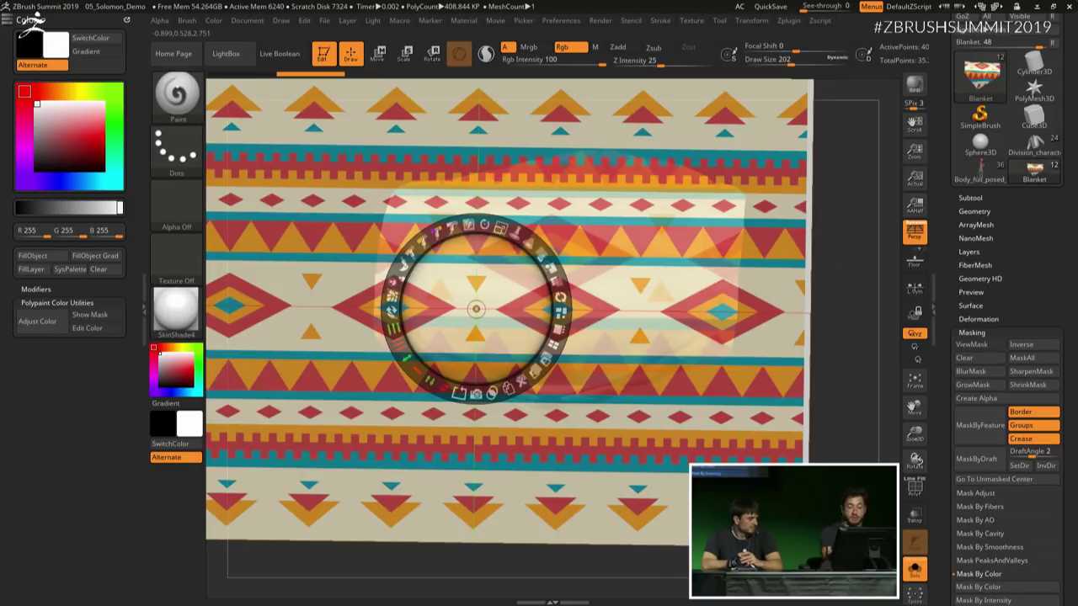
key(z)
key(shift+z)
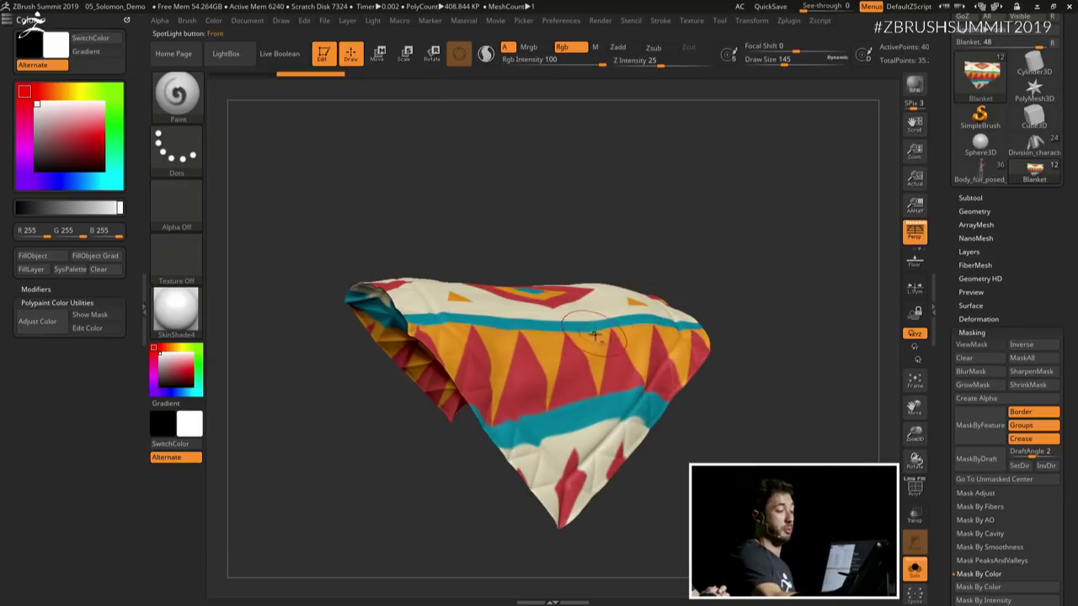
mouse_move(594, 335)
alt+mouse_down()
mouse_move(617, 286)
mouse_move(714, 312)
mouse_move(671, 261)
alt+mouse_up()
alt+drag(752, 350, 657, 256)
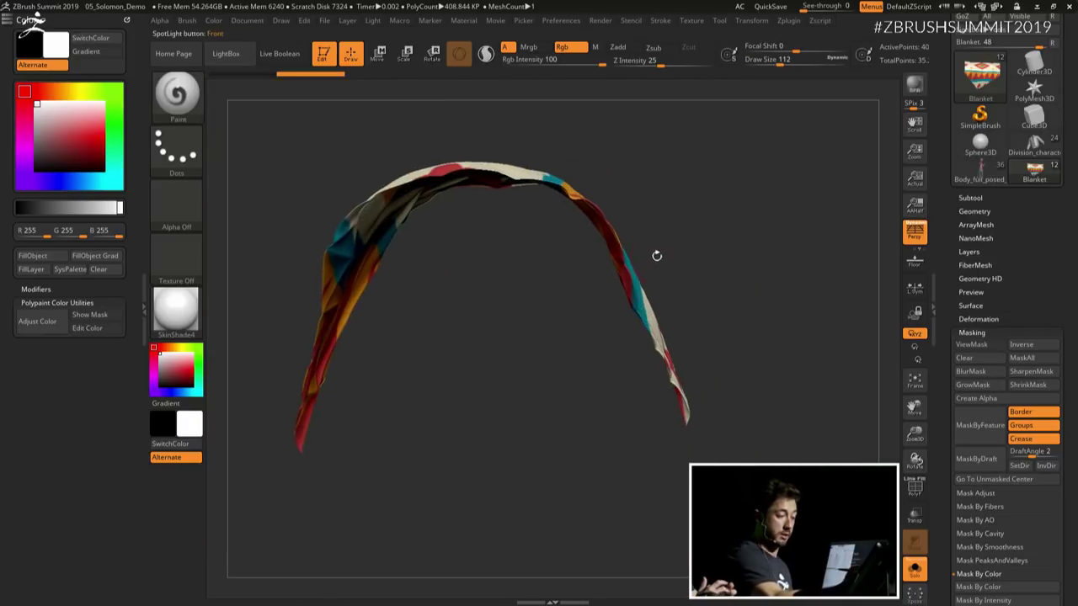
Step: Inspect how the painted pattern stretches over the blanket's hanging side and pointed corner
mouse_move(657, 255)
right_down()
mouse_move(671, 324)
mouse_move(710, 289)
mouse_move(715, 335)
mouse_move(603, 339)
right_up()
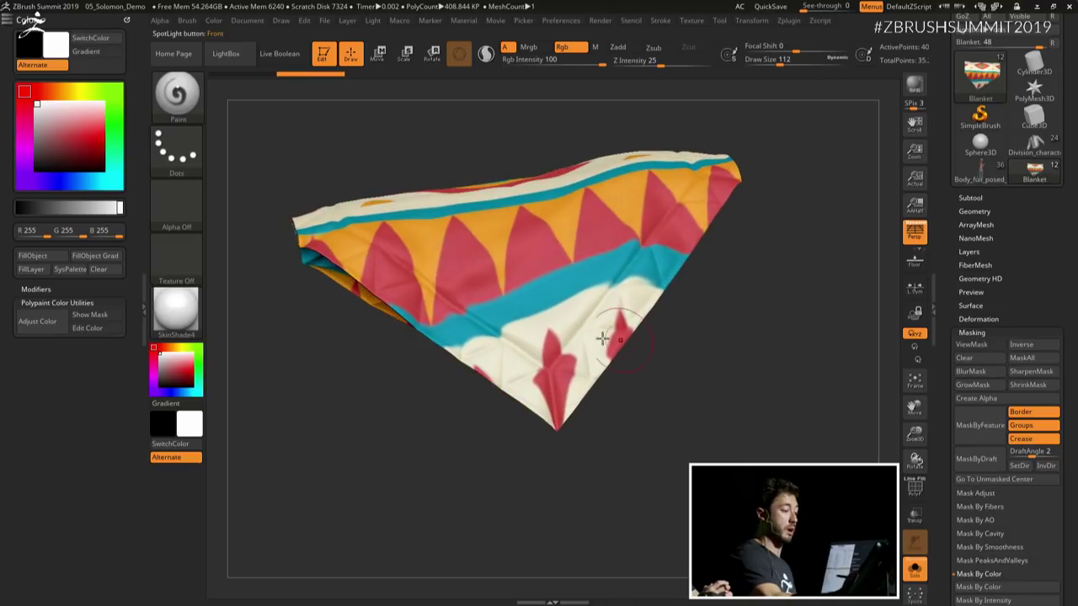
ctrl+right_drag(682, 271, 679, 314)
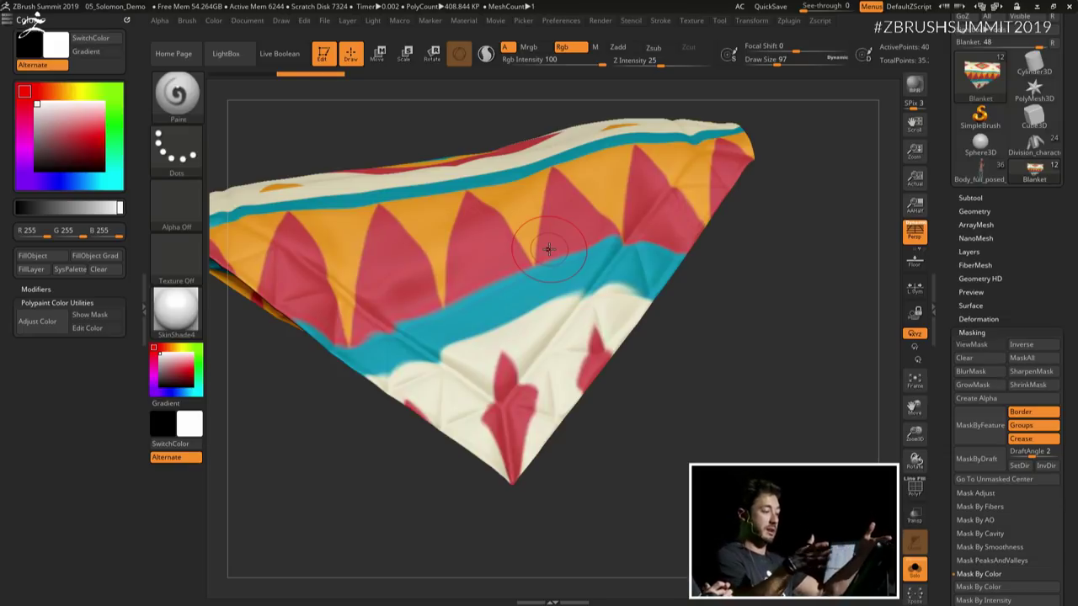
ctrl+right_drag(678, 377, 681, 332)
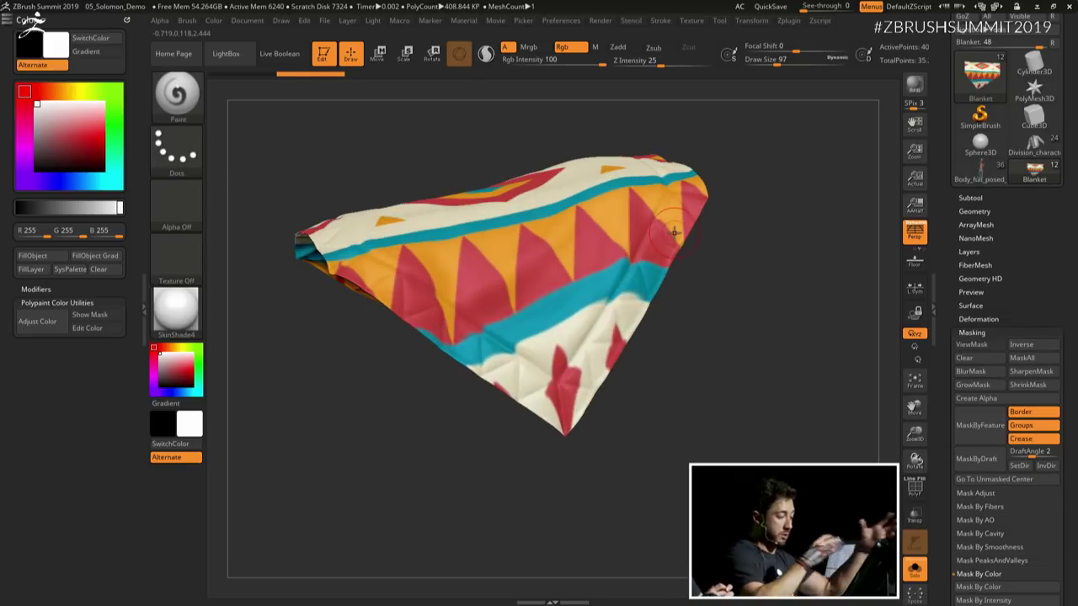
mouse_move(673, 233)
right_down()
mouse_move(665, 270)
mouse_move(686, 395)
mouse_move(666, 451)
mouse_move(680, 423)
mouse_move(705, 448)
mouse_move(717, 442)
right_up()
Step: Set the draw size to 23, undo the painted pattern on the blanket, and show its UV Map settings
key(s)
key(s)
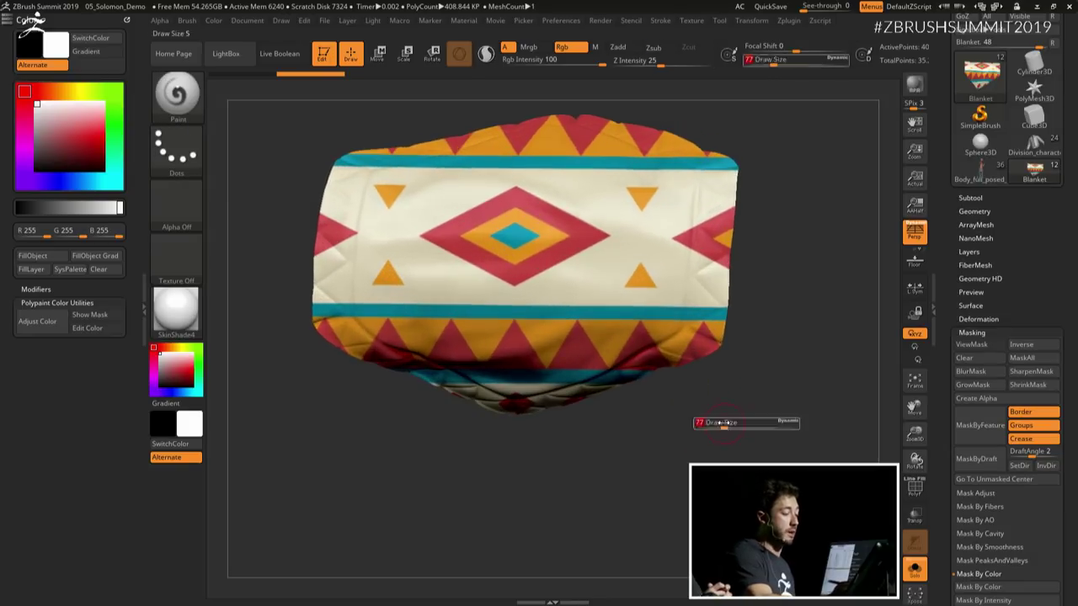
drag(728, 423, 722, 423)
mouse_move(723, 423)
alt+right_down()
mouse_move(707, 452)
mouse_move(730, 421)
mouse_move(691, 434)
mouse_move(711, 453)
alt+right_up()
key(ctrl+z)
mouse_move(711, 453)
ctrl+right_down()
mouse_move(778, 427)
mouse_move(734, 416)
ctrl+right_up()
click(1008, 329)
drag(997, 439, 988, 316)
click(970, 353)
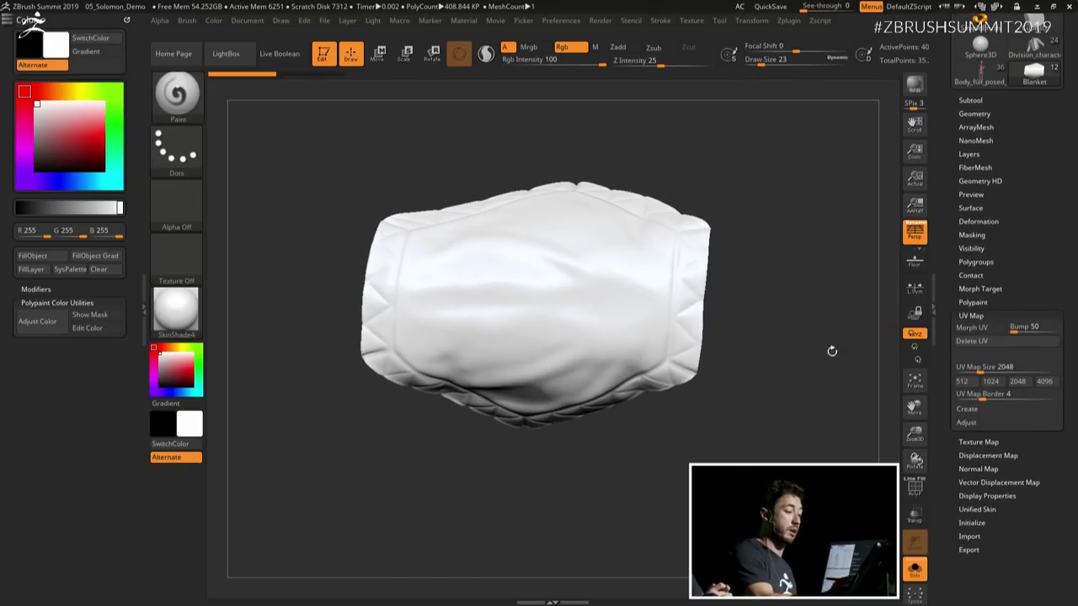
Step: Morph the blanket to its flat UV layout to inspect the shape, and morph it back to its draped form
alt+right_drag(831, 351, 870, 372)
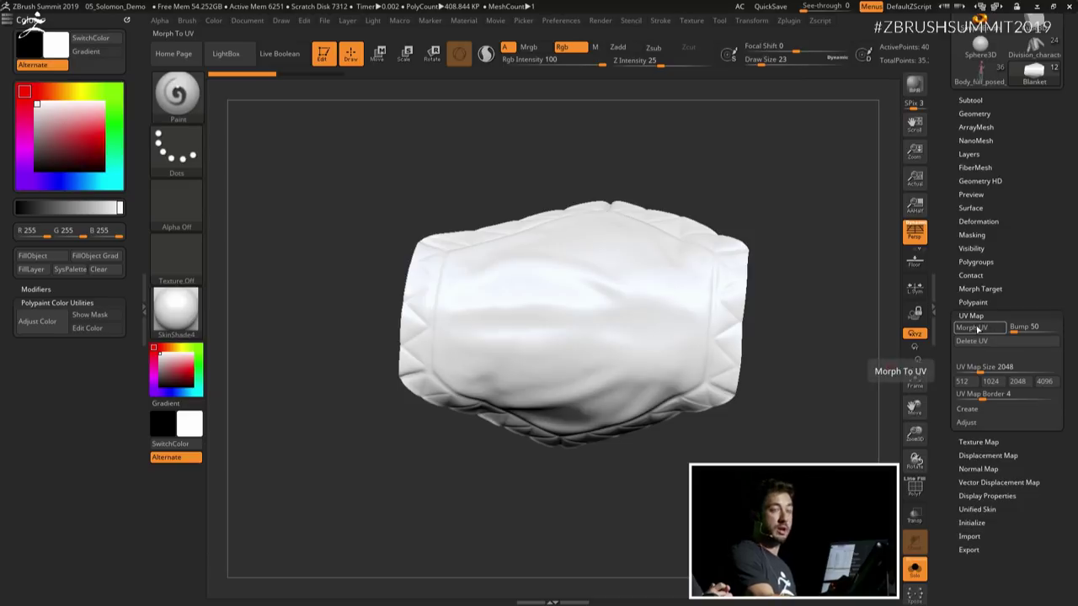
click(975, 328)
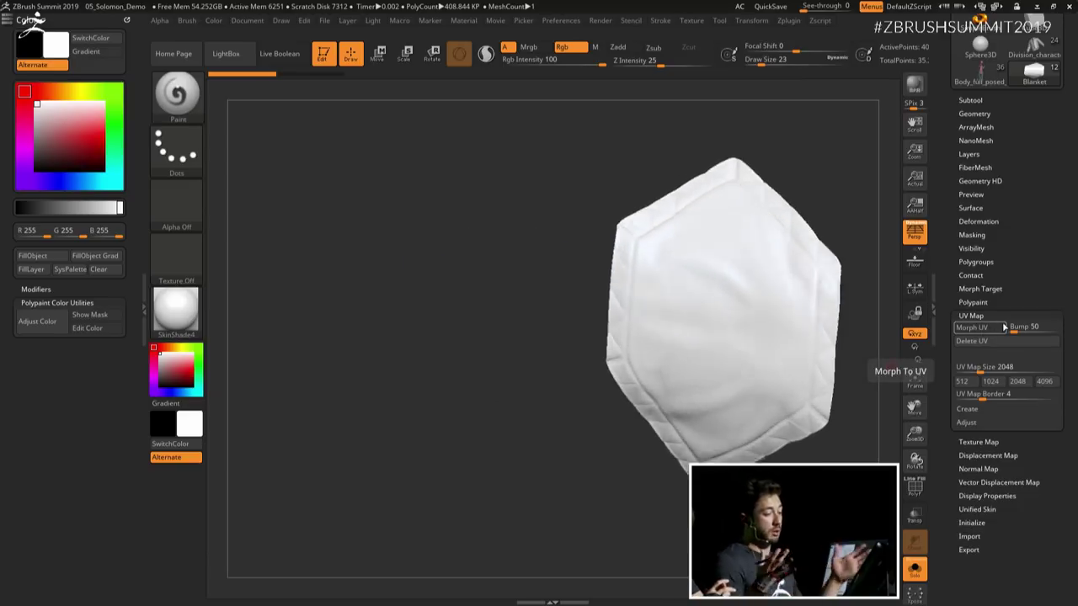
right_drag(769, 352, 709, 278)
mouse_move(710, 279)
ctrl+right_down()
mouse_move(581, 293)
mouse_move(578, 314)
ctrl+right_up()
mouse_move(578, 314)
ctrl+right_down()
mouse_move(647, 339)
mouse_move(650, 358)
ctrl+right_up()
ctrl+right_drag(649, 358, 622, 325)
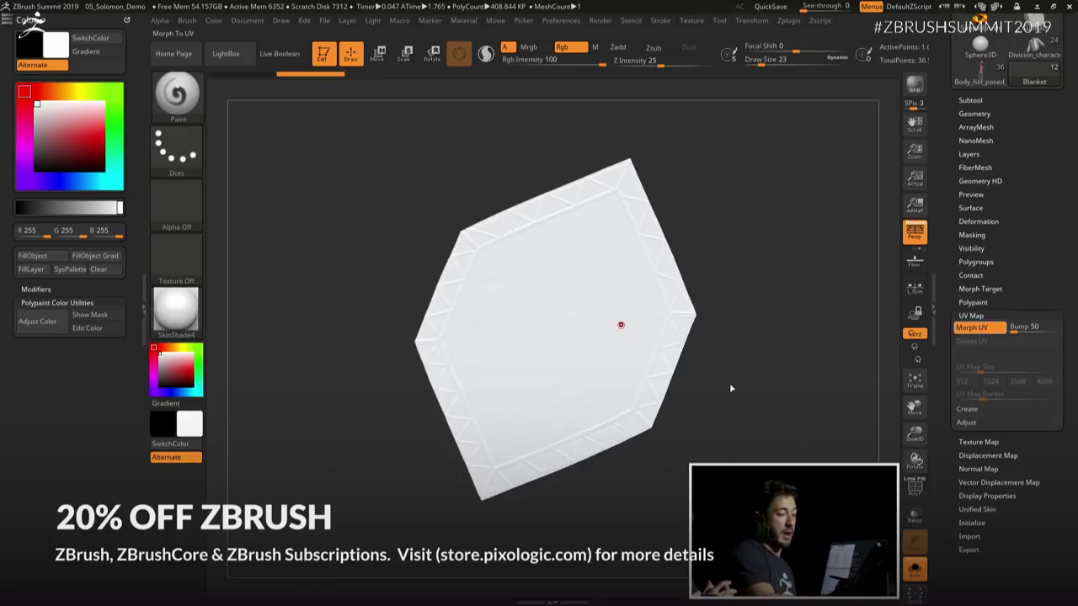
right_drag(741, 385, 703, 337)
mouse_move(703, 336)
ctrl+right_down()
mouse_move(778, 352)
mouse_move(764, 353)
mouse_move(816, 341)
ctrl+right_up()
Step: Set the Paint brush to draw size 17 and red (R 255, G 28, B 28), and briefly check the pattern in Spotlight
key(s)
key(s)
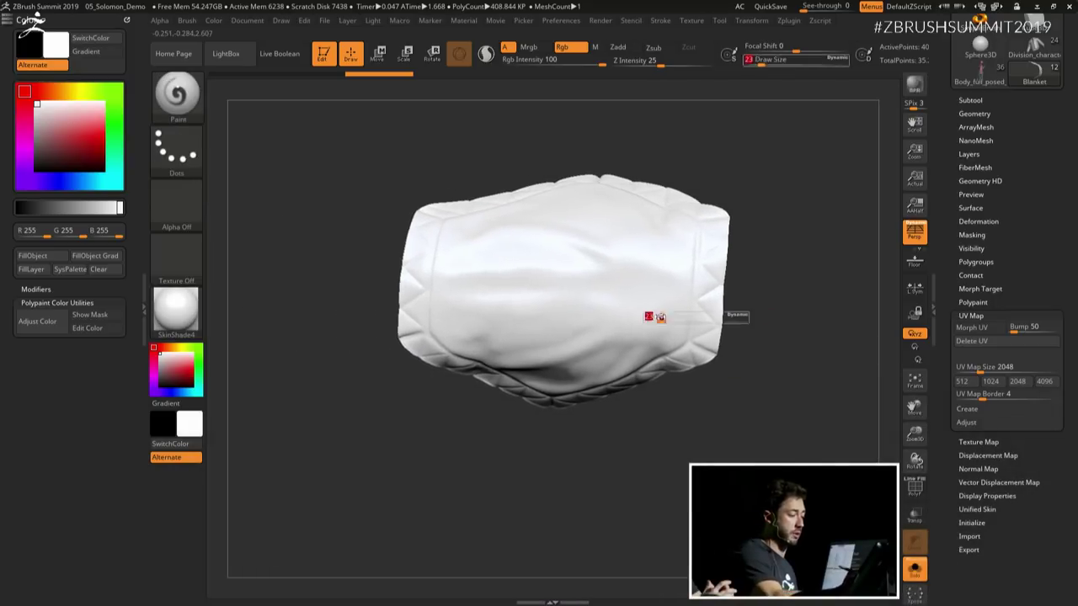
click(653, 316)
click(192, 367)
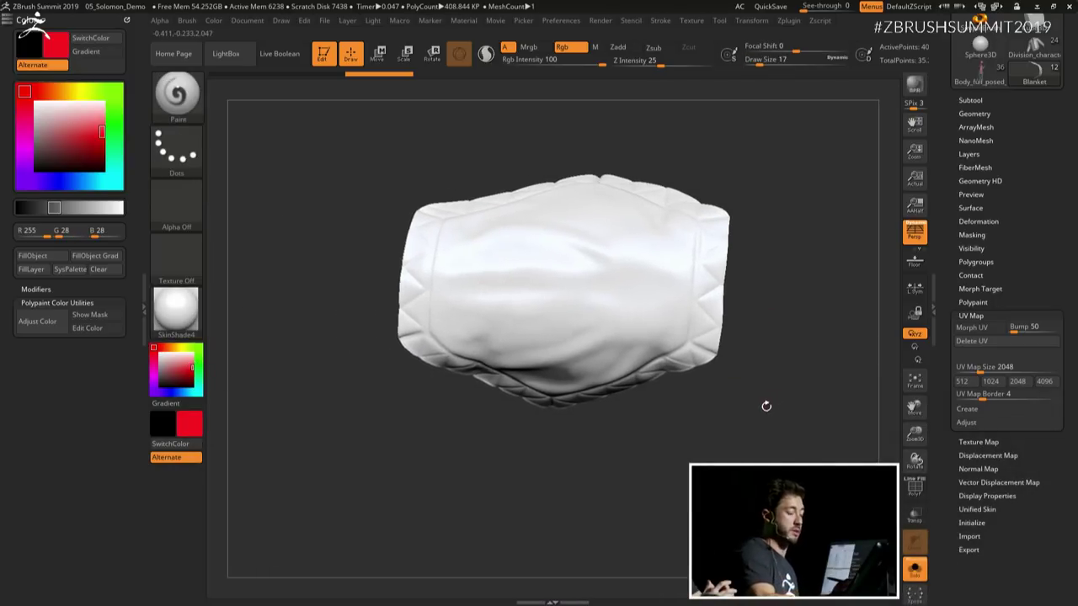
key(shift+z)
drag(668, 369, 729, 309)
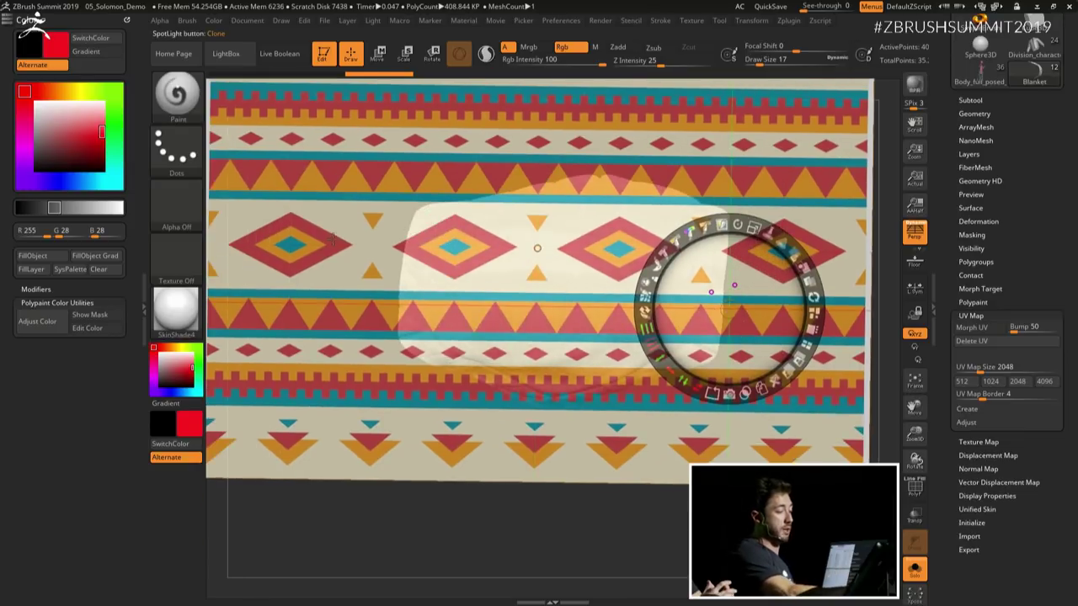
key(shift+z)
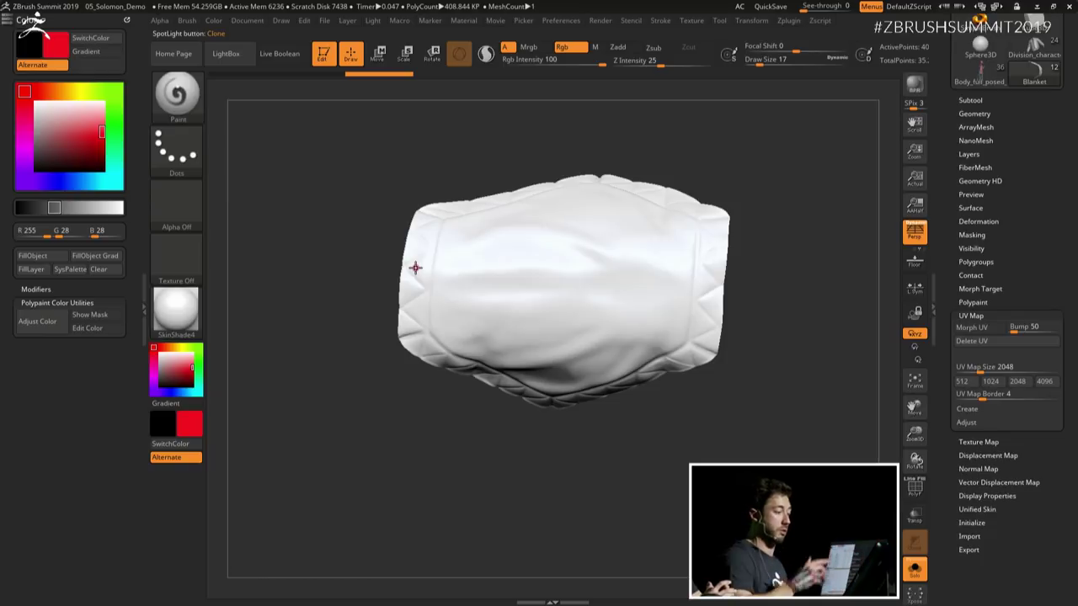
Step: Paint a double-headed red arrow lengthwise across the top of the blanket to mark the pattern direction
mouse_move(518, 289)
alt+right_down()
mouse_move(613, 275)
mouse_move(555, 303)
alt+right_up()
ctrl+right_drag(556, 303, 525, 322)
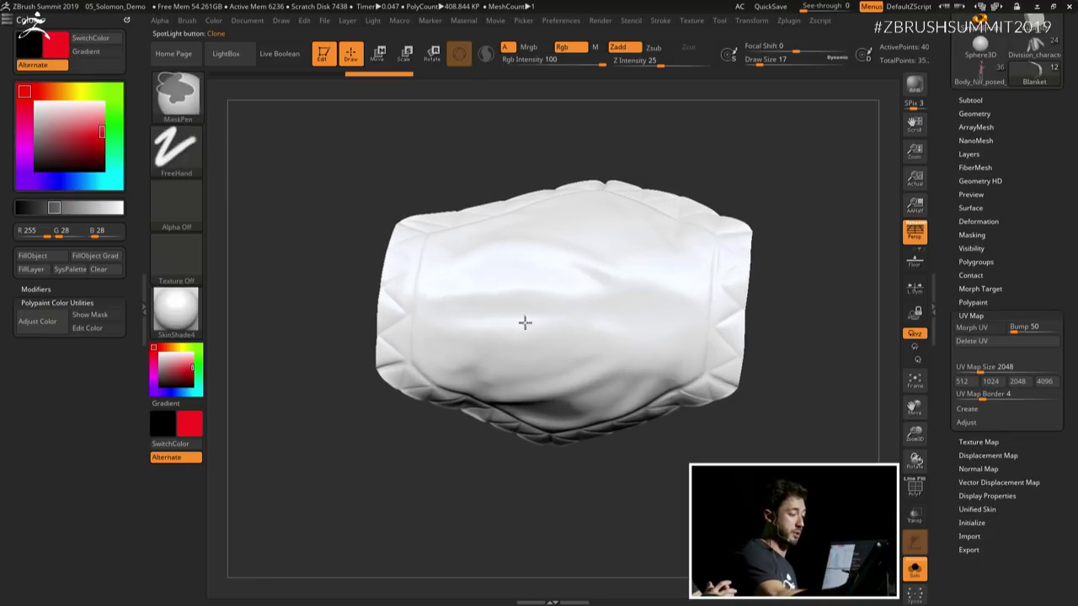
drag(434, 297, 691, 307)
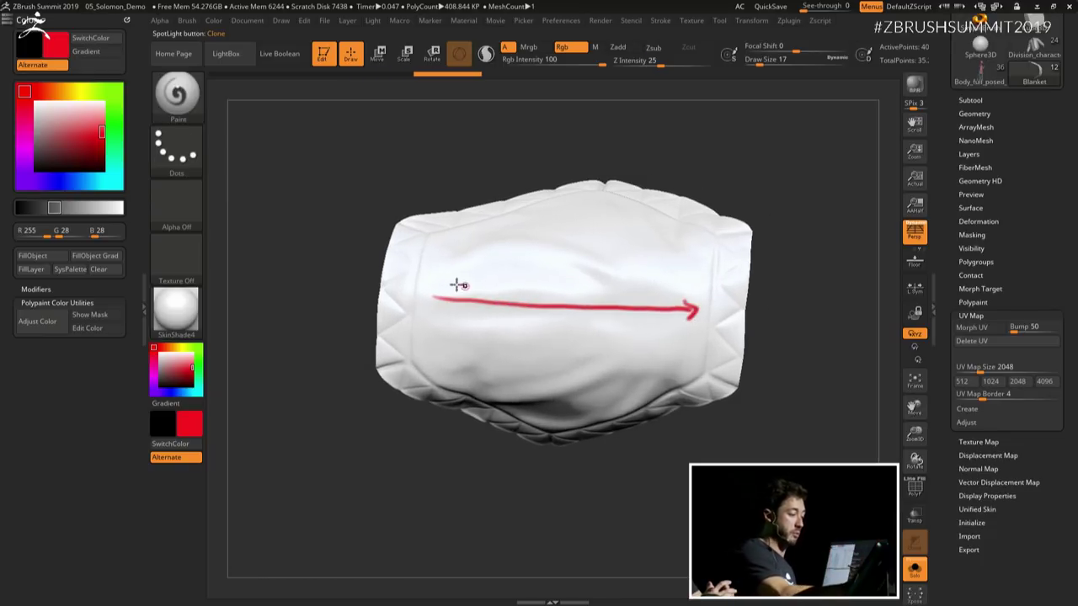
drag(440, 287, 442, 306)
key(shift+z)
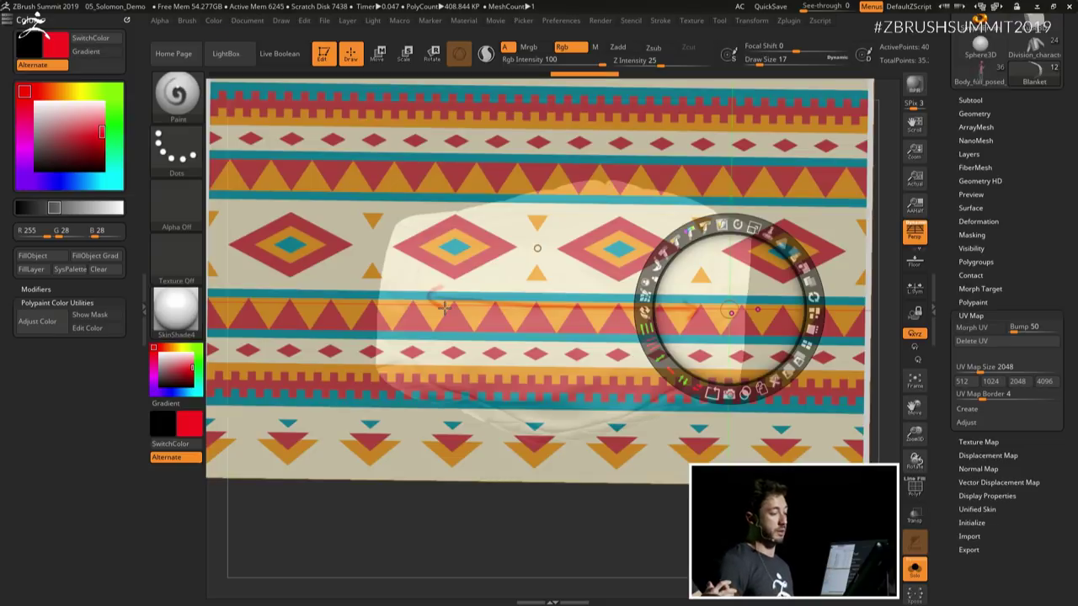
key(shift+z)
Step: Flatten the blanket with Morph UV and frame the whole layout
ctrl+right_drag(711, 317, 602, 232)
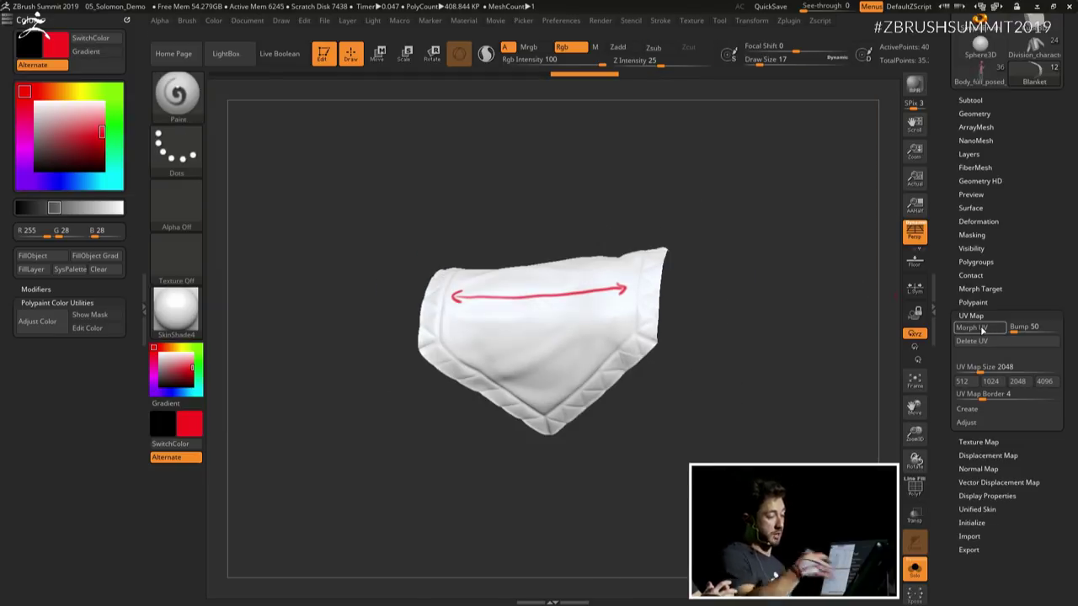
click(980, 329)
drag(551, 337, 640, 357)
alt+right_drag(640, 358, 626, 363)
Step: Show the textile pattern in Spotlight, rotate its stripes parallel to the red arrow, and position a diamond near the blanket's center
key(shift+z)
drag(547, 338, 576, 306)
click(560, 333)
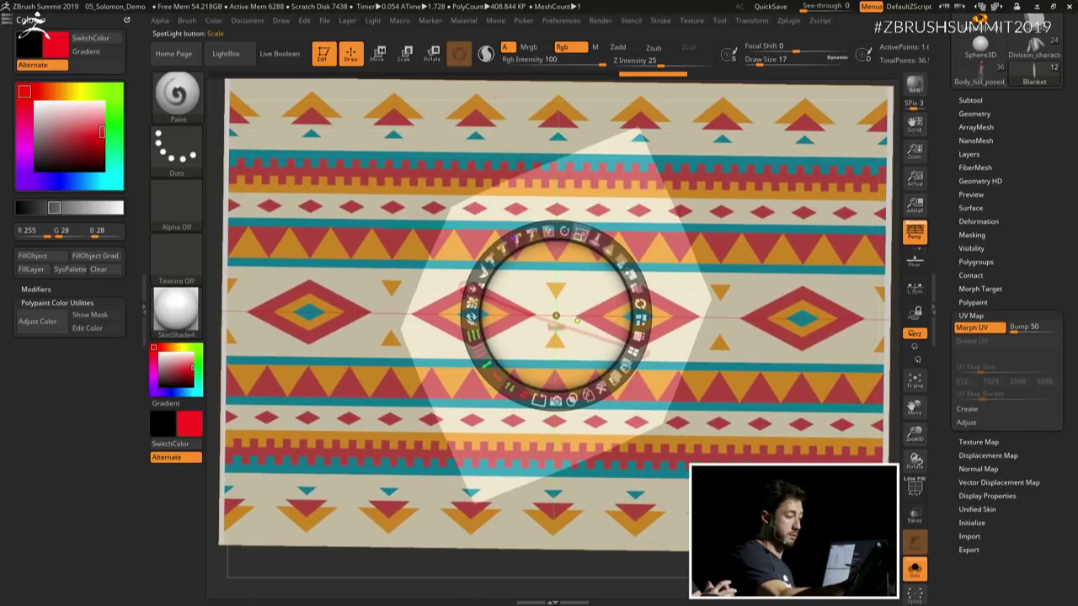
mouse_move(578, 244)
mouse_down()
mouse_move(592, 243)
mouse_move(578, 238)
mouse_up()
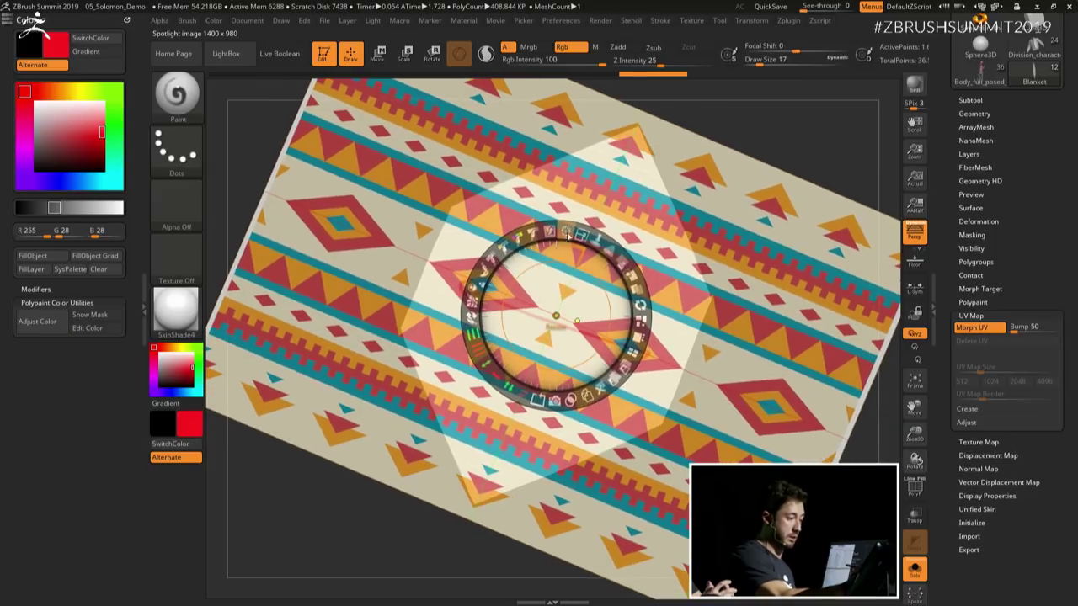
drag(587, 303, 544, 284)
Step: Paint the Spotlight pattern over the entire flattened blanket at draw size 257
key(z)
key(s)
drag(558, 330, 600, 343)
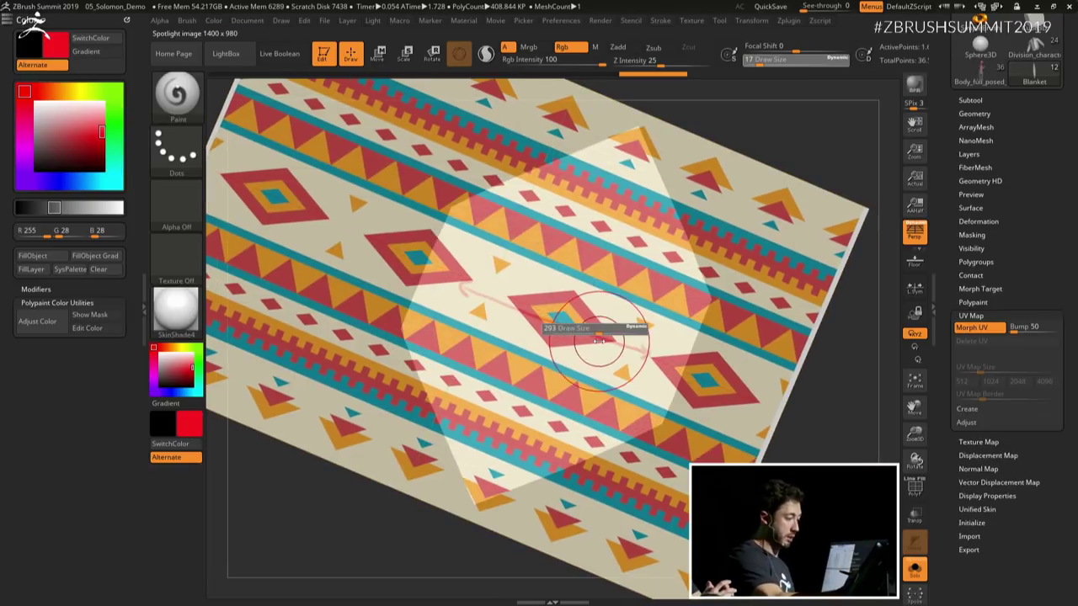
mouse_move(481, 286)
mouse_down()
mouse_move(427, 303)
mouse_move(434, 480)
mouse_move(573, 396)
mouse_move(665, 295)
mouse_move(606, 219)
mouse_move(602, 145)
mouse_up()
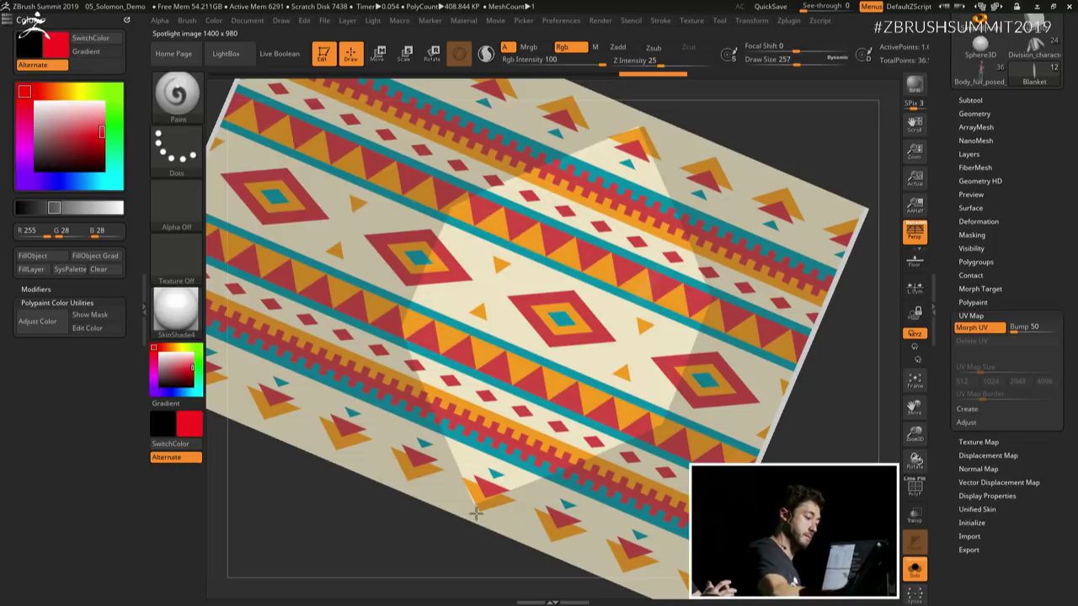
Step: Hide the Spotlight image and morph the patterned blanket back to its draped 3D shape
key(shift+z)
mouse_move(700, 411)
alt+mouse_down()
mouse_move(698, 395)
mouse_move(722, 384)
mouse_move(730, 397)
alt+mouse_up()
mouse_move(572, 132)
alt+right_down()
mouse_move(580, 120)
mouse_move(540, 150)
alt+right_up()
mouse_move(563, 216)
alt+right_down()
mouse_move(600, 213)
mouse_move(589, 160)
alt+right_up()
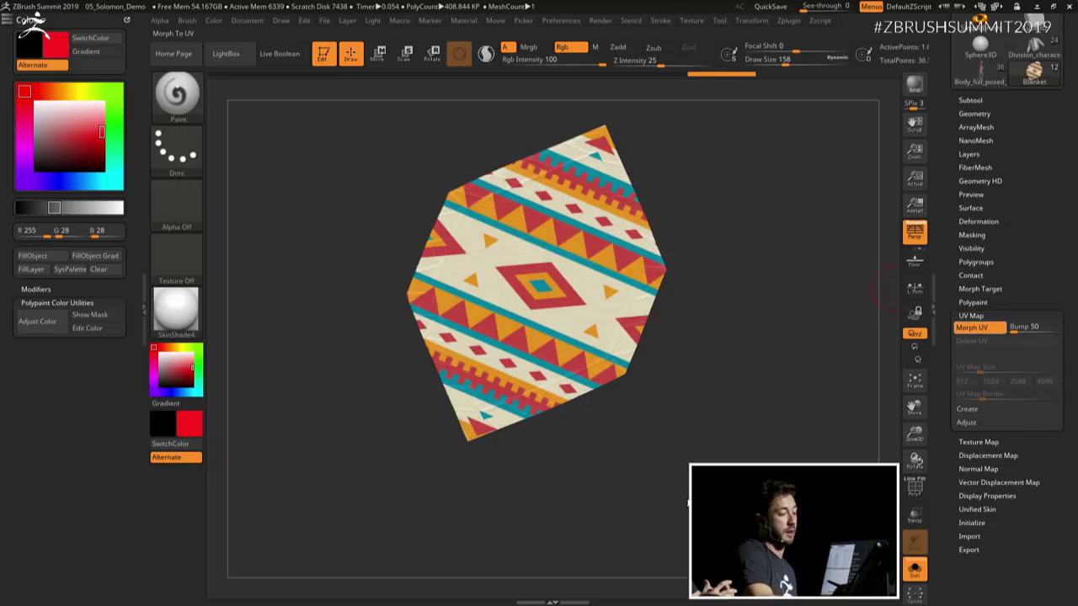
right_drag(748, 399, 601, 359)
mouse_move(602, 360)
mouse_down()
mouse_move(710, 289)
mouse_move(640, 332)
mouse_move(678, 356)
mouse_move(758, 313)
mouse_move(719, 356)
mouse_move(720, 344)
mouse_up()
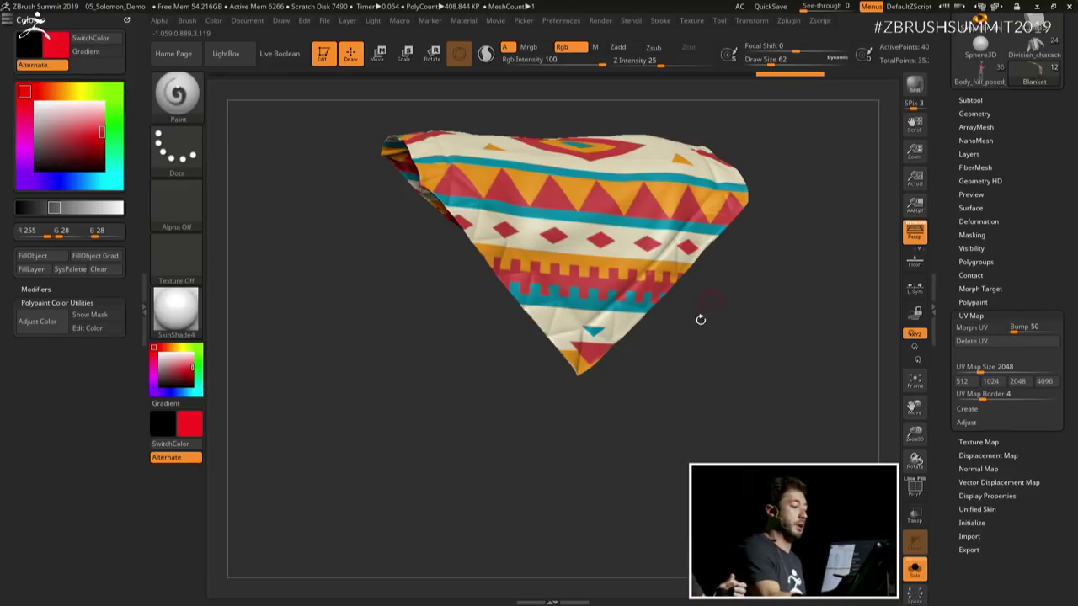
Step: Examine how the pattern follows the draped blanket's top and hanging side, and compare it with the Spotlight image
alt+drag(699, 319, 685, 394)
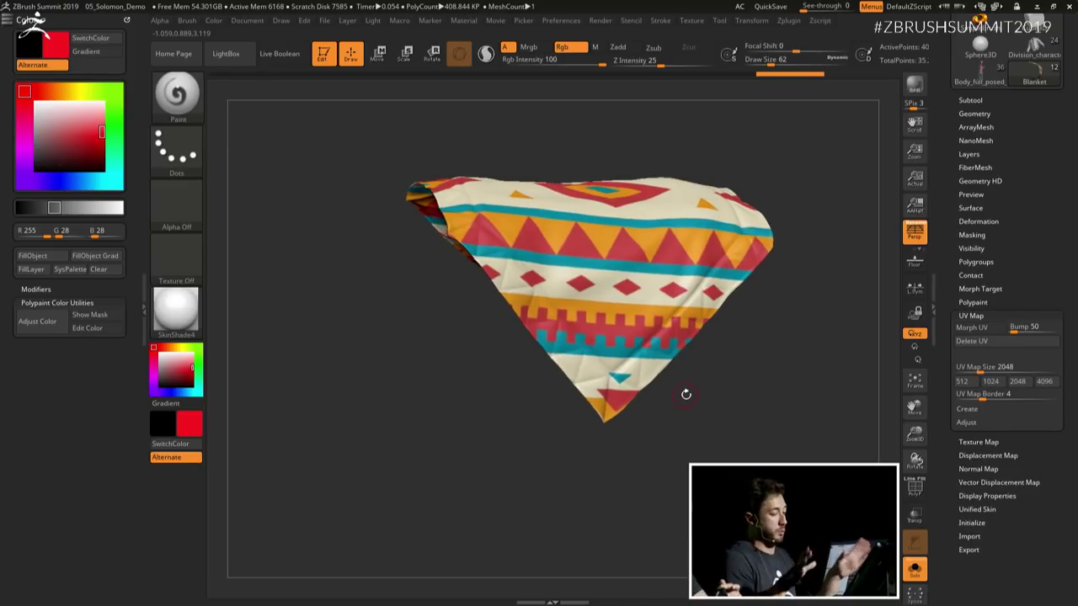
drag(687, 299, 706, 364)
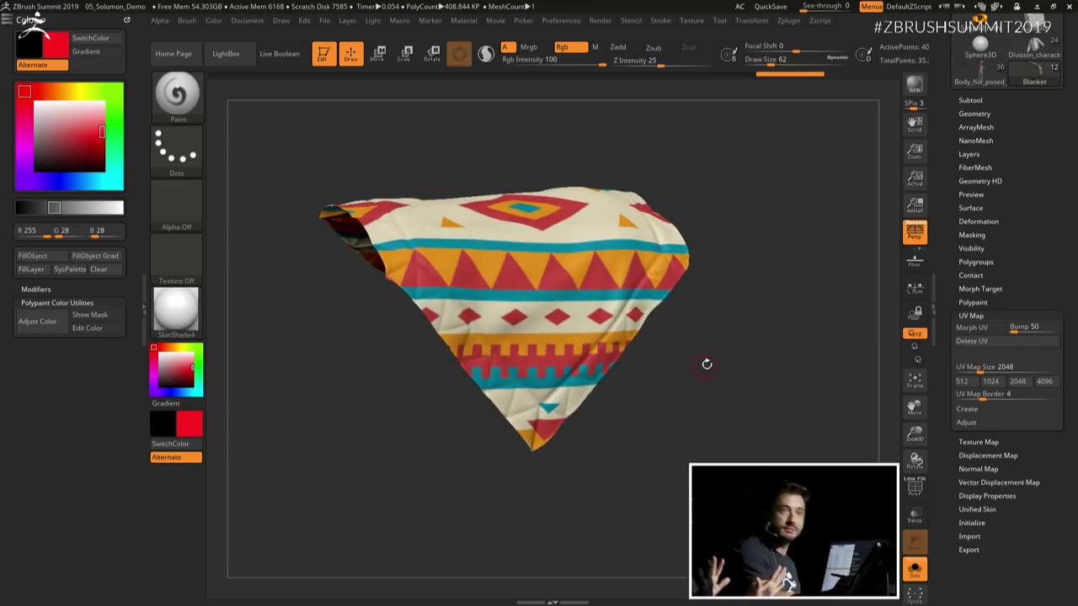
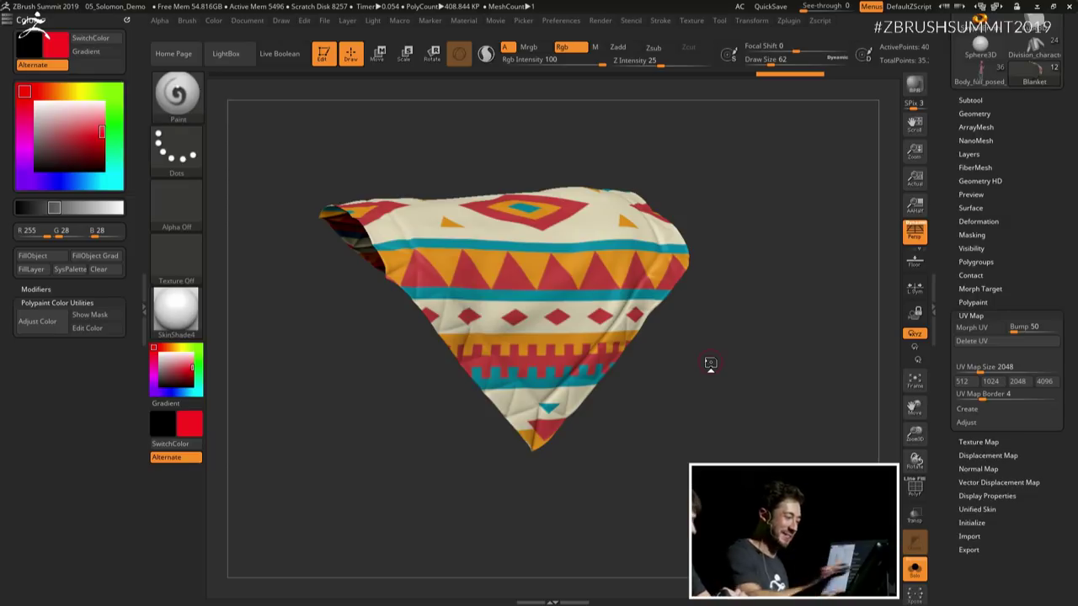
drag(709, 362, 700, 411)
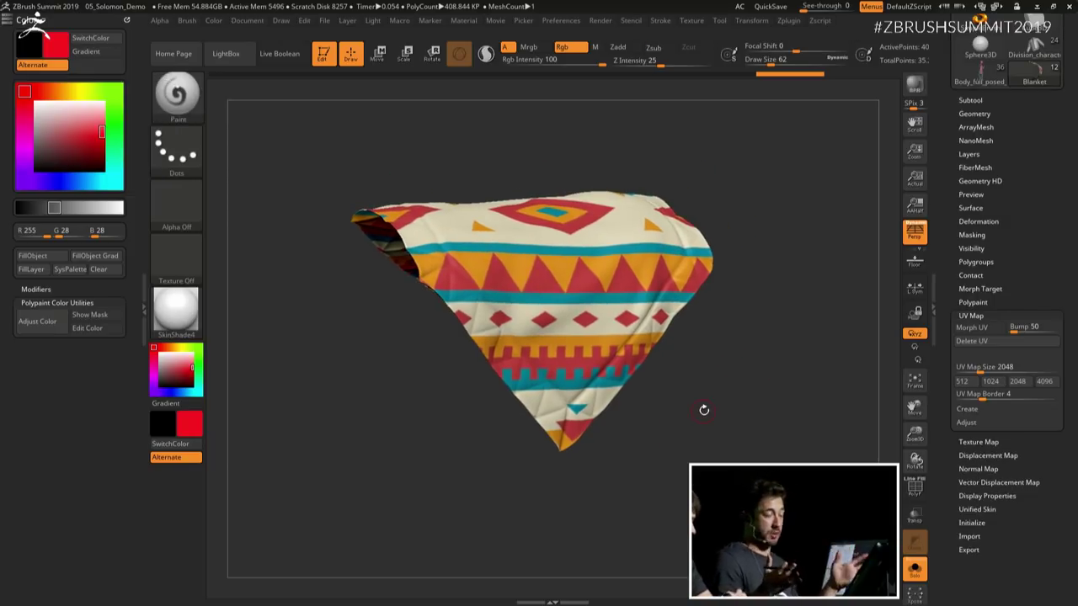
drag(704, 410, 753, 349)
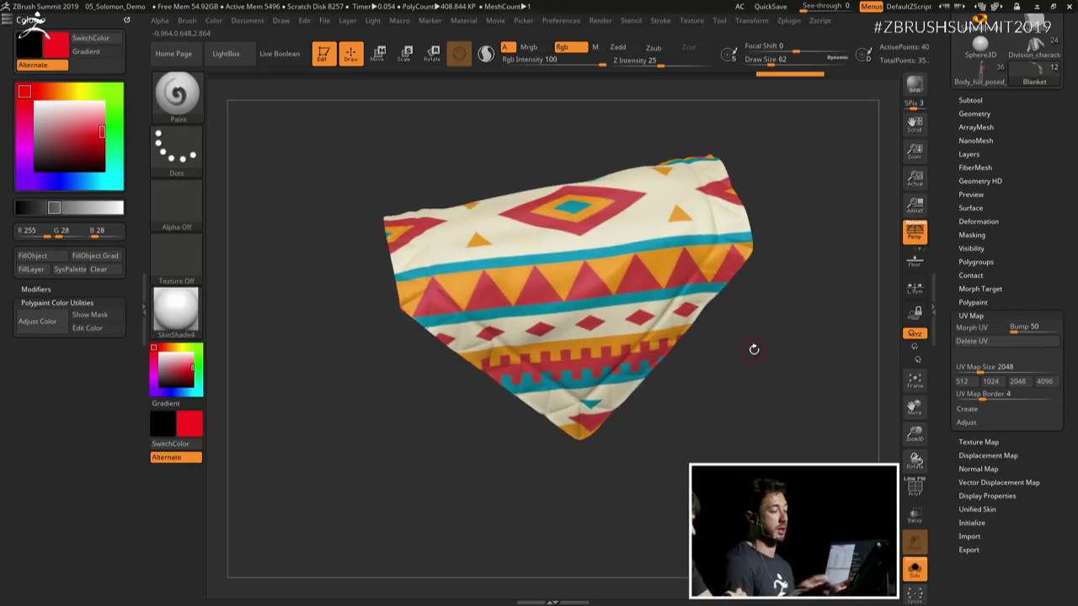
drag(751, 352, 661, 367)
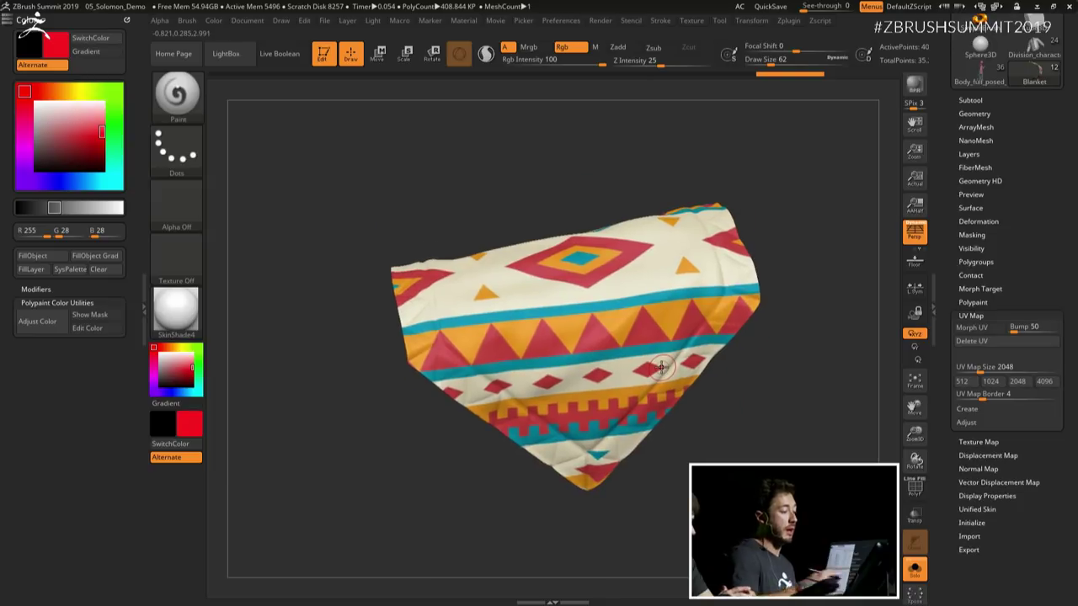
key(shift+z)
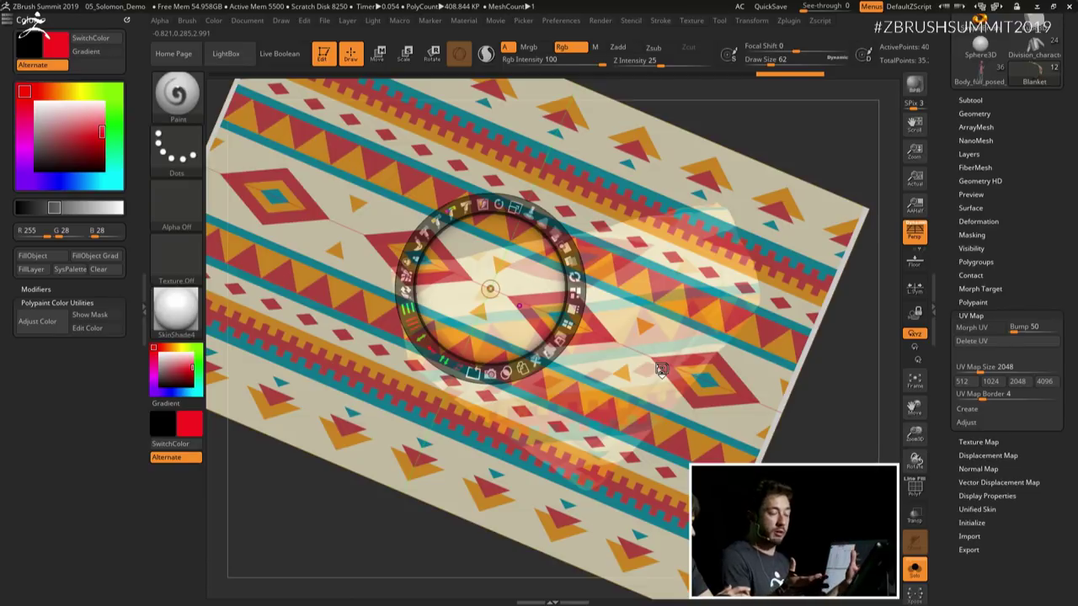
key(shift+z)
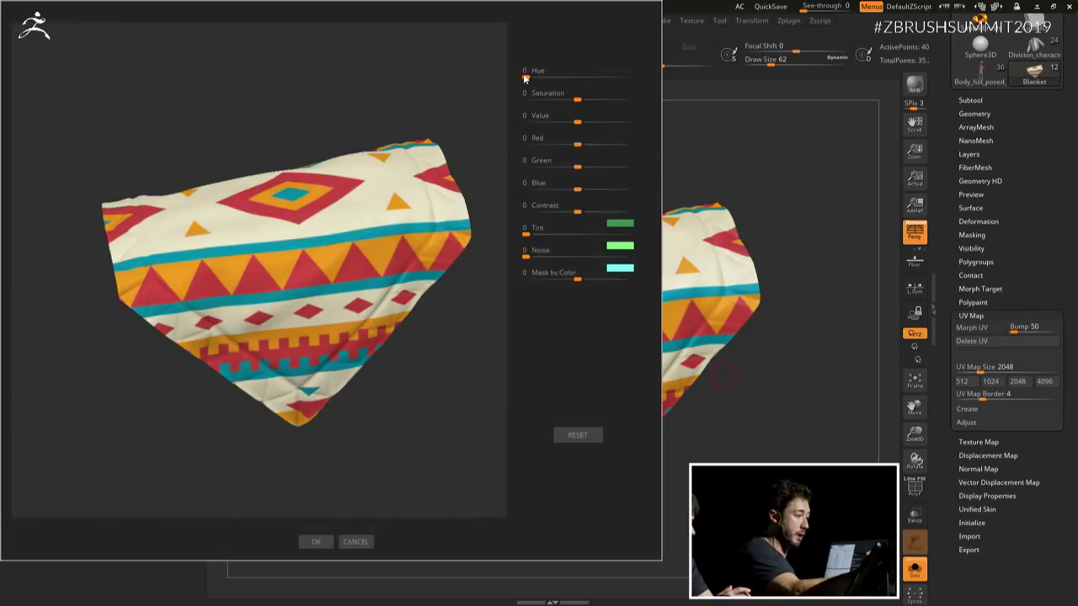
Step: Shift the blanket's hue with Adjust Color to a magenta, purple and green palette, and set the draw size to 37
drag(524, 78, 603, 80)
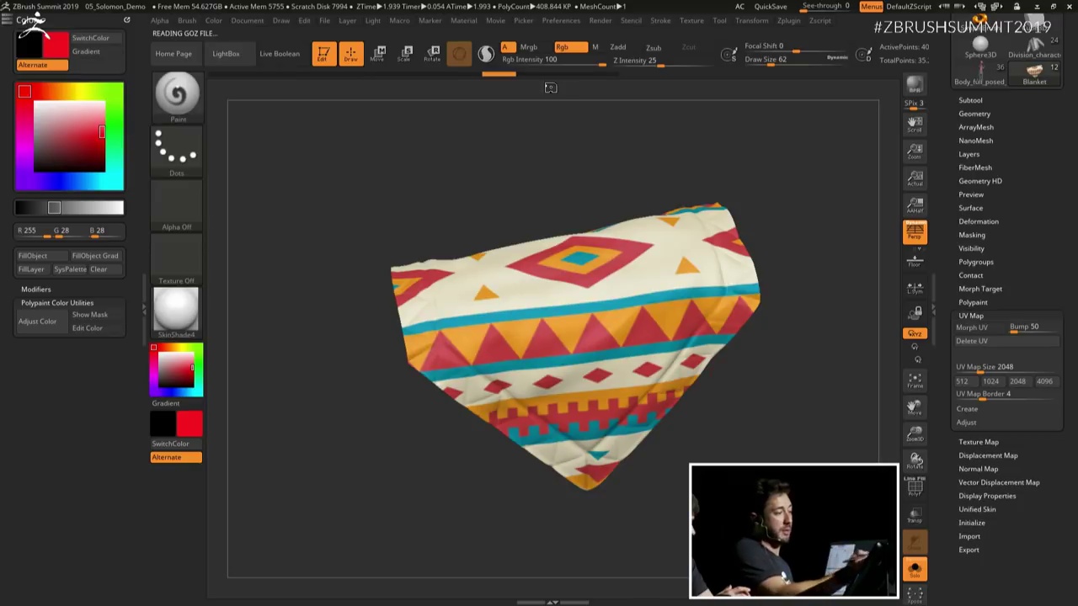
mouse_move(651, 356)
mouse_down()
mouse_move(777, 337)
mouse_move(705, 325)
mouse_move(760, 365)
mouse_move(803, 364)
mouse_up()
key(s)
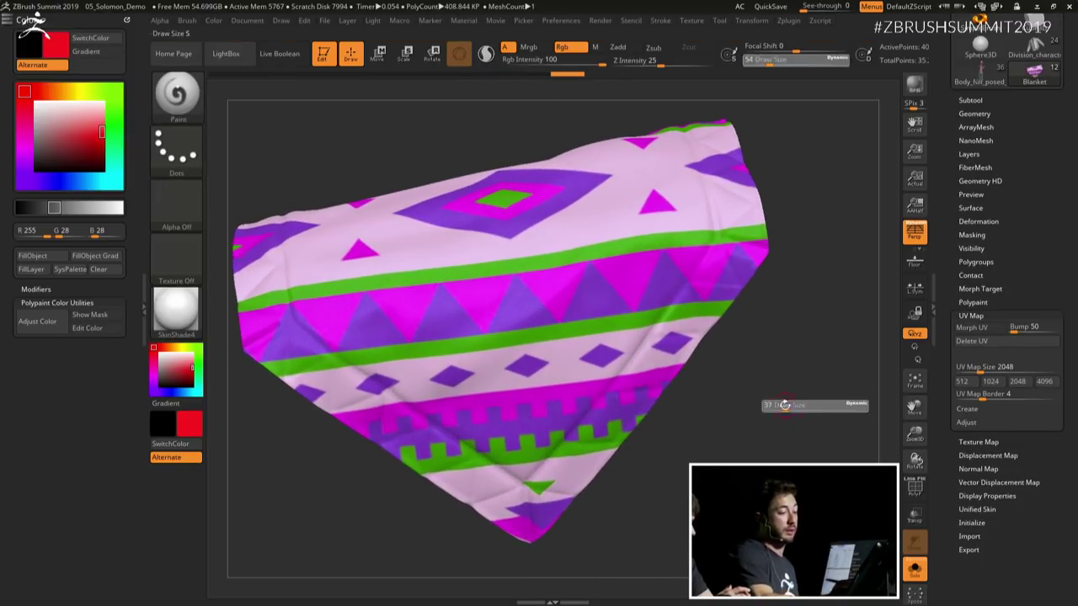
click(784, 408)
Step: Start Mask By Color for the blanket and reset all its color selections
click(973, 237)
scroll(976, 270, down, 2)
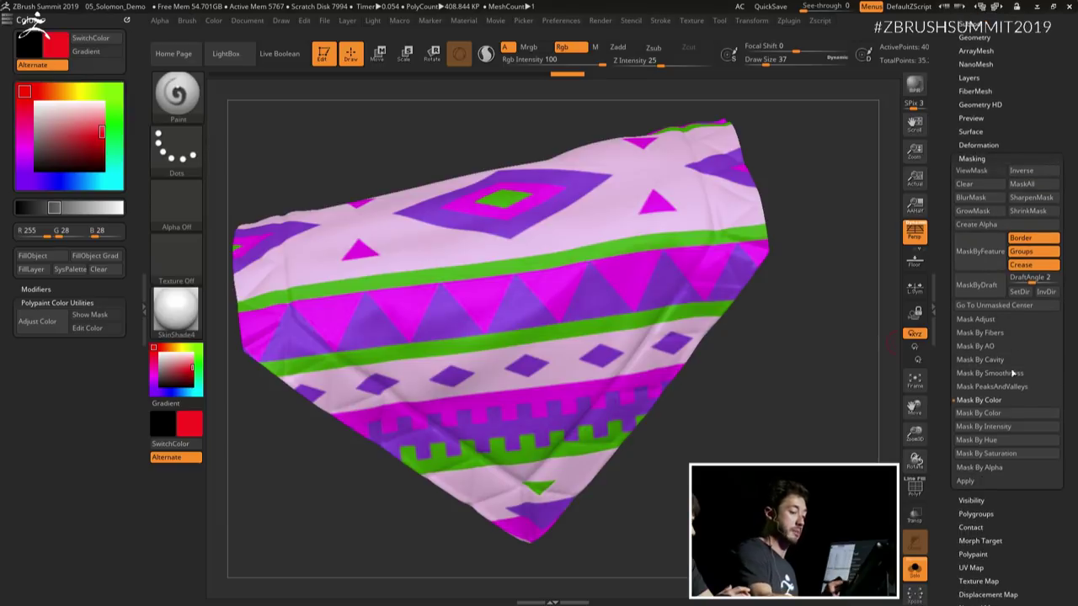
click(968, 411)
alt+drag(785, 404, 791, 253)
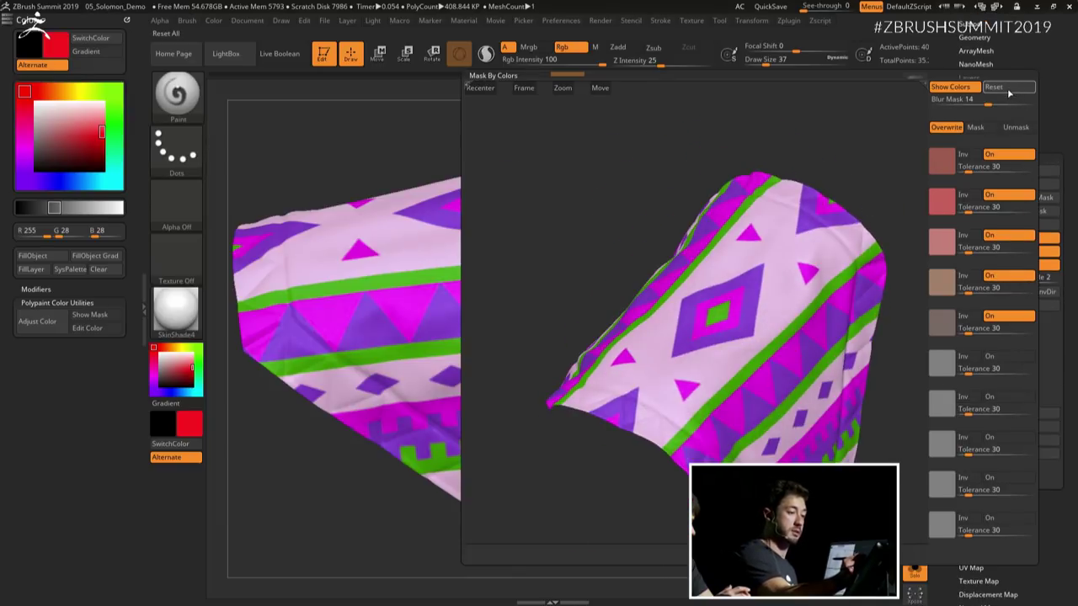
click(1010, 94)
drag(781, 371, 780, 358)
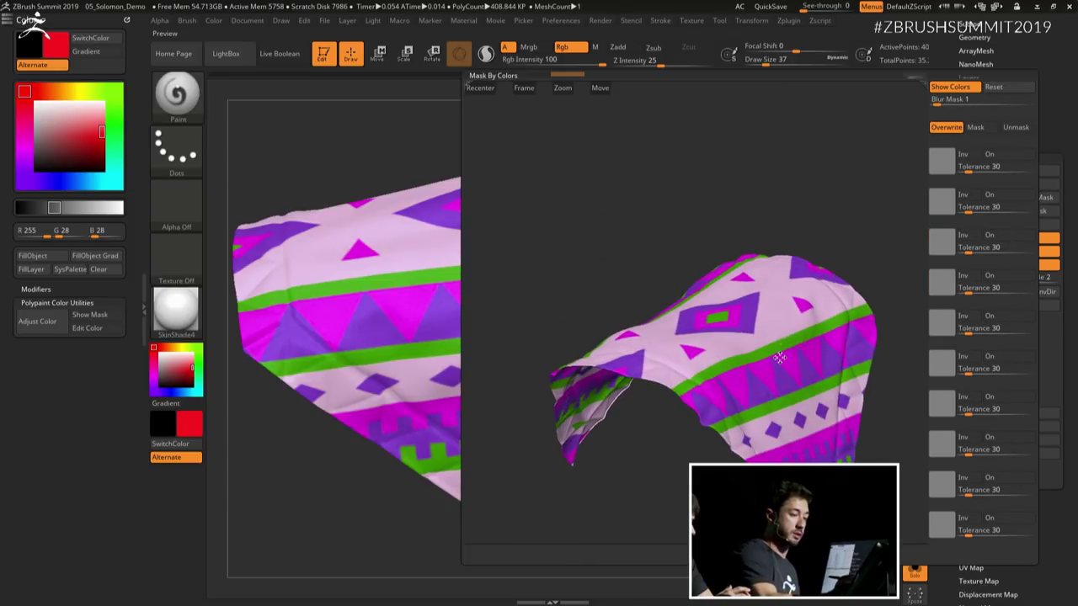
Step: Mask the blanket's green pattern areas by color with a tolerance of 93, and invert the mask so only the green stays paintable
drag(951, 162, 794, 346)
ctrl+right_drag(794, 345, 953, 433)
mouse_move(969, 212)
mouse_down()
mouse_move(986, 211)
mouse_move(956, 210)
mouse_up()
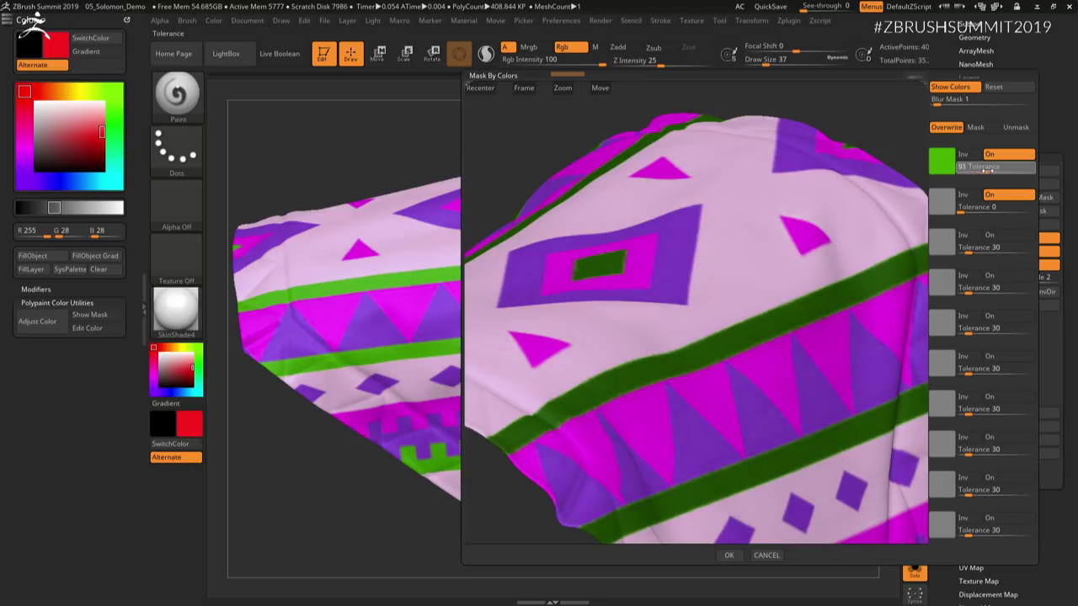
click(729, 555)
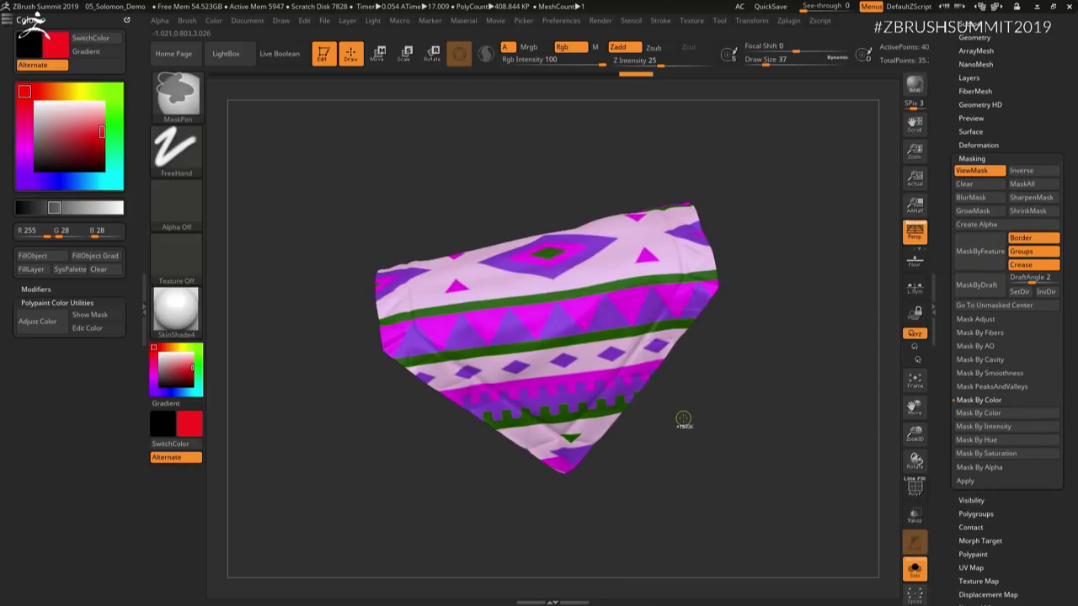
ctrl+click(683, 415)
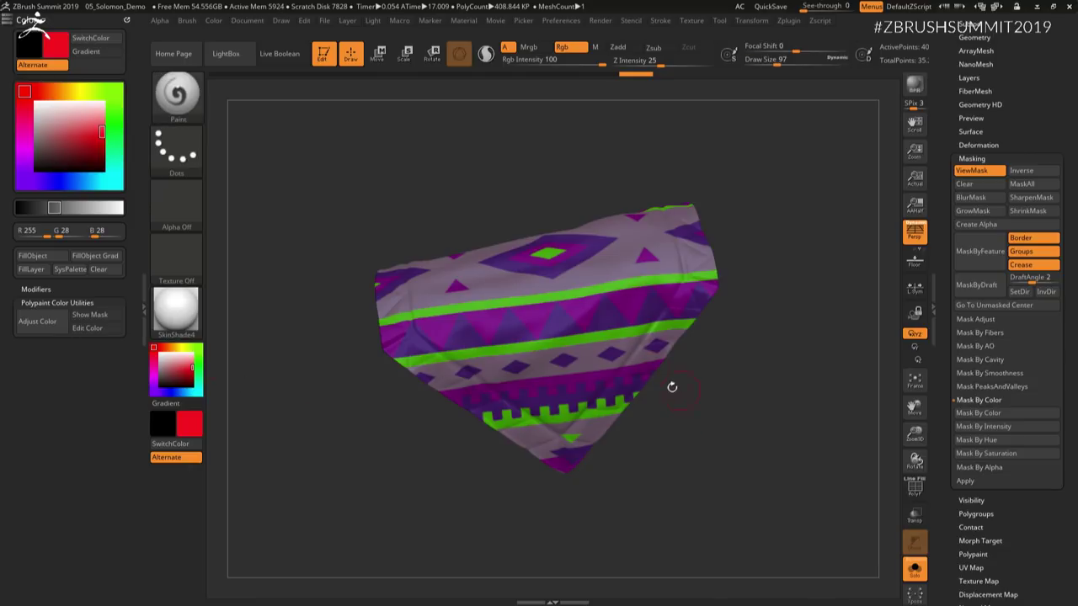
Step: Choose the Paint brush, enlarge its draw size, and set the paint color to cyan (R 28, G 250, B 255)
key(b)
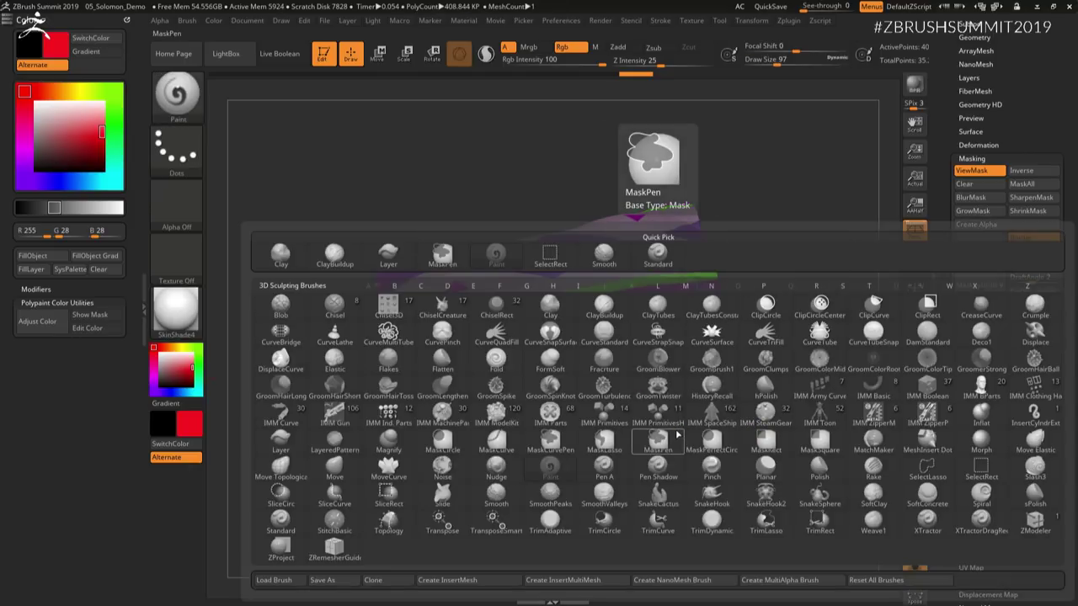
key(p)
click(550, 466)
key(])
key(])
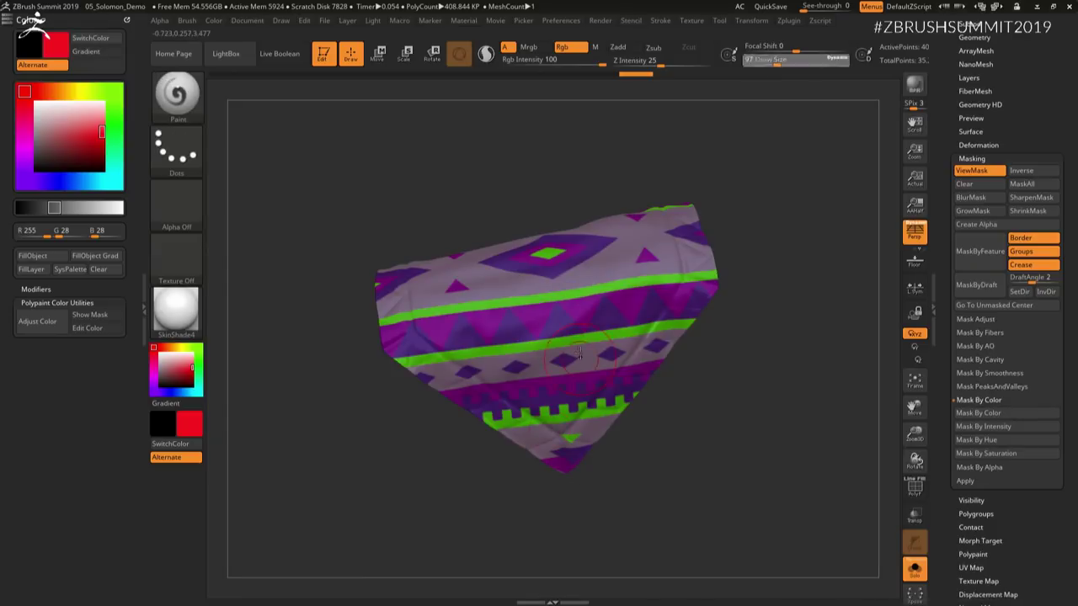
drag(182, 393, 193, 393)
Step: Paint all unmasked green stripes and motifs of the blanket cyan on every side, with the draw size at 187
mouse_move(362, 353)
mouse_down()
mouse_move(595, 383)
mouse_move(585, 408)
mouse_move(517, 413)
mouse_up()
right_drag(566, 282, 564, 300)
drag(547, 256, 560, 255)
right_drag(563, 261, 539, 371)
key(])
mouse_move(532, 279)
mouse_down()
mouse_move(475, 240)
mouse_move(388, 331)
mouse_up()
right_drag(387, 331, 358, 341)
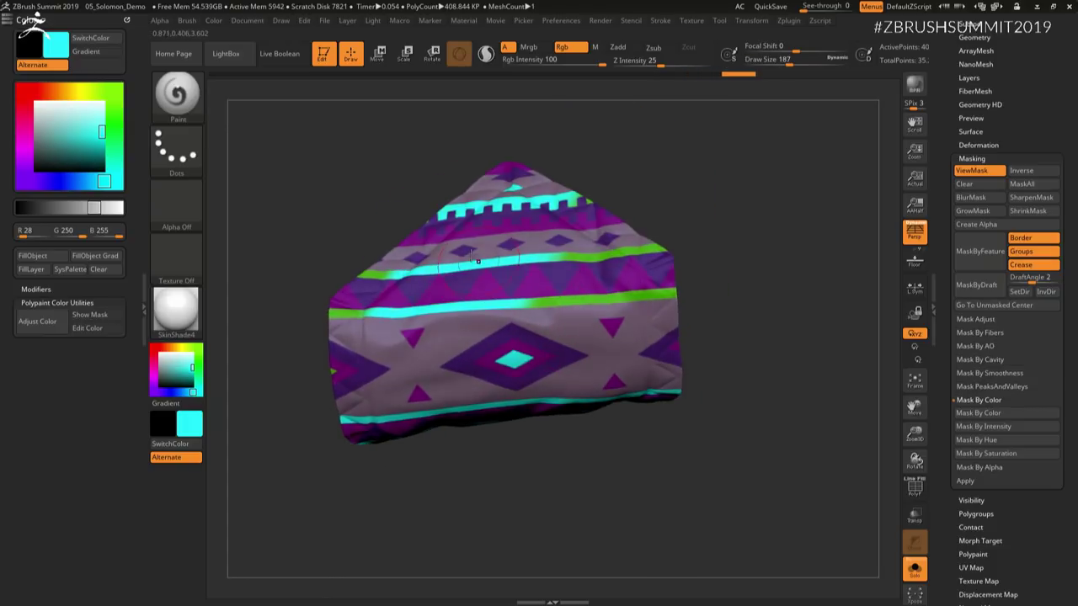
mouse_move(381, 274)
mouse_down()
mouse_move(608, 283)
mouse_move(655, 352)
mouse_up()
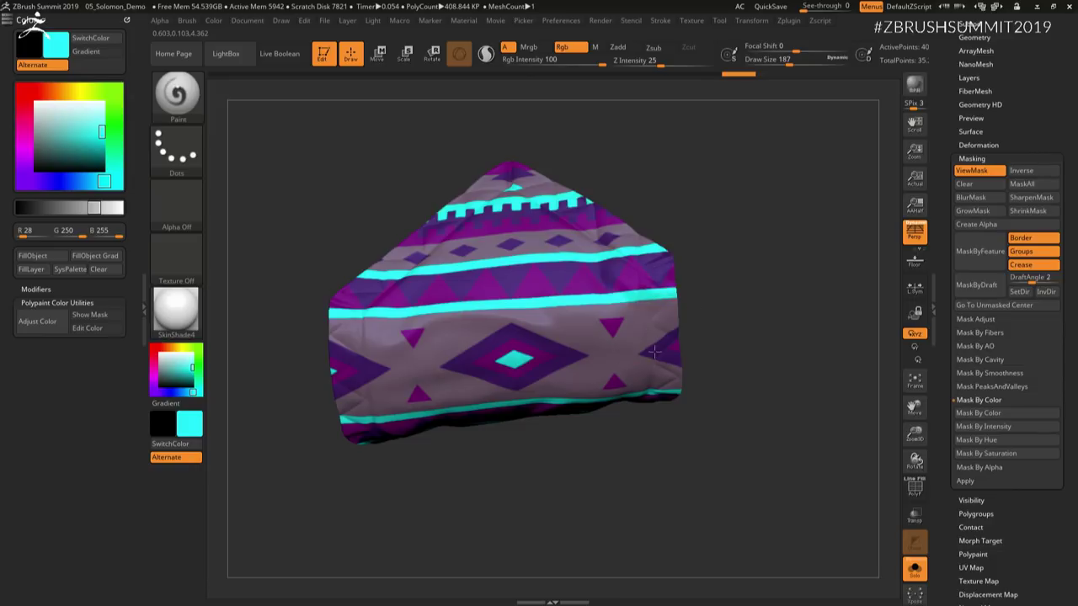
Step: Hide the mask shading on the blanket and reduce the draw size to 49 while inspecting the cyan pattern
mouse_move(549, 311)
right_down()
mouse_move(589, 240)
mouse_move(665, 213)
right_up()
mouse_move(674, 295)
right_down()
mouse_move(699, 219)
mouse_move(745, 267)
right_up()
key(s)
drag(745, 267, 744, 268)
key(ctrl+h)
mouse_move(688, 278)
mouse_down()
mouse_move(685, 379)
mouse_move(753, 275)
mouse_move(780, 327)
mouse_up()
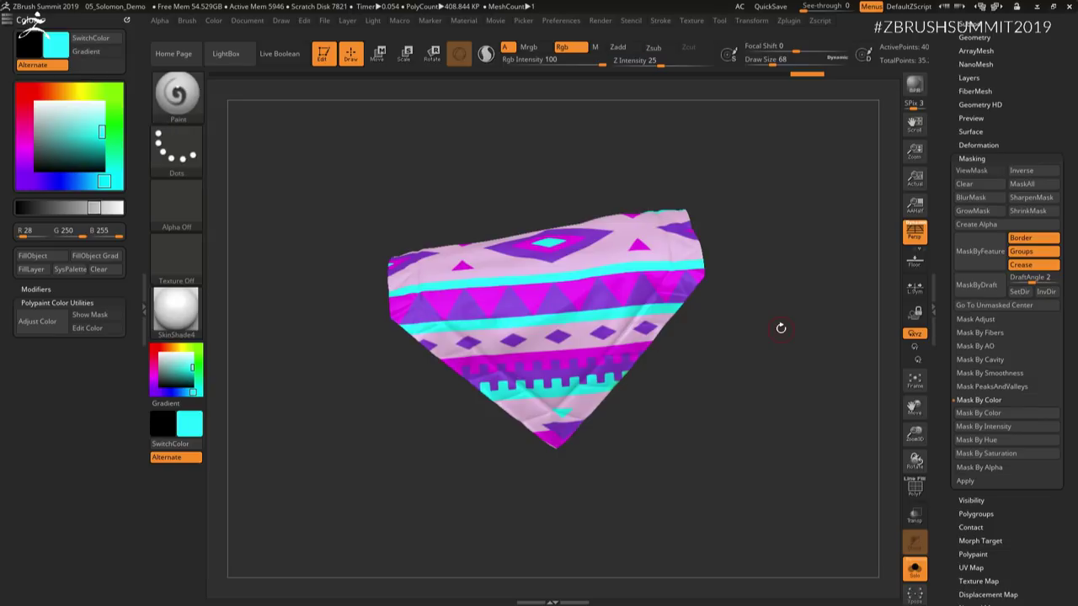
mouse_move(718, 407)
alt+right_down()
mouse_move(747, 383)
mouse_move(770, 397)
alt+right_up()
key(s)
drag(772, 399, 767, 398)
ctrl+right_drag(632, 312, 671, 336)
drag(670, 337, 684, 349)
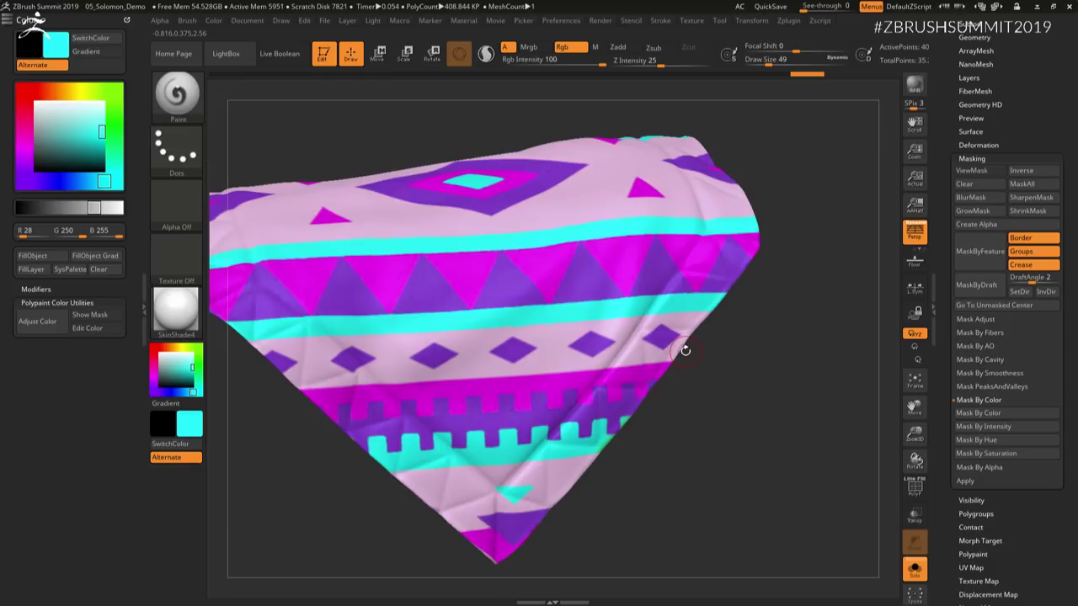
mouse_move(686, 351)
ctrl+right_down()
mouse_move(628, 354)
mouse_move(669, 341)
ctrl+right_up()
Step: Turn off Solo to show the complete bear and rider scene, and set the draw size to 128
click(914, 569)
mouse_move(777, 387)
right_down()
mouse_move(669, 383)
mouse_move(724, 379)
mouse_move(673, 363)
mouse_move(690, 375)
right_up()
key(s)
key(s)
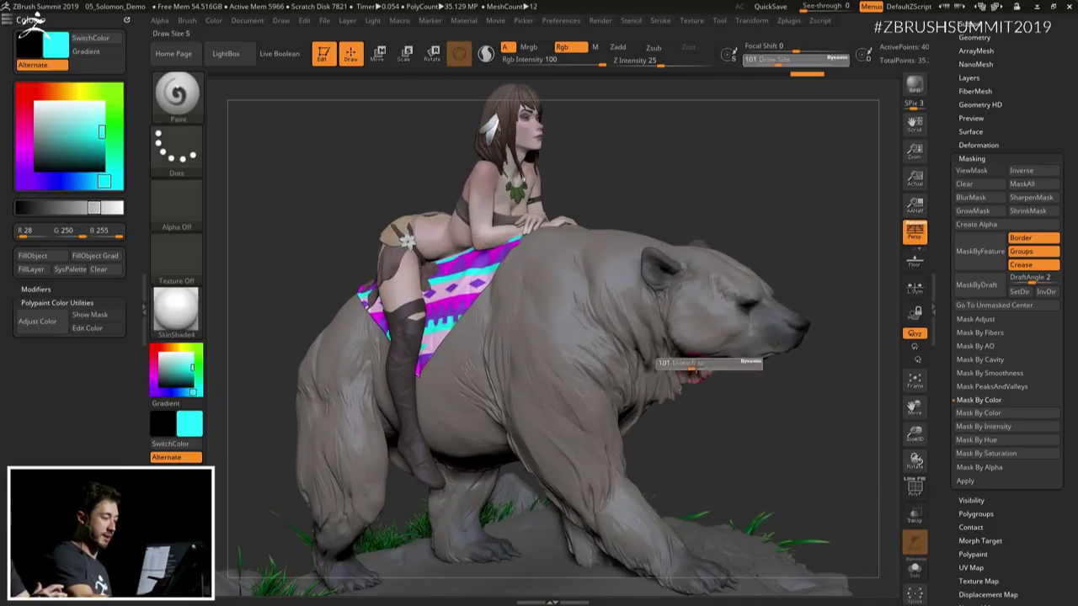
drag(684, 375, 697, 375)
mouse_move(697, 375)
ctrl+right_down()
mouse_move(740, 396)
mouse_move(733, 387)
ctrl+right_up()
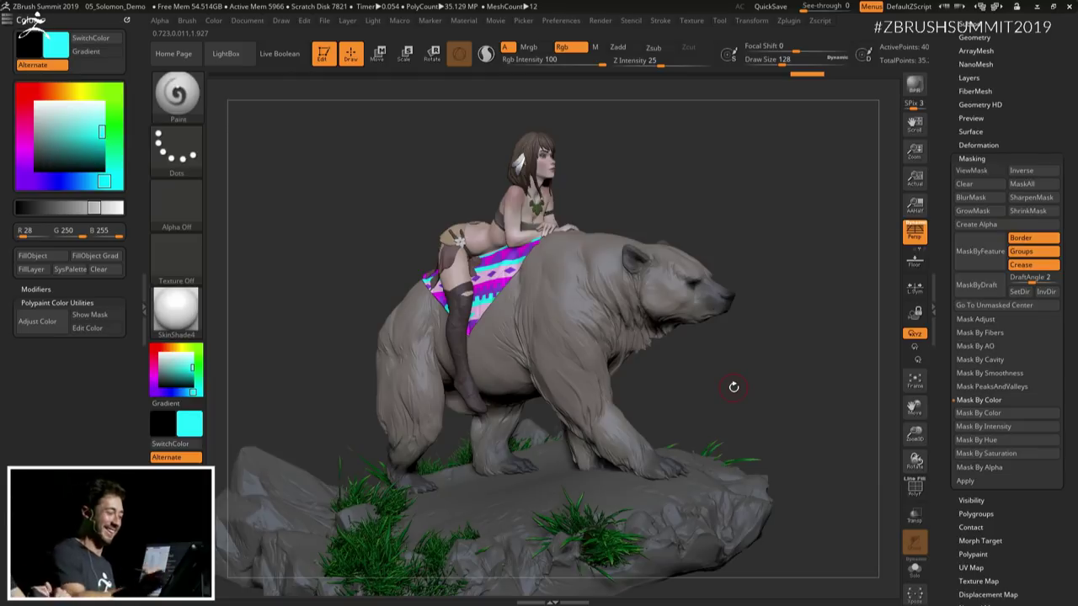
Step: Set the draw size to 192 and face the bear and rider scene from the front
key(s)
mouse_move(734, 374)
right_down()
mouse_move(753, 389)
mouse_move(734, 376)
mouse_move(727, 326)
mouse_move(701, 367)
right_up()
key(s)
click(734, 376)
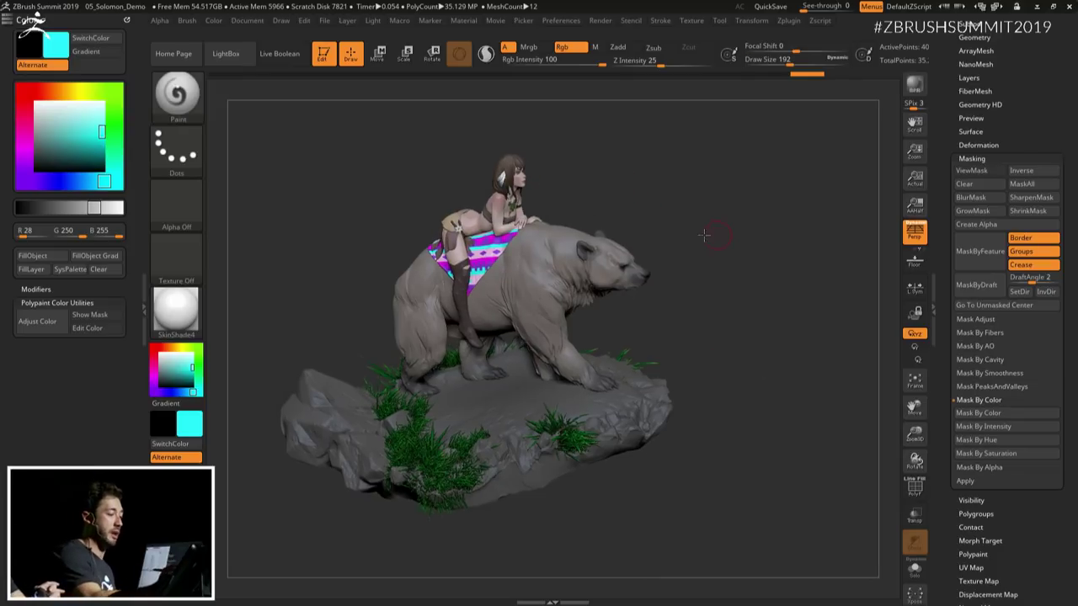
right_drag(703, 235, 756, 284)
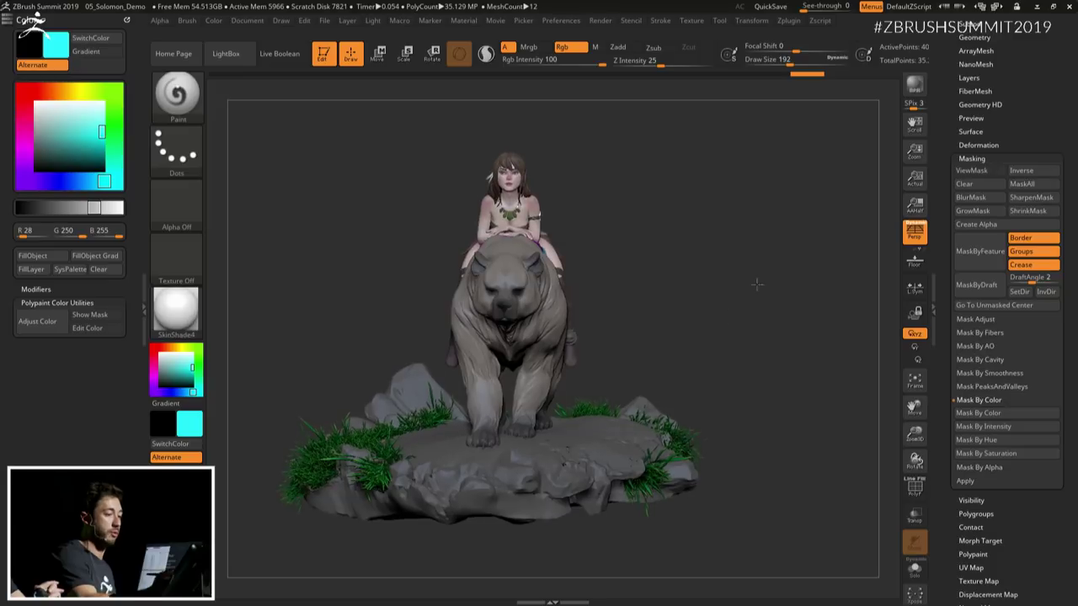
drag(1025, 124, 1032, 169)
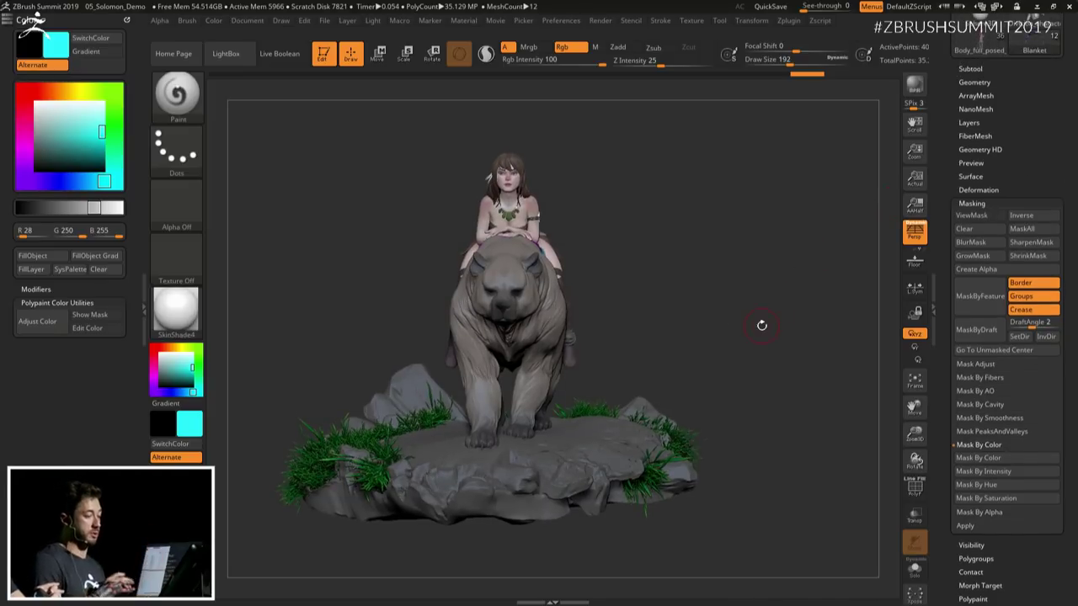
alt+drag(697, 292, 723, 308)
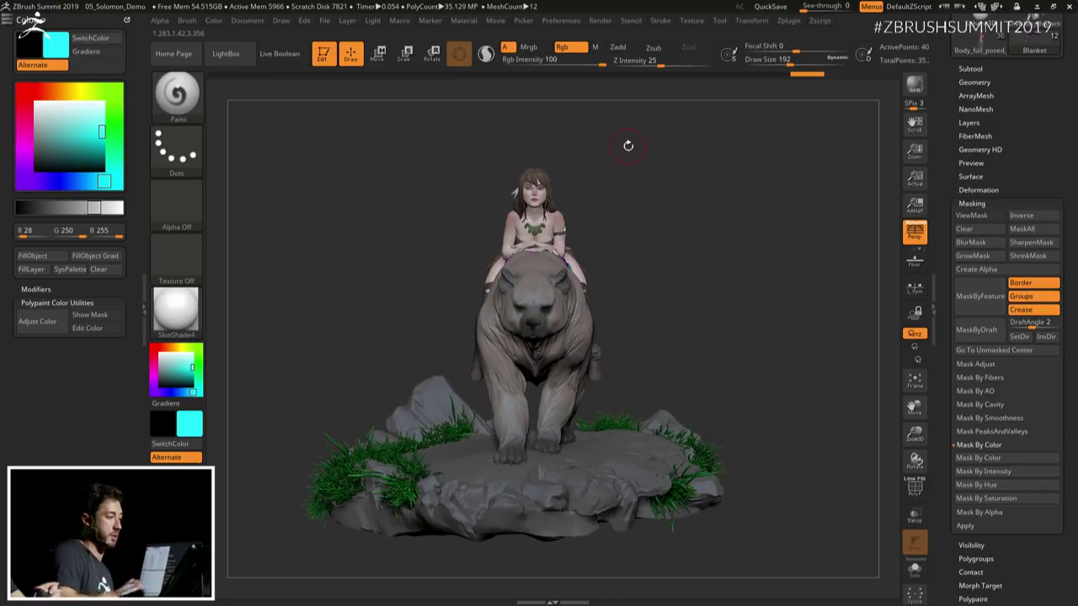
Step: Dock the Preferences palette in the side tray with its CamView settings expanded, and turn CamView on
click(566, 22)
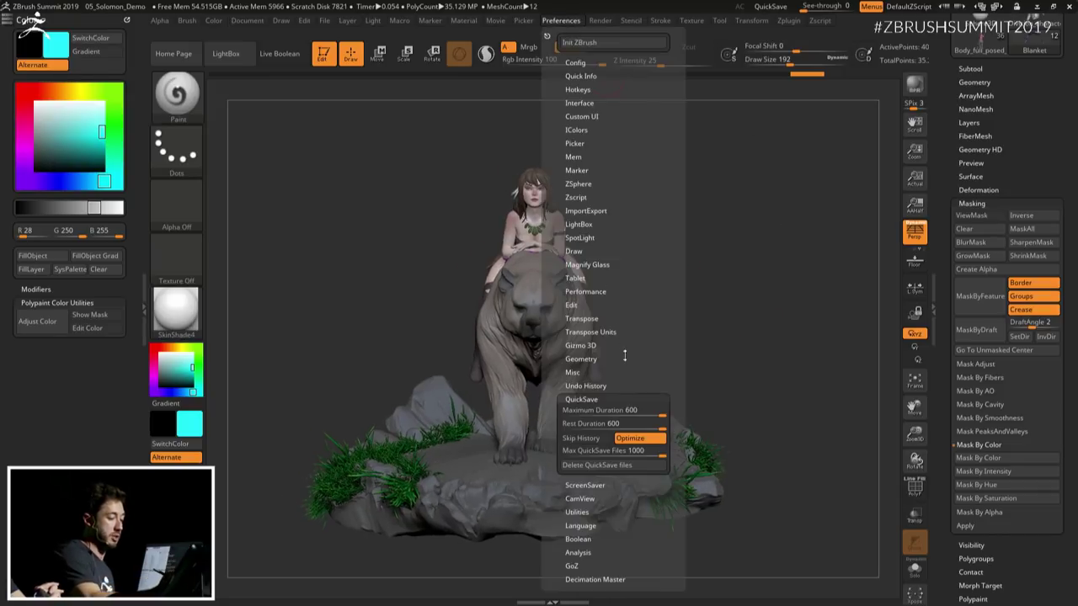
click(624, 400)
click(588, 393)
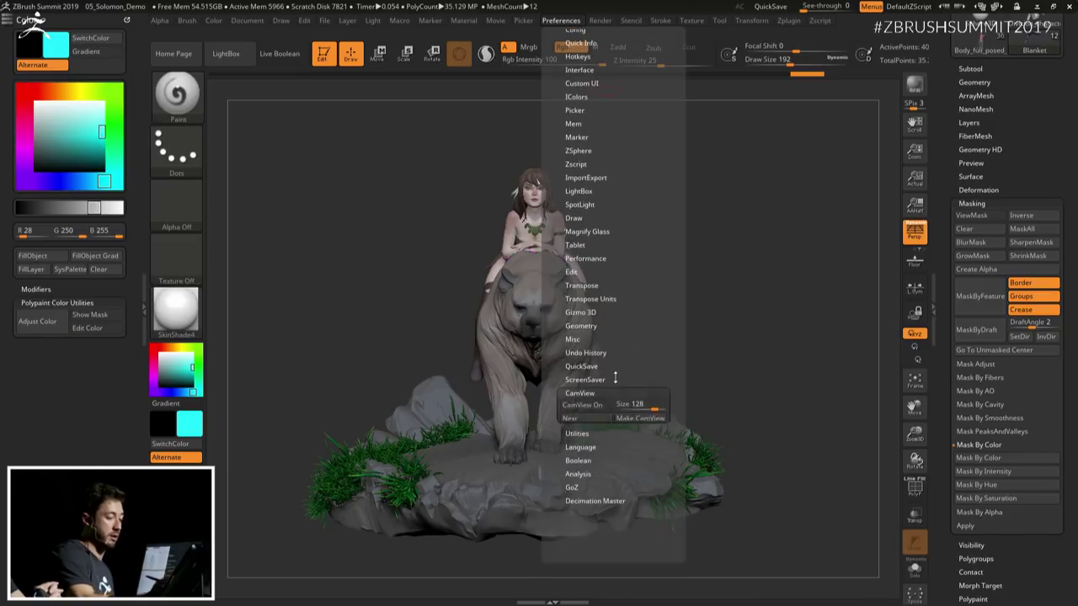
click(570, 25)
drag(547, 35, 68, 425)
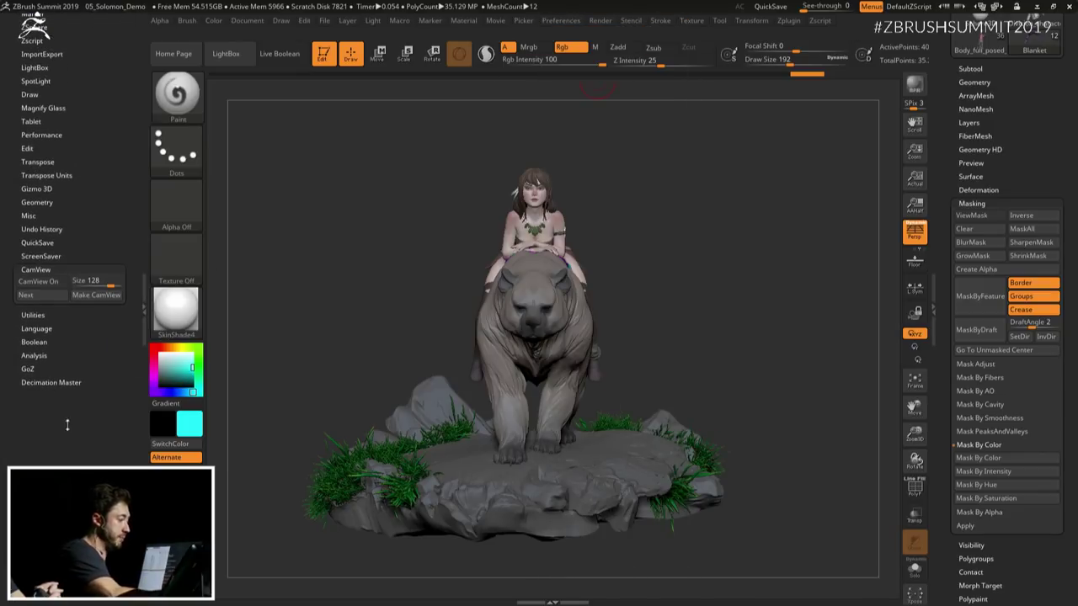
click(54, 283)
Step: Examine how the CamView head follows the orientation of the bear scene from several angles, including from below and the front
drag(779, 281, 788, 227)
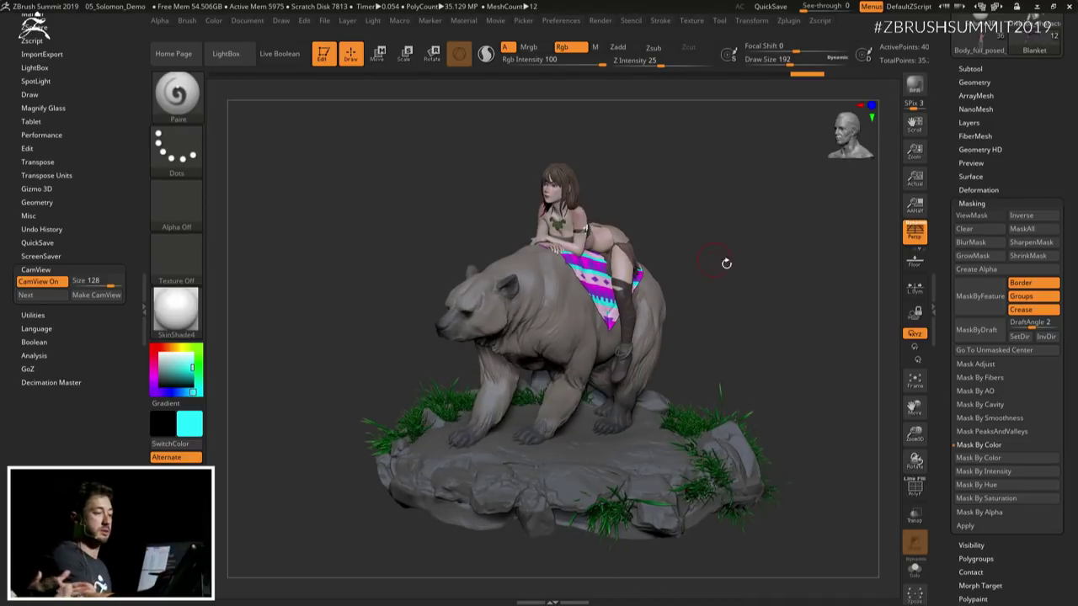
drag(726, 263, 776, 323)
key(shift+p)
click(915, 261)
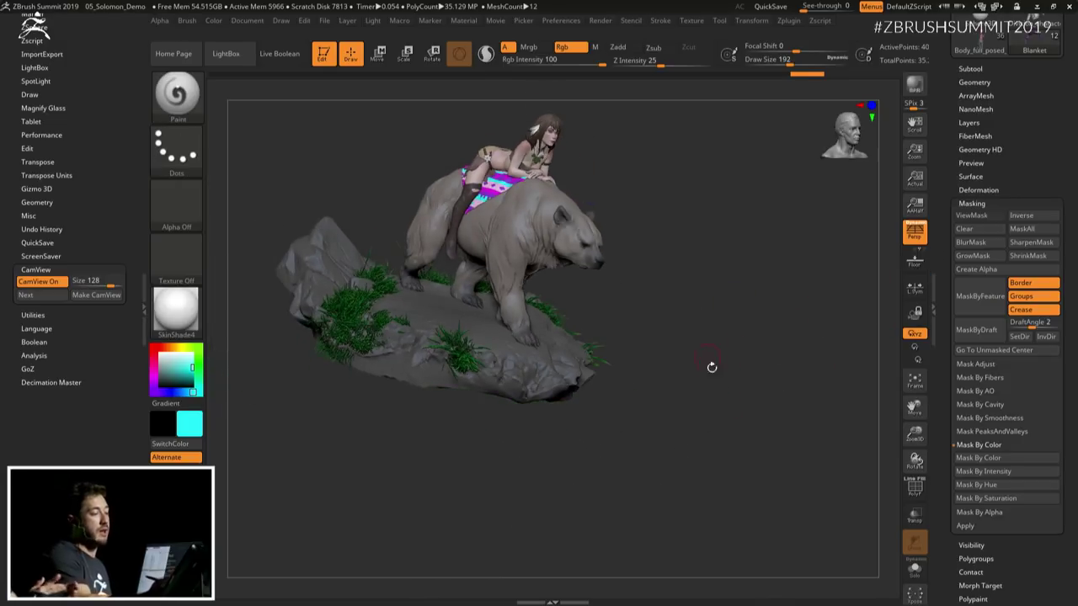
drag(779, 368, 768, 335)
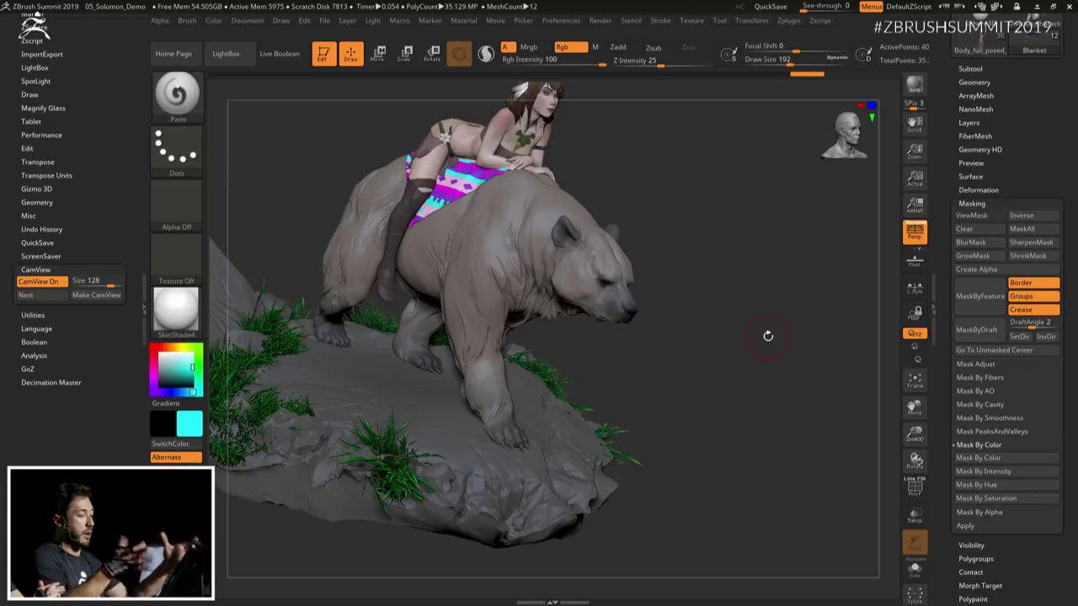
drag(767, 335, 806, 309)
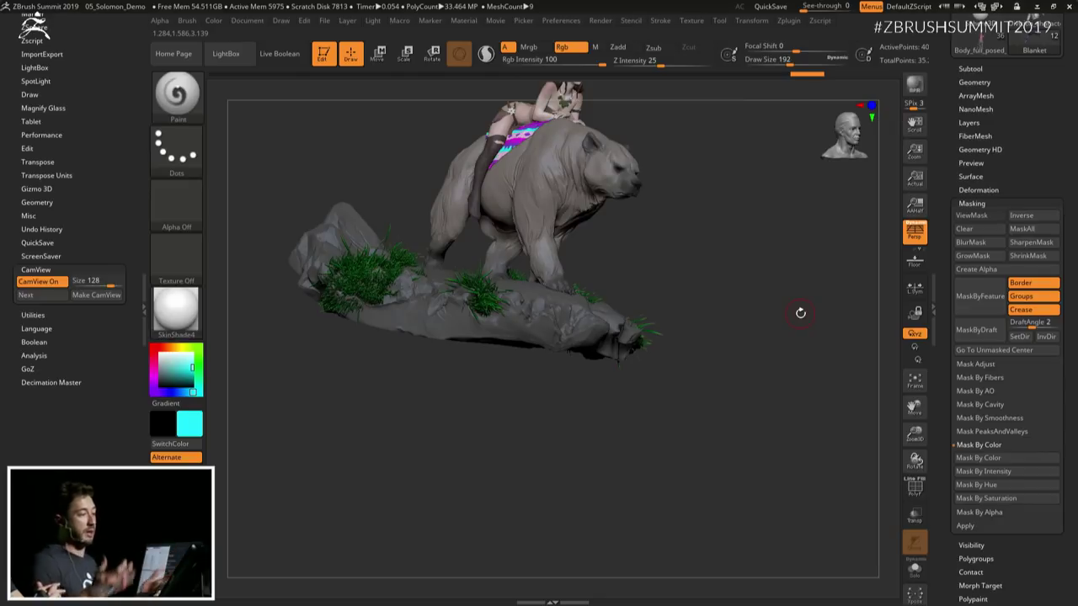
double_click(917, 261)
drag(730, 280, 697, 279)
alt+drag(780, 213, 789, 267)
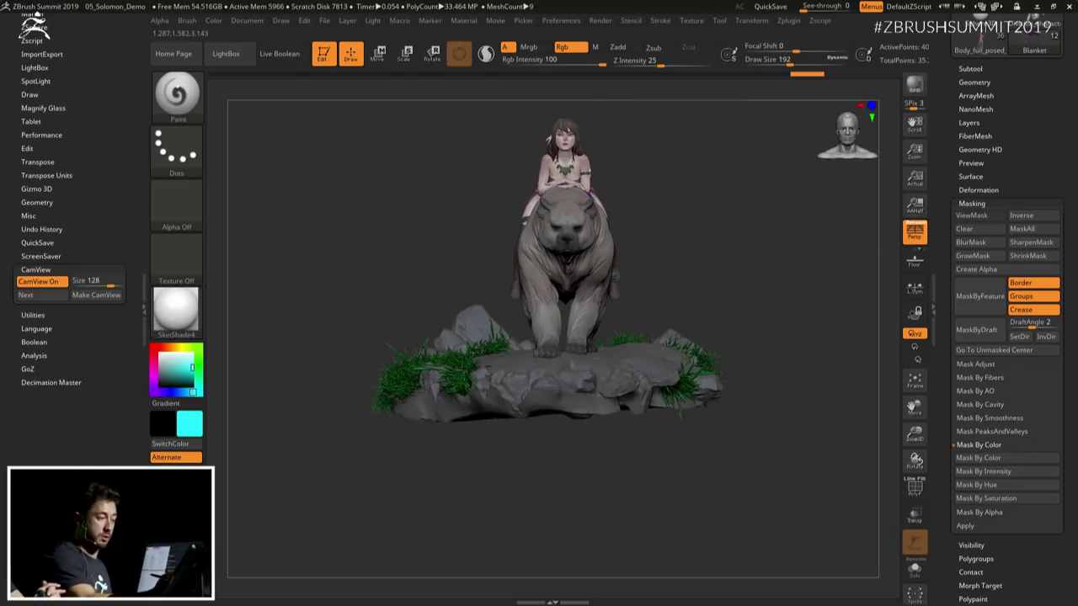
drag(672, 276, 795, 335)
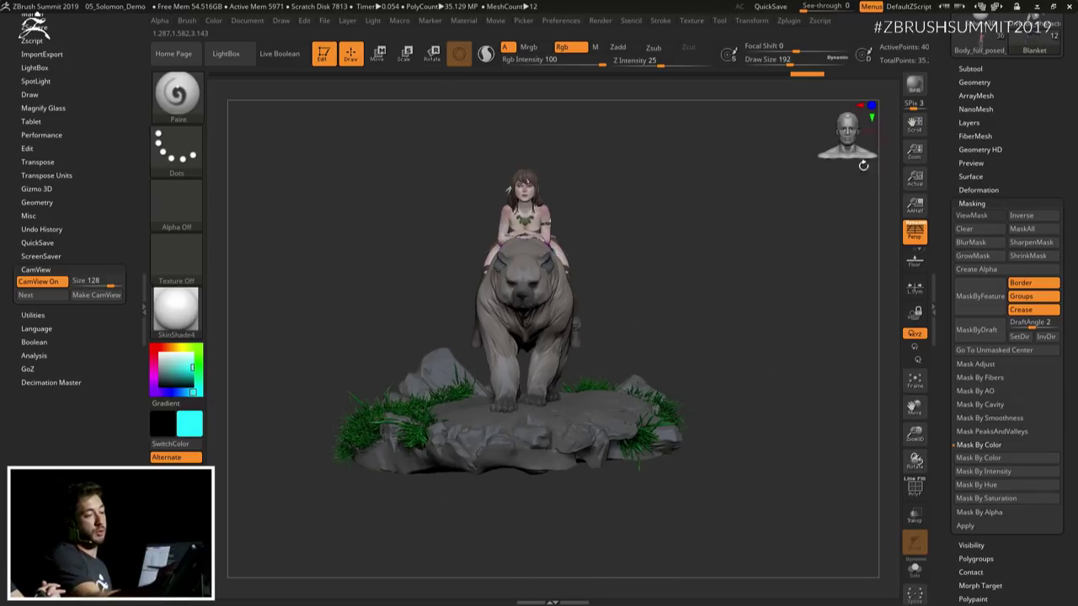
Step: Snap the view to the X, Y and Z axes with the CamView axis markers, ending on the front view
click(861, 105)
click(860, 105)
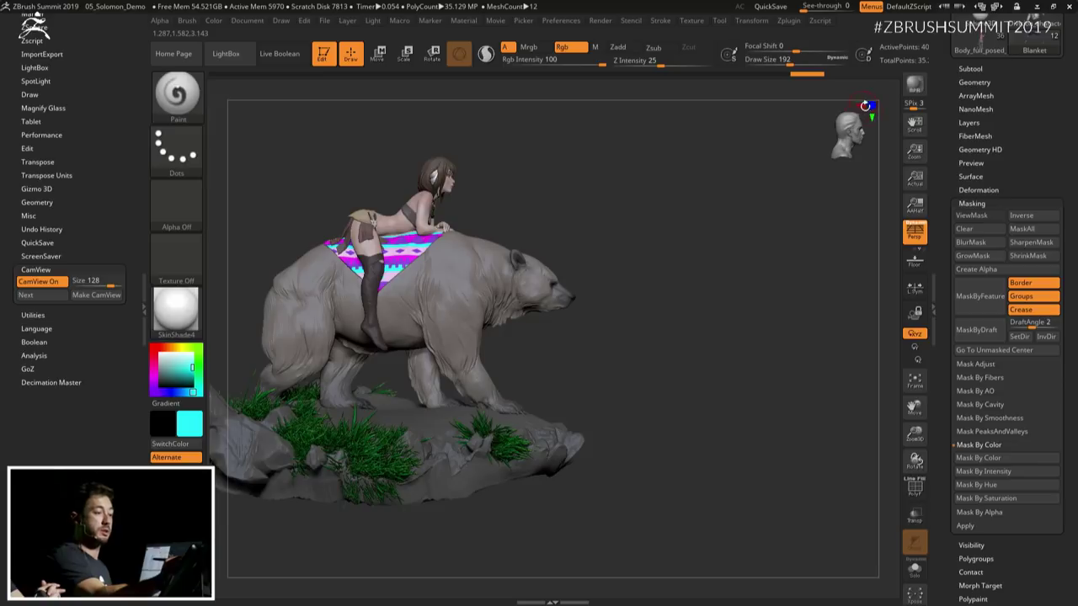
click(872, 114)
click(872, 116)
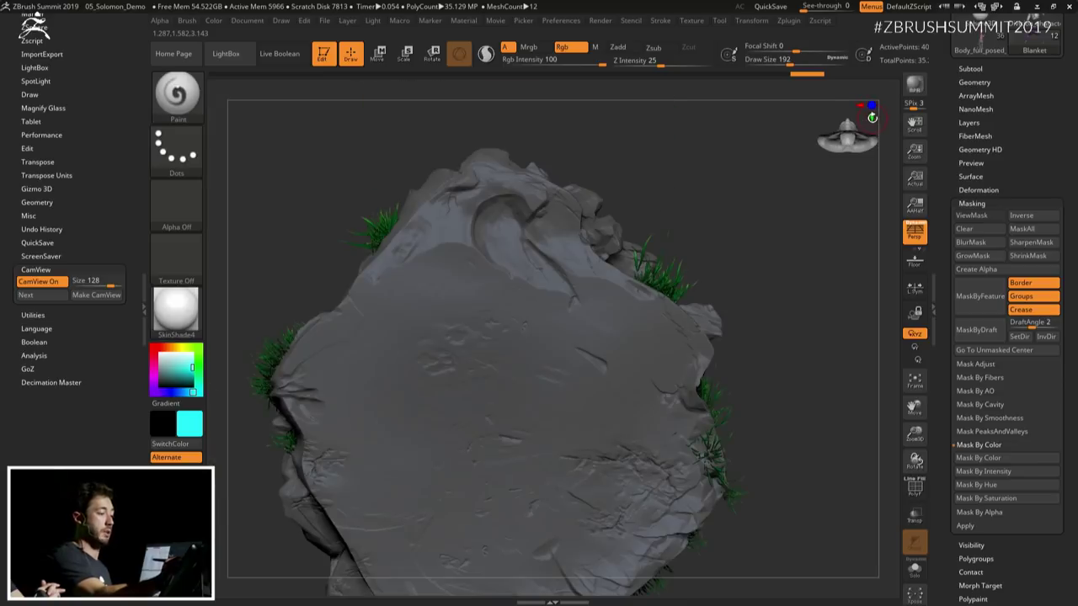
click(872, 106)
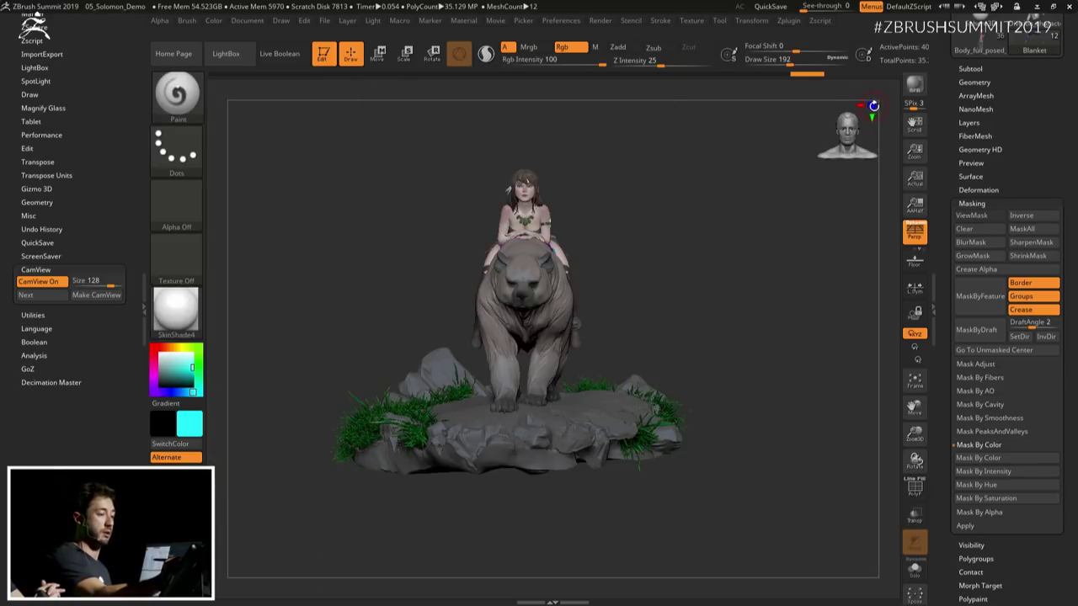
click(874, 106)
click(873, 107)
Step: Enlarge CamView to a size of 238 and cycle through its alternative orientation models
ctrl+right_drag(737, 263, 726, 322)
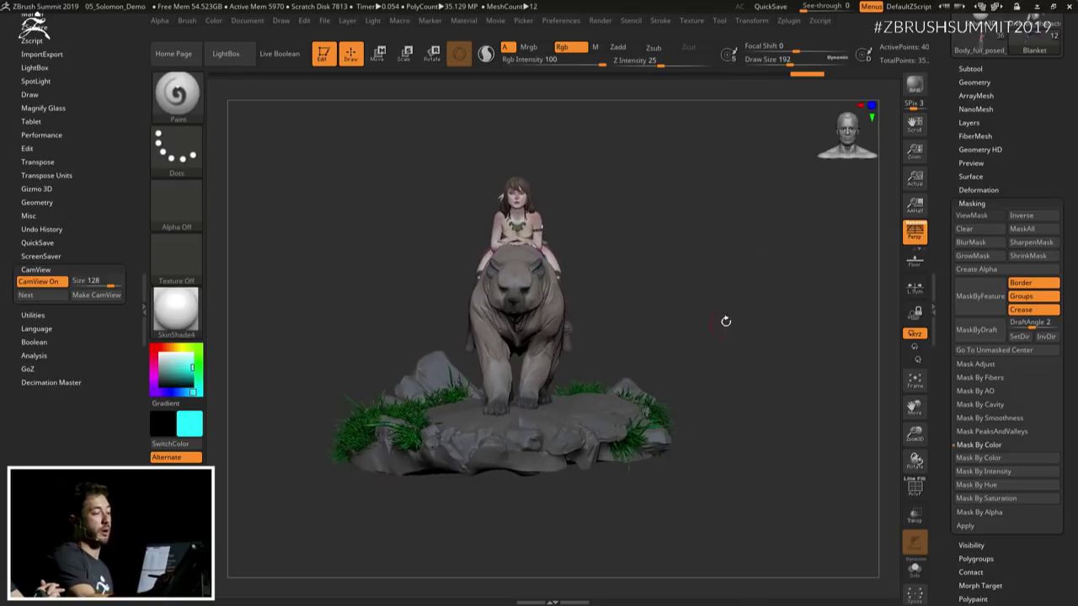
drag(725, 321, 735, 286)
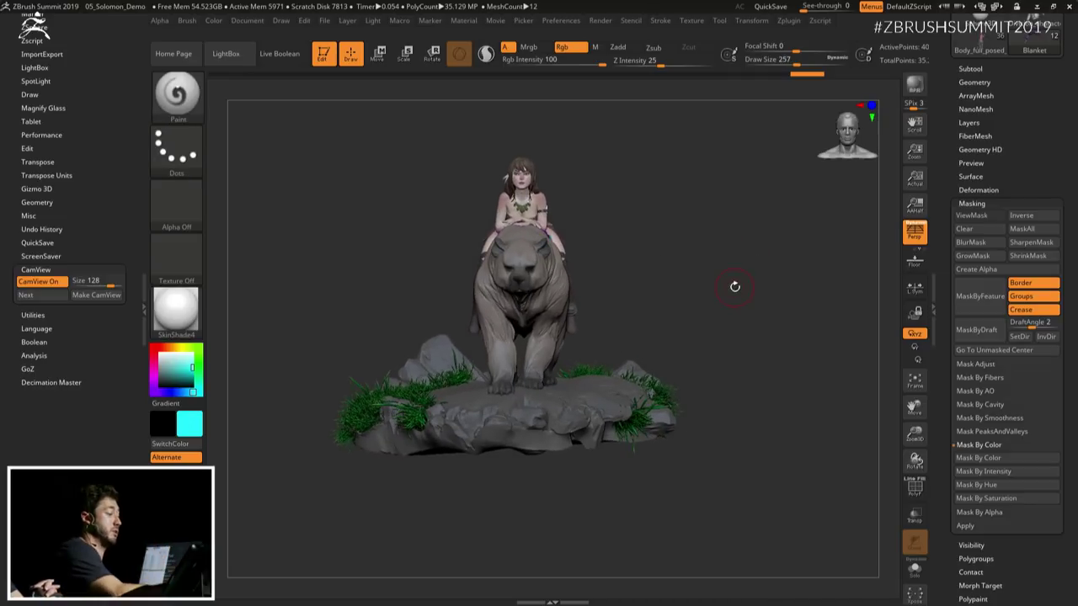
drag(113, 284, 117, 281)
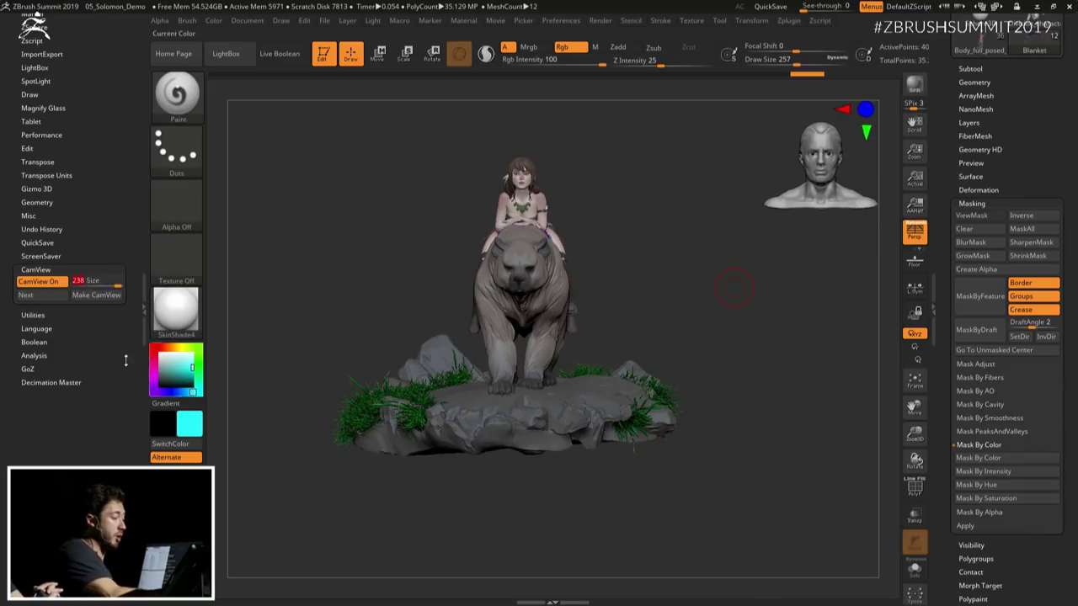
click(45, 297)
click(43, 298)
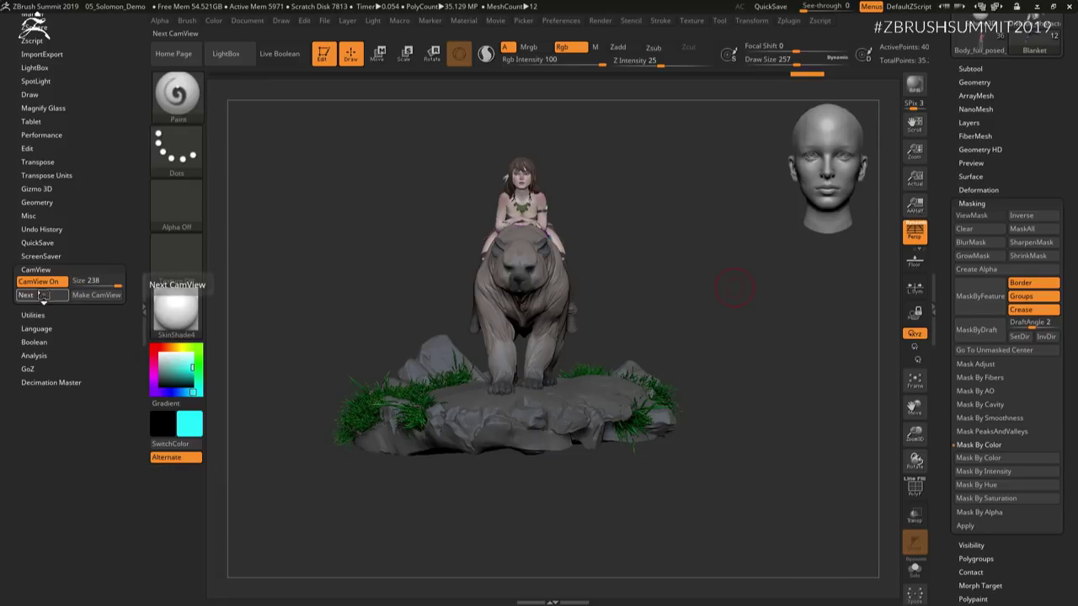
click(42, 296)
Step: Check the CamView model's orientation against the bear scene from different angles, and set the CamView size to 137
mouse_move(573, 250)
alt+mouse_down()
mouse_move(647, 236)
mouse_move(765, 347)
mouse_move(735, 320)
mouse_move(743, 323)
alt+mouse_up()
key(s)
mouse_move(707, 290)
alt+mouse_down()
mouse_move(688, 264)
mouse_move(715, 286)
alt+mouse_up()
drag(526, 299, 558, 222)
mouse_move(558, 225)
ctrl+right_down()
mouse_move(563, 197)
mouse_move(612, 233)
mouse_move(715, 273)
mouse_move(725, 347)
ctrl+right_up()
mouse_move(724, 346)
mouse_down()
mouse_move(665, 421)
mouse_move(690, 378)
mouse_move(774, 404)
mouse_up()
ctrl+right_drag(774, 404, 777, 424)
drag(118, 283, 111, 283)
mouse_move(679, 318)
ctrl+right_down()
mouse_move(712, 341)
mouse_move(746, 329)
ctrl+right_up()
Step: Switch to the winged sphinx model, frame it, turn on the floor grid, and view it from below and from the front
drag(1002, 121, 1002, 187)
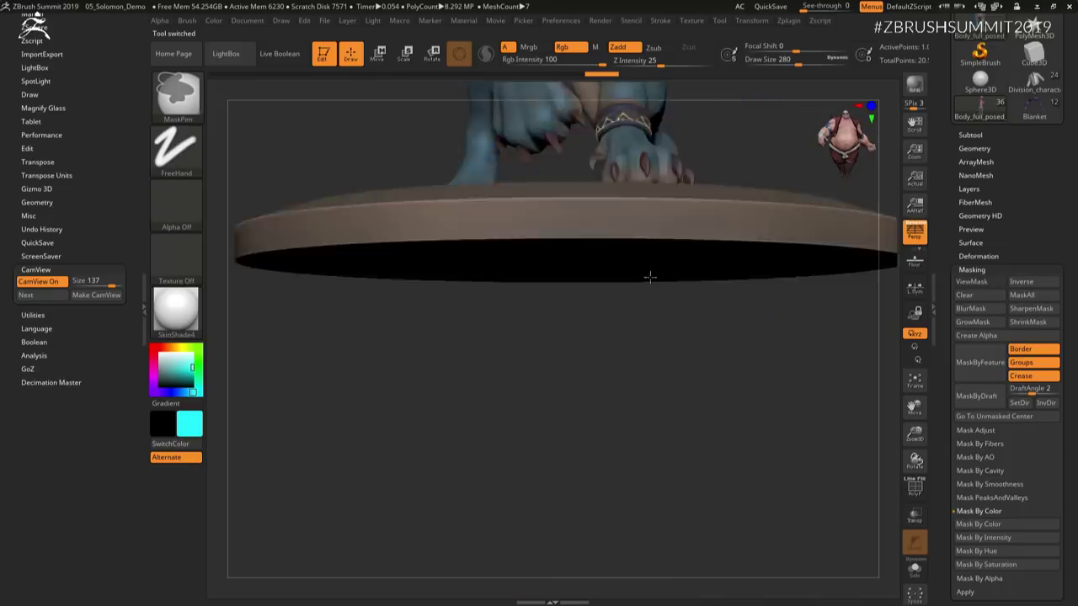
ctrl+right_drag(650, 277, 623, 460)
key(f)
alt+right_drag(761, 340, 746, 259)
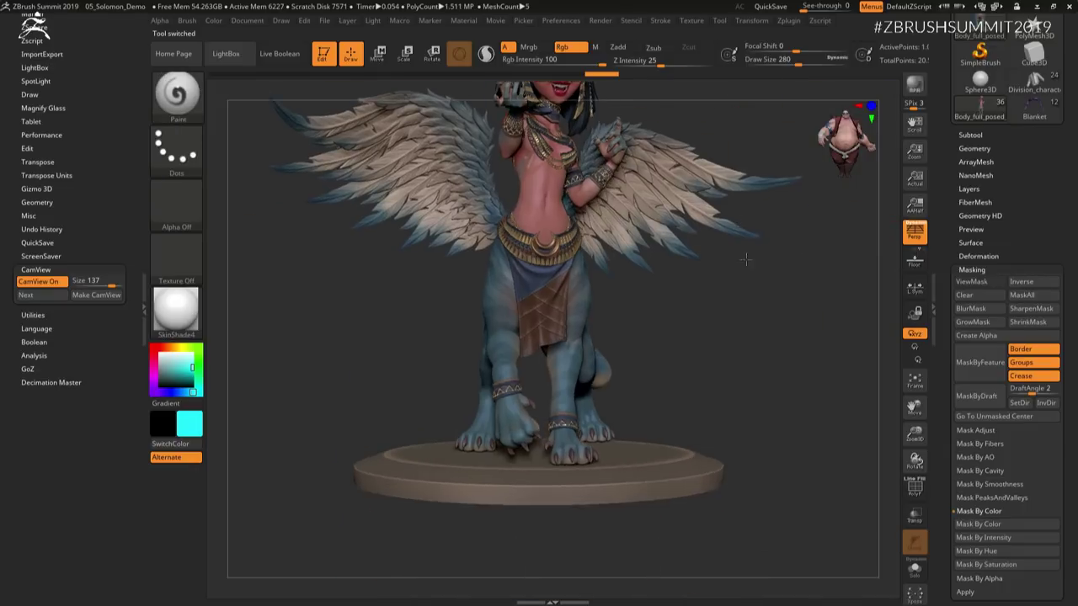
drag(745, 260, 907, 286)
drag(846, 303, 725, 260)
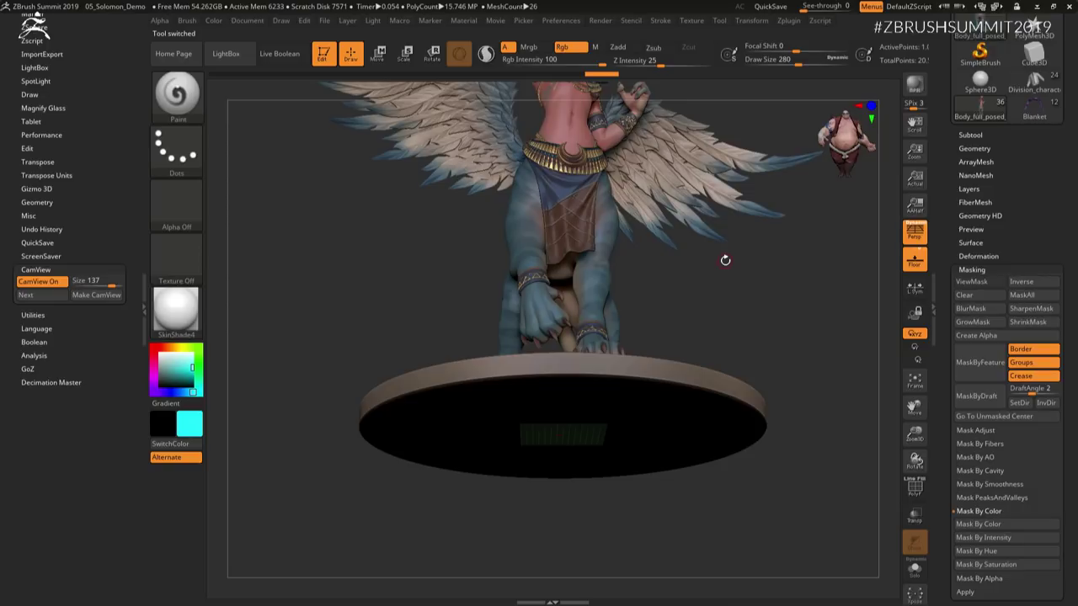
drag(783, 304, 758, 416)
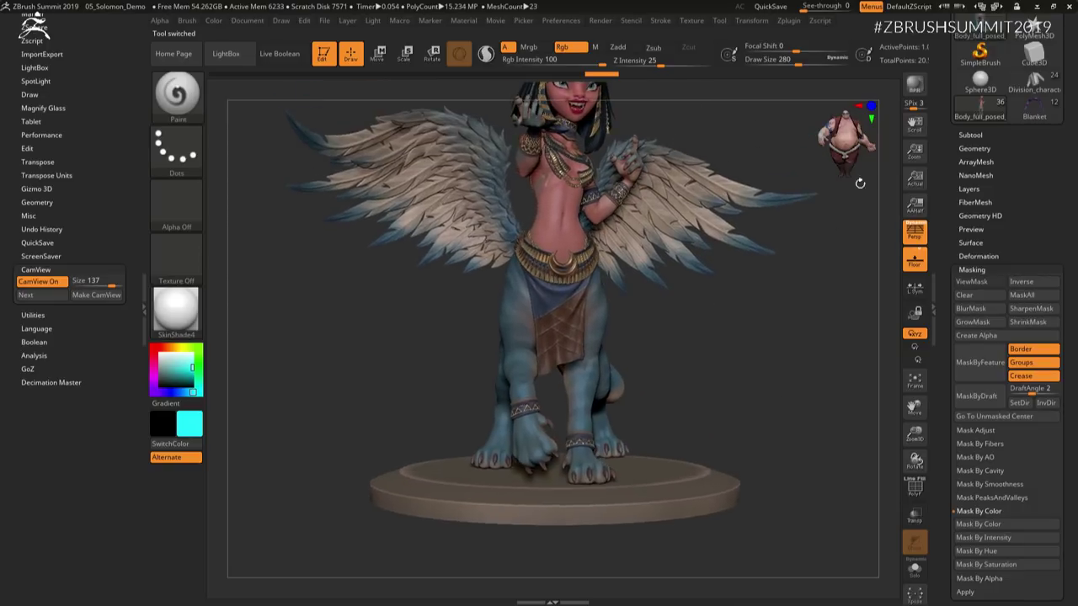
Step: Snap the sphinx to the front view with CamView, and turn off perspective distortion and the floor grid
click(872, 105)
click(872, 105)
click(873, 105)
ctrl+right_drag(746, 332, 666, 315)
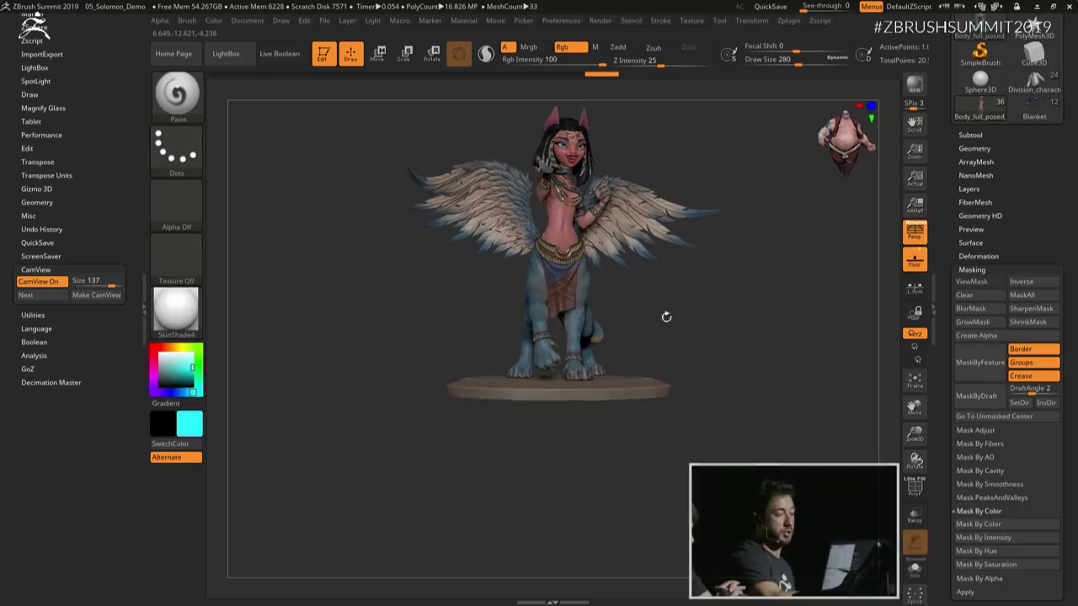
drag(660, 335, 654, 368)
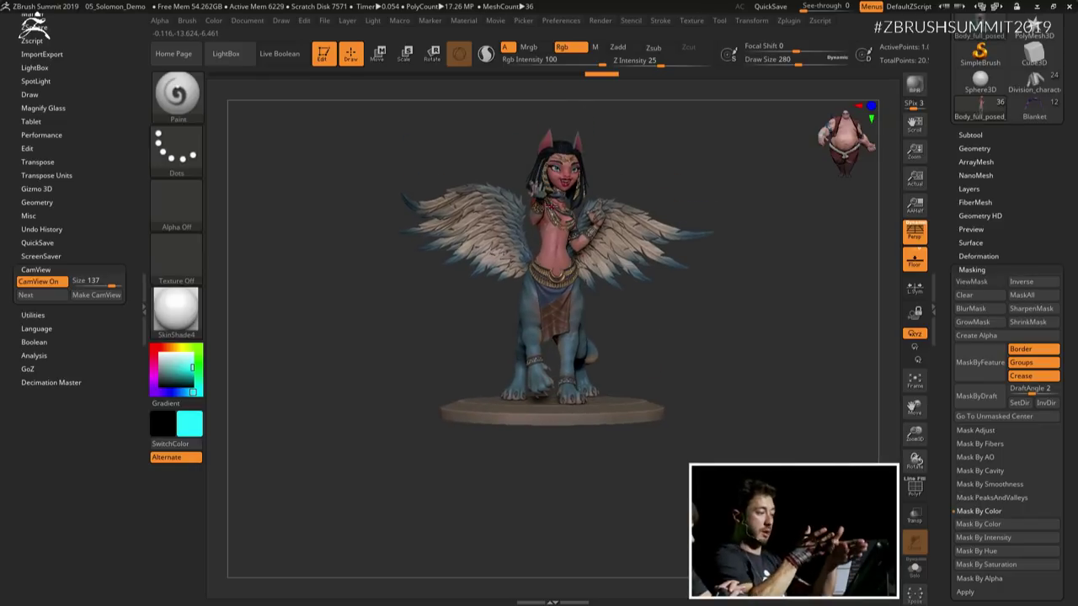
alt+drag(755, 300, 761, 331)
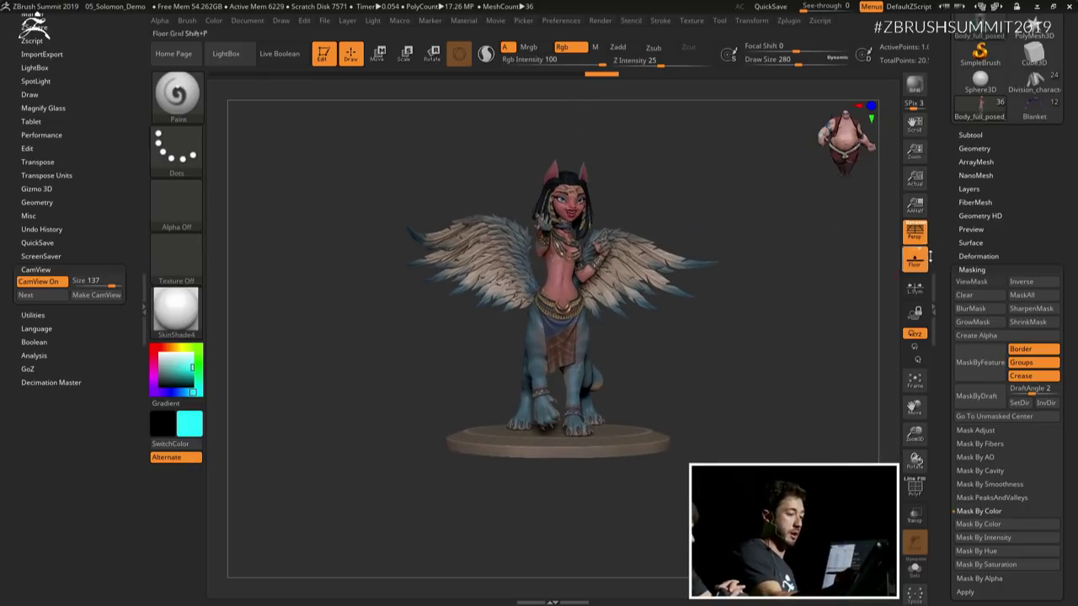
click(915, 233)
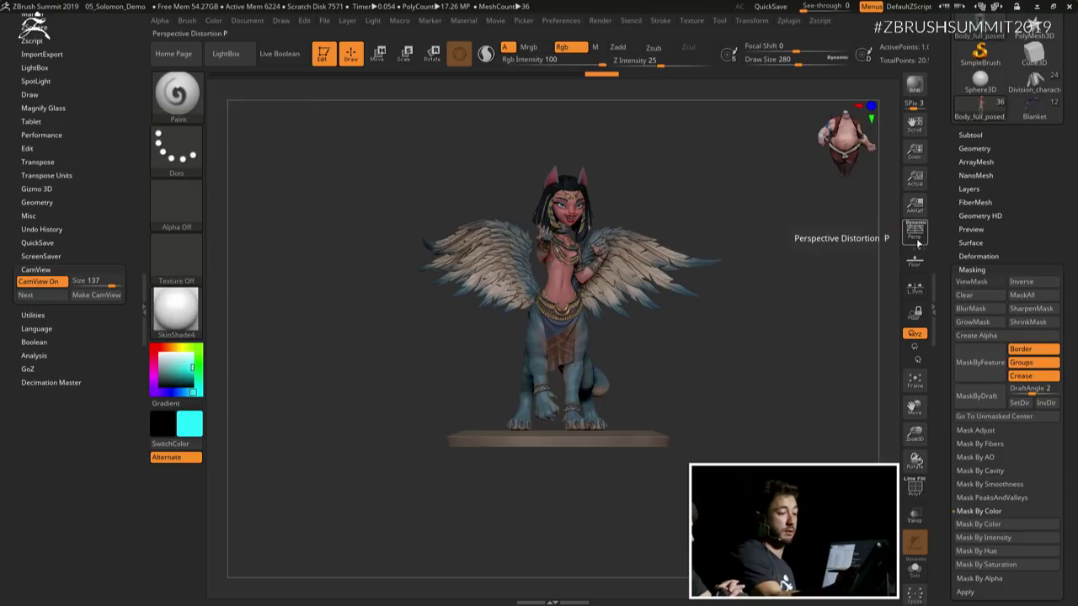
click(917, 240)
click(916, 239)
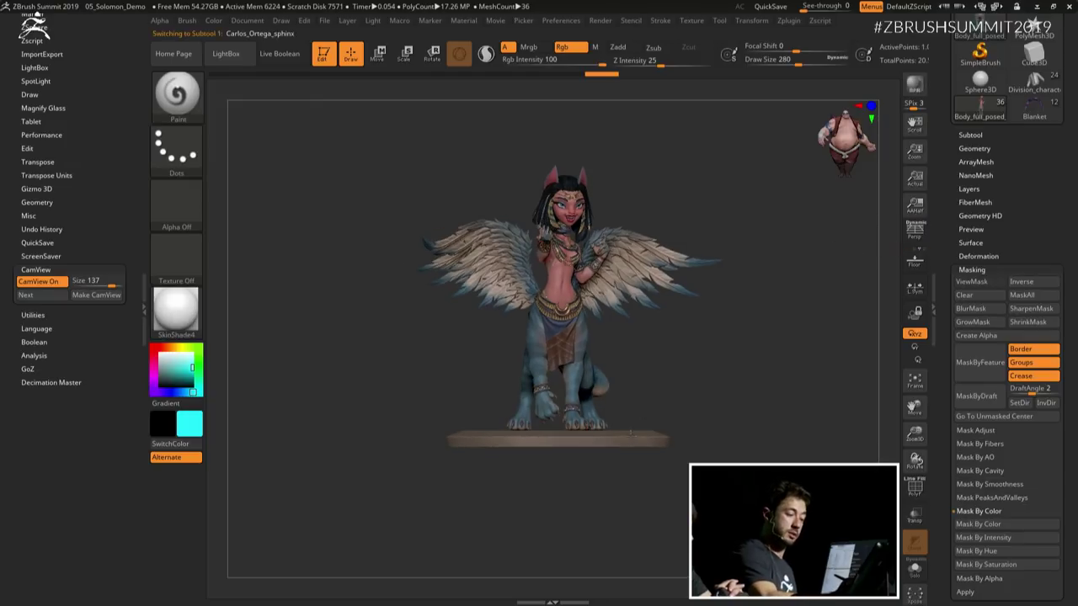
Step: Select the round base under the sphinx, show the polyframe, and delete the base subtool
key(s)
click(641, 441)
key(shift+f)
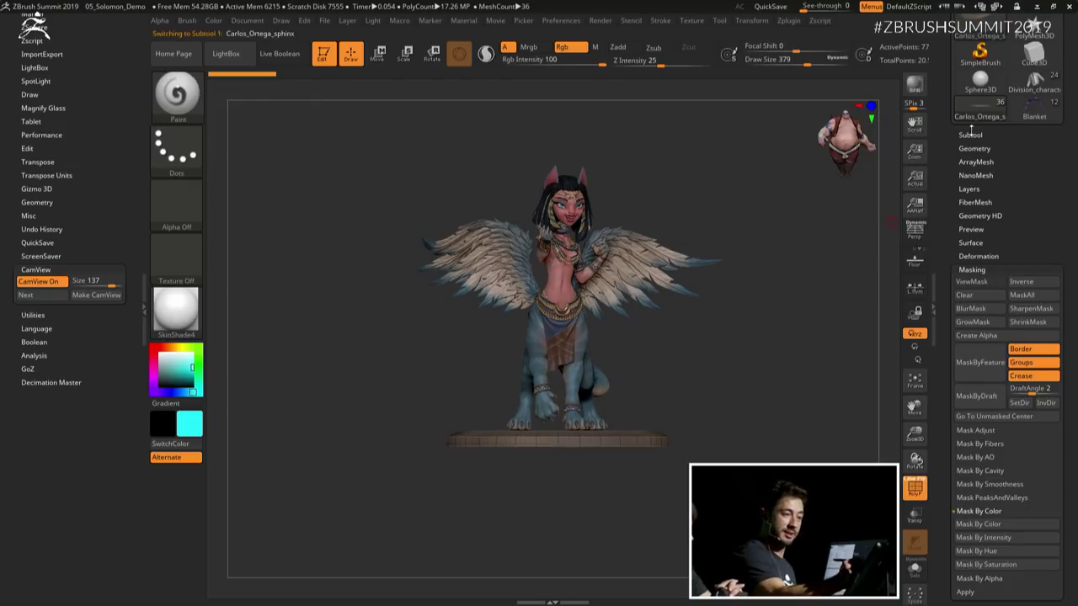
click(982, 135)
drag(787, 311, 649, 394)
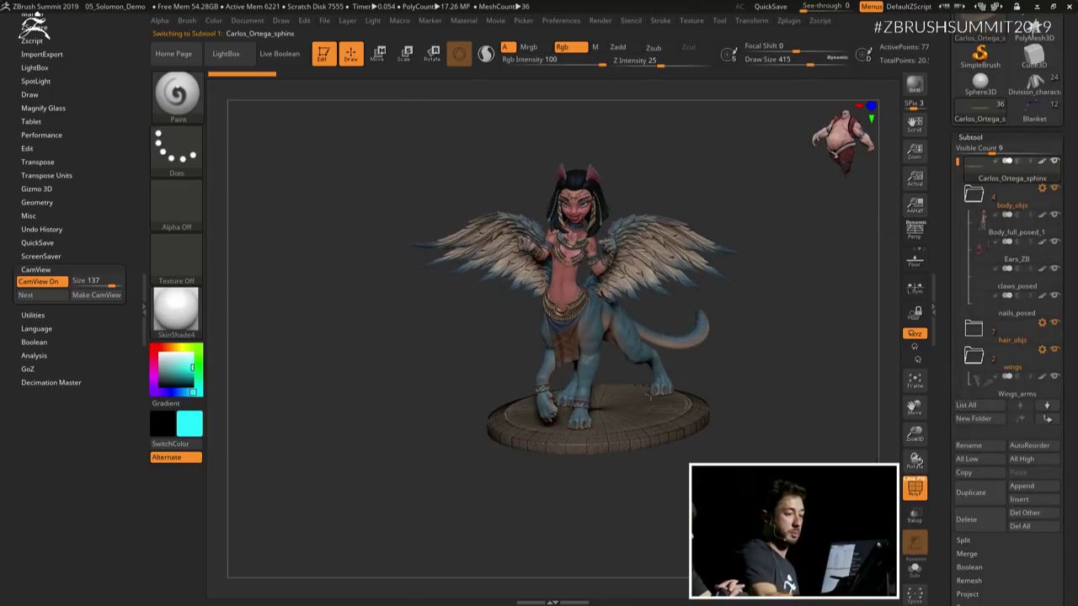
alt+drag(781, 360, 765, 349)
key(Delete)
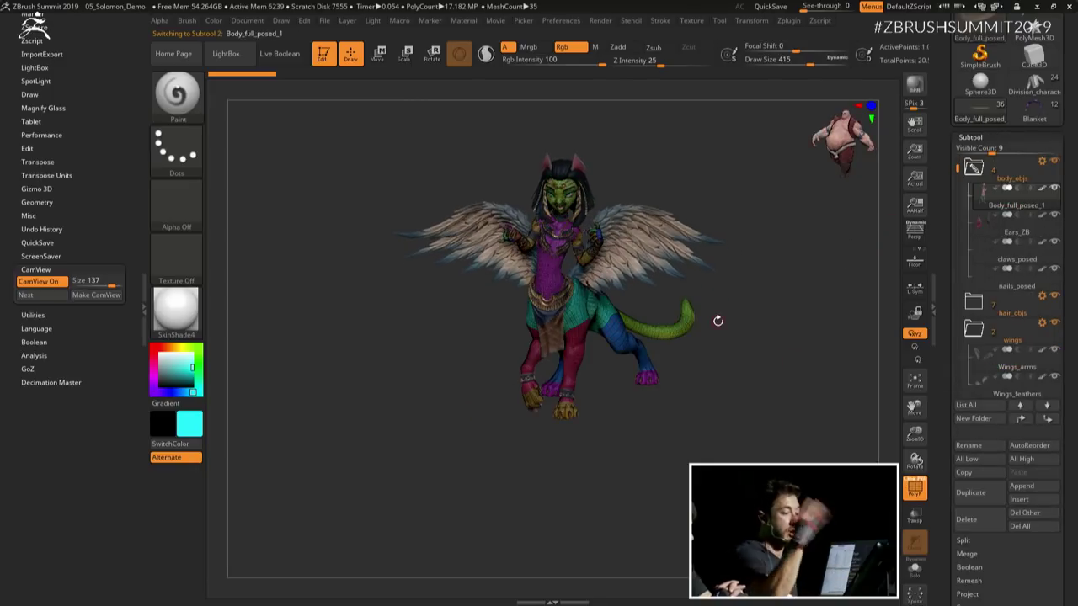
Step: Hide the polyframe and make a custom CamView from the sphinx
key(shift+f)
shift+drag(701, 373, 718, 354)
key(shift+f)
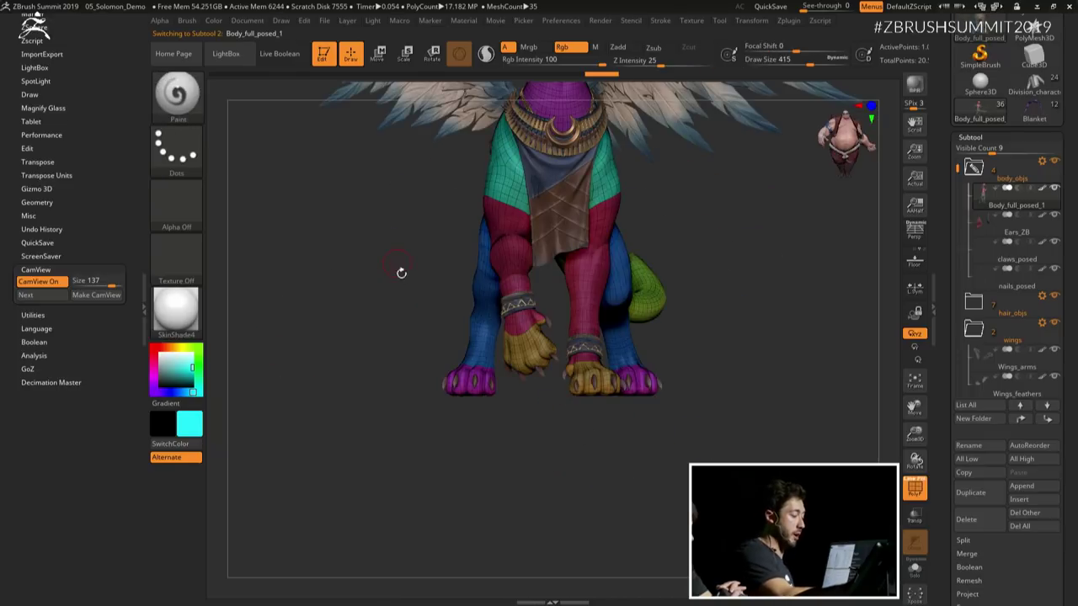
key(f)
key(shift+f)
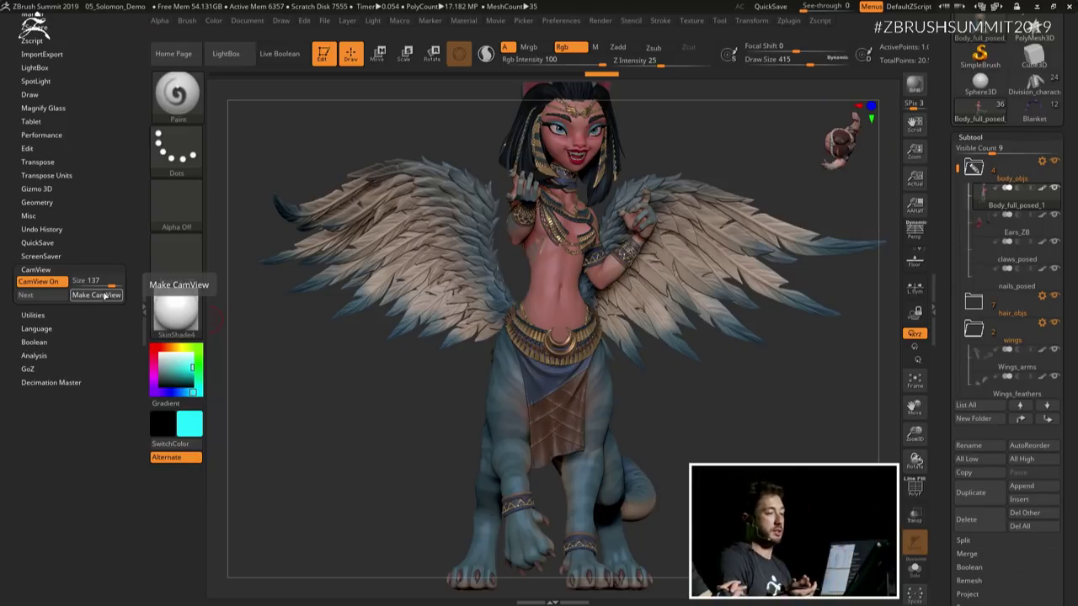
click(102, 293)
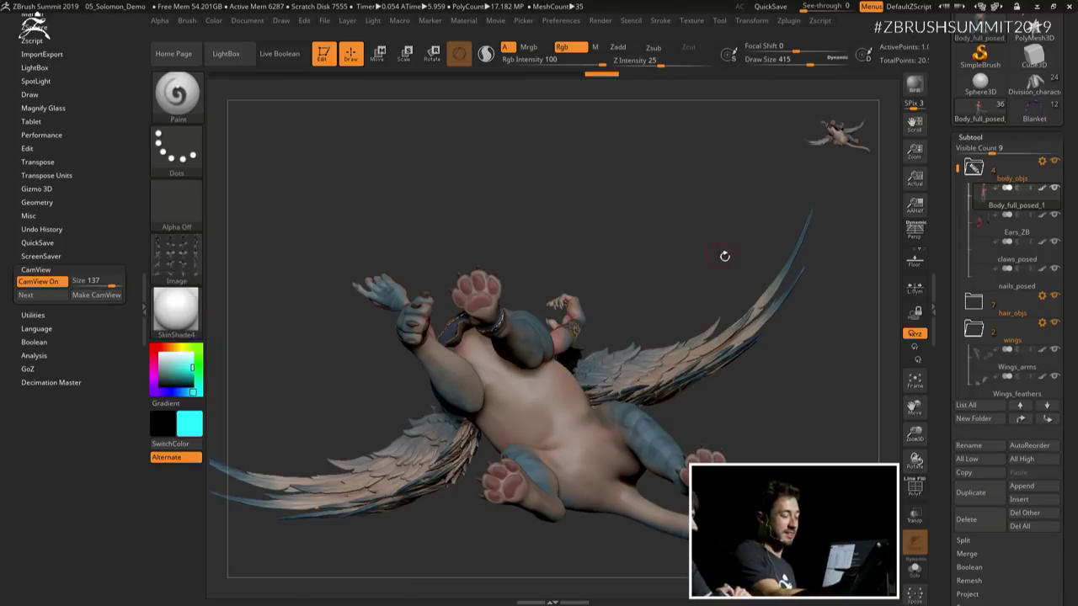
Step: Cycle through the available CamView models to the stocky full-body character
ctrl+right_drag(689, 227, 688, 287)
drag(706, 306, 722, 390)
click(52, 294)
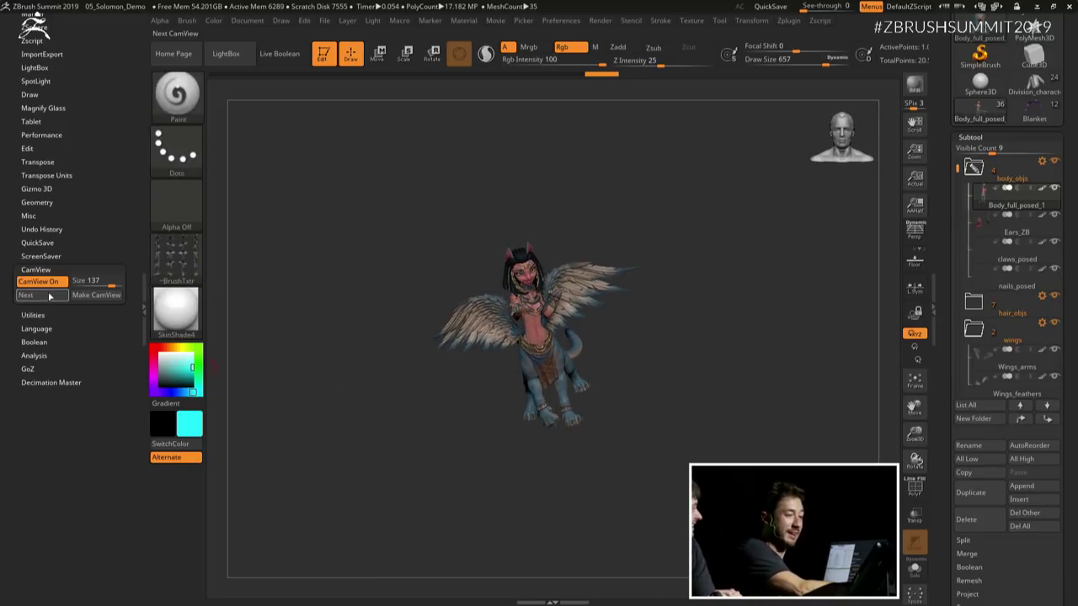
click(52, 295)
click(52, 295)
click(52, 296)
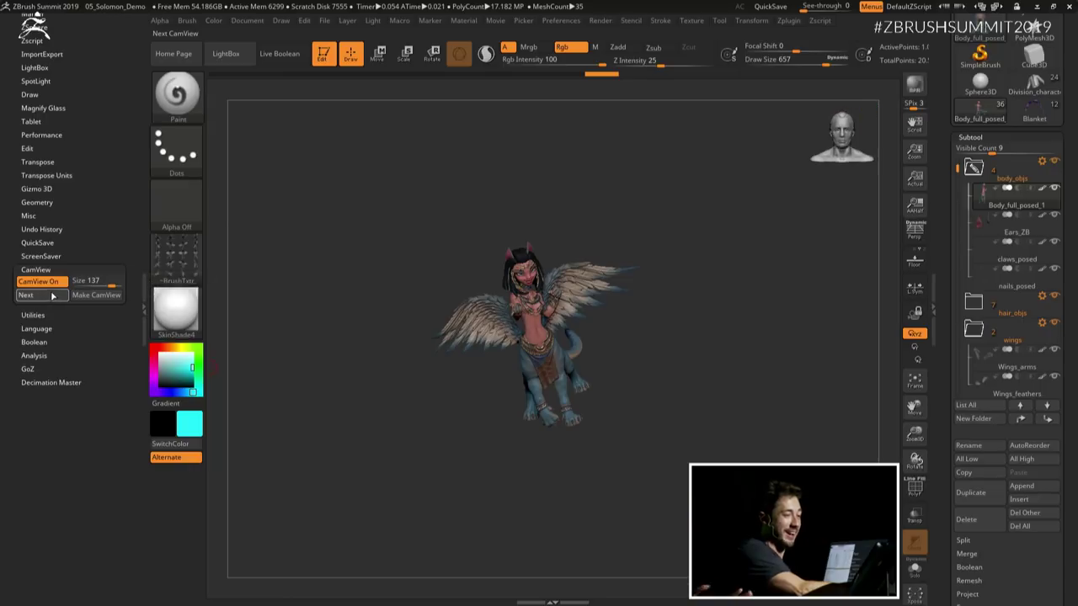
click(52, 296)
drag(672, 308, 723, 358)
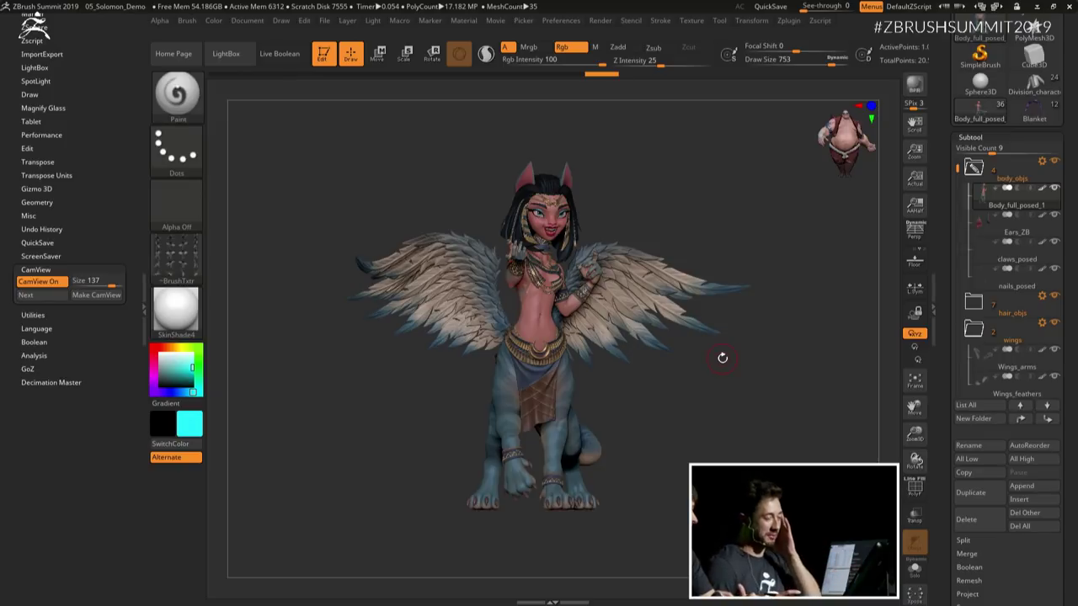
Step: Toggle the sphinx's polyframe on and off, and generate the custom CamView from the sphinx again
mouse_move(700, 397)
ctrl+right_down()
mouse_move(628, 396)
mouse_move(704, 406)
mouse_move(682, 413)
ctrl+right_up()
key(shift+f)
key(shift+f)
ctrl+right_drag(283, 351, 282, 346)
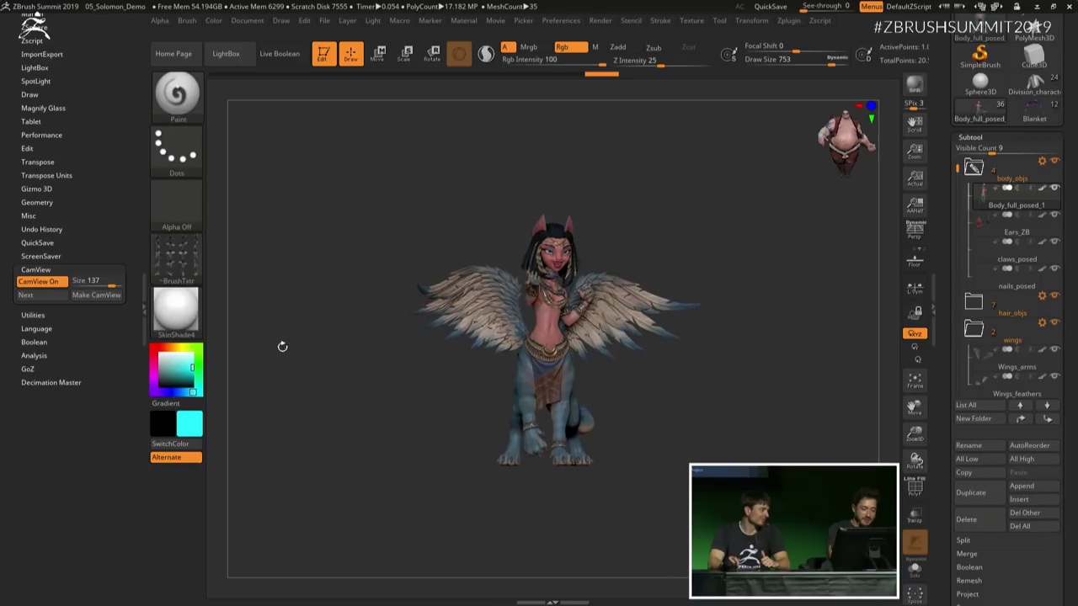
click(106, 294)
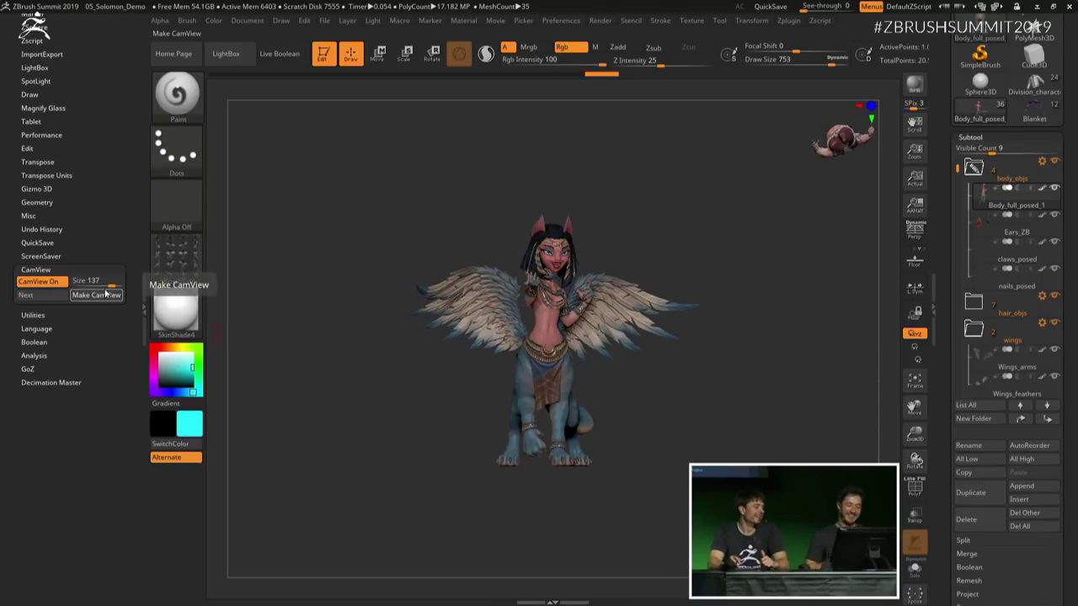
click(106, 295)
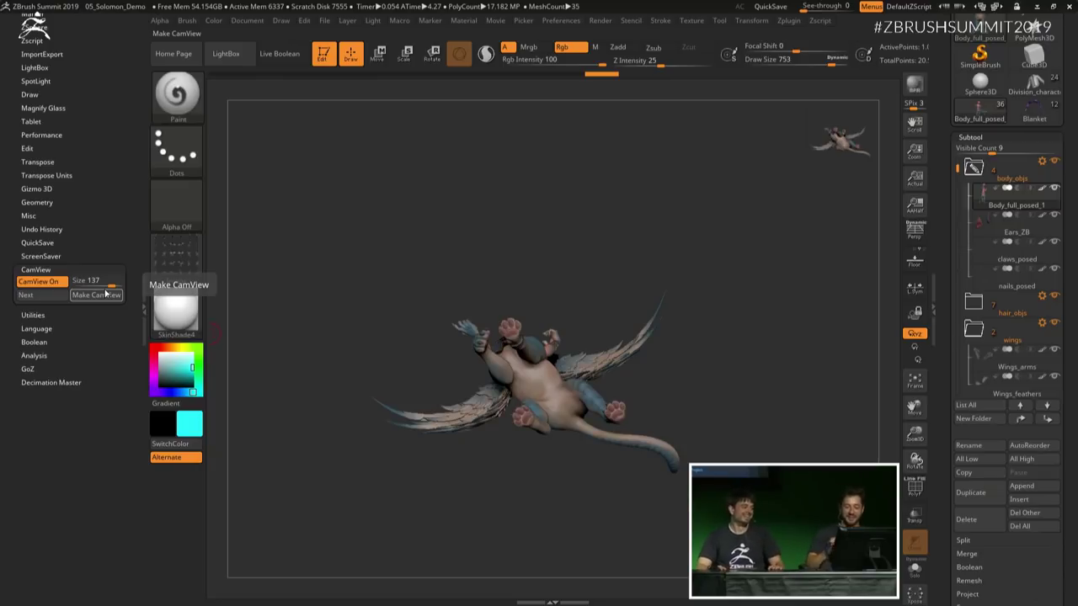
Step: Examine the sphinx from several angles alongside the CamView head, toggling its polyframe on and off
mouse_move(704, 306)
right_down()
mouse_move(734, 318)
mouse_move(738, 379)
mouse_move(727, 407)
right_up()
mouse_move(728, 406)
ctrl+right_down()
mouse_move(786, 409)
mouse_move(681, 341)
mouse_move(699, 301)
mouse_move(734, 347)
ctrl+right_up()
key(s)
click(744, 351)
mouse_move(734, 347)
right_down()
mouse_move(690, 328)
mouse_move(751, 363)
mouse_move(706, 357)
mouse_move(760, 356)
mouse_move(743, 407)
mouse_move(627, 408)
right_up()
key(shift+f)
key(shift+f)
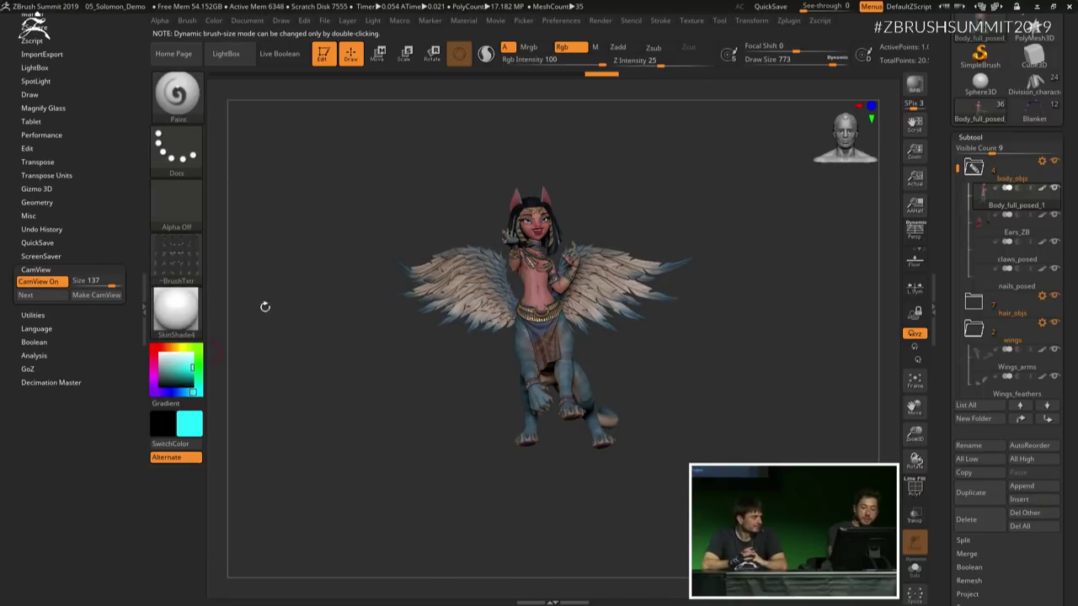
ctrl+right_drag(670, 218, 738, 380)
key(shift+f)
key(shift+f)
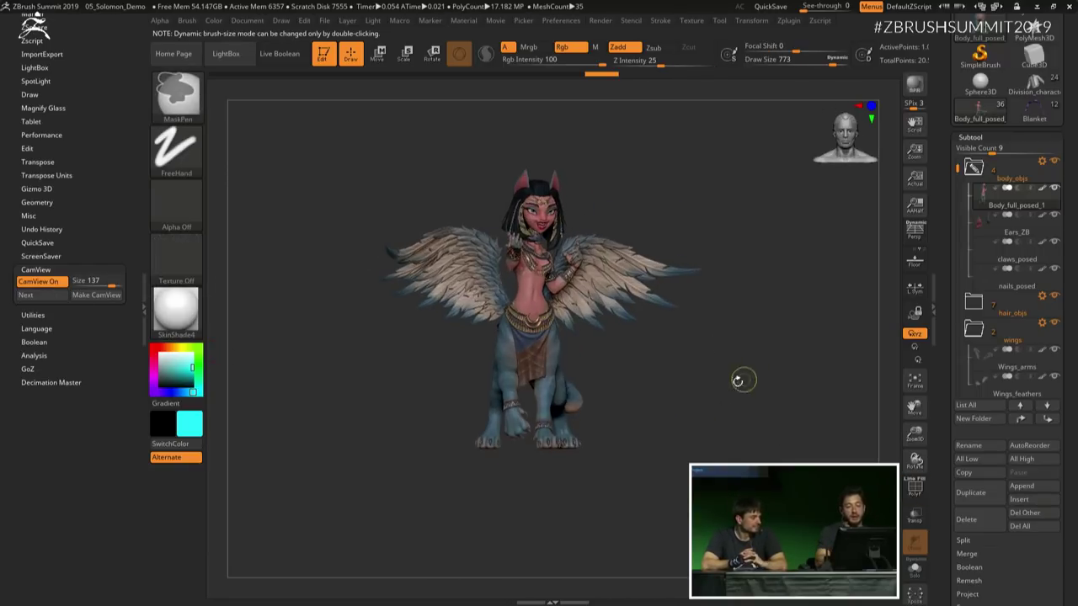
key(shift+f)
key(shift+f)
alt+right_drag(782, 308, 793, 338)
key(s)
click(773, 370)
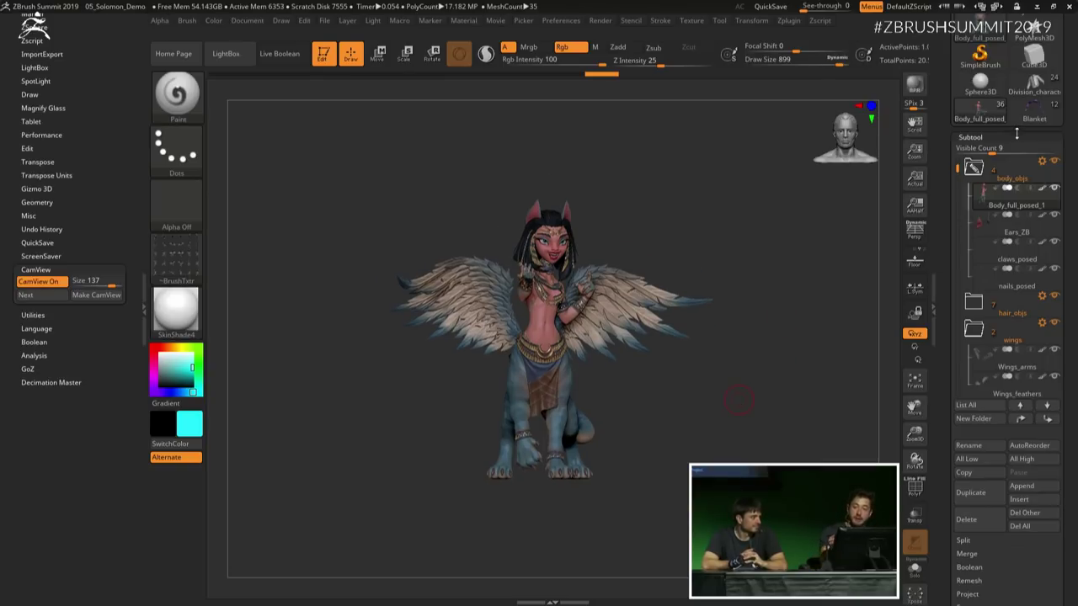
Step: Collapse the subtool list, switch to the Division character, and set the draw size to 51
click(1016, 137)
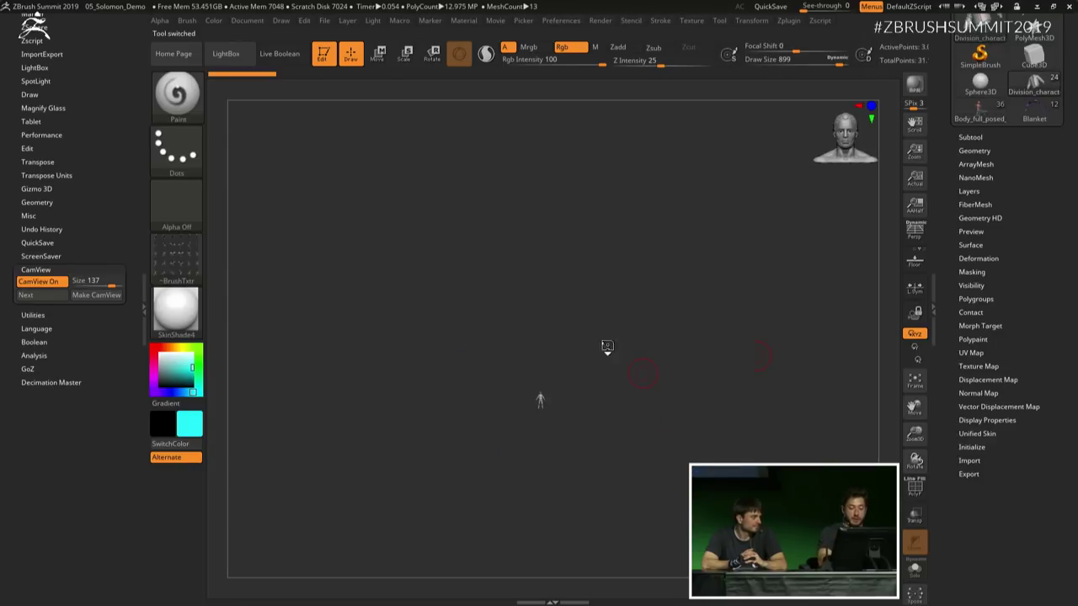
ctrl+right_drag(665, 405, 669, 463)
mouse_move(622, 422)
alt+right_down()
mouse_move(628, 358)
mouse_move(638, 391)
mouse_move(649, 355)
mouse_move(686, 375)
mouse_move(645, 280)
mouse_move(695, 327)
alt+right_up()
key(s)
key(s)
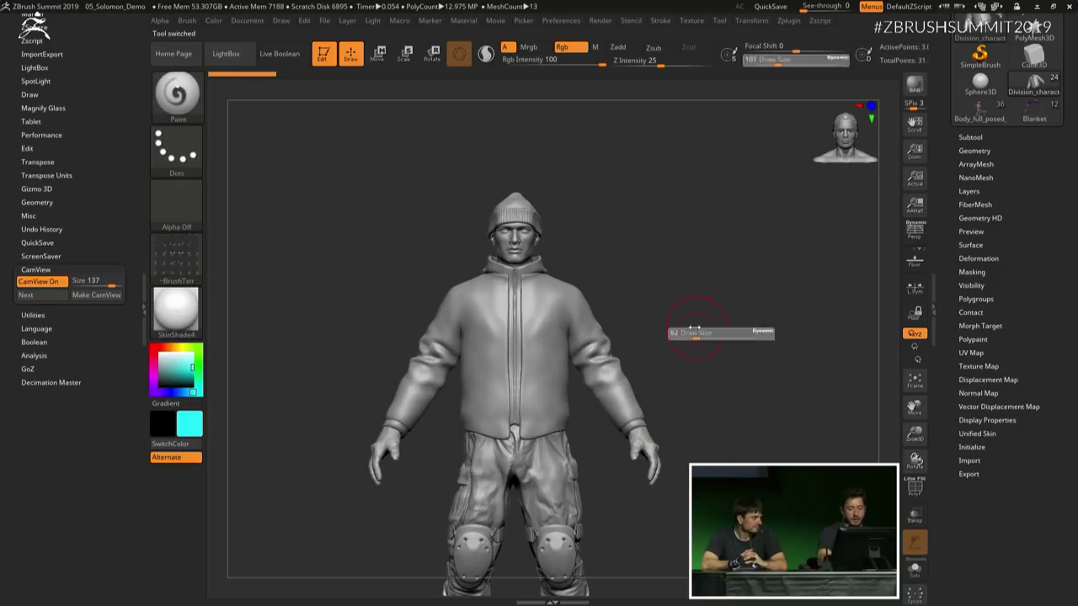
alt+right_drag(619, 327, 638, 289)
mouse_move(637, 289)
ctrl+right_down()
mouse_move(643, 256)
mouse_move(682, 226)
ctrl+right_up()
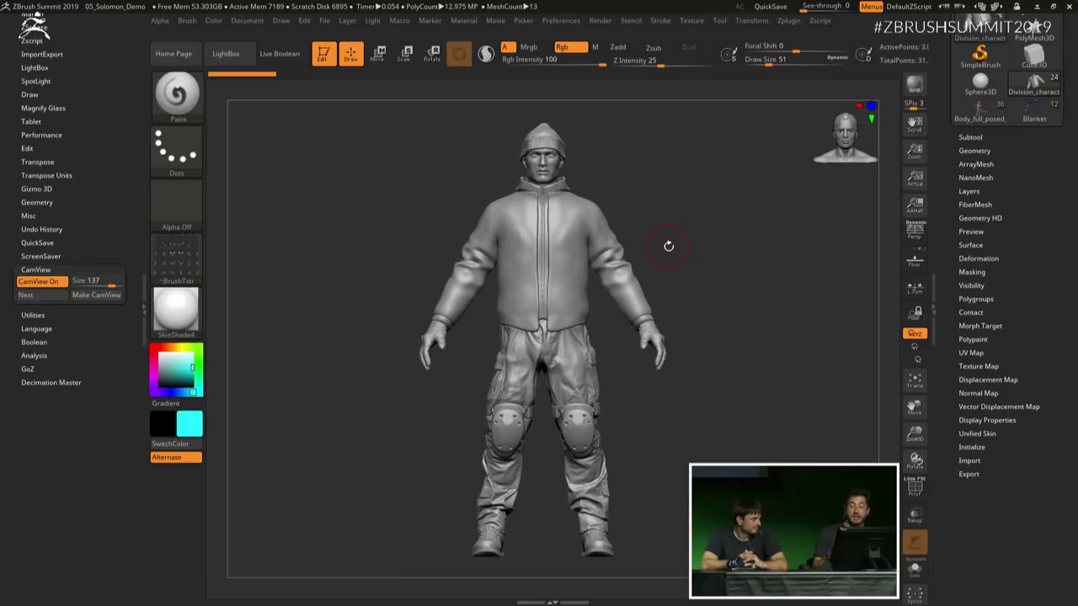
Step: Isolate the Division character's active subtool with Solo and set the draw size to 2
mouse_move(593, 347)
ctrl+right_down()
mouse_move(618, 325)
mouse_move(623, 335)
ctrl+right_up()
key(ctrl+shift+s)
ctrl+right_drag(575, 301, 572, 294)
key(s)
drag(572, 294, 551, 298)
ctrl+right_drag(568, 297, 615, 373)
click(177, 98)
click(241, 430)
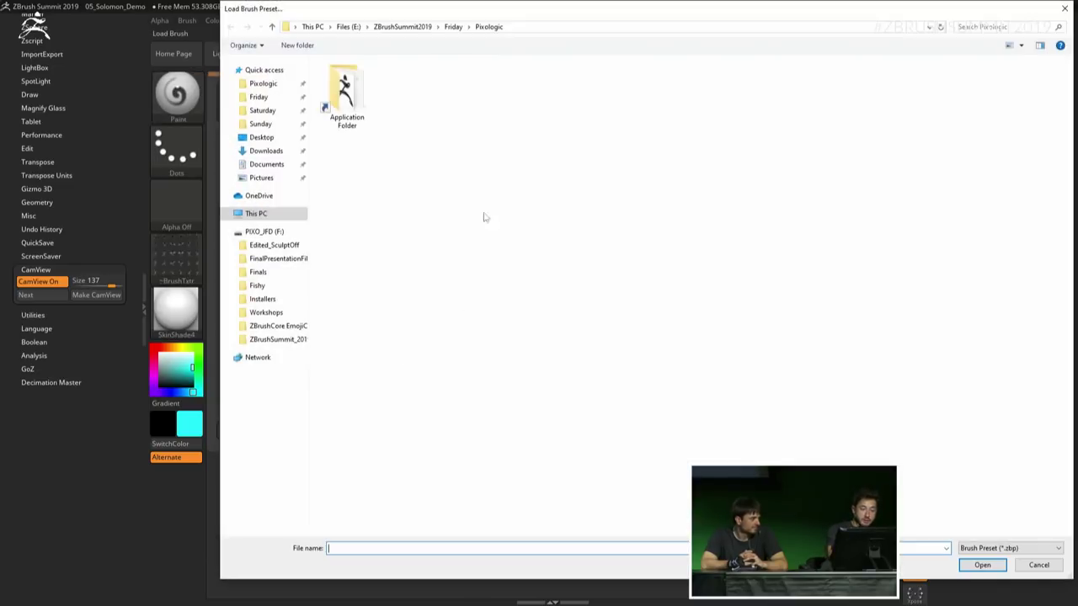
click(454, 28)
double_click(391, 77)
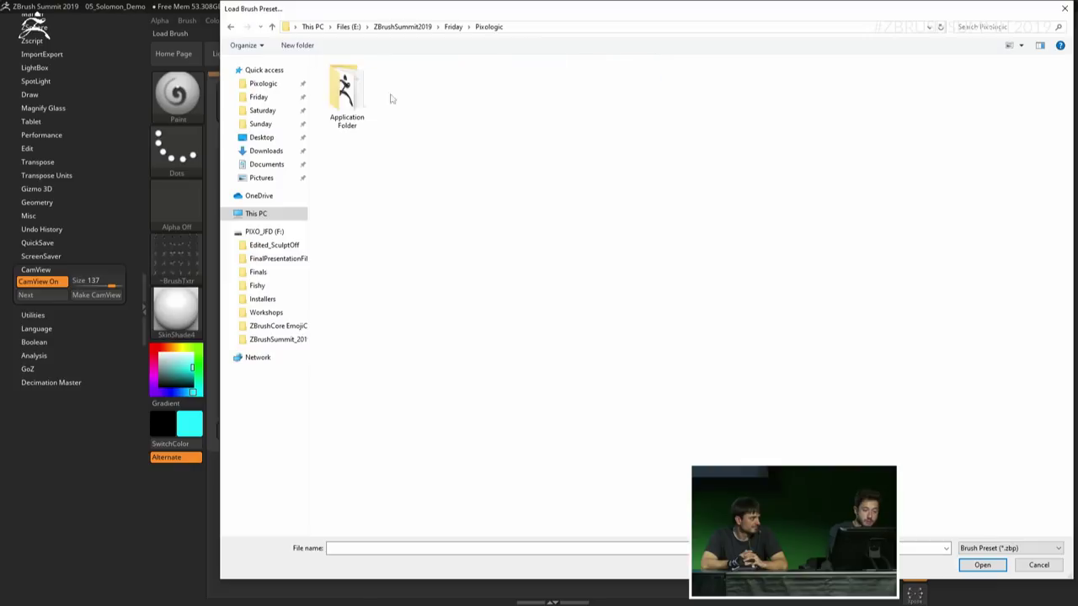
double_click(343, 93)
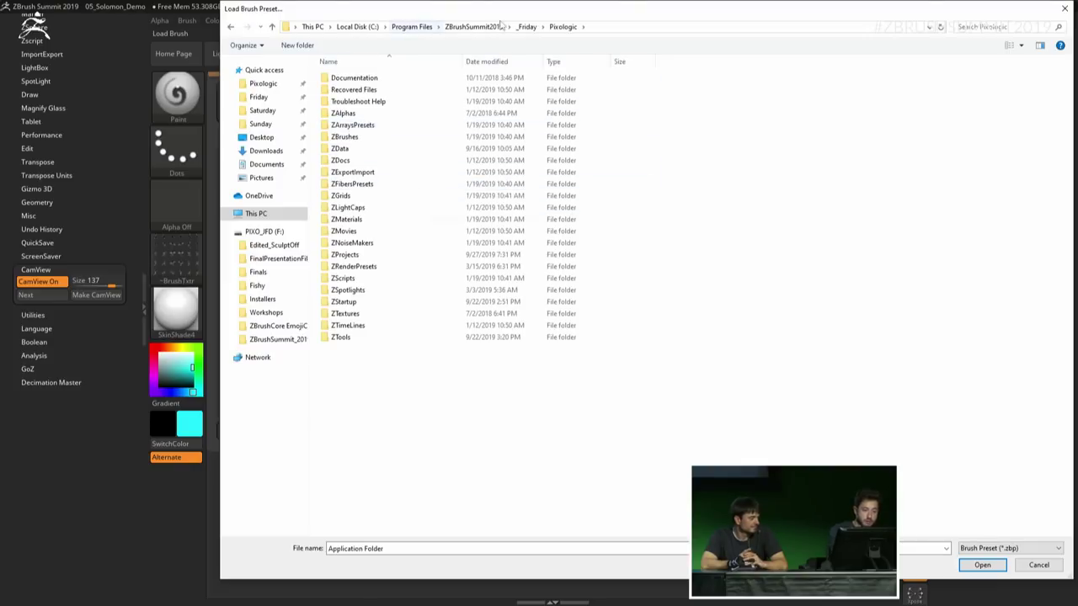
click(527, 27)
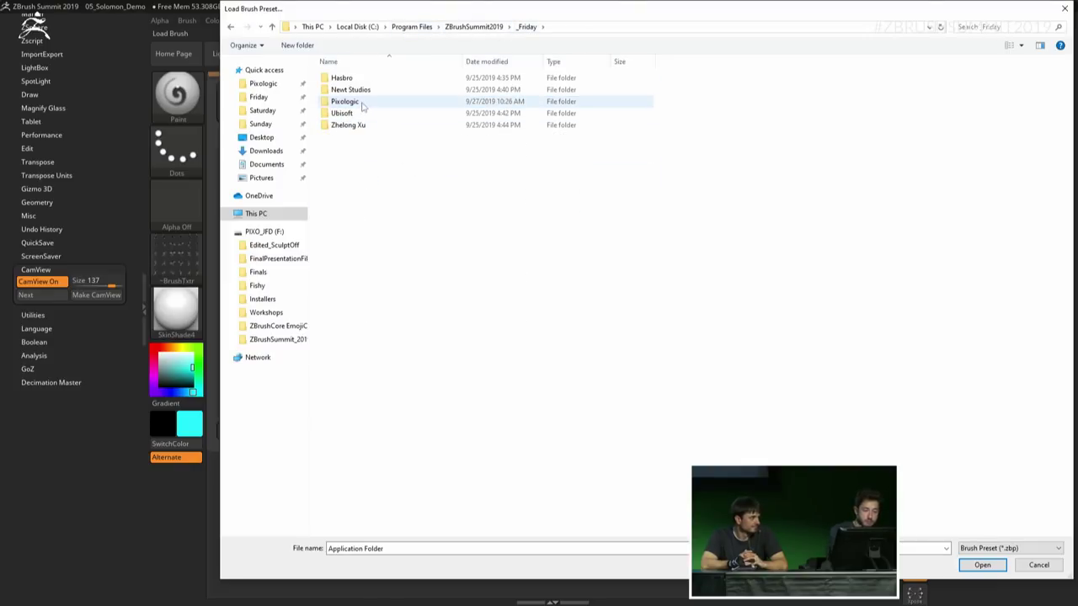
click(304, 92)
double_click(344, 77)
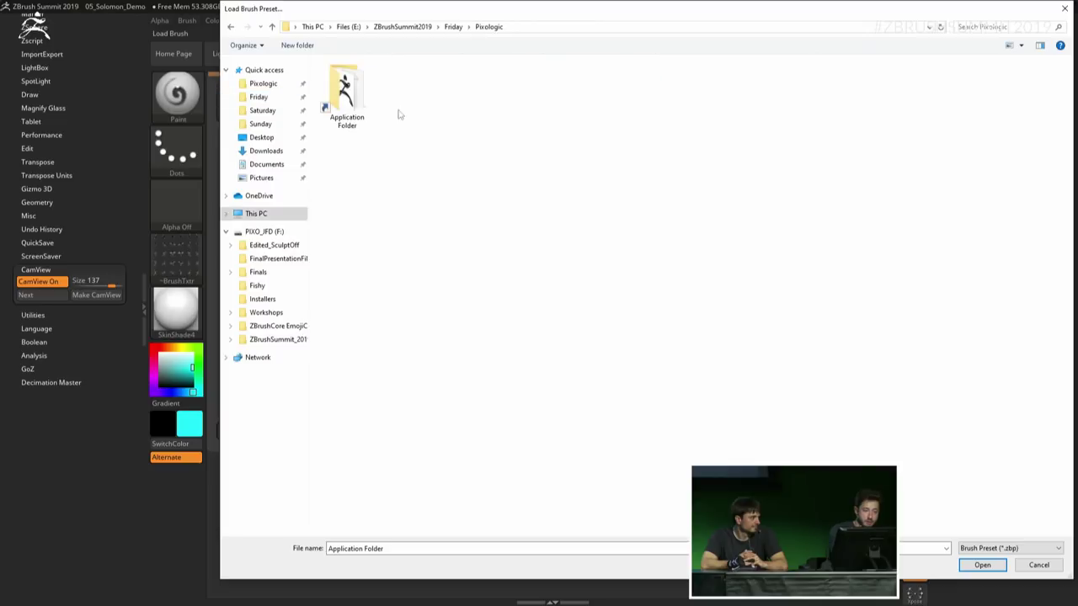
double_click(345, 97)
click(527, 28)
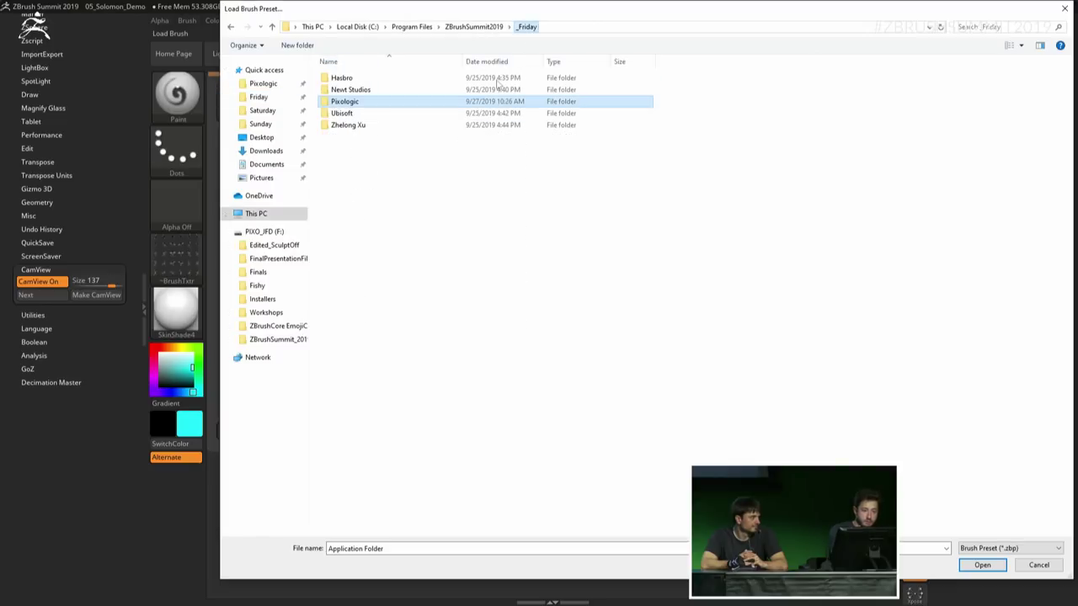
double_click(361, 103)
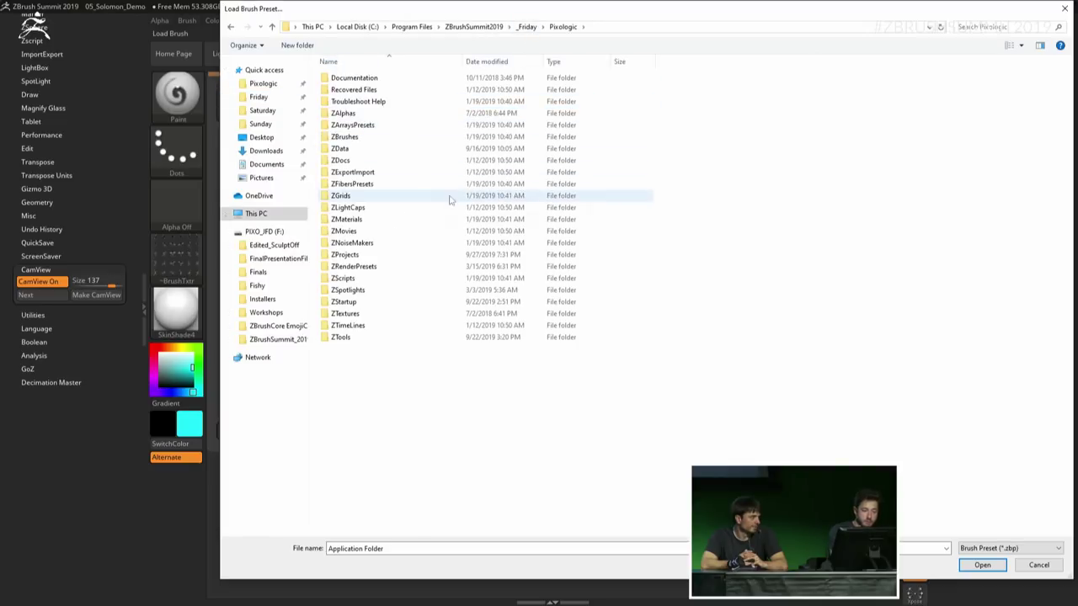
click(473, 26)
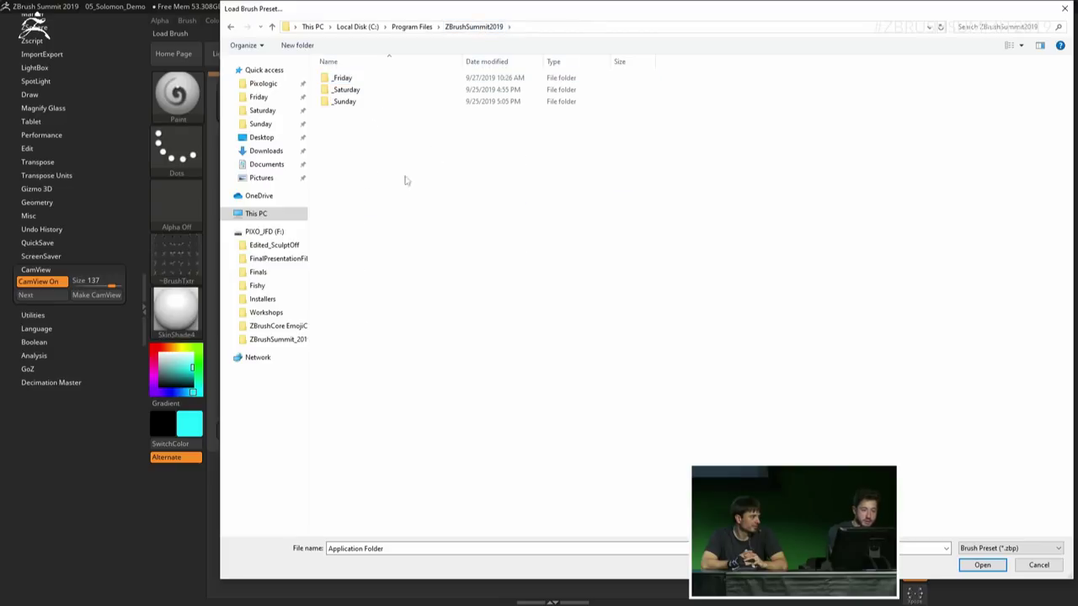
double_click(342, 77)
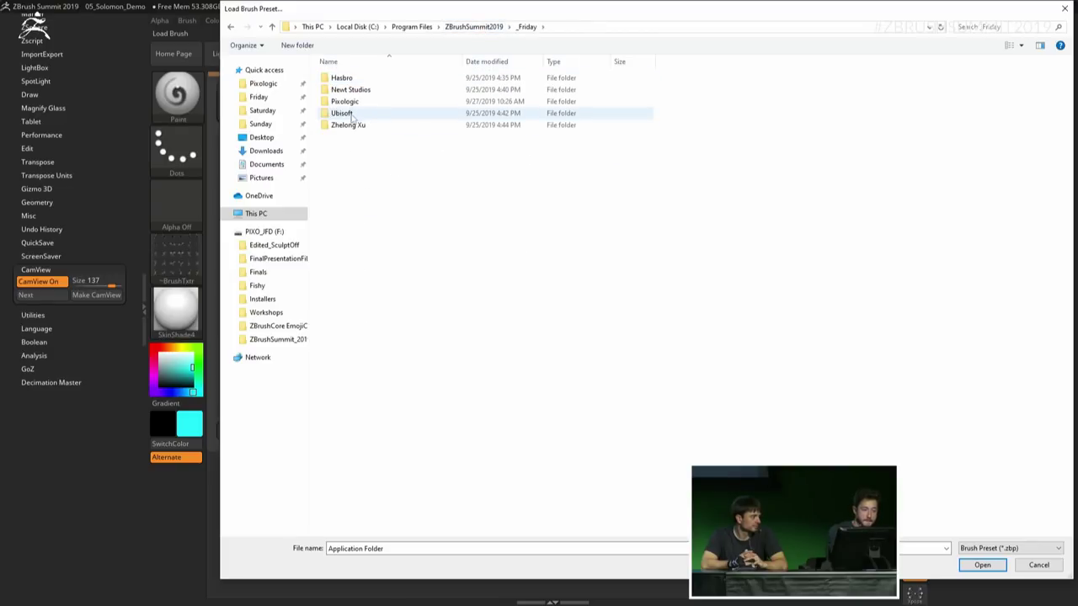
click(262, 83)
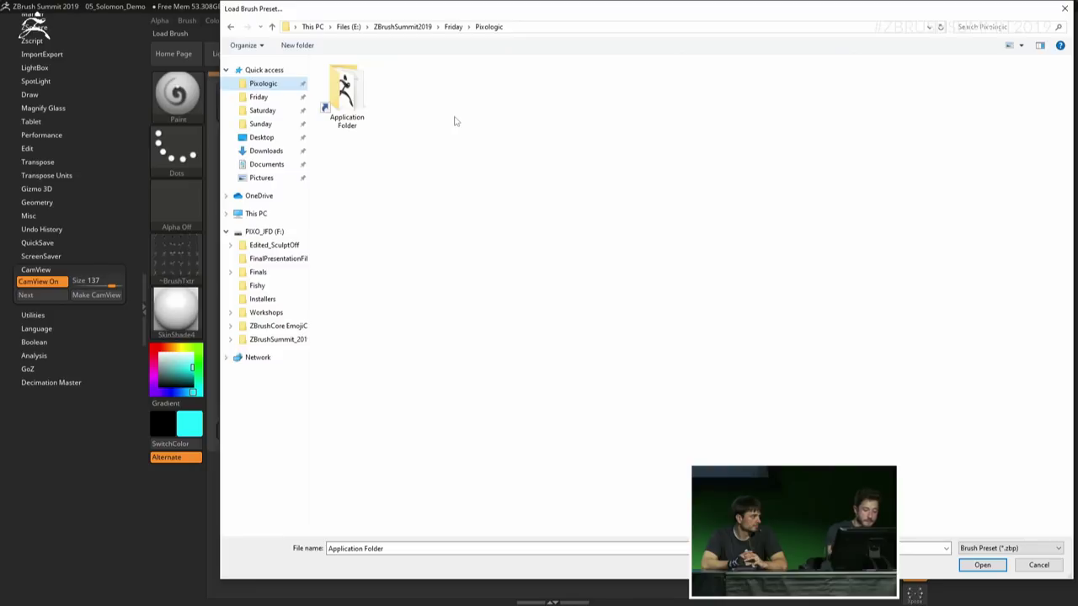
click(1022, 565)
click(176, 96)
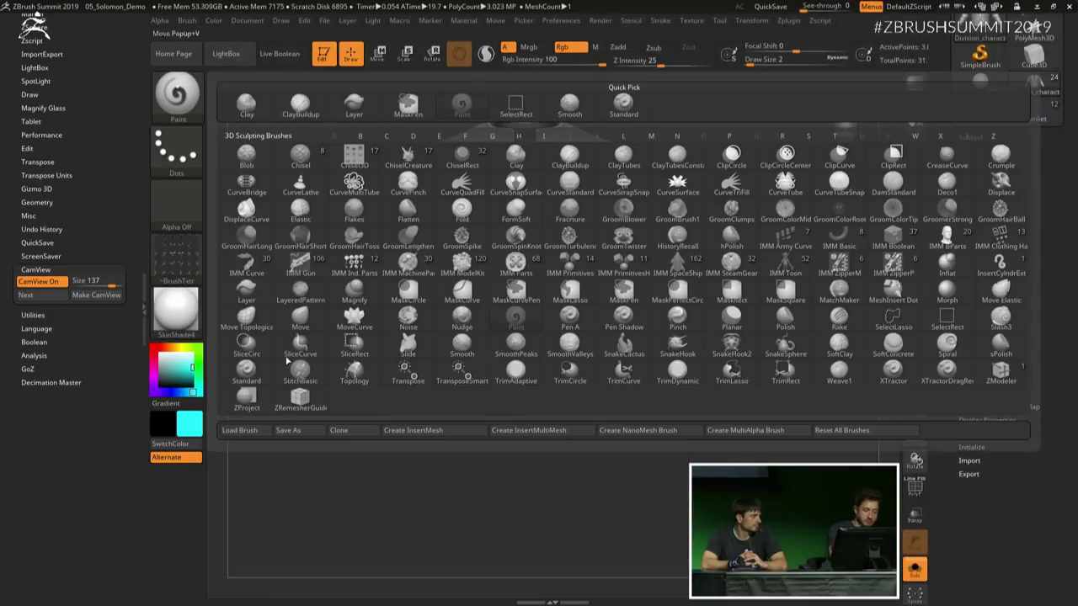
click(239, 429)
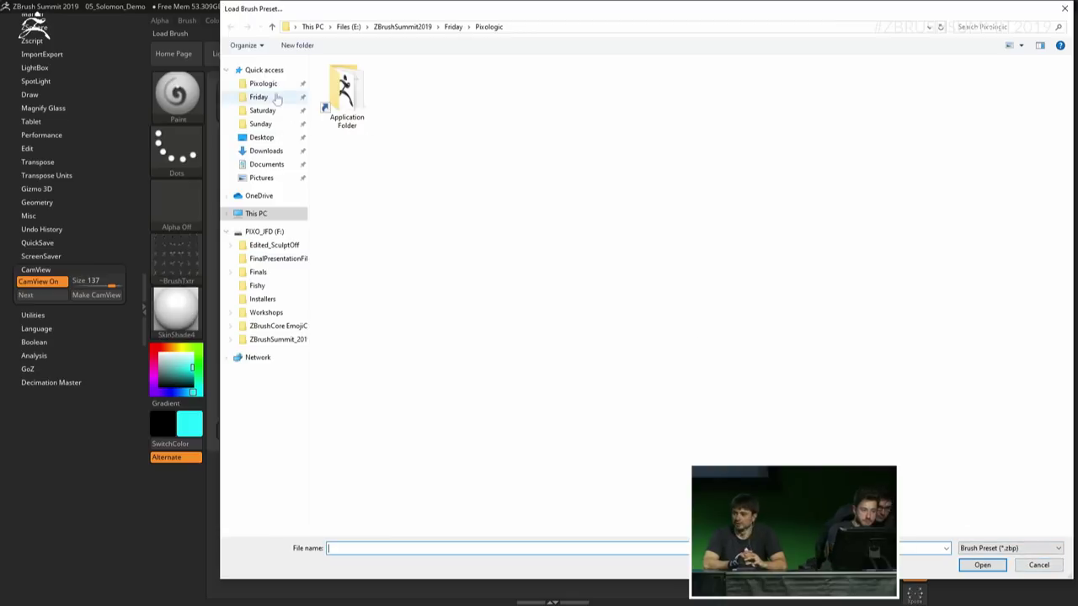
click(268, 98)
double_click(373, 79)
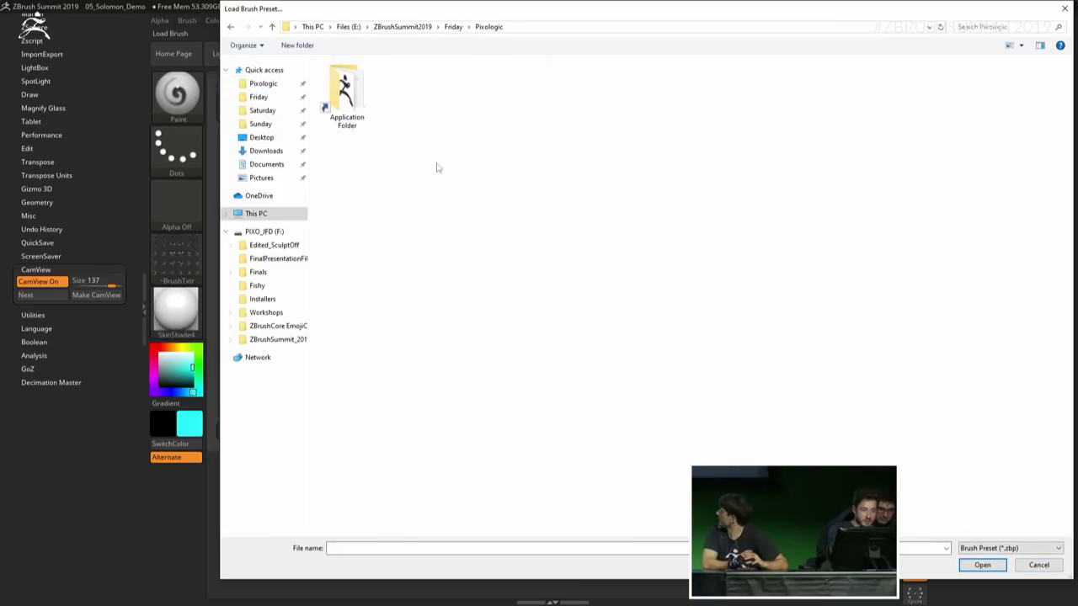
click(355, 95)
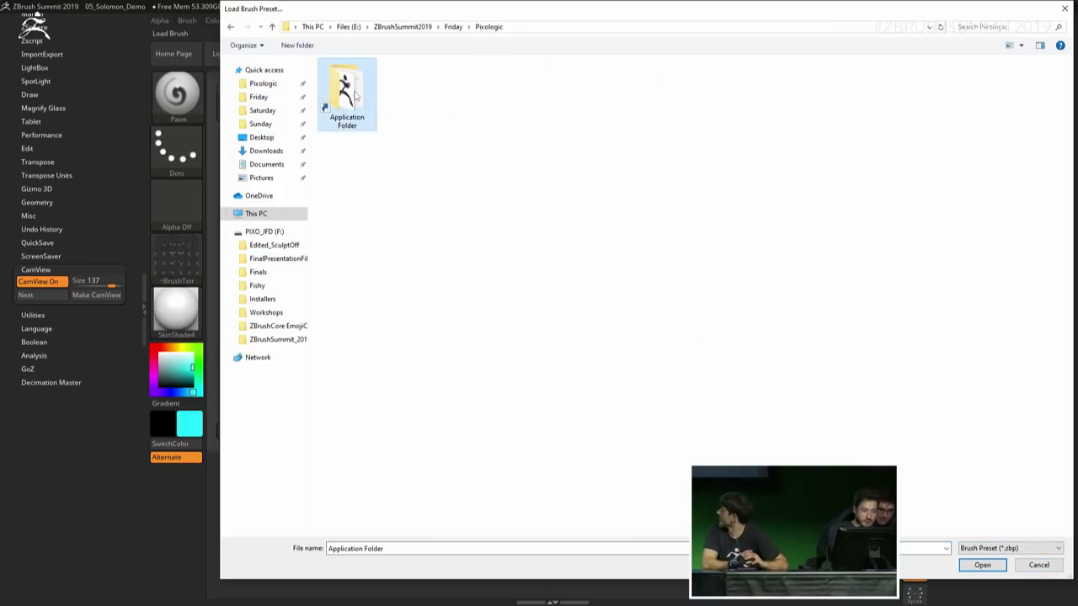
click(1038, 565)
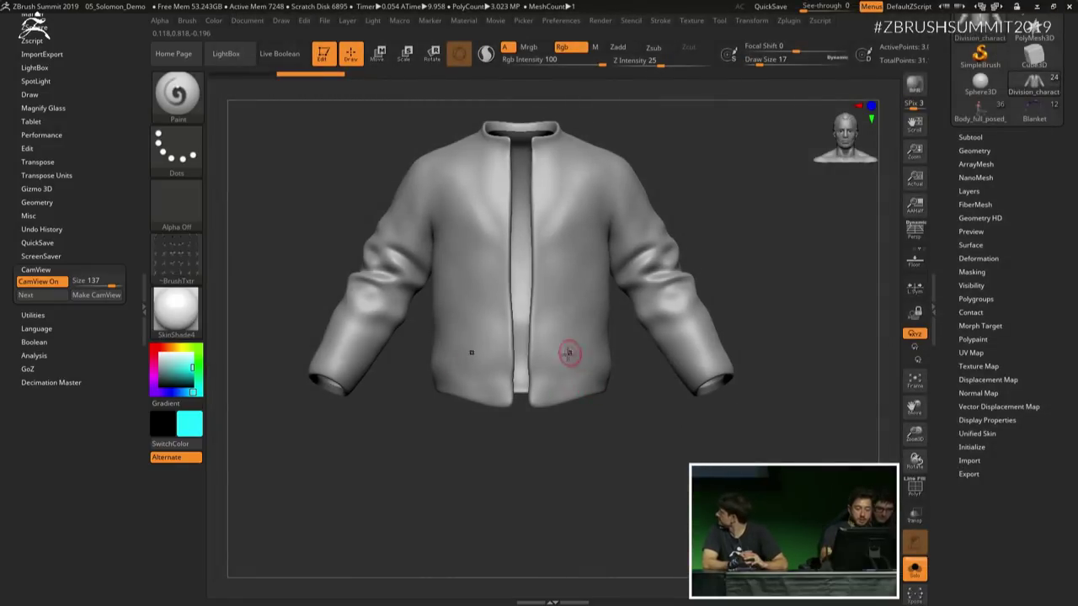
Step: Switch from the Paint brush to the DamStandard brush for sculpting the jacket
mouse_move(569, 353)
alt+right_down()
mouse_move(548, 396)
mouse_move(584, 377)
alt+right_up()
click(179, 96)
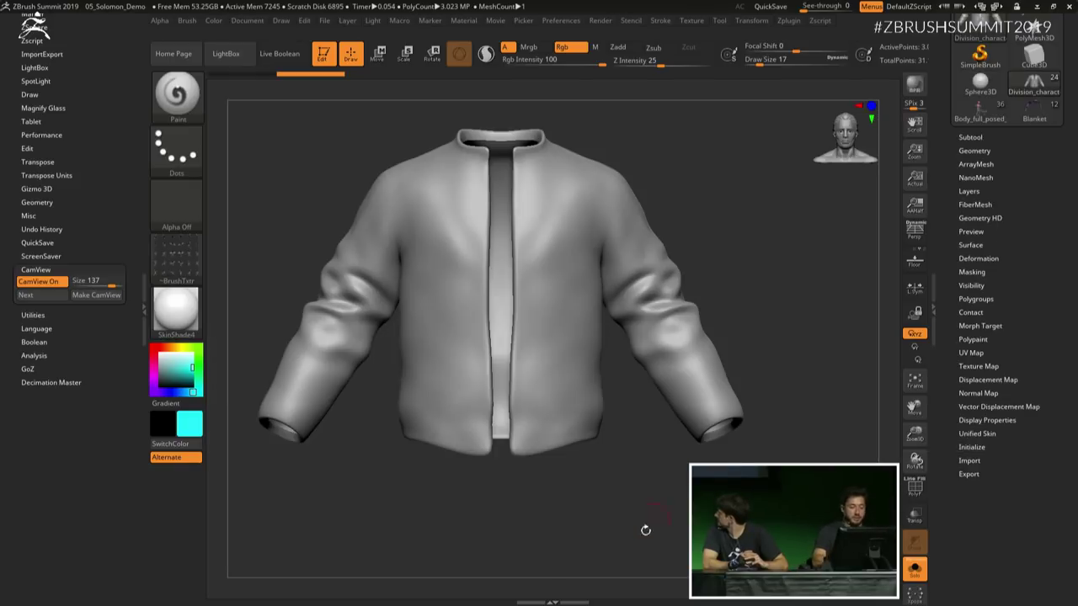
alt+right_drag(604, 403, 528, 297)
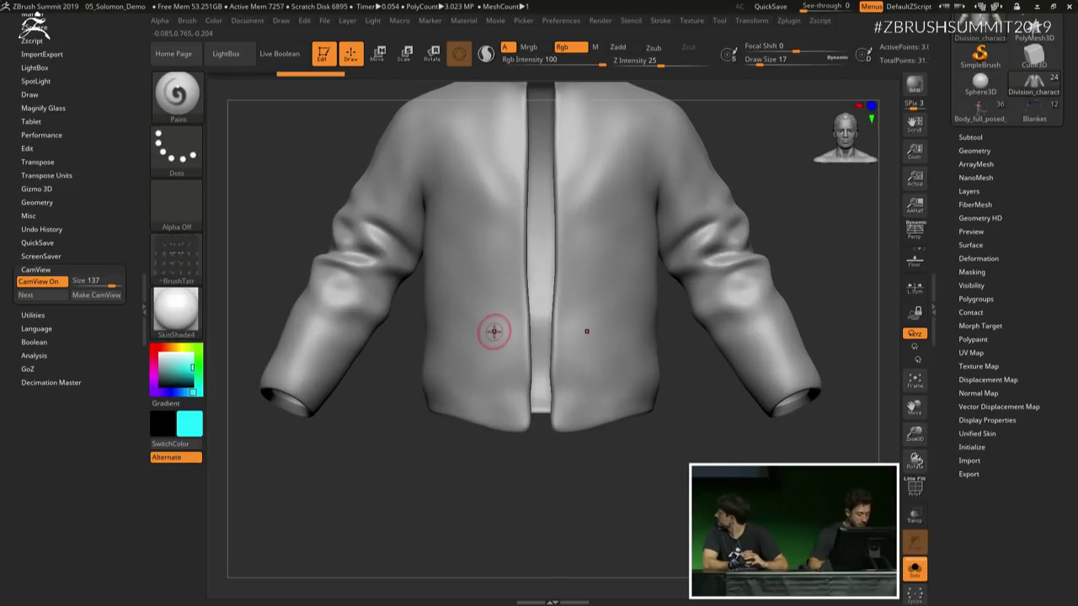
key(b)
key(d)
key(s)
Step: Try a DamStandard dab on the jacket's front, set the draw size to 7, and undo the dab
alt+right_drag(494, 332, 503, 350)
ctrl+right_drag(502, 350, 497, 310)
click(487, 321)
key(s)
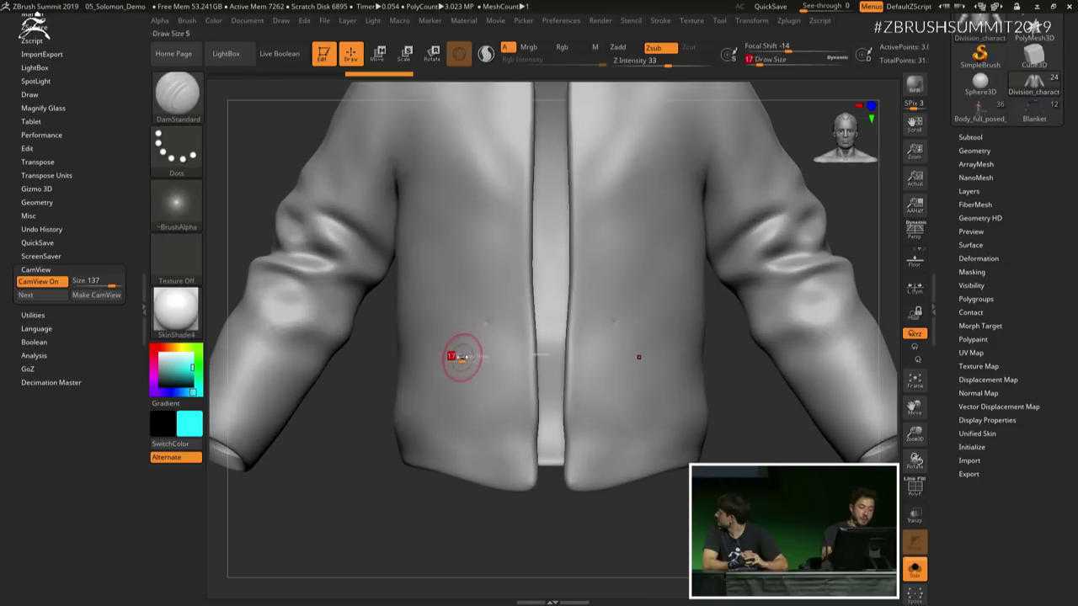
drag(461, 357, 455, 357)
mouse_move(464, 360)
ctrl+right_down()
mouse_move(500, 348)
mouse_move(499, 367)
mouse_move(476, 367)
ctrl+right_up()
key(ctrl+z)
ctrl+right_drag(477, 367, 480, 355)
ctrl+right_drag(459, 417, 475, 376)
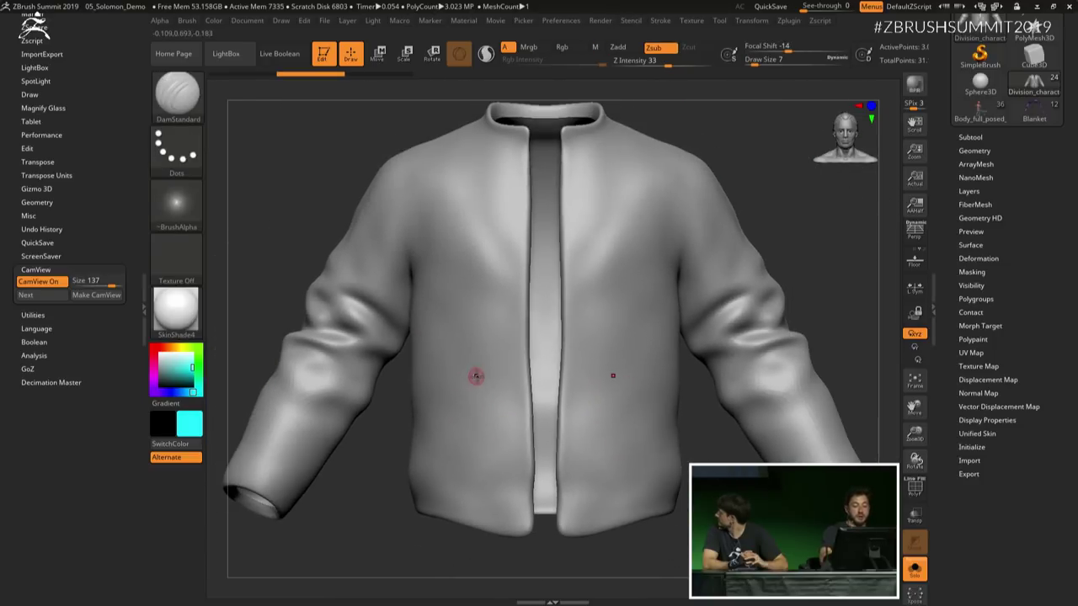
Step: Examine the jacket's front, shoulder, hem and sleeve from several angles
right_drag(423, 163, 441, 247)
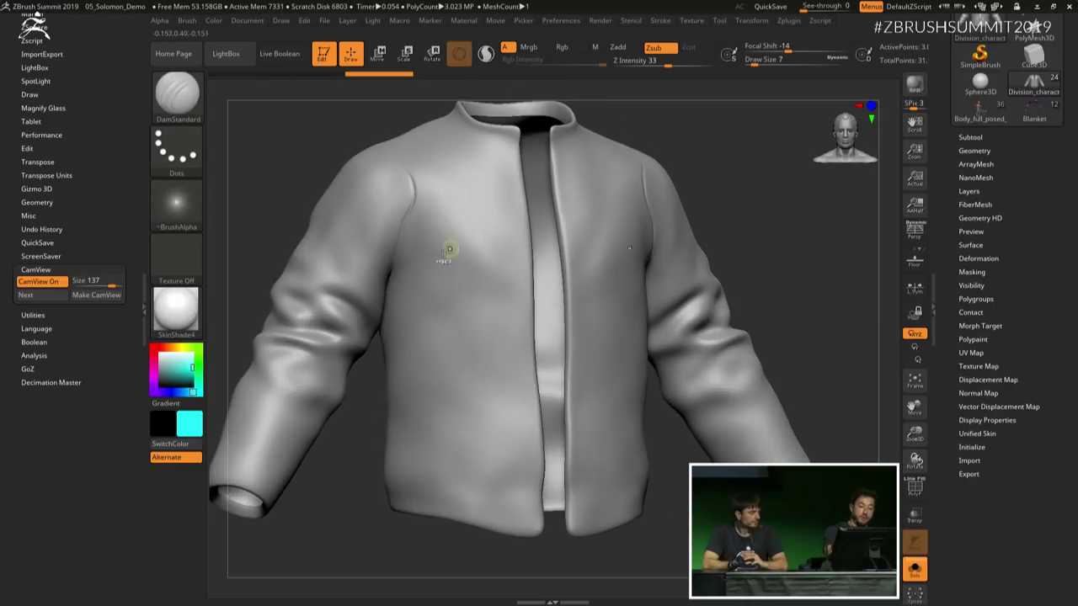
right_drag(392, 145, 455, 215)
ctrl+right_drag(455, 215, 527, 296)
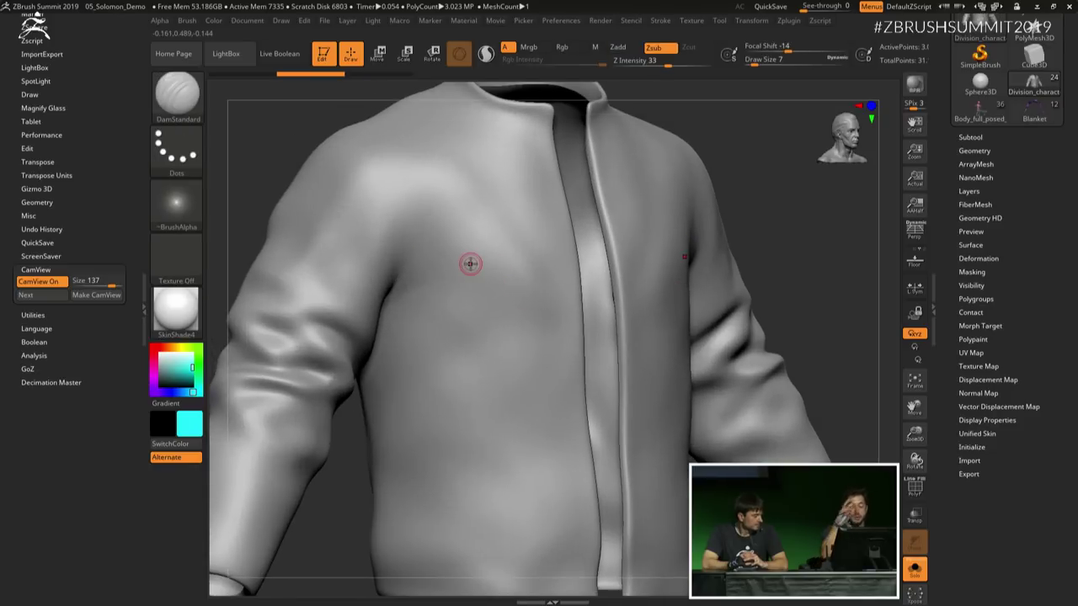
alt+right_drag(481, 323, 447, 278)
mouse_move(446, 278)
ctrl+right_down()
mouse_move(426, 325)
mouse_move(526, 255)
mouse_move(525, 301)
mouse_move(443, 379)
mouse_move(431, 341)
ctrl+right_up()
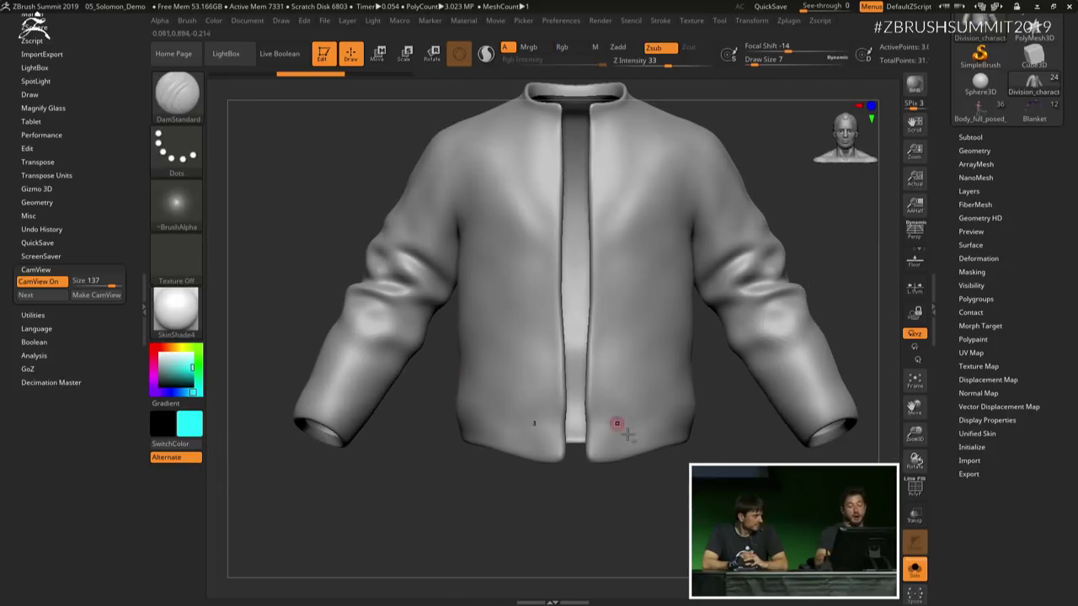
alt+right_drag(618, 423, 646, 431)
ctrl+right_drag(646, 431, 699, 421)
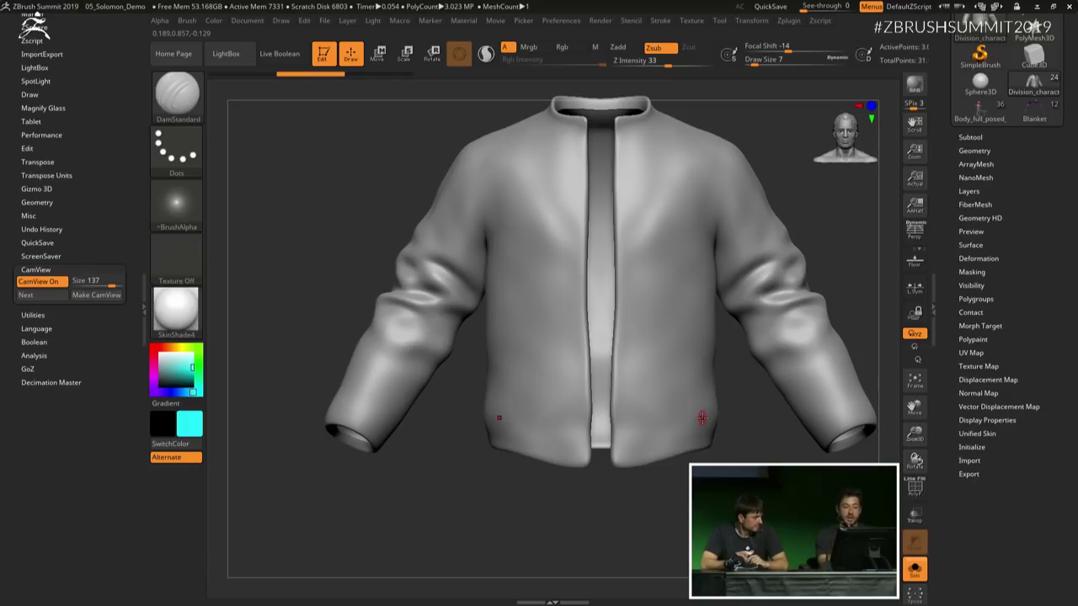
right_drag(702, 418, 545, 244)
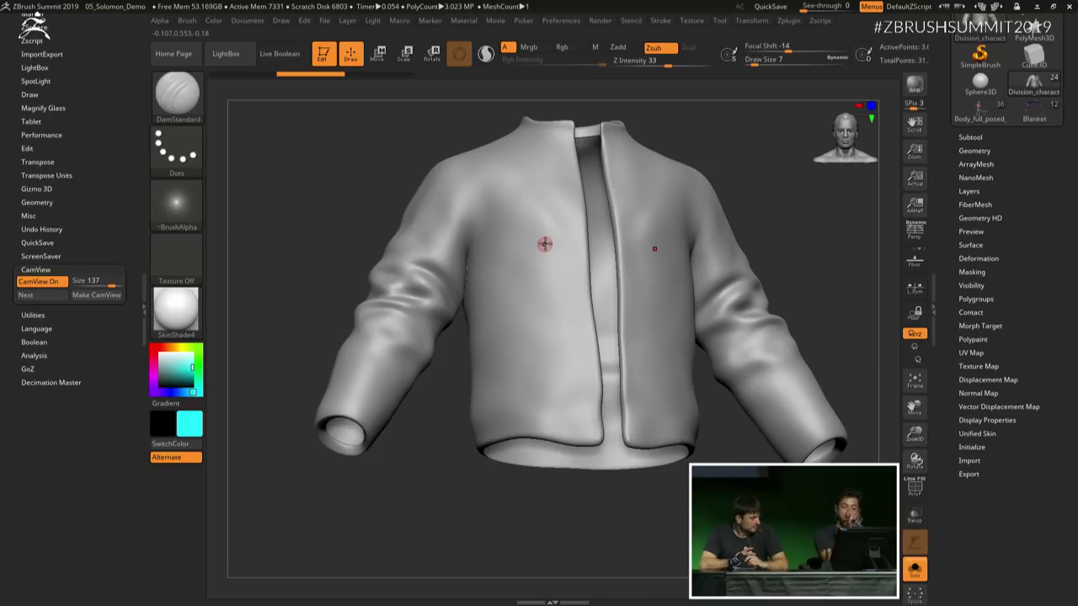
mouse_move(510, 286)
ctrl+right_down()
mouse_move(532, 281)
mouse_move(466, 281)
ctrl+right_up()
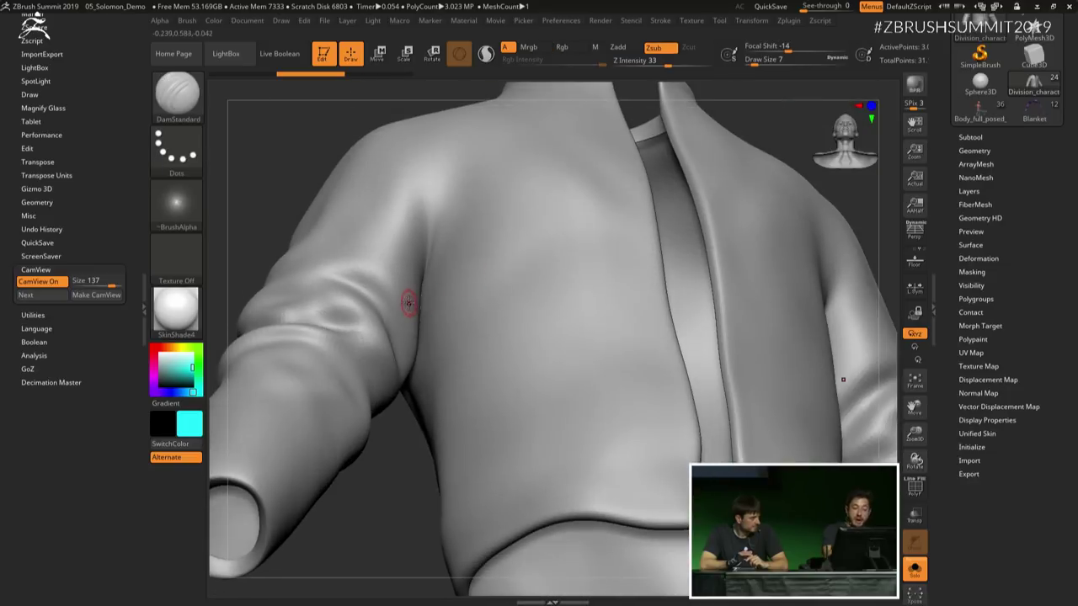
right_drag(409, 301, 435, 278)
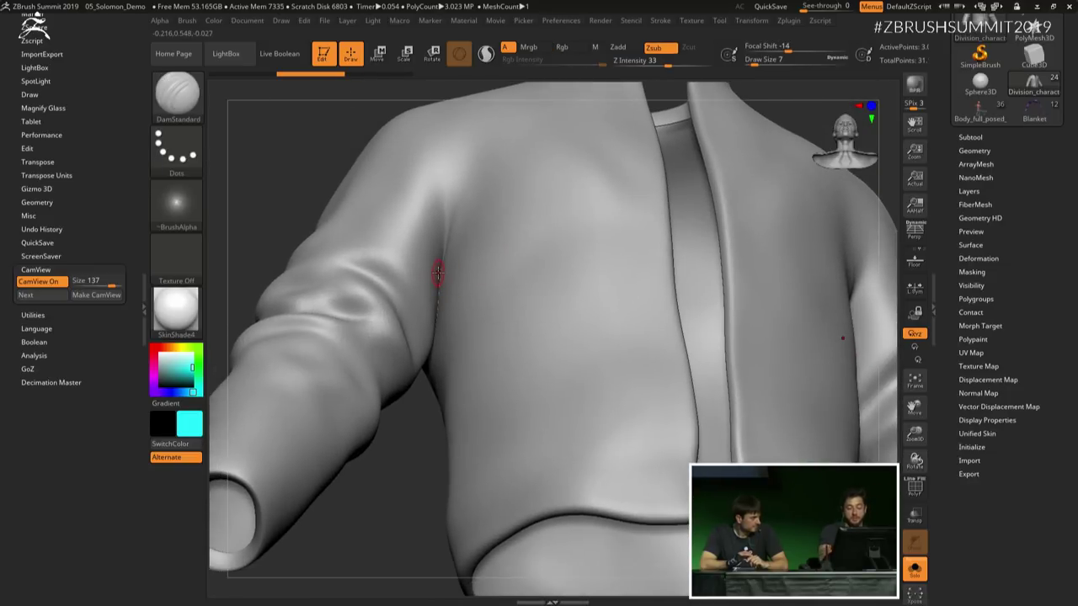
Step: Check the brush's Lazy Mouse settings and carve a seam at draw size 3 along the sleeve's underside and down the jacket's side
right_drag(592, 286, 543, 337)
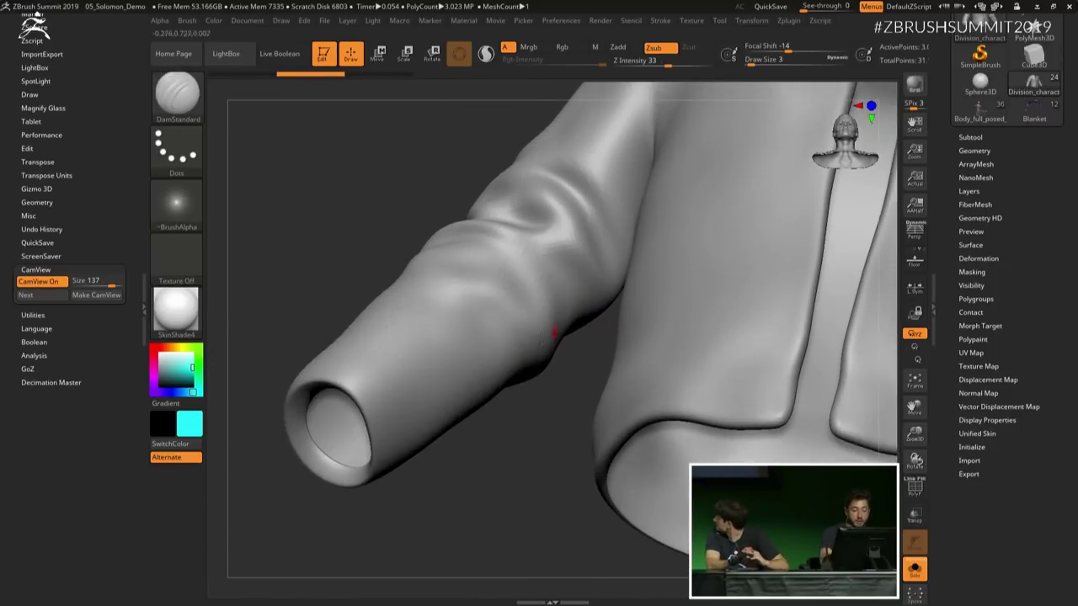
click(660, 20)
click(690, 205)
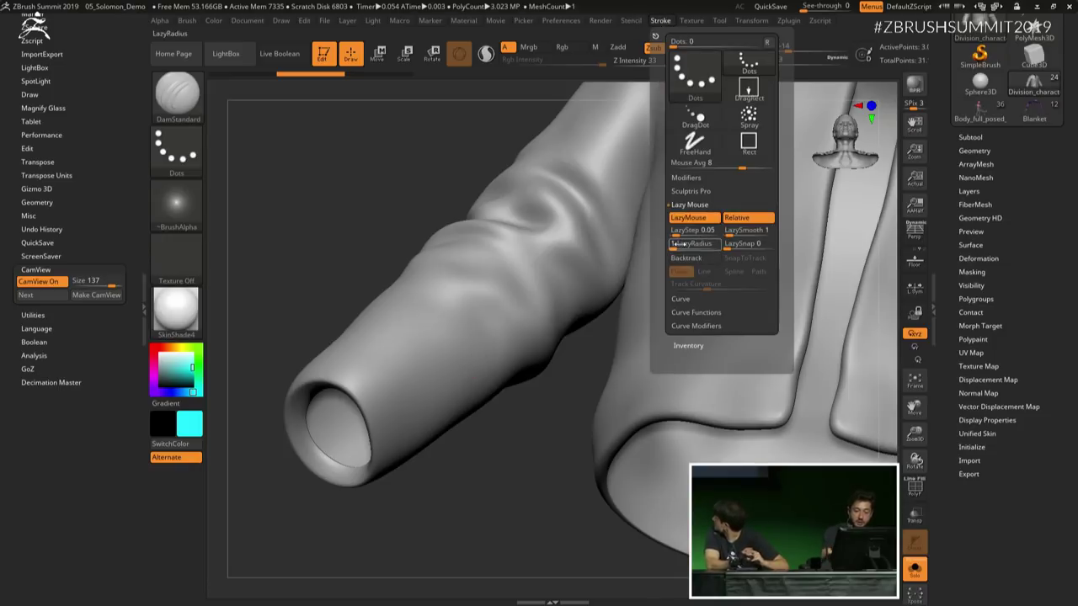
alt+right_drag(472, 369, 518, 338)
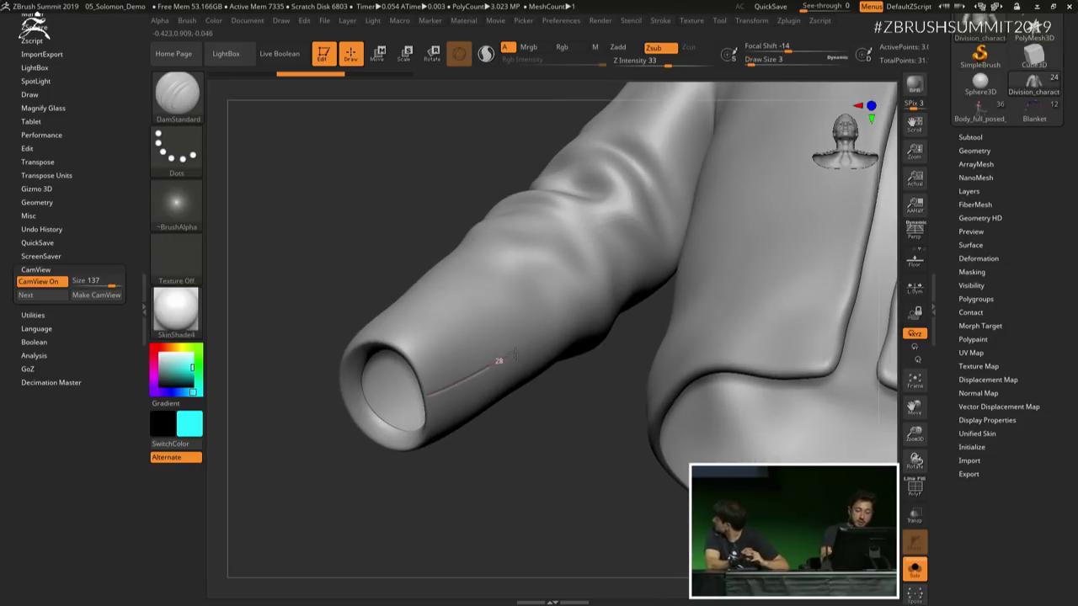
drag(682, 206, 686, 199)
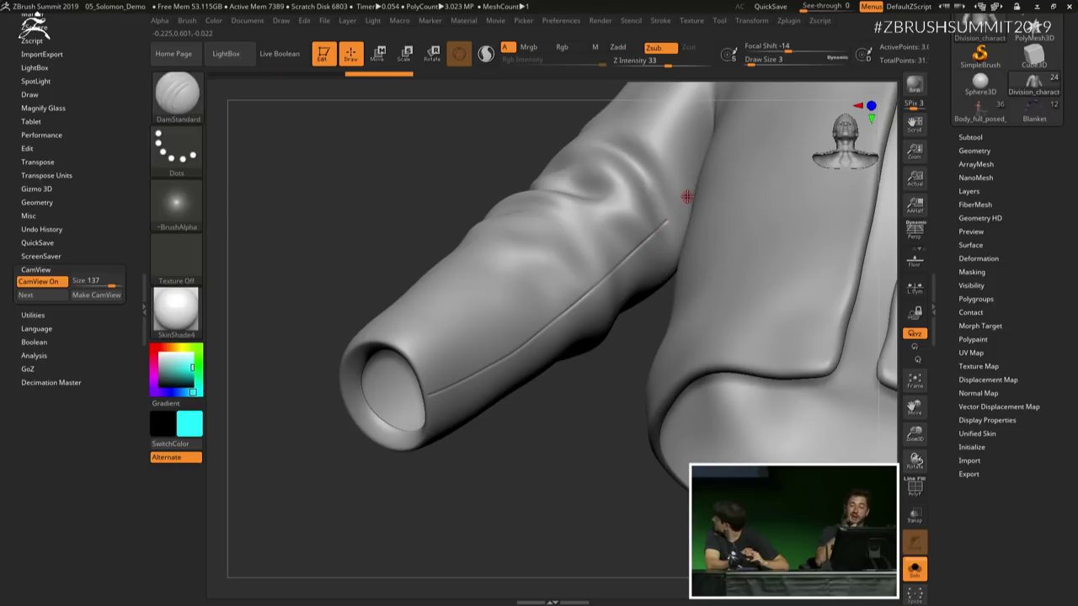
mouse_move(689, 248)
right_down()
mouse_move(705, 222)
mouse_move(632, 221)
mouse_move(578, 254)
right_up()
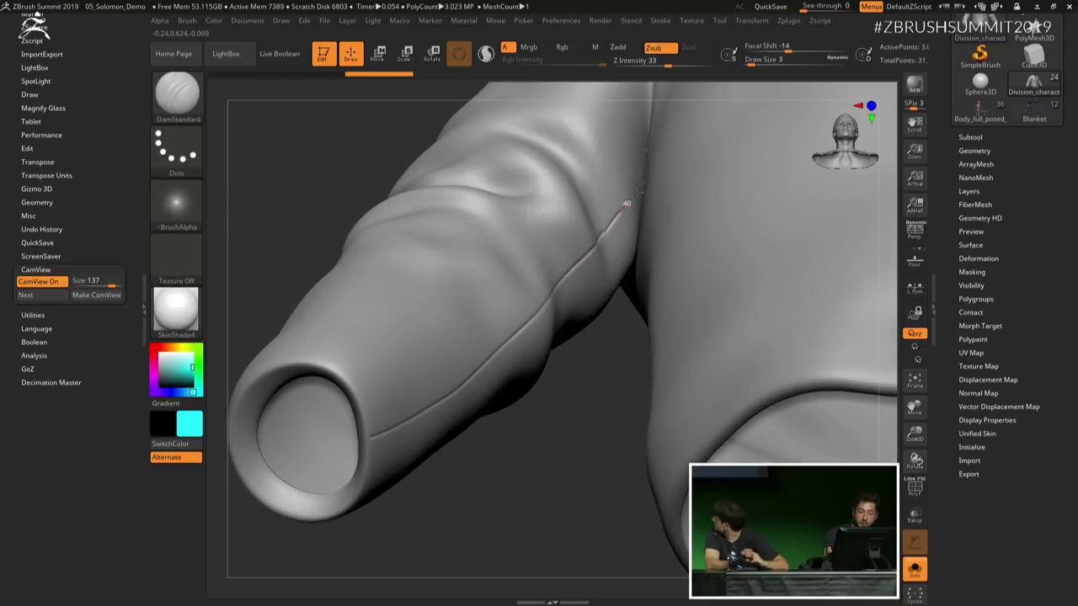
mouse_move(662, 242)
right_down()
mouse_move(627, 200)
mouse_move(695, 365)
mouse_move(705, 284)
right_up()
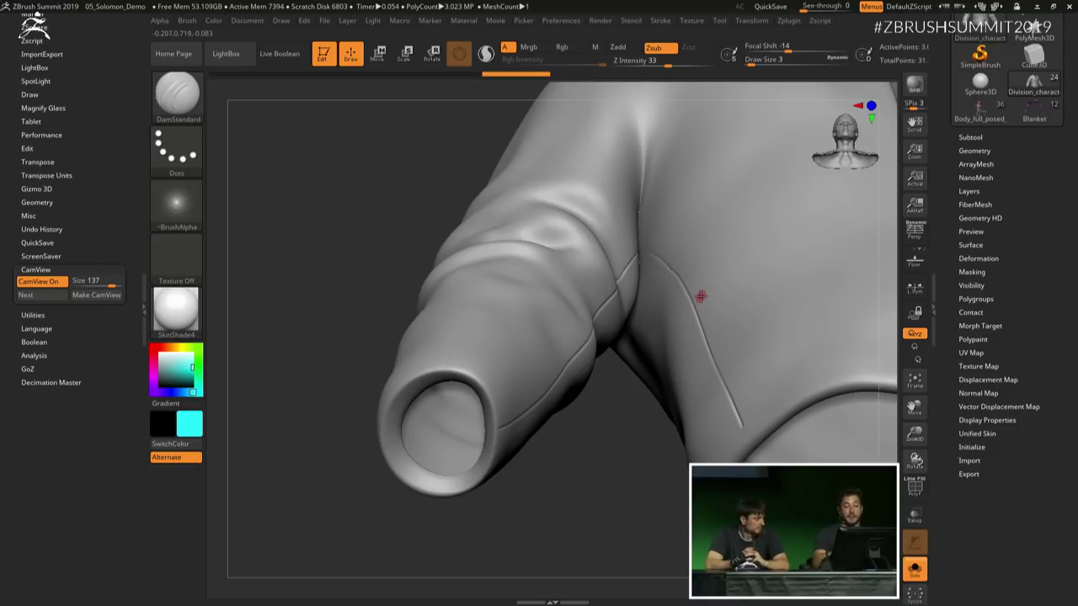
Step: Undo the carved seam strokes on the sleeve and jacket side, and set the draw size to 8
key(ctrl+z)
key(ctrl+z)
key(ctrl+z)
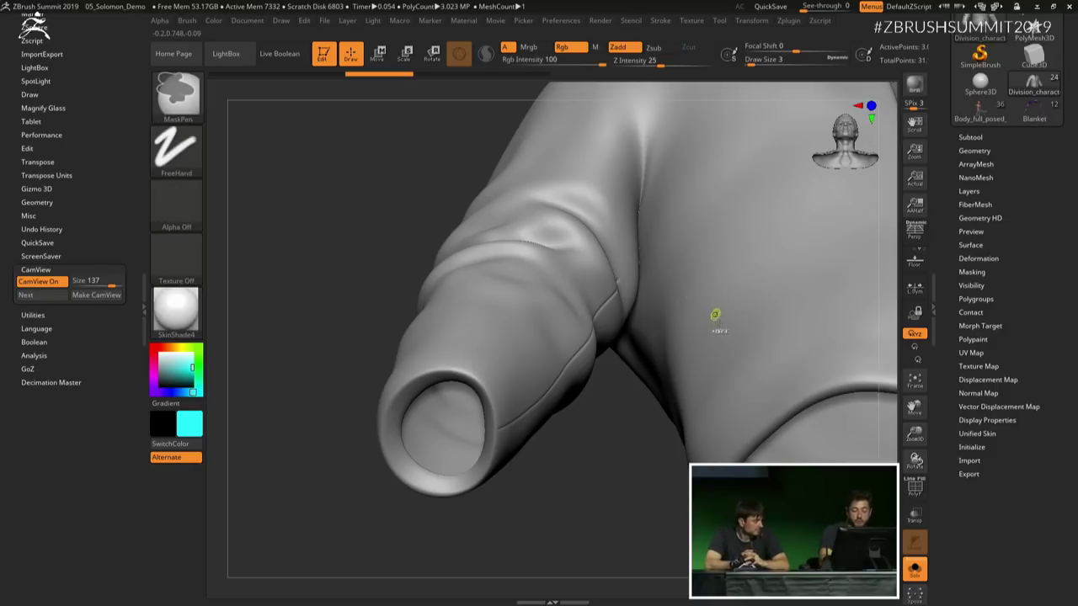
ctrl+right_drag(715, 314, 720, 244)
mouse_move(721, 244)
right_down()
mouse_move(723, 309)
mouse_move(491, 336)
mouse_move(627, 335)
mouse_move(642, 320)
right_up()
key(s)
key(s)
click(645, 320)
drag(1012, 351, 970, 338)
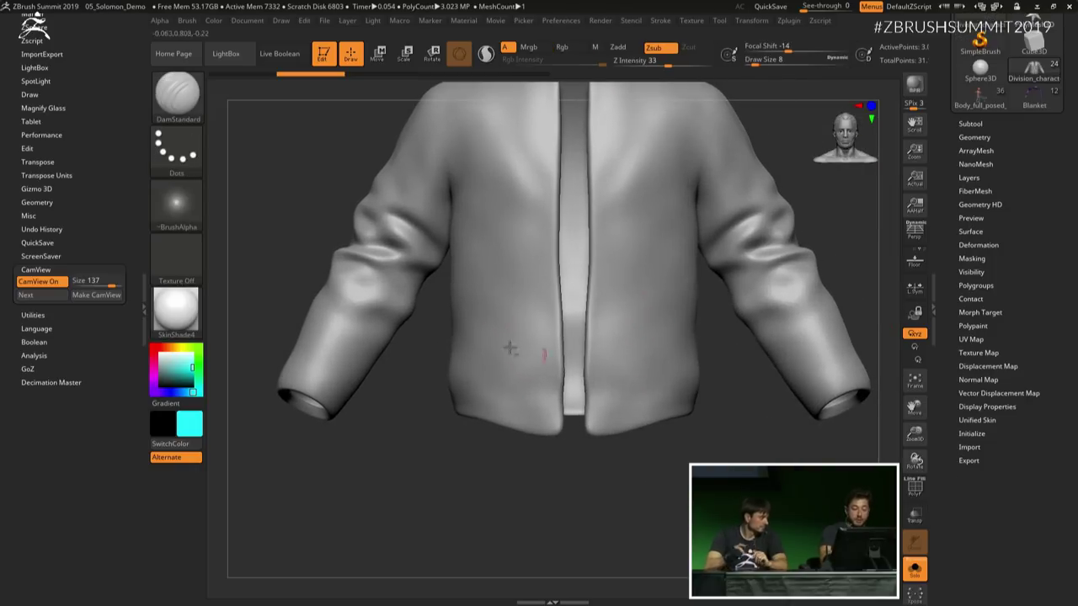
Step: Set up the Paint brush with red and draw size 1, and undo the test stroke on the sleeve cuff
mouse_move(509, 347)
ctrl+right_down()
mouse_move(474, 368)
mouse_move(496, 375)
mouse_move(404, 365)
ctrl+right_up()
key(b)
key(p)
click(375, 469)
click(153, 347)
click(192, 368)
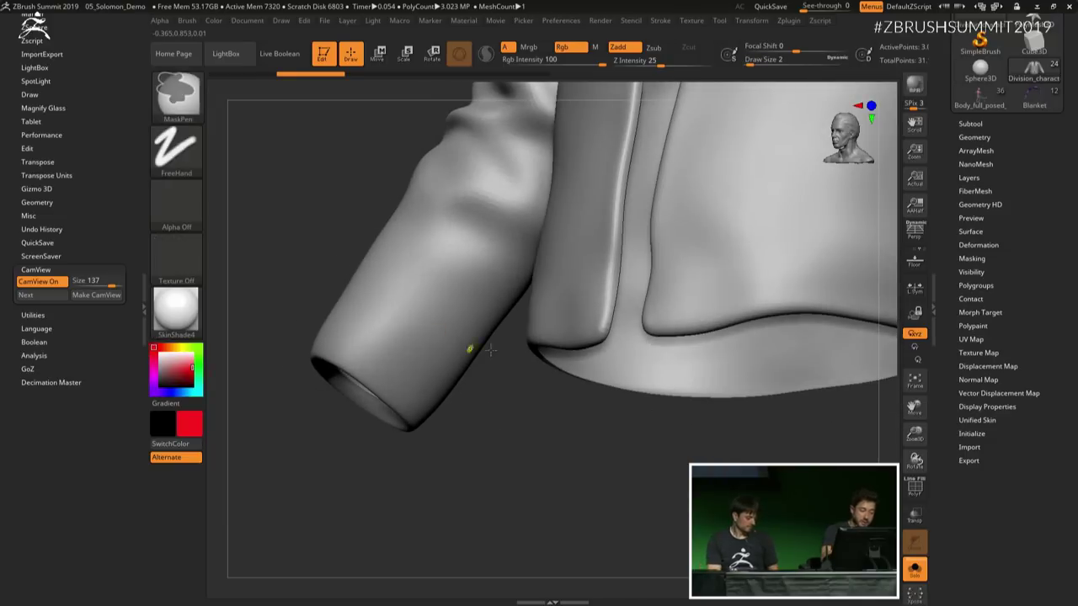
mouse_move(491, 349)
ctrl+right_down()
mouse_move(497, 364)
mouse_move(454, 295)
ctrl+right_up()
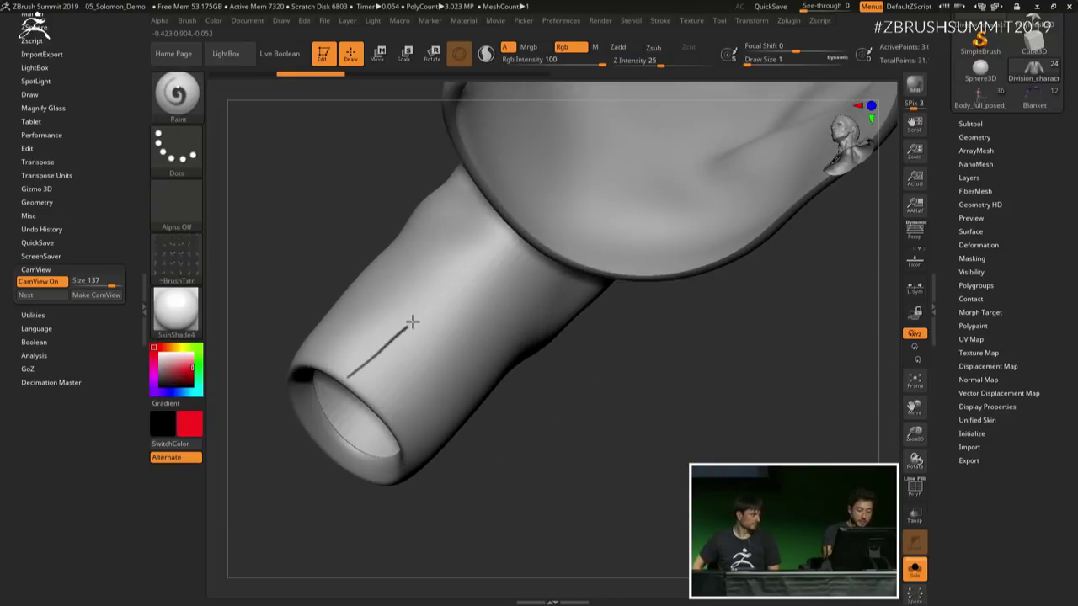
key(ctrl+z)
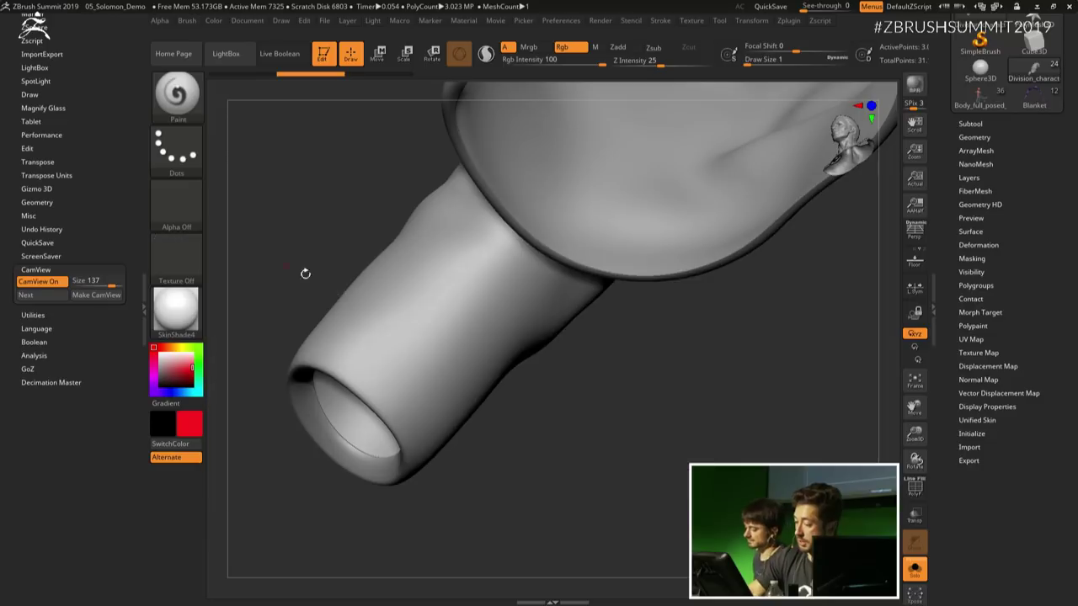
Step: Paint two parallel red guide lines on the sleeve's cuff end and two more on the jacket's side at the hem
drag(350, 383, 430, 309)
drag(375, 421, 472, 329)
mouse_move(475, 330)
right_down()
mouse_move(553, 238)
mouse_move(457, 243)
right_up()
drag(460, 245, 557, 258)
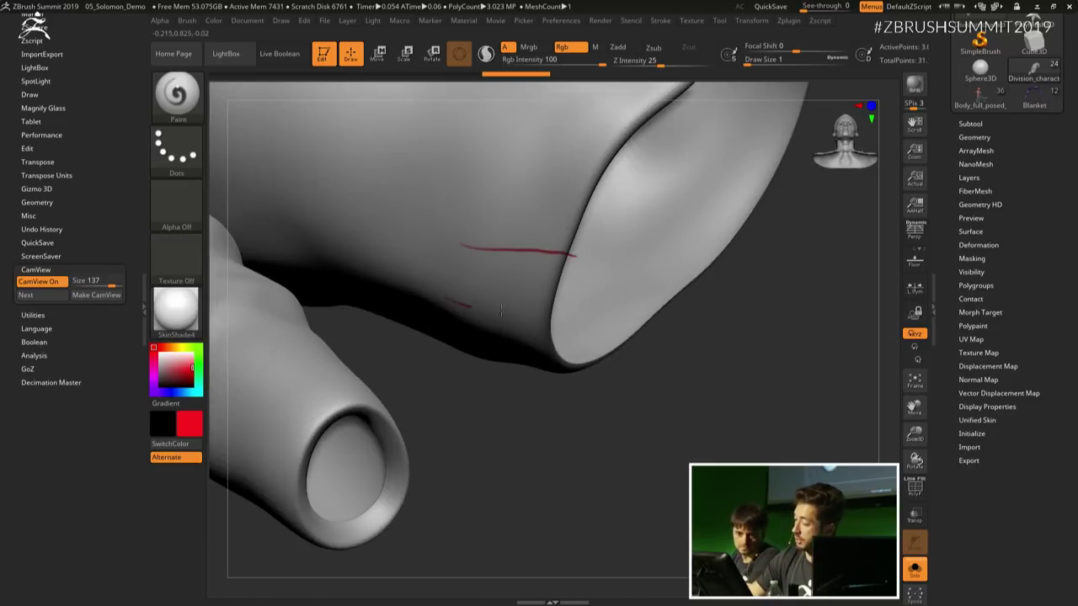
drag(501, 311, 560, 313)
mouse_move(559, 313)
right_down()
mouse_move(483, 291)
mouse_move(391, 380)
right_up()
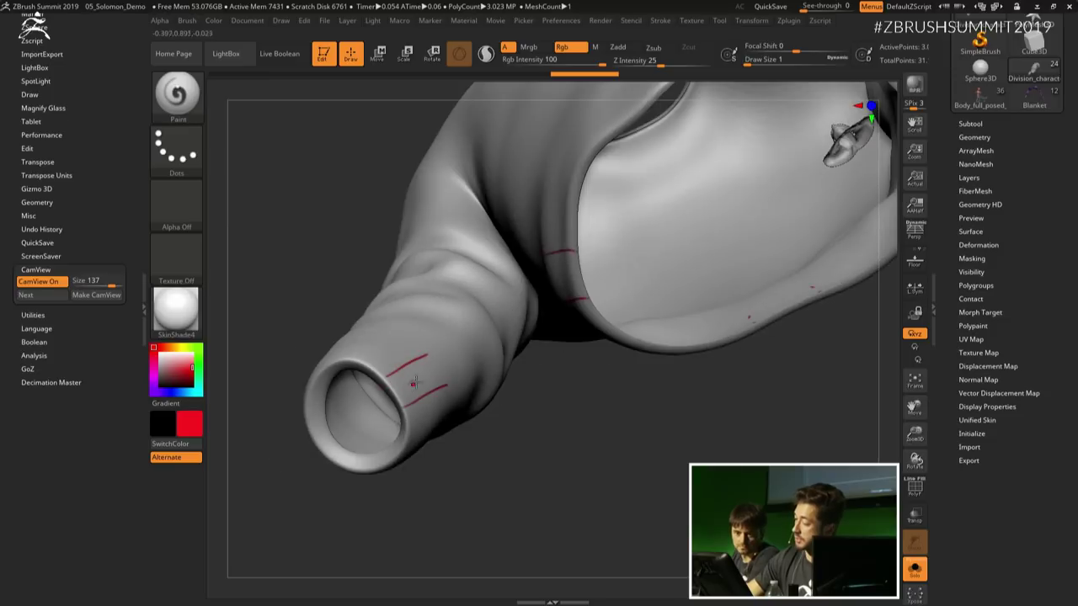
Step: Flatten the jacket into its UV layout with Morph UV and face the flat pattern from the front
right_drag(564, 274, 604, 300)
click(970, 338)
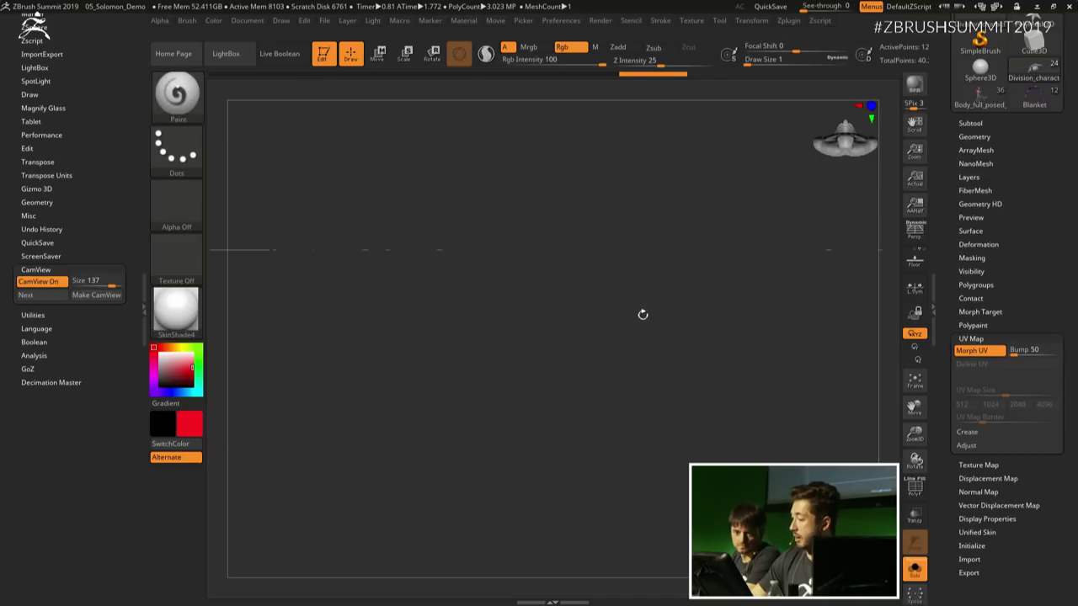
mouse_move(642, 314)
right_down()
mouse_move(624, 421)
mouse_move(619, 380)
mouse_move(649, 367)
mouse_move(715, 244)
right_up()
alt+right_drag(691, 291, 606, 312)
Step: Switch to the DamStandard brush and set the draw size to 9
key(b)
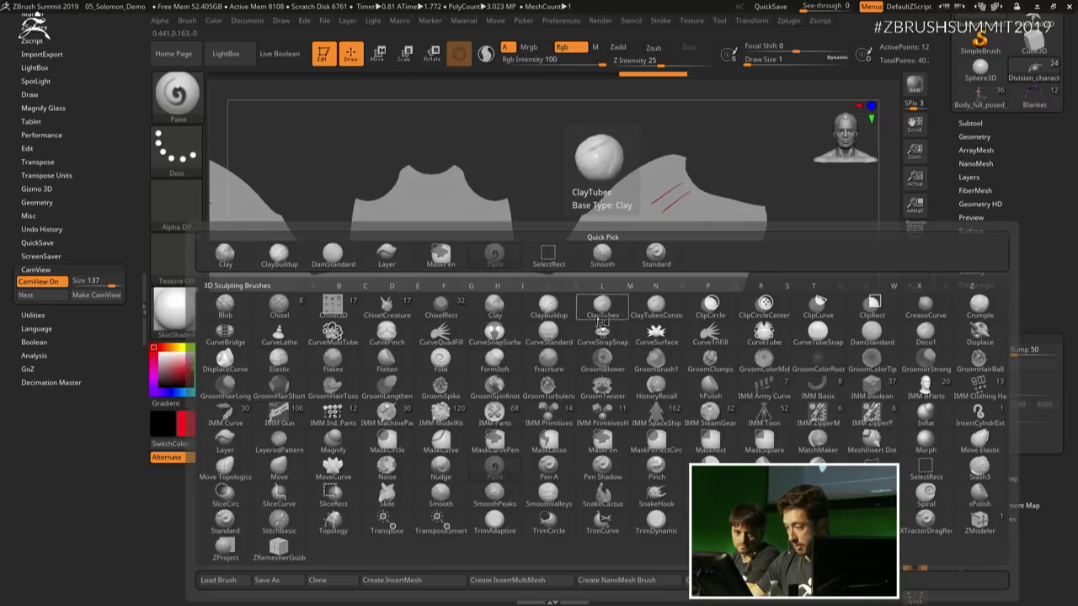
key(d)
key(s)
key(s)
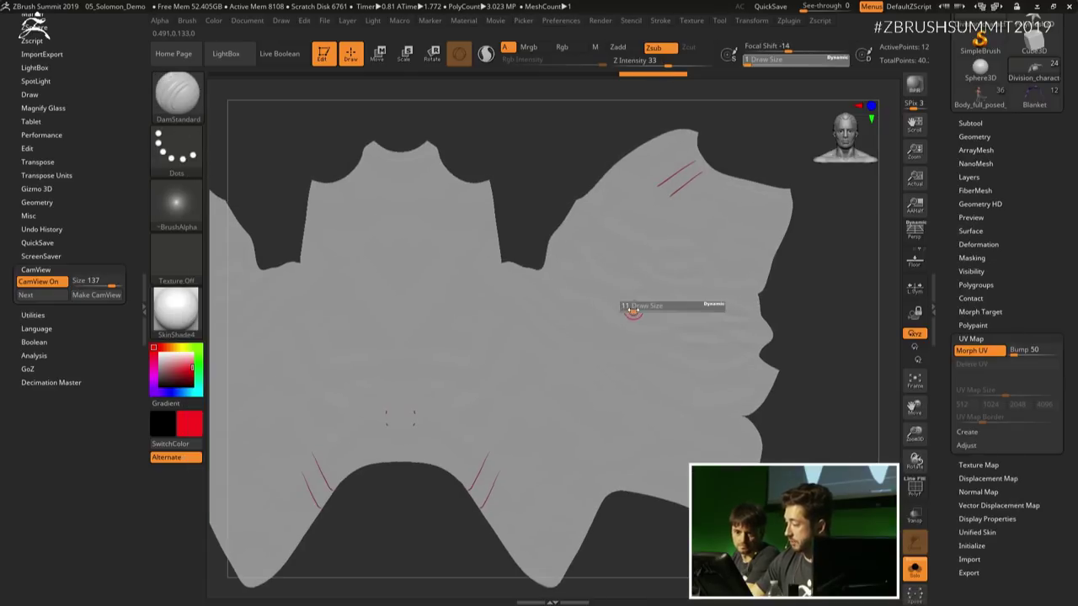
drag(633, 310, 631, 310)
Step: Carve one continuous seam across the flattened pattern, running between the red guide lines from the cuff to the hem
alt+right_drag(649, 297, 661, 299)
click(661, 21)
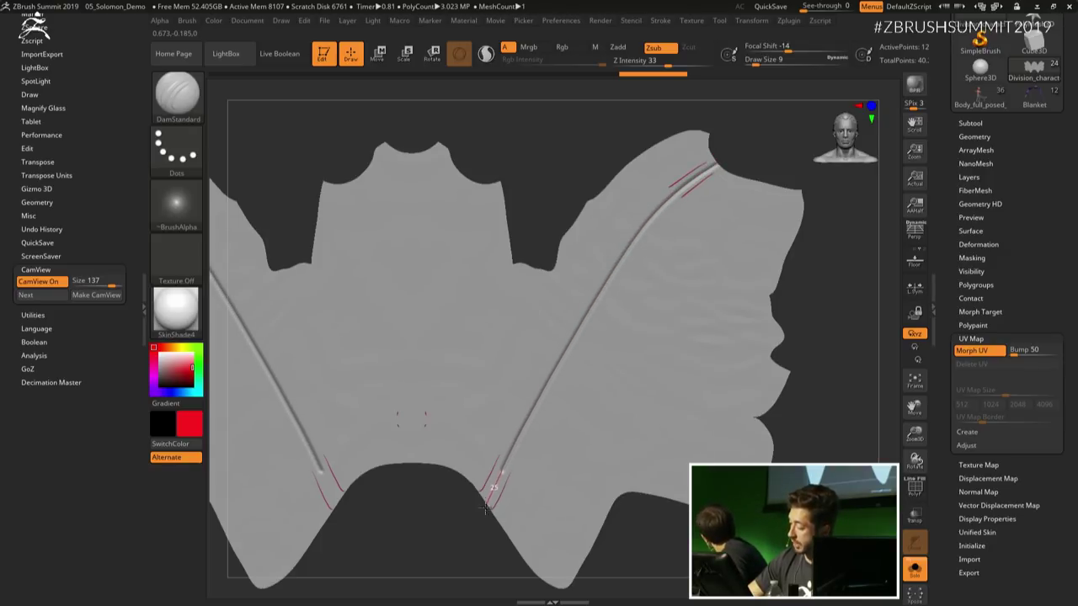
drag(464, 543, 462, 542)
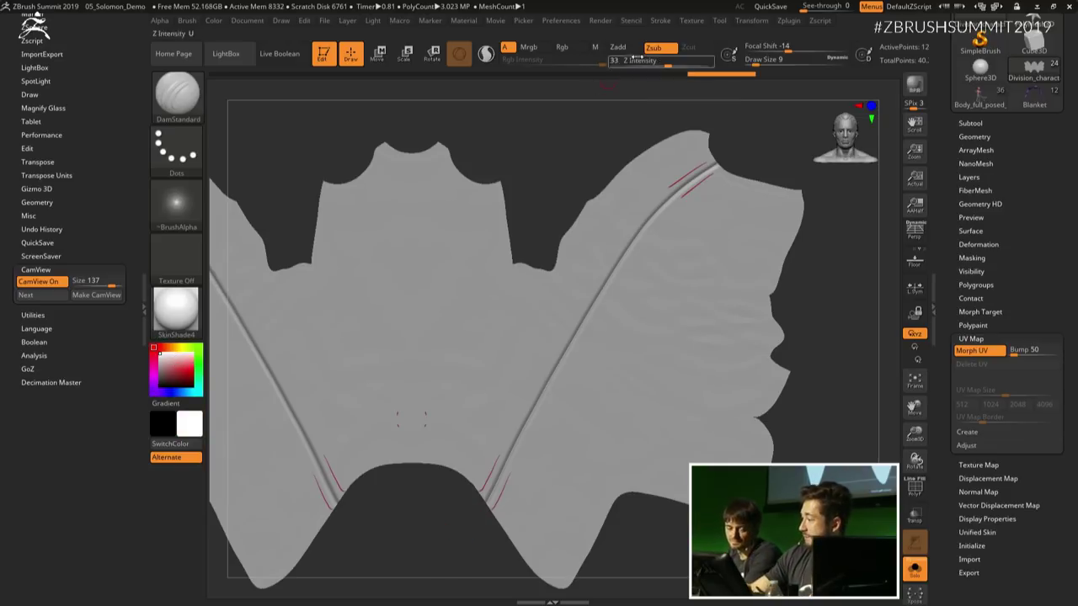
Step: Fill the whole flattened jacket with white to remove the red guide lines
alt+right_drag(577, 347, 640, 318)
click(214, 21)
click(255, 261)
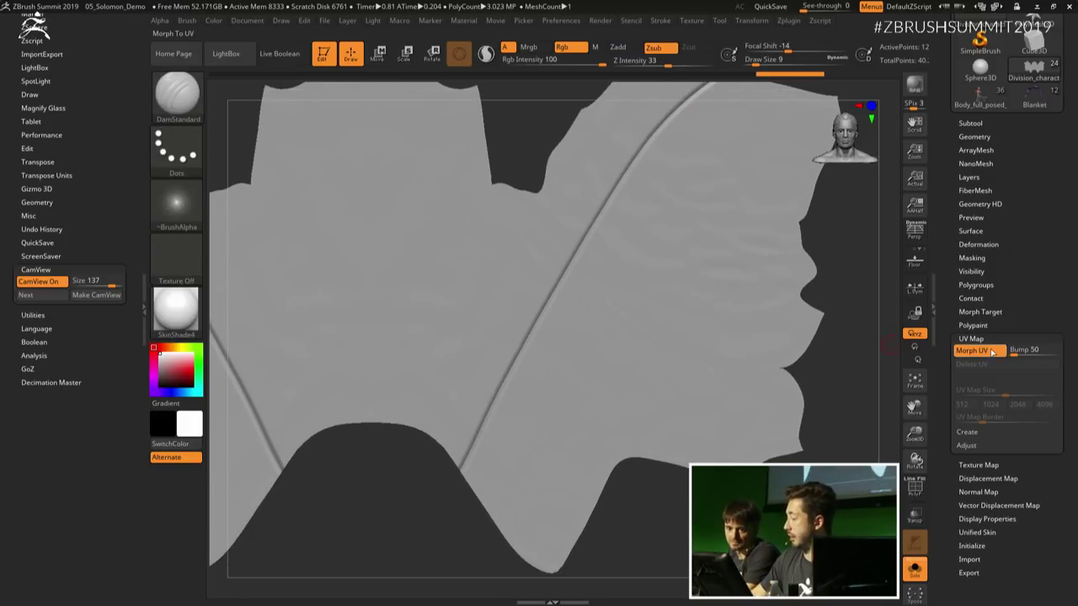
Step: Return the flattened jacket from its UV layout to its 3D shape and face the whole jacket from the front
click(984, 351)
right_drag(745, 283, 520, 224)
mouse_move(540, 307)
alt+right_down()
mouse_move(564, 263)
mouse_move(528, 308)
mouse_move(577, 340)
mouse_move(535, 307)
alt+right_up()
right_drag(536, 307, 546, 371)
ctrl+right_drag(545, 372, 676, 369)
mouse_move(616, 341)
alt+right_down()
mouse_move(594, 349)
mouse_move(626, 358)
mouse_move(632, 346)
mouse_move(577, 351)
alt+right_up()
key(shift+f)
key(shift+f)
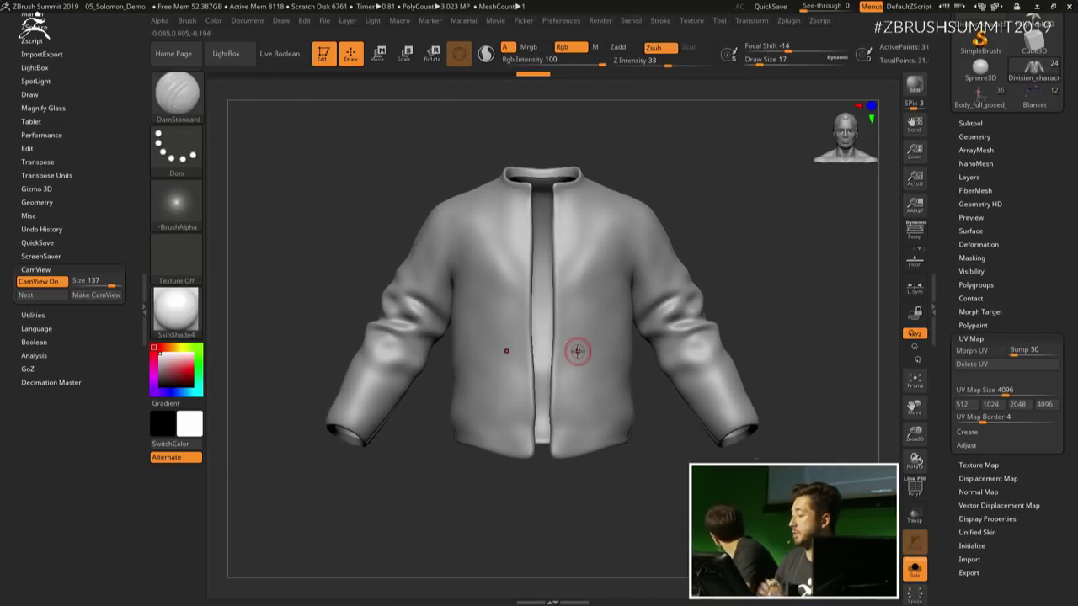
Step: Add the Camouflage_XL texture to Spotlight and remove the Pattern_XL image from it
key(shift+z)
click(693, 21)
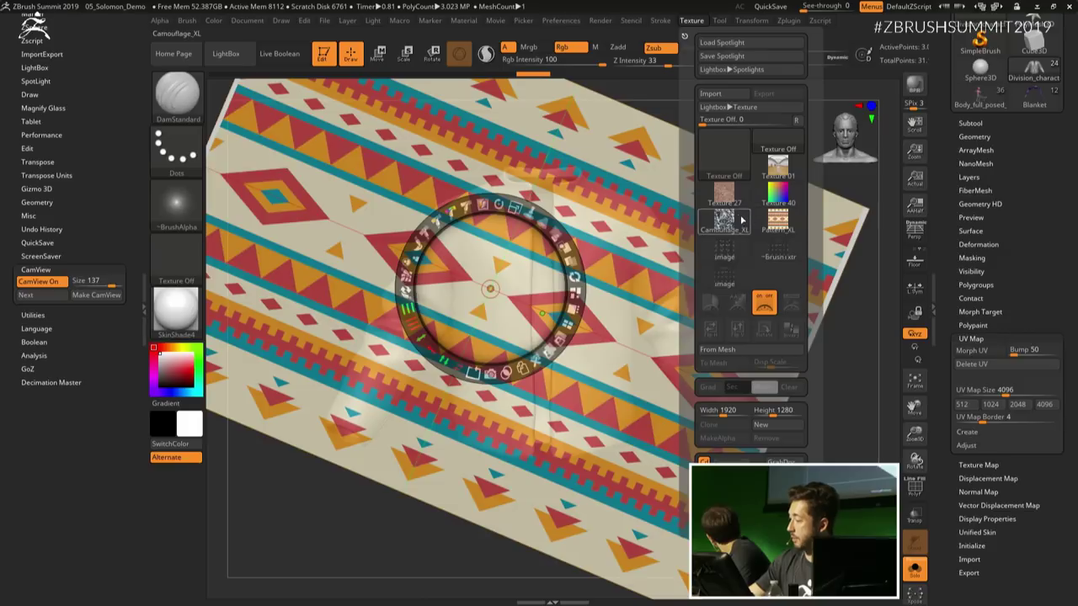
click(724, 220)
click(792, 303)
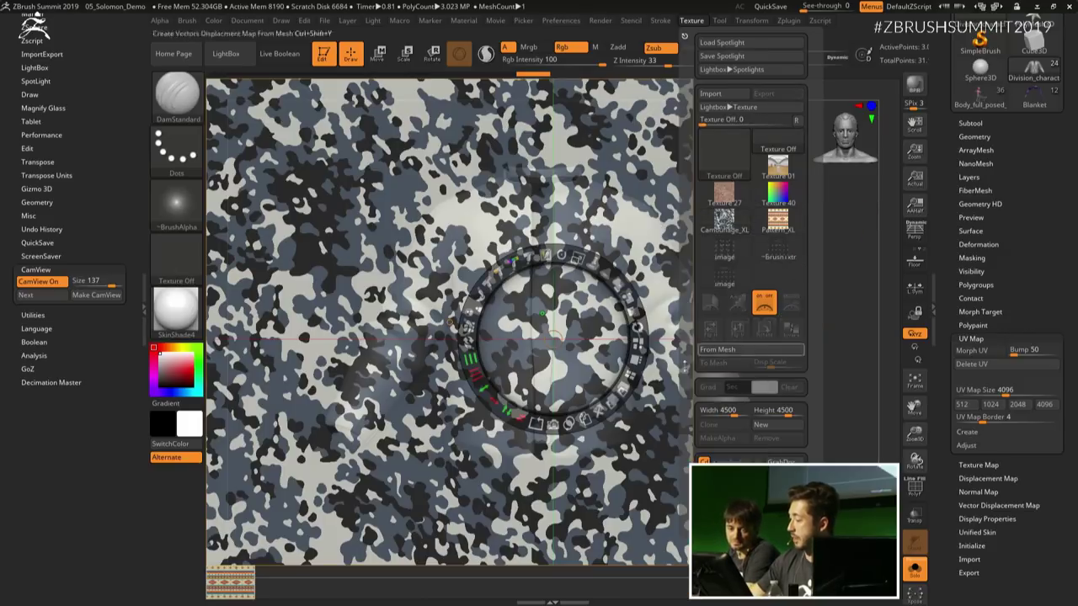
click(511, 486)
drag(511, 484, 560, 385)
drag(244, 575, 312, 496)
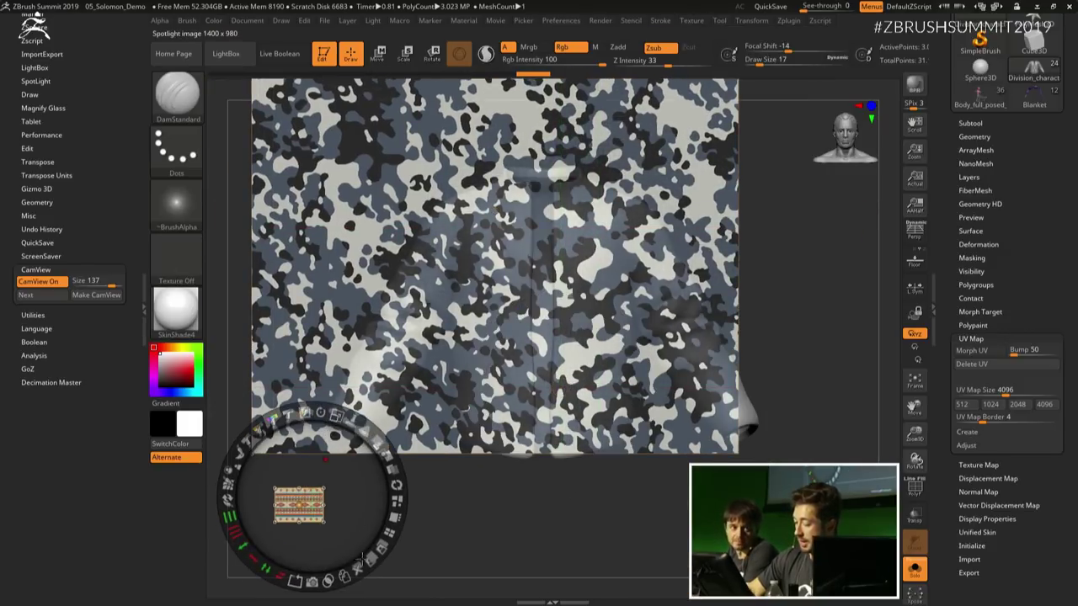
click(359, 567)
Step: Shrink the camouflage image, park it beside the jacket's shoulder and leave Spotlight editing
drag(522, 341, 472, 378)
drag(496, 298, 432, 305)
drag(497, 260, 414, 204)
drag(441, 123, 402, 123)
drag(415, 203, 351, 157)
key(z)
ctrl+right_drag(671, 375, 671, 421)
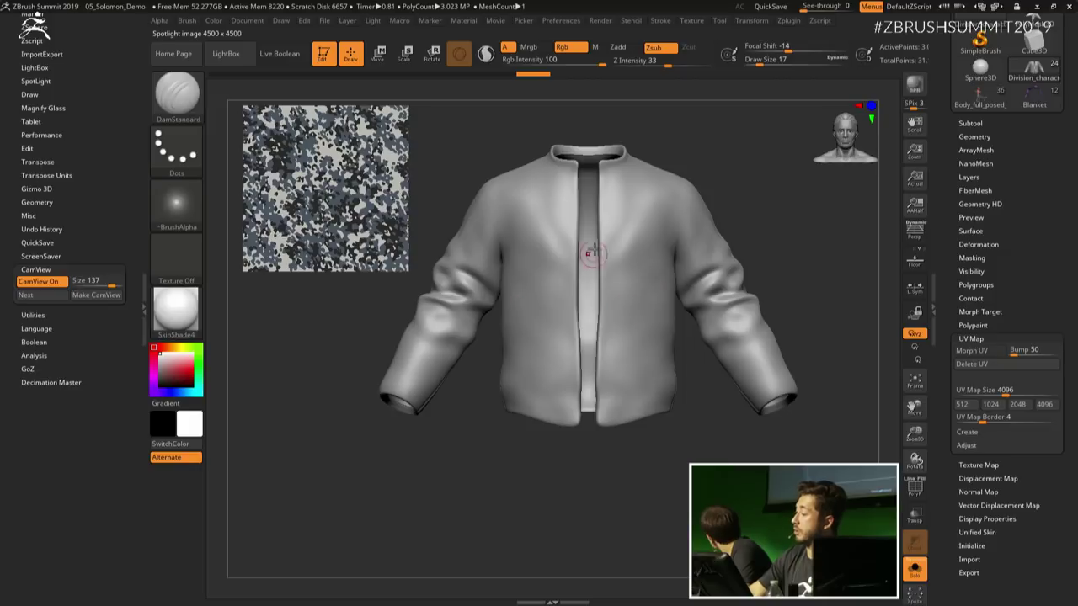
ctrl+right_drag(640, 253, 724, 256)
alt+right_drag(652, 331, 624, 331)
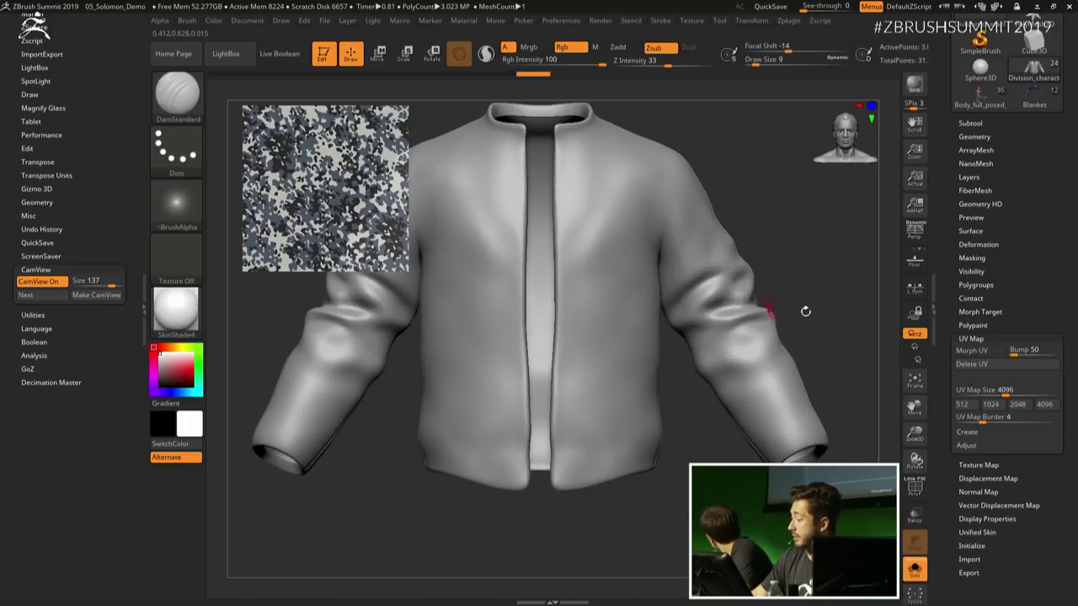
alt+right_drag(784, 384, 815, 398)
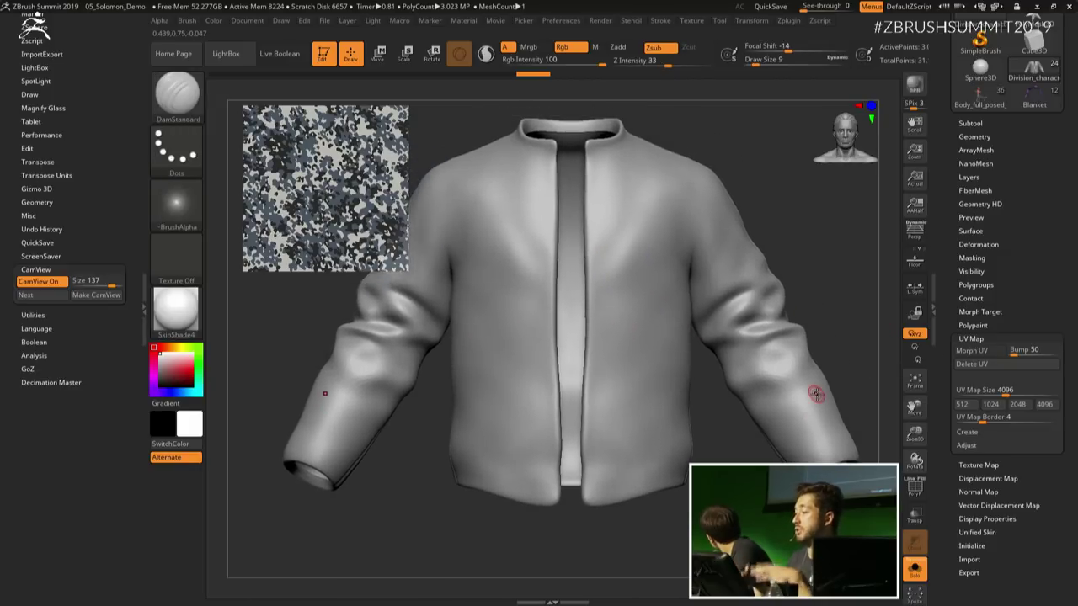
Step: Unfold the jacket with Morph UV and frame the entire flat pattern
click(975, 351)
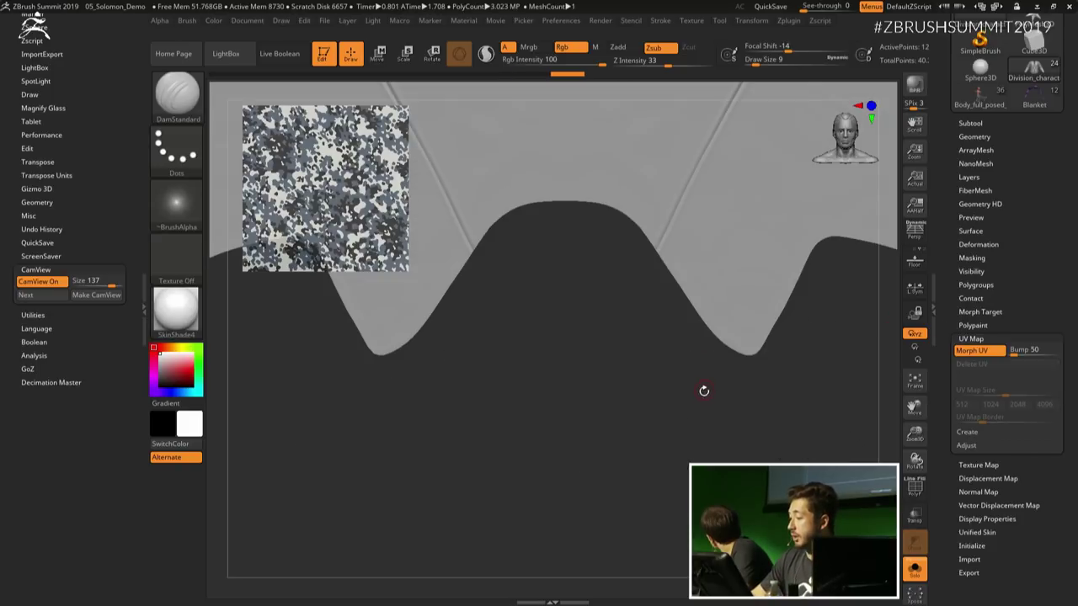
alt+right_drag(714, 356, 568, 342)
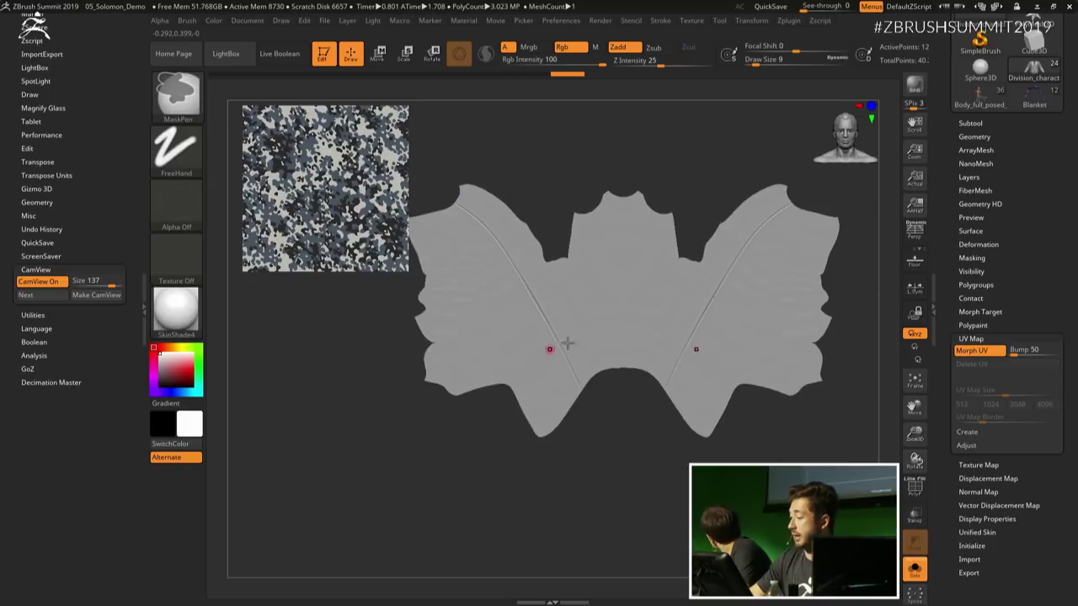
alt+right_drag(660, 371, 616, 415)
alt+right_drag(616, 414, 581, 429)
Step: Tile the camouflage image in Spotlight, enlarge it to cover the whole flattened jacket and leave Spotlight editing
key(z)
drag(368, 189, 517, 293)
click(420, 260)
drag(536, 232, 580, 262)
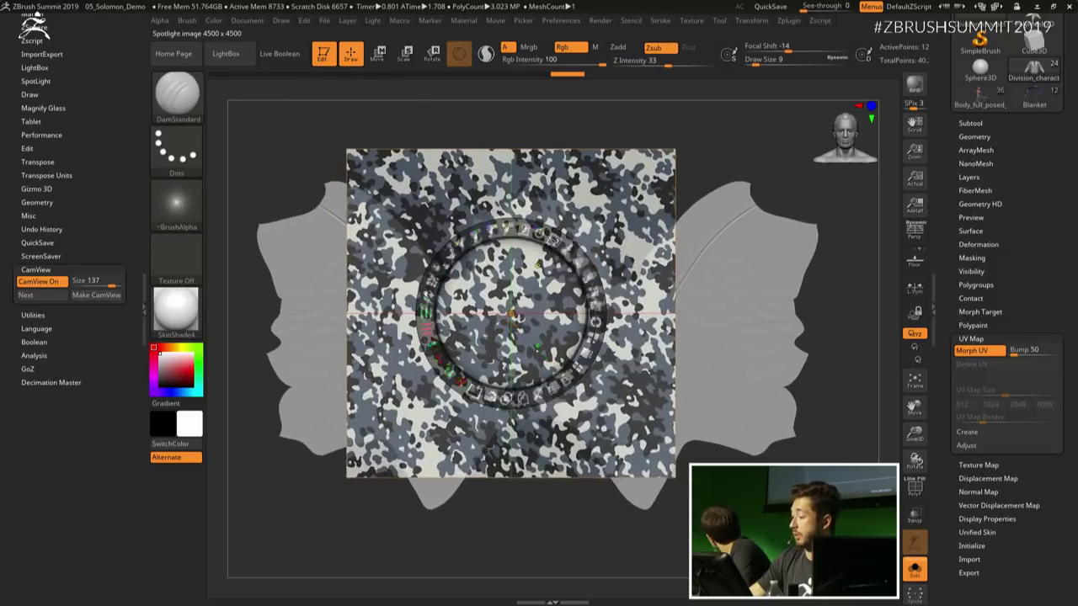
drag(518, 292, 558, 301)
drag(577, 239, 610, 258)
drag(580, 291, 586, 295)
mouse_move(472, 347)
mouse_down()
mouse_move(471, 326)
mouse_move(477, 361)
mouse_move(474, 347)
mouse_up()
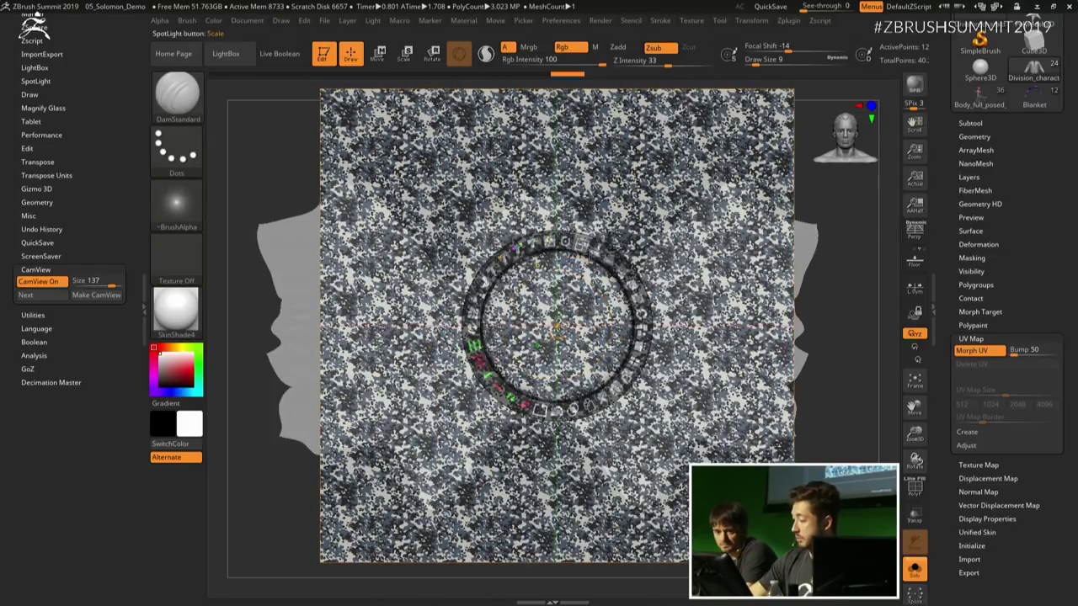
drag(581, 244, 599, 252)
key(z)
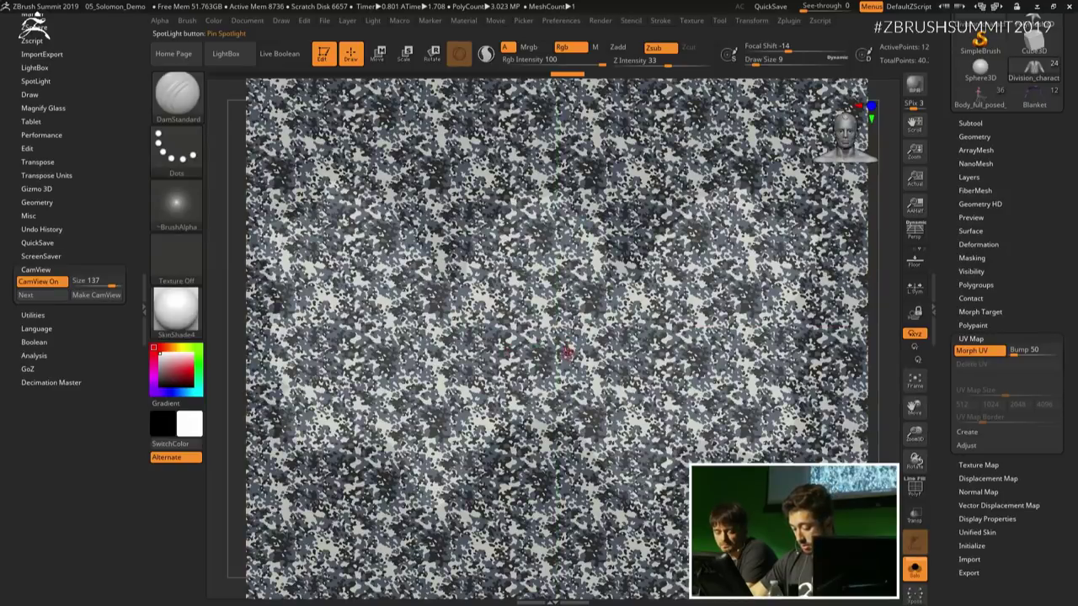
Step: Switch to the Layer brush with a draw size of 13 and a Z Intensity of 13
key(b)
key(l)
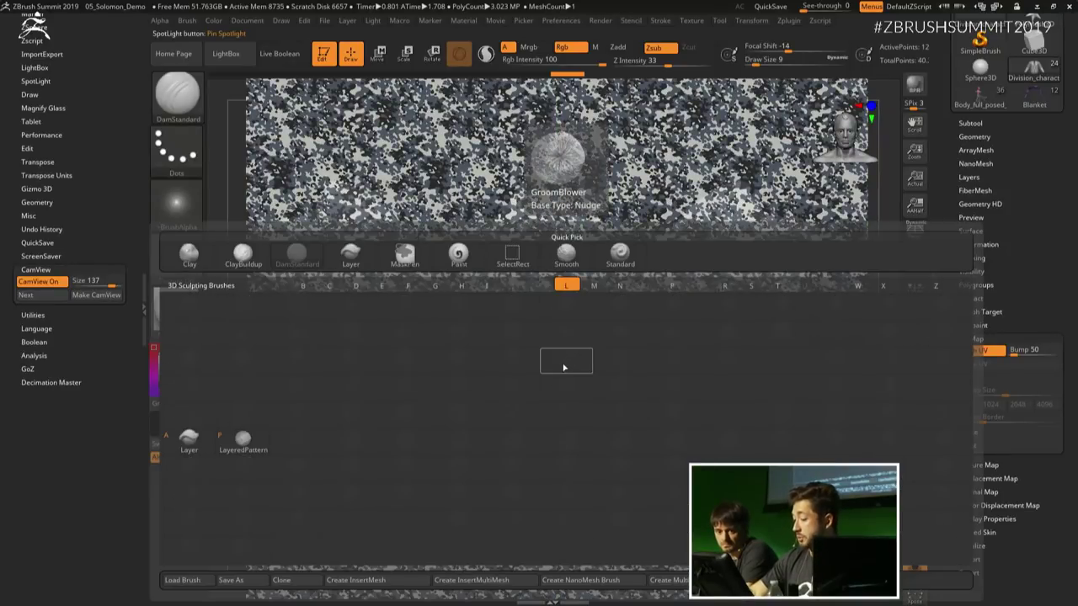
key(a)
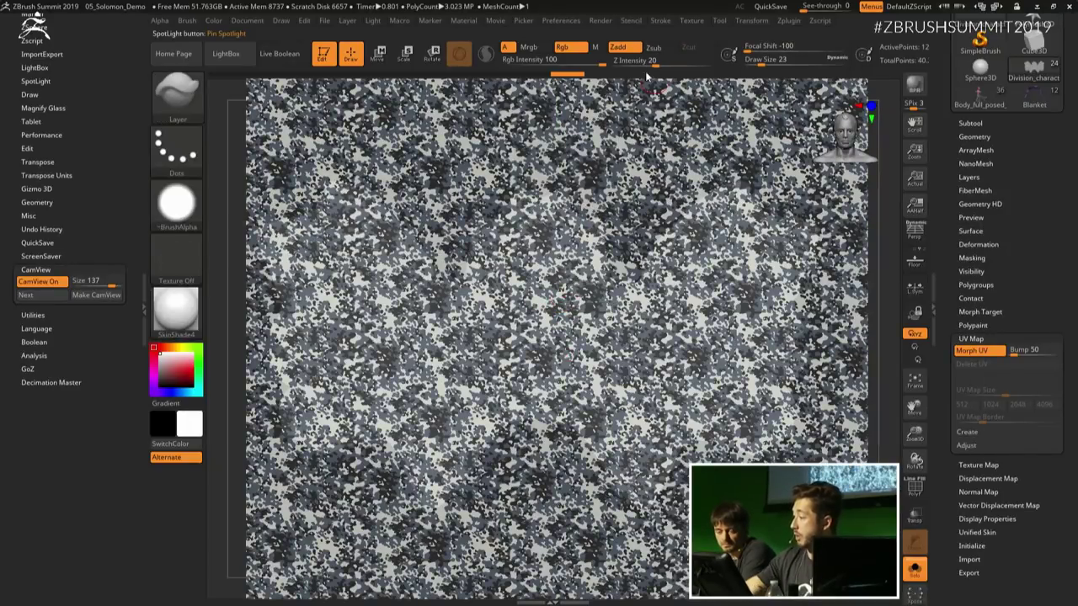
key(bracketleft)
drag(659, 65, 648, 64)
Step: Make the Spotlight image see-through, paint it across the whole flattened jacket at draw size 94 and hide Spotlight
key(shift+z)
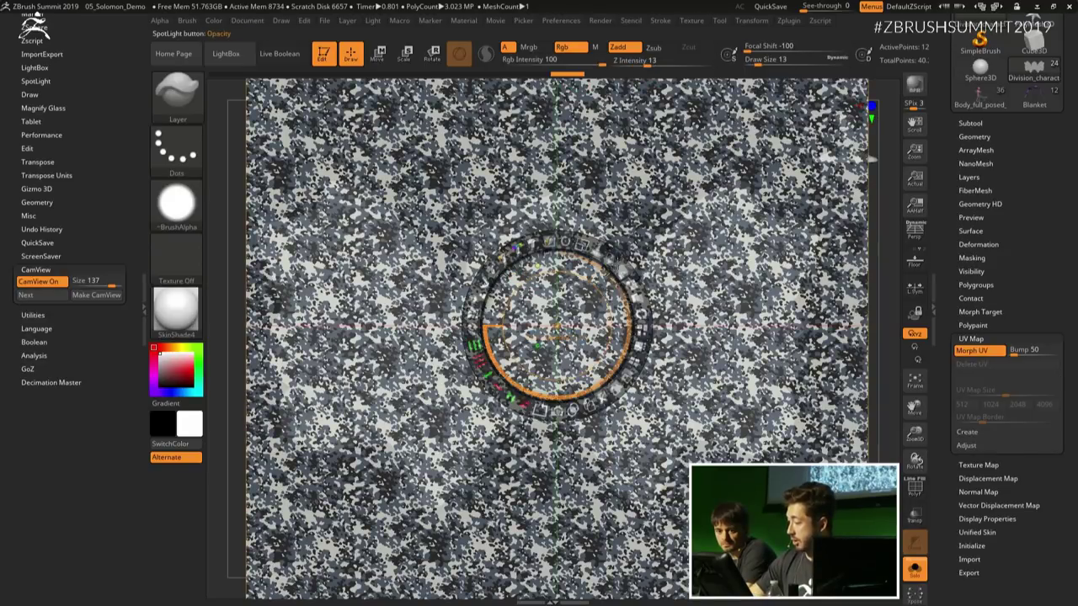
key(z)
key(s)
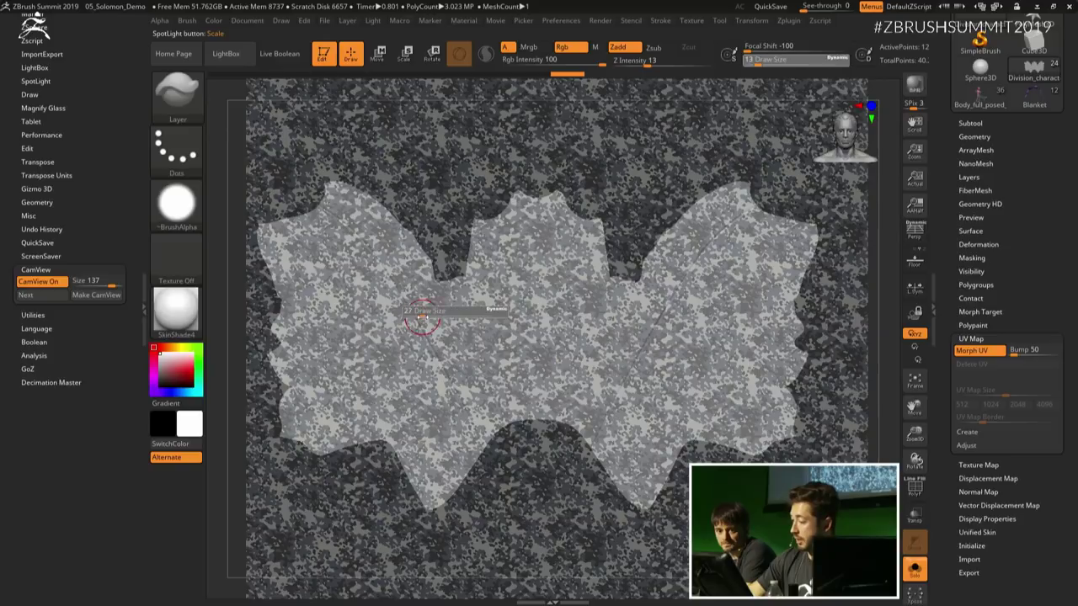
drag(418, 317, 429, 317)
key(s)
mouse_move(308, 369)
mouse_down()
mouse_move(324, 428)
mouse_move(282, 274)
mouse_move(351, 396)
mouse_move(324, 224)
mouse_move(416, 477)
mouse_move(374, 320)
mouse_move(381, 251)
mouse_move(439, 370)
mouse_move(447, 286)
mouse_move(522, 396)
mouse_move(484, 314)
mouse_move(517, 291)
mouse_move(547, 220)
mouse_move(602, 471)
mouse_move(606, 227)
mouse_move(643, 509)
mouse_move(658, 244)
mouse_move(703, 438)
mouse_move(774, 371)
mouse_move(783, 225)
mouse_move(721, 221)
mouse_move(758, 354)
mouse_move(707, 358)
mouse_up()
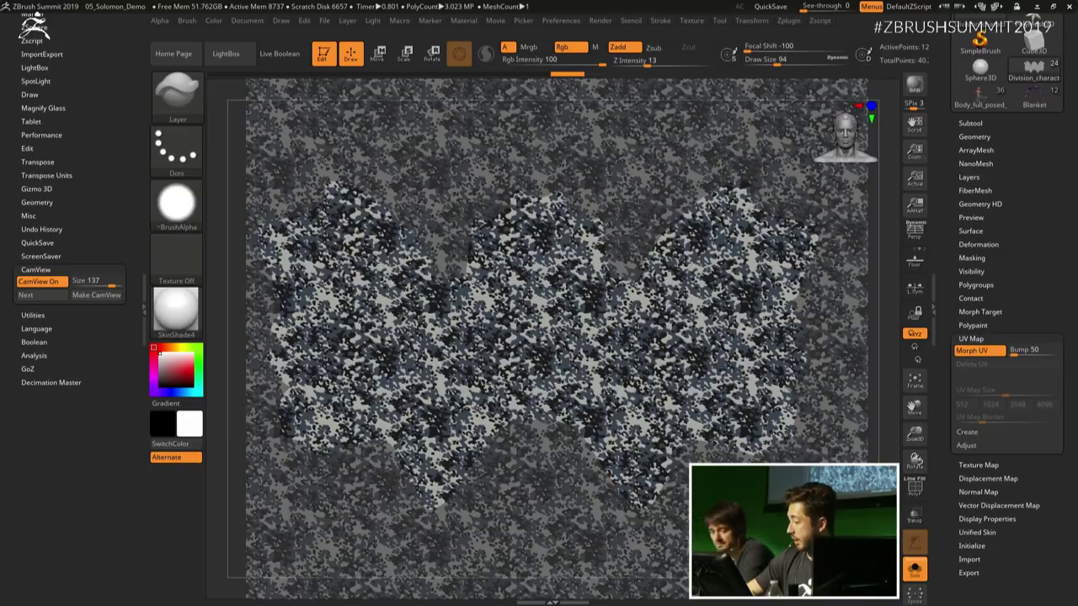
key(shift+z)
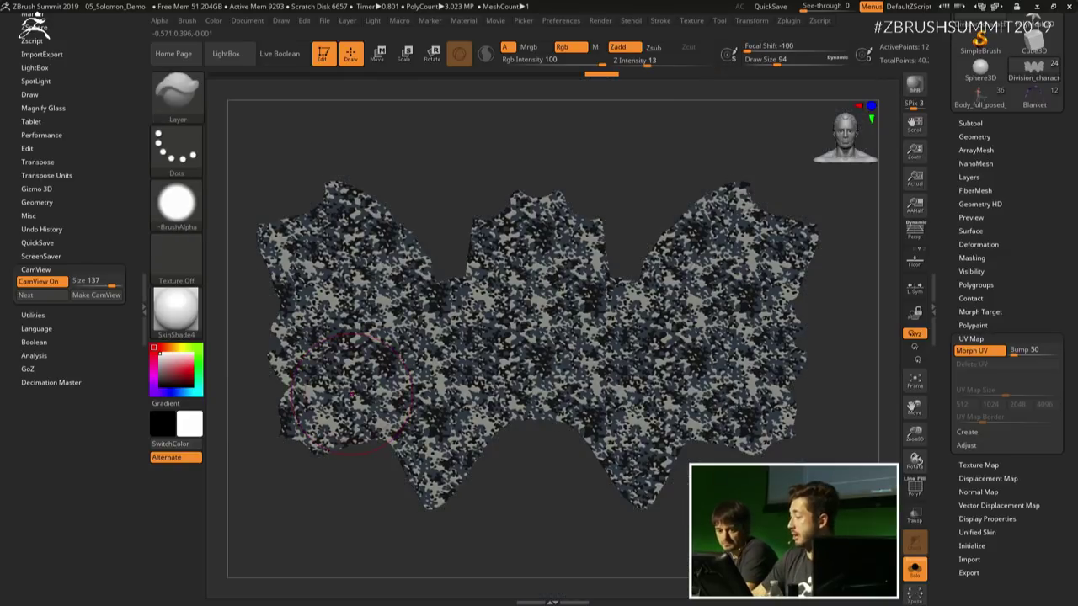
Step: Morph the camouflaged pattern back into the 3D jacket and view it slightly from the side
alt+right_drag(665, 447, 700, 311)
mouse_move(700, 310)
ctrl+right_down()
mouse_move(644, 305)
mouse_move(724, 313)
mouse_move(717, 289)
mouse_move(681, 291)
mouse_move(698, 303)
ctrl+right_up()
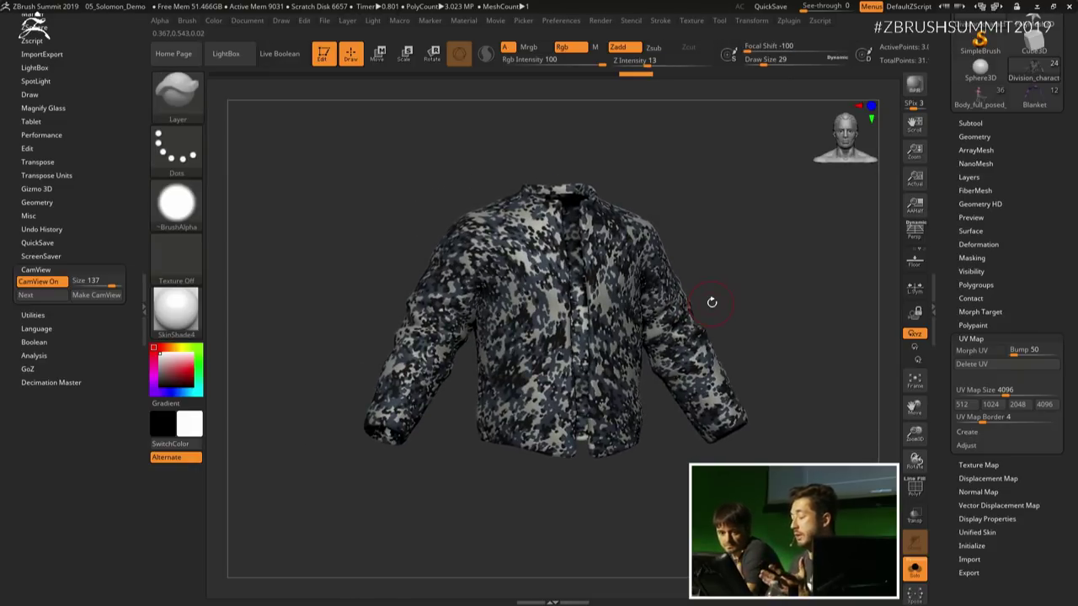
mouse_move(680, 339)
alt+right_down()
mouse_move(739, 365)
mouse_move(678, 361)
mouse_move(828, 351)
mouse_move(716, 346)
mouse_move(747, 339)
alt+right_up()
alt+right_drag(748, 339, 685, 322)
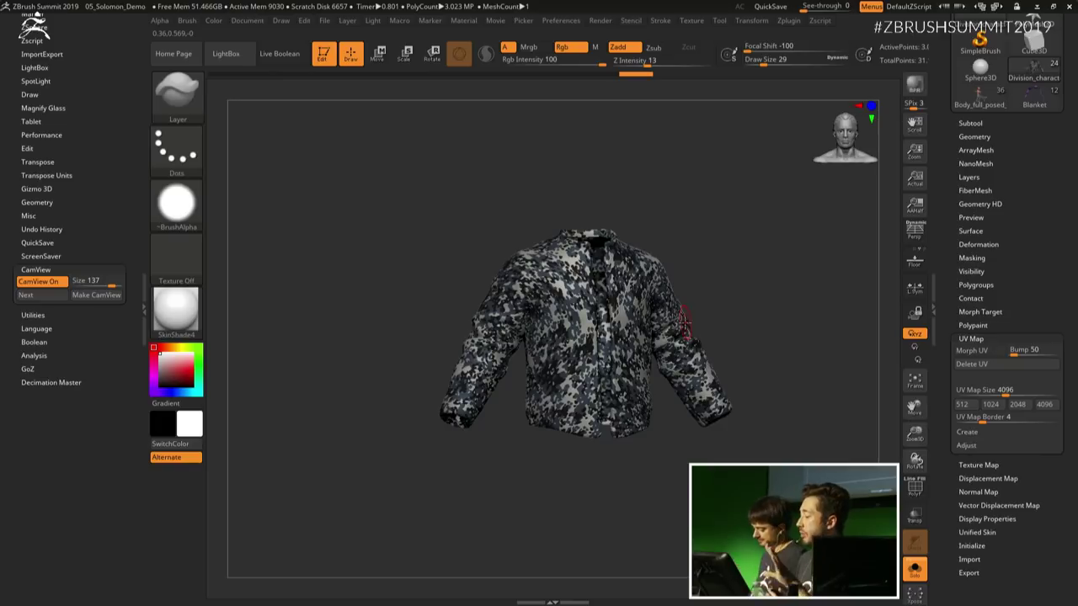
Step: Load Elk_ZSphere.ZTL from the Z.Zoo project folder in LightBox and view the elk from the side
click(238, 52)
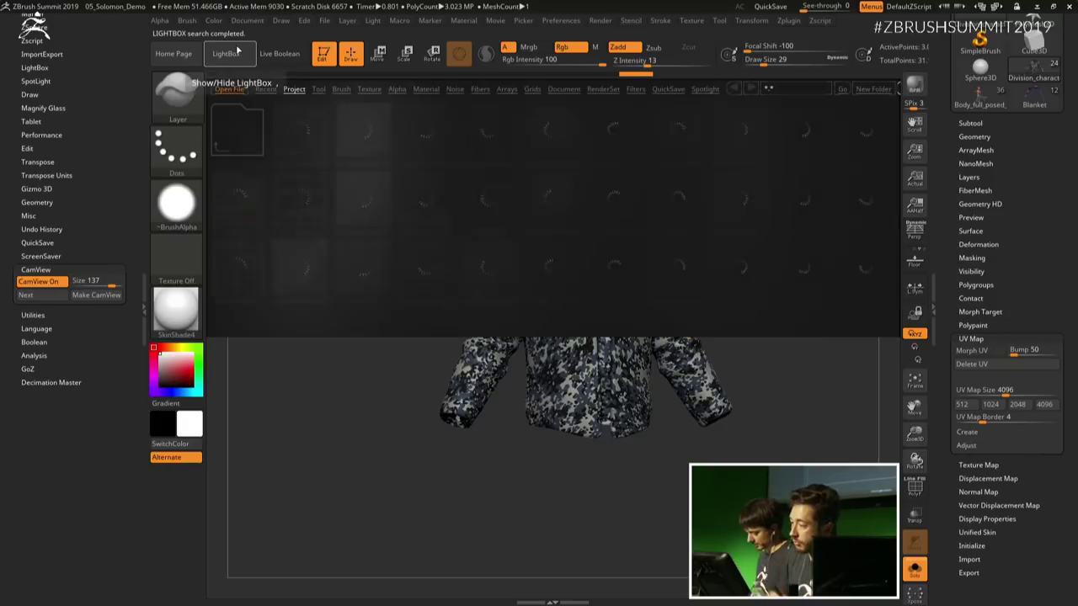
click(934, 225)
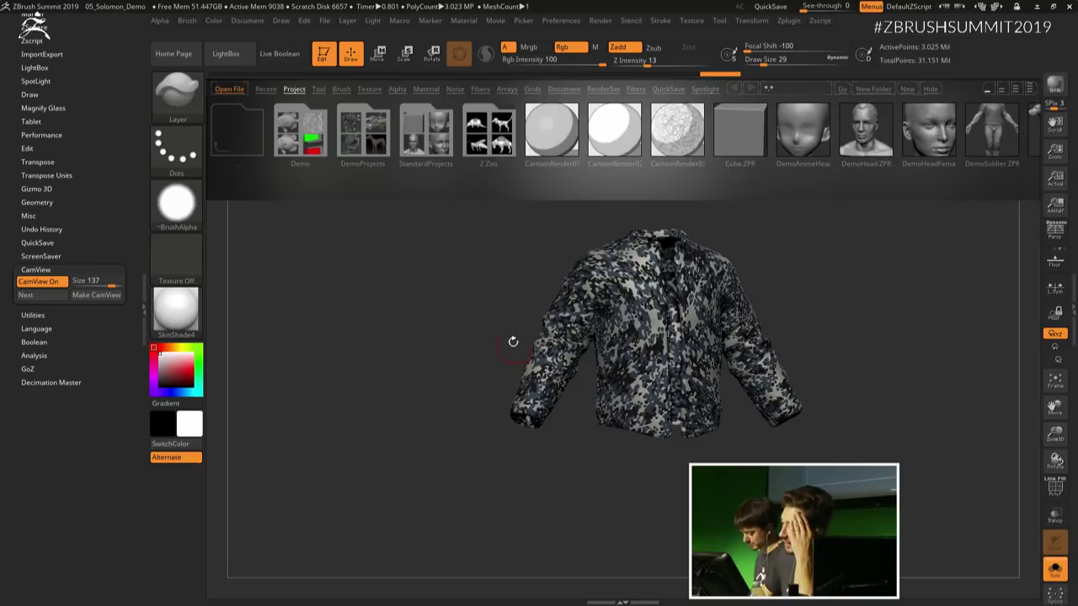
drag(456, 189, 451, 225)
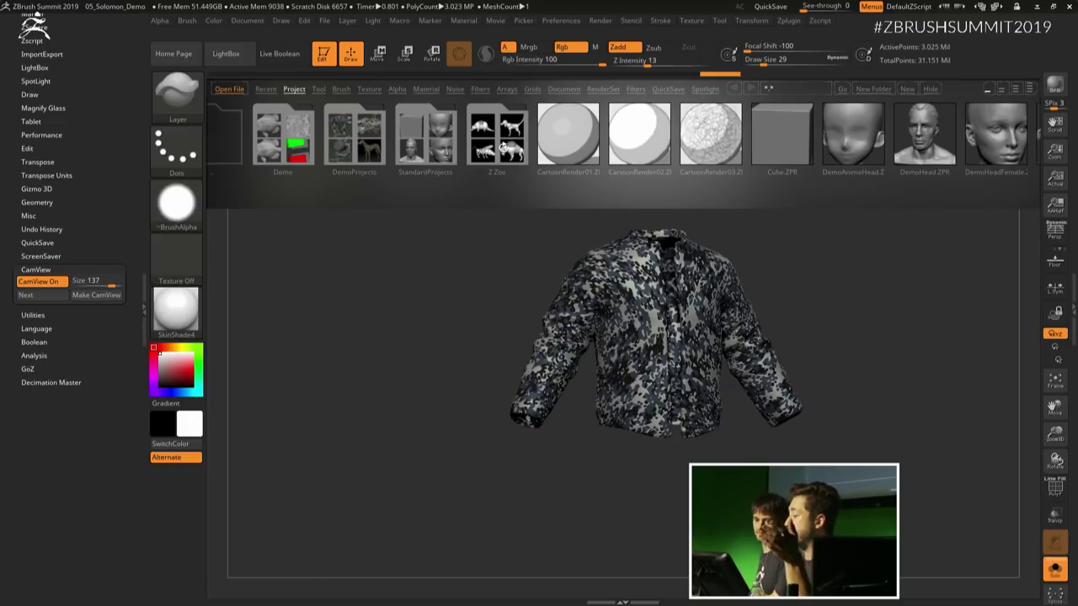
double_click(496, 132)
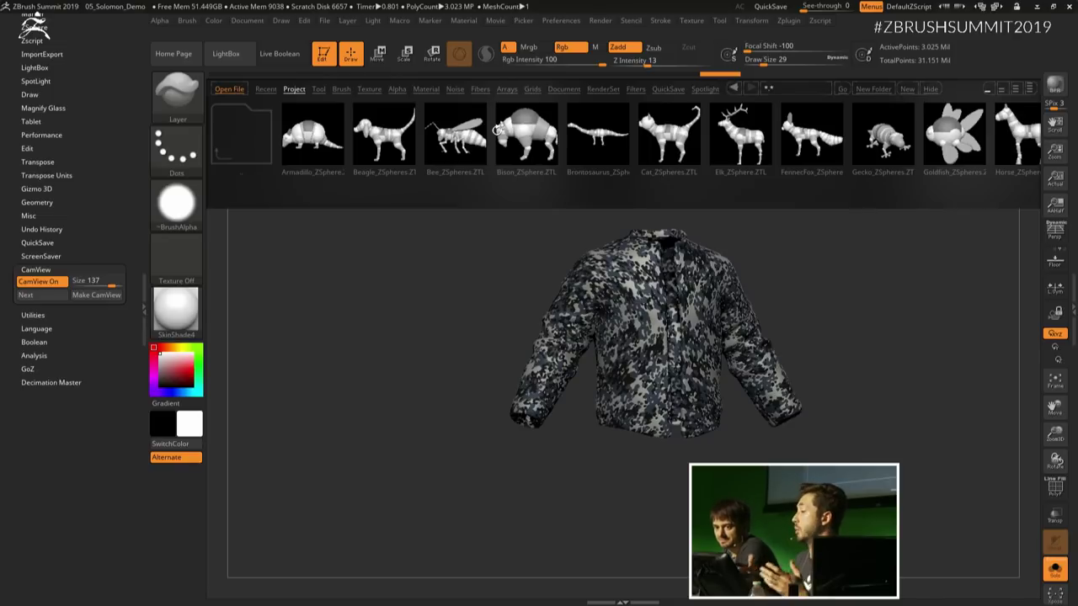
double_click(744, 138)
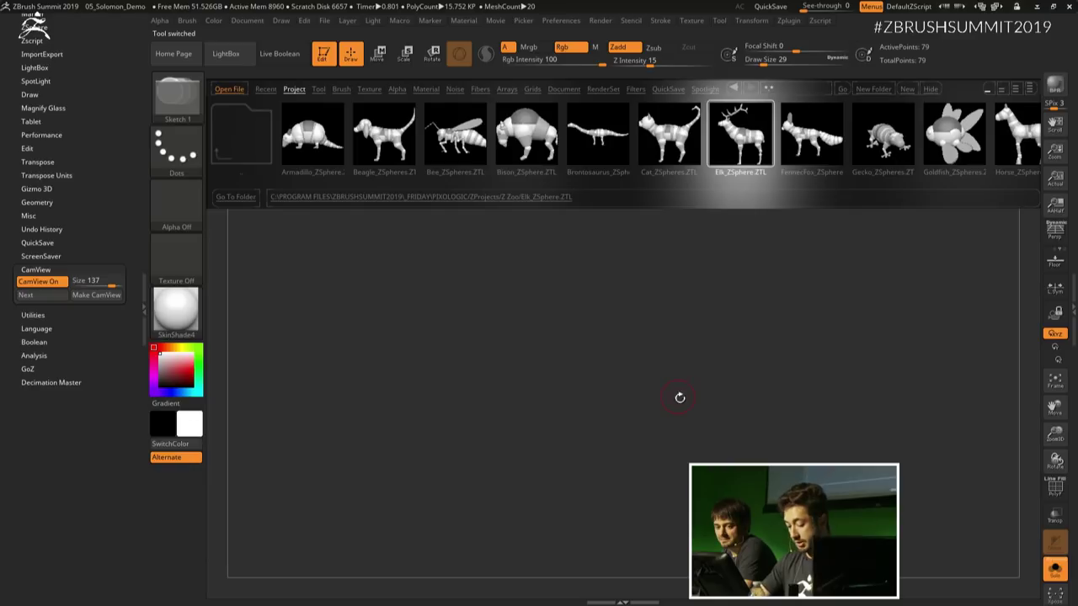
mouse_move(715, 418)
right_down()
mouse_move(731, 395)
mouse_move(801, 357)
mouse_move(760, 366)
mouse_move(758, 339)
right_up()
drag(729, 342, 755, 310)
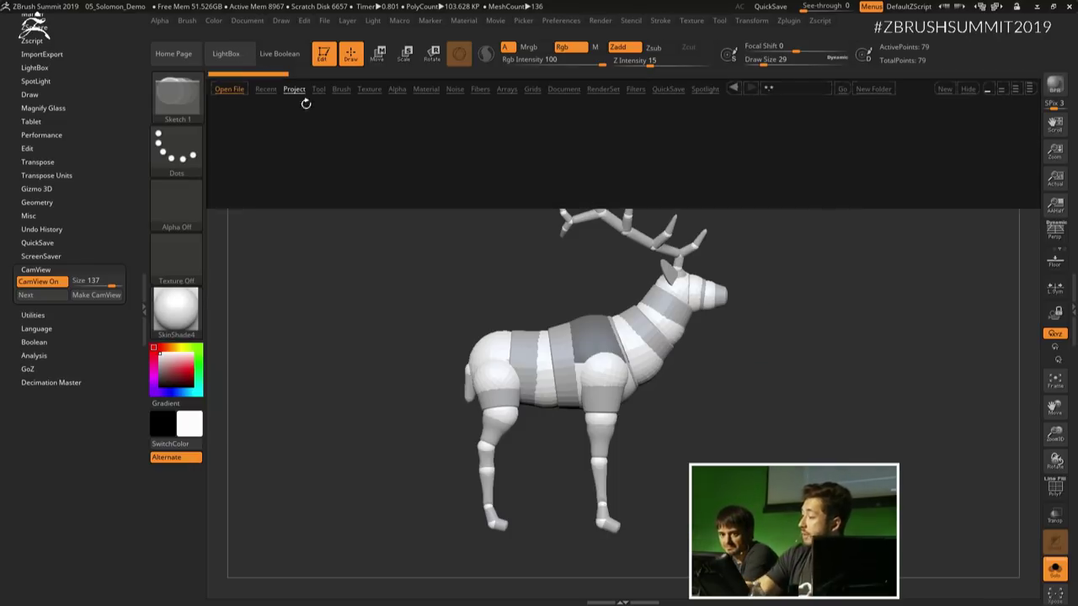
Step: Browse the other ZSphere animals in the Z.Zoo folder
drag(807, 164, 733, 166)
drag(882, 164, 811, 169)
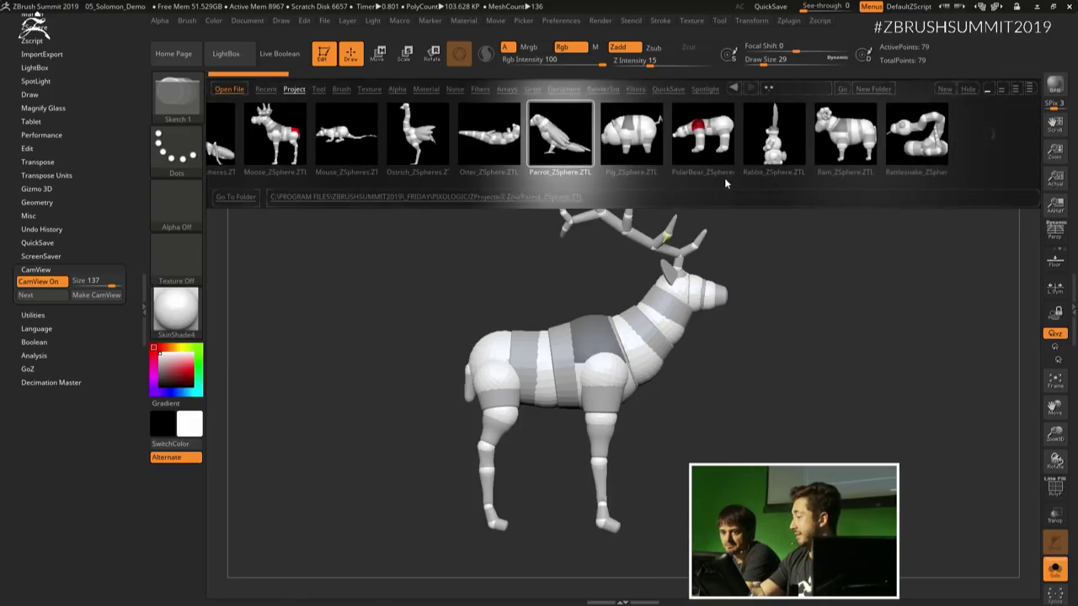
drag(509, 149, 724, 144)
drag(570, 146, 751, 142)
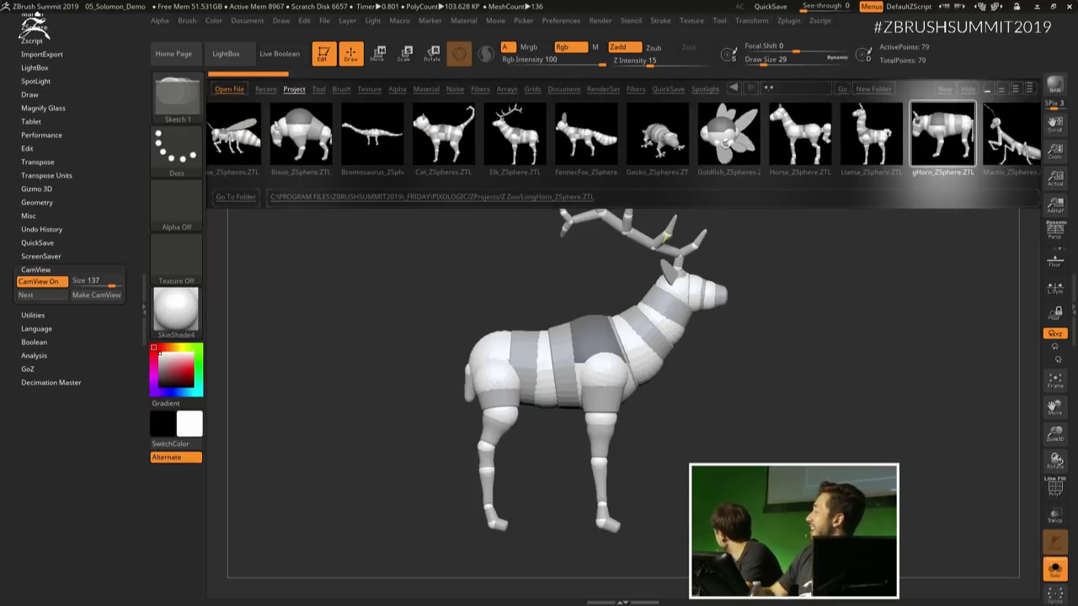